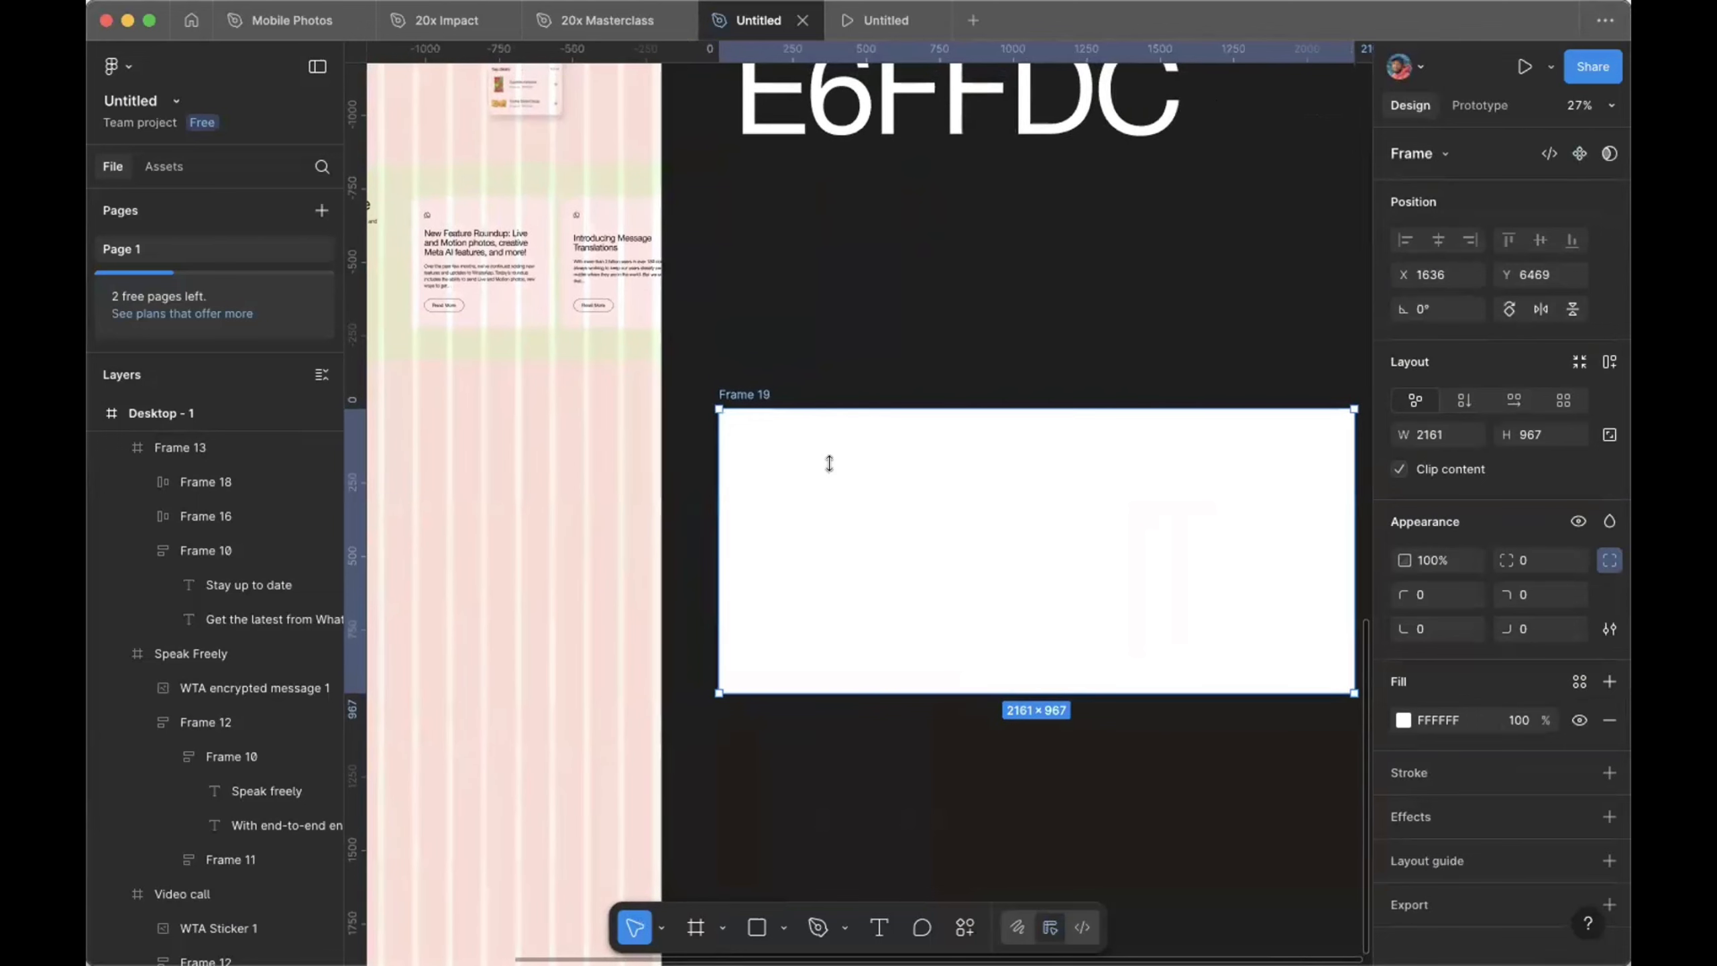
Step: Resize the white frame beside the desktop page to 1440 wide and 535 high
{"action": "left_click", "coordinate": [1424, 434]}
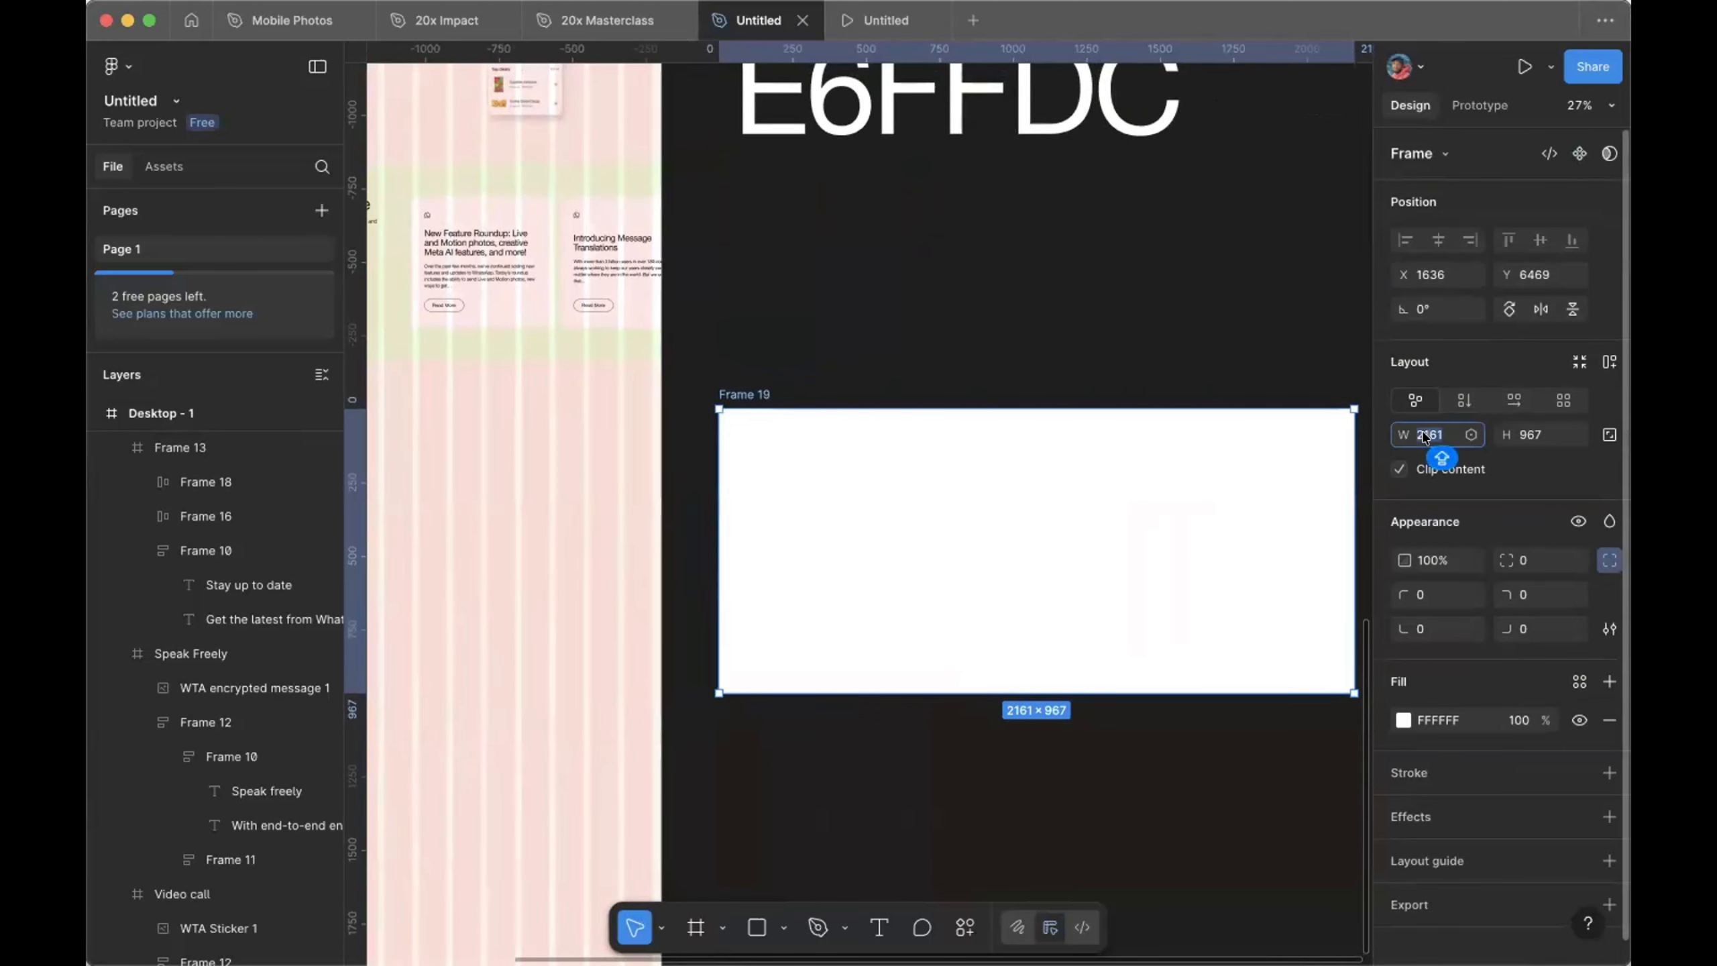
{"action": "type", "text": "1440"}
{"action": "key", "text": "Return"}
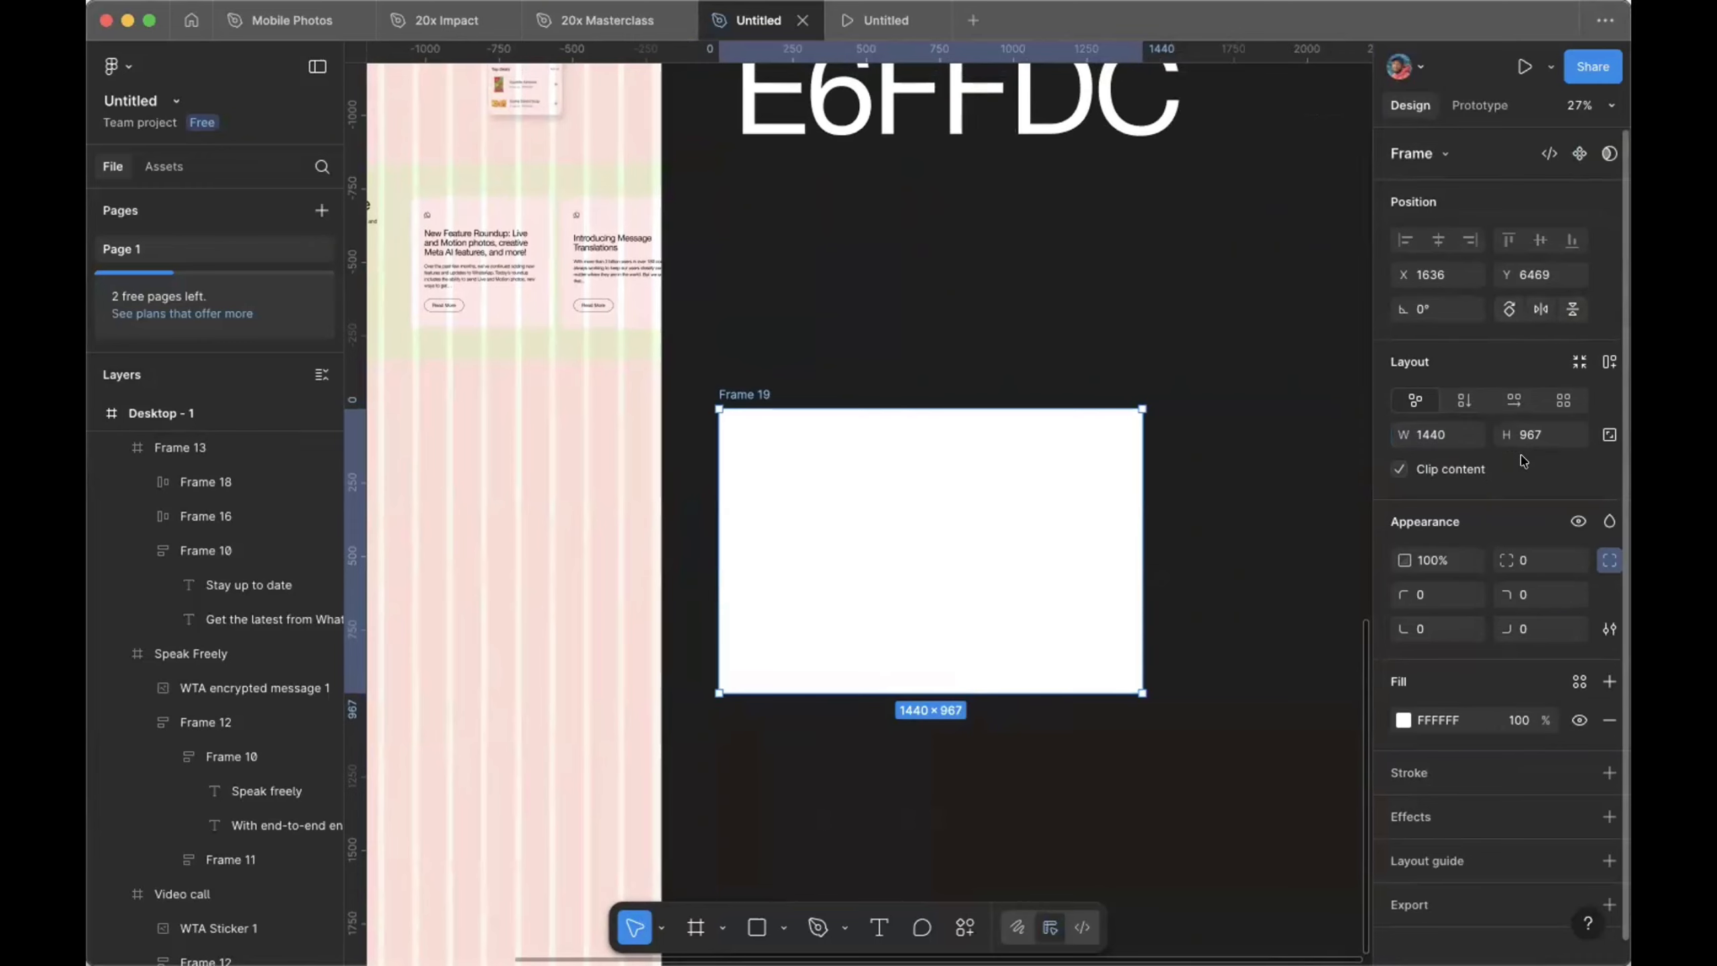
{"action": "left_click", "coordinate": [1525, 435]}
{"action": "type", "text": "535"}
{"action": "key", "text": "Return"}
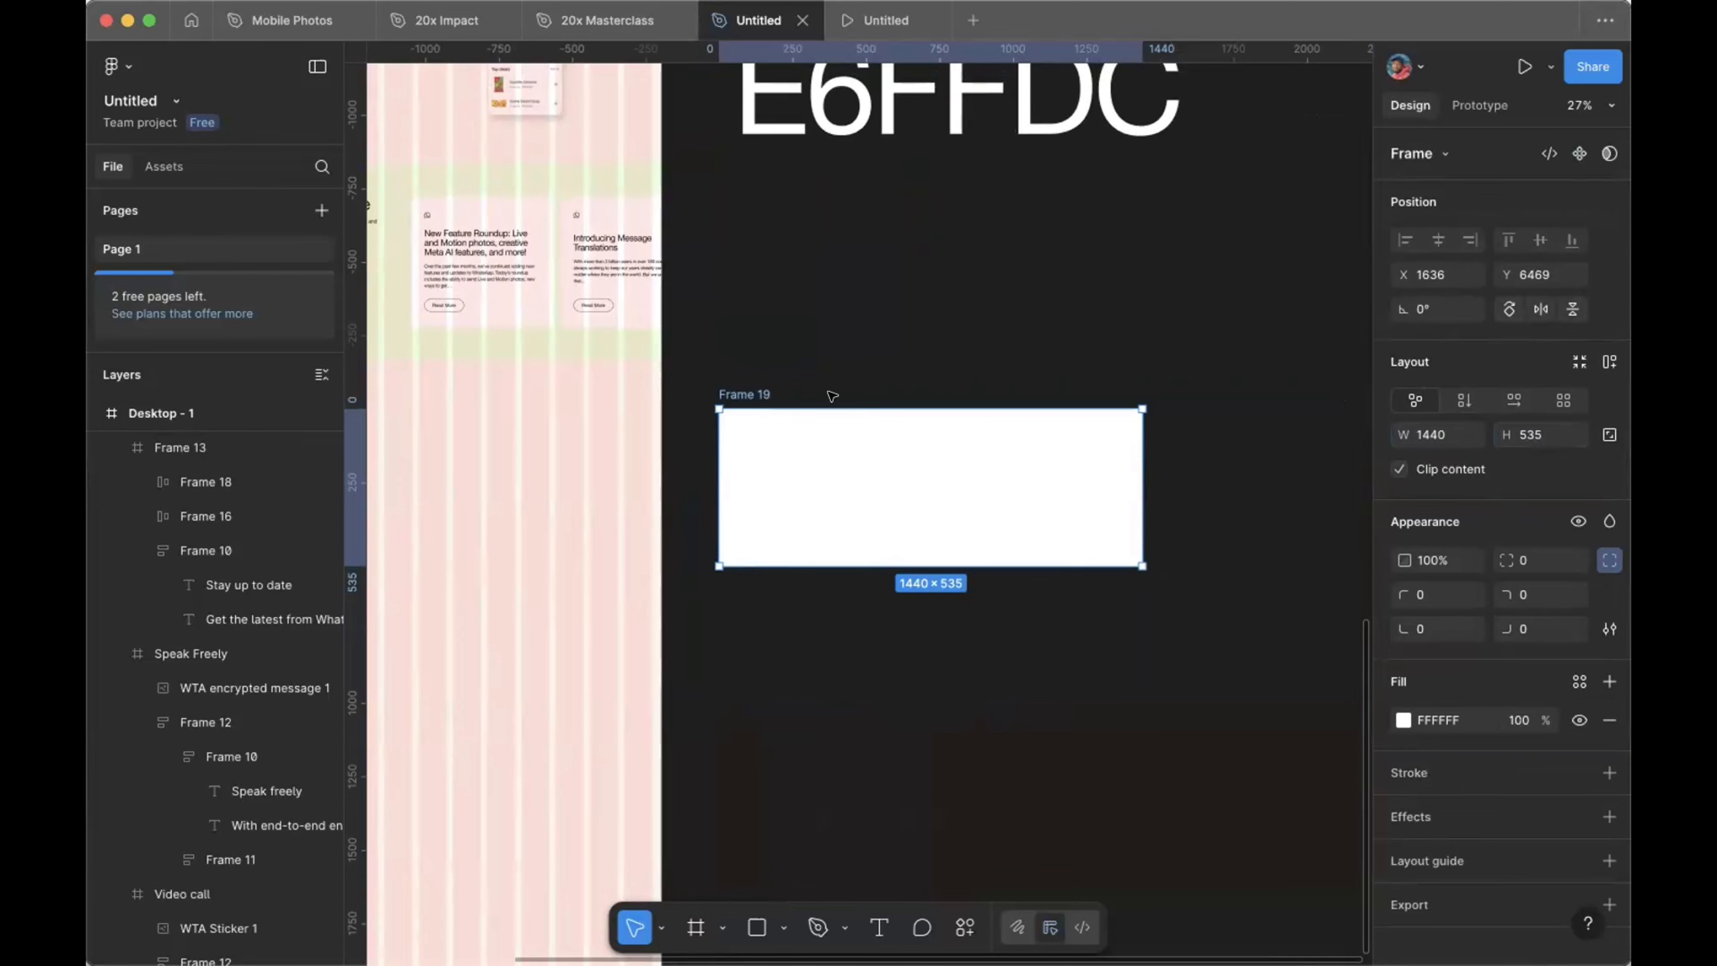
Step: Fill the frame with the dark colour 111B21 sampled from the Speak freely section's background
{"action": "key", "text": "i"}
{"action": "scroll", "coordinate": [825, 386], "scroll_direction": "up", "scroll_amount": 15}
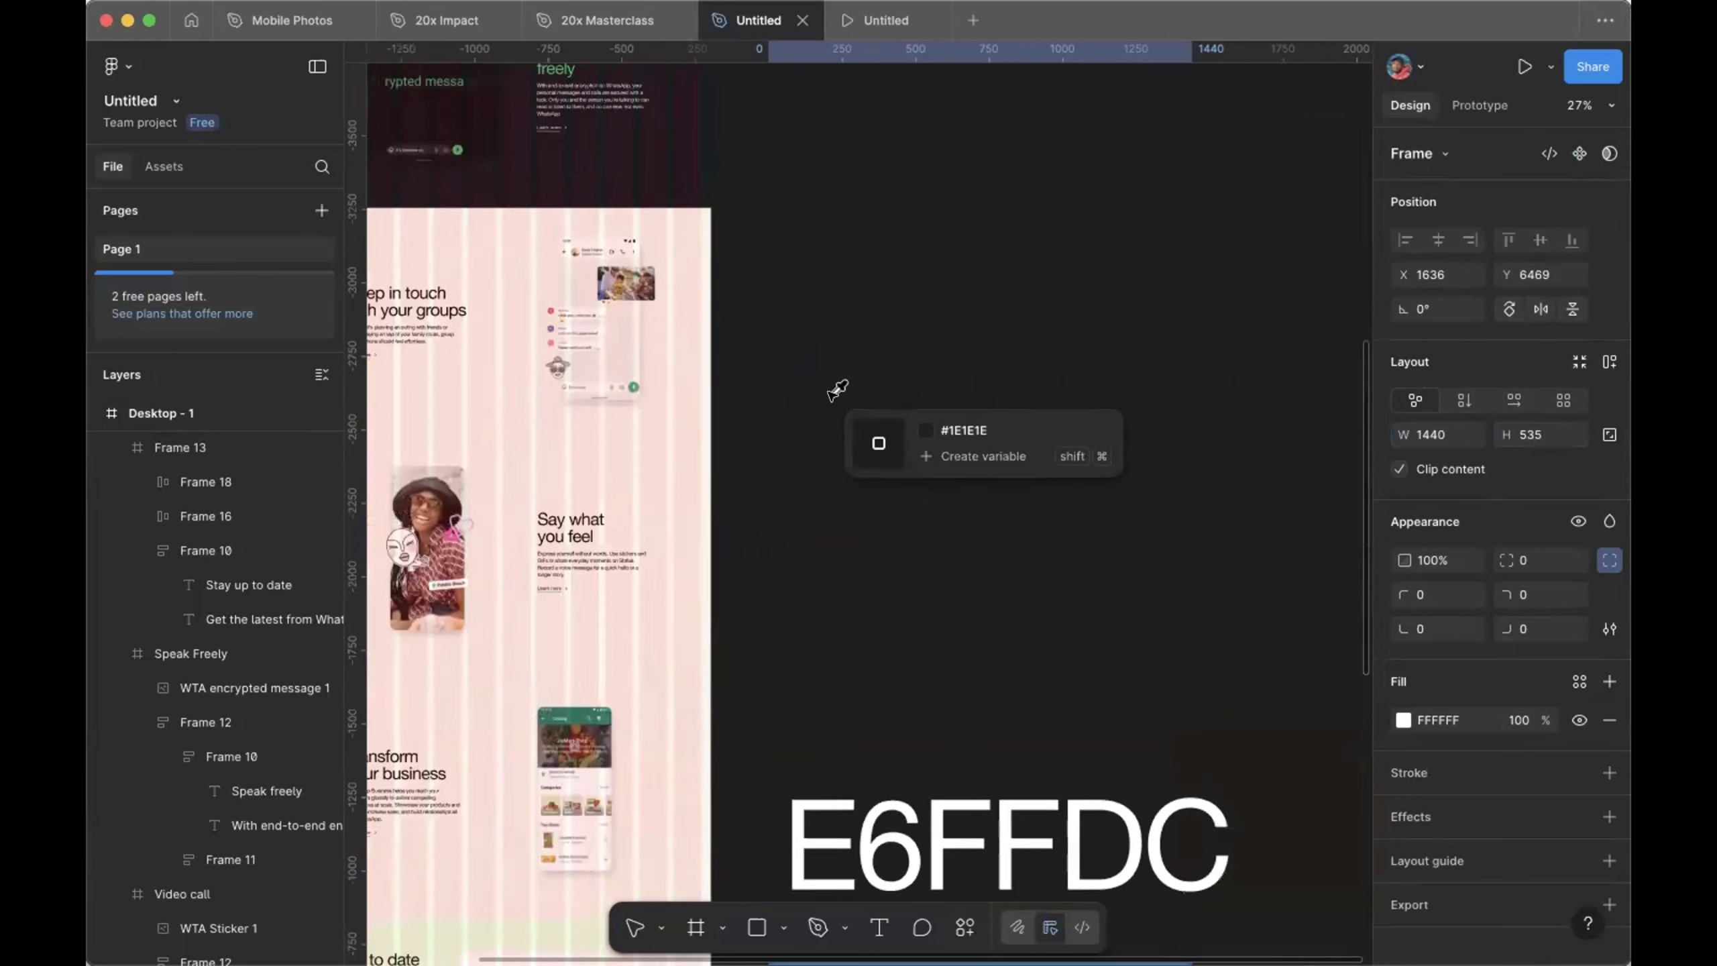
{"action": "scroll", "coordinate": [830, 396], "scroll_direction": "up", "scroll_amount": 3}
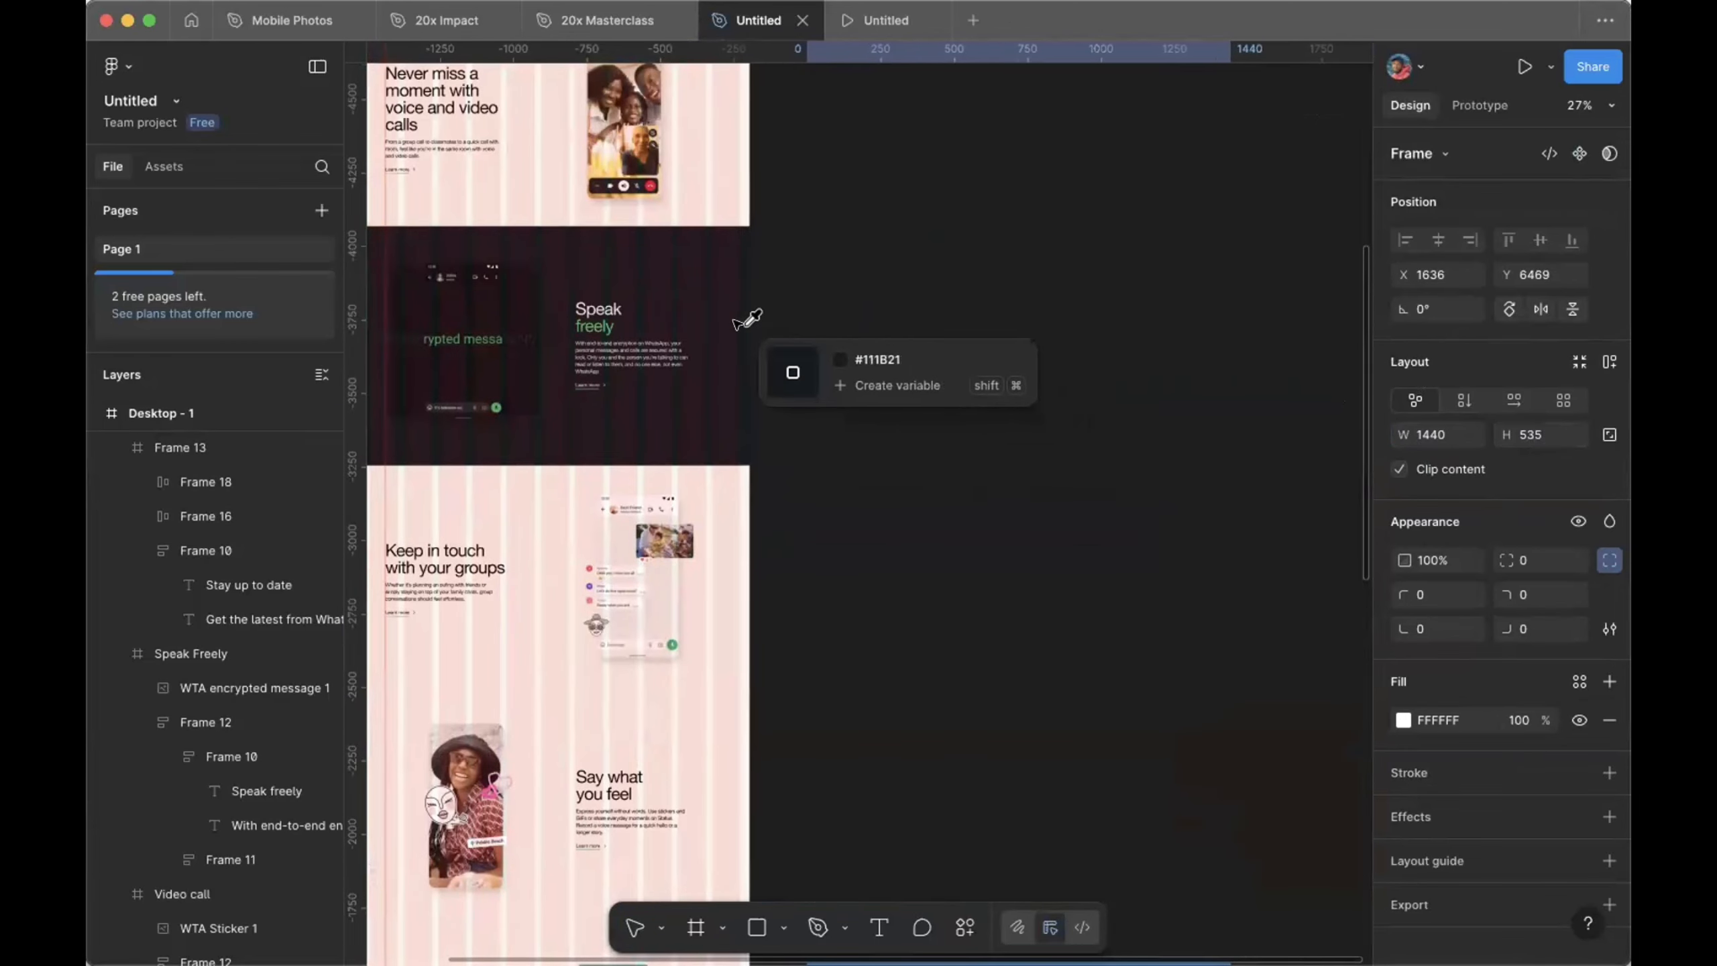
{"action": "scroll", "coordinate": [740, 323], "scroll_direction": "up", "scroll_amount": 5}
{"action": "scroll", "coordinate": [744, 317], "scroll_direction": "up", "scroll_amount": 10}
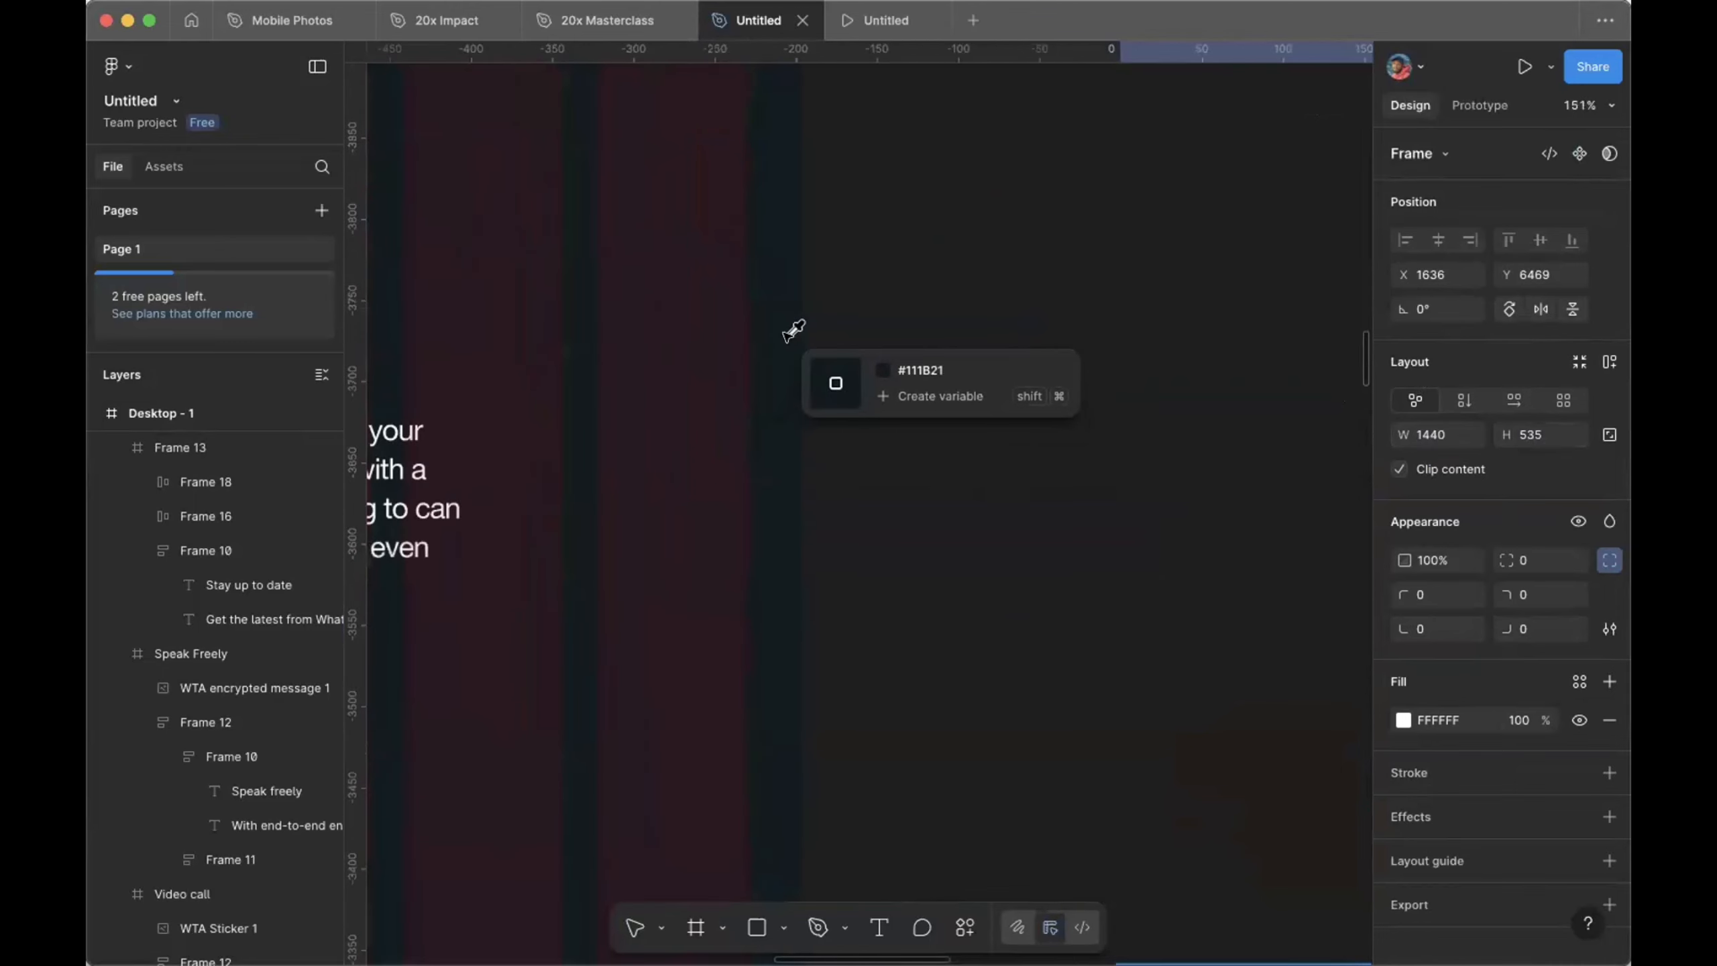
{"action": "left_click", "coordinate": [787, 337]}
Step: Add a text layer reading "What we do" on the empty canvas just below the dark frame
{"action": "scroll", "coordinate": [787, 336], "scroll_direction": "down", "scroll_amount": 10}
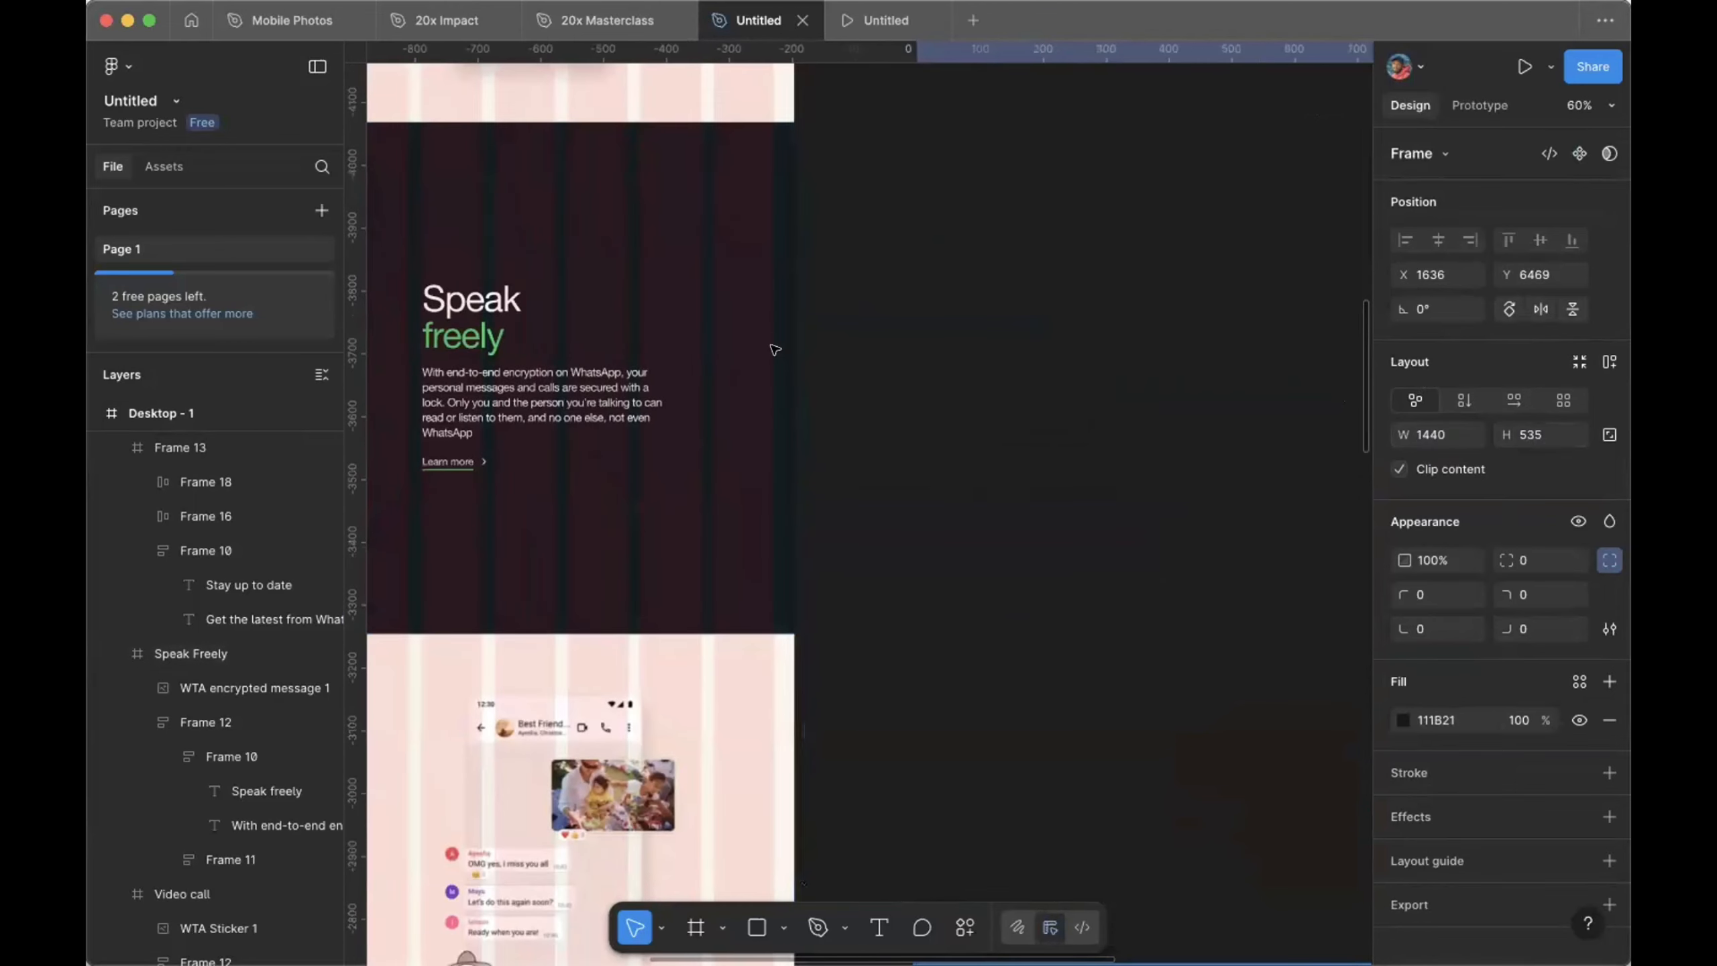
{"action": "scroll", "coordinate": [886, 500], "scroll_direction": "down", "scroll_amount": 15}
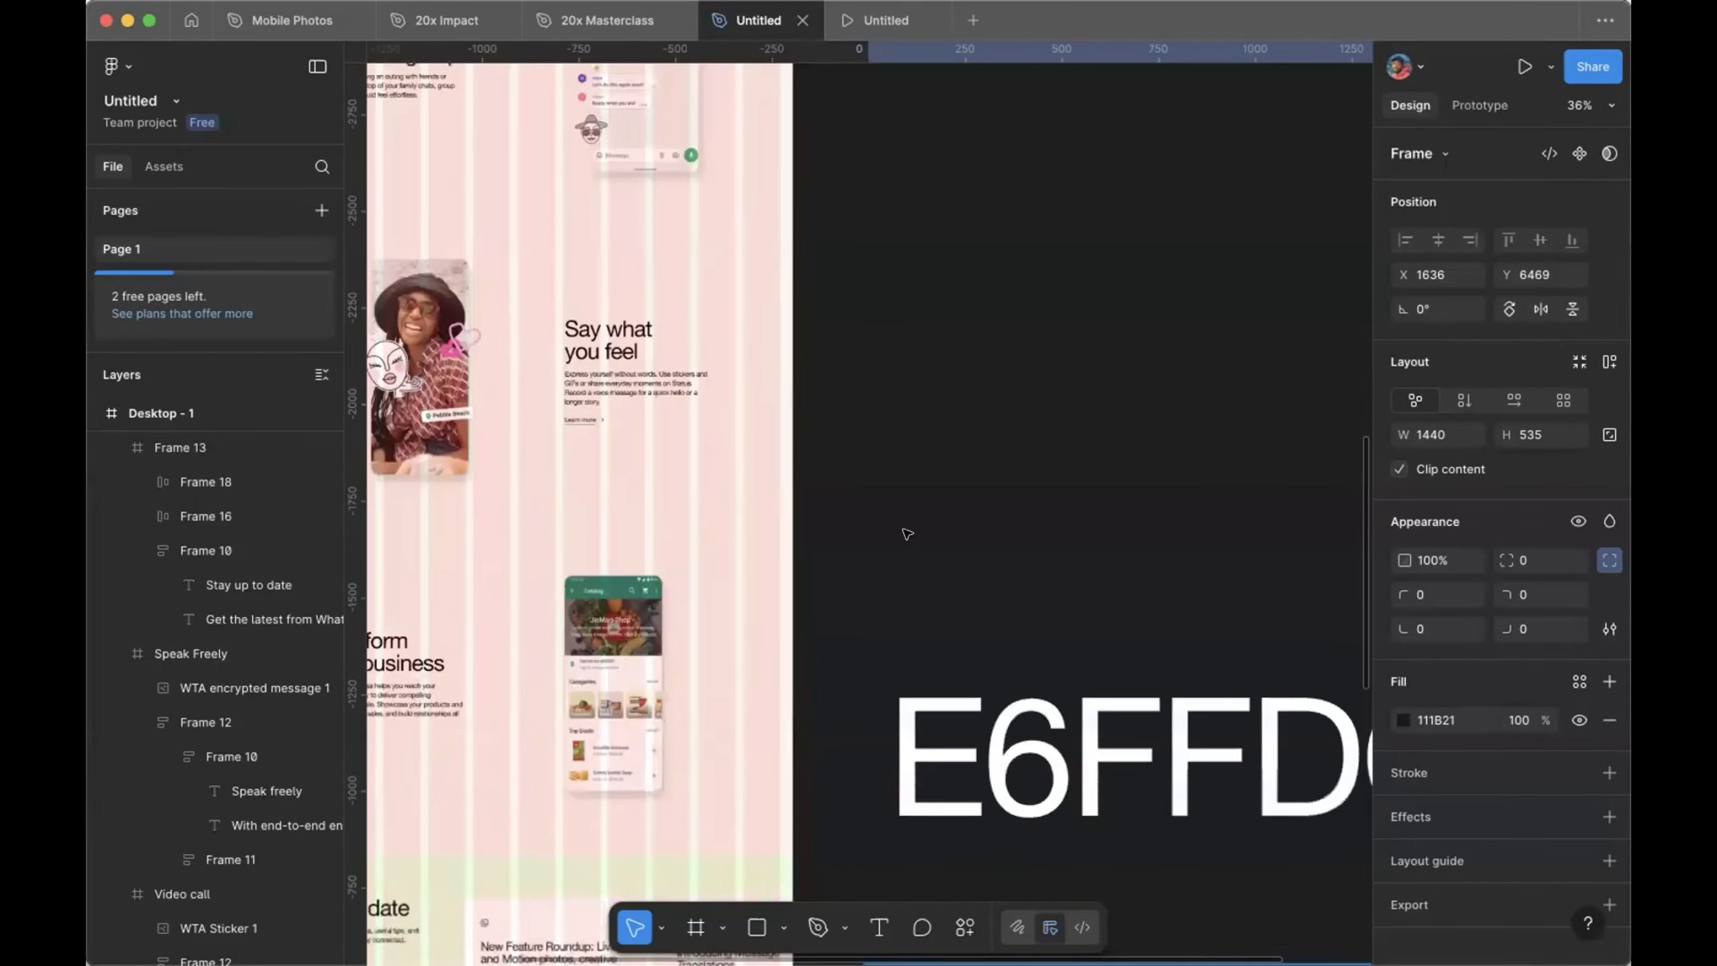
{"action": "scroll", "coordinate": [903, 531], "scroll_direction": "down", "scroll_amount": 5}
{"action": "scroll", "coordinate": [903, 531], "scroll_direction": "right", "scroll_amount": 4}
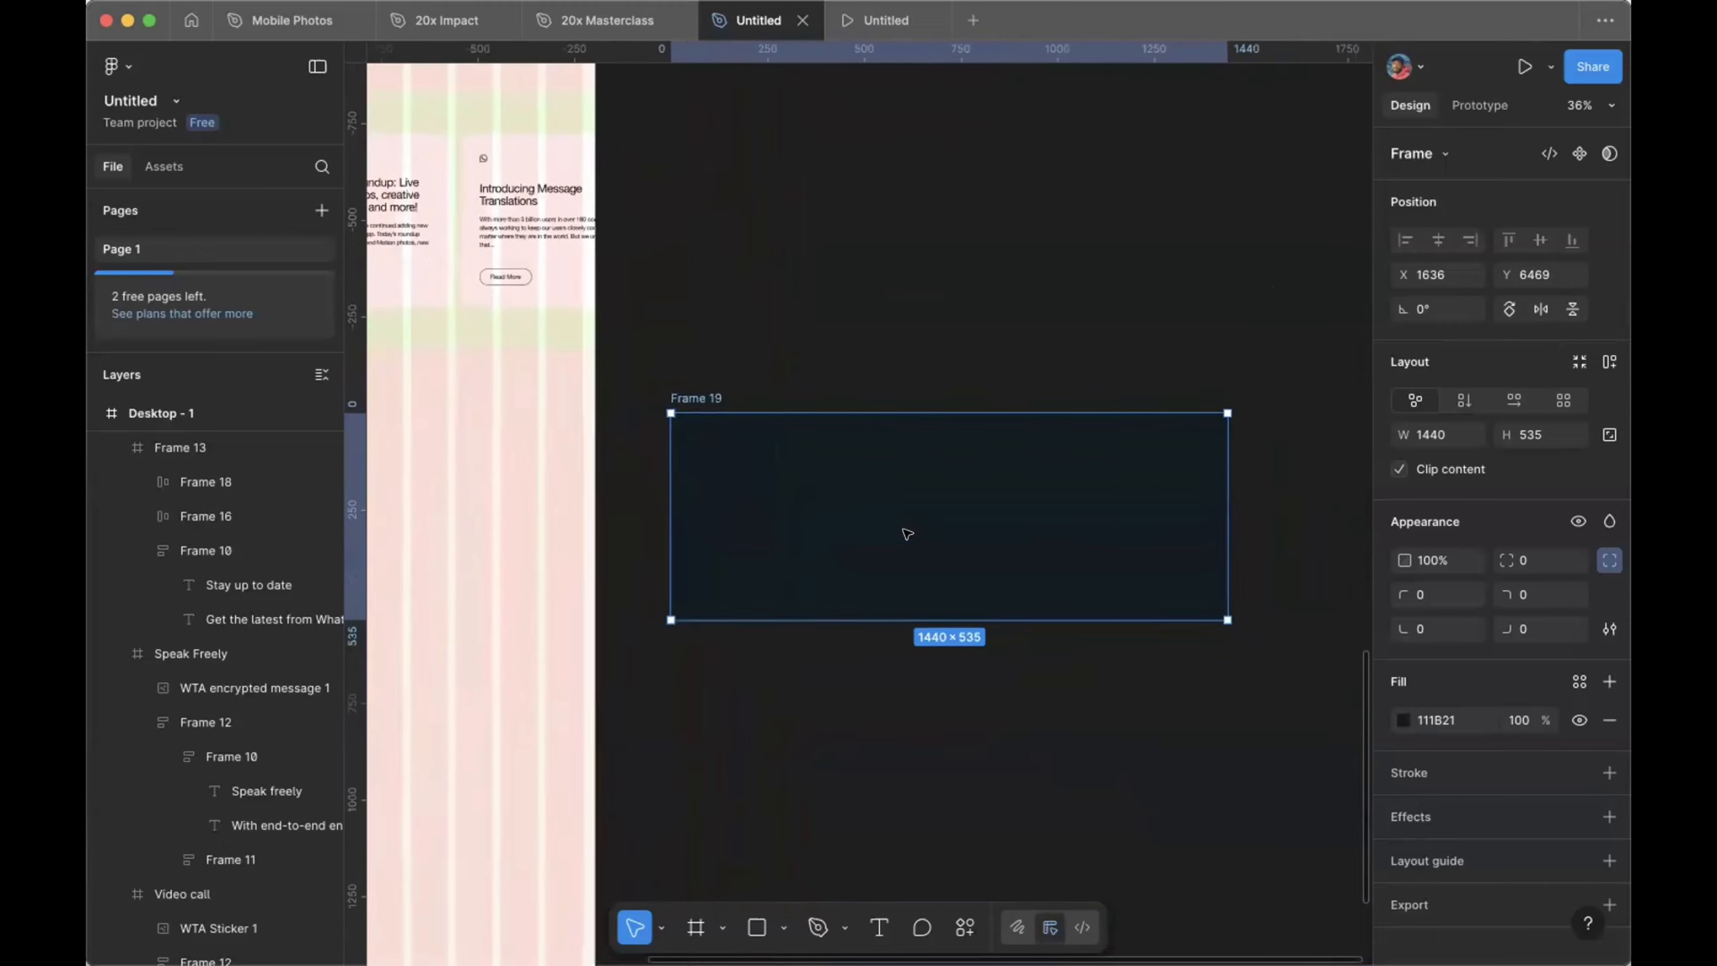
{"action": "scroll", "coordinate": [906, 538], "scroll_direction": "up", "scroll_amount": 3}
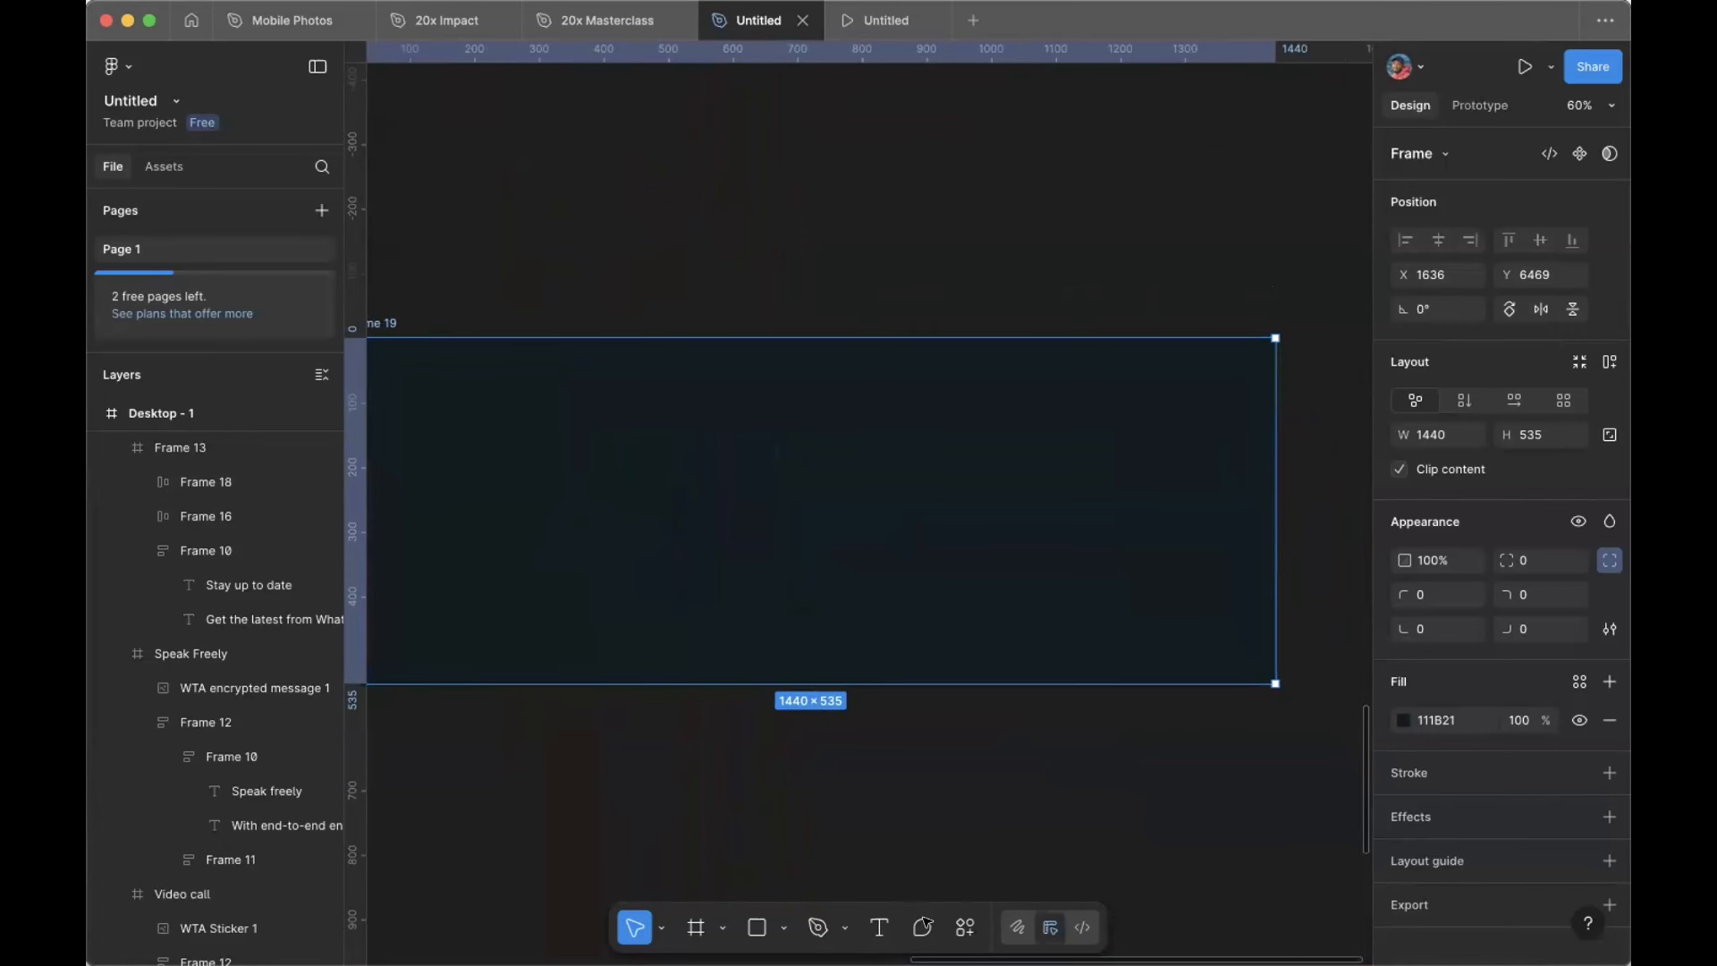
{"action": "left_click", "coordinate": [866, 928]}
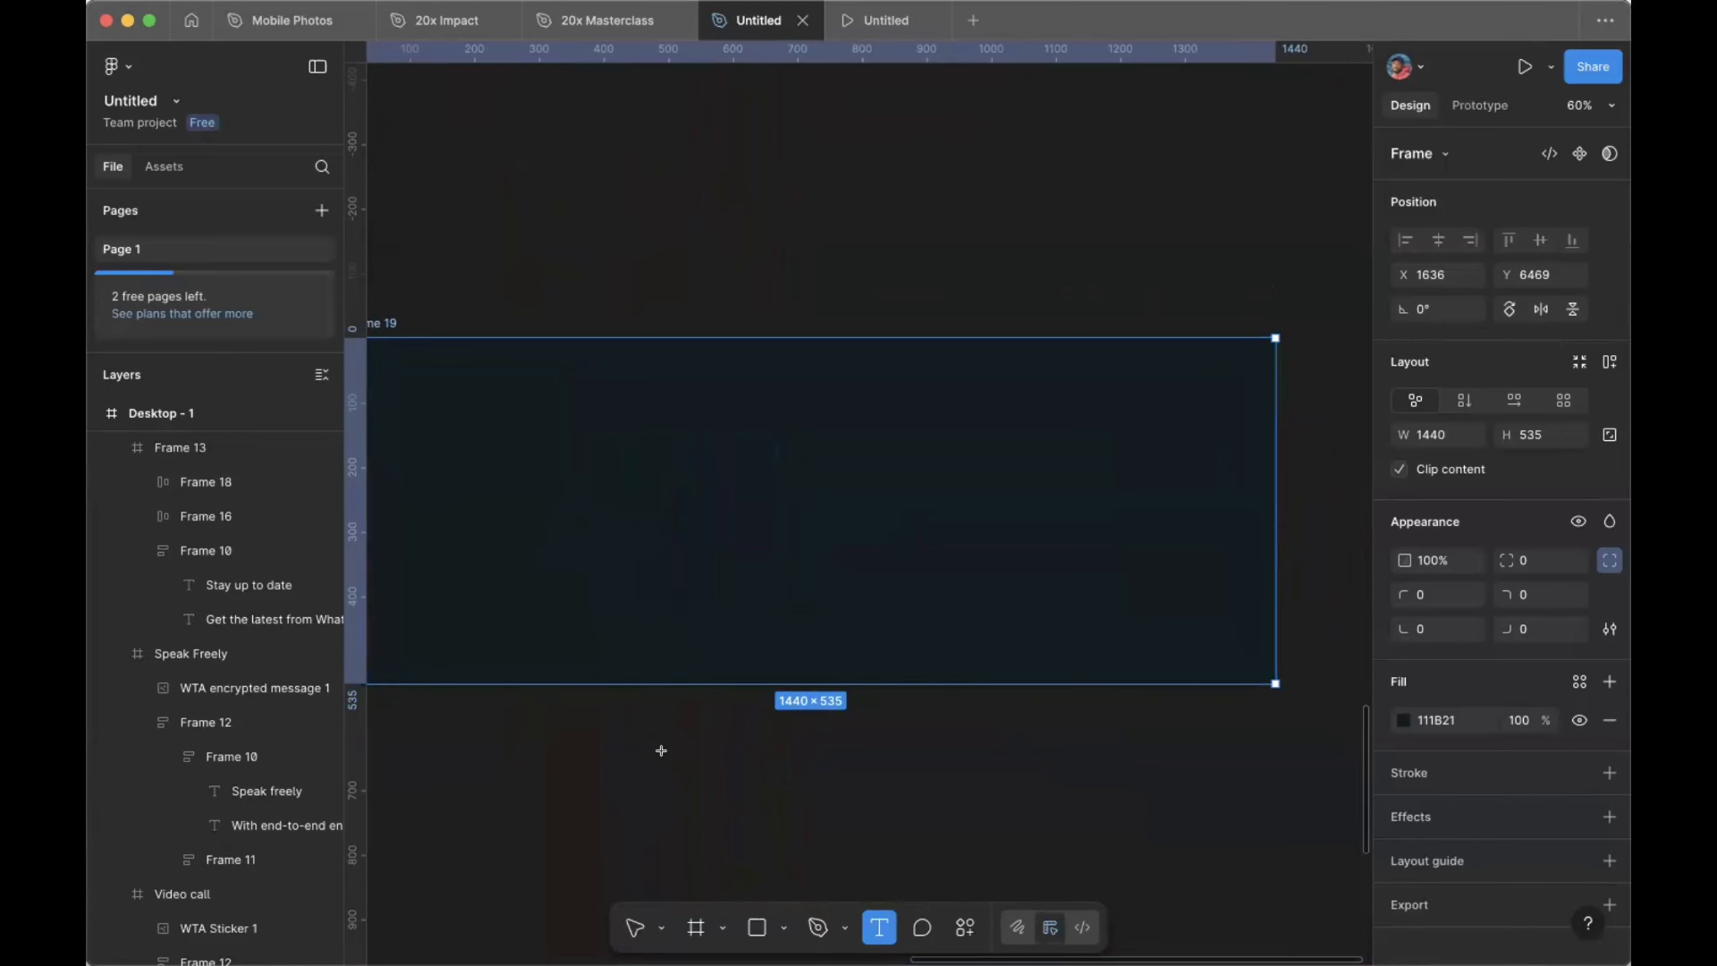
{"action": "left_click", "coordinate": [662, 752]}
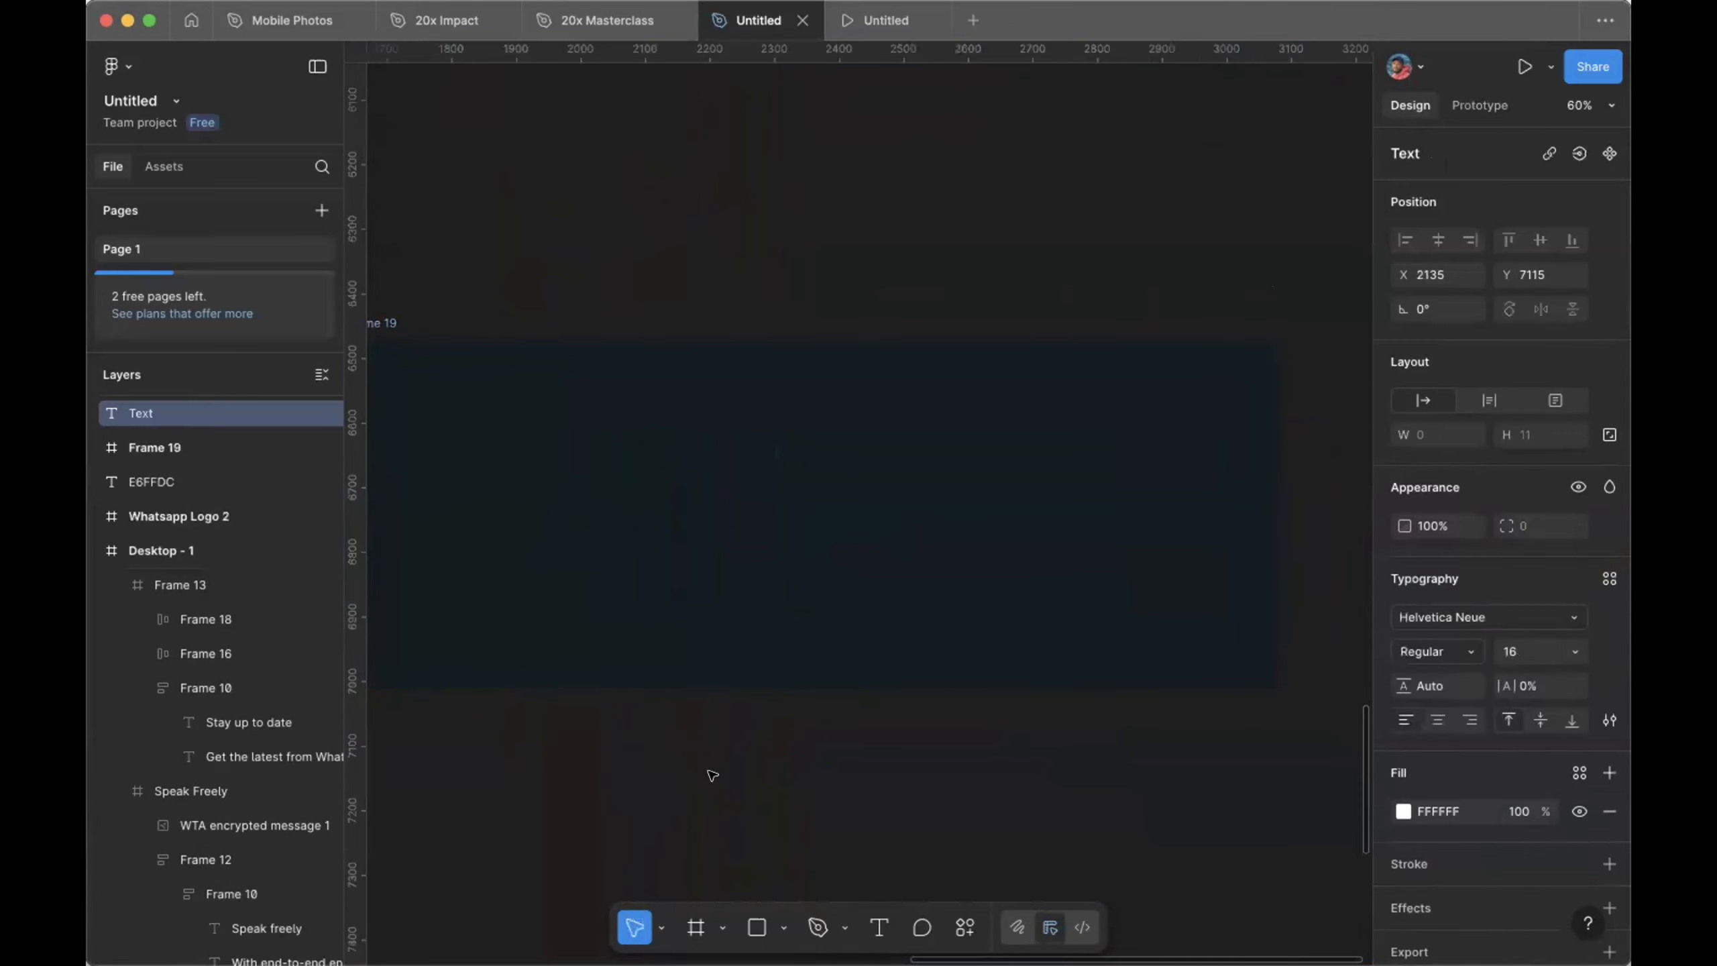
{"action": "type", "text": "What we do"}
{"action": "key", "text": "Escape"}
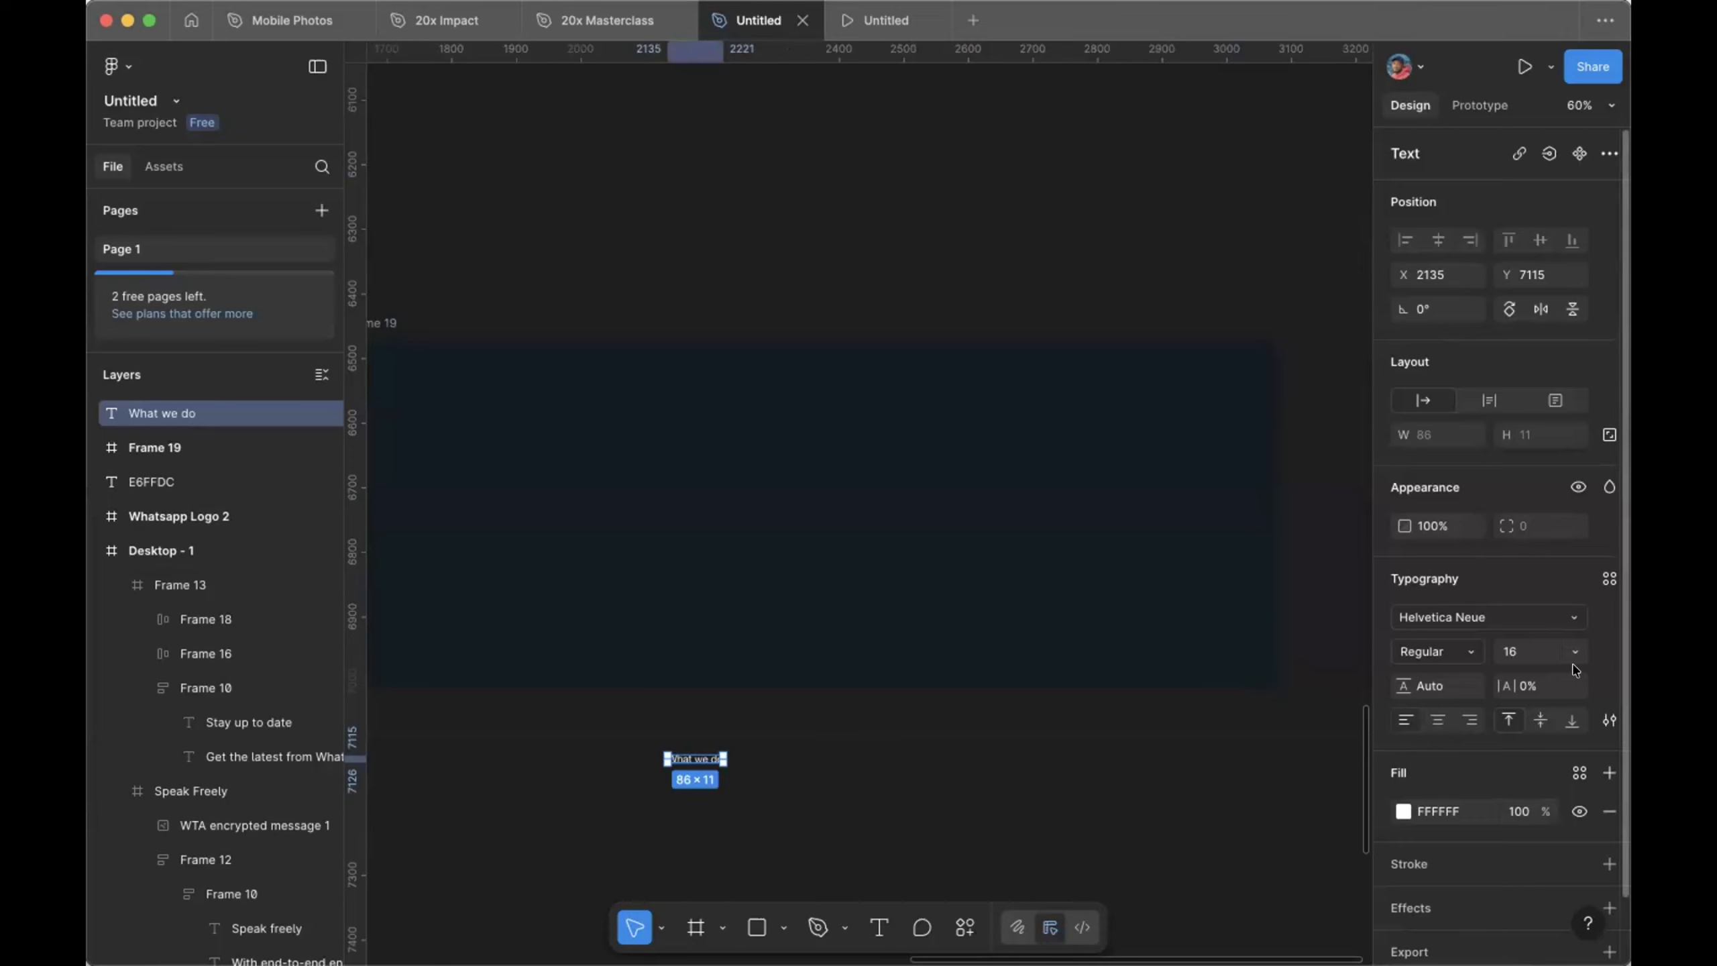
Step: Set the "What we do" text's font size to 12
{"action": "left_click", "coordinate": [1538, 653]}
{"action": "key", "text": "BackSpace"}
{"action": "key", "text": "BackSpace"}
{"action": "type", "text": "12"}
{"action": "left_click", "coordinate": [1003, 716]}
Step: Place a copy of "What we do" about 46 px below the original and change its text to "Features"
{"action": "scroll", "coordinate": [678, 726], "scroll_direction": "down", "scroll_amount": 3}
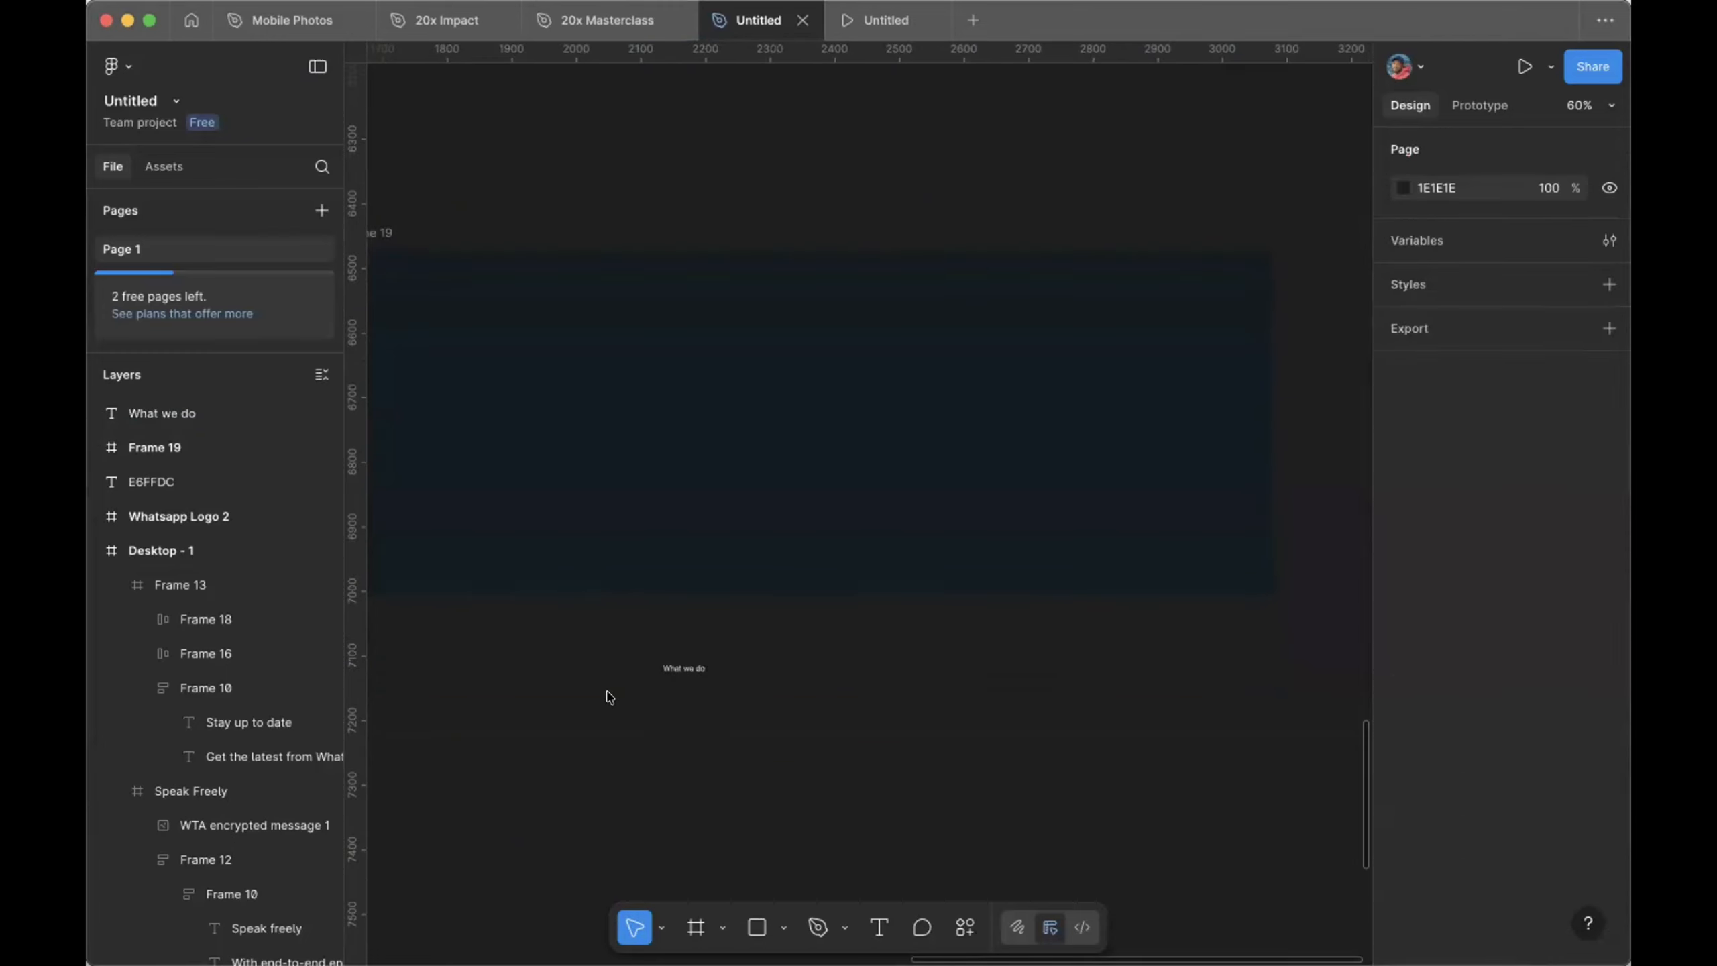
{"action": "scroll", "coordinate": [720, 716], "scroll_direction": "up", "scroll_amount": 2}
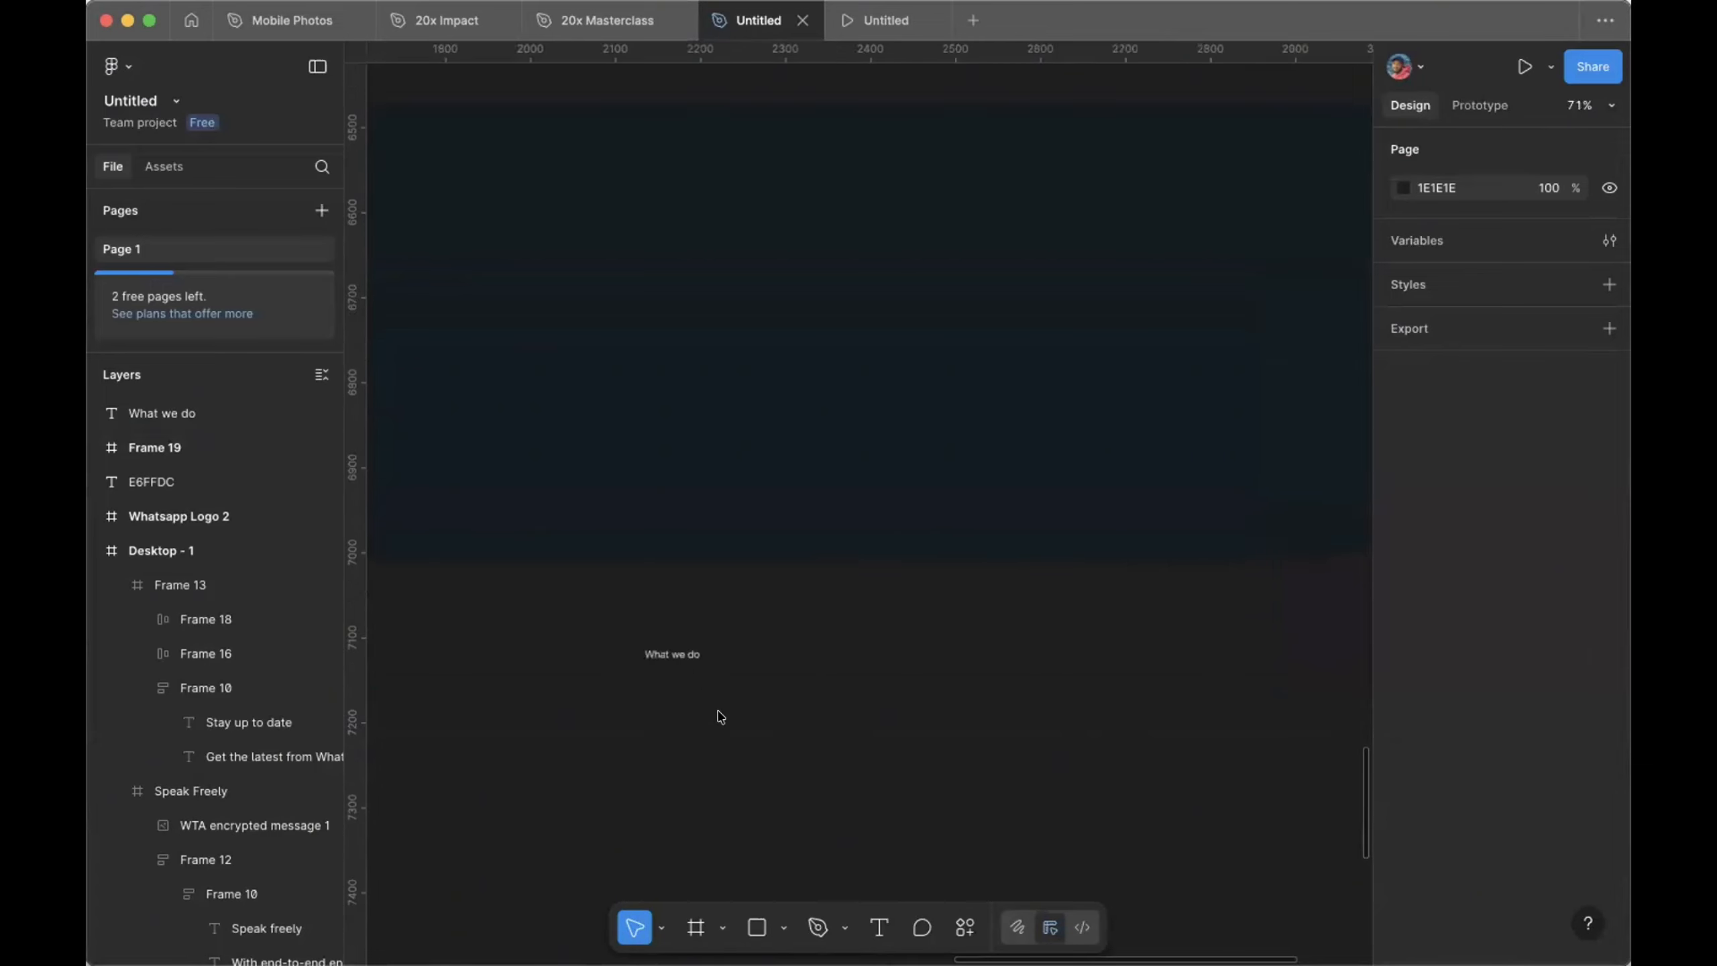
{"action": "scroll", "coordinate": [721, 716], "scroll_direction": "up", "scroll_amount": 10}
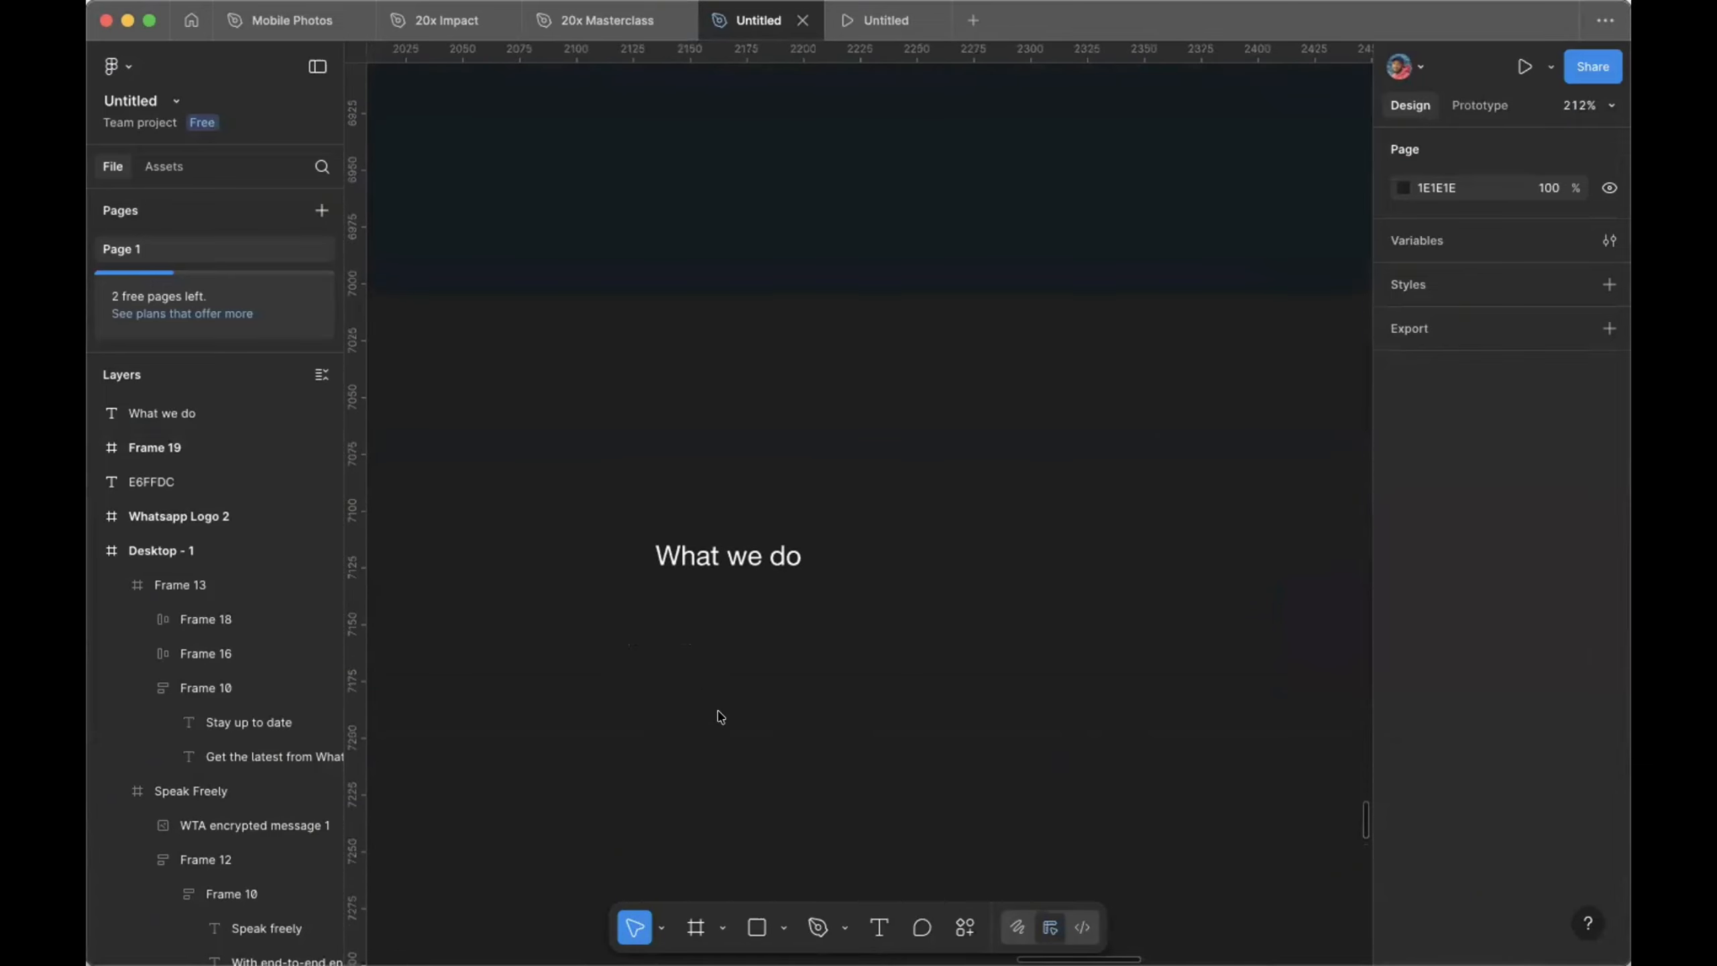
{"action": "left_click", "coordinate": [734, 553]}
{"action": "left_click_drag", "start_coordinate": [734, 554], "coordinate": [746, 657]}
{"action": "double_click", "coordinate": [740, 651]}
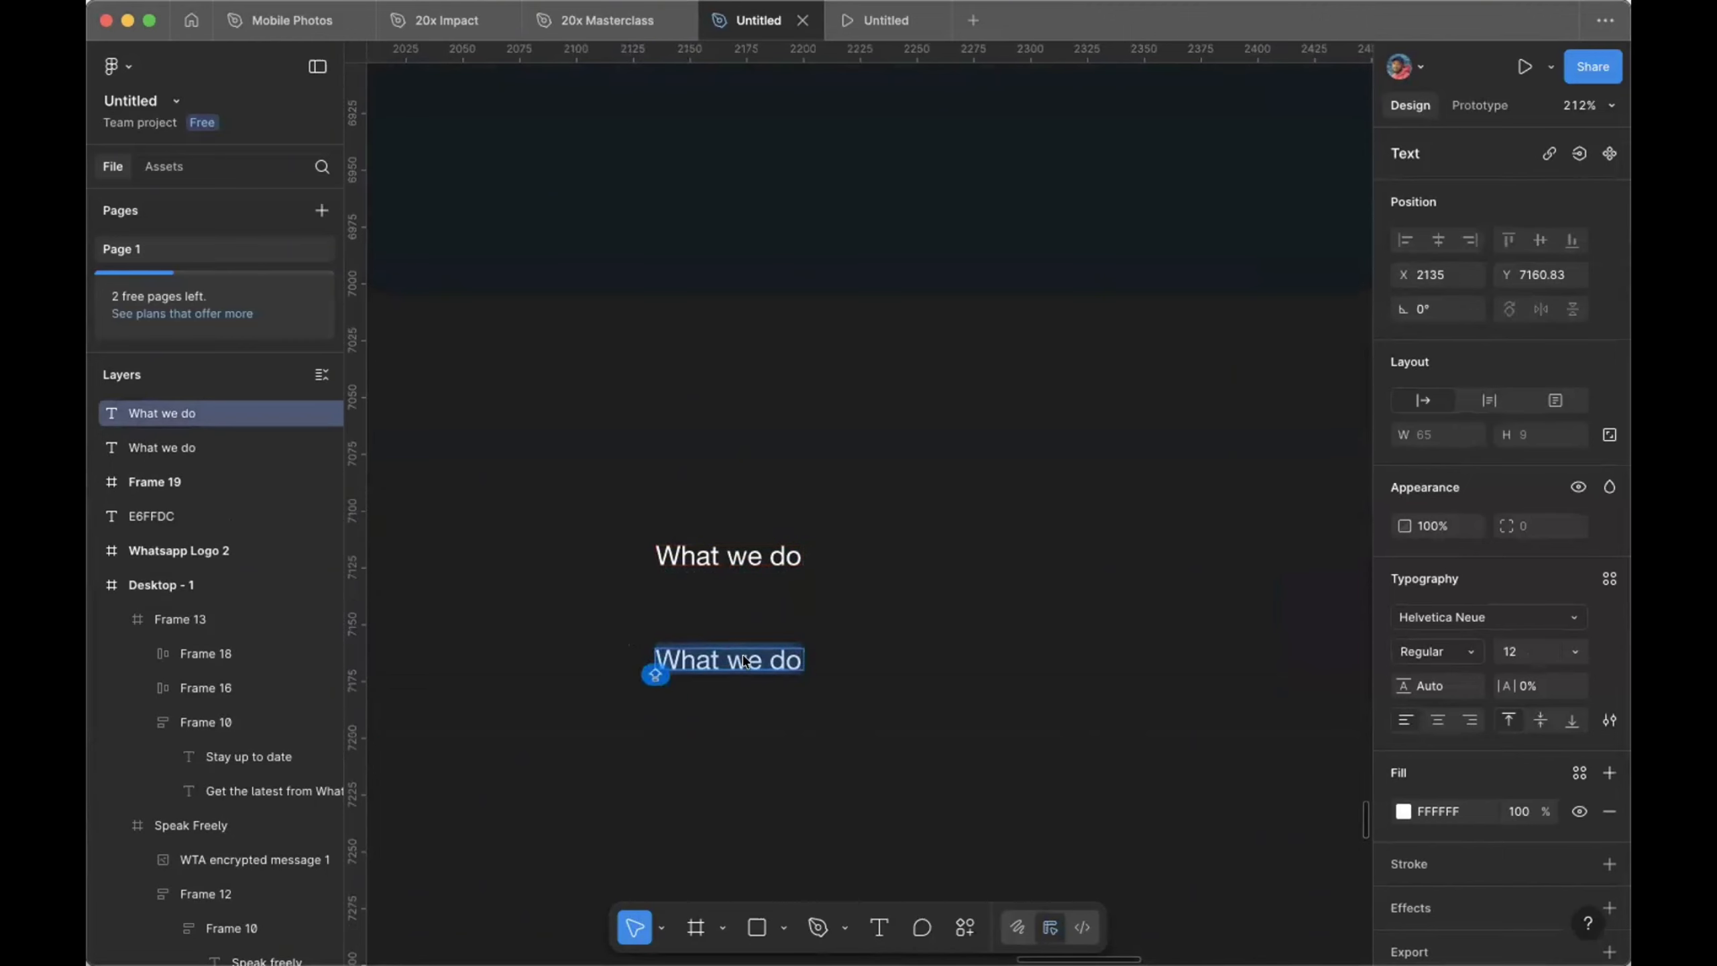
{"action": "type", "text": "Fe"}
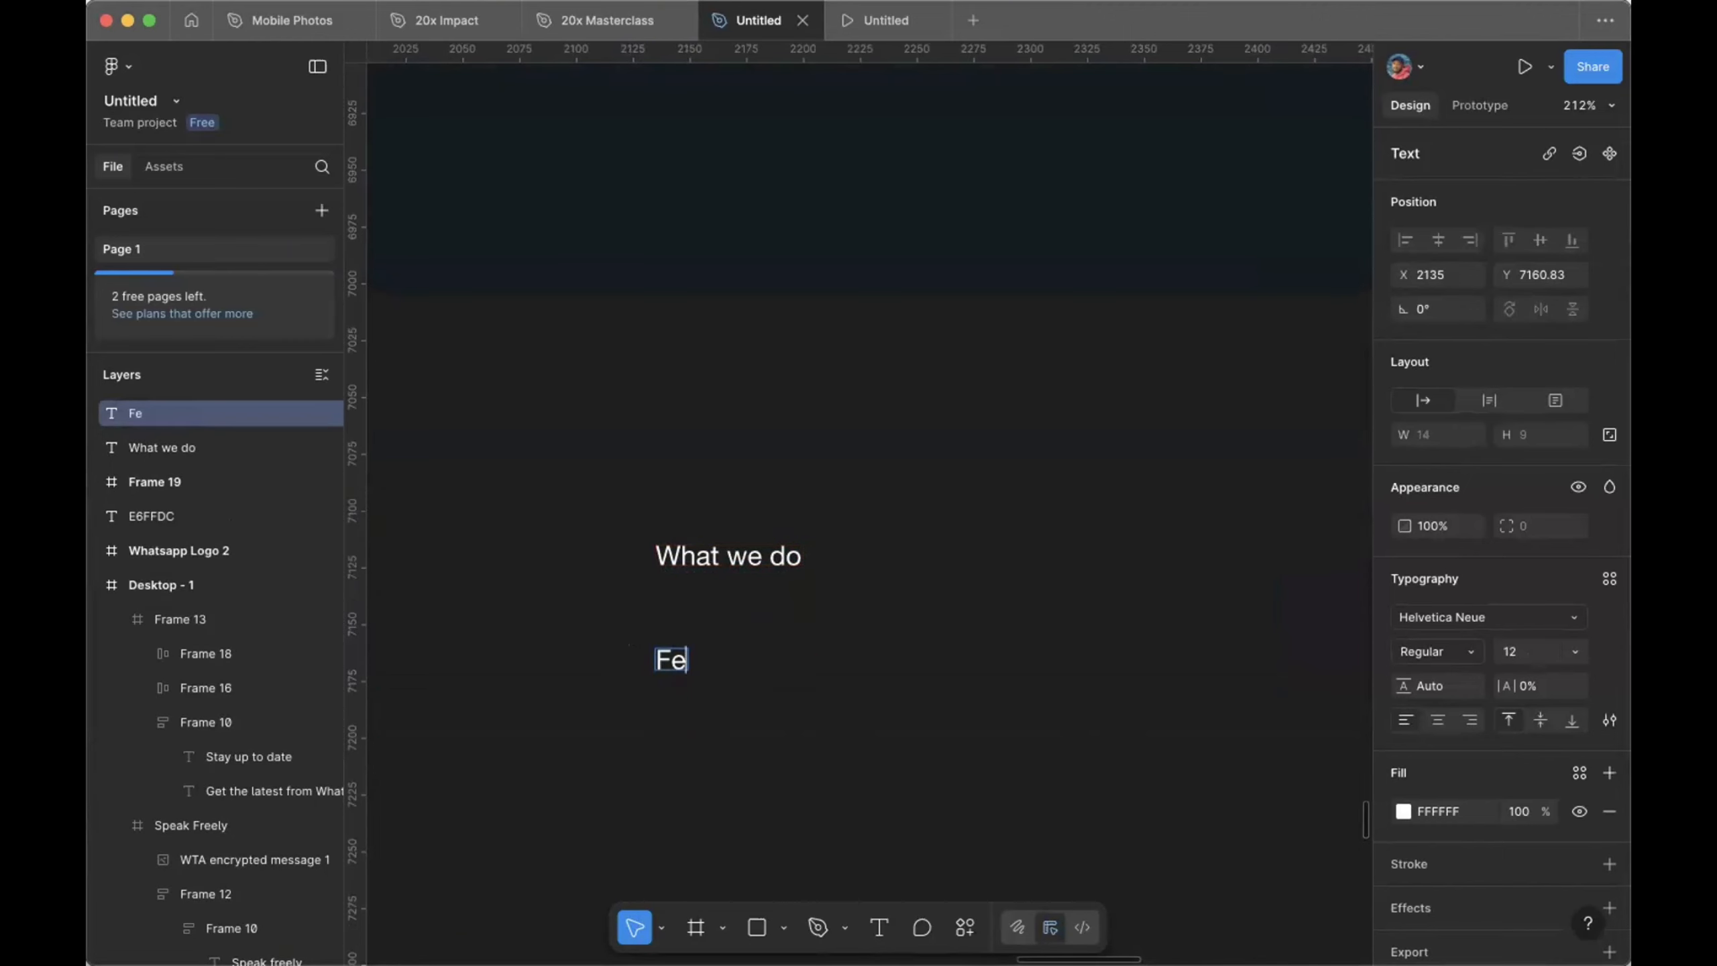
{"action": "type", "text": "atures"}
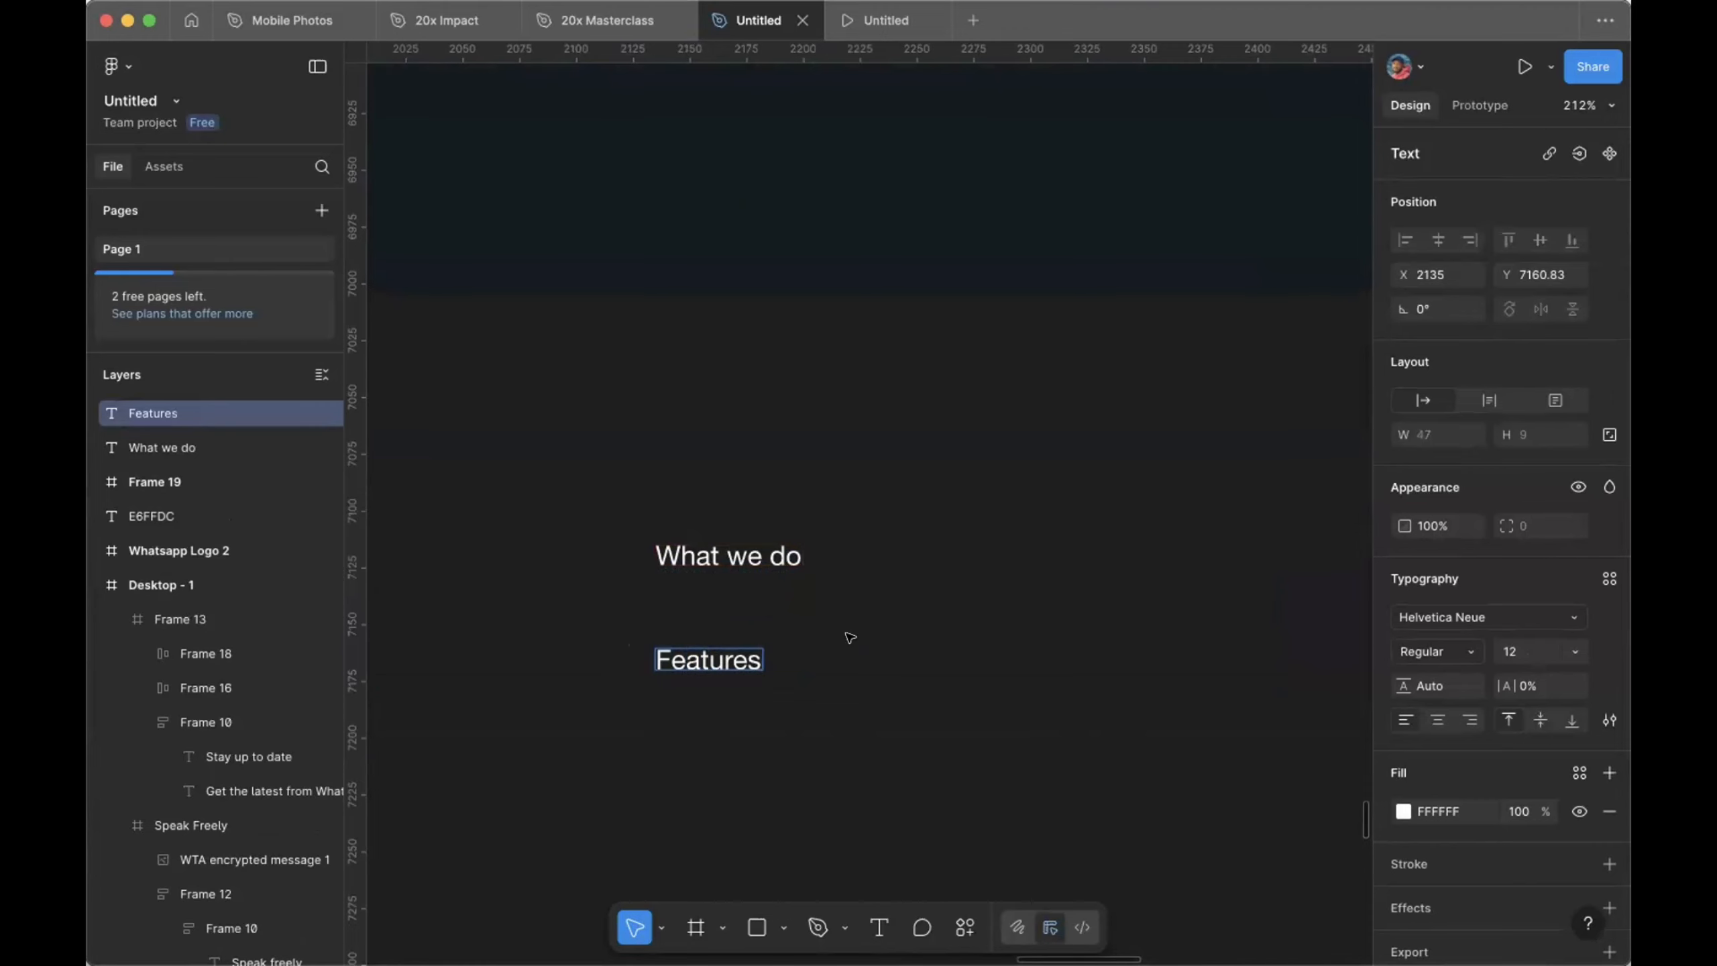
{"action": "key", "text": "Escape"}
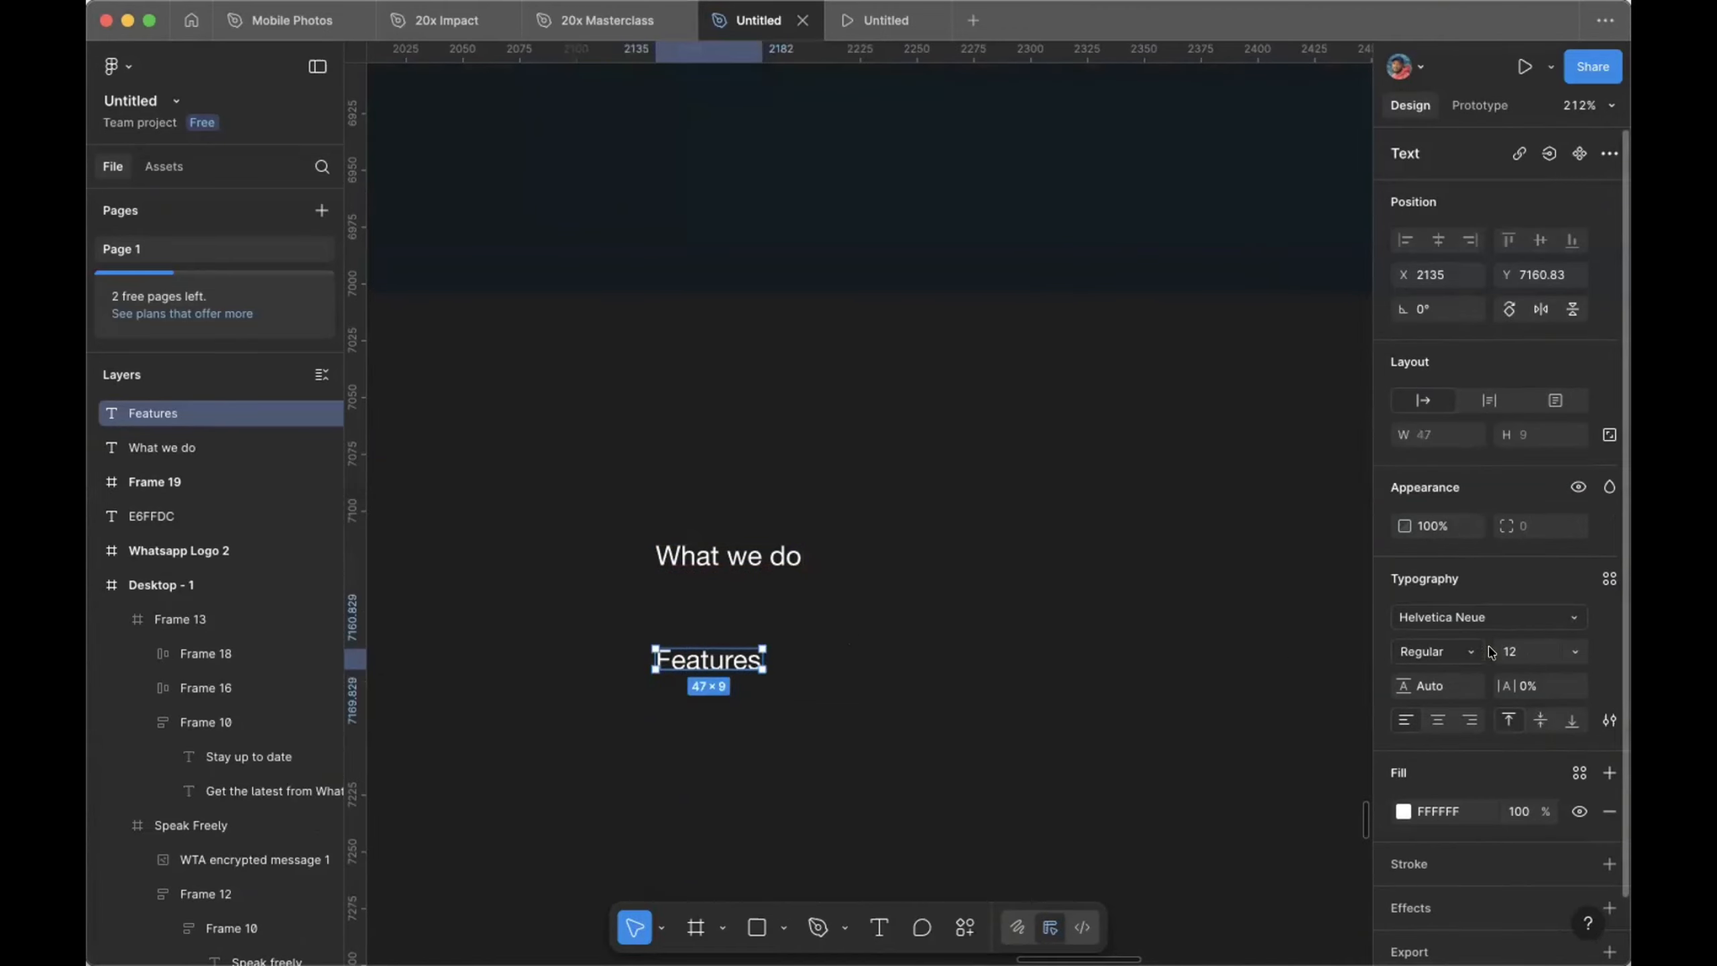
Step: Set the "Features" text's font size to 18
{"action": "left_click", "coordinate": [1514, 651]}
{"action": "type", "text": "1"}
{"action": "key", "text": "Return"}
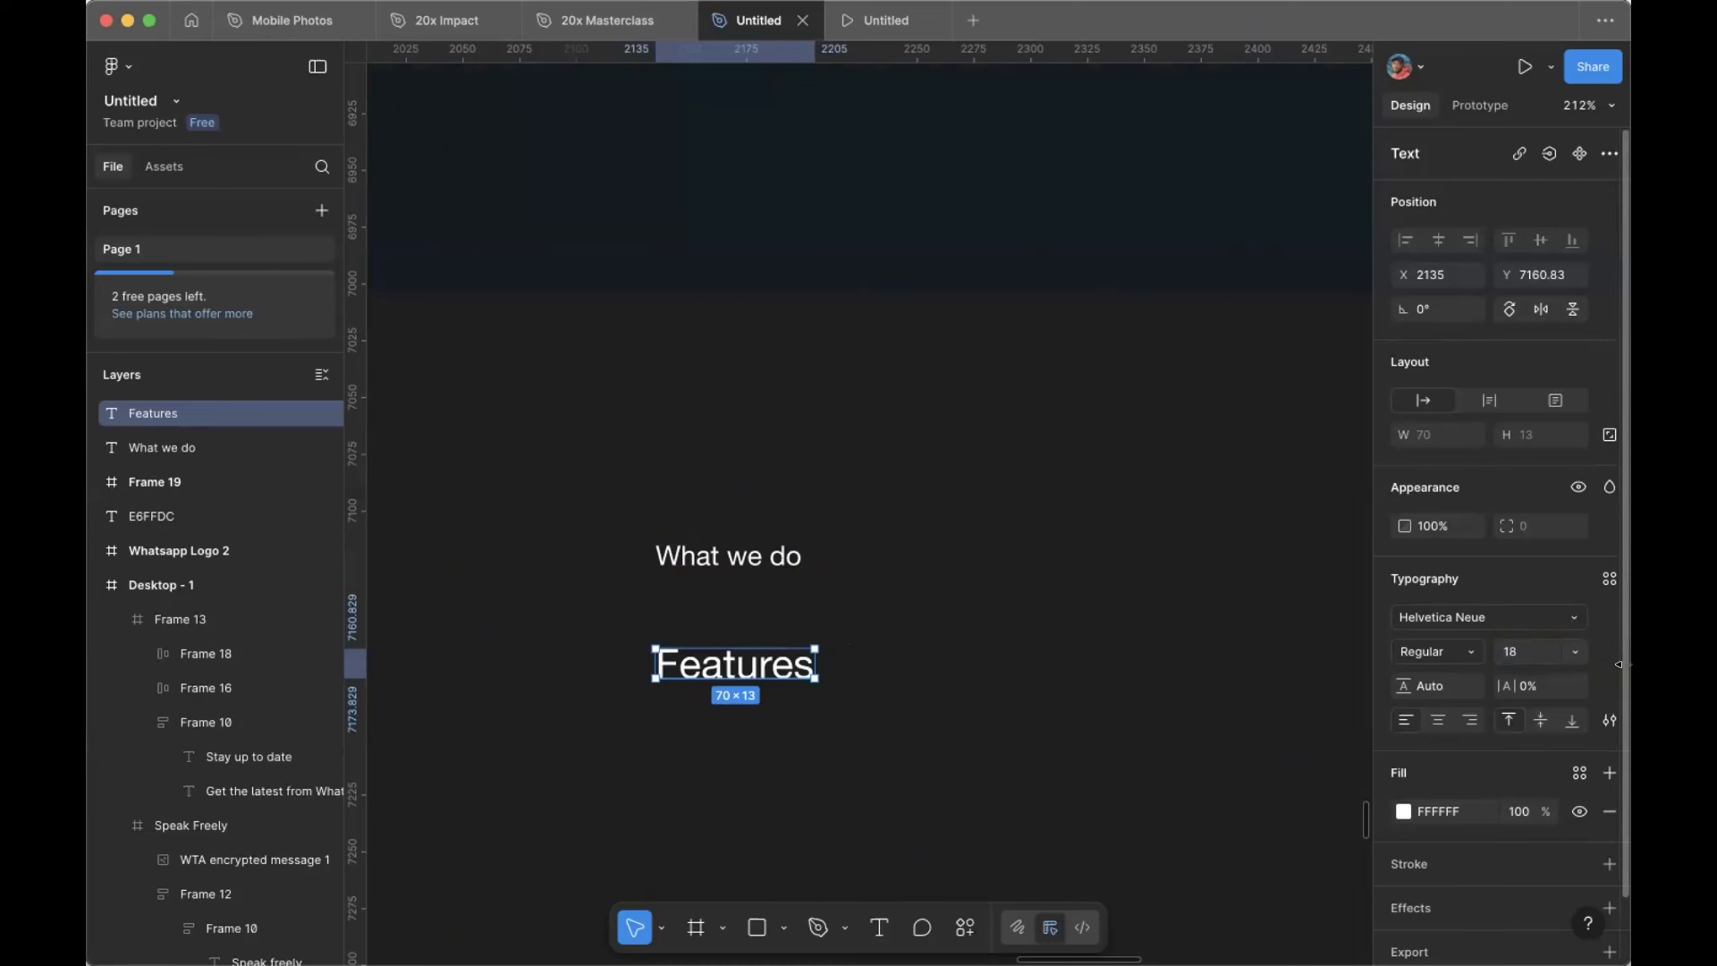
{"action": "left_click", "coordinate": [1020, 623]}
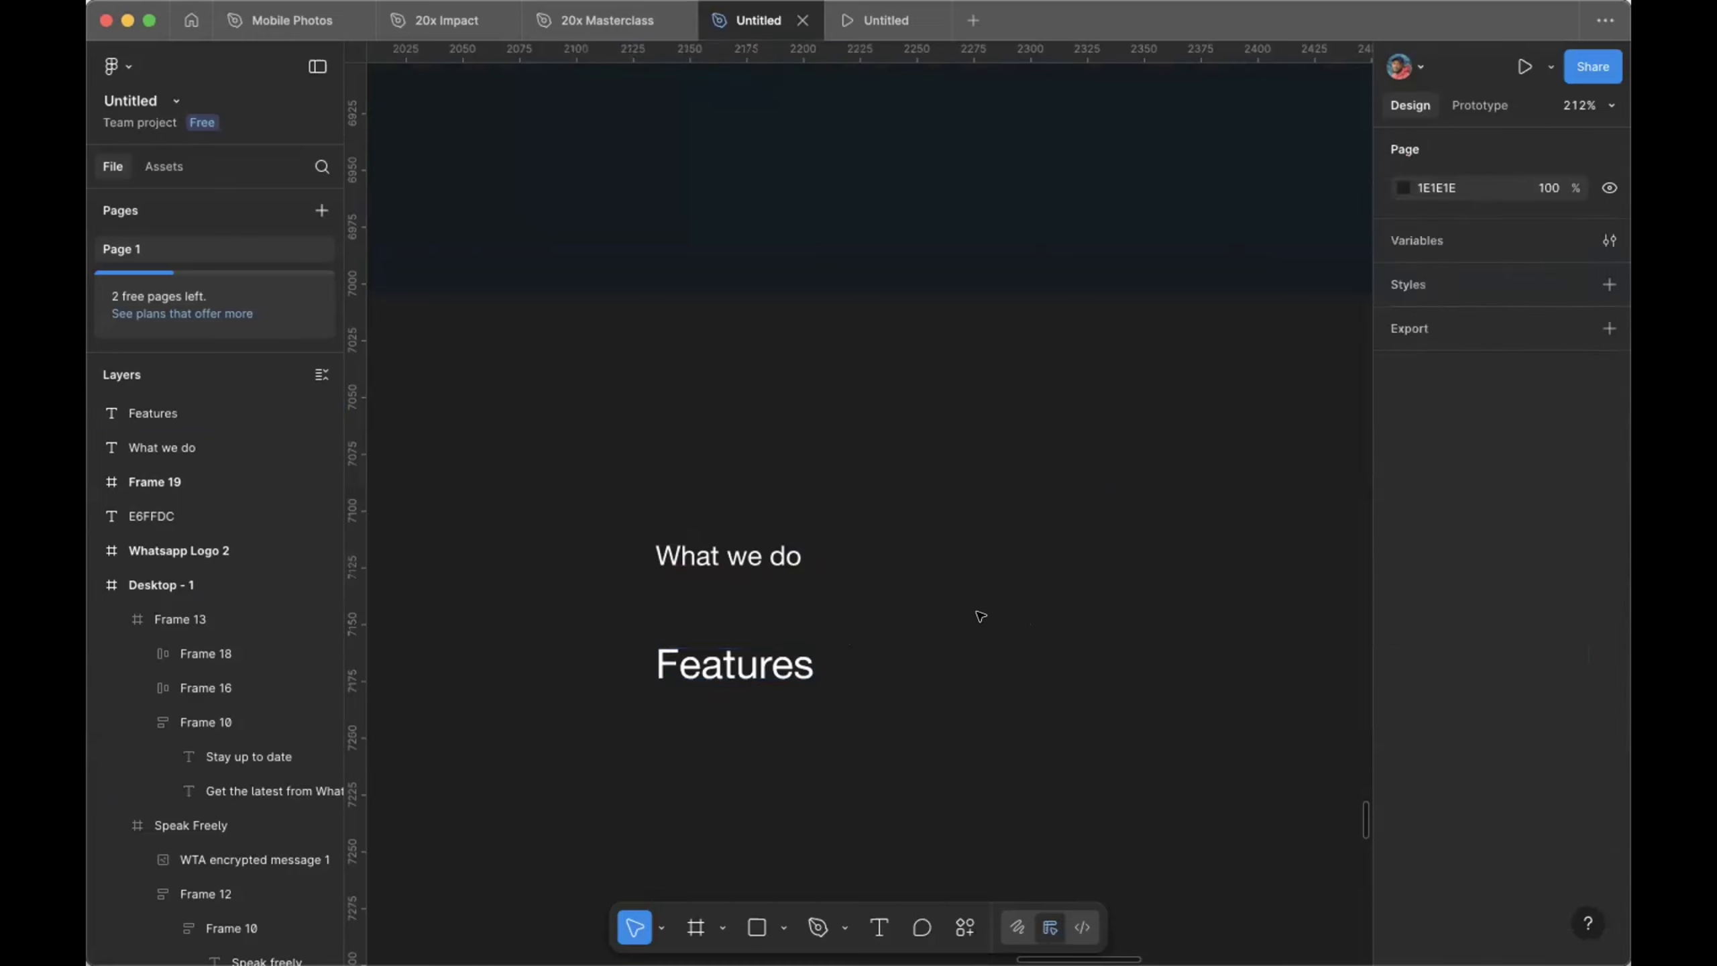
Step: Make three copies of the "Features" text below it, evenly offset by about 34 px each
{"action": "scroll", "coordinate": [787, 665], "scroll_direction": "down", "scroll_amount": 3}
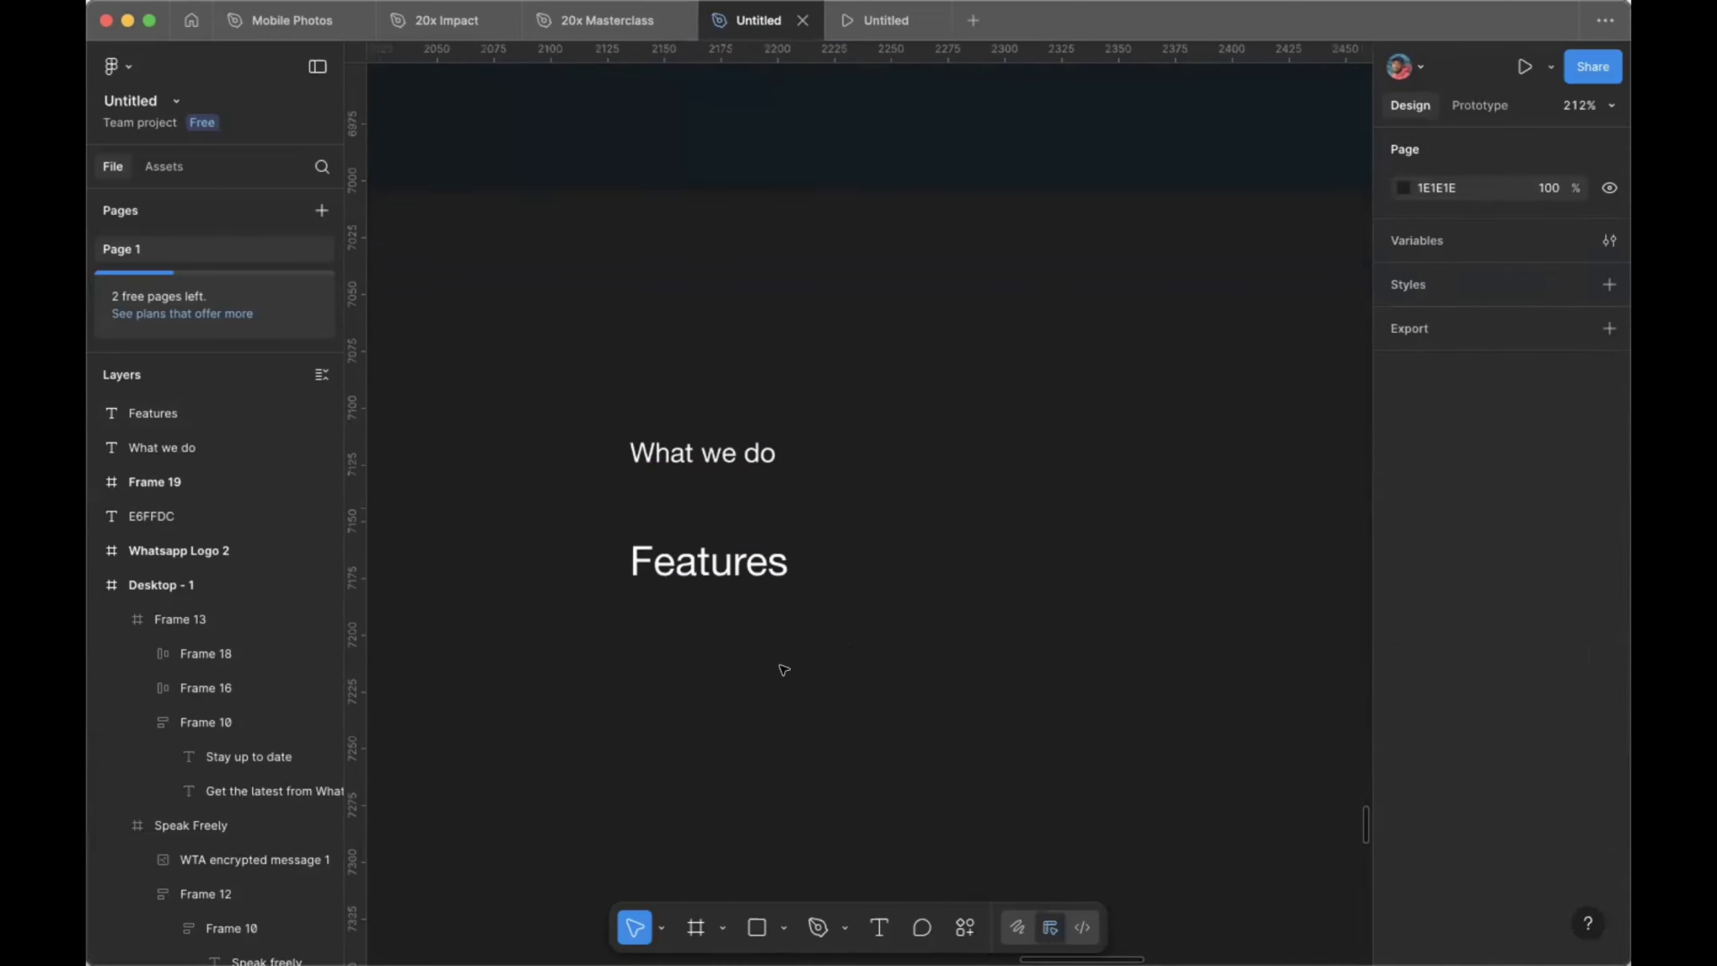
{"action": "scroll", "coordinate": [784, 669], "scroll_direction": "down", "scroll_amount": 2}
{"action": "left_click_drag", "start_coordinate": [749, 483], "coordinate": [762, 560]}
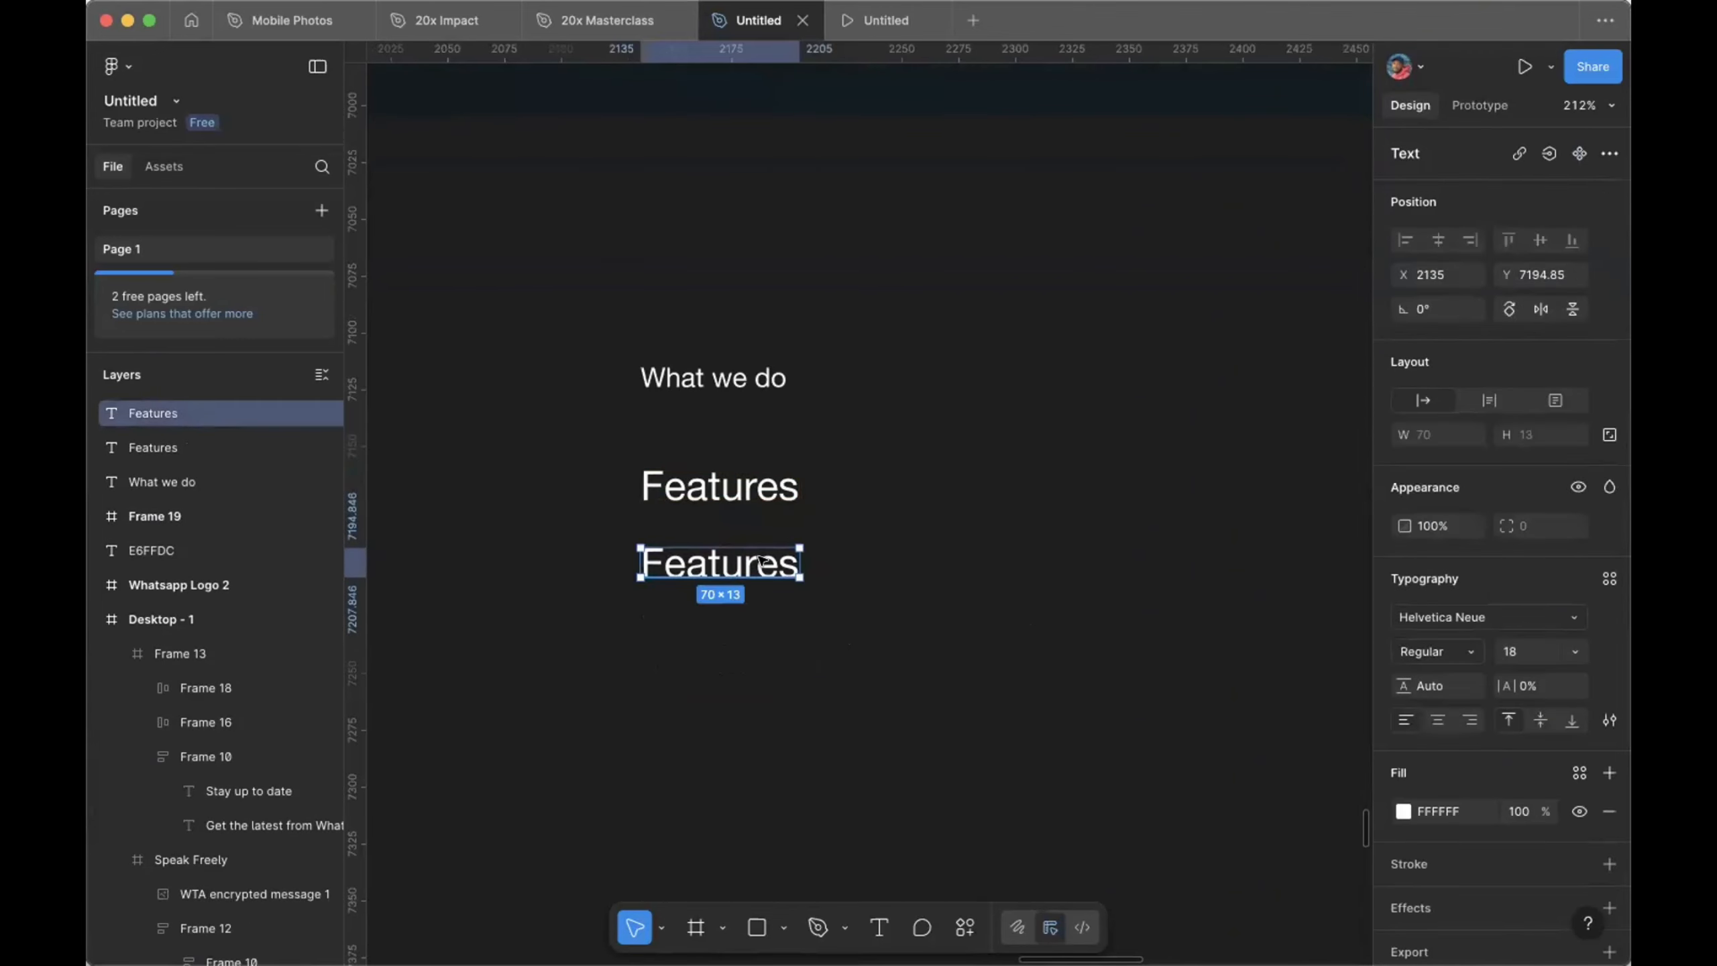
{"action": "key", "text": "super+d"}
{"action": "key", "text": "super+d"}
Step: Rewrite the three "Features" copies, from top to bottom, as "Blog", "Security" and "For Business"
{"action": "left_click", "coordinate": [762, 560]}
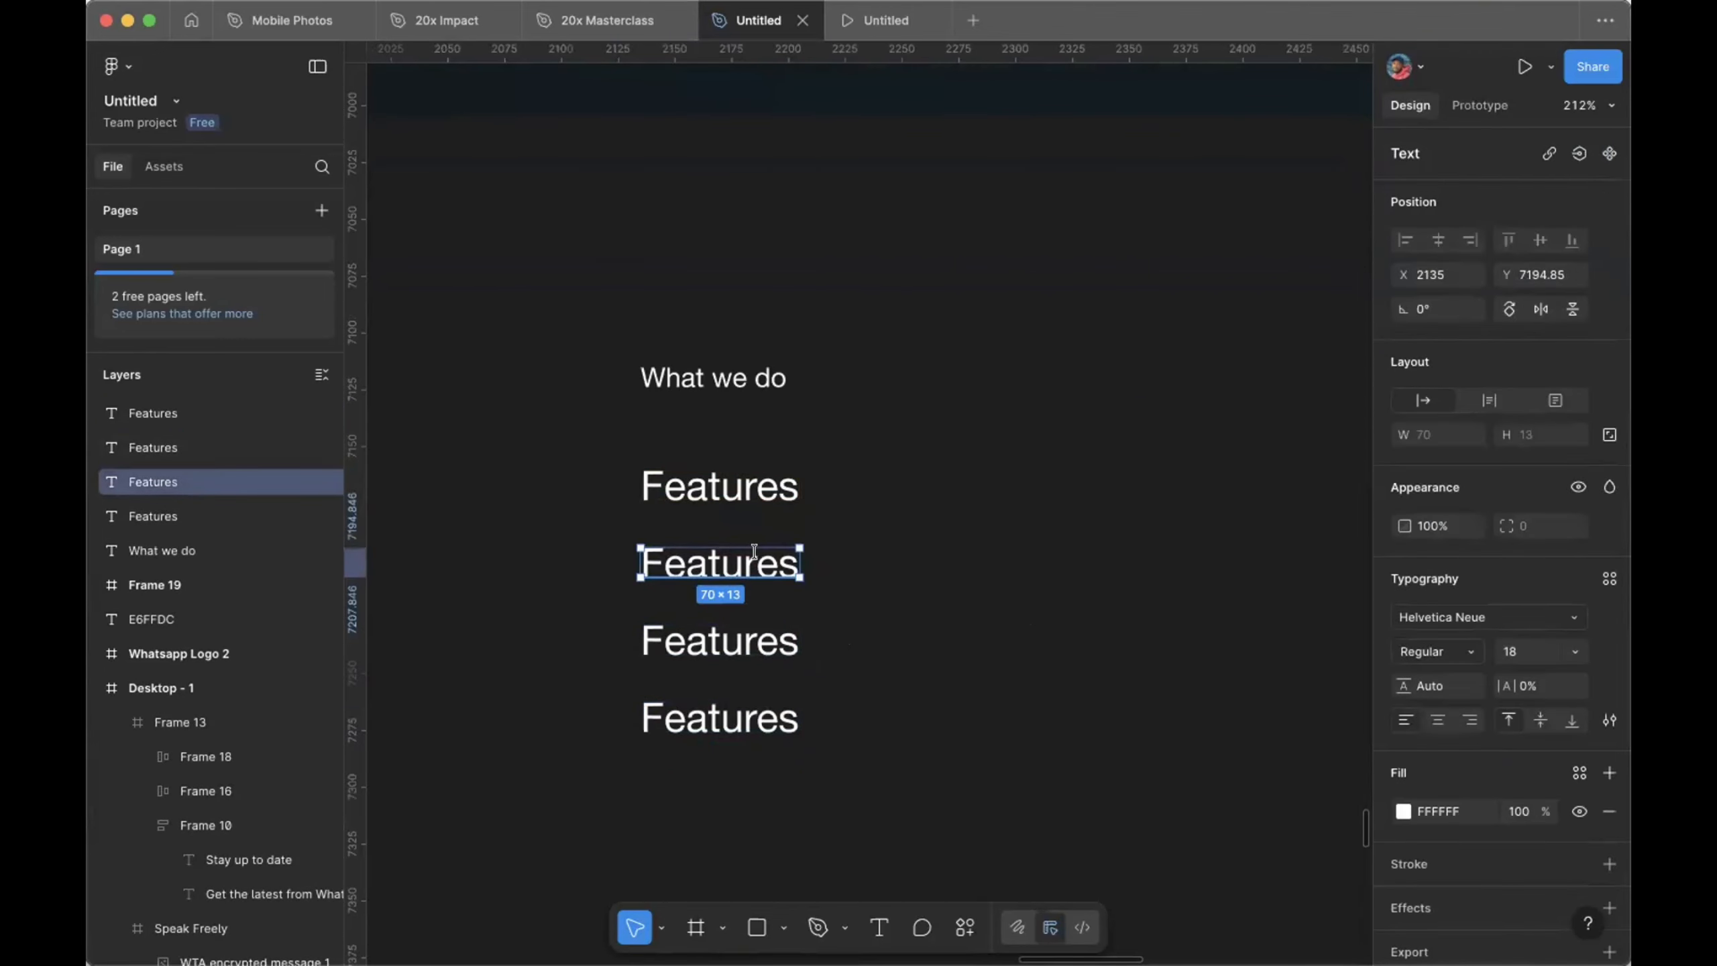
{"action": "double_click", "coordinate": [761, 559]}
{"action": "type", "text": "Blog"}
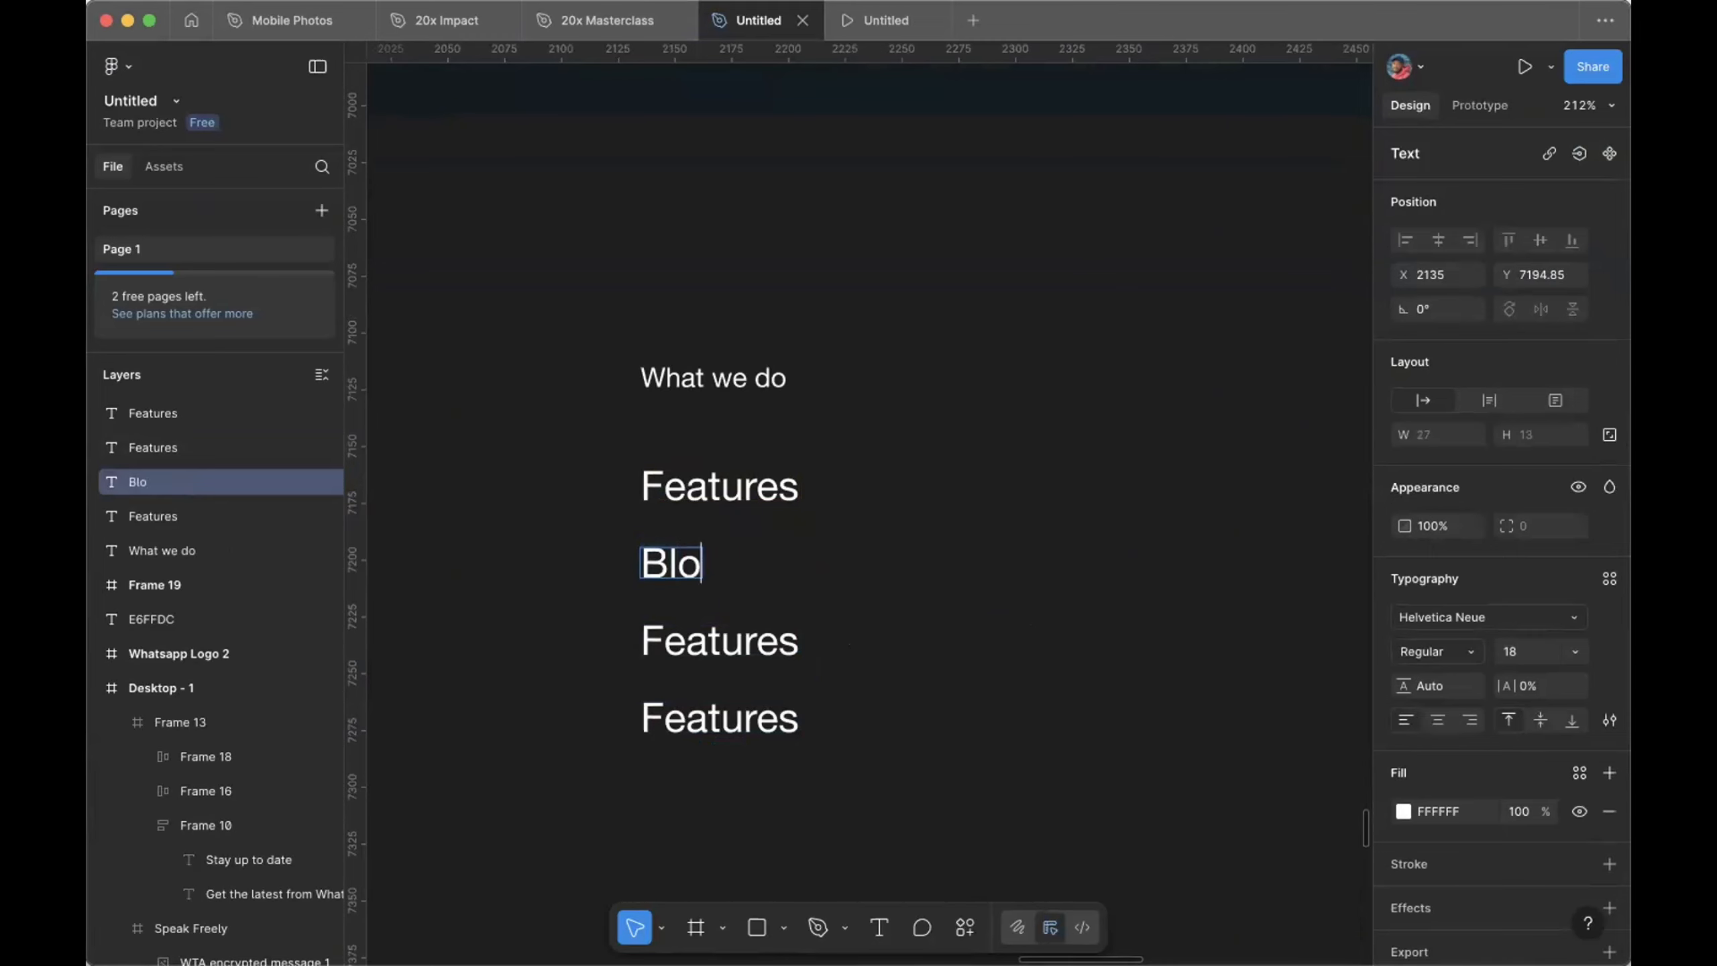
{"action": "left_click", "coordinate": [737, 642]}
{"action": "double_click", "coordinate": [737, 643]}
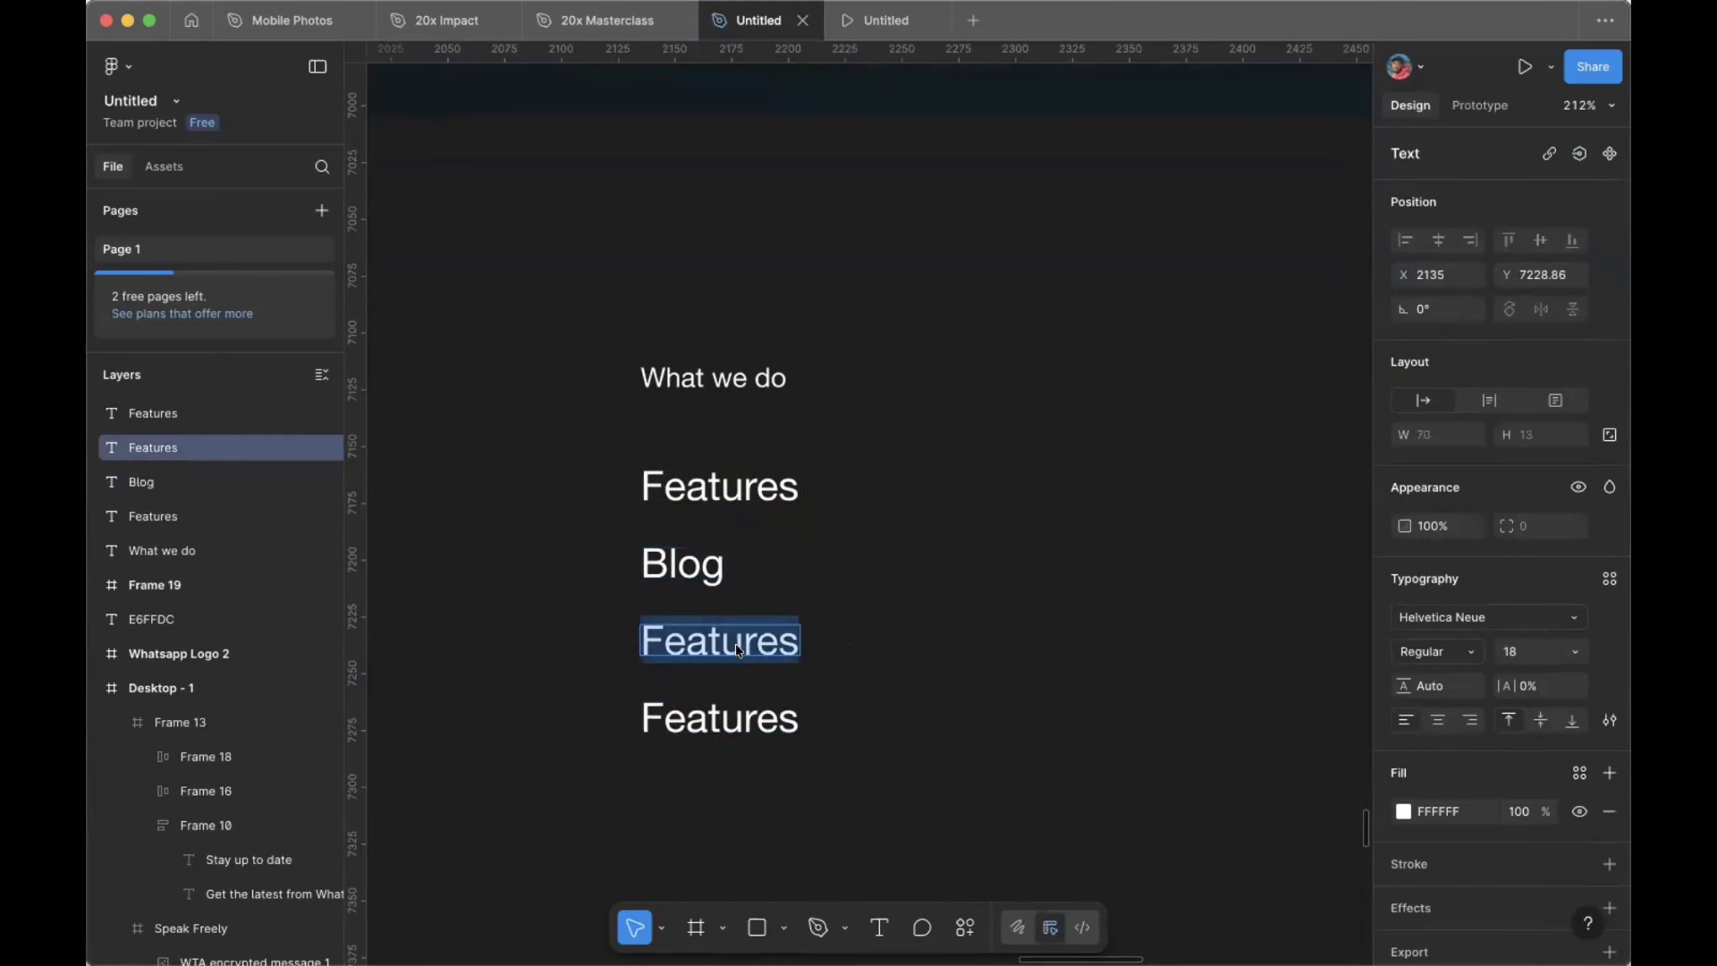
{"action": "type", "text": "Security"}
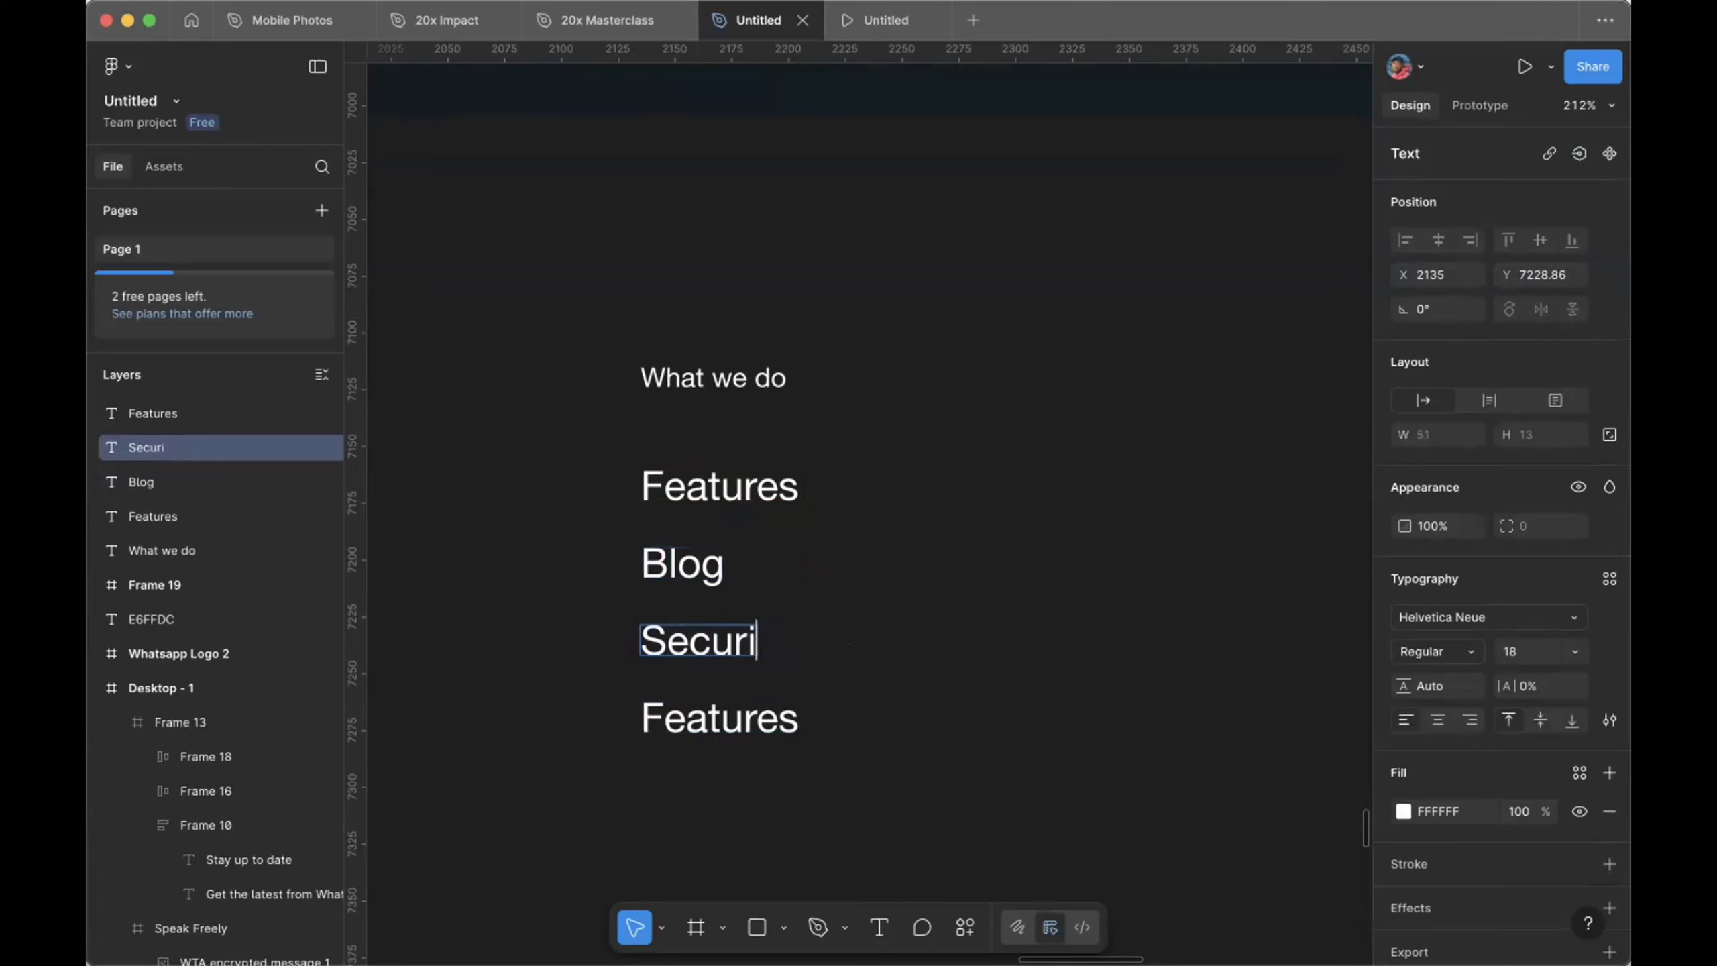
{"action": "double_click", "coordinate": [713, 712]}
{"action": "type", "text": "Fo"}
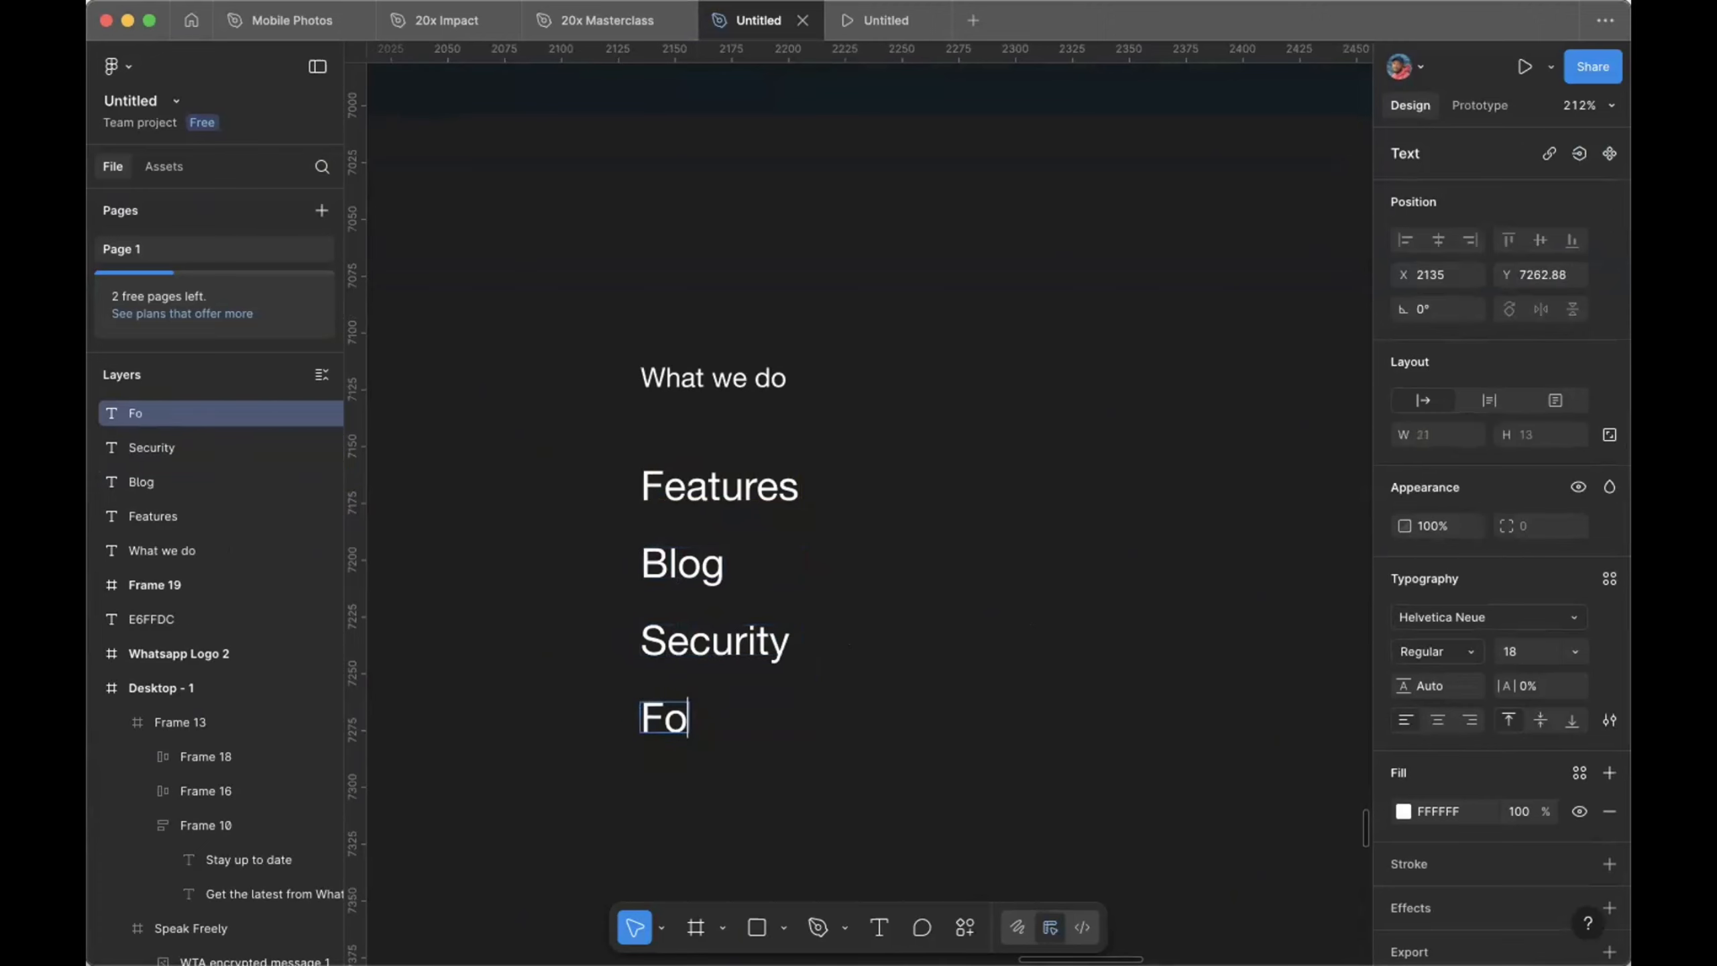
{"action": "type", "text": "r Busin"}
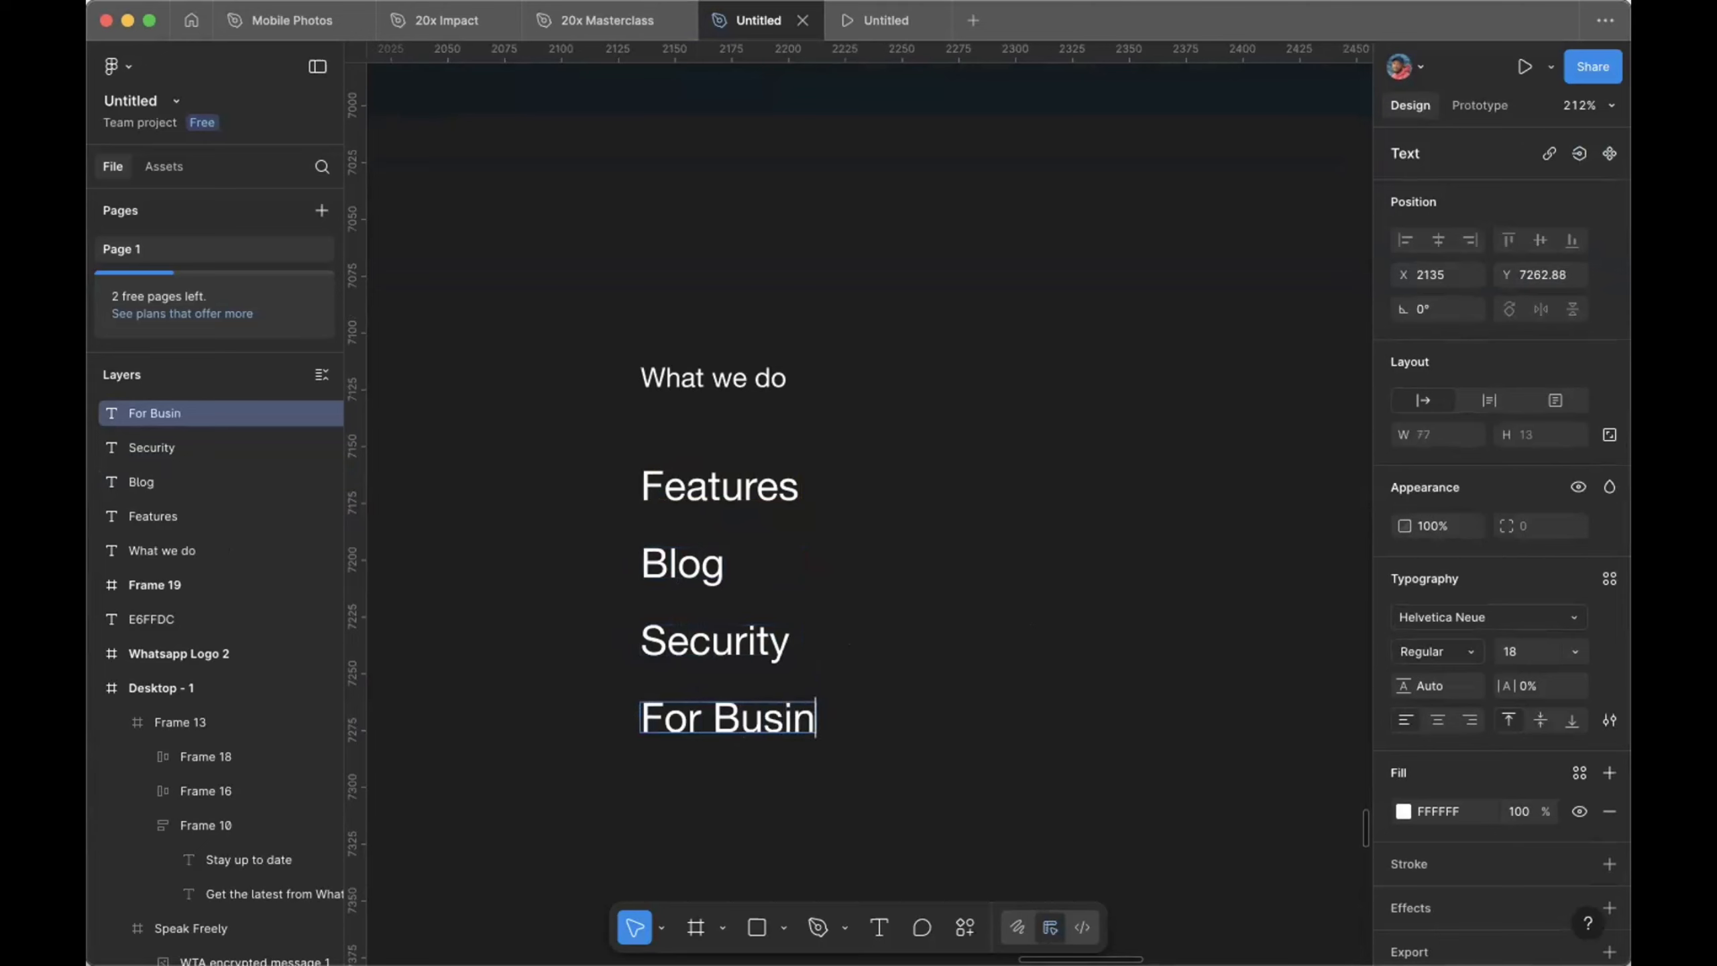
{"action": "type", "text": "ess"}
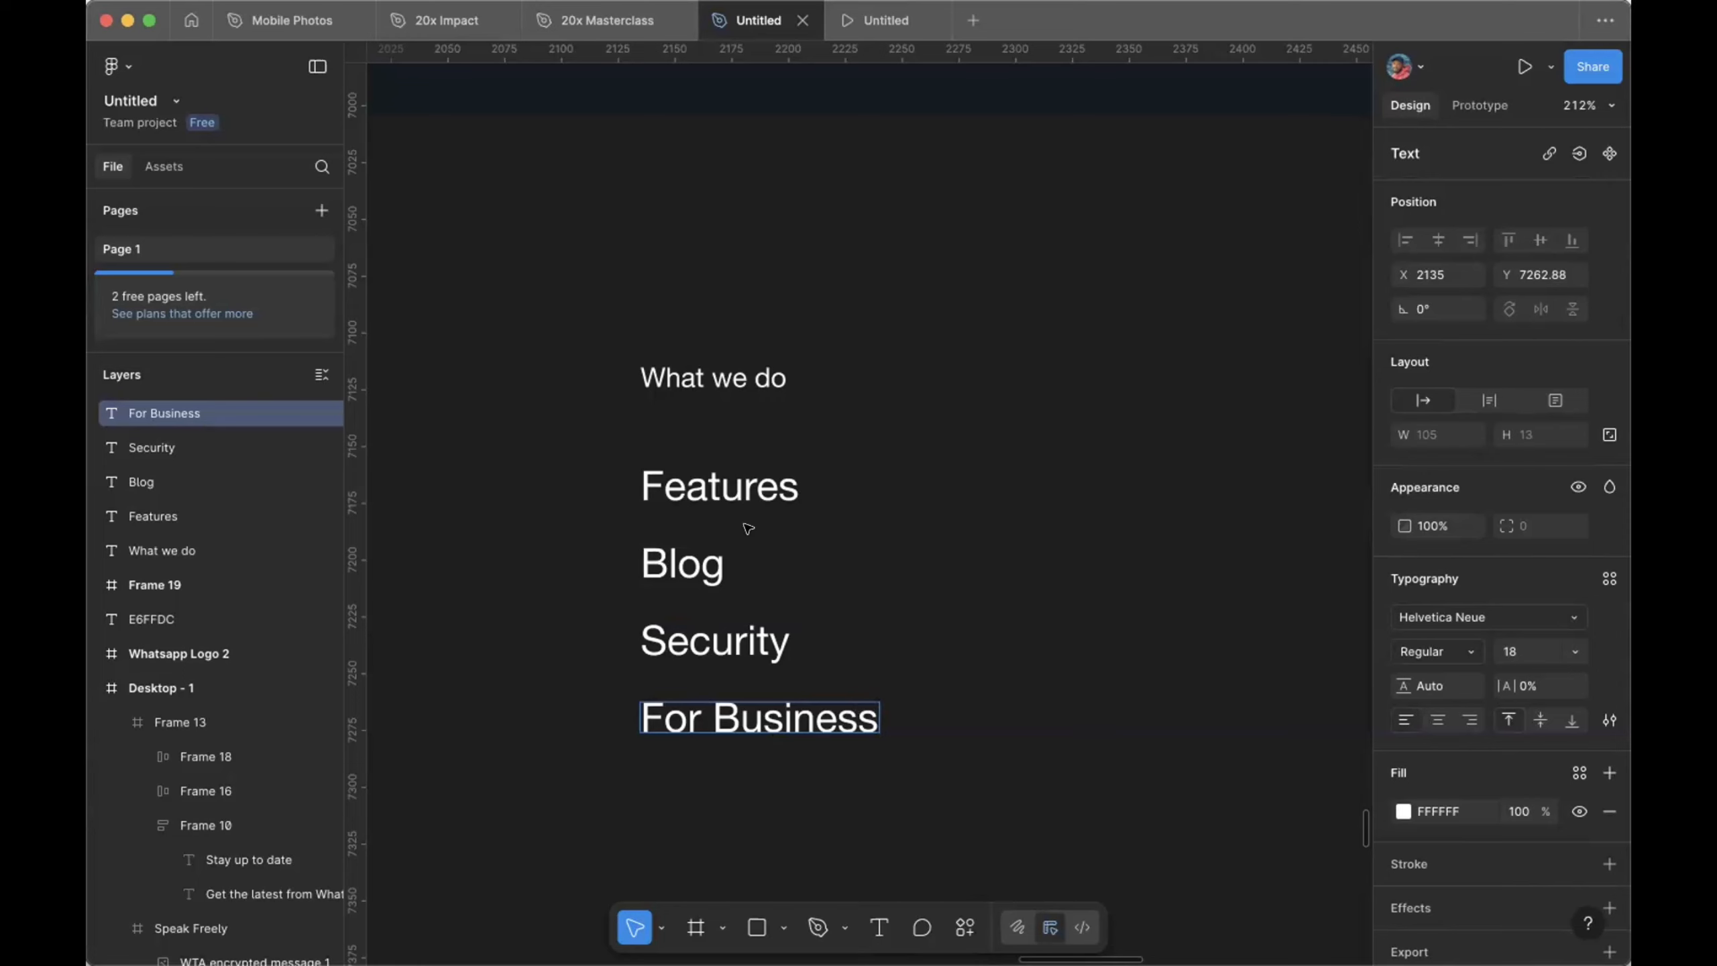
Step: Wrap the four texts Features, Blog, Security and For Business in a vertical auto layout frame
{"action": "left_click", "coordinate": [722, 497]}
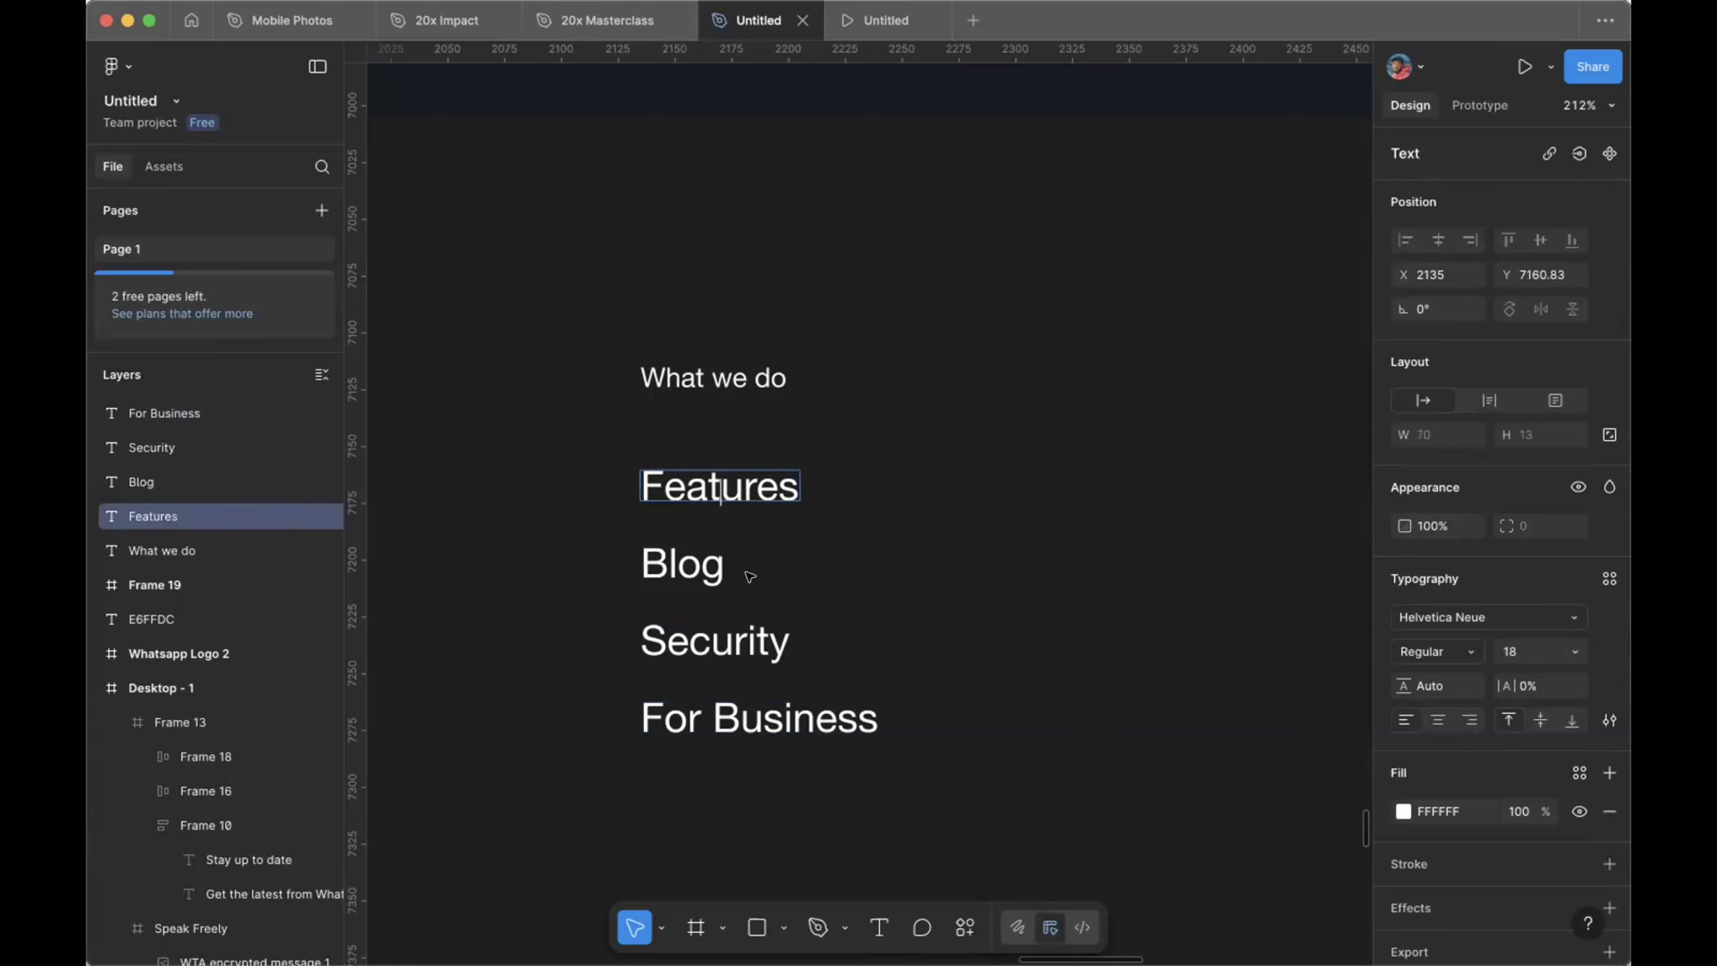
{"action": "double_click", "coordinate": [713, 565]}
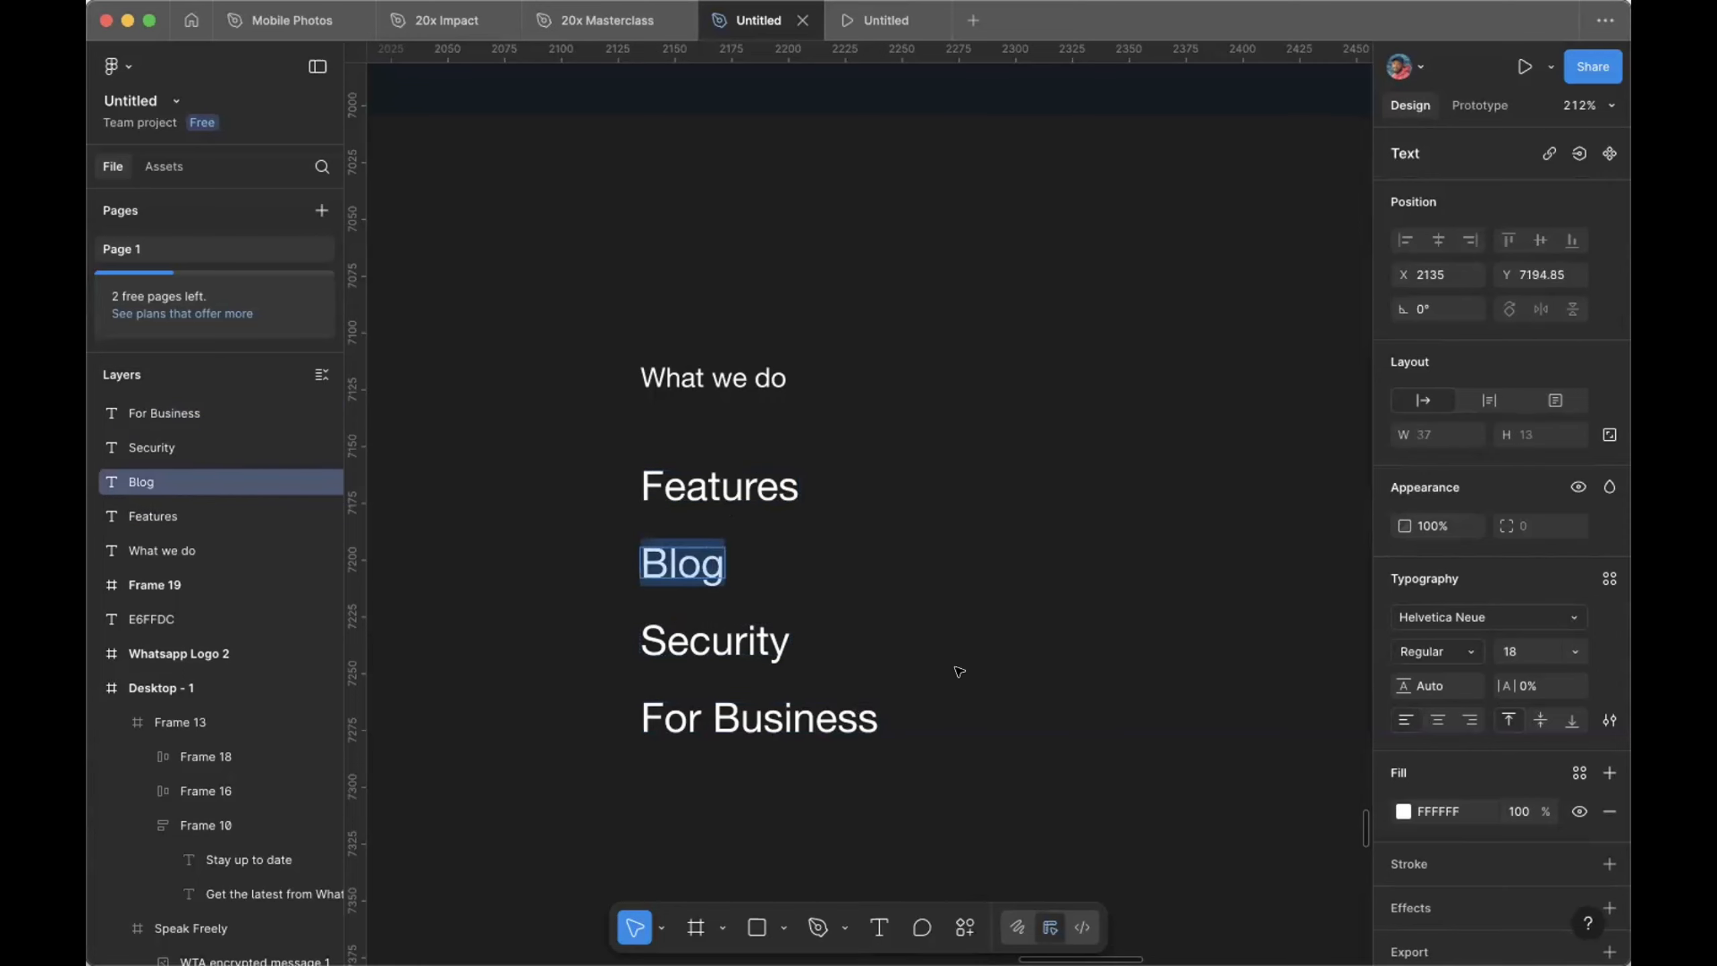
{"action": "key", "text": "Escape"}
{"action": "left_click_drag", "start_coordinate": [952, 739], "coordinate": [887, 700]}
{"action": "left_click_drag", "start_coordinate": [666, 508], "coordinate": [623, 466]}
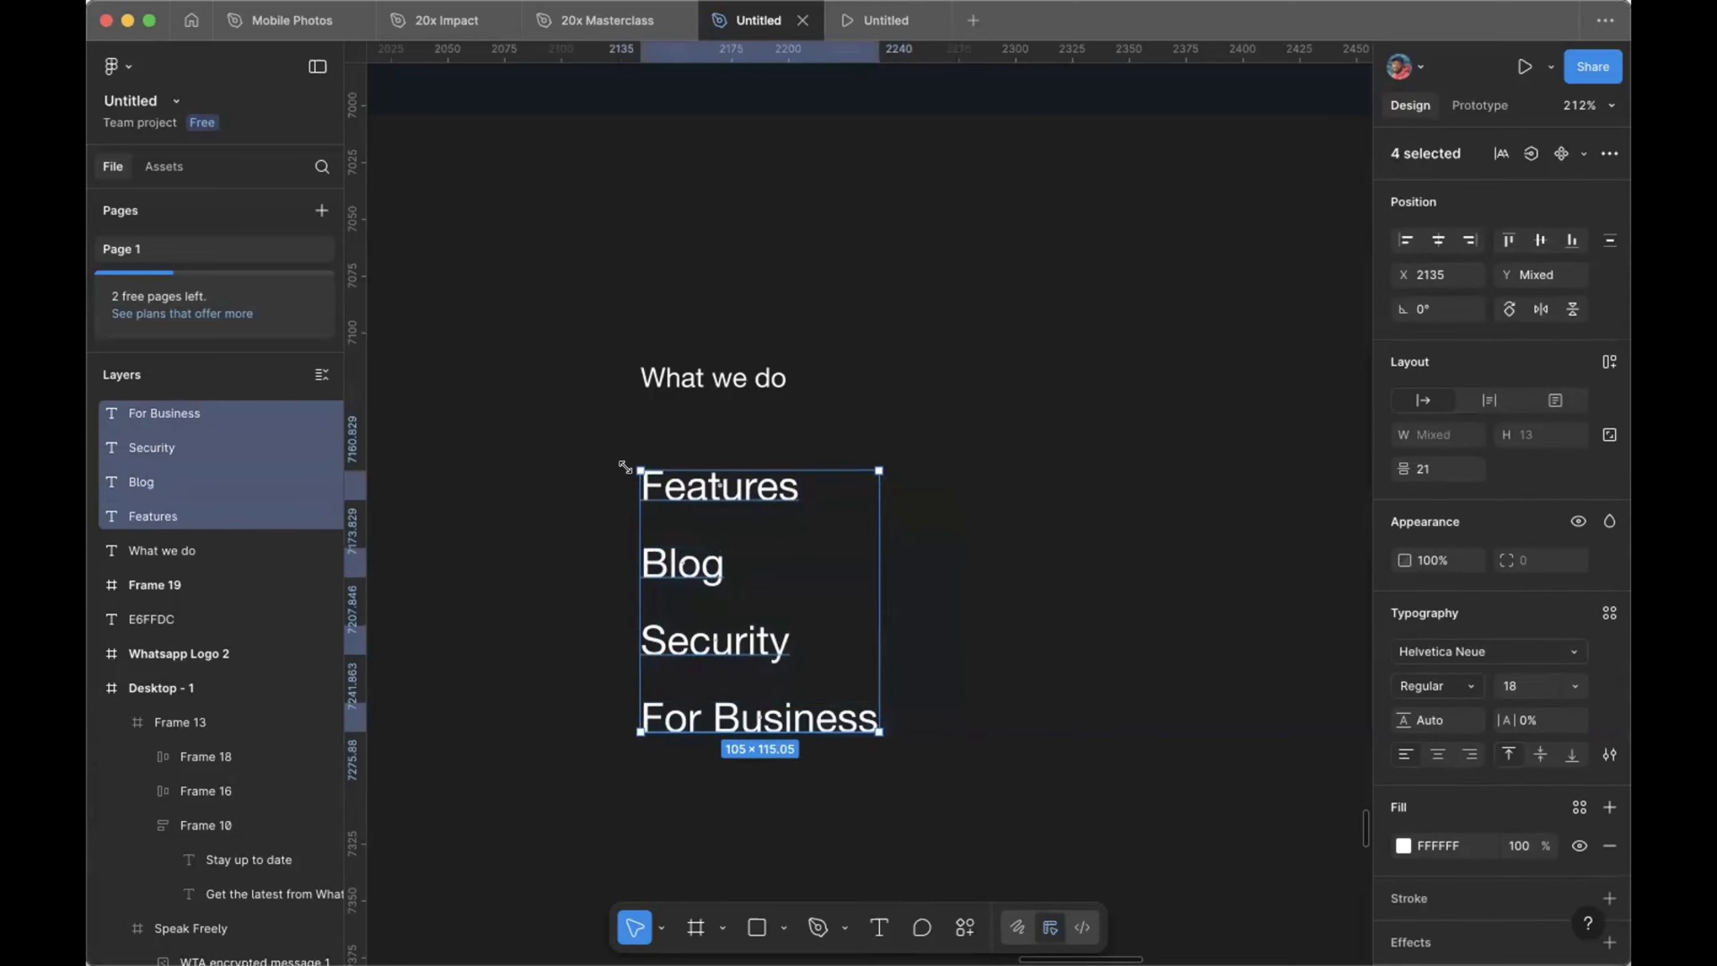
{"action": "key", "text": "shift+a"}
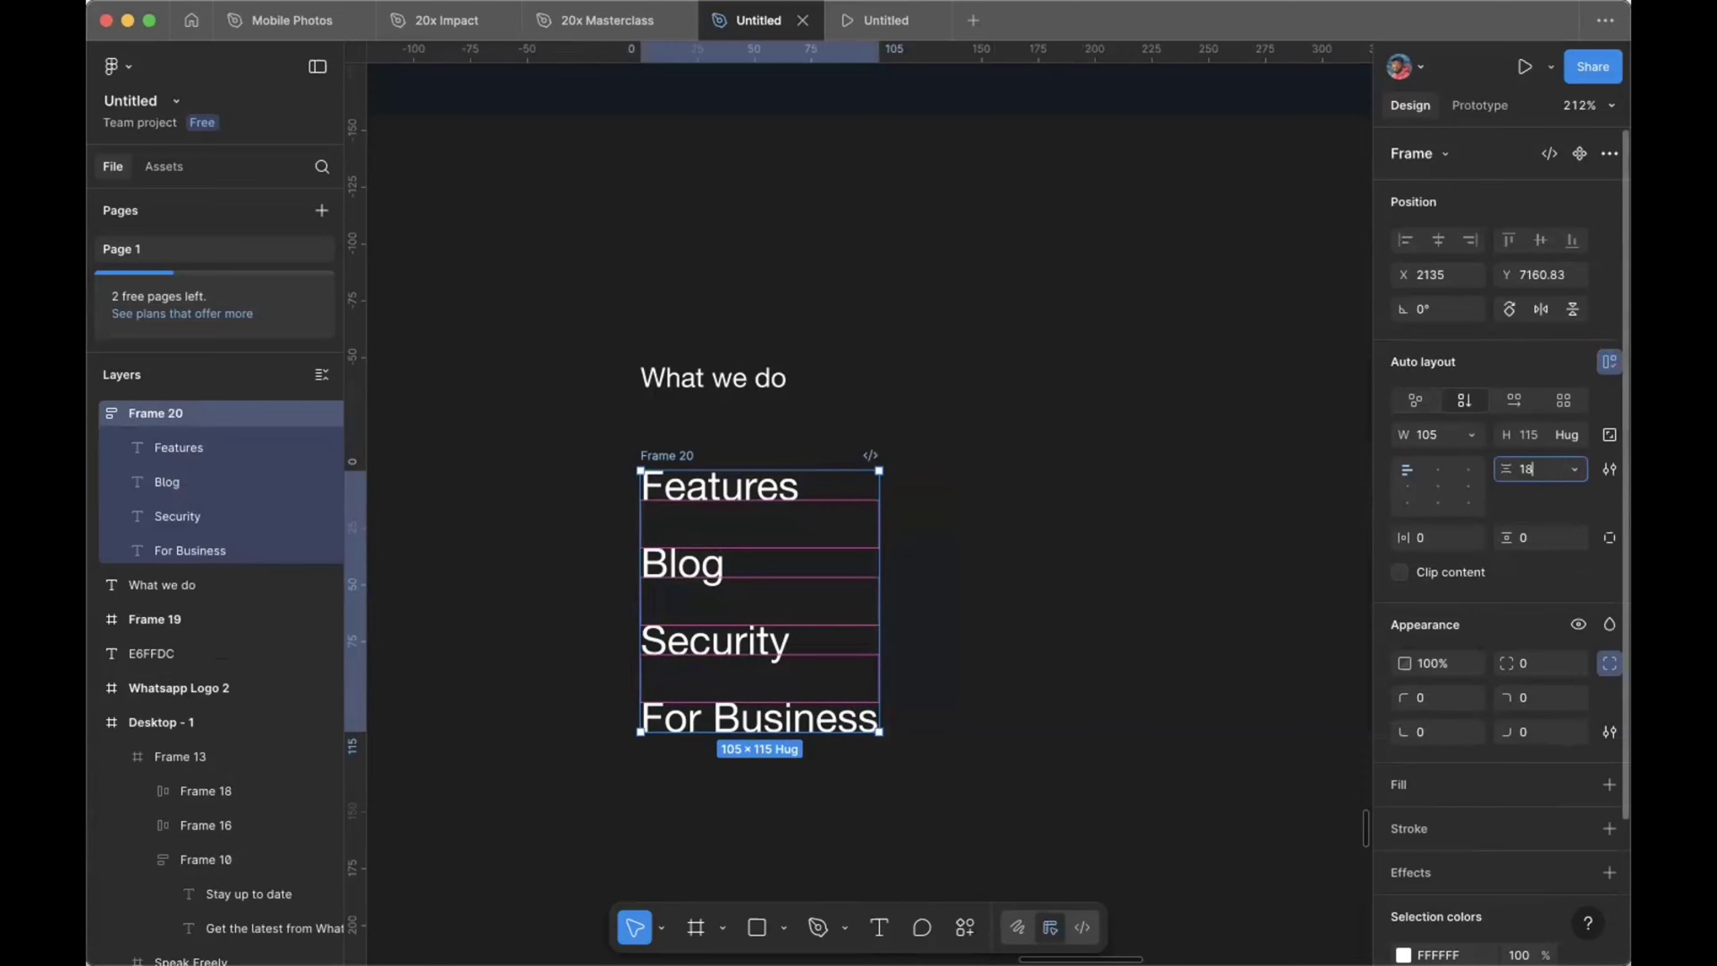
Step: Set the gap between the four links to 18 and wrap them with the "What we do" heading in a vertical auto layout frame
{"action": "key", "text": "Return"}
{"action": "left_click", "coordinate": [951, 424]}
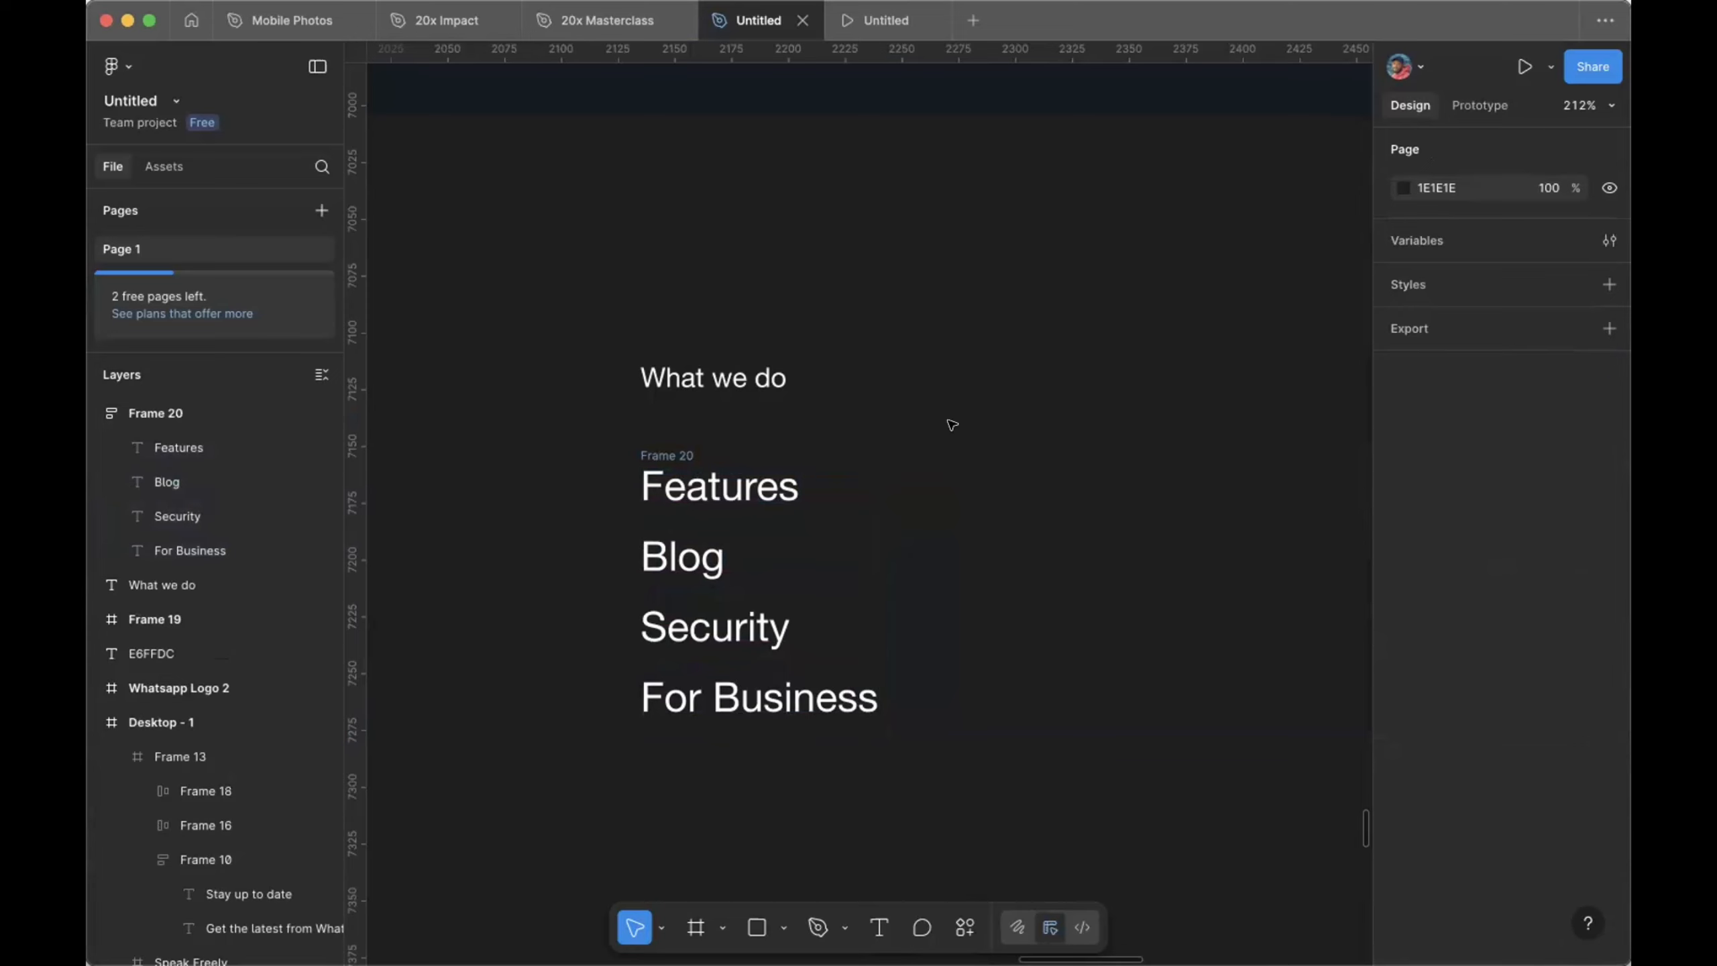
{"action": "left_click", "coordinate": [692, 459]}
{"action": "left_click", "coordinate": [760, 376], "text": "shift"}
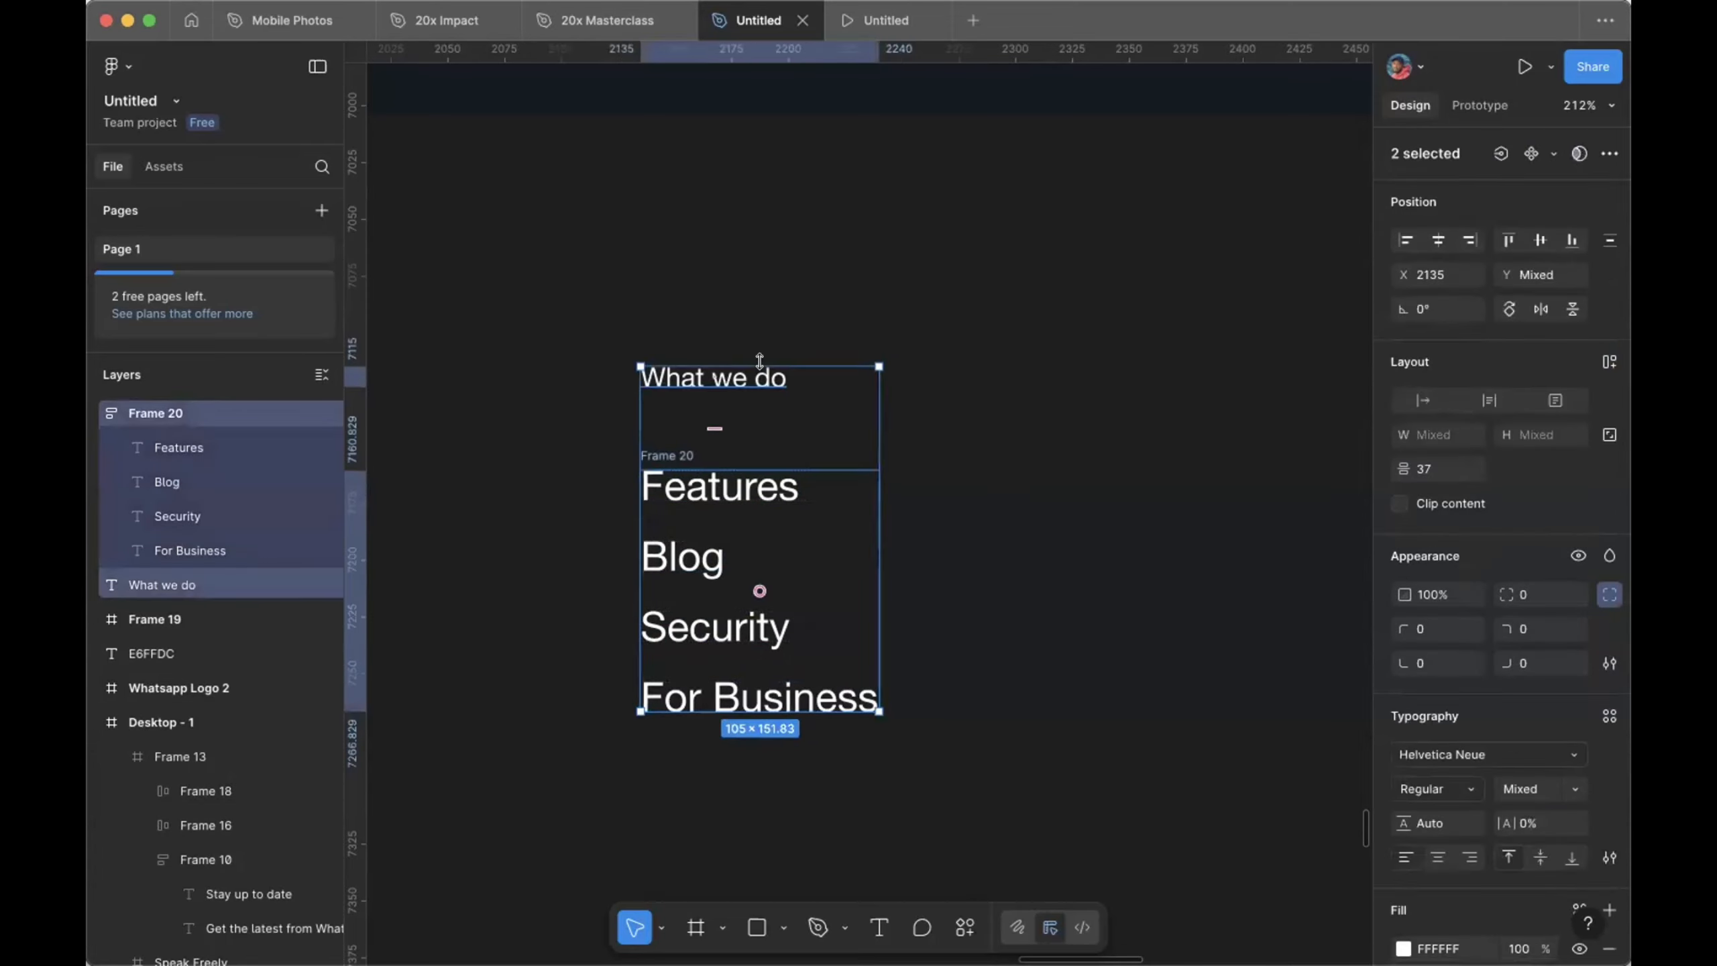
{"action": "key", "text": "shift+a"}
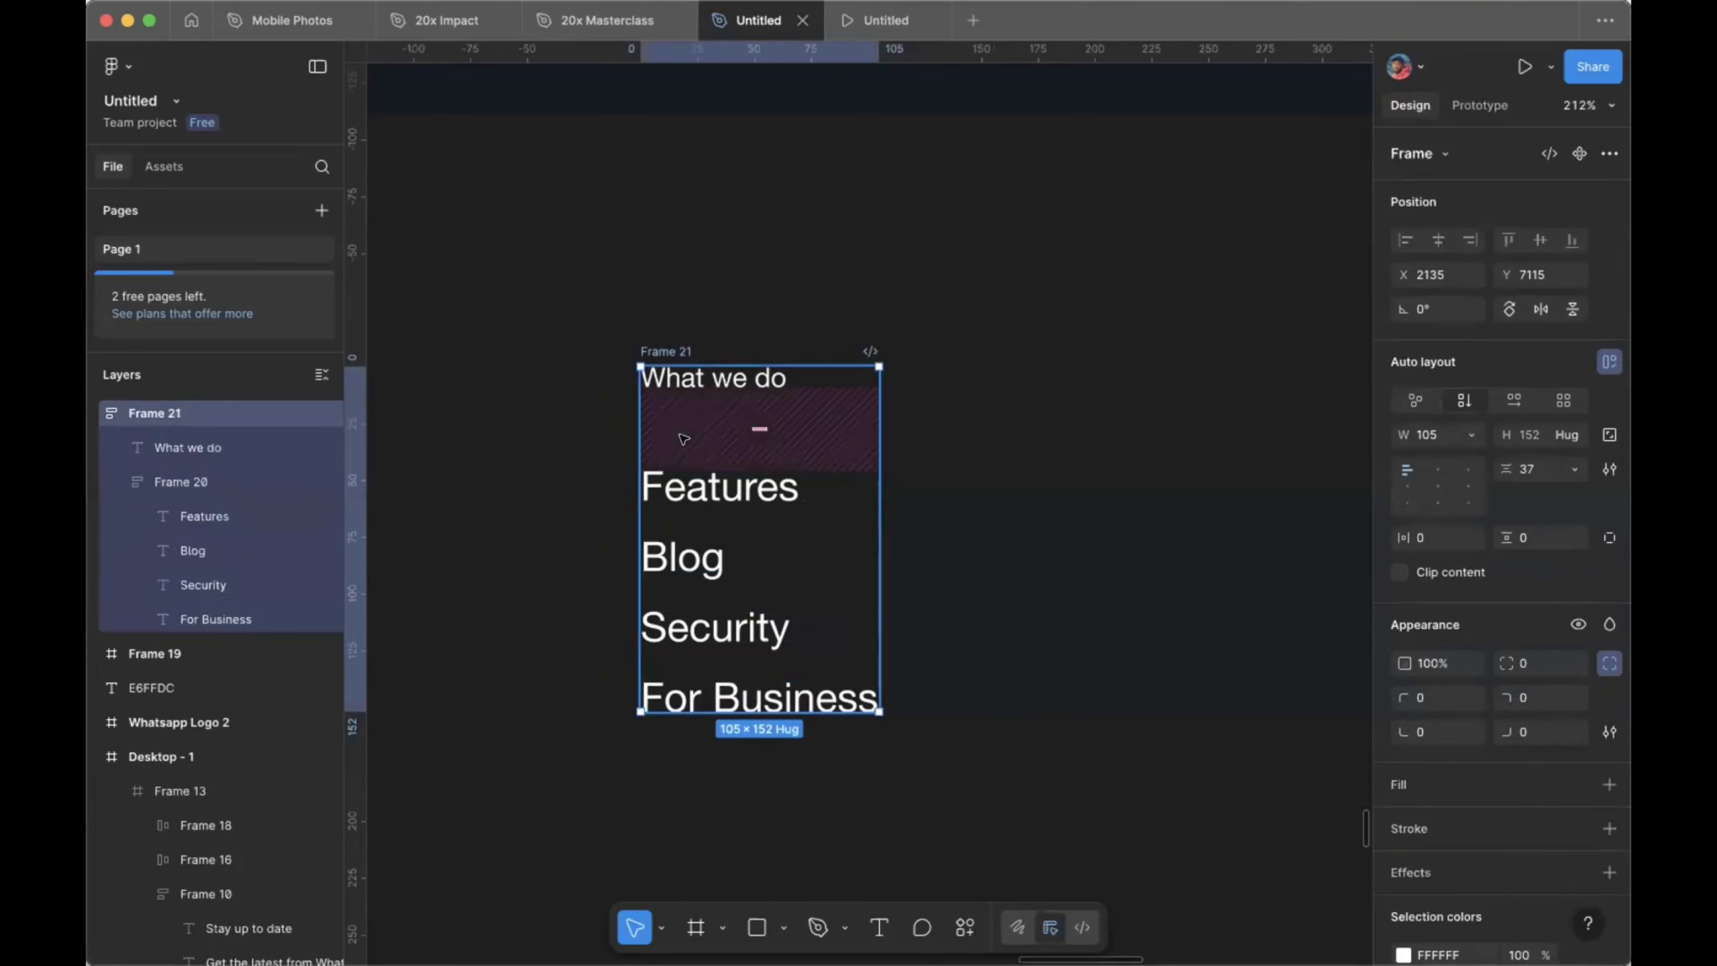
Step: Set the gap between the "What we do" heading and its list of links to 32
{"action": "left_click", "coordinate": [1532, 462]}
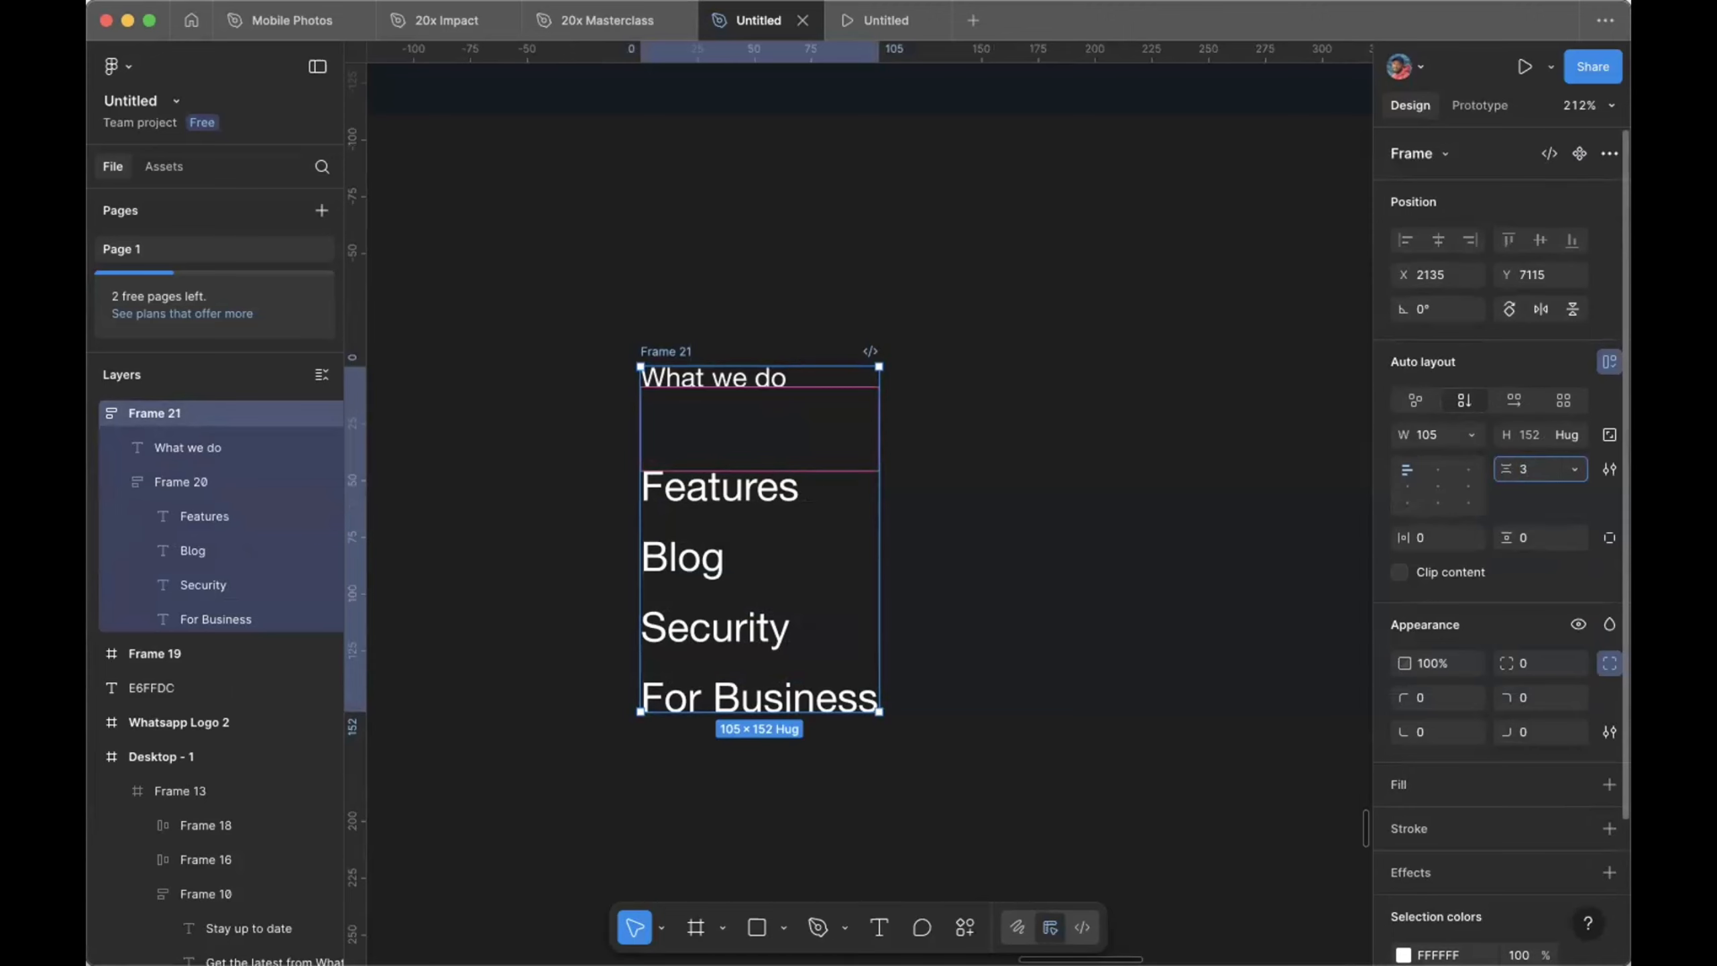
{"action": "key", "text": "Return"}
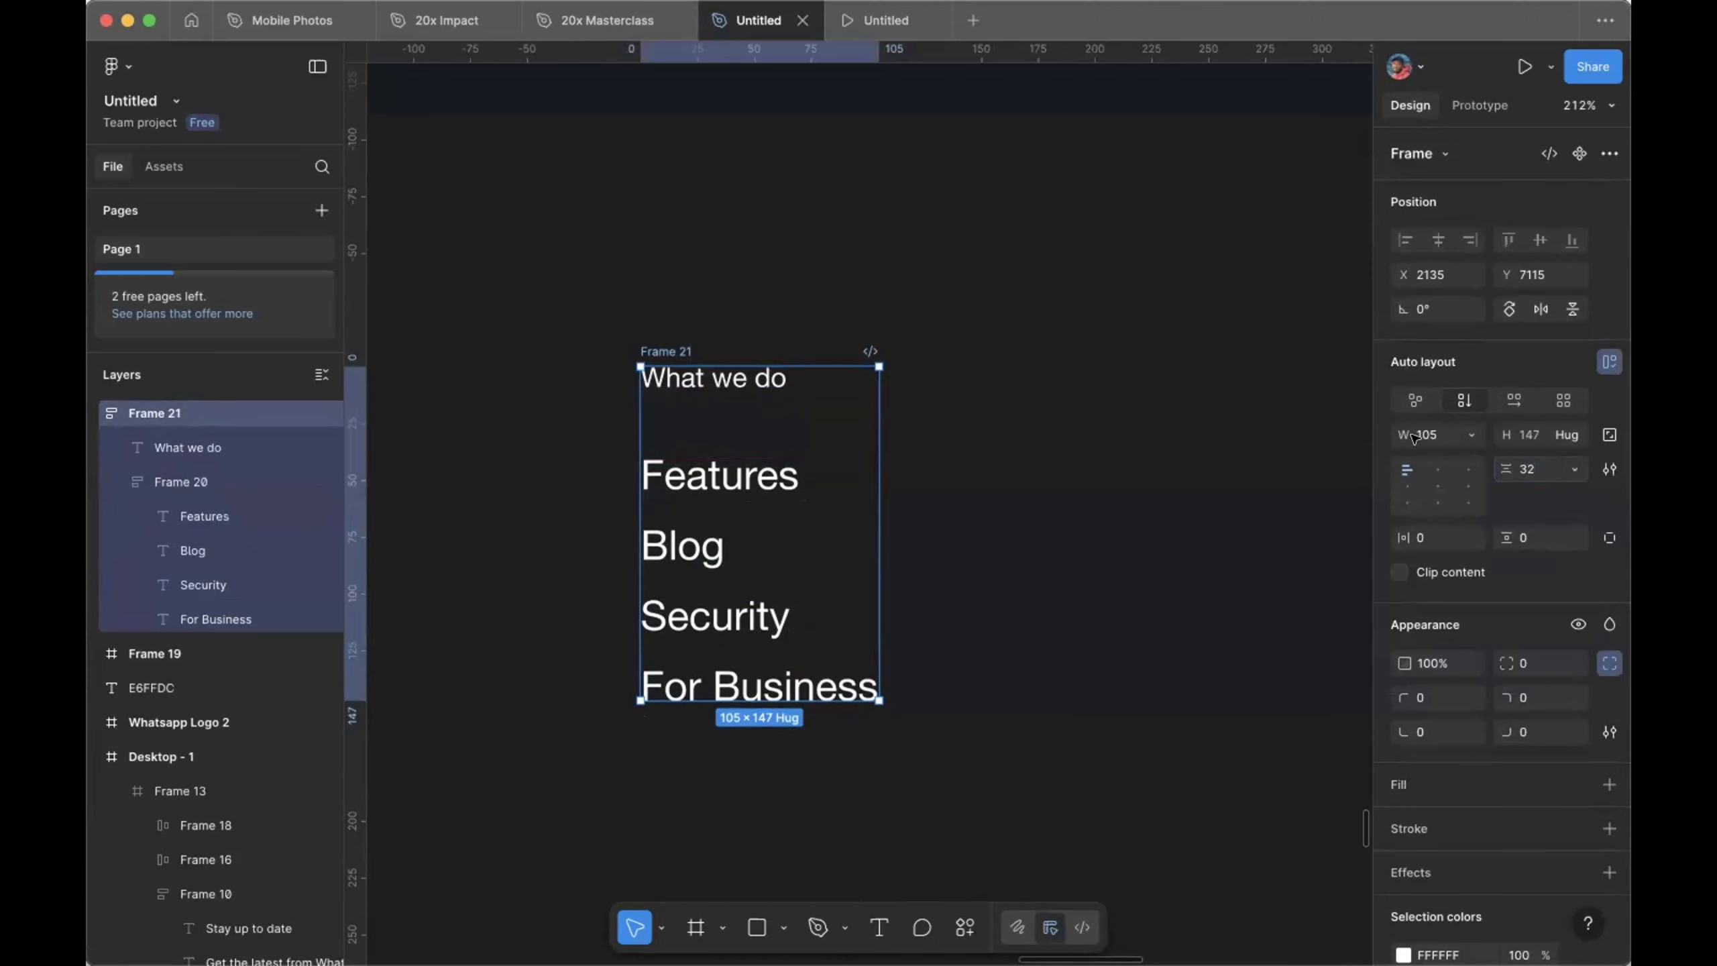
{"action": "left_click", "coordinate": [1123, 471]}
Step: Duplicate the whole "What we do" column and place the copy level with it, about 44 px to its right
{"action": "left_click", "coordinate": [681, 353]}
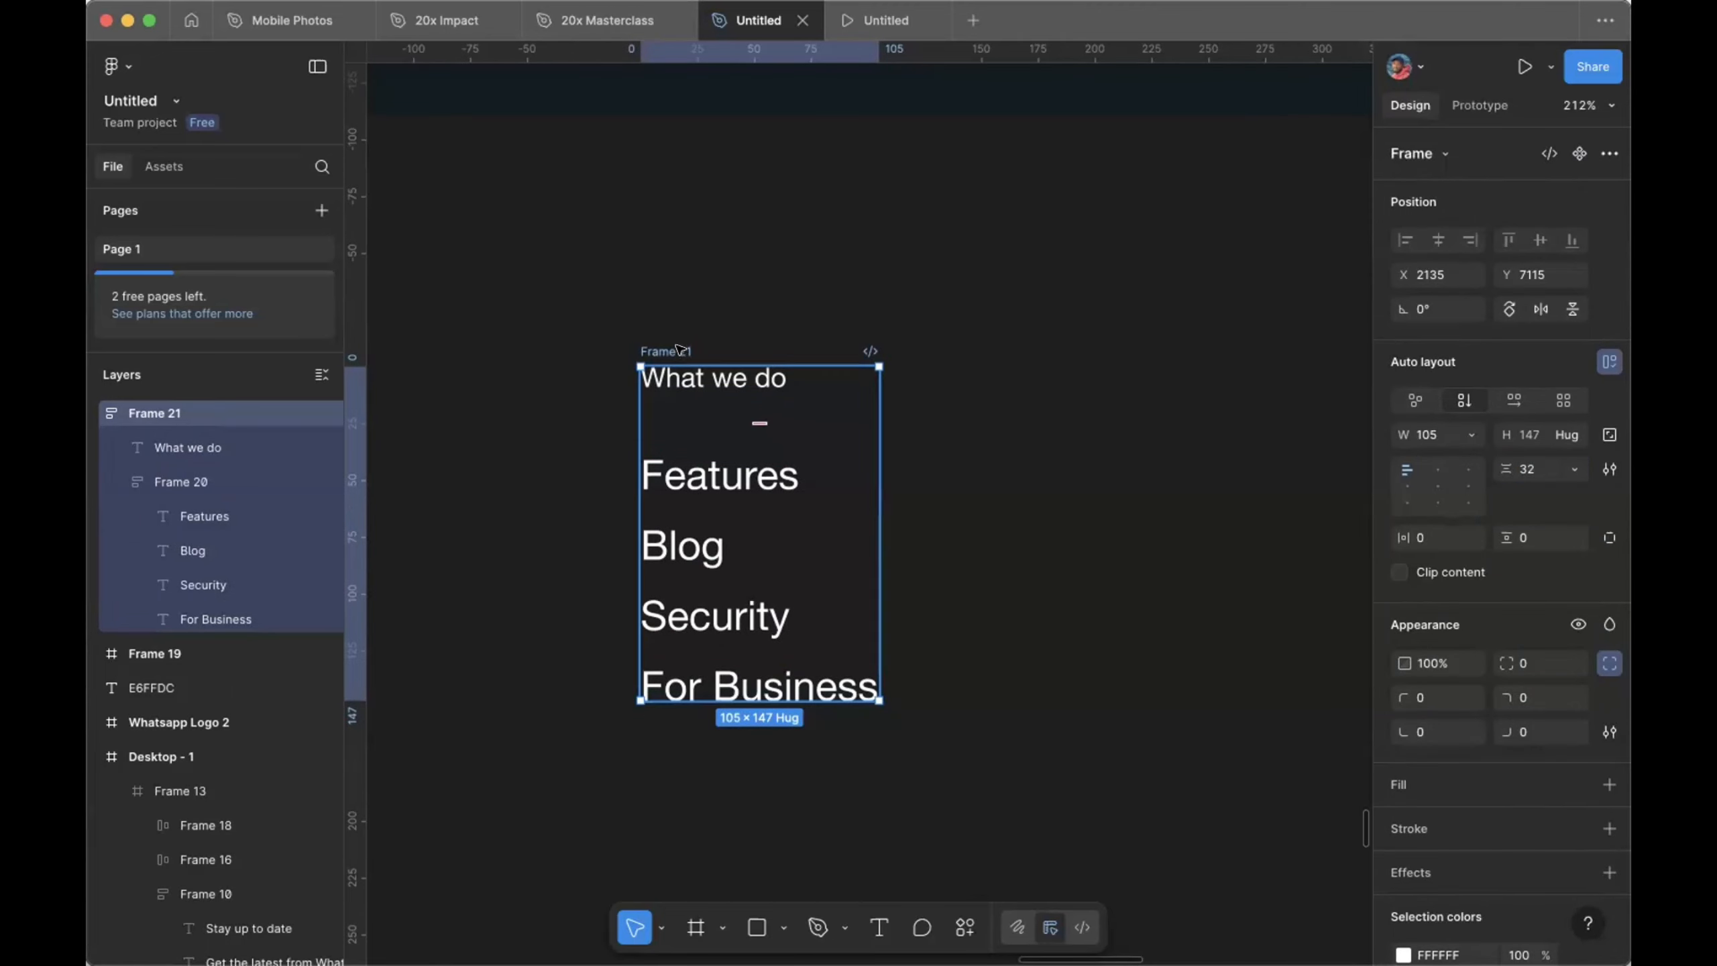
{"action": "key", "text": "super+d"}
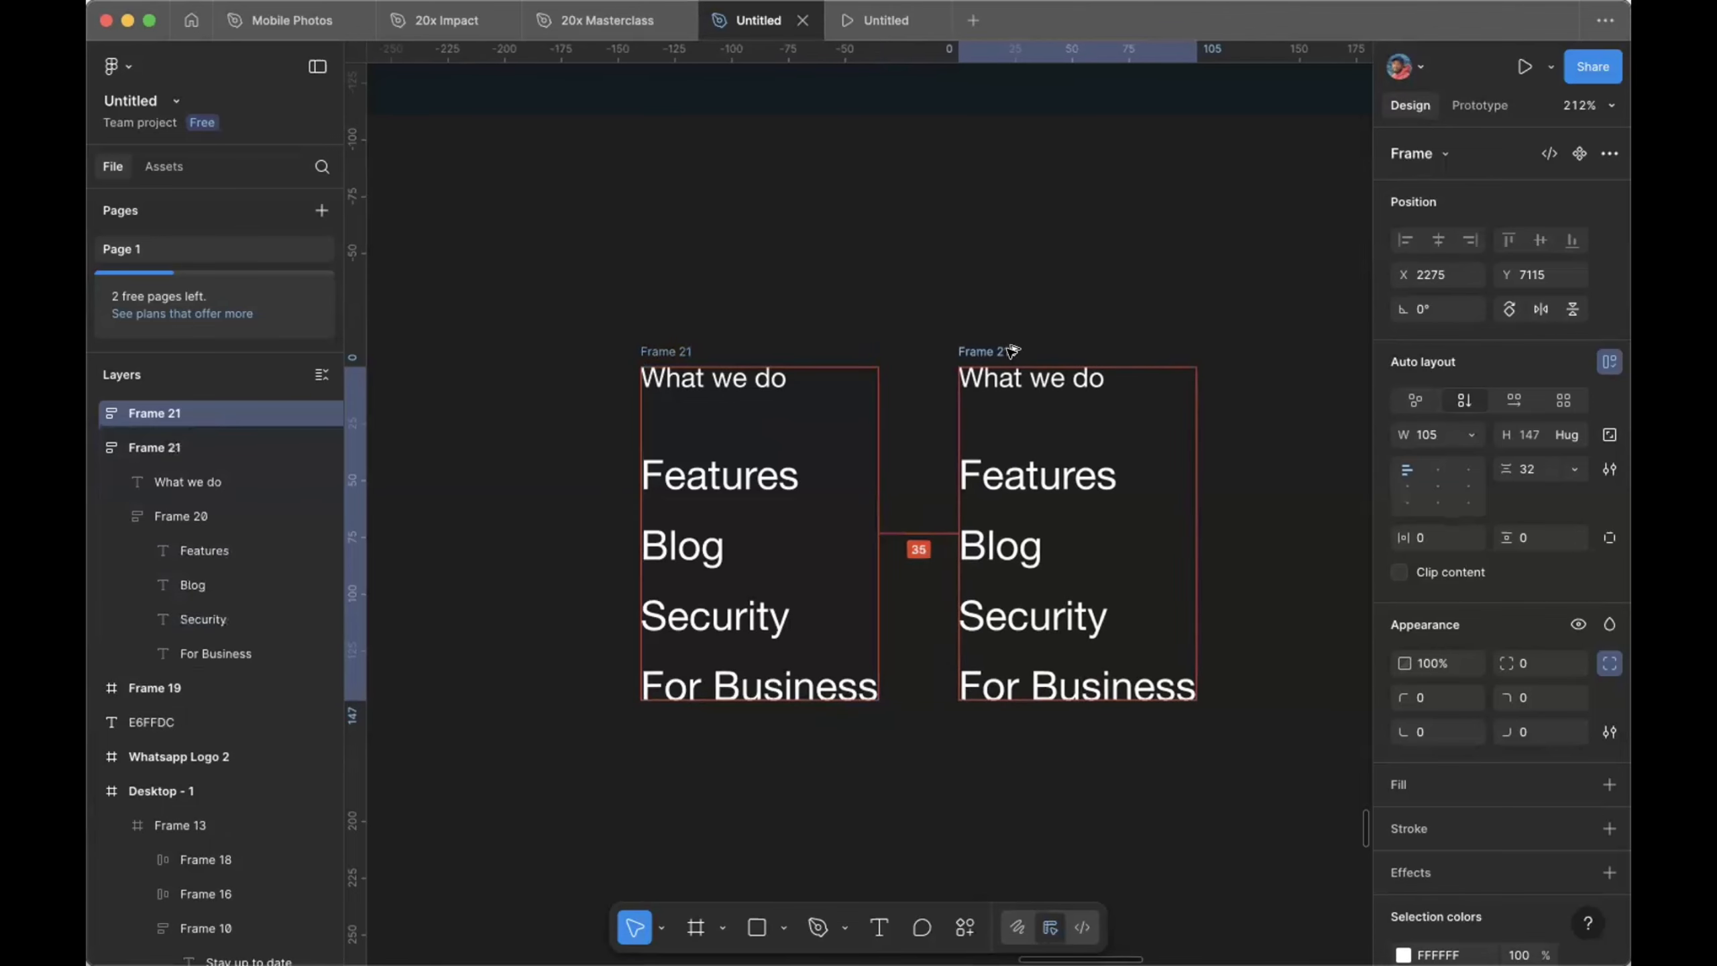
{"action": "left_click_drag", "start_coordinate": [1012, 349], "coordinate": [1019, 352]}
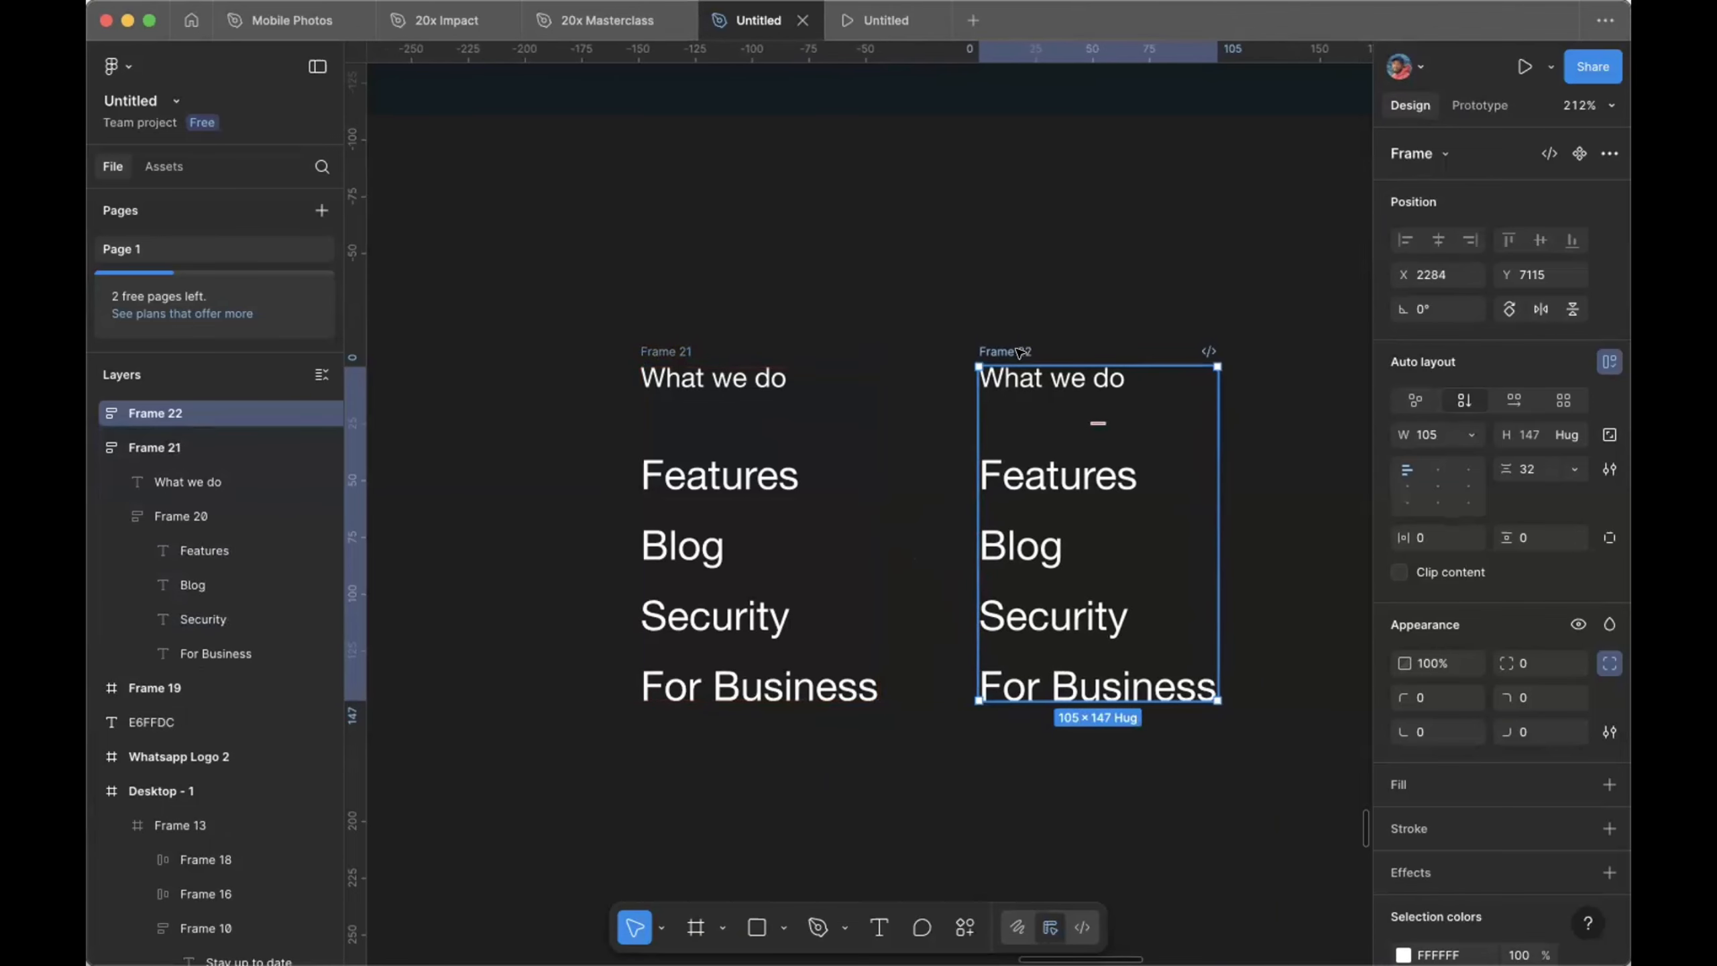
Step: Rewrite the copied column's heading as "Who we are" and its first link as "About us"
{"action": "double_click", "coordinate": [1058, 384]}
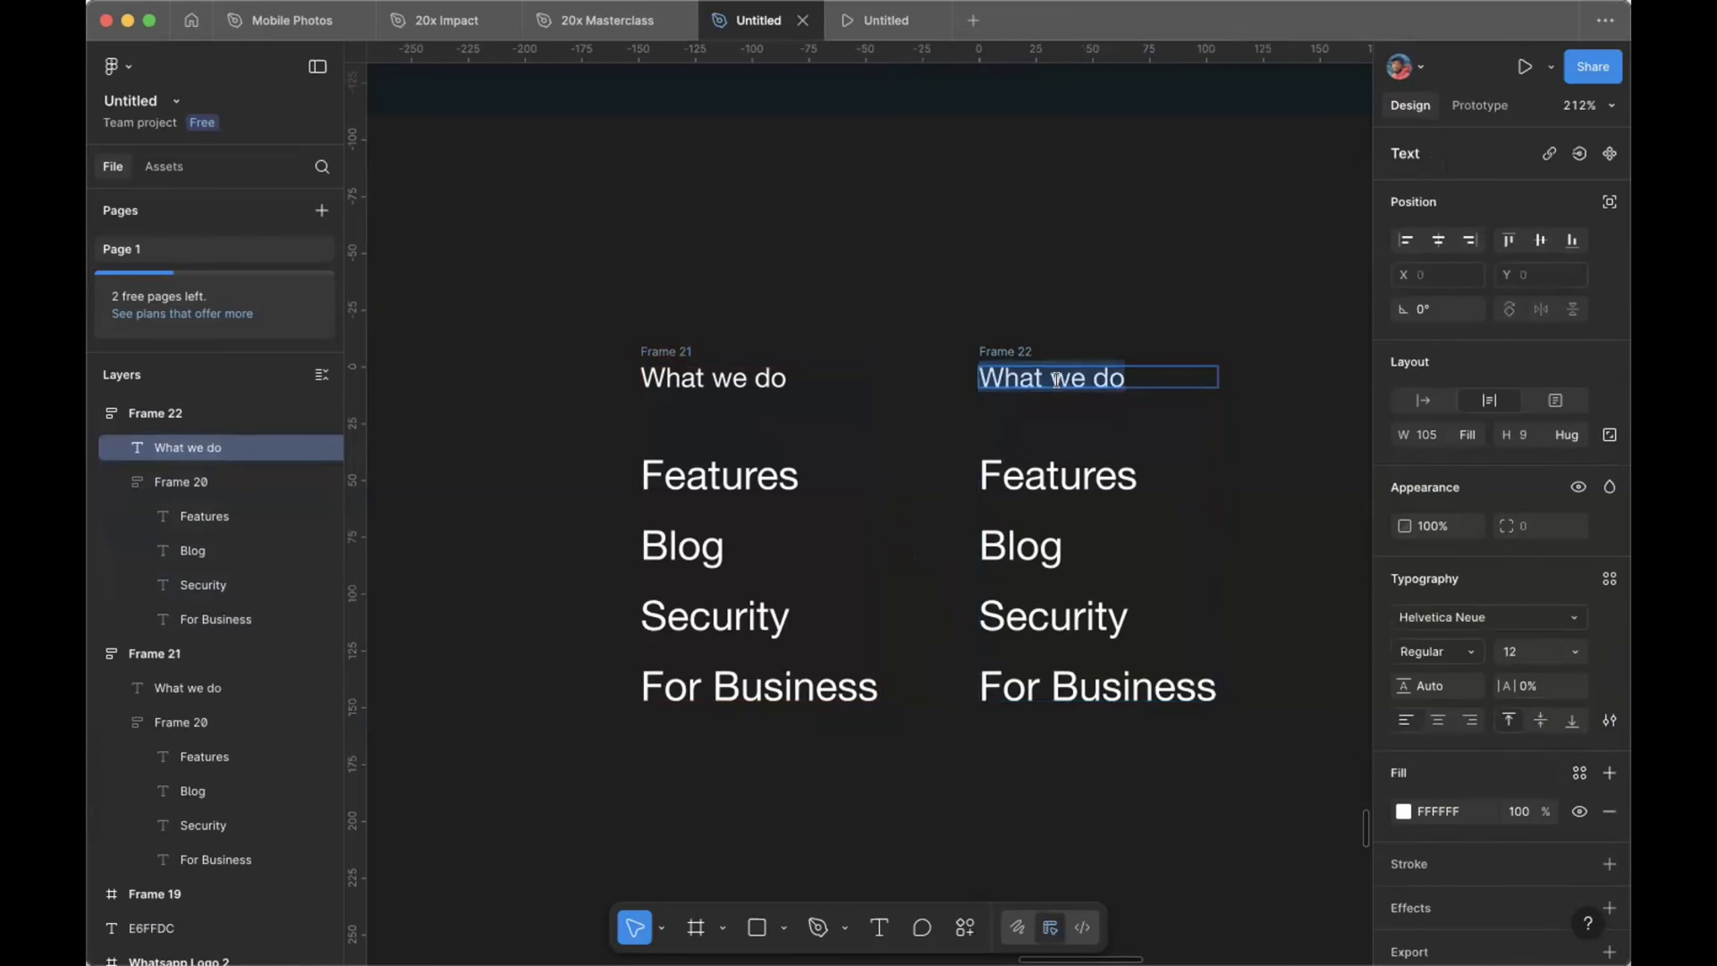
{"action": "type", "text": "Wh"}
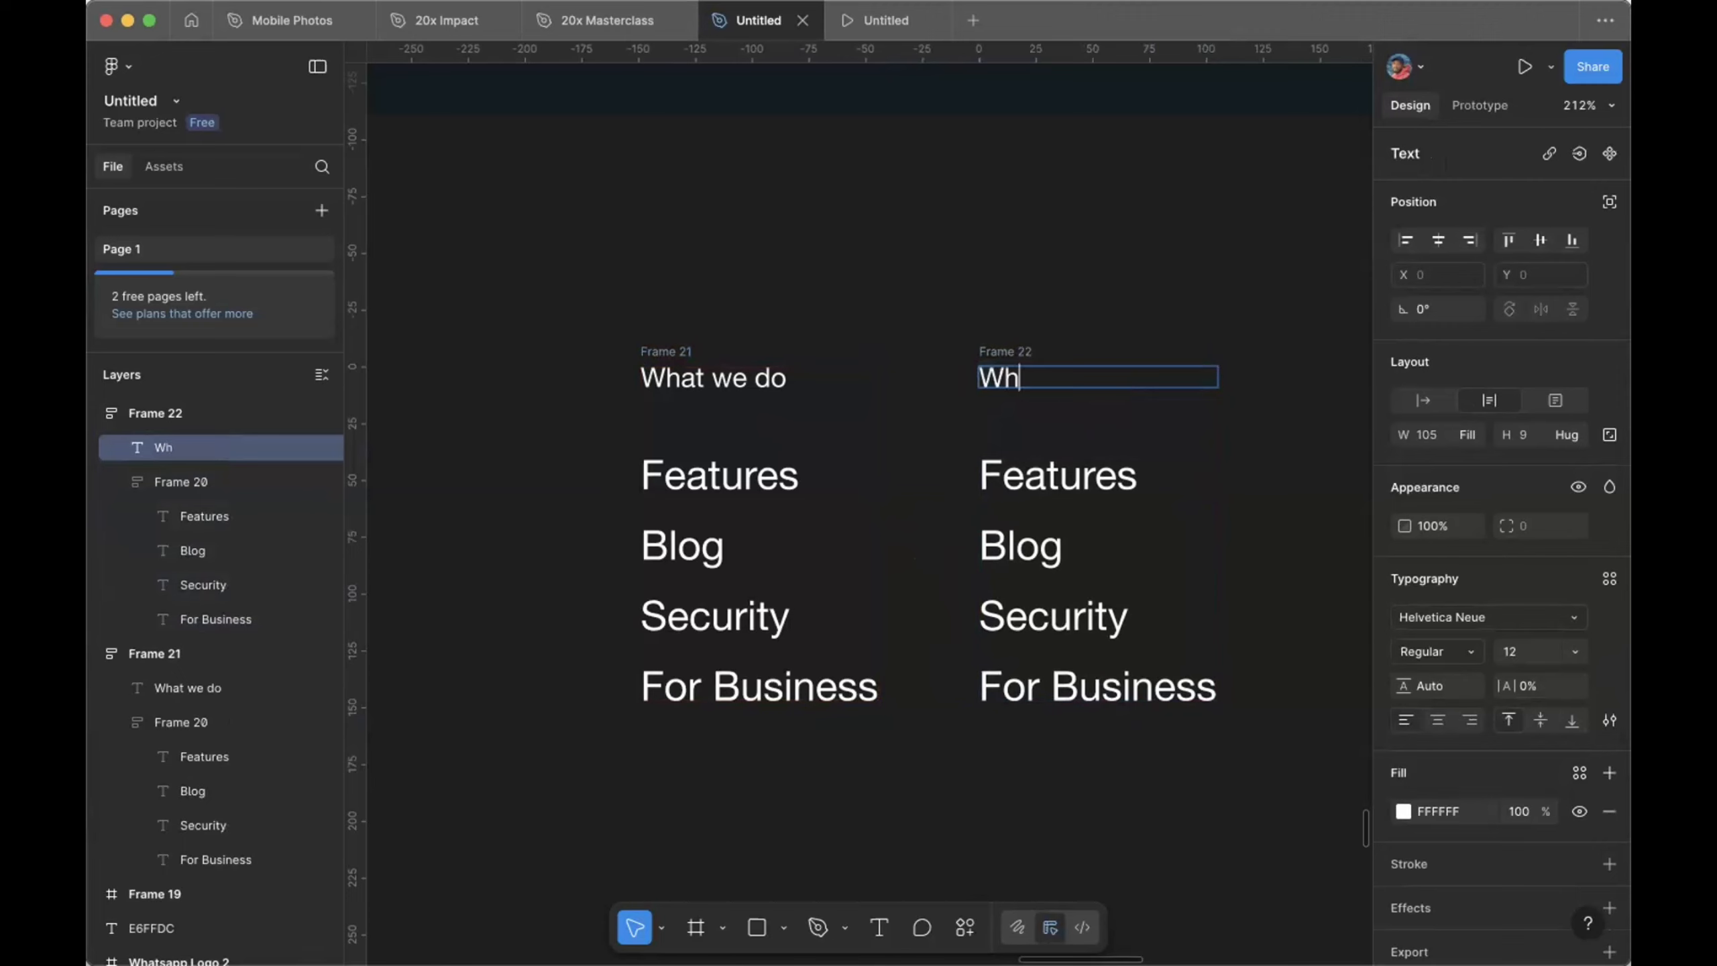
{"action": "type", "text": "o we are"}
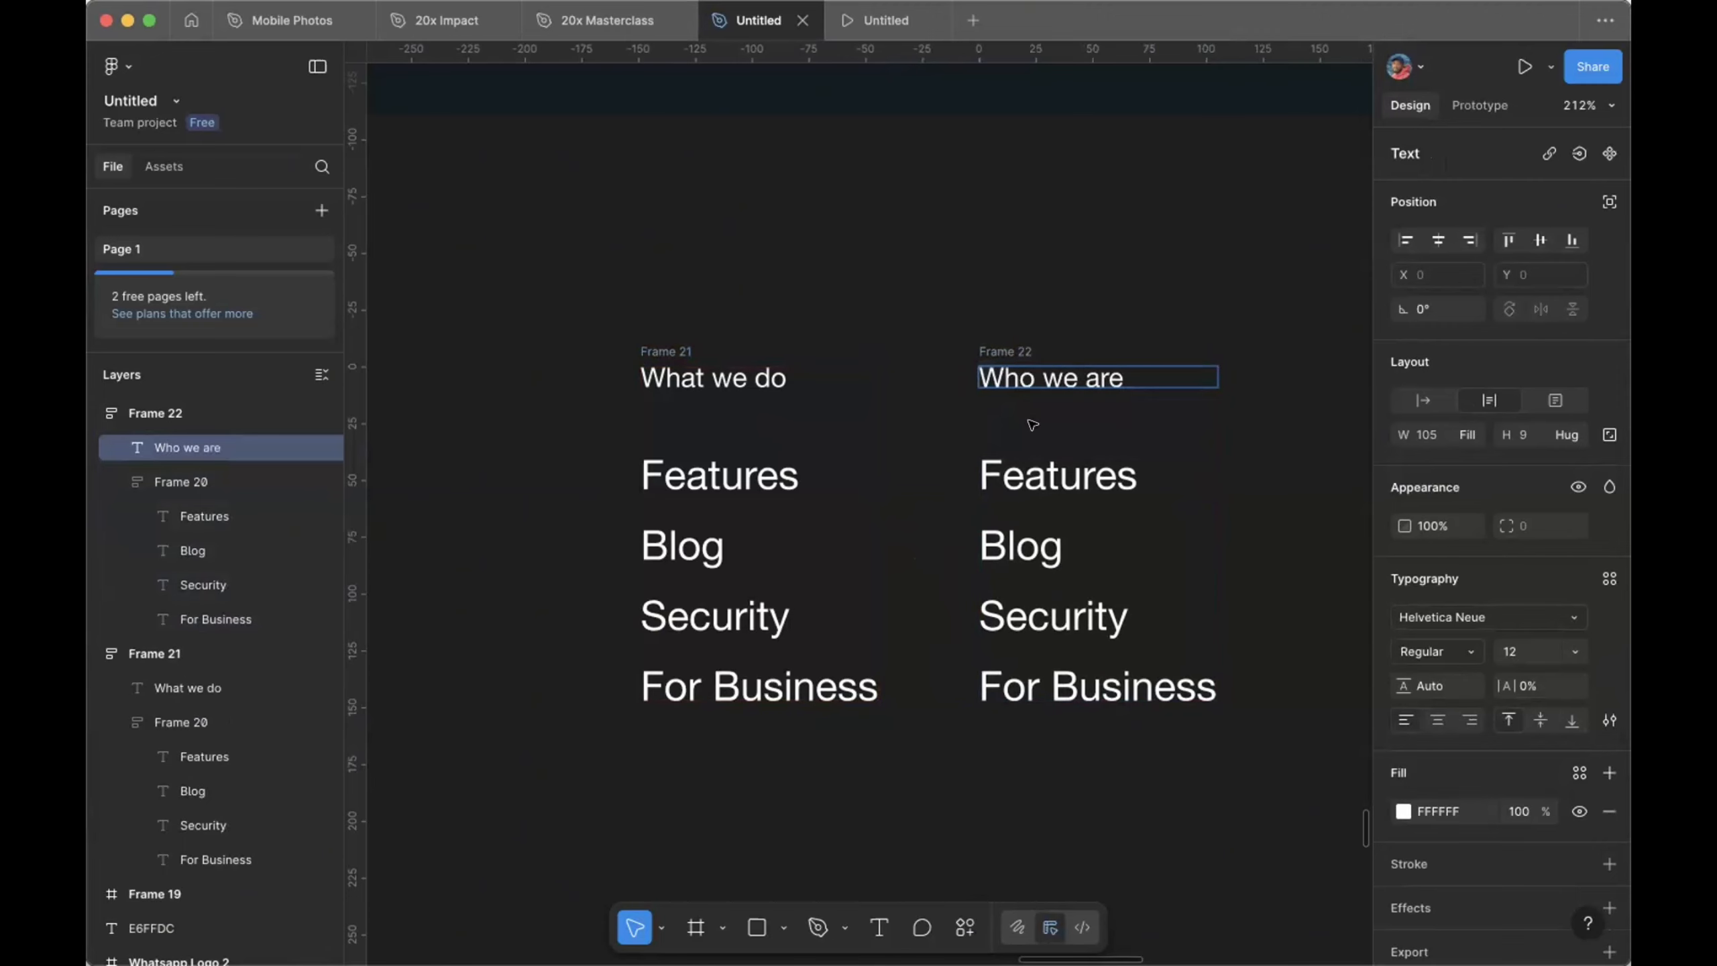
{"action": "double_click", "coordinate": [1056, 476]}
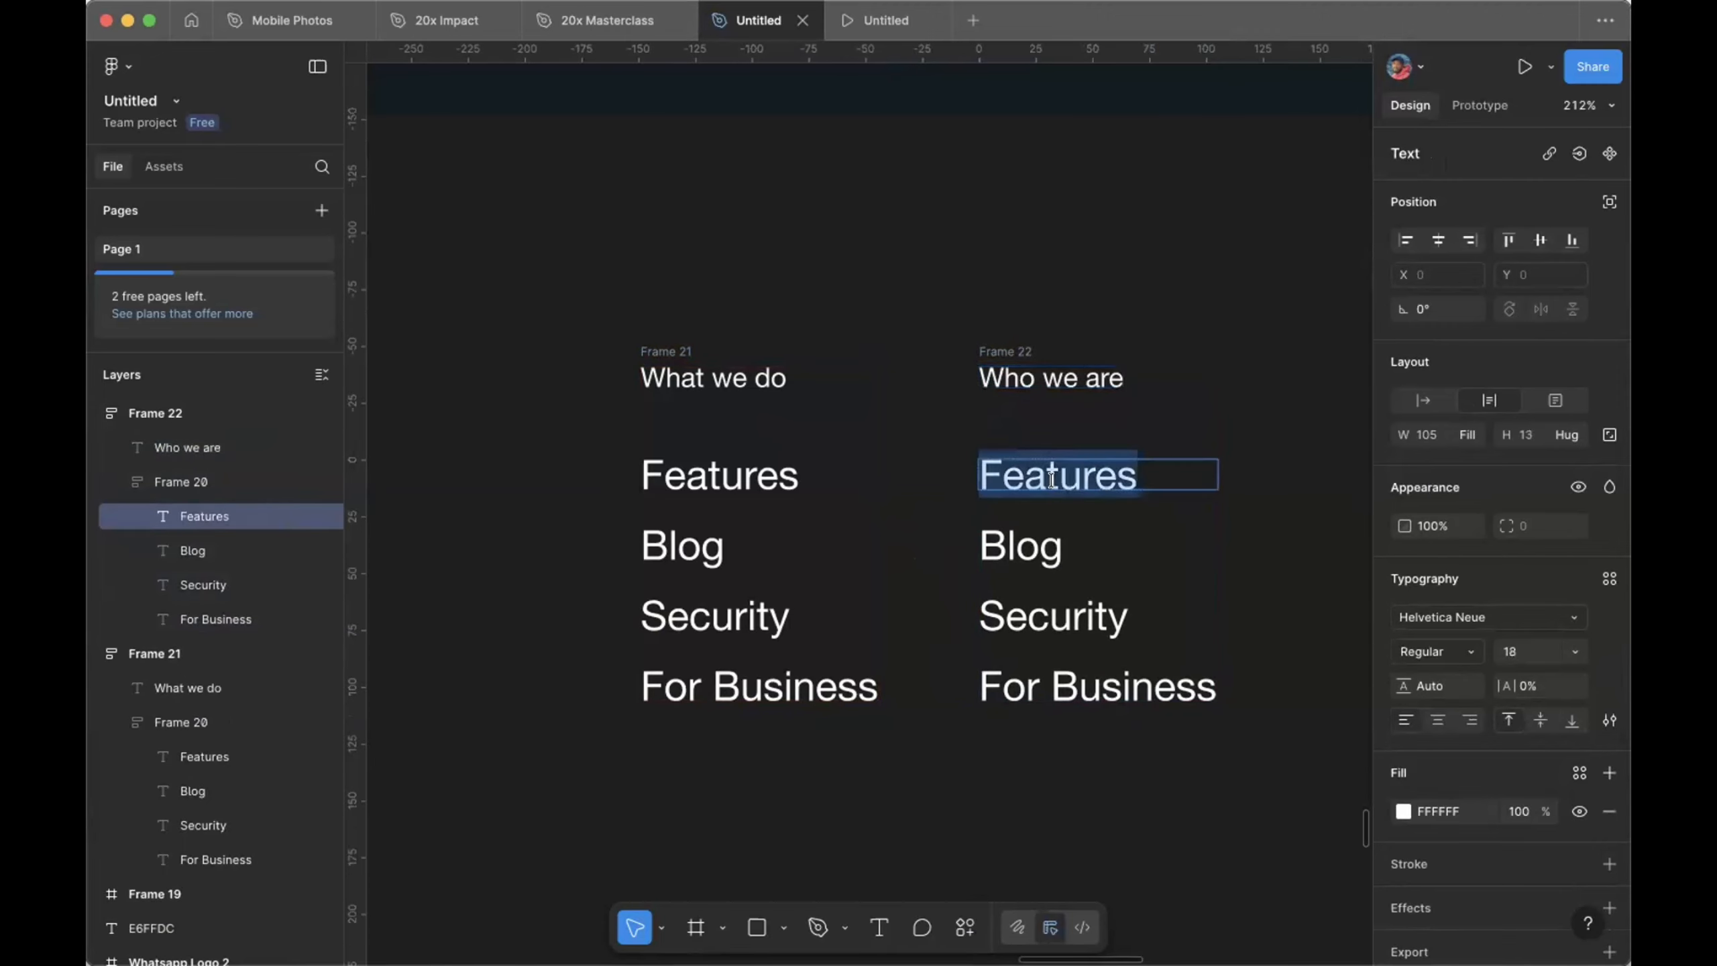
{"action": "type", "text": "About "}
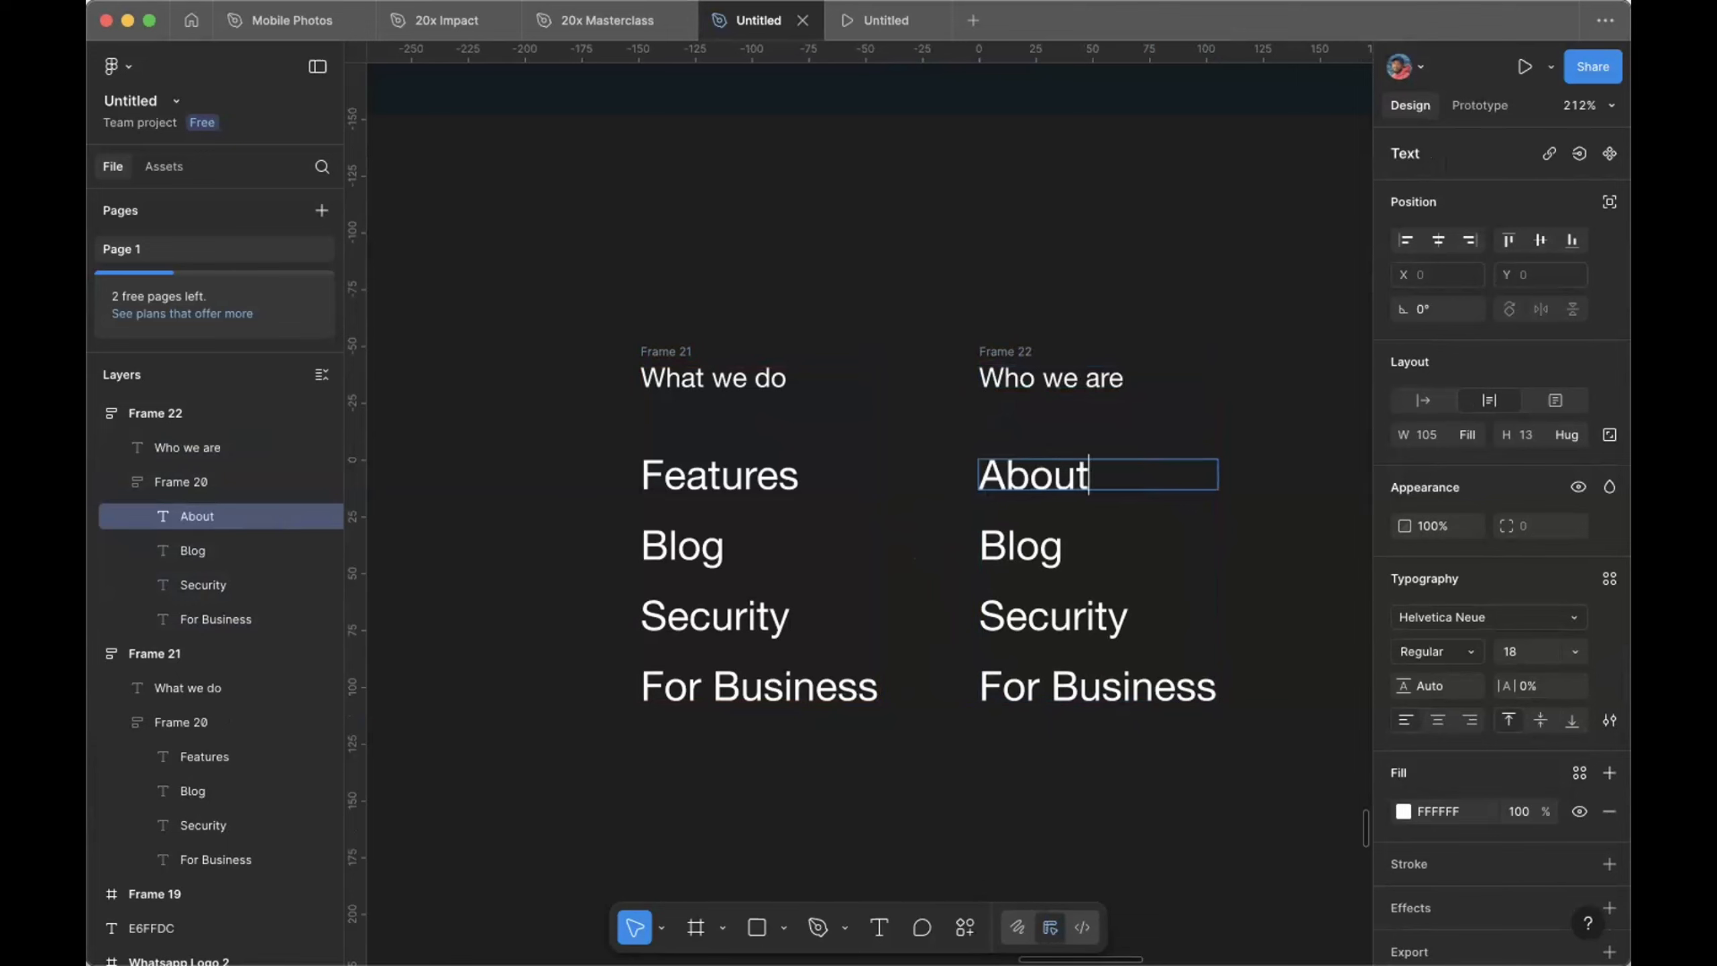
{"action": "type", "text": "us"}
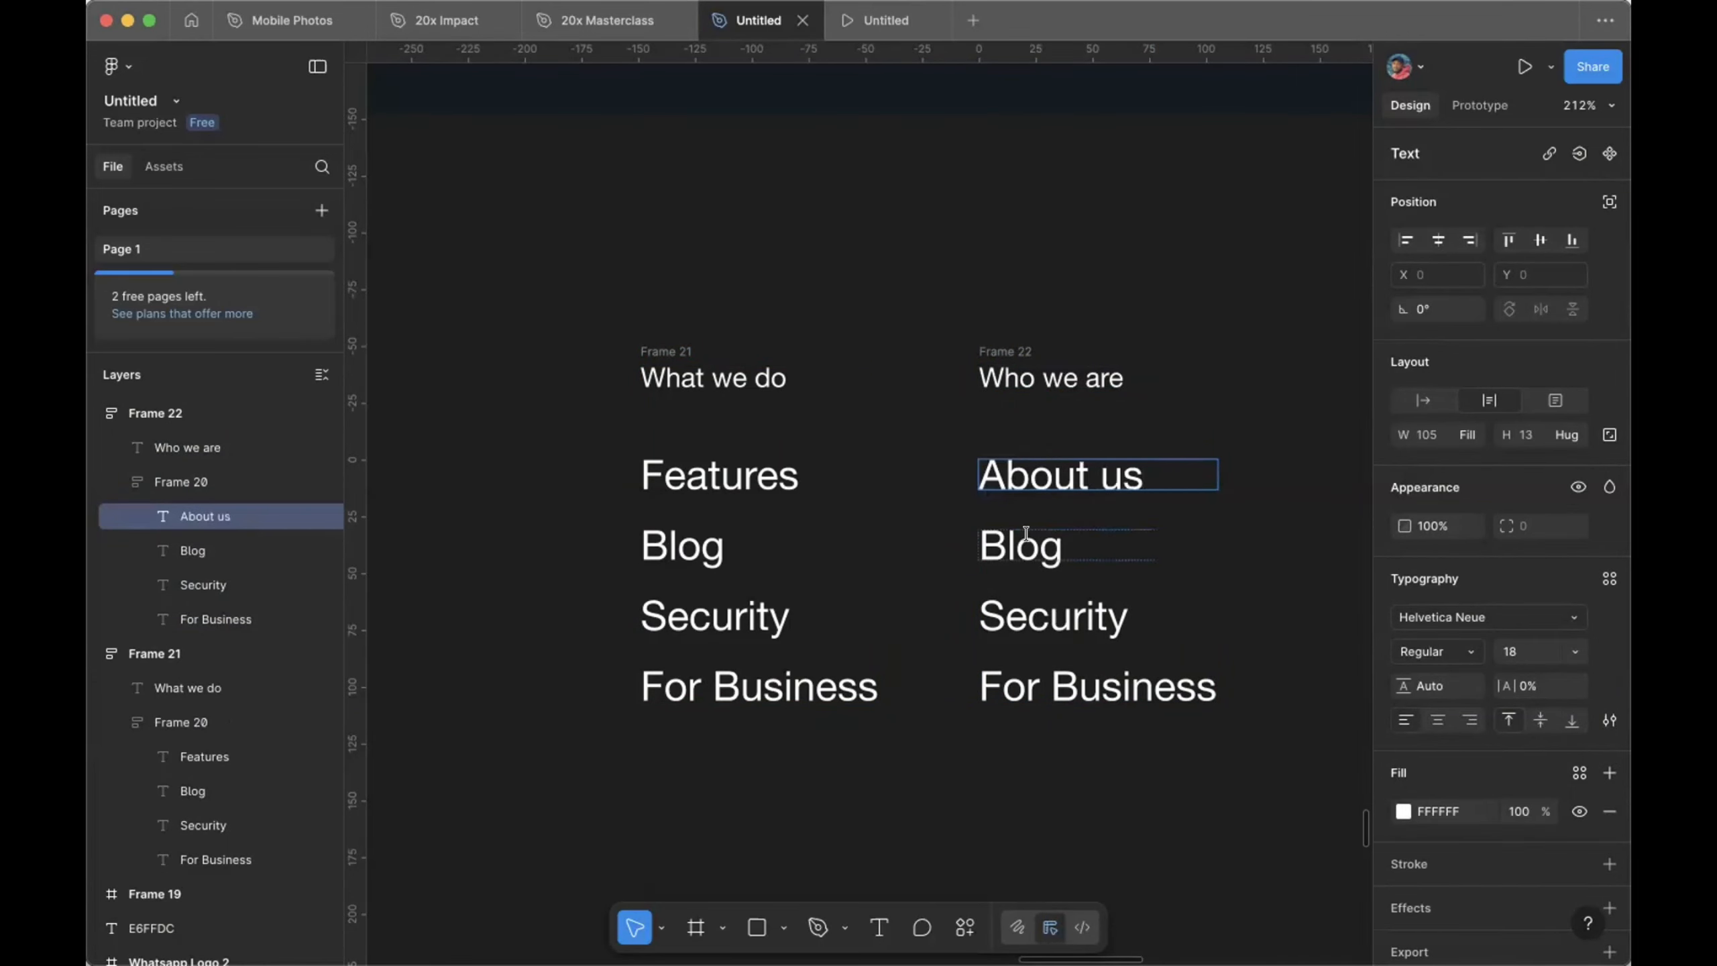
Step: Rewrite the "Blog" and "Security" links of the "Who we are" column as "Careers" and "Brand Center"
{"action": "double_click", "coordinate": [1024, 545]}
{"action": "type", "text": "C"}
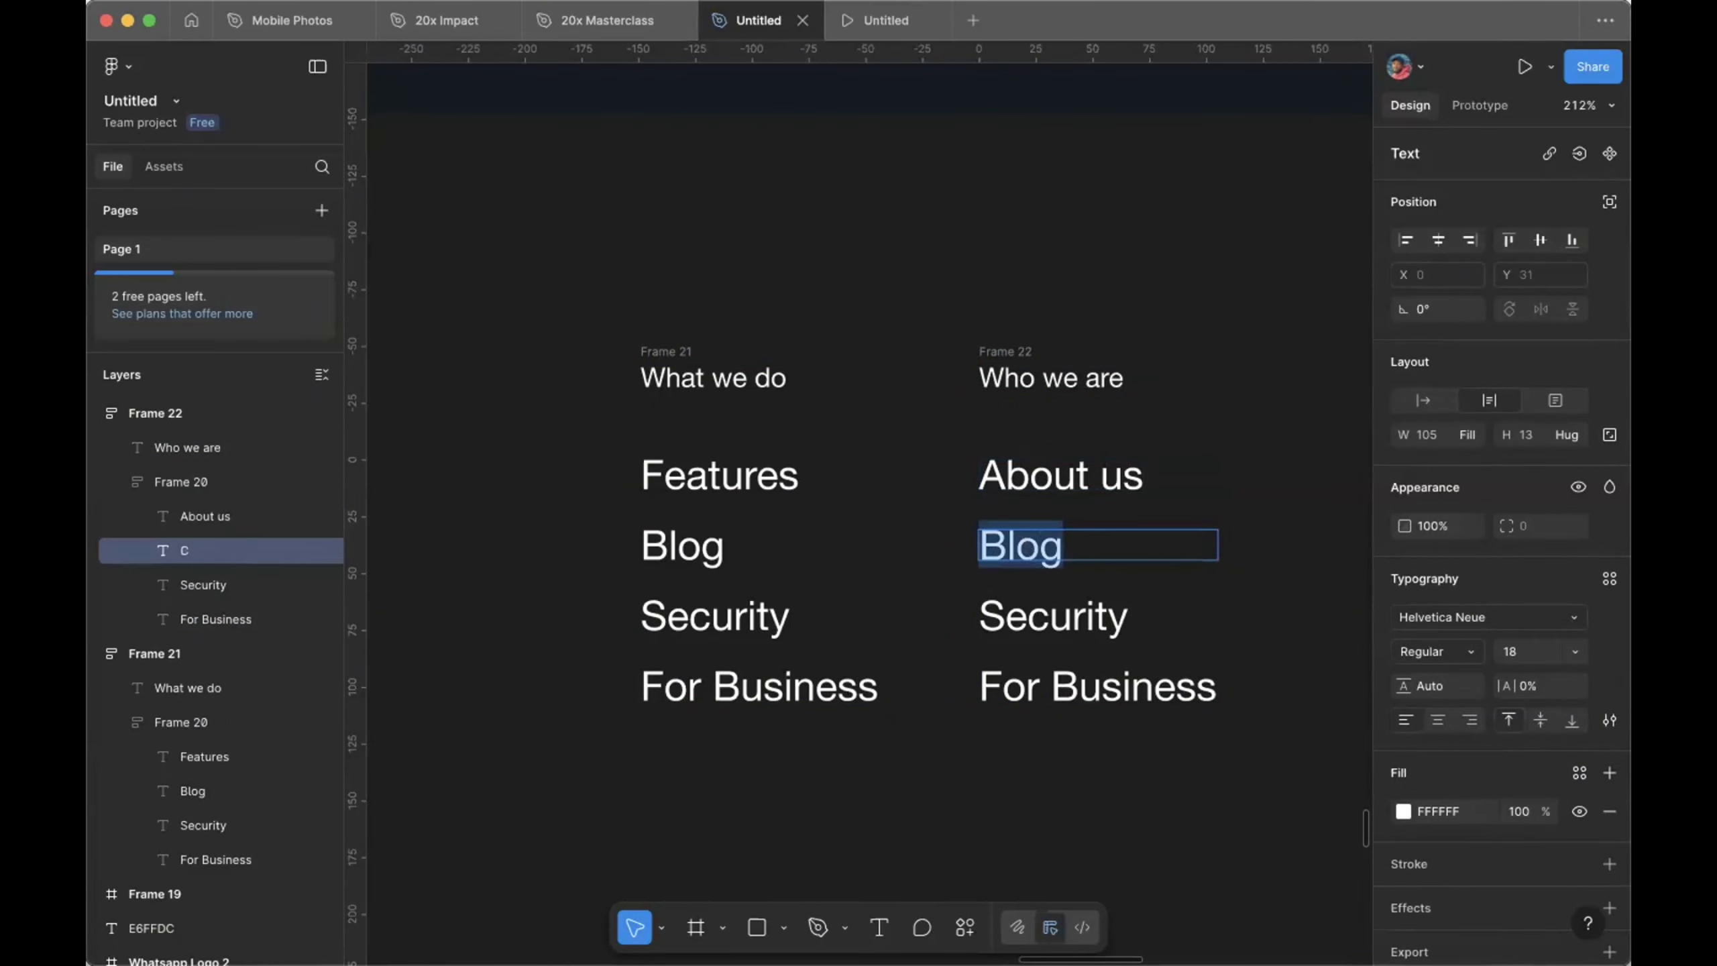
{"action": "type", "text": "areers"}
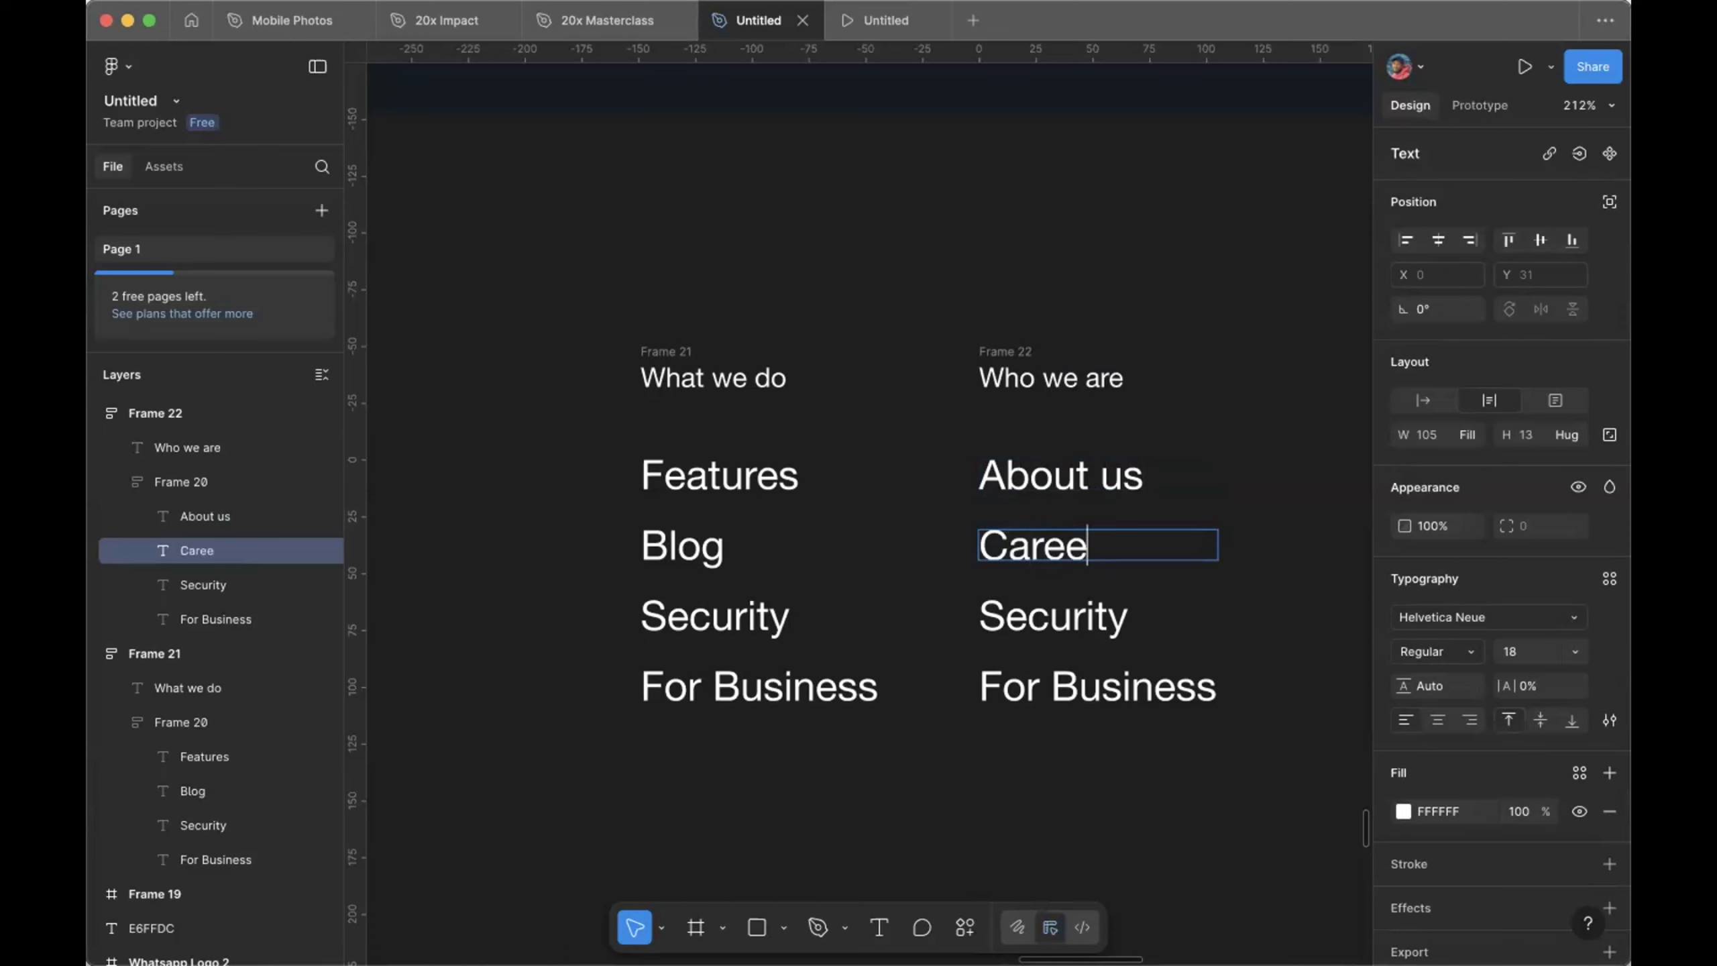
{"action": "key", "text": "Escape"}
{"action": "double_click", "coordinate": [1072, 625]}
{"action": "type", "text": "Br"}
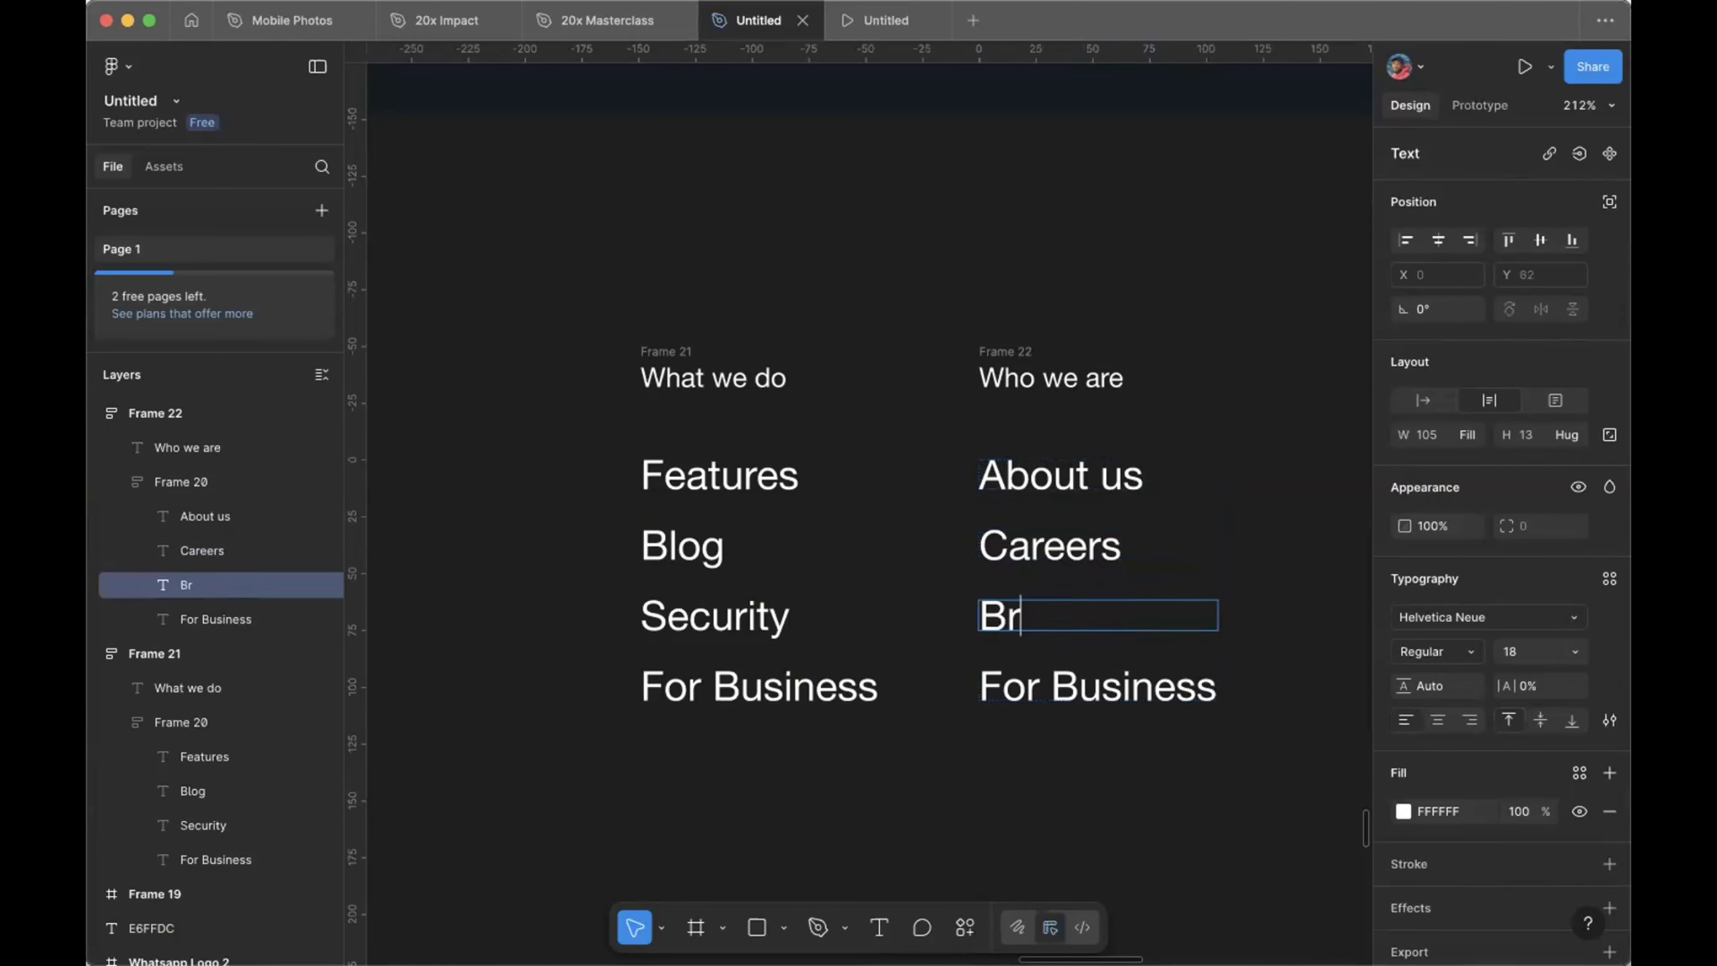
{"action": "type", "text": "and"}
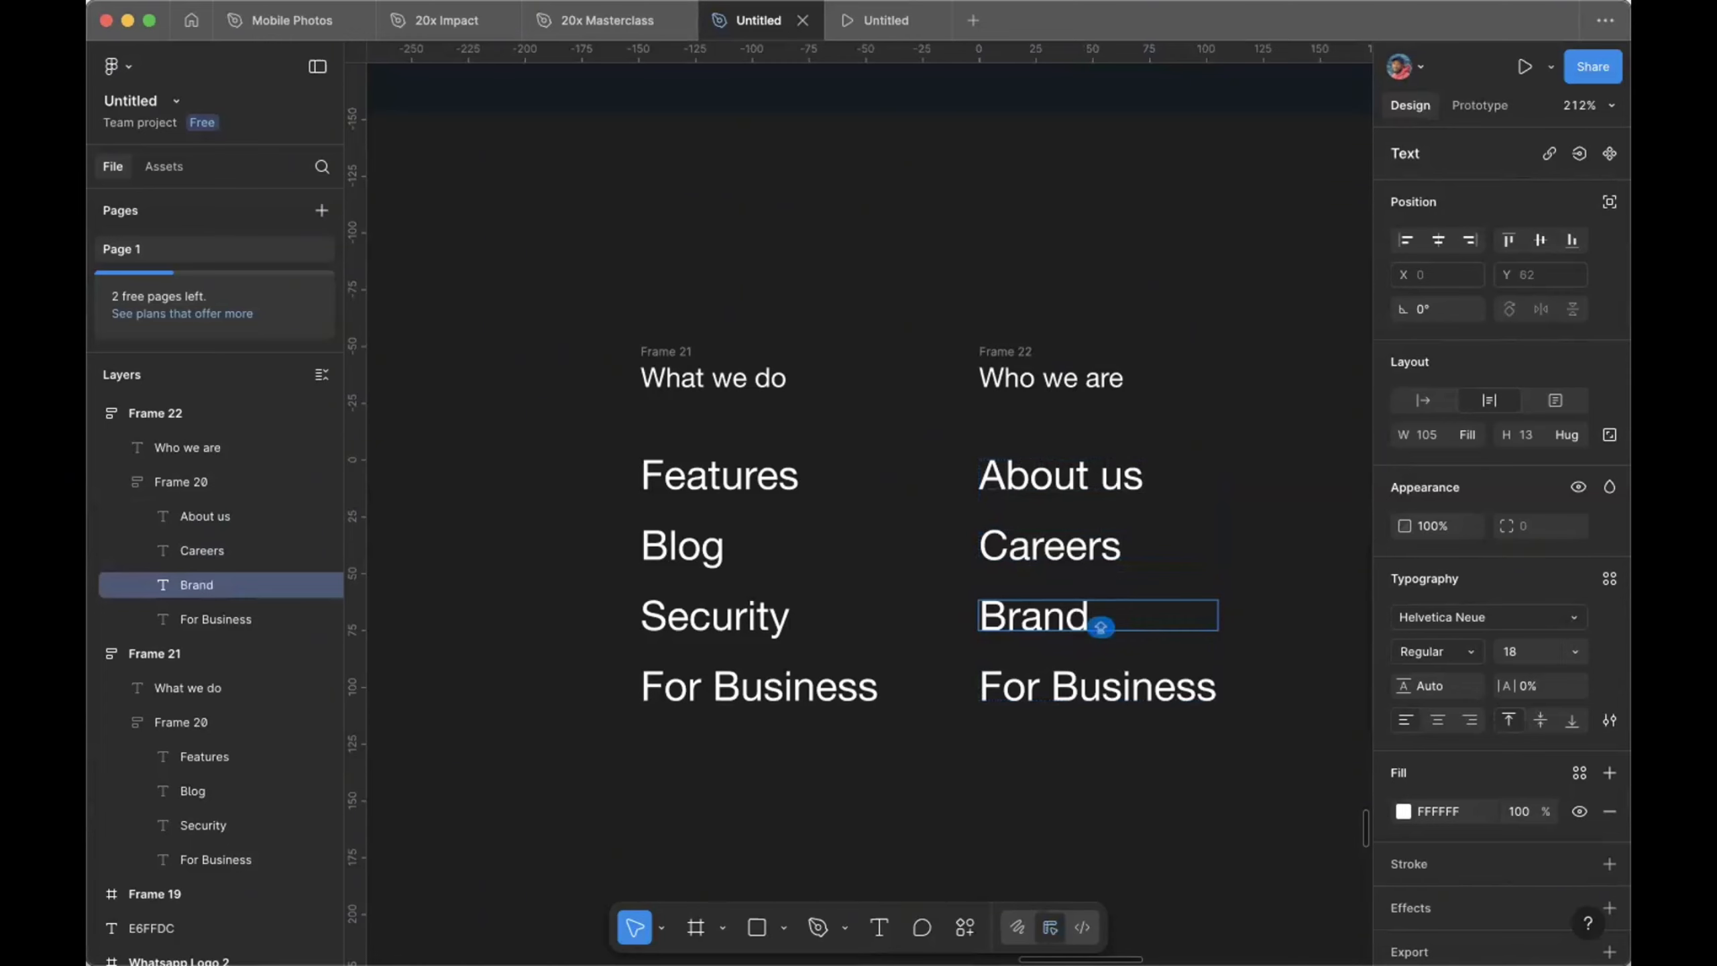
{"action": "type", "text": " Center"}
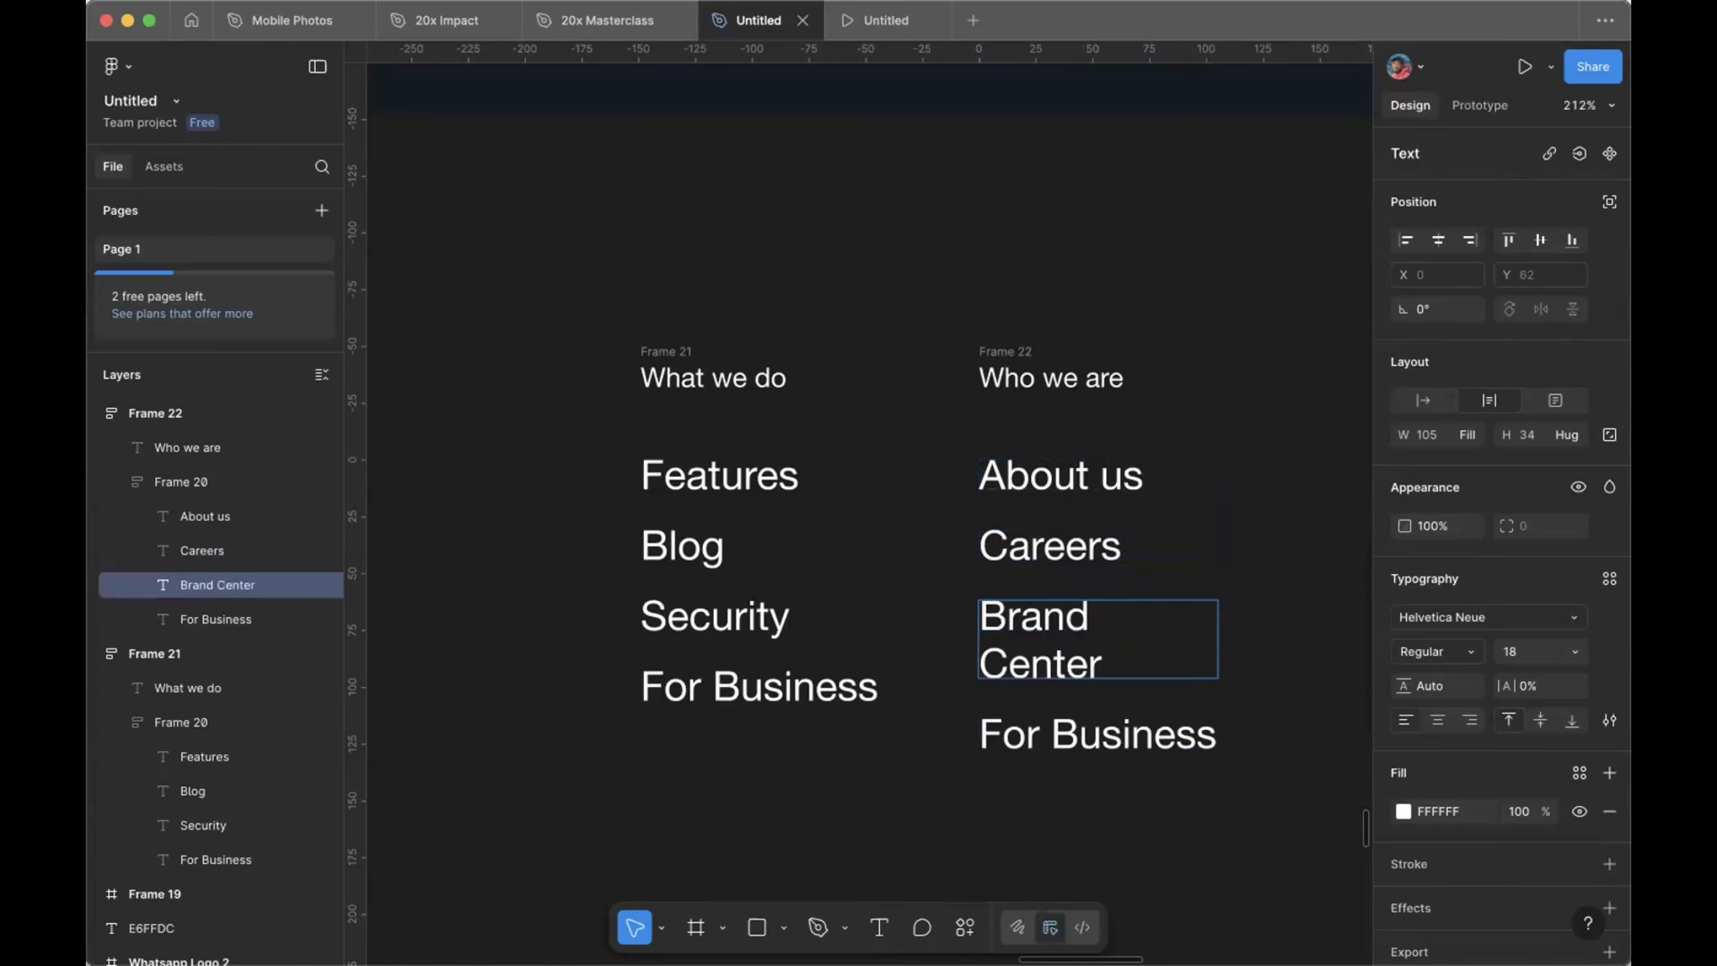
Step: Widen the "Who we are" list of links to about 109 px and make the column's width hug its contents
{"action": "left_click", "coordinate": [1163, 547]}
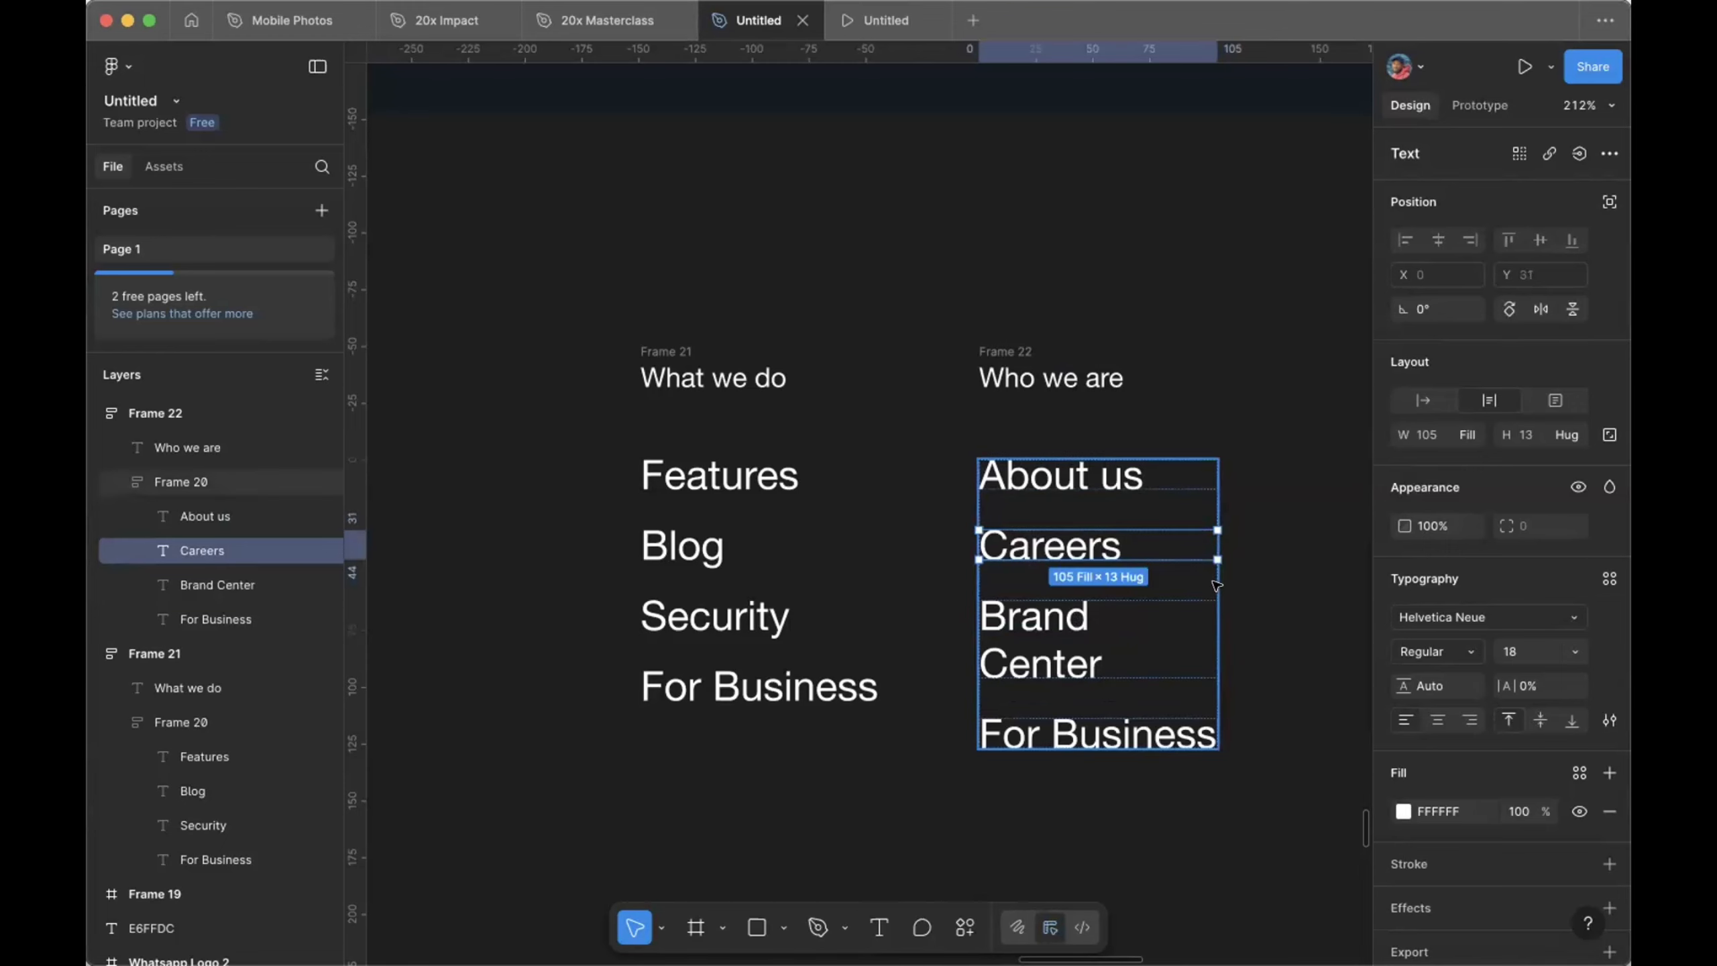
{"action": "left_click", "coordinate": [1210, 580]}
{"action": "left_click_drag", "start_coordinate": [1226, 580], "coordinate": [1226, 580]}
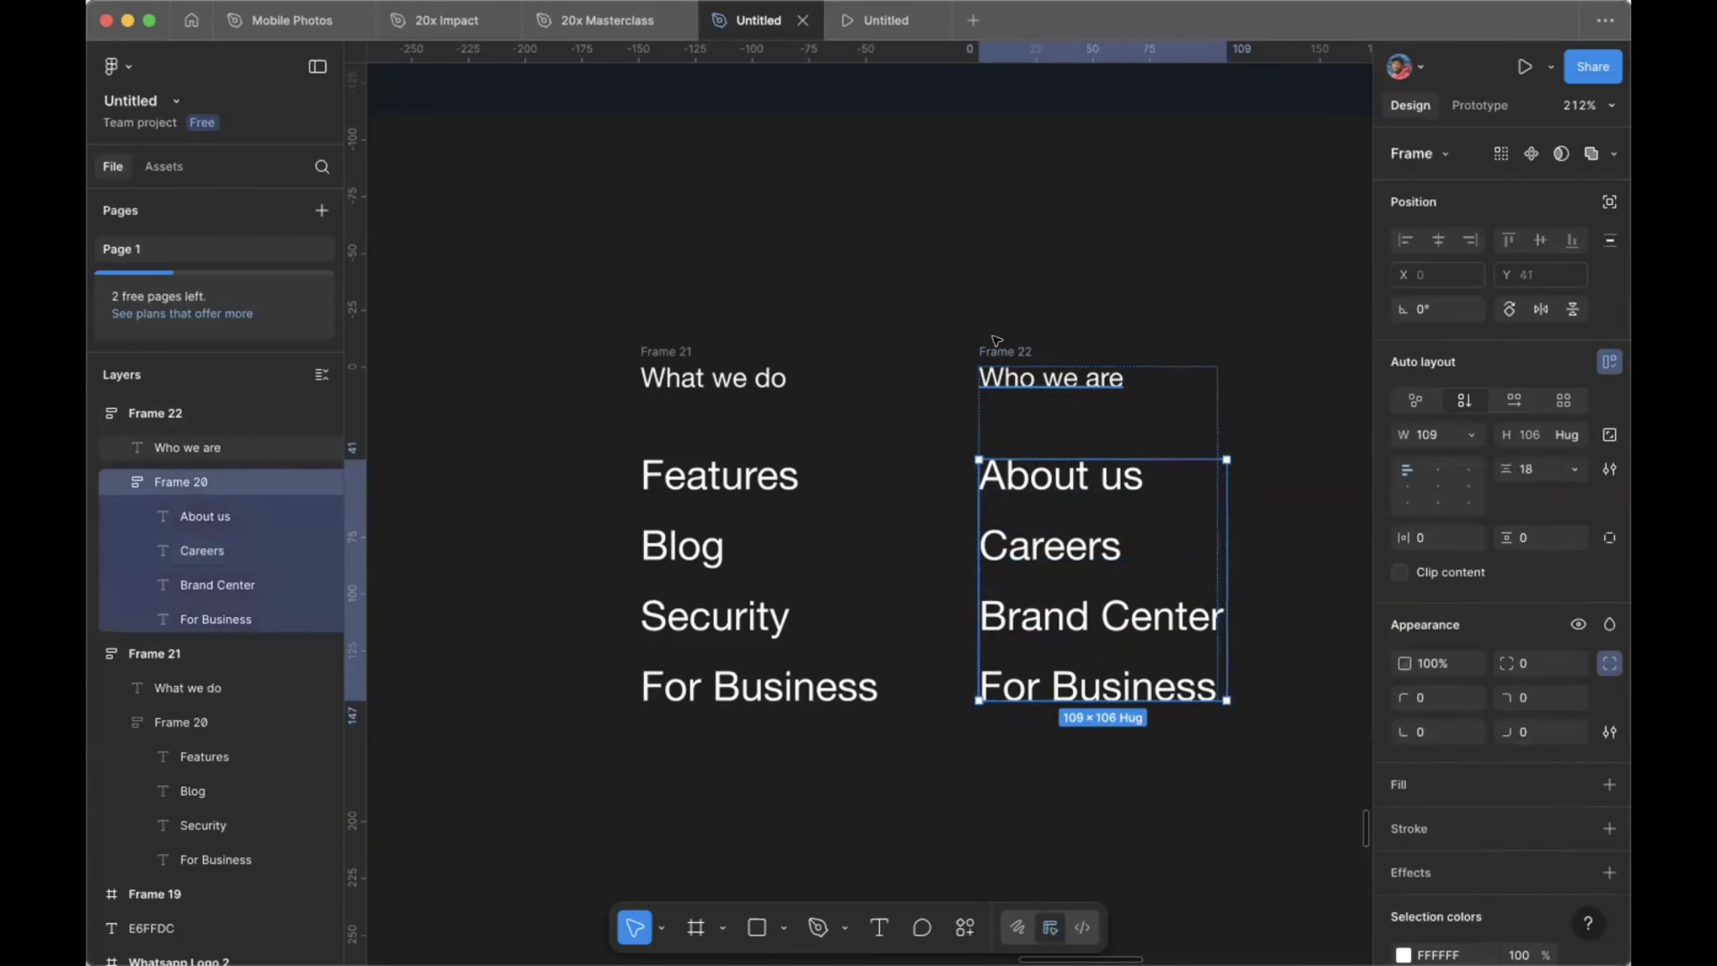
{"action": "left_click", "coordinate": [1106, 433]}
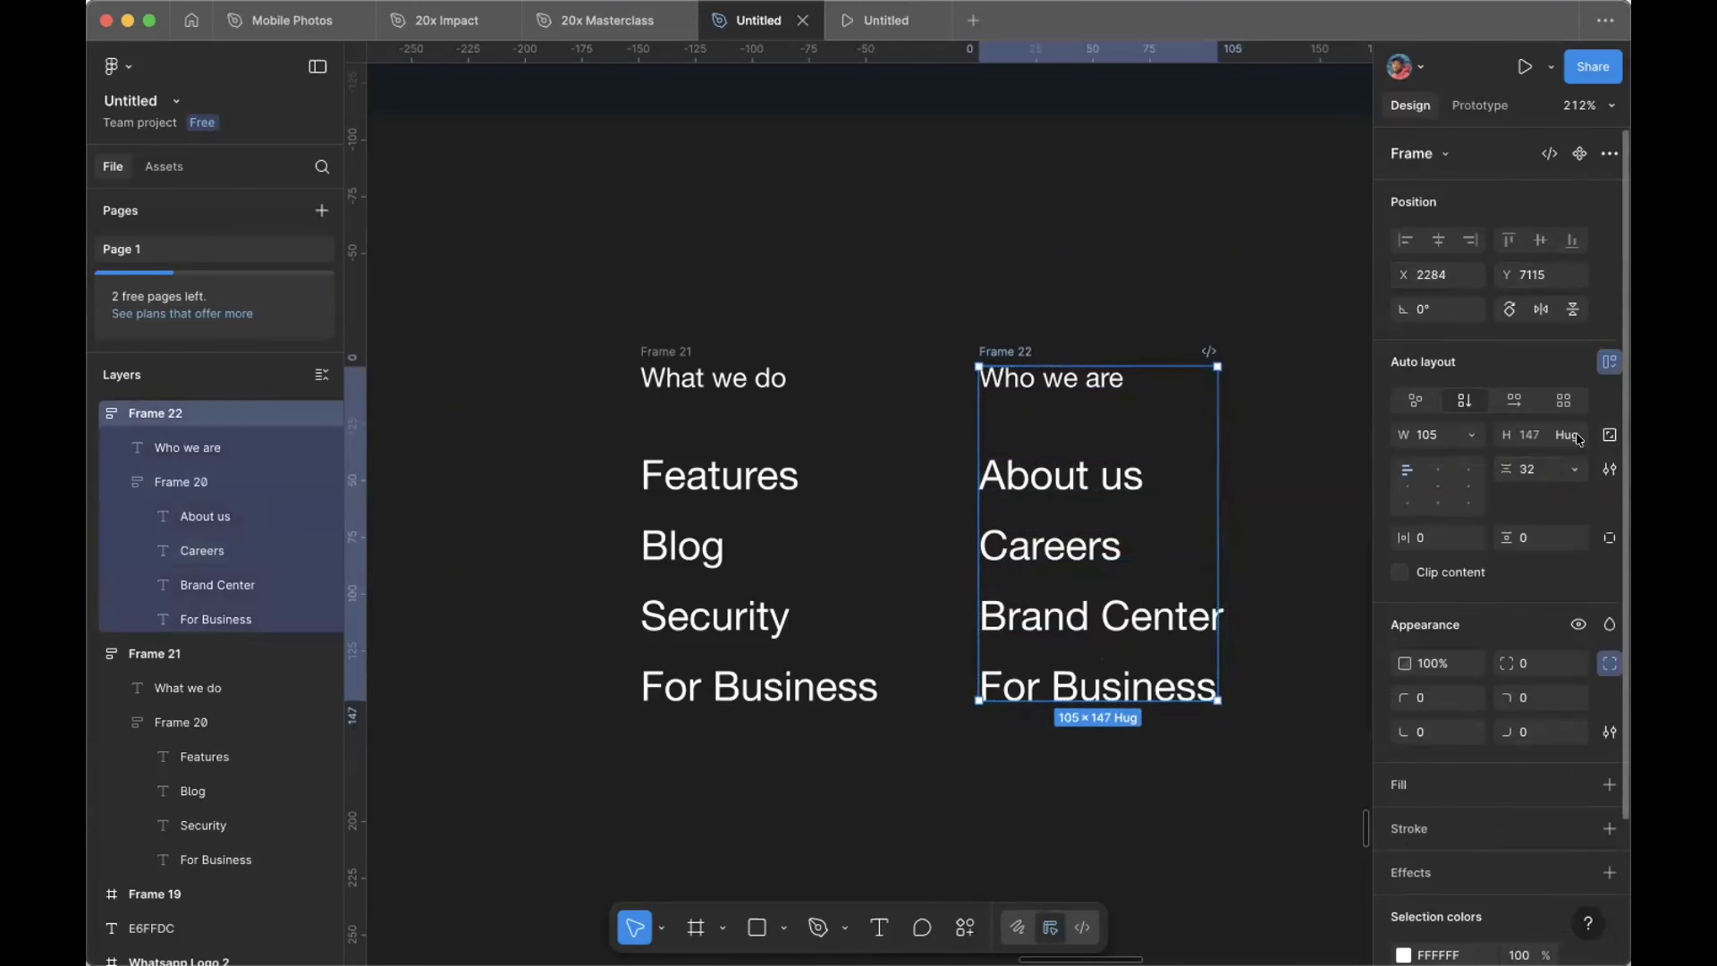
{"action": "left_click", "coordinate": [1463, 434]}
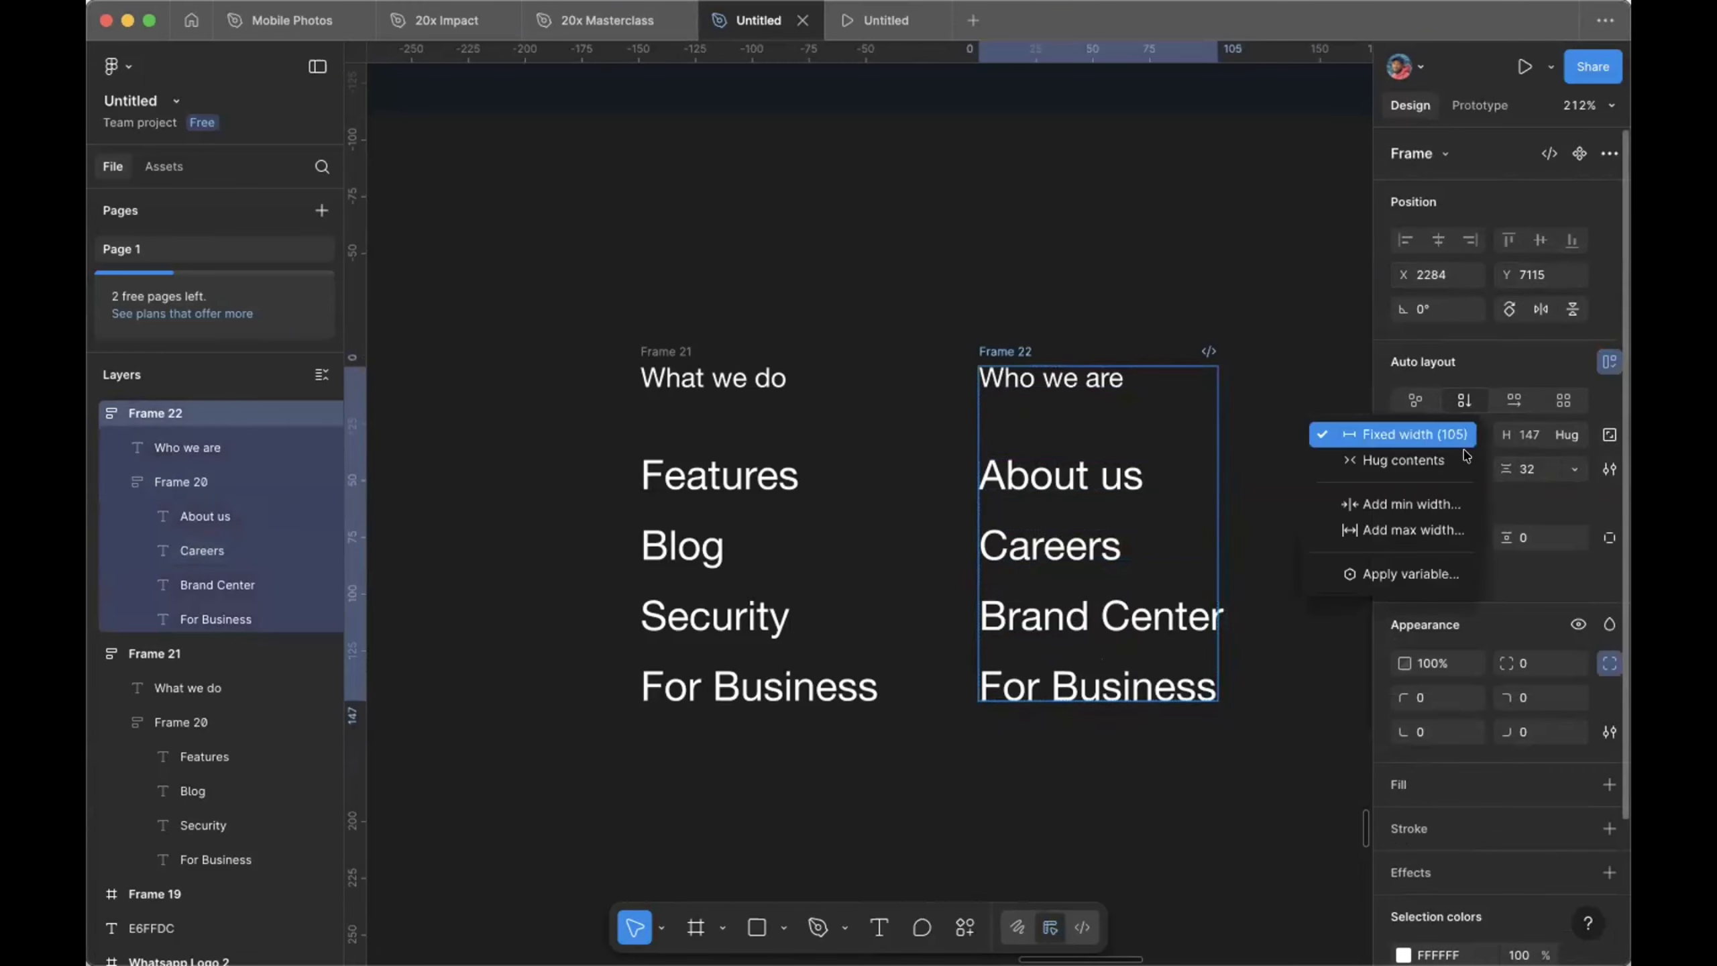
{"action": "left_click", "coordinate": [1456, 454]}
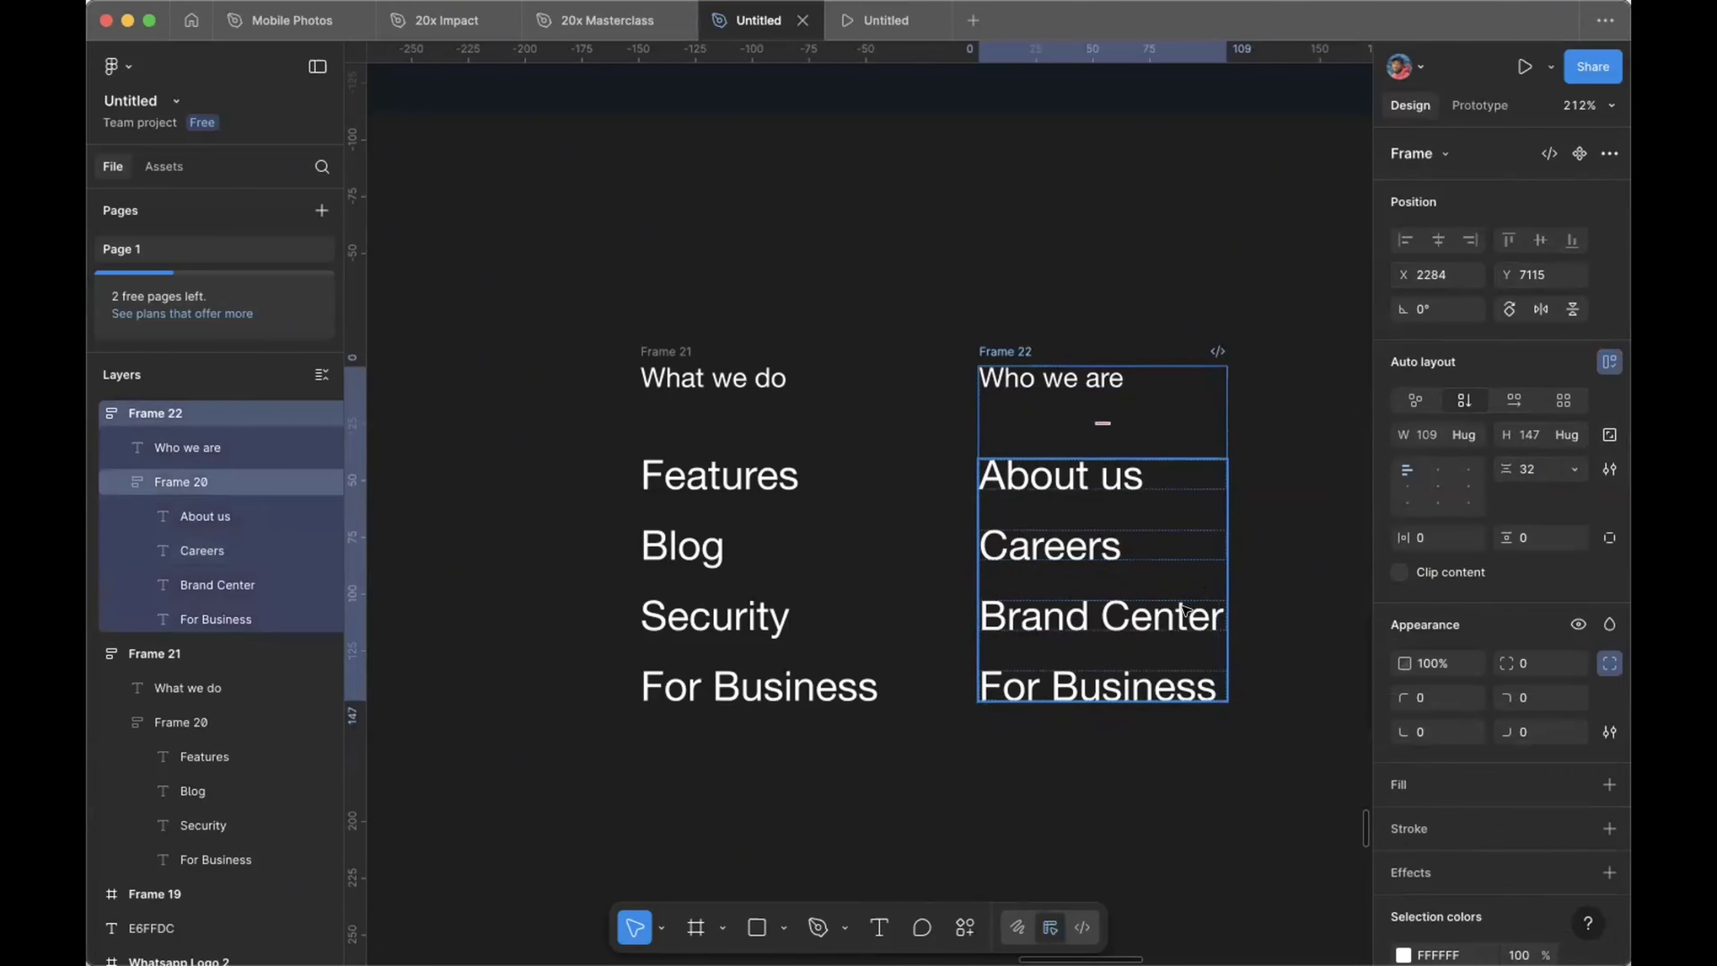
Step: Rewrite the "For Business" link in the "Who we are" column as "Privacy"
{"action": "left_click", "coordinate": [1097, 680]}
{"action": "double_click", "coordinate": [1089, 683]}
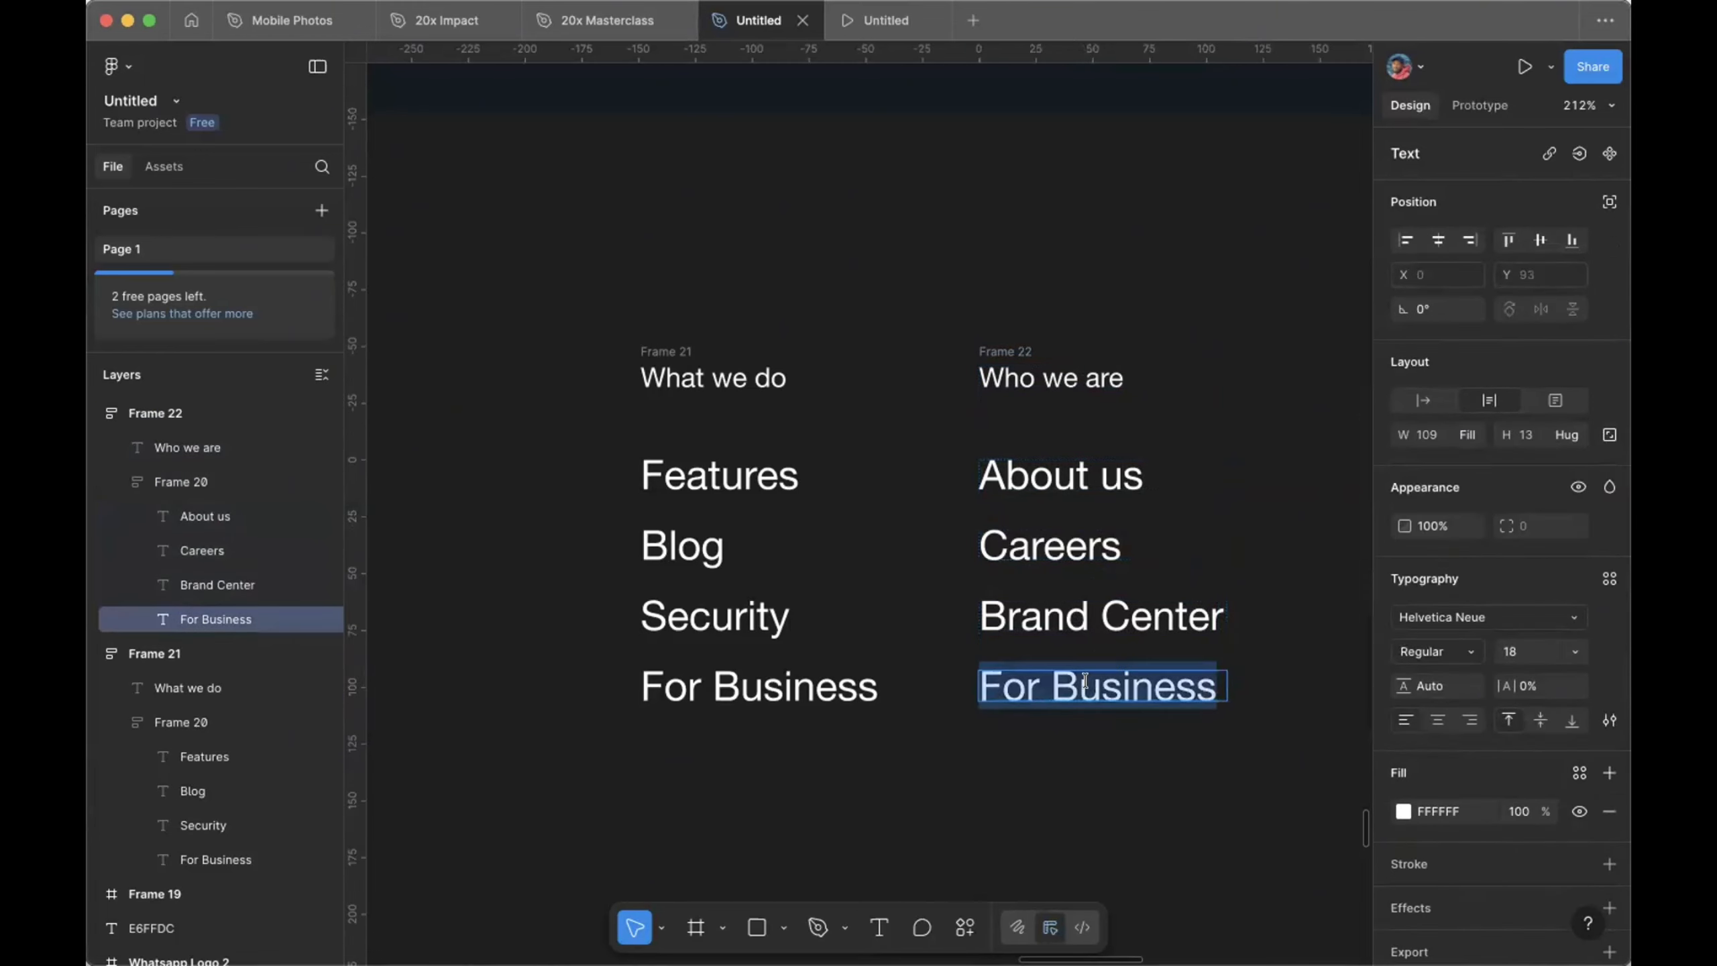
{"action": "type", "text": "Priv"}
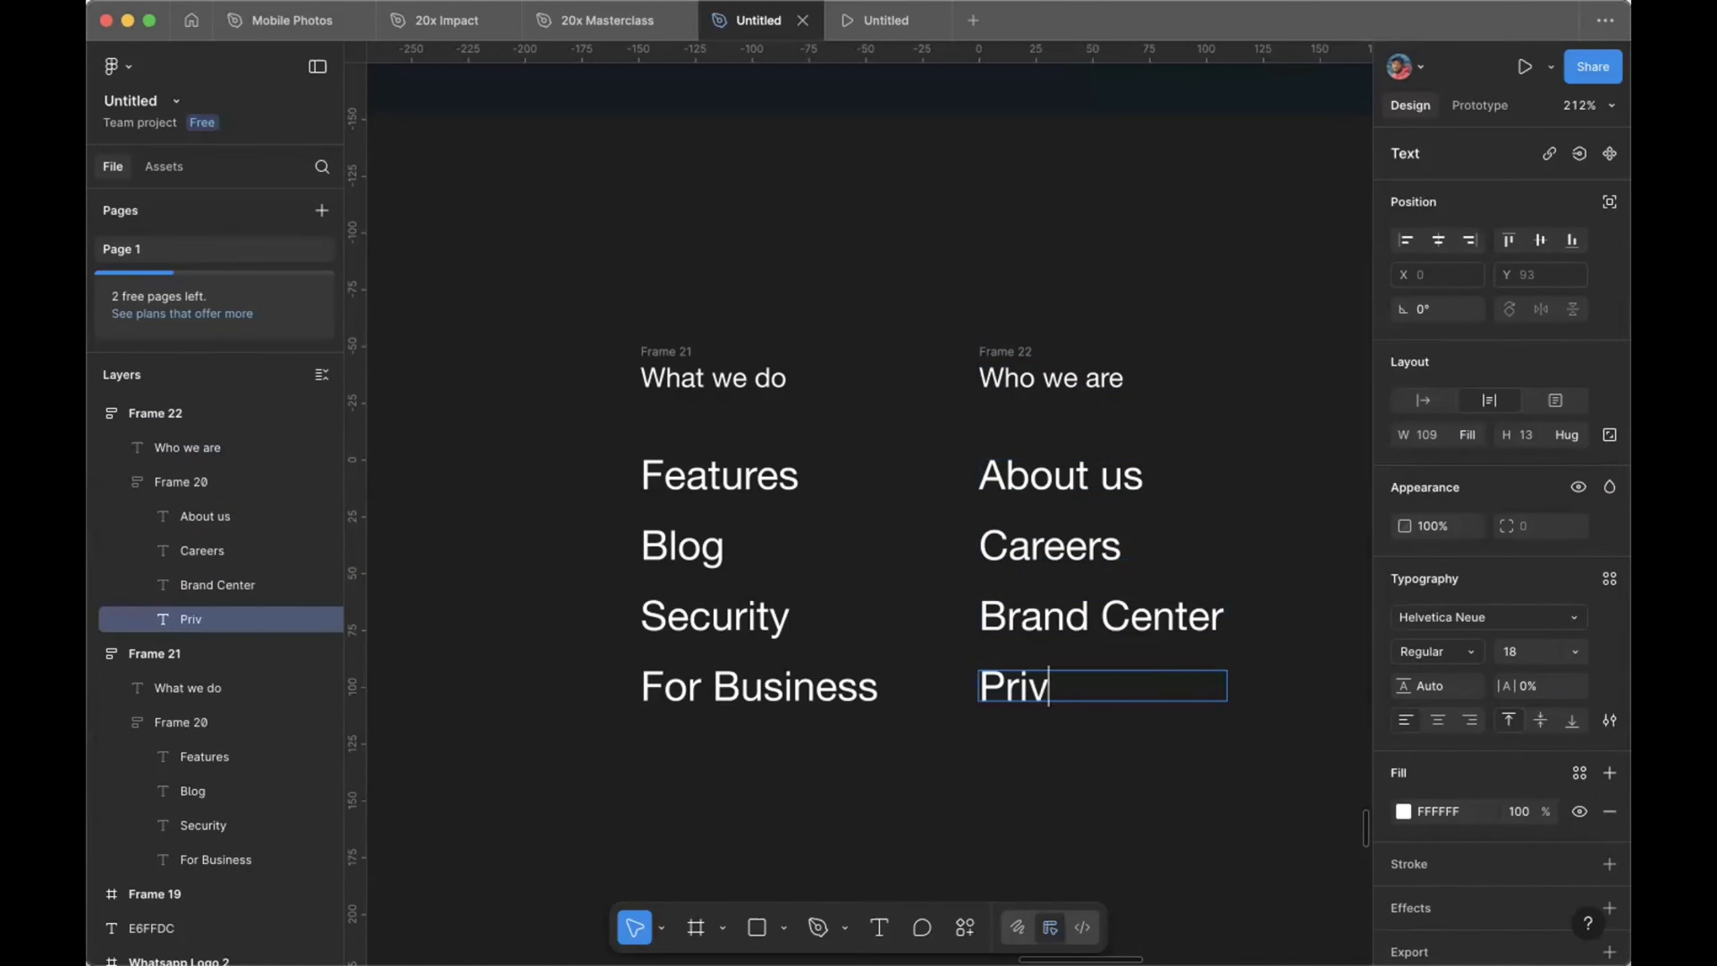
{"action": "type", "text": "acy"}
{"action": "key", "text": "Escape"}
{"action": "scroll", "coordinate": [1142, 789], "scroll_direction": "right", "scroll_amount": 5}
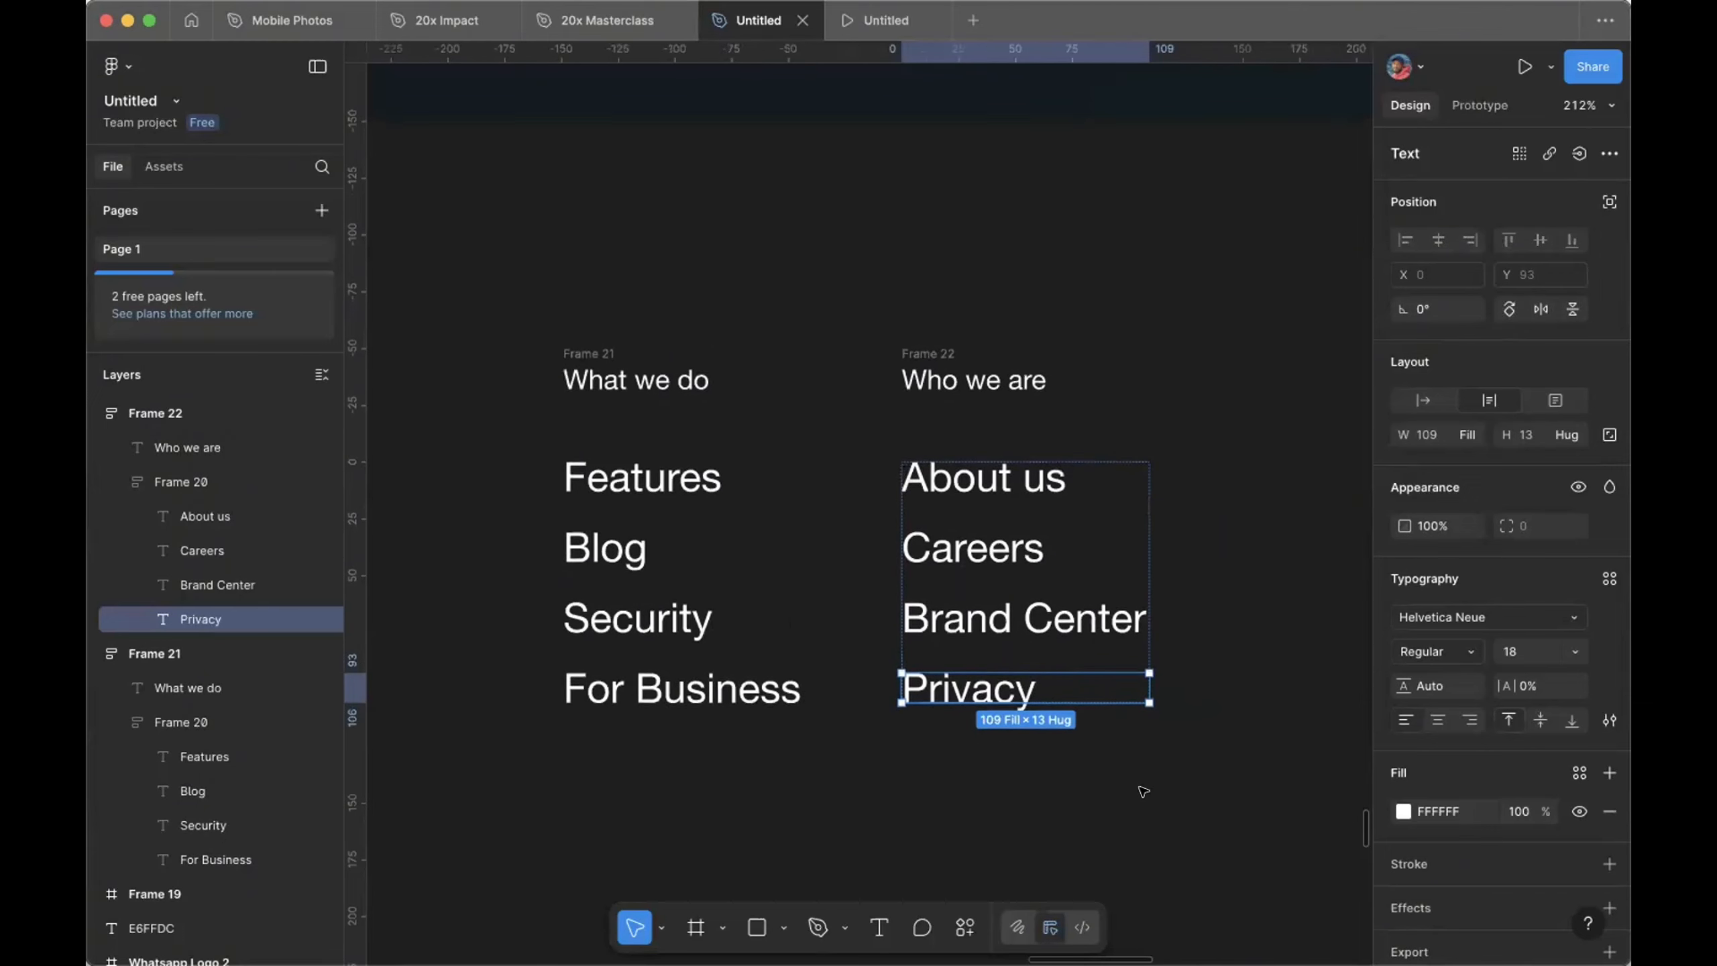
{"action": "left_click", "coordinate": [1191, 773]}
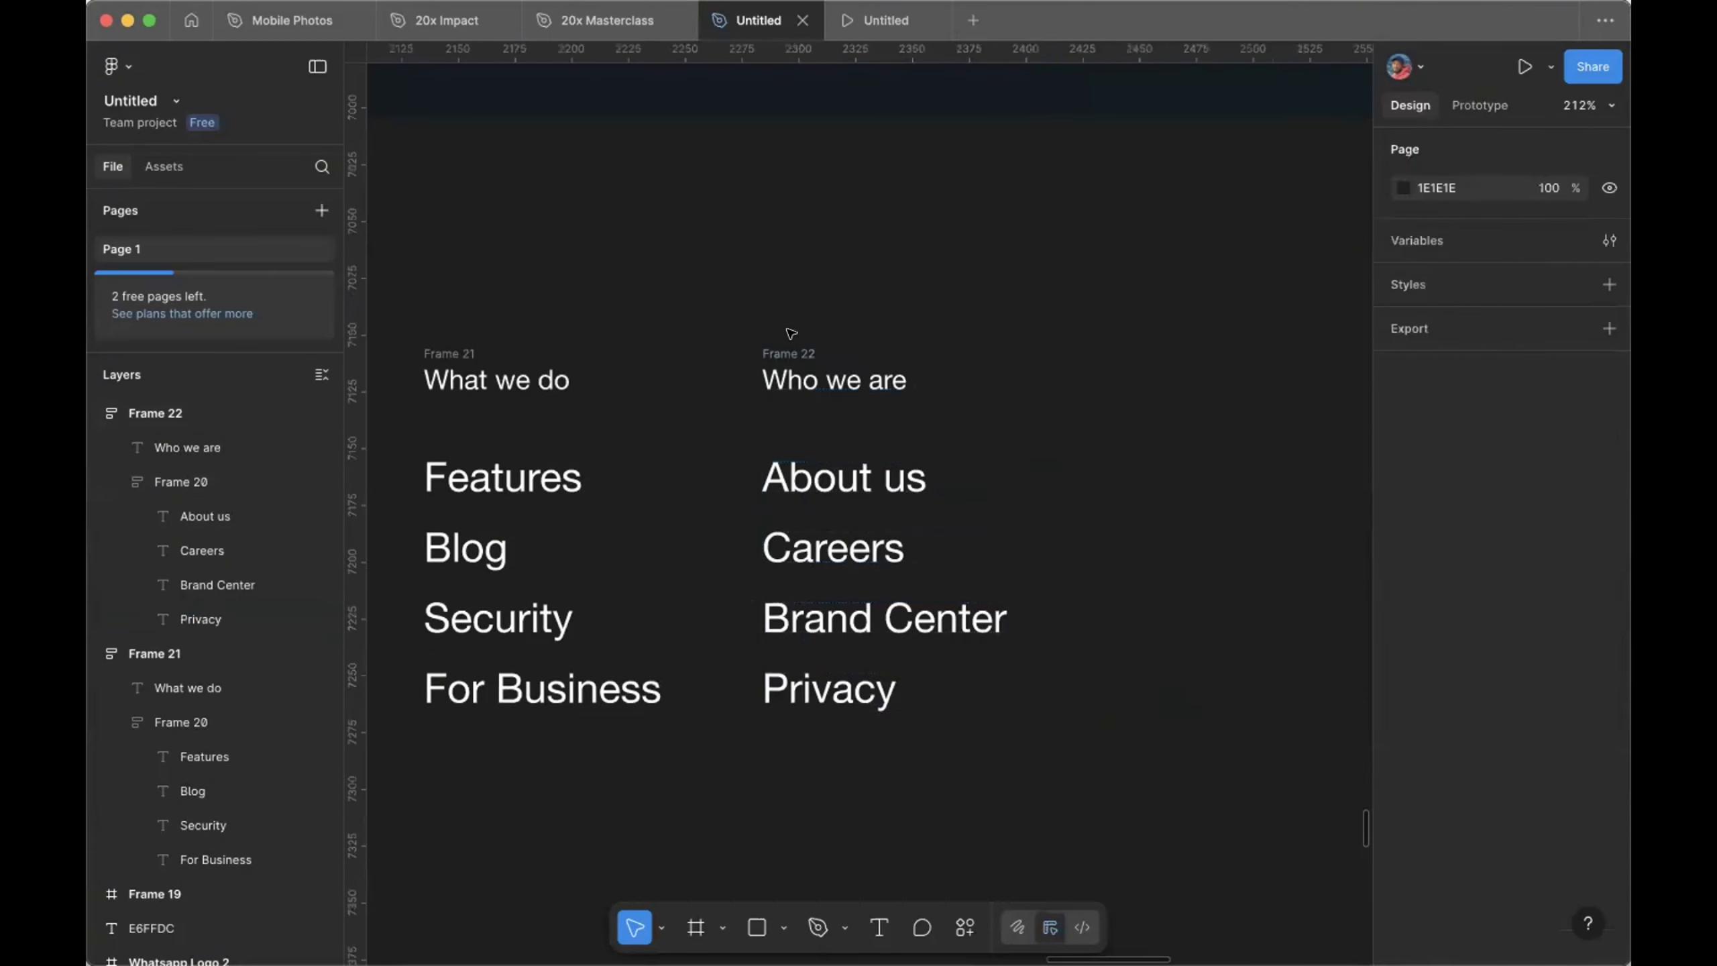
Step: Duplicate the "Who we are" column and place the copy level with it, about 53 px to its right
{"action": "left_click", "coordinate": [798, 352]}
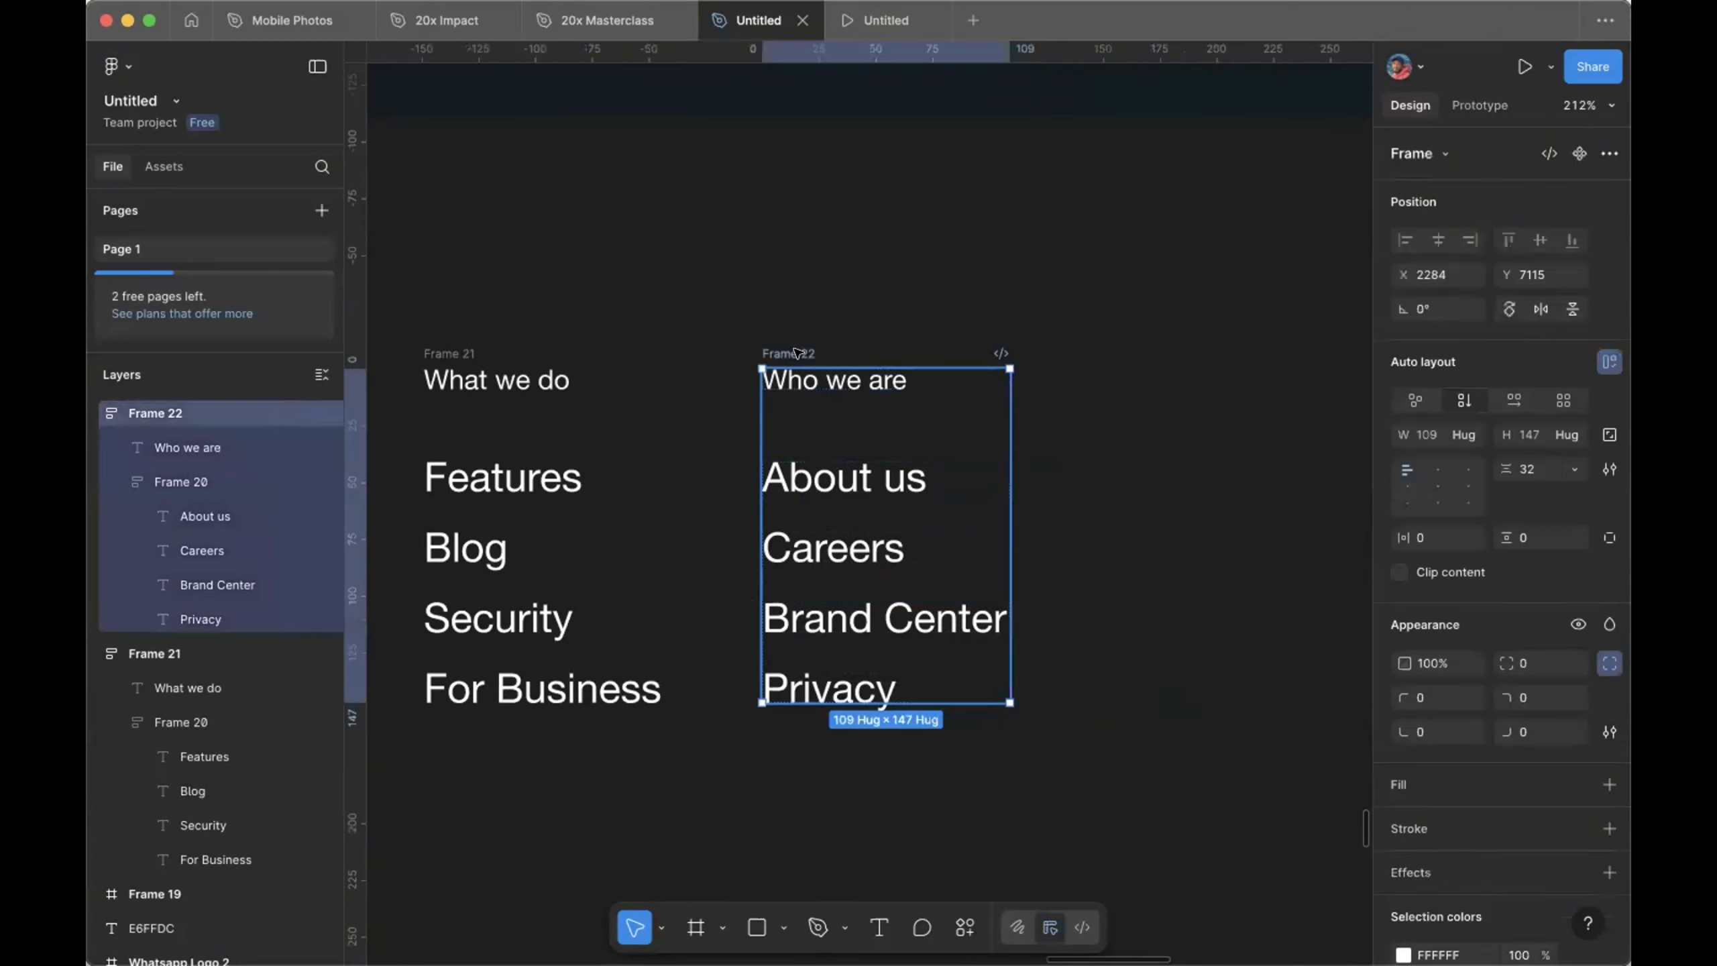
{"action": "key", "text": "super+d"}
{"action": "left_click_drag", "start_coordinate": [1207, 374], "coordinate": [1161, 374]}
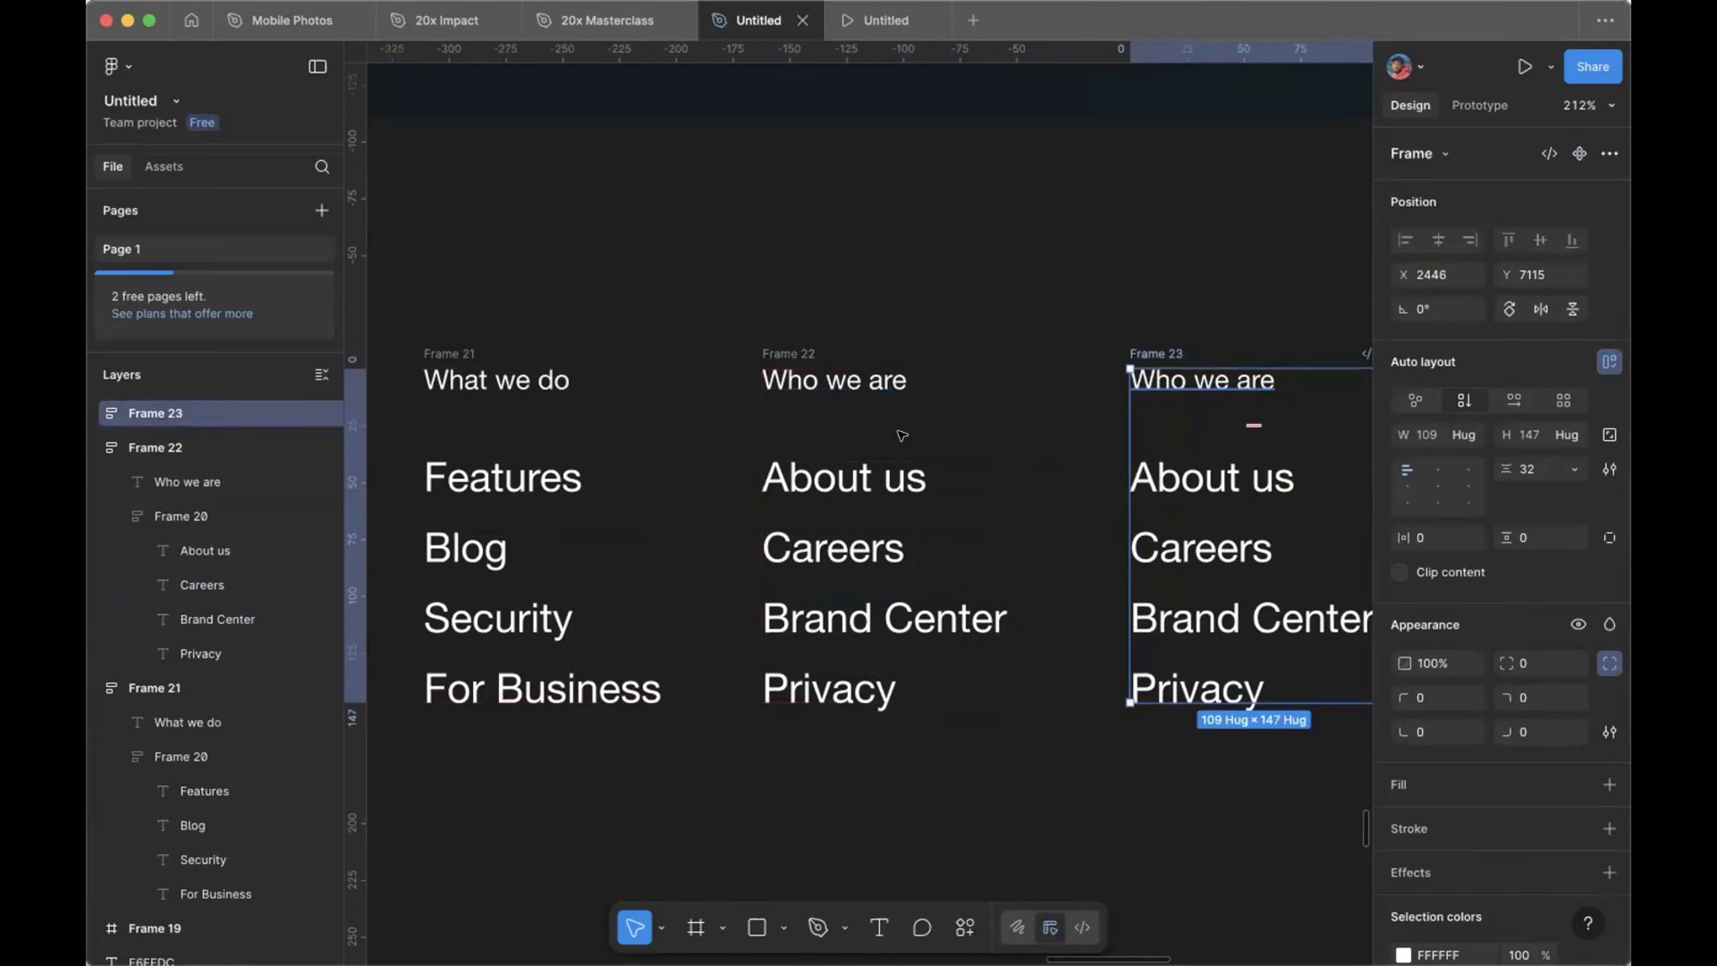
Step: Rewrite the third column's heading as "Use WhatsApp", with a capital A
{"action": "scroll", "coordinate": [903, 426], "scroll_direction": "right", "scroll_amount": 5}
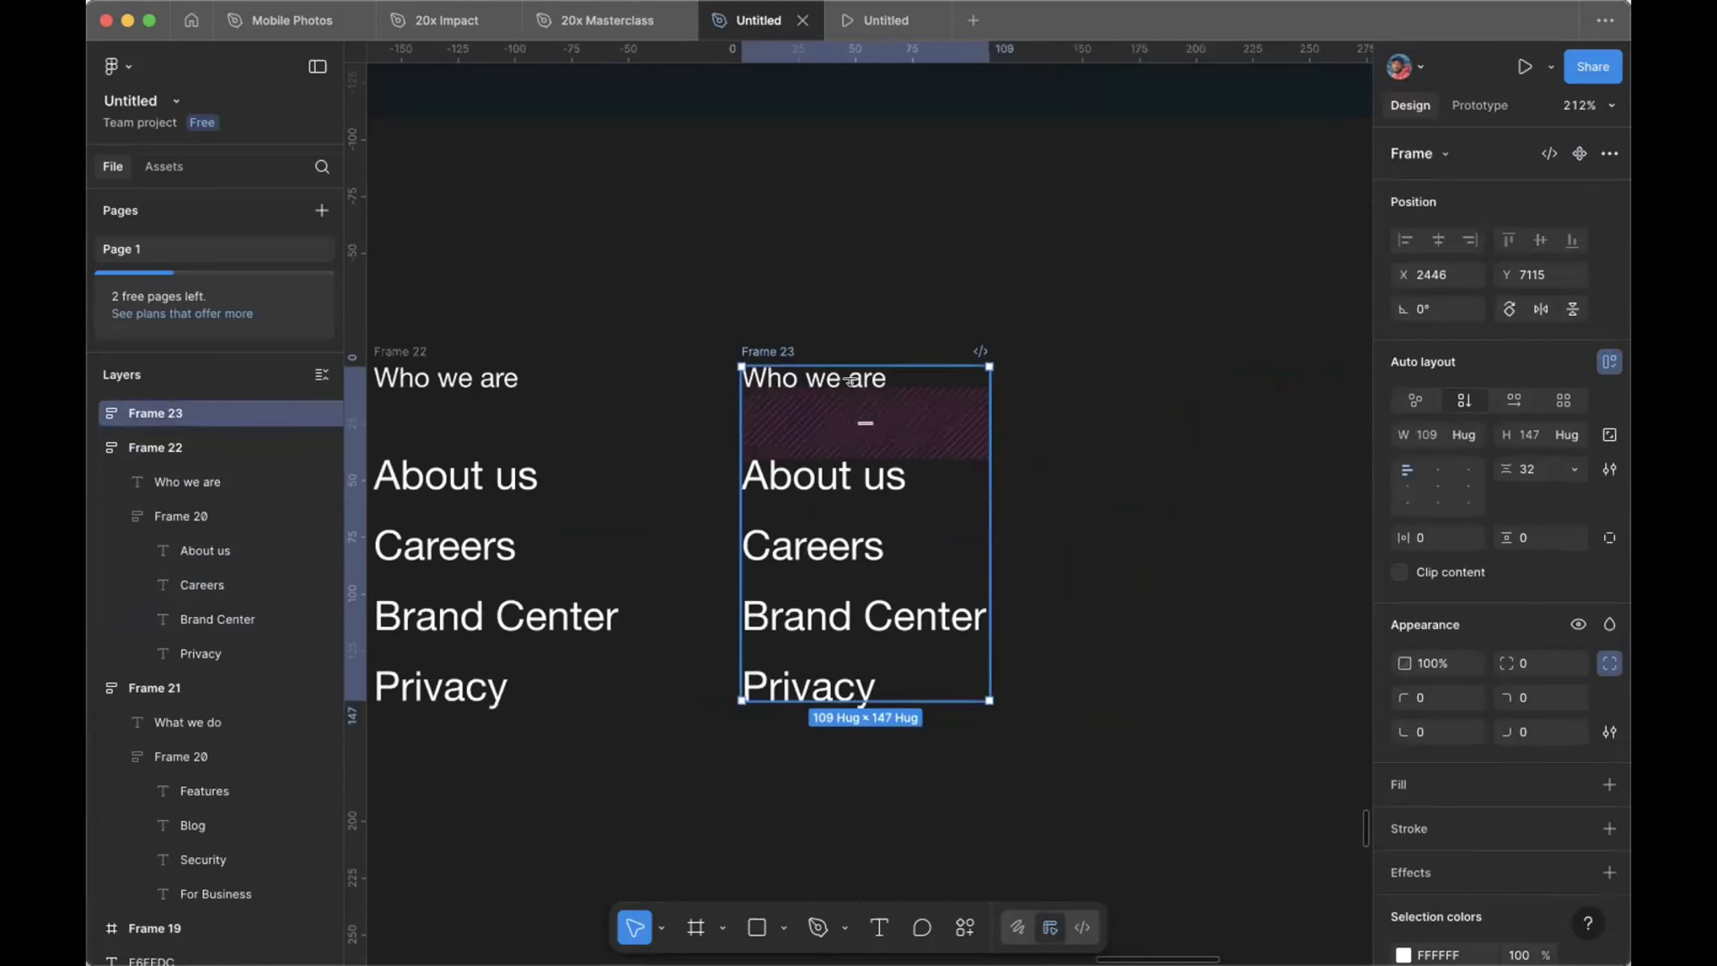
{"action": "left_click", "coordinate": [823, 377]}
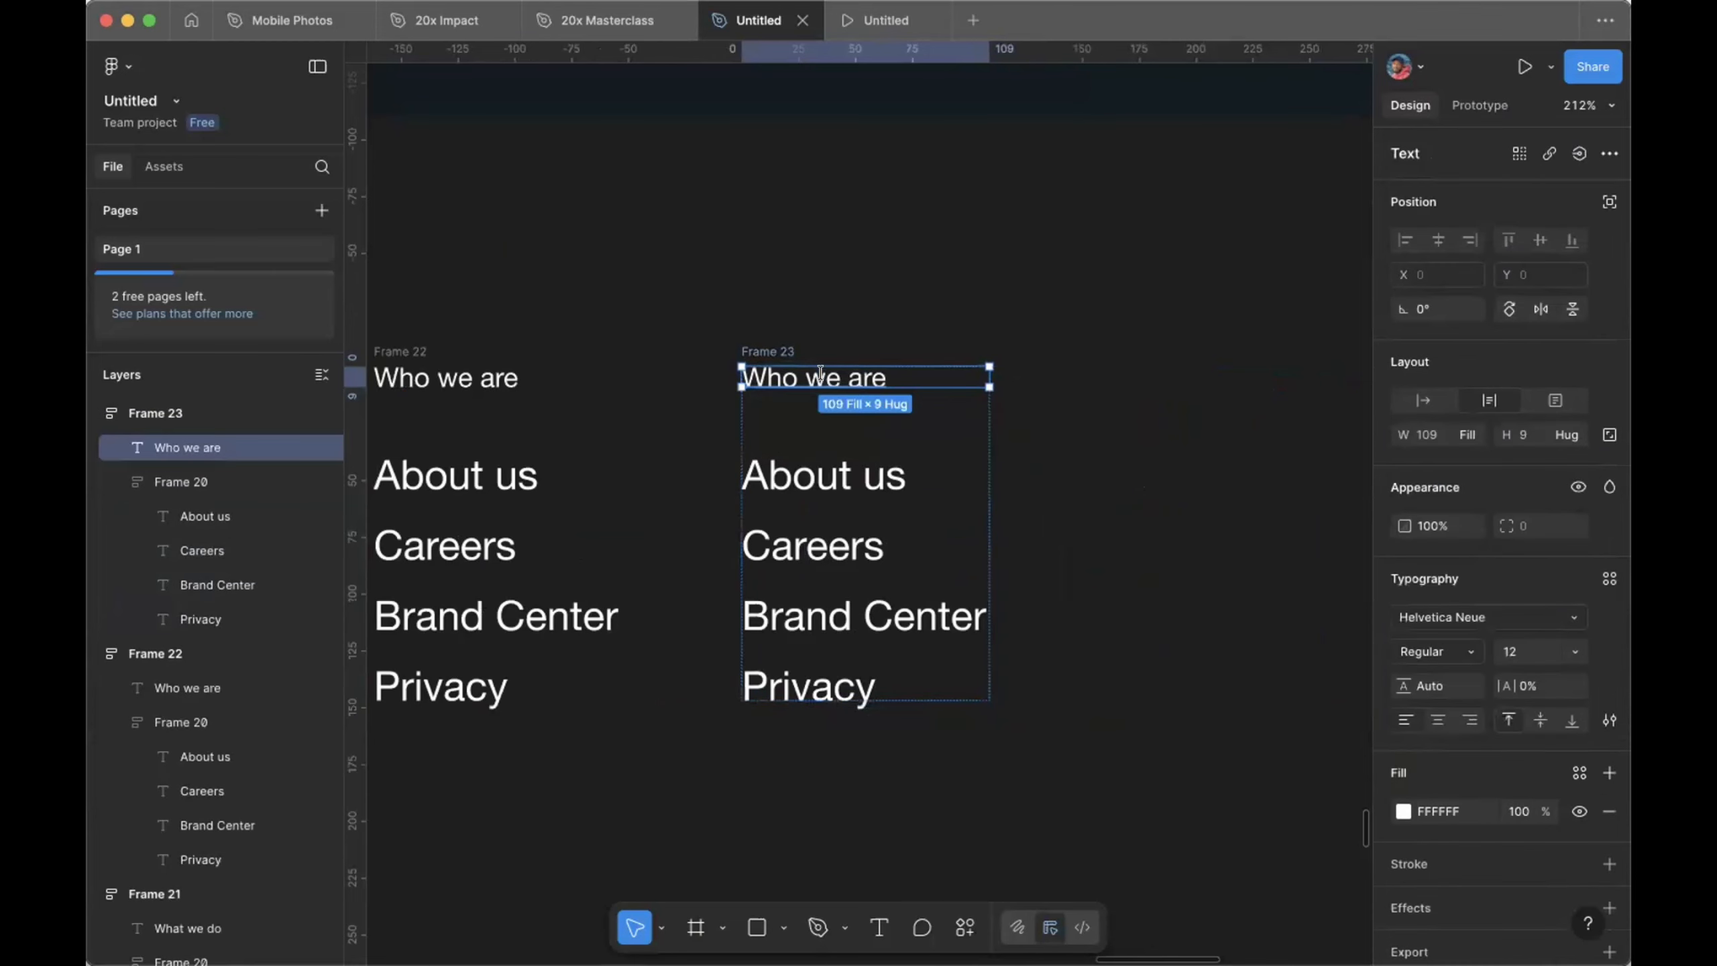
{"action": "double_click", "coordinate": [820, 375]}
{"action": "type", "text": "Use "}
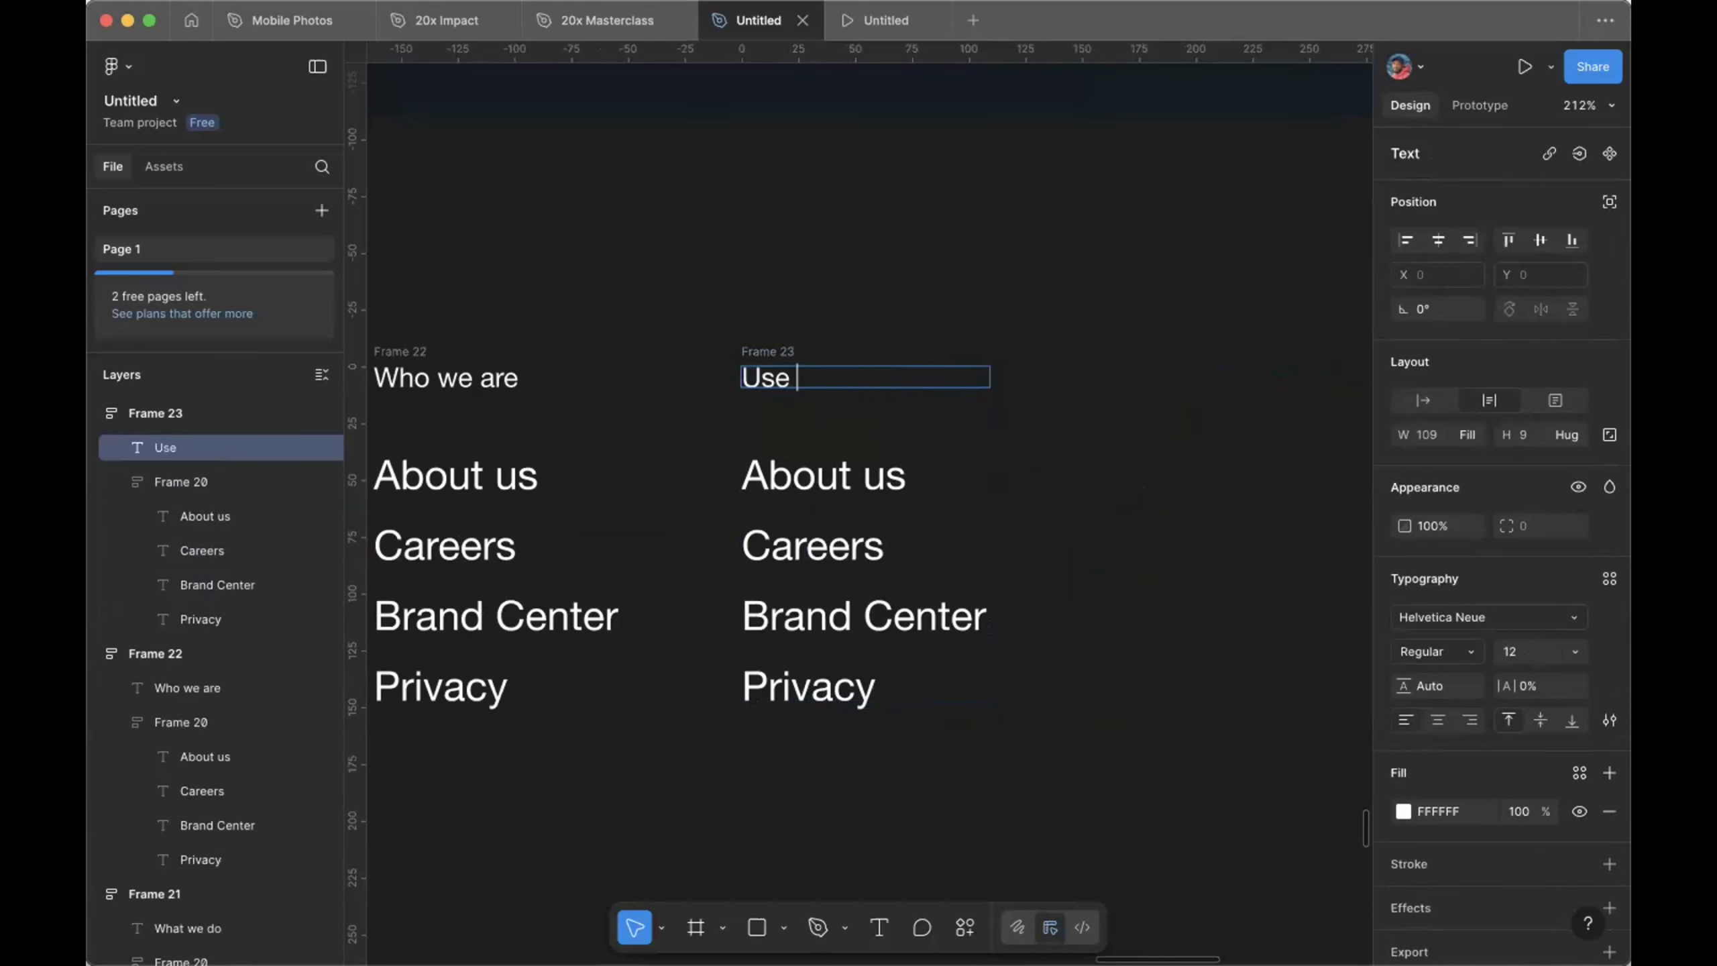
{"action": "type", "text": "Whatsapp"}
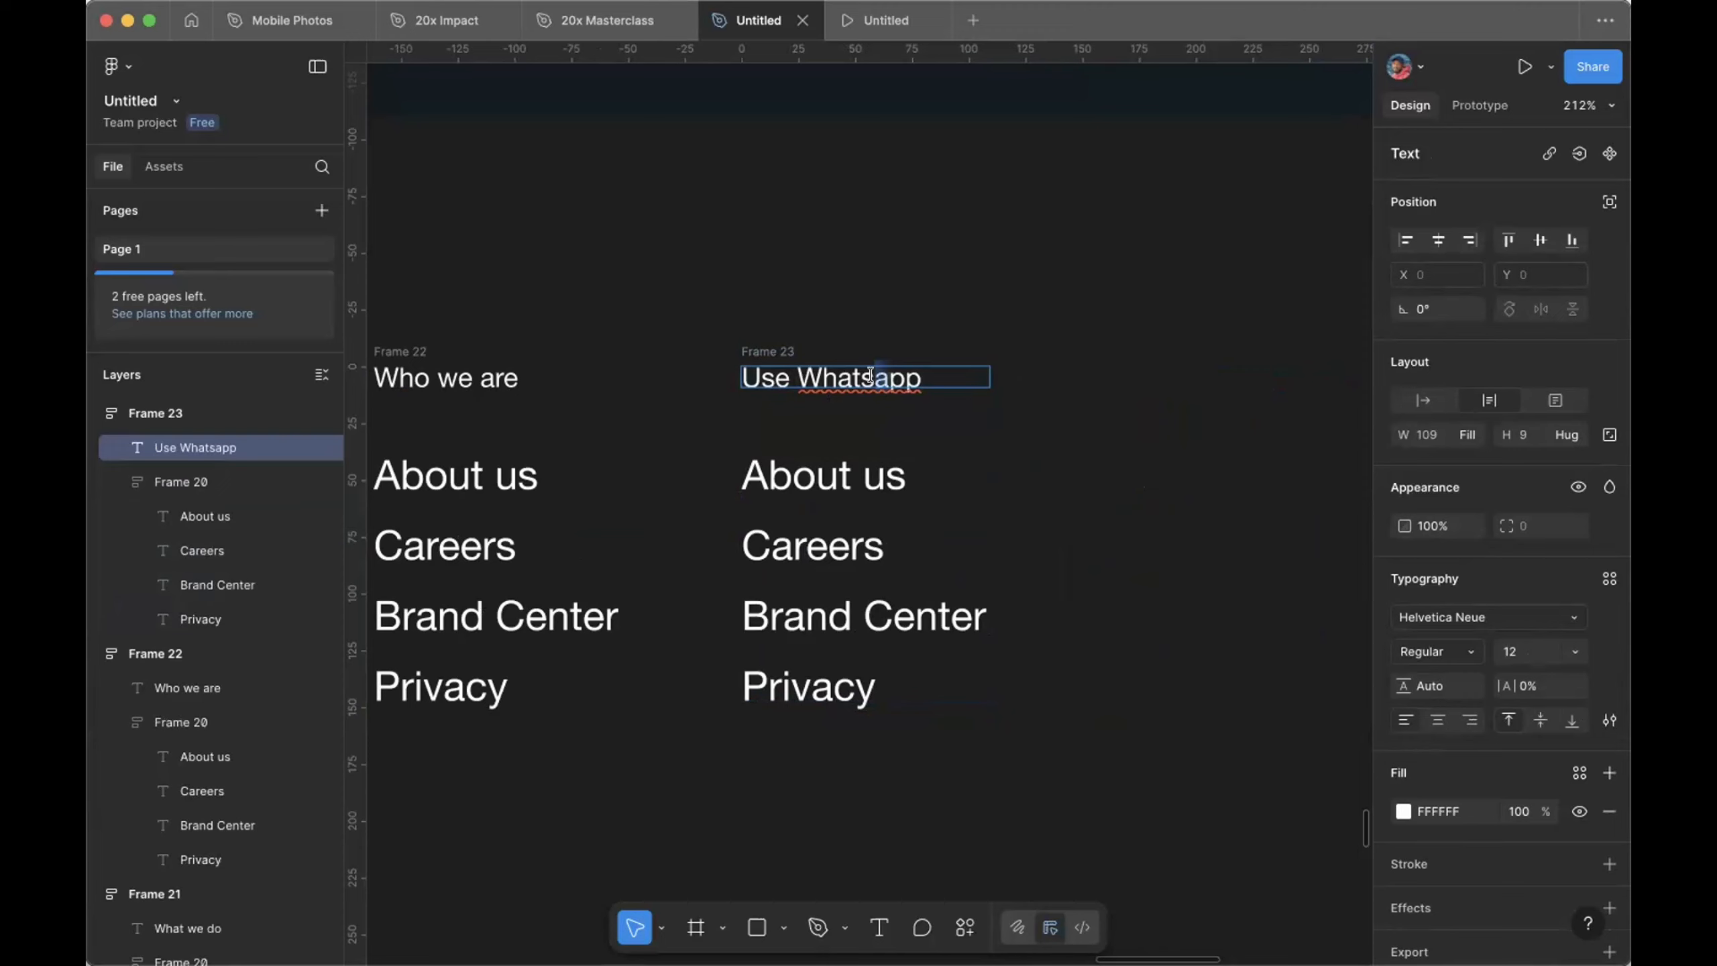
{"action": "key", "text": "Caps_Lock"}
{"action": "key", "text": "BackSpace"}
{"action": "type", "text": "A"}
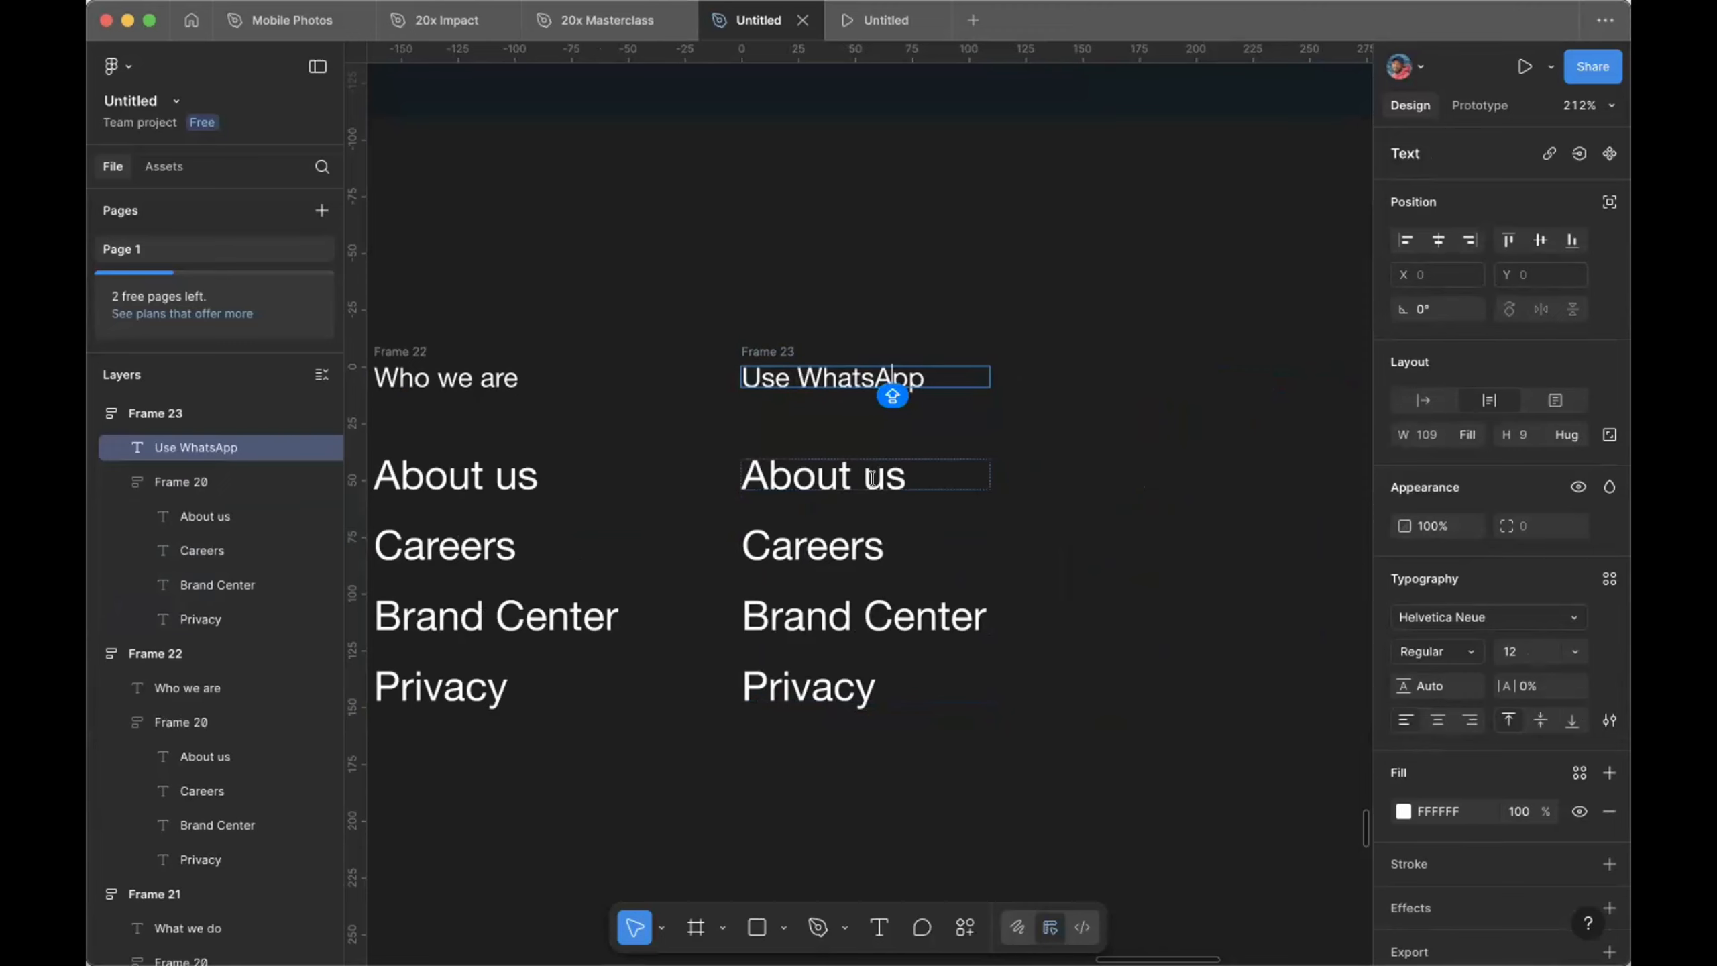
Step: Rewrite the "About us" and "Careers" links in the "Use WhatsApp" column as "Andriod" and "iPhone"
{"action": "triple_click", "coordinate": [870, 466]}
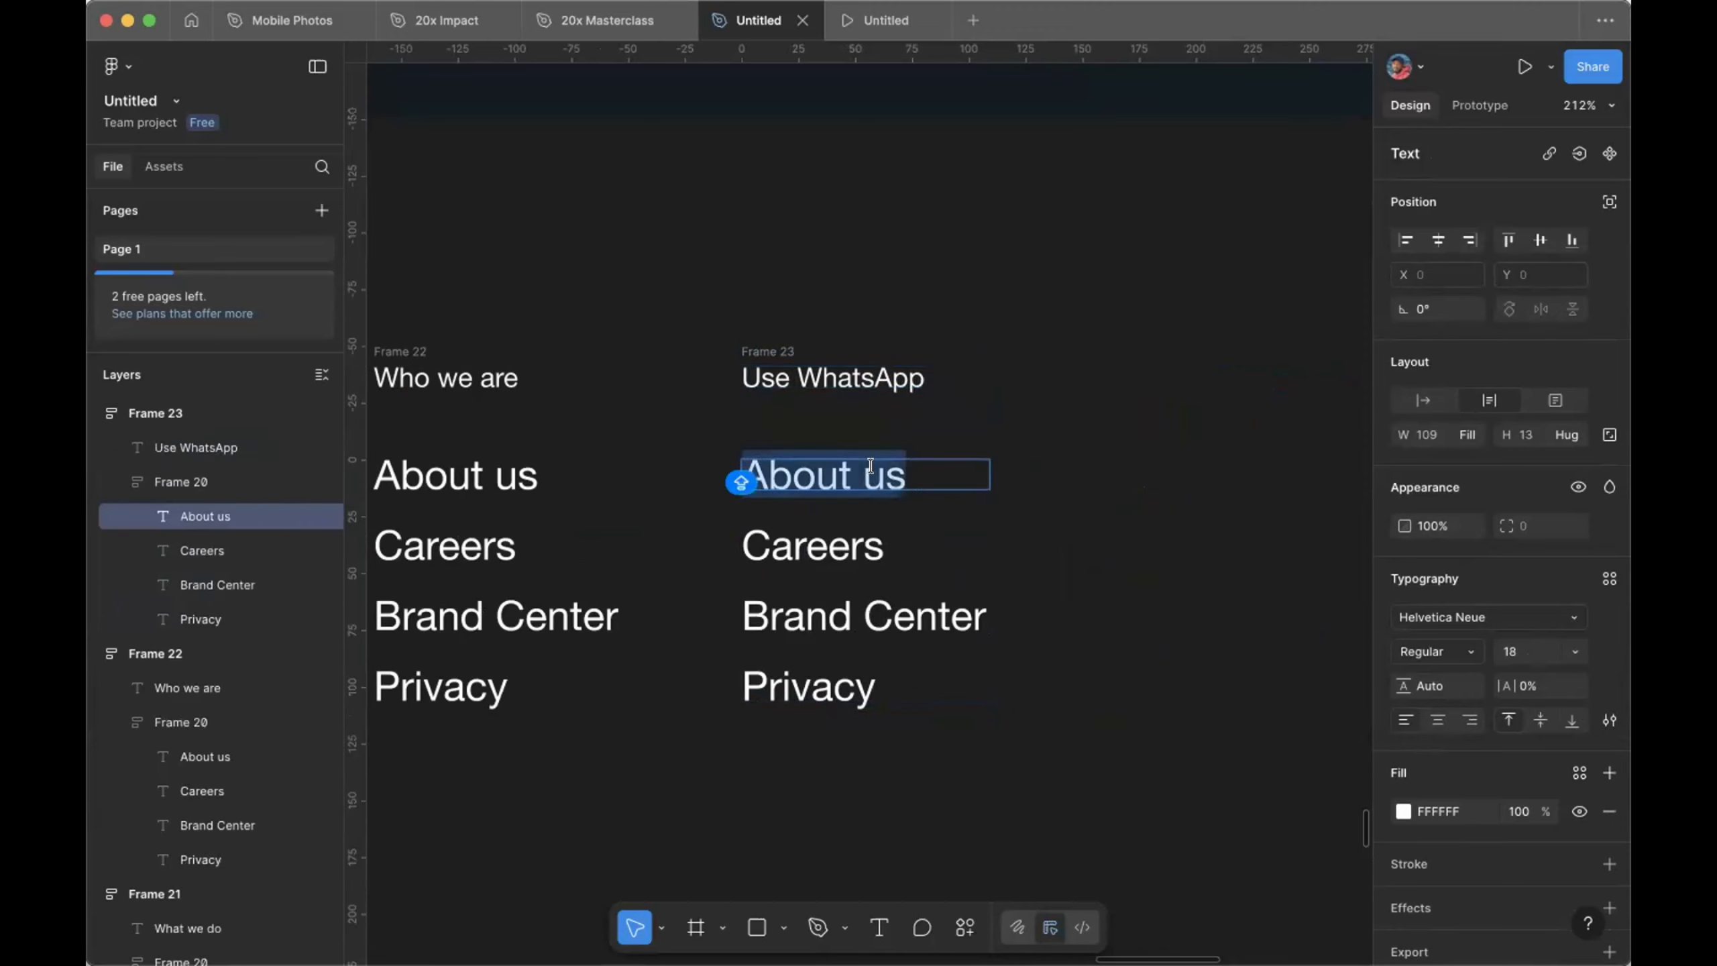
{"action": "type", "text": "Andriod"}
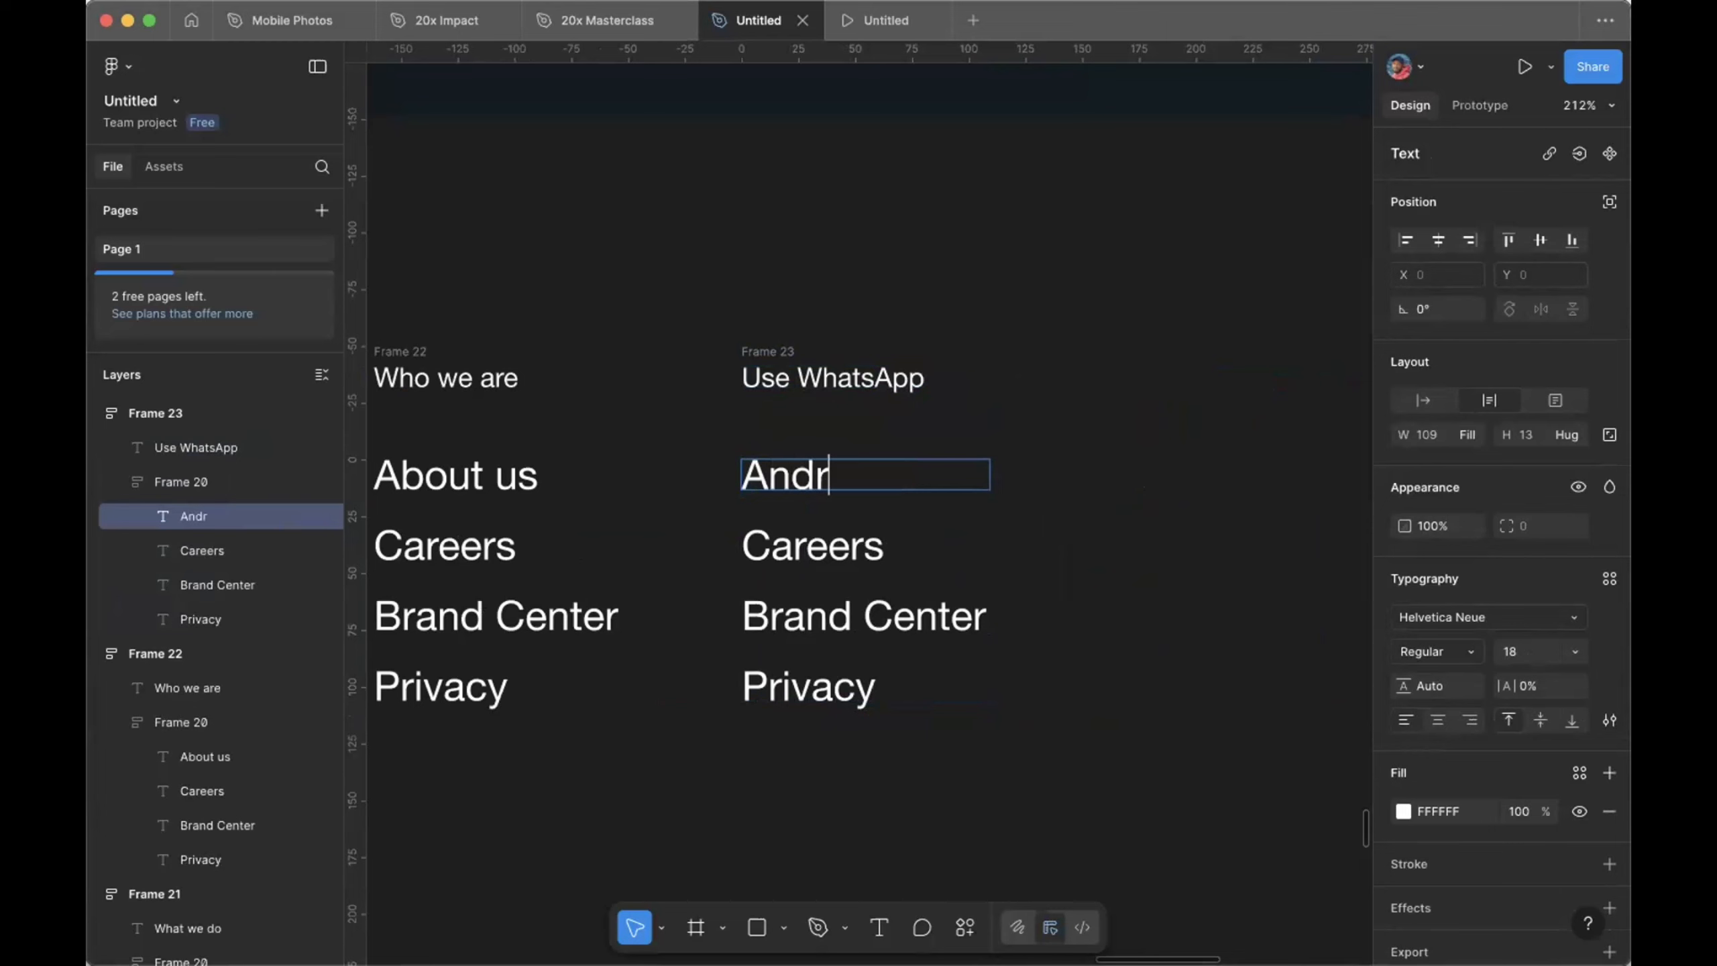
{"action": "double_click", "coordinate": [855, 542]}
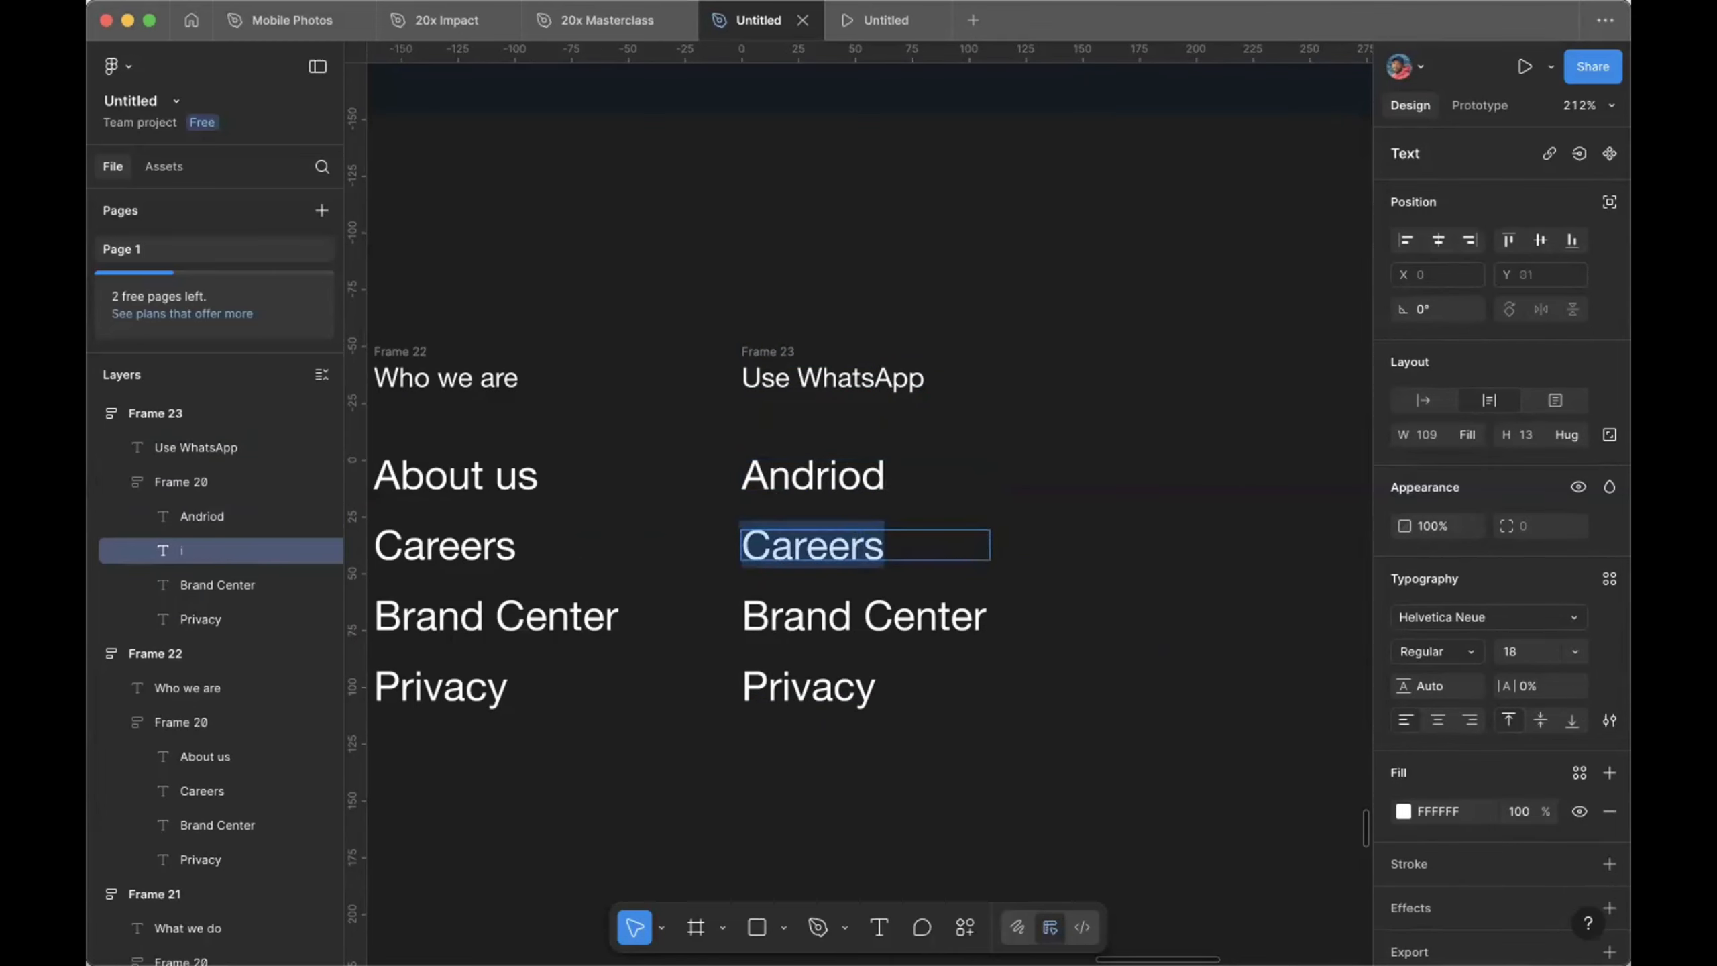
{"action": "type", "text": "iPHINE"}
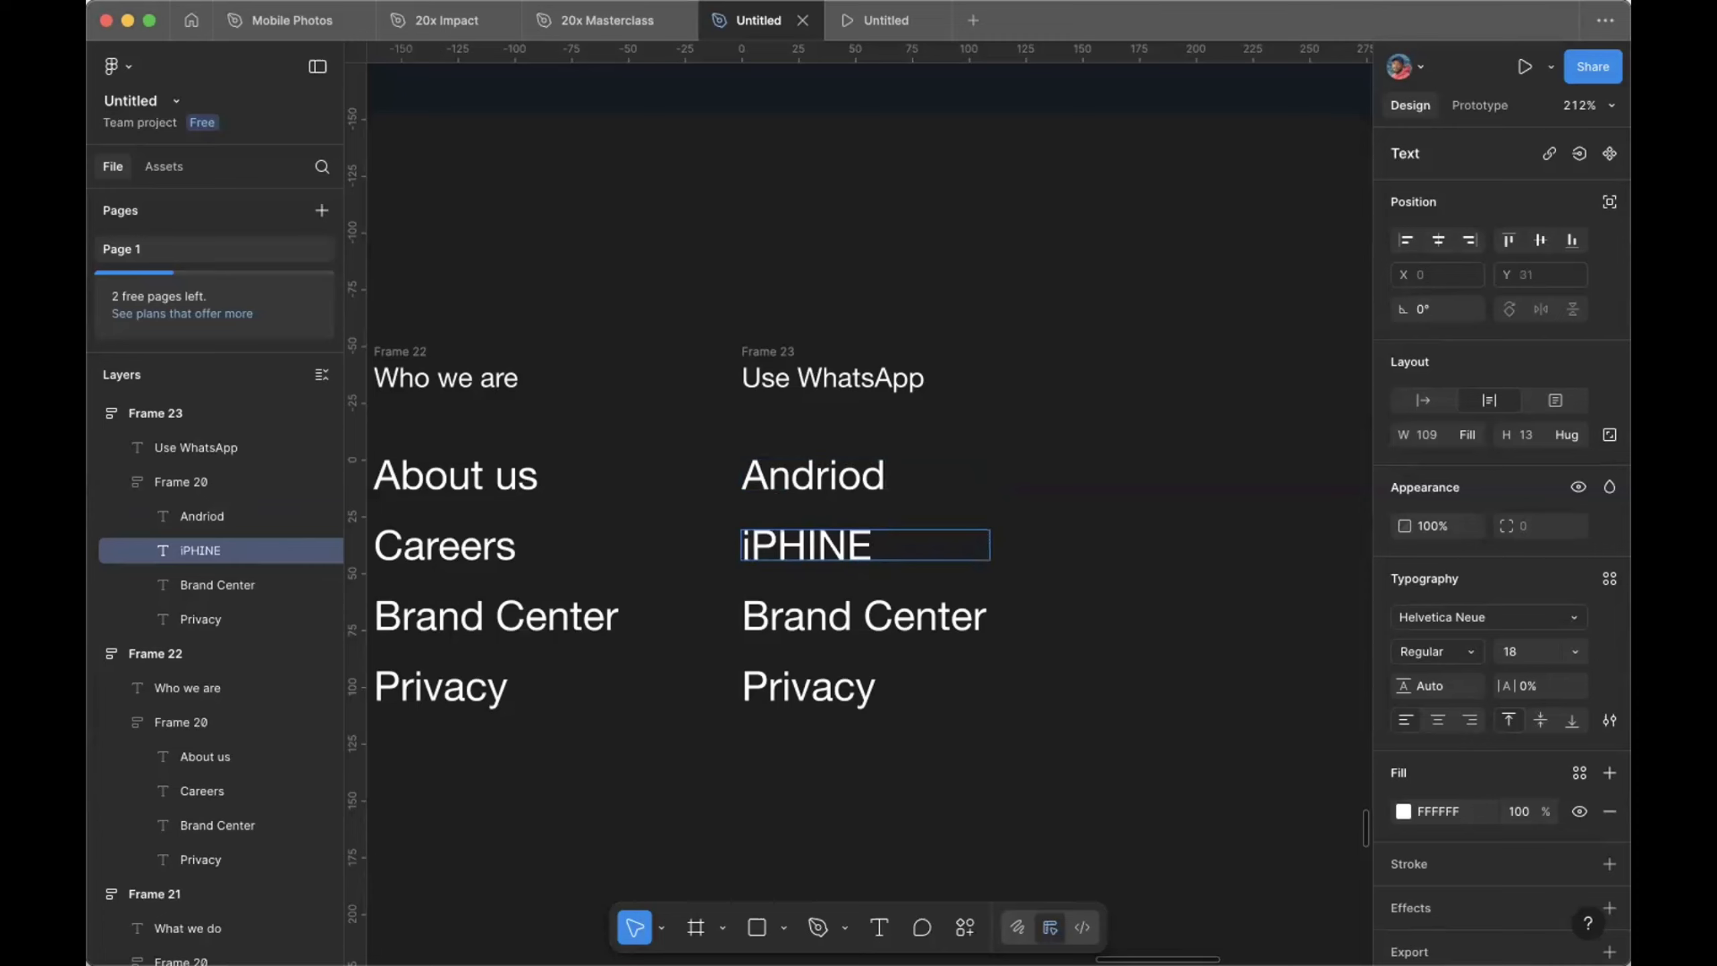
{"action": "key", "text": "BackSpace"}
{"action": "key", "text": "BackSpace"}
{"action": "key", "text": "BackSpace"}
{"action": "key", "text": "BackSpace"}
{"action": "type", "text": "hone"}
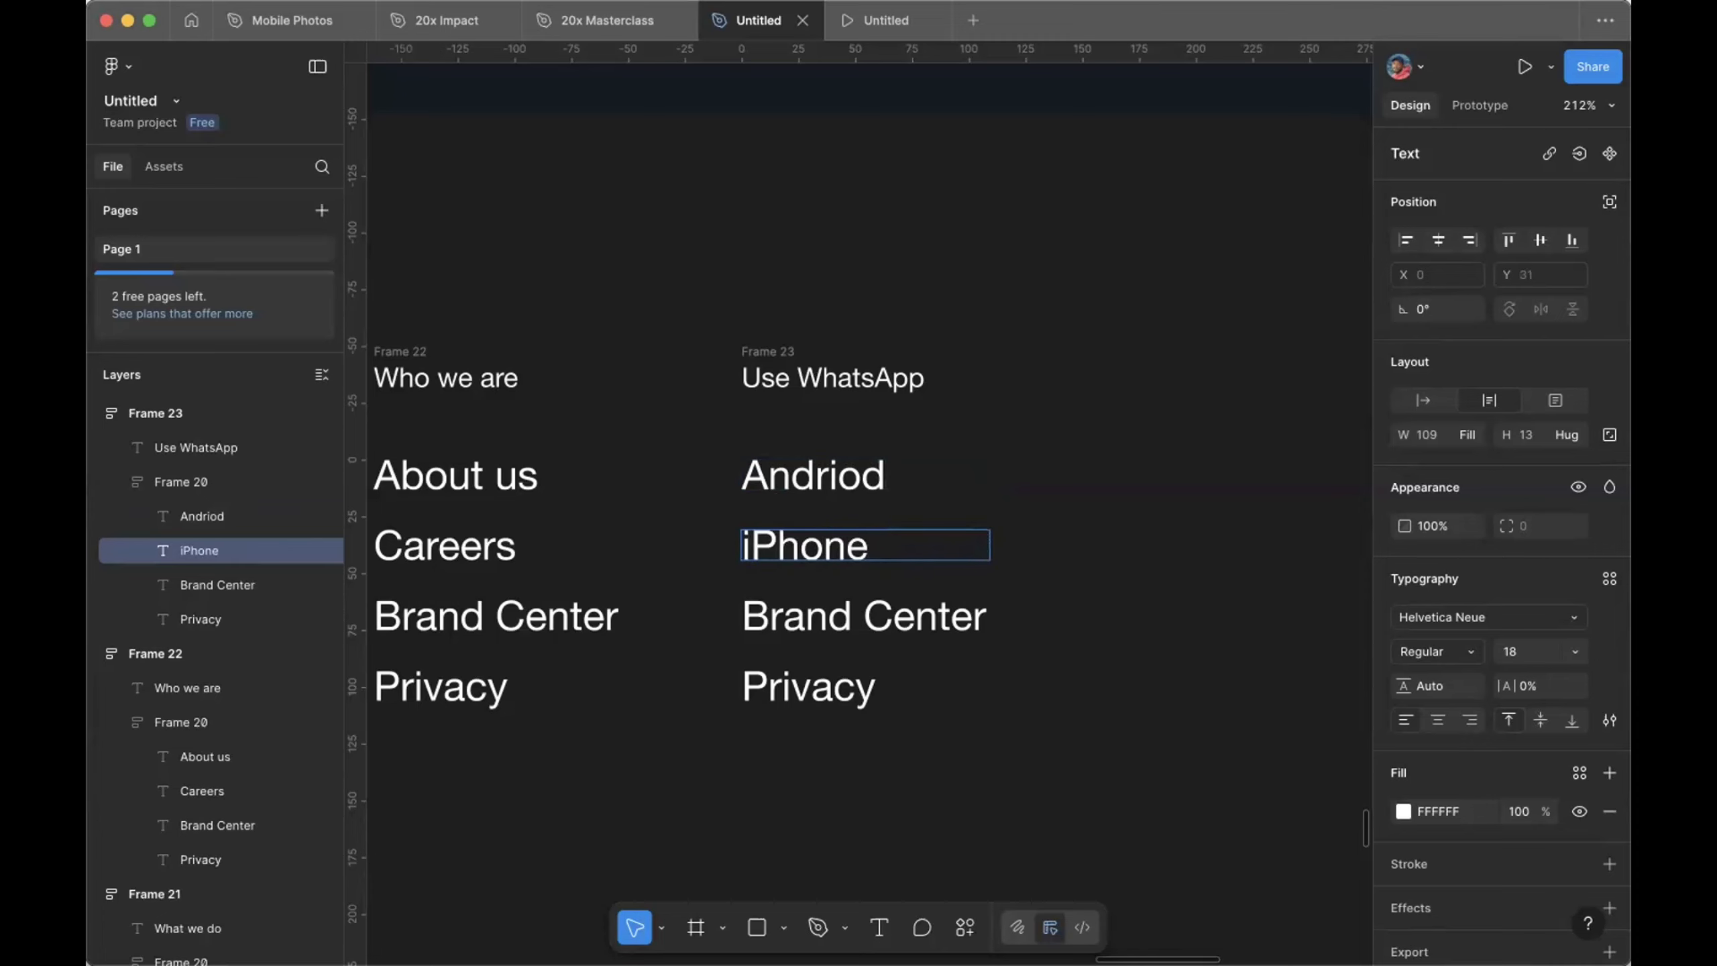
Step: Rewrite the "Brand Center" link in the "Use WhatsApp" column as "Mac/PC"
{"action": "double_click", "coordinate": [863, 611]}
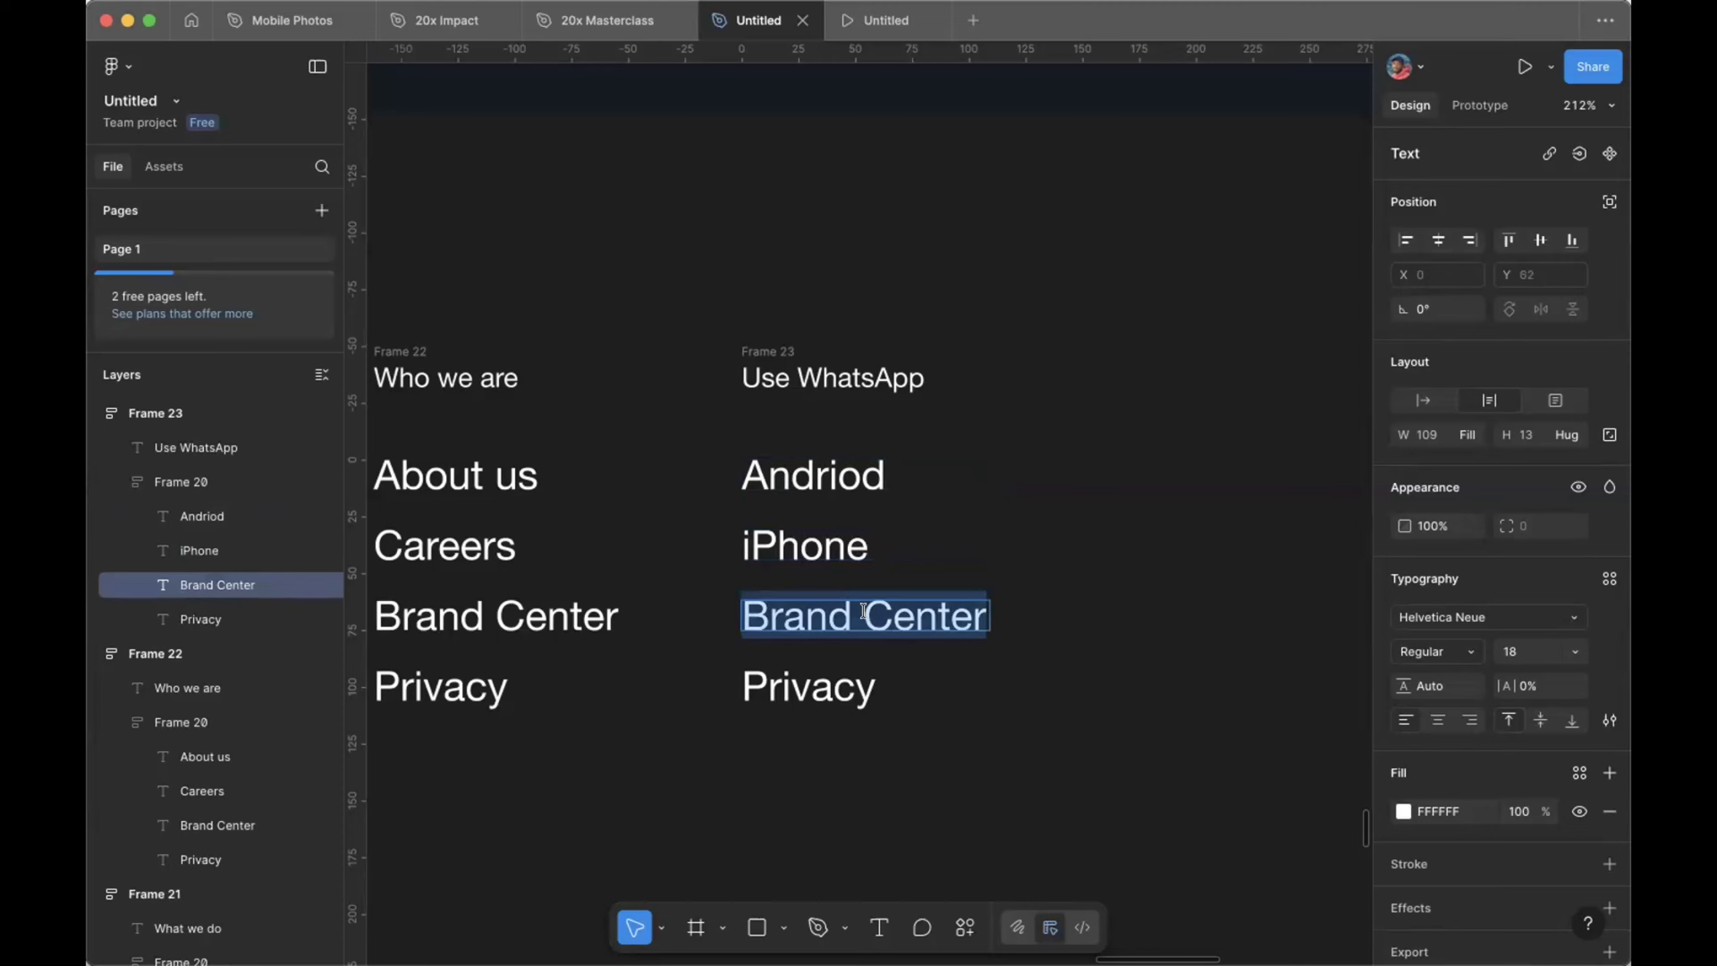
{"action": "type", "text": "M"}
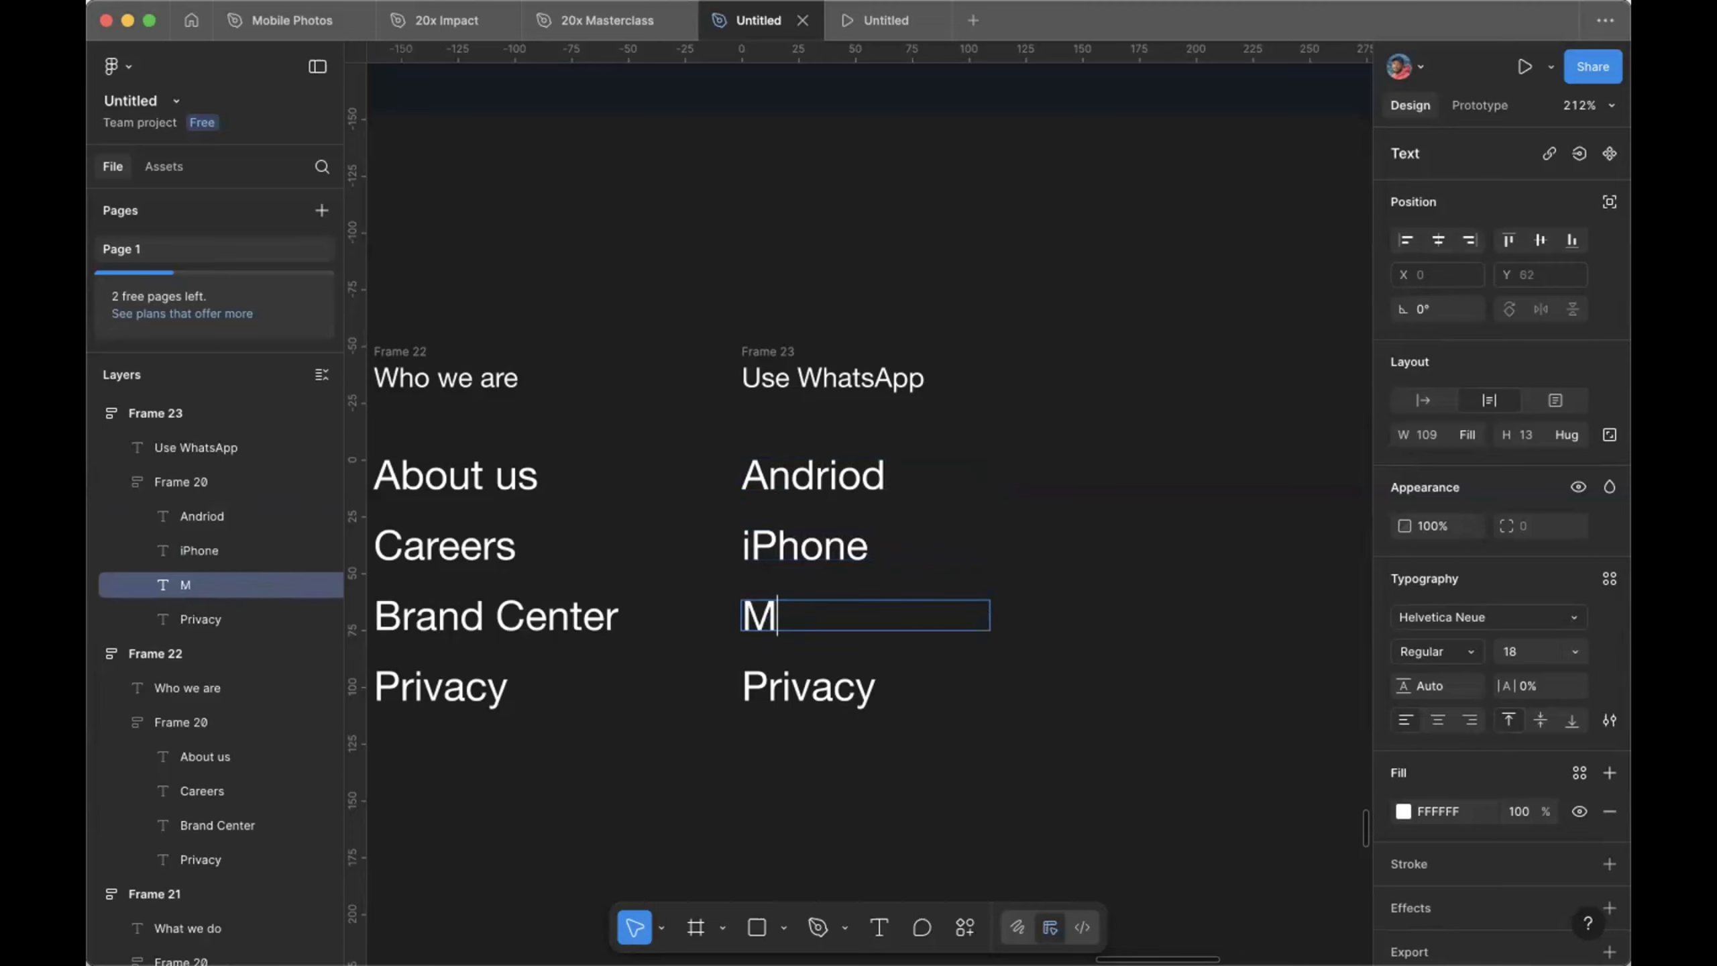
{"action": "type", "text": "ac/PC"}
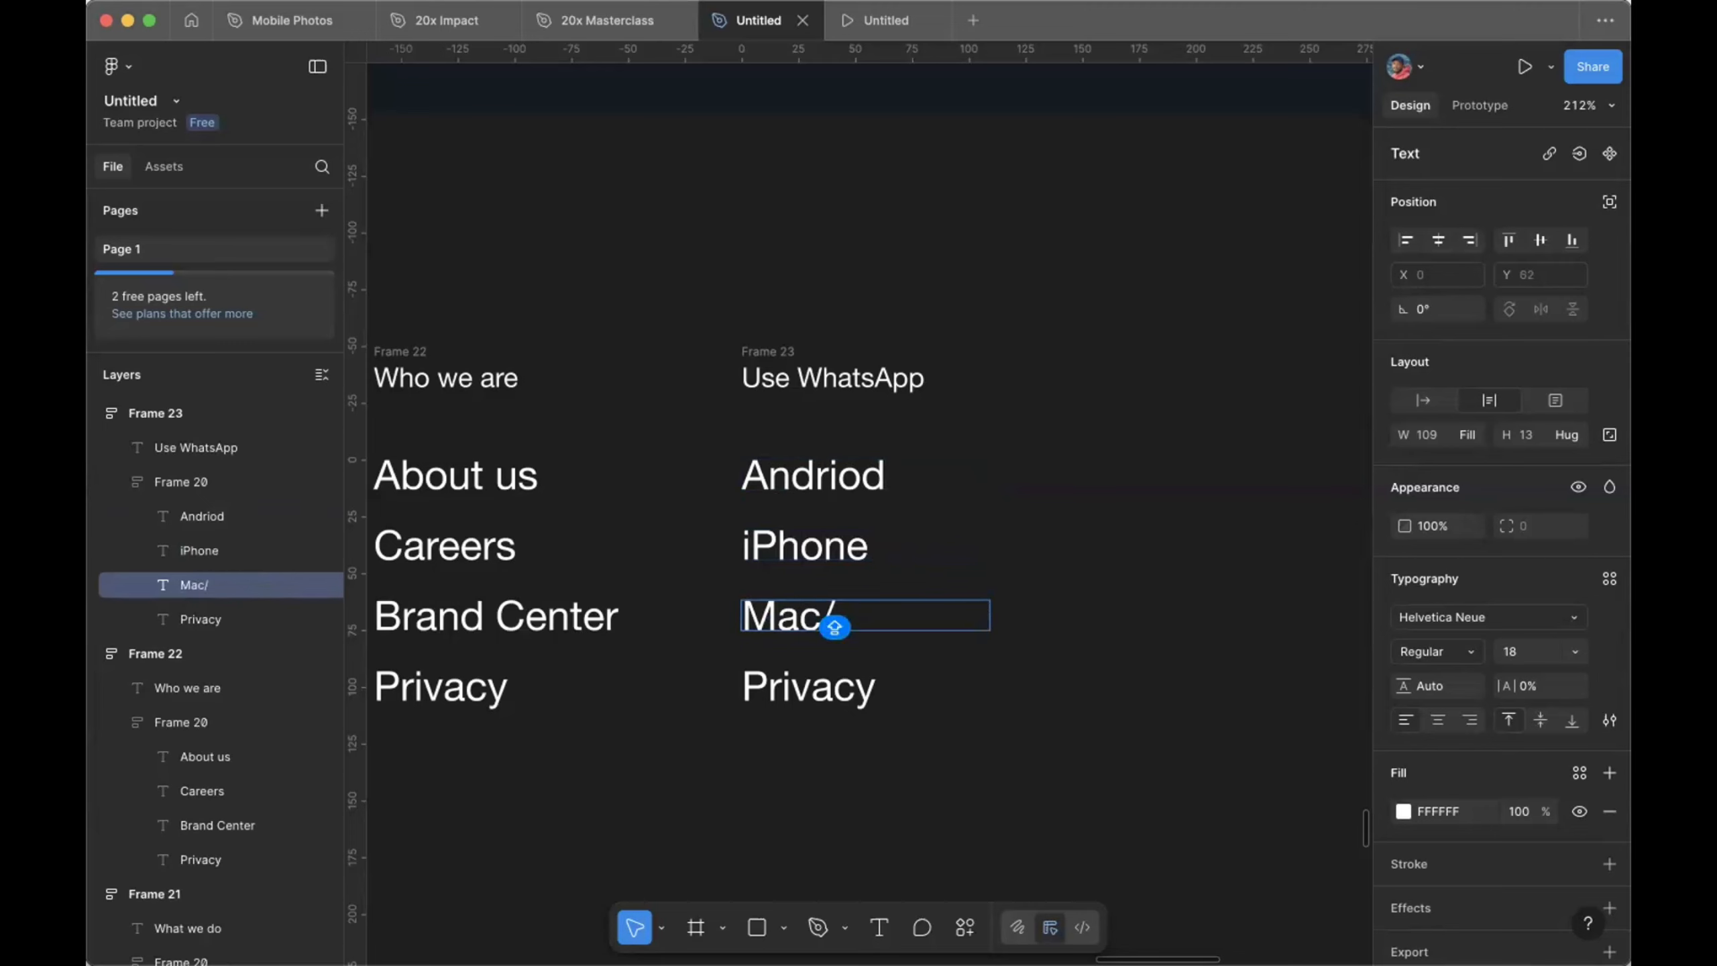
Step: Rewrite the "Privacy" link in the "Use WhatsApp" column as "WhatsApp Web" and set its text box to auto width
{"action": "double_click", "coordinate": [844, 689]}
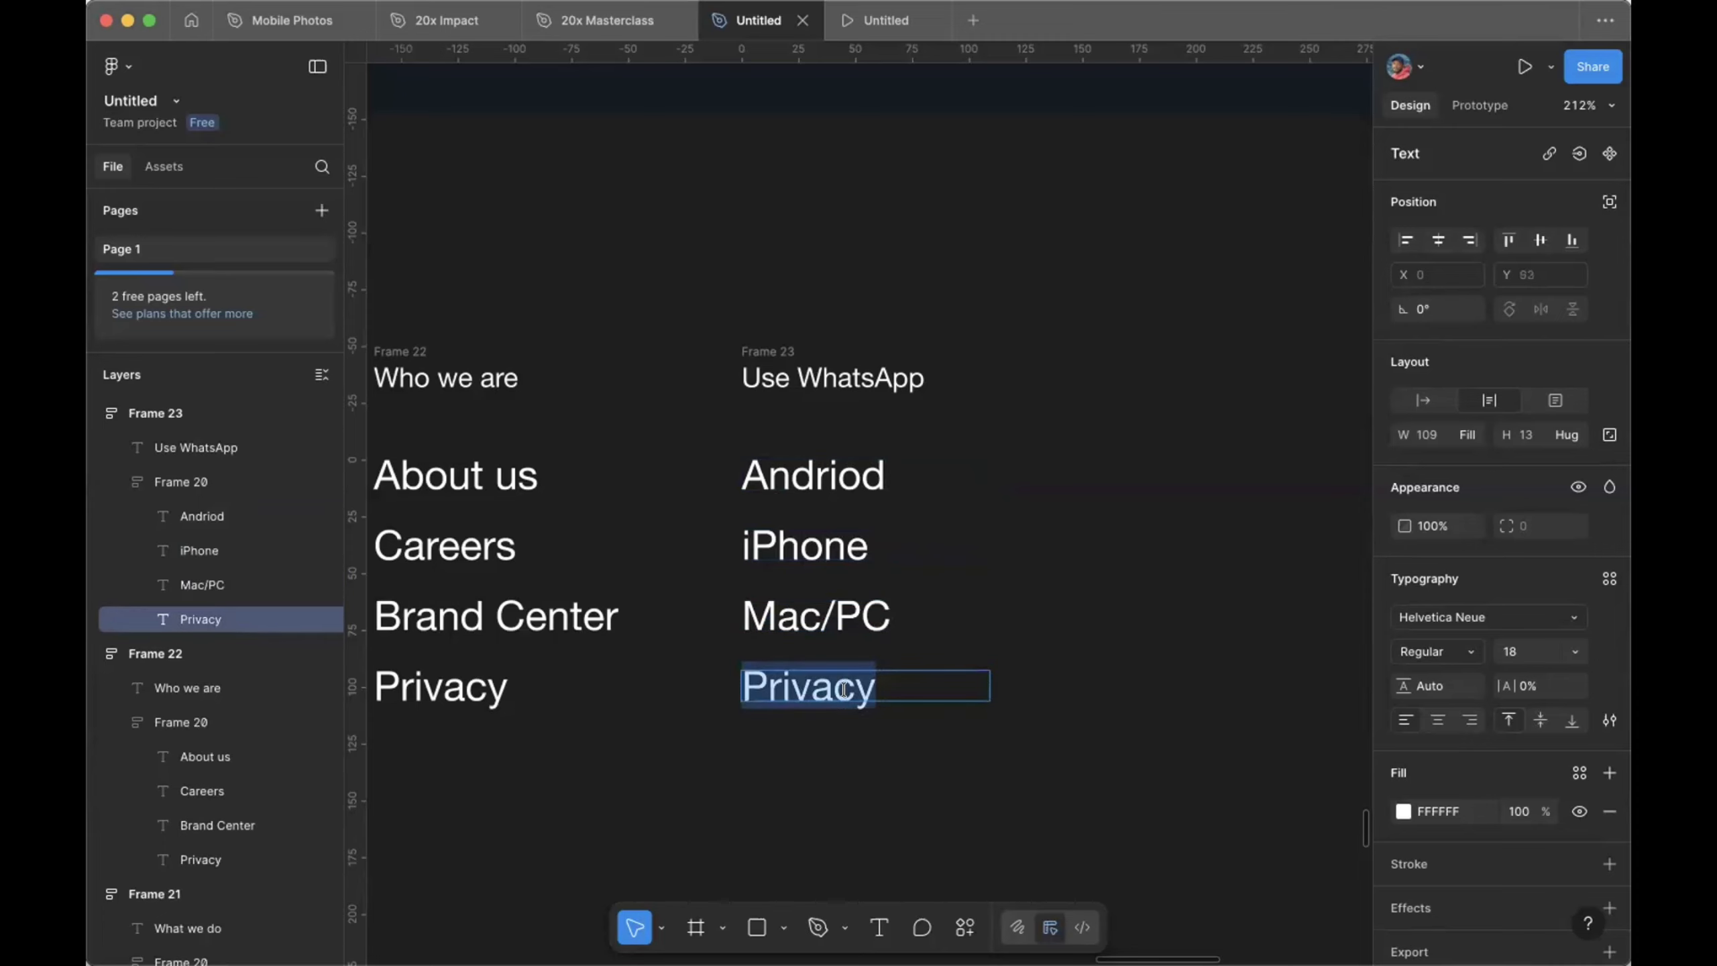
{"action": "type", "text": "W"}
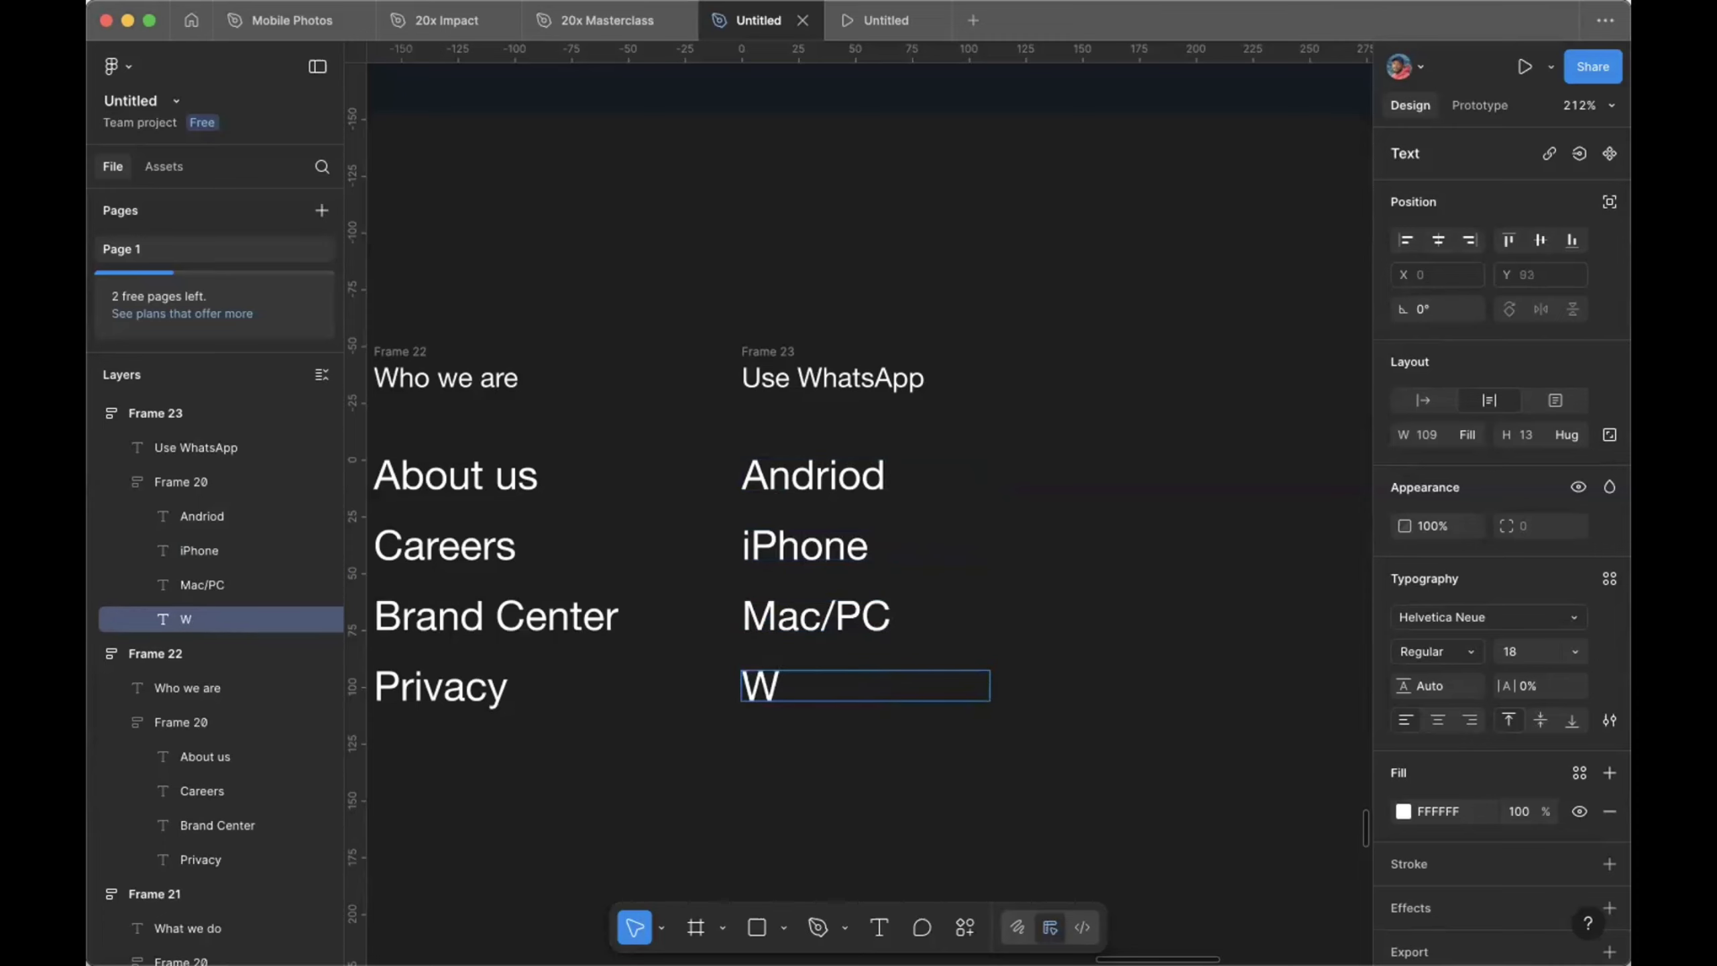
{"action": "type", "text": "hatsA"}
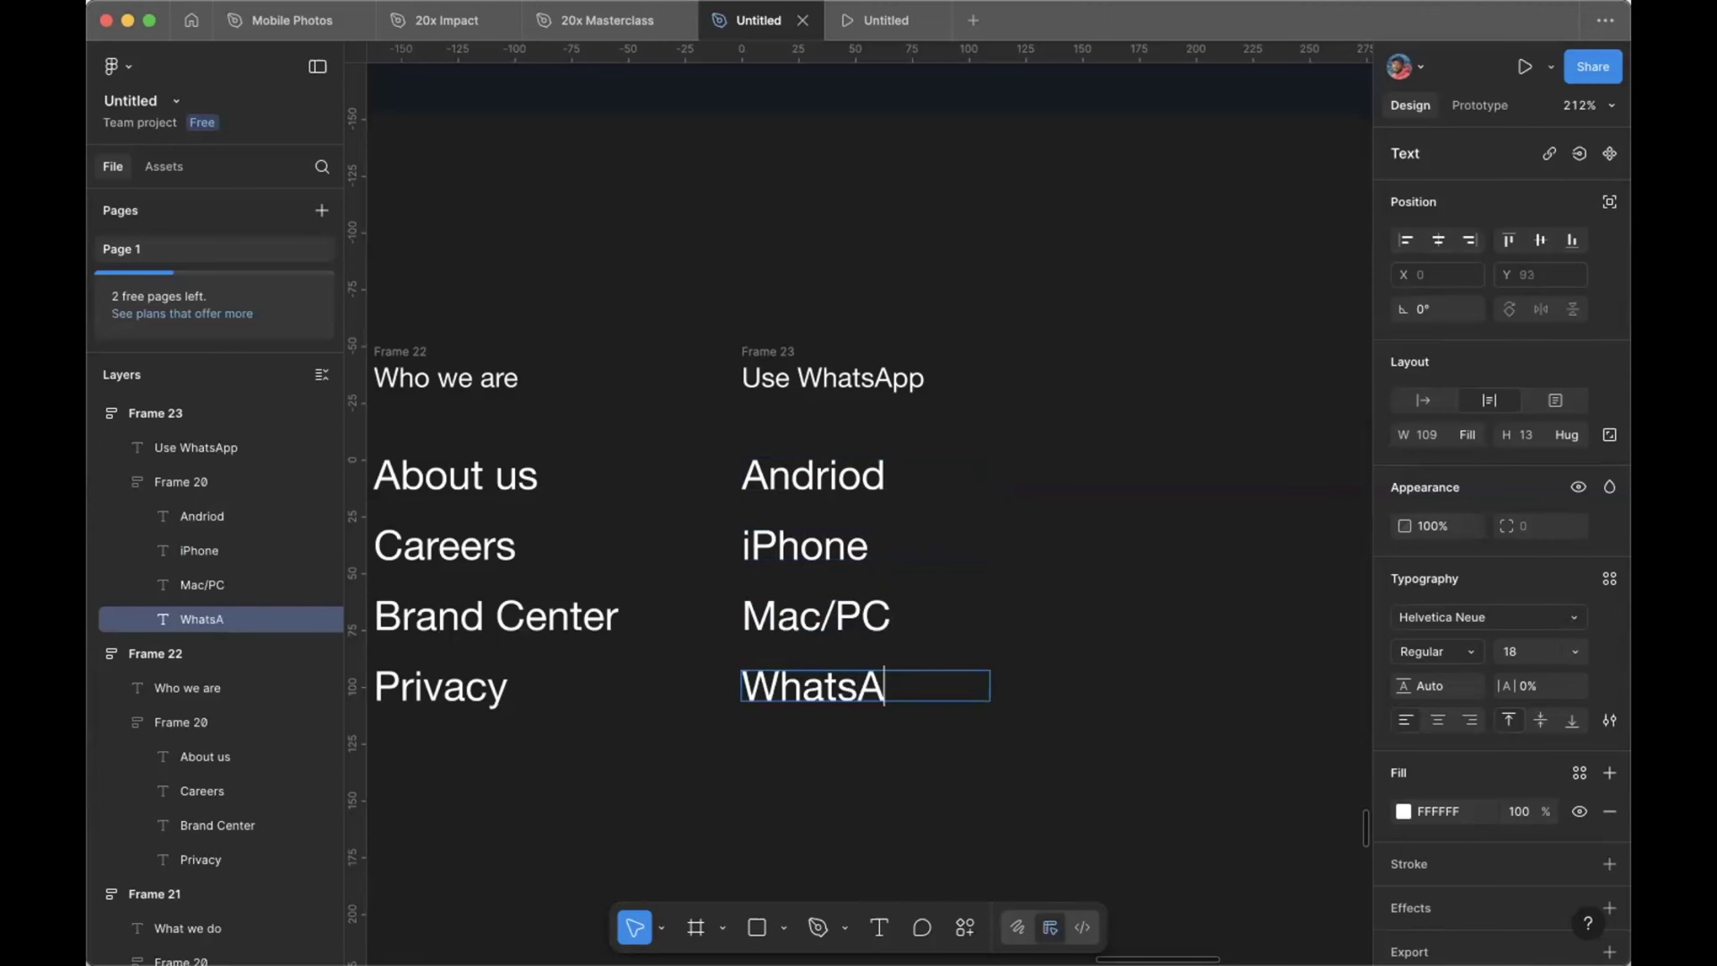
{"action": "type", "text": "pp WEV"}
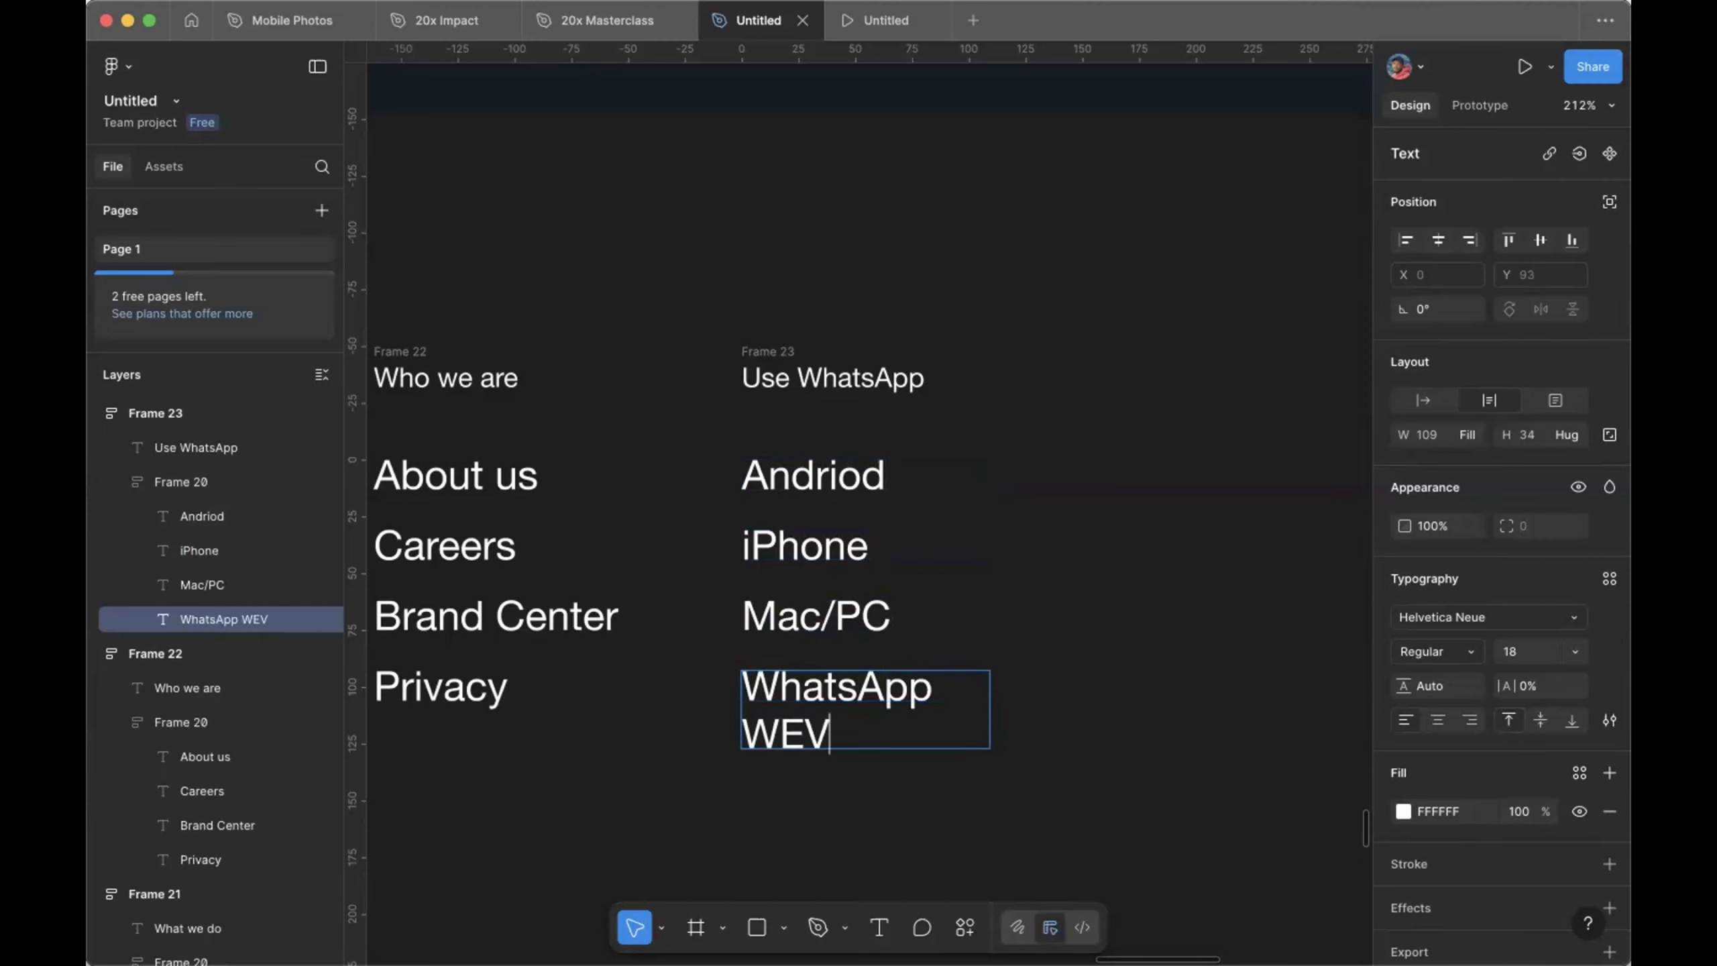
{"action": "key", "text": "BackSpace"}
{"action": "key", "text": "BackSpace"}
{"action": "type", "text": "eb"}
{"action": "key", "text": "Escape"}
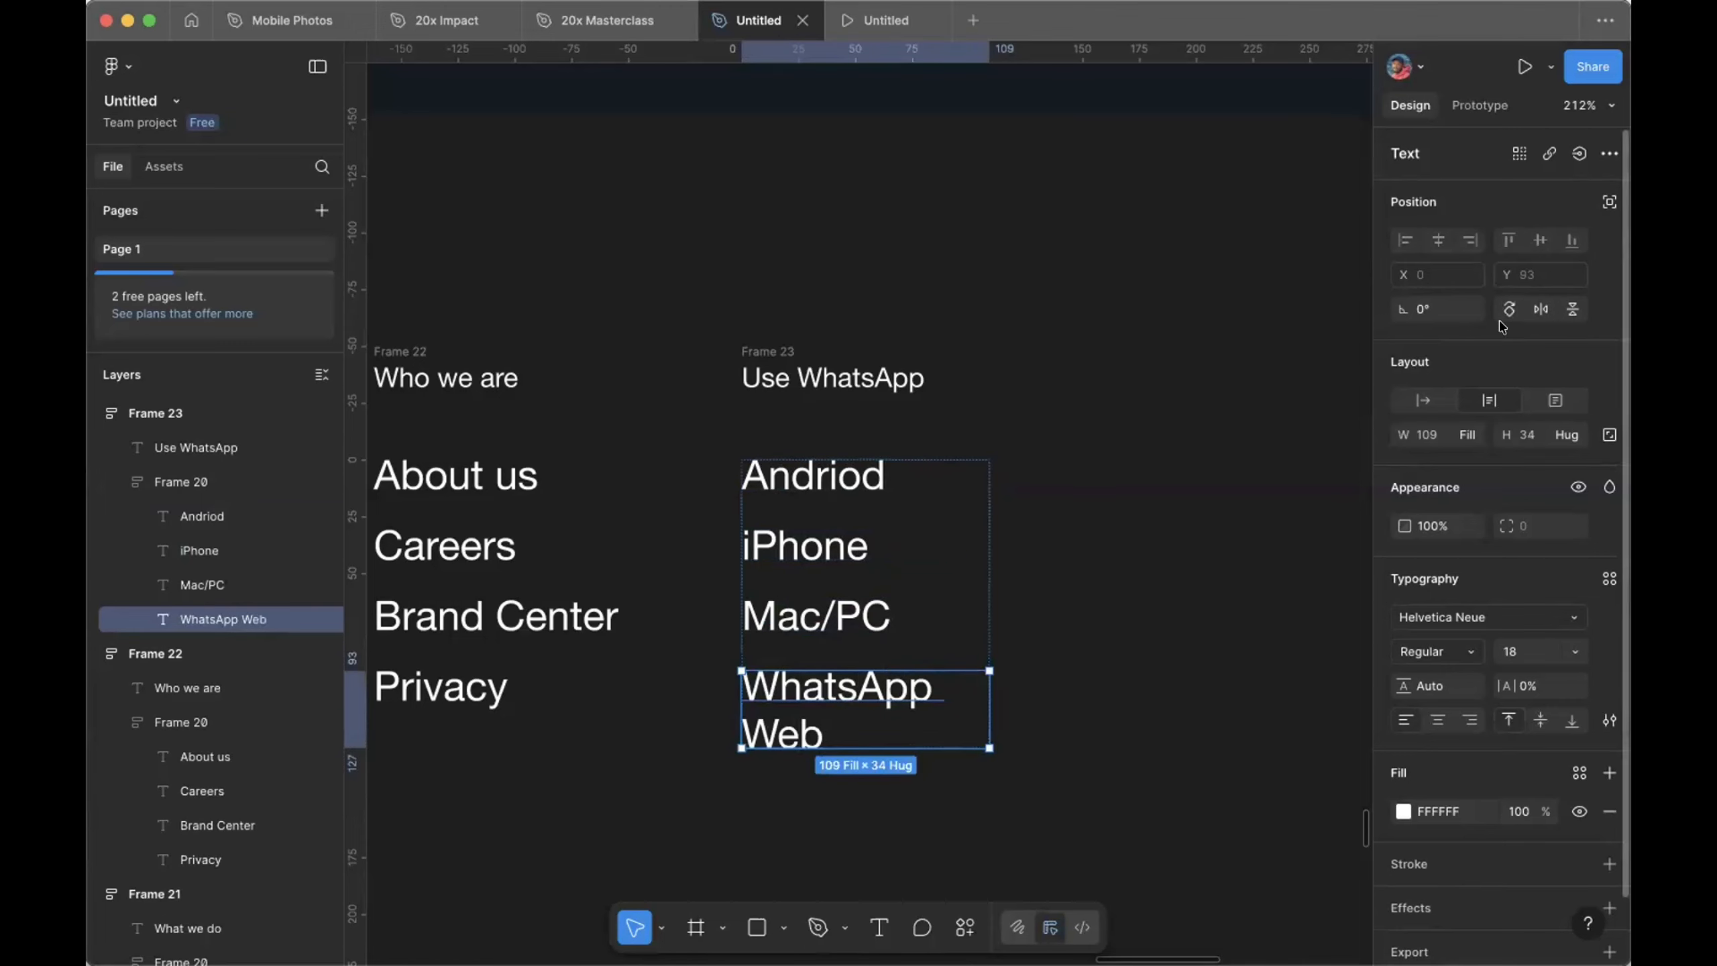
{"action": "left_click", "coordinate": [1423, 399]}
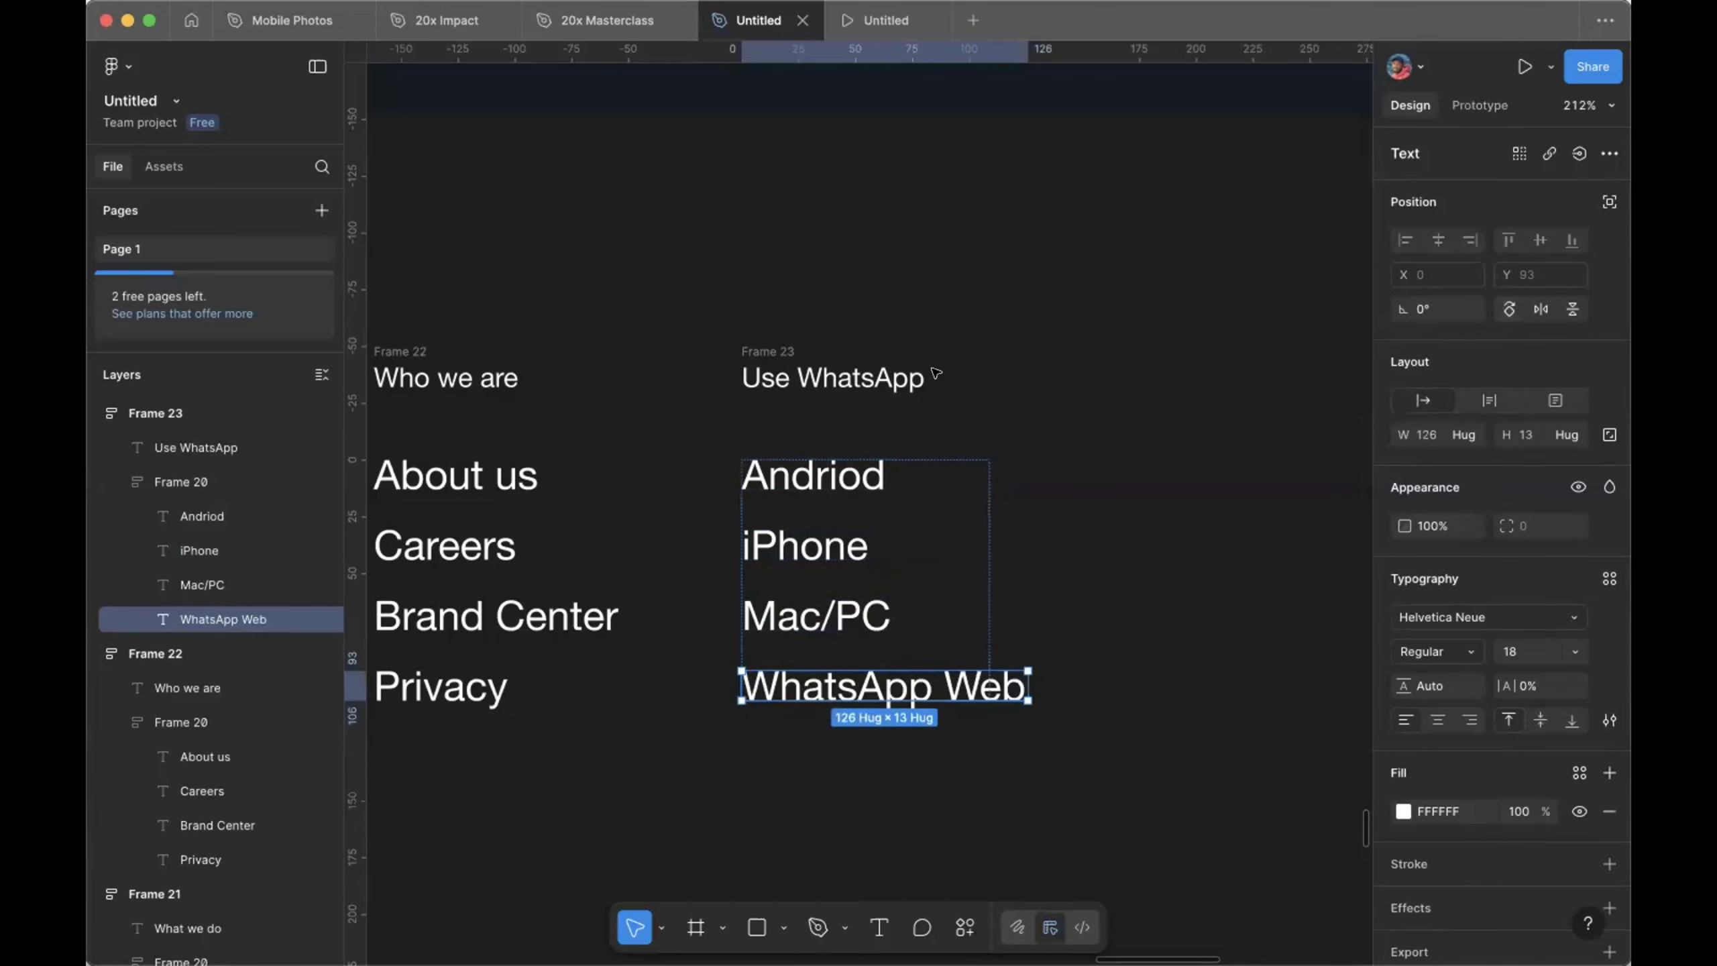
Step: Make the width of the "Use WhatsApp" column's list of links hug its contents
{"action": "left_click", "coordinate": [805, 352]}
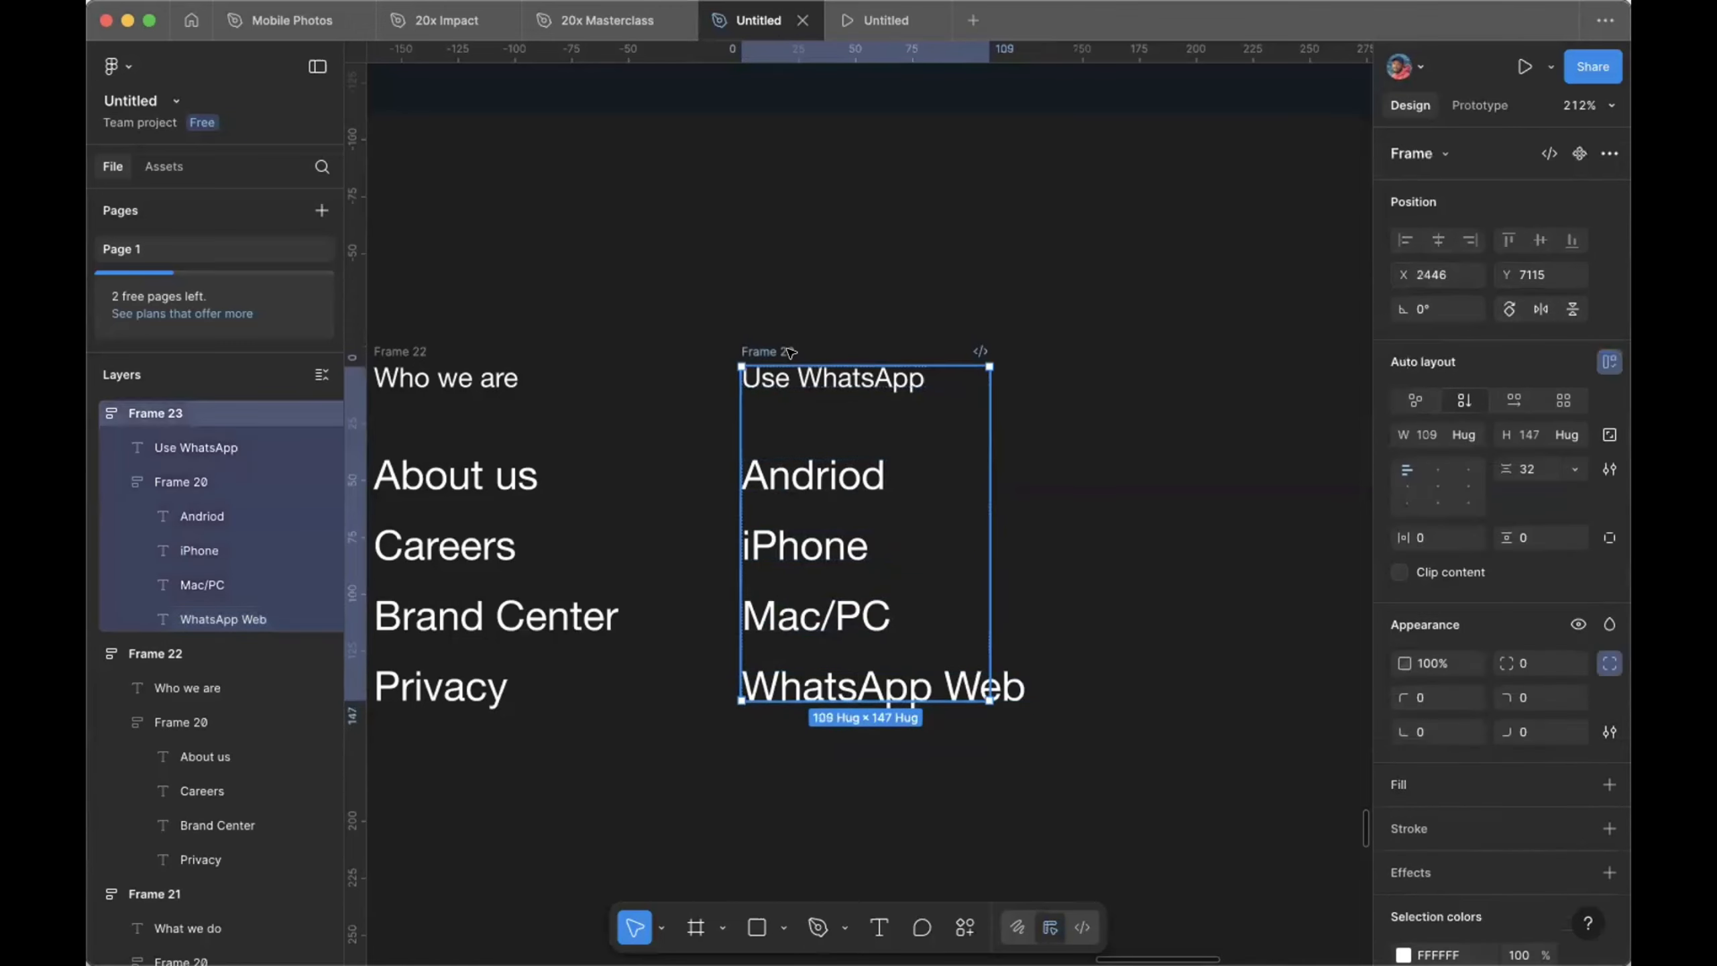
{"action": "left_click", "coordinate": [898, 477]}
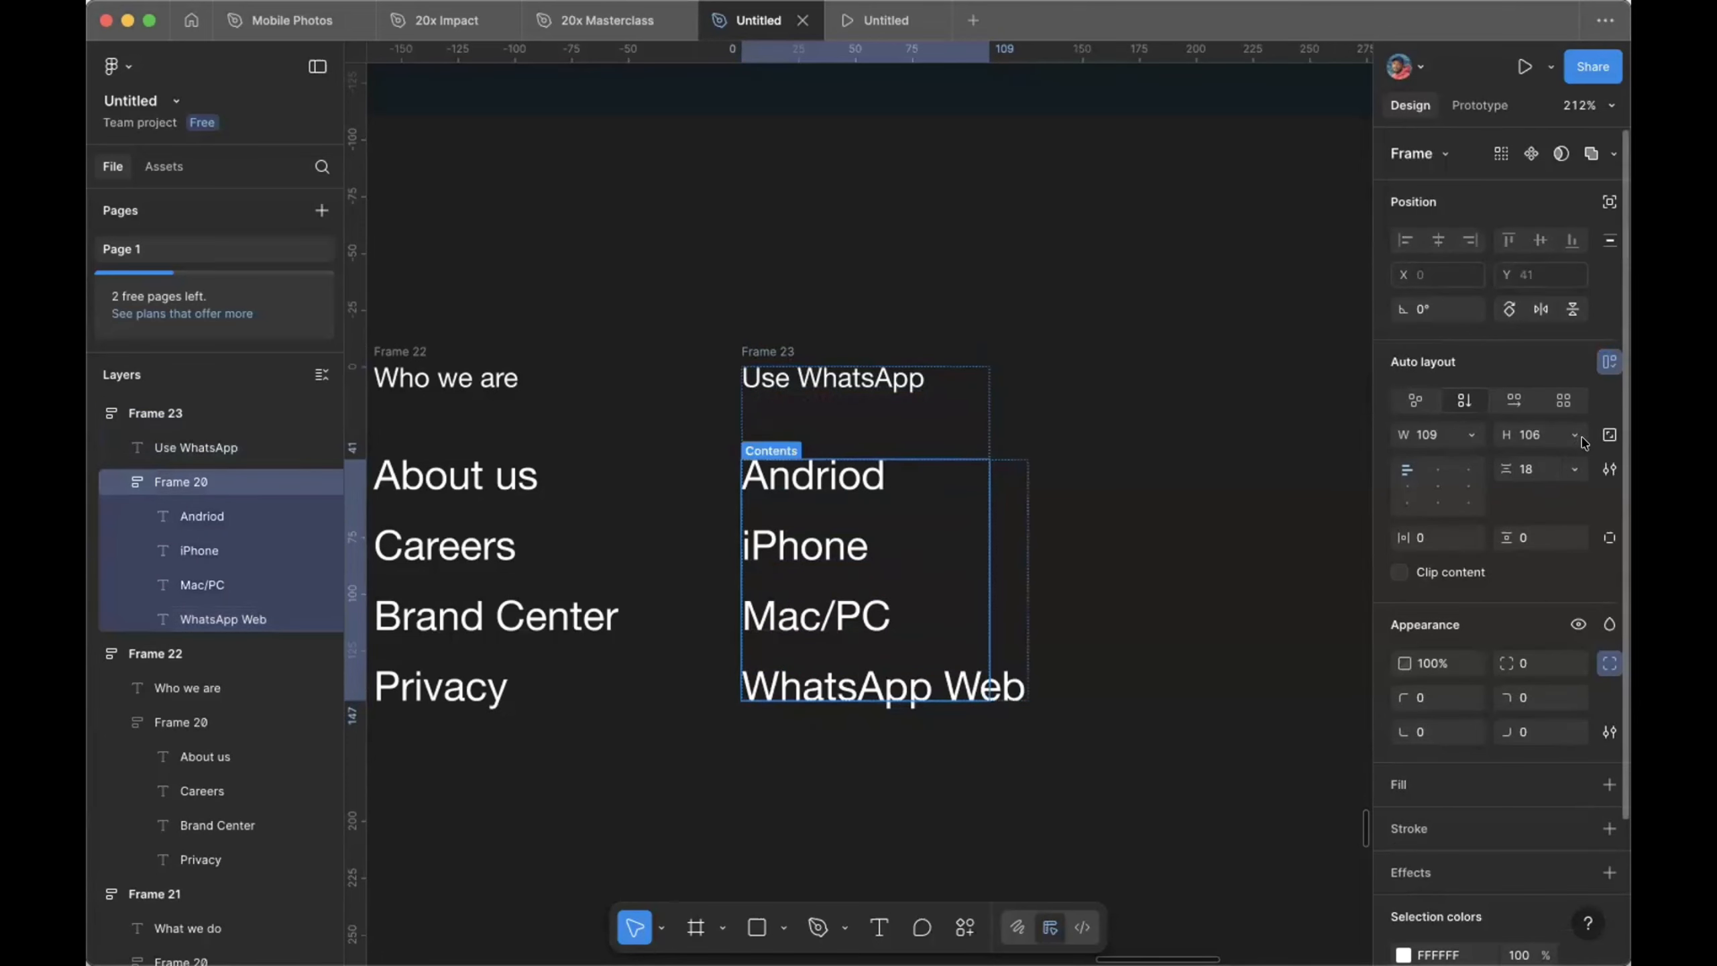
{"action": "left_click", "coordinate": [1470, 433]}
{"action": "left_click", "coordinate": [1392, 456]}
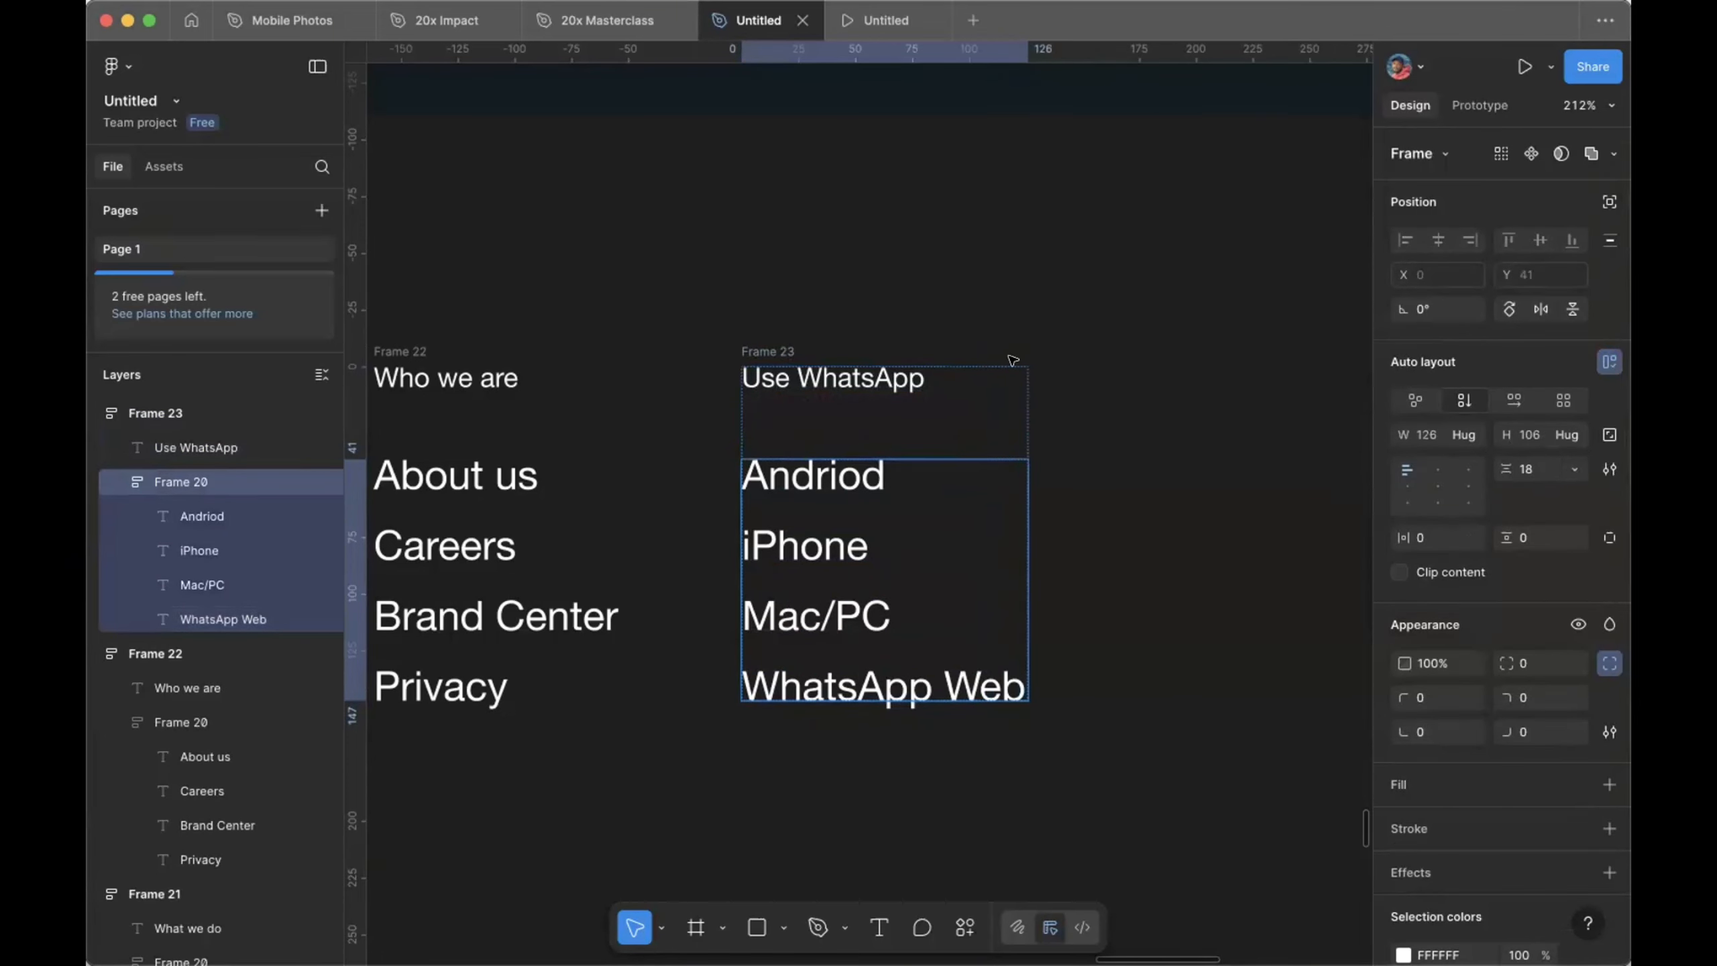
Step: Correct the spelling of the first link in the "Use WhatsApp" column to "Android"
{"action": "double_click", "coordinate": [845, 475]}
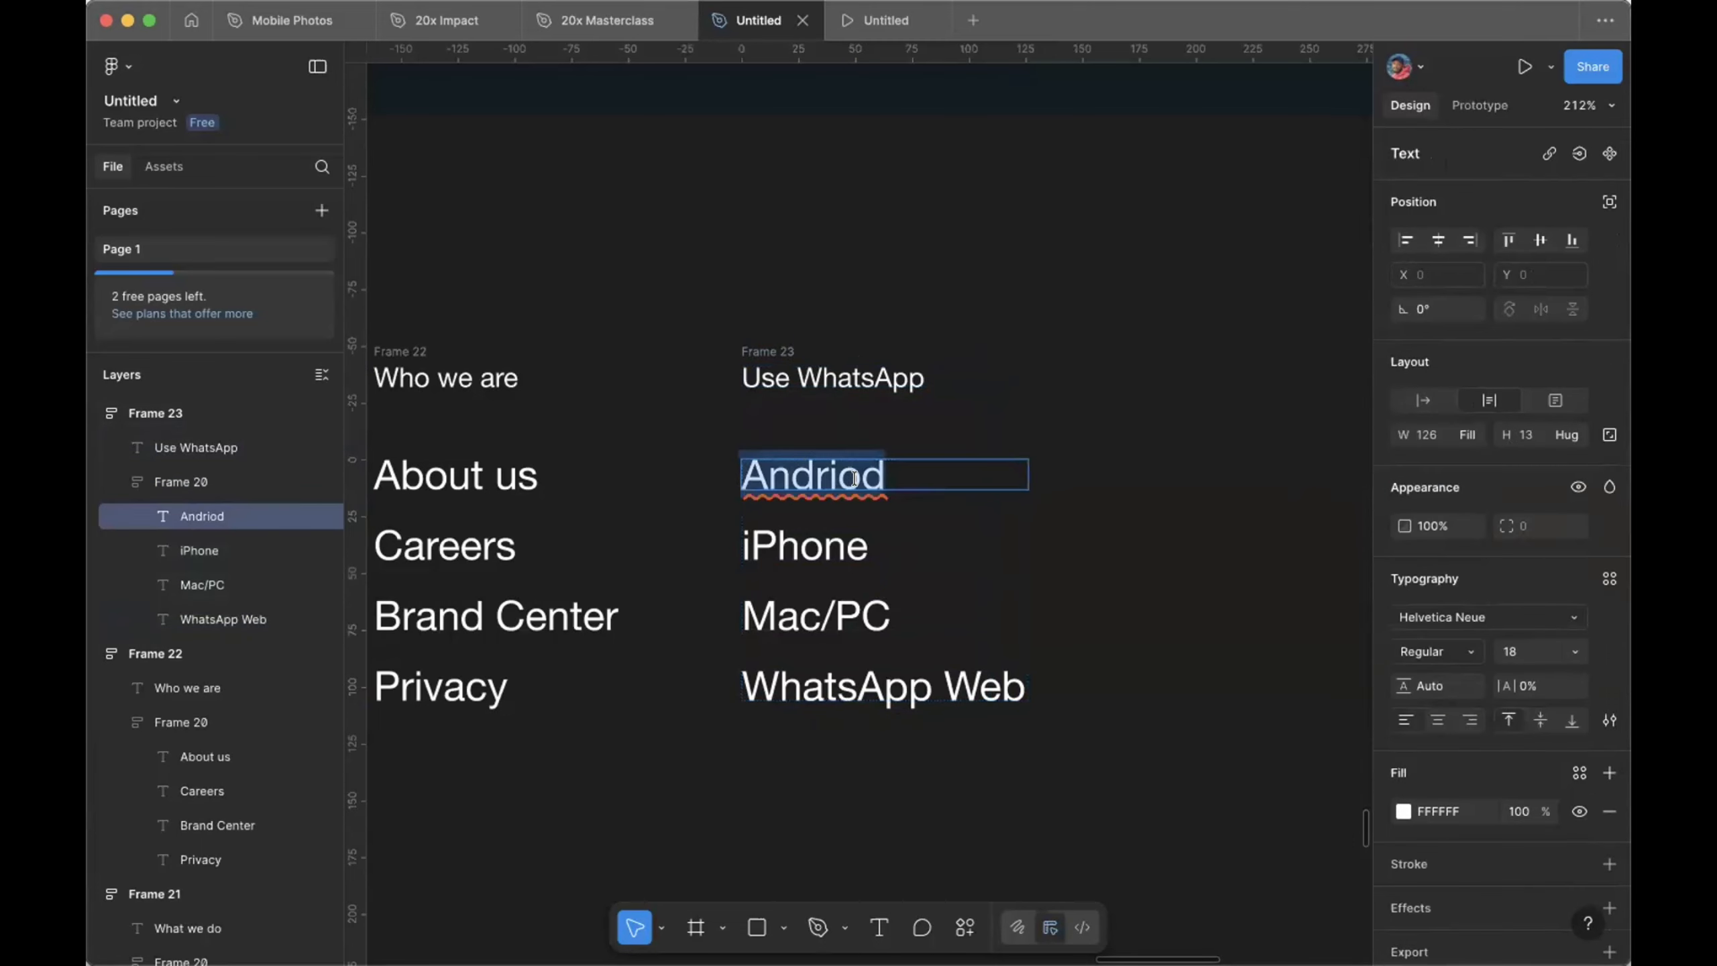
{"action": "left_click", "coordinate": [858, 475]}
{"action": "key", "text": "BackSpace"}
{"action": "key", "text": "BackSpace"}
{"action": "type", "text": "oi"}
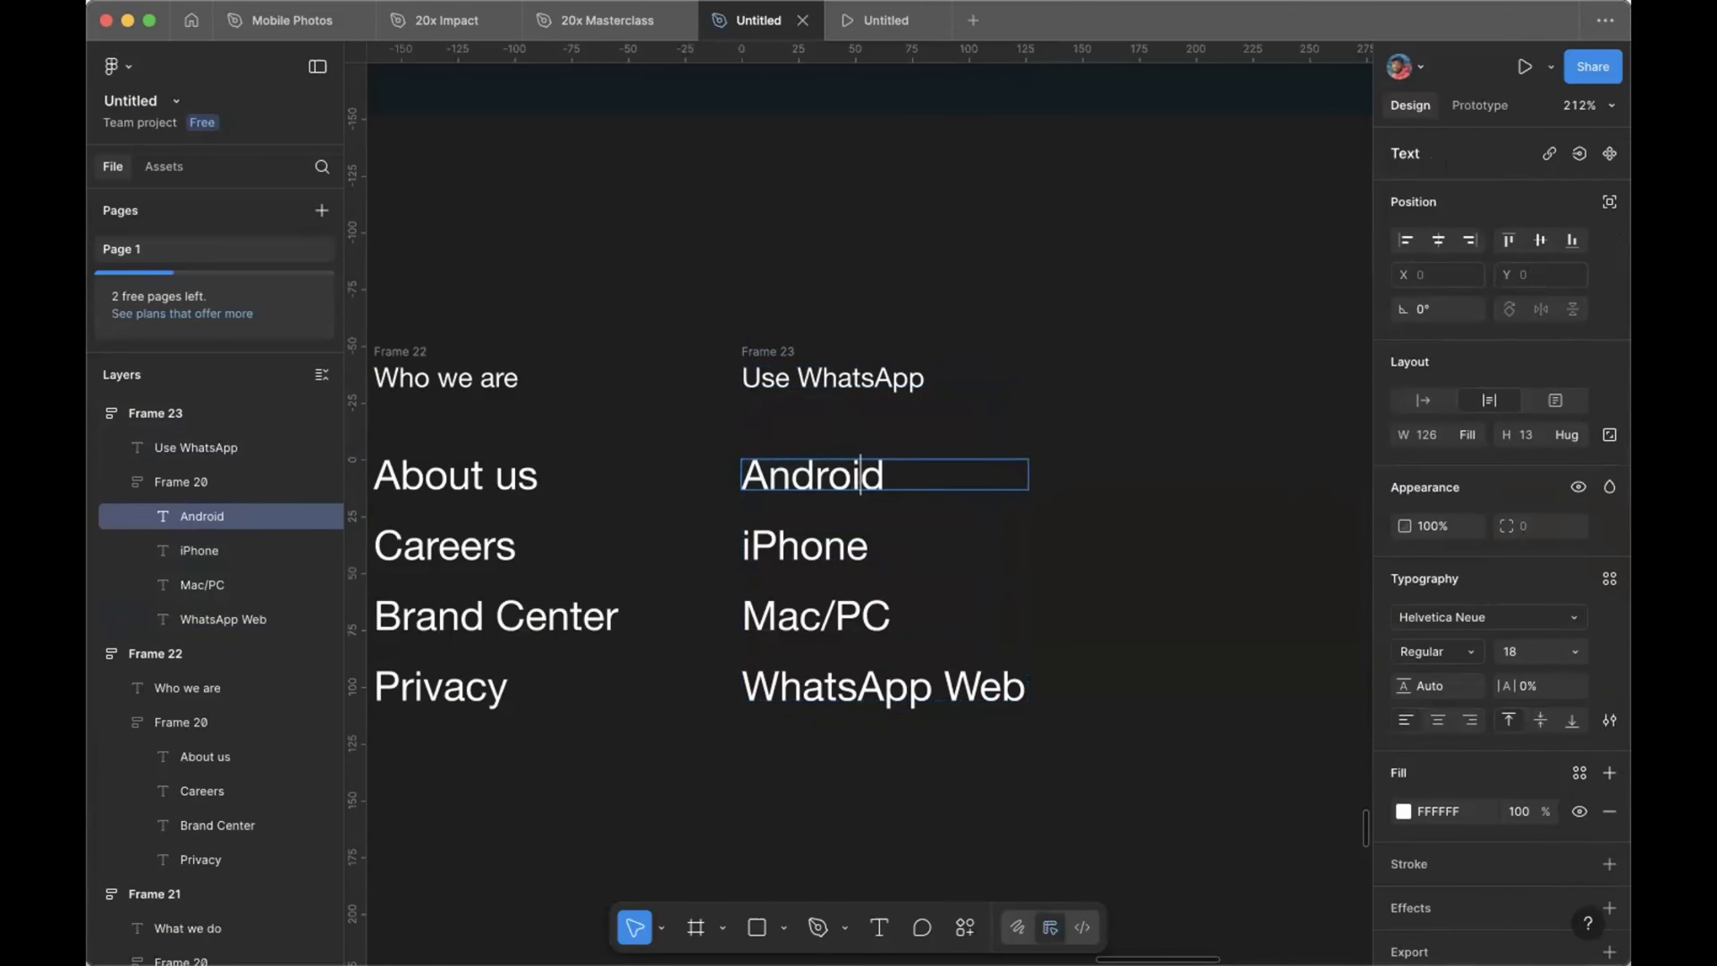
{"action": "key", "text": "Escape"}
Step: Duplicate the "Use WhatsApp" column and place the copy level with it, about 53 px to its right
{"action": "scroll", "coordinate": [891, 376], "scroll_direction": "down", "scroll_amount": 3}
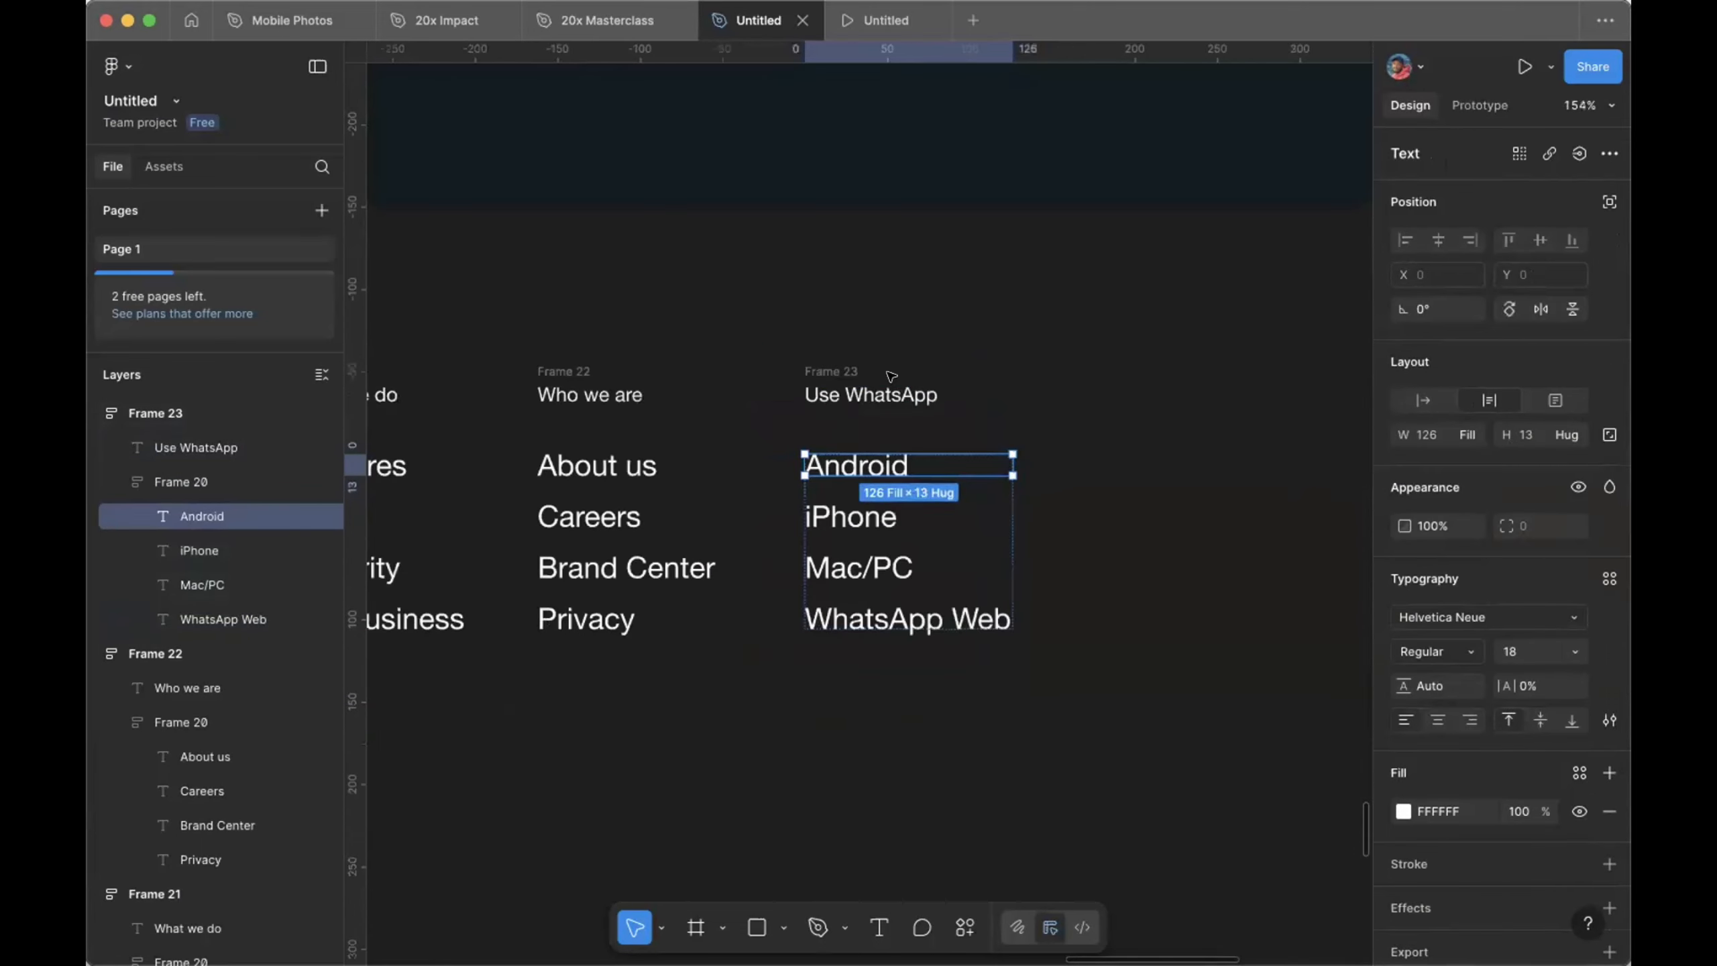
{"action": "left_click", "coordinate": [849, 370]}
{"action": "scroll", "coordinate": [849, 370], "scroll_direction": "down", "scroll_amount": 2}
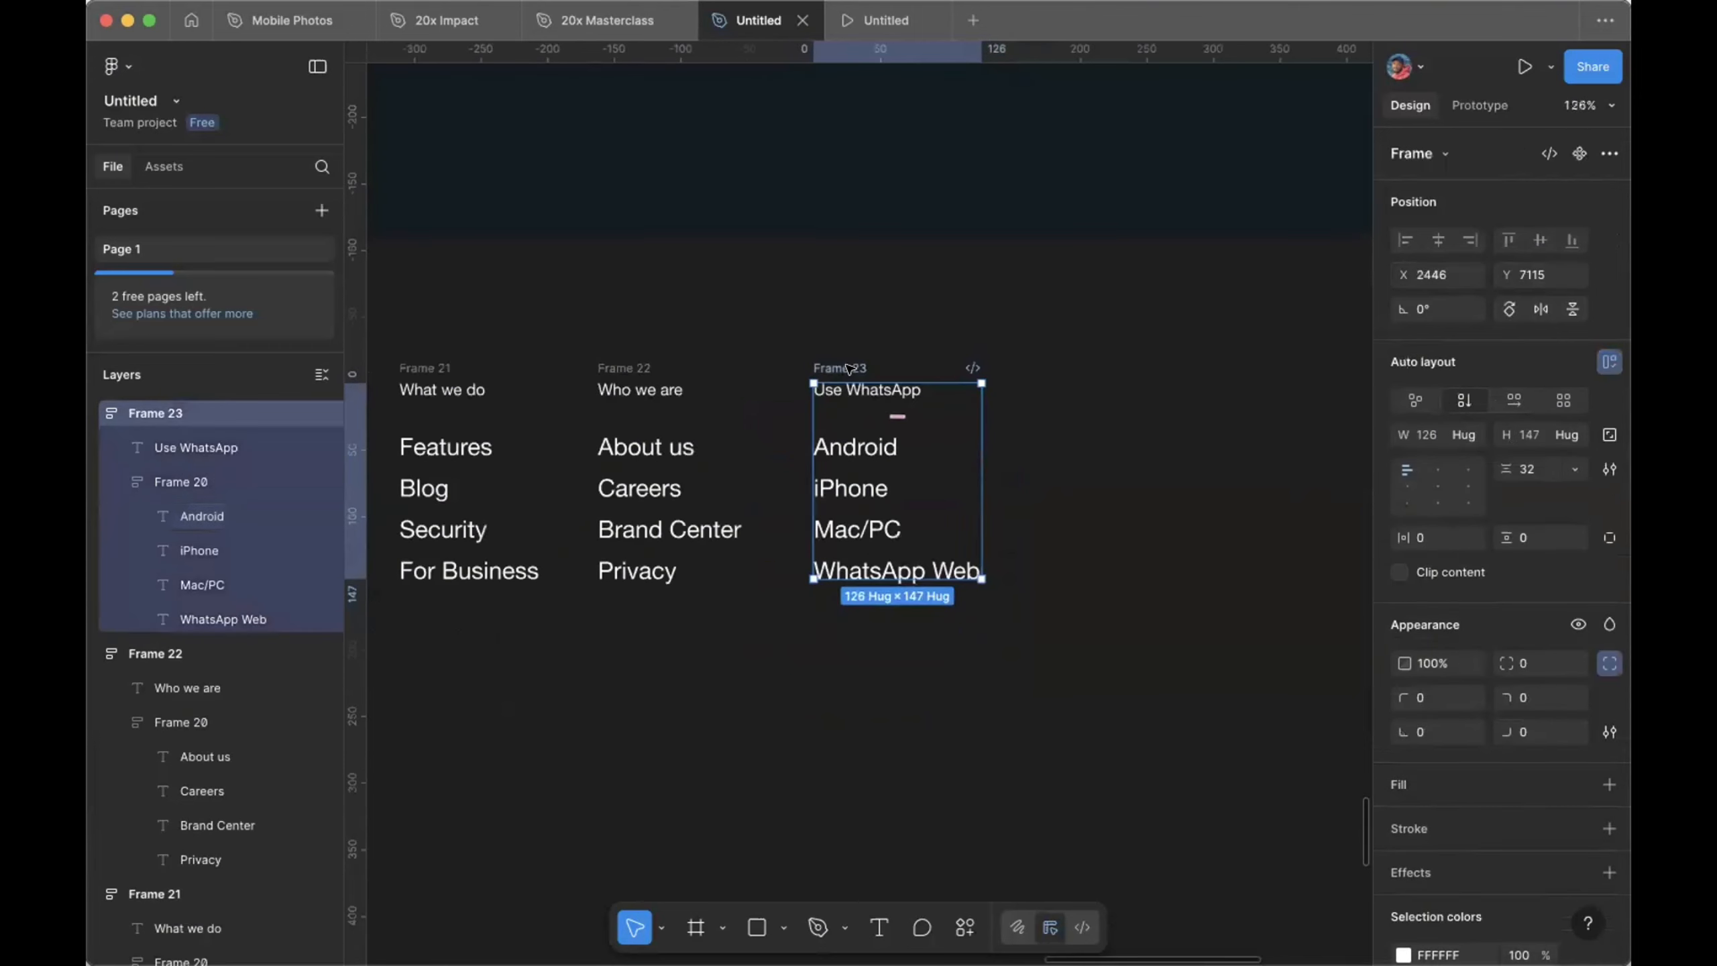
{"action": "left_click_drag", "start_coordinate": [849, 369], "coordinate": [1047, 384]}
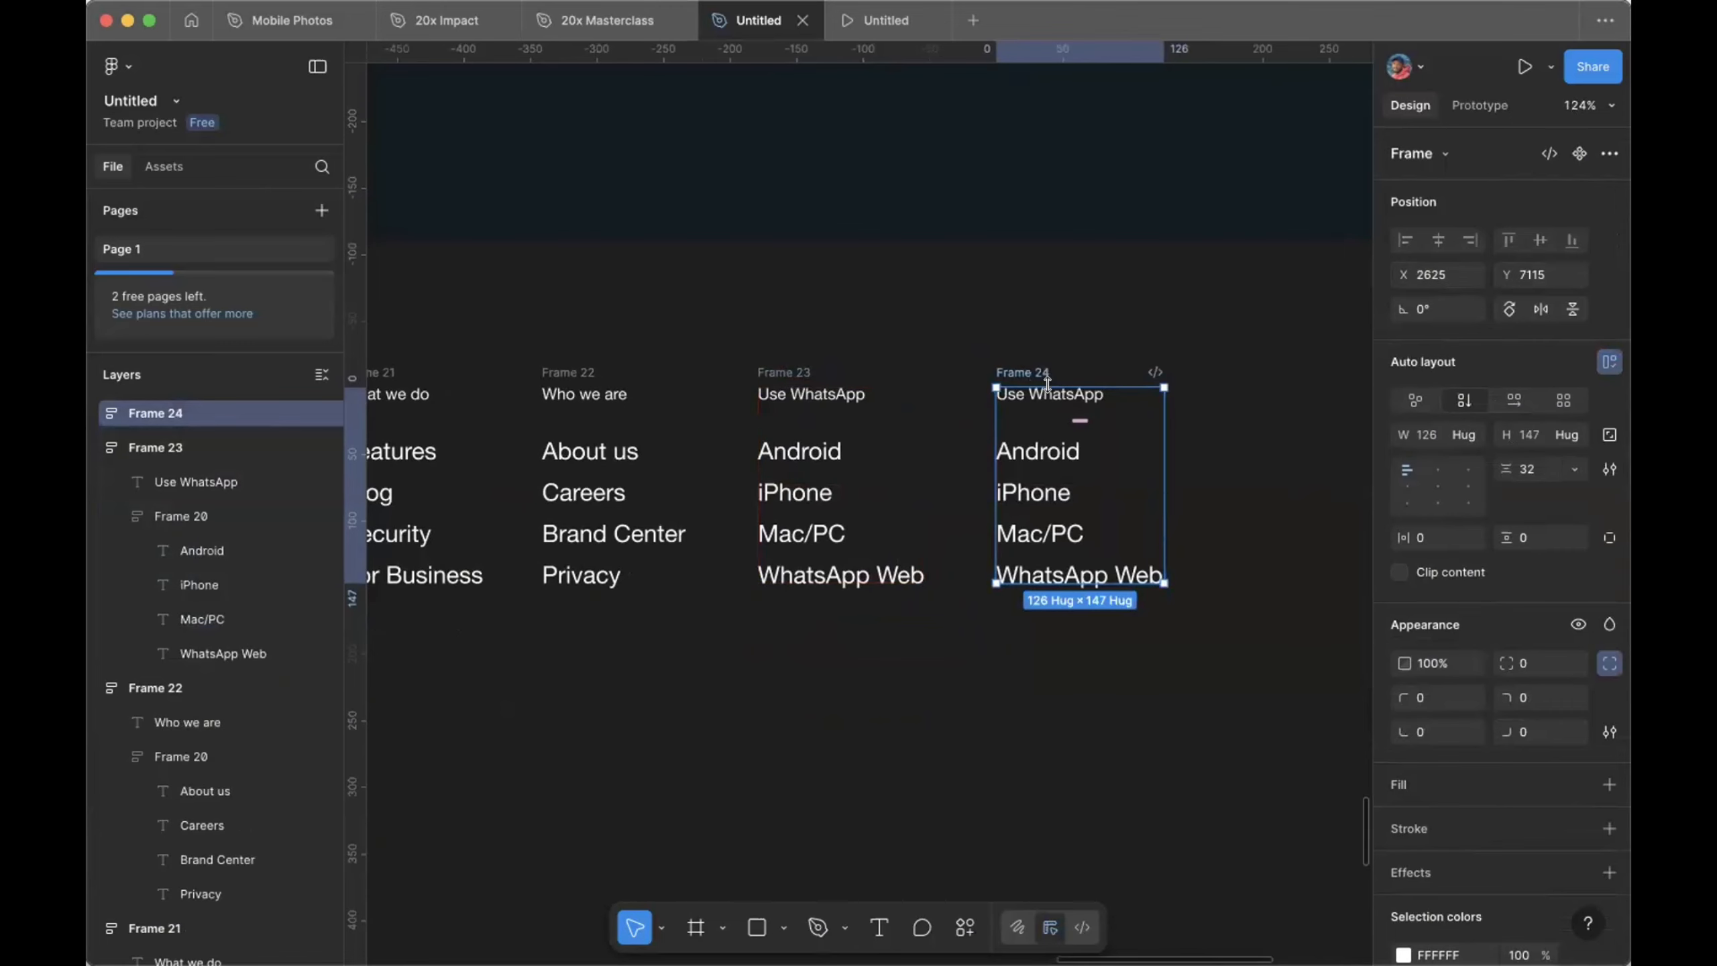
Step: Rewrite the fourth column's heading as "Need help?"
{"action": "scroll", "coordinate": [1047, 384], "scroll_direction": "up", "scroll_amount": 5}
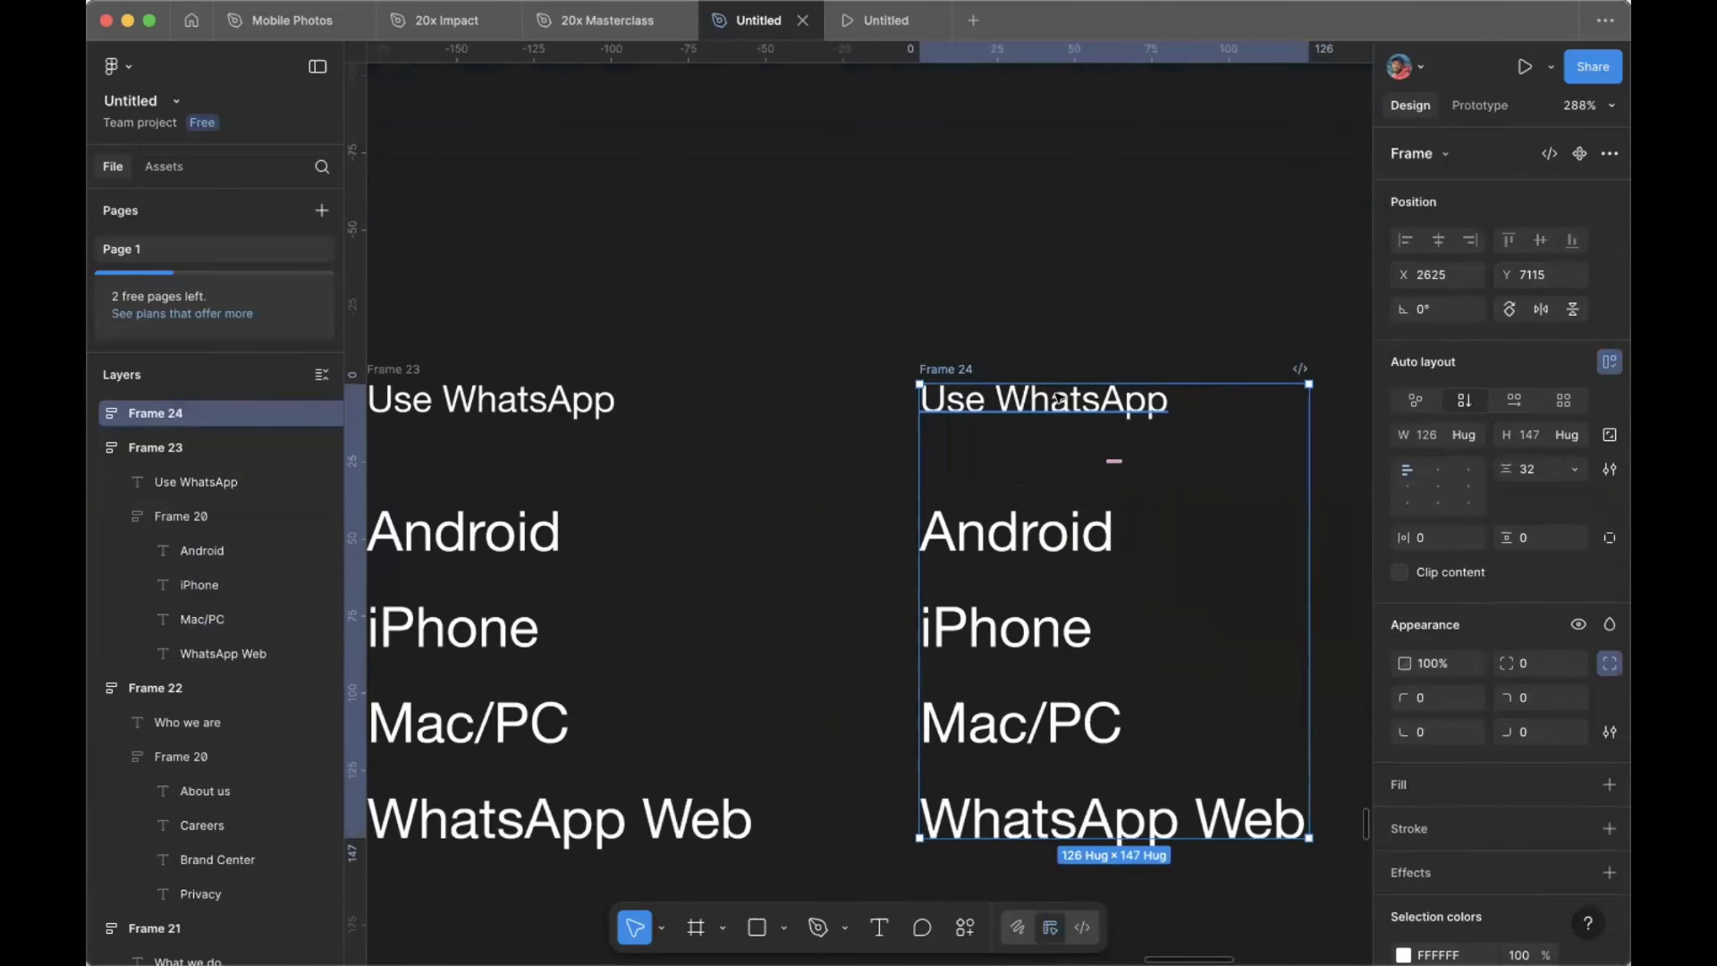
{"action": "double_click", "coordinate": [1057, 399]}
{"action": "type", "text": "Nee"}
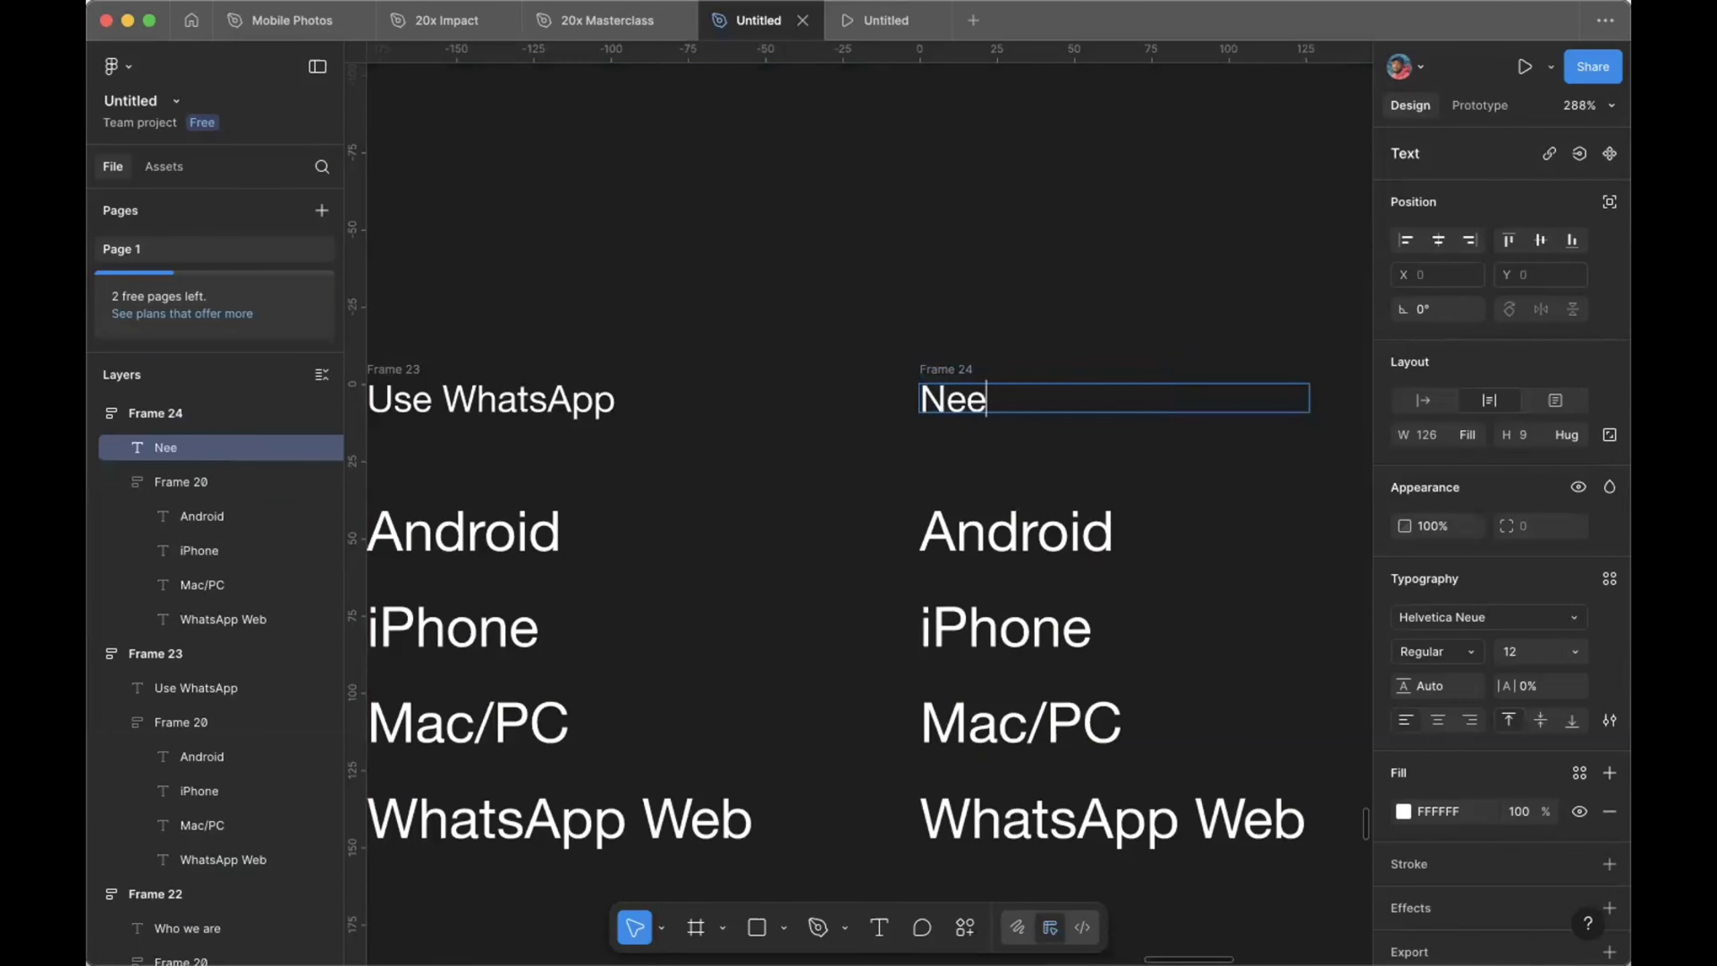
{"action": "type", "text": "d hel"}
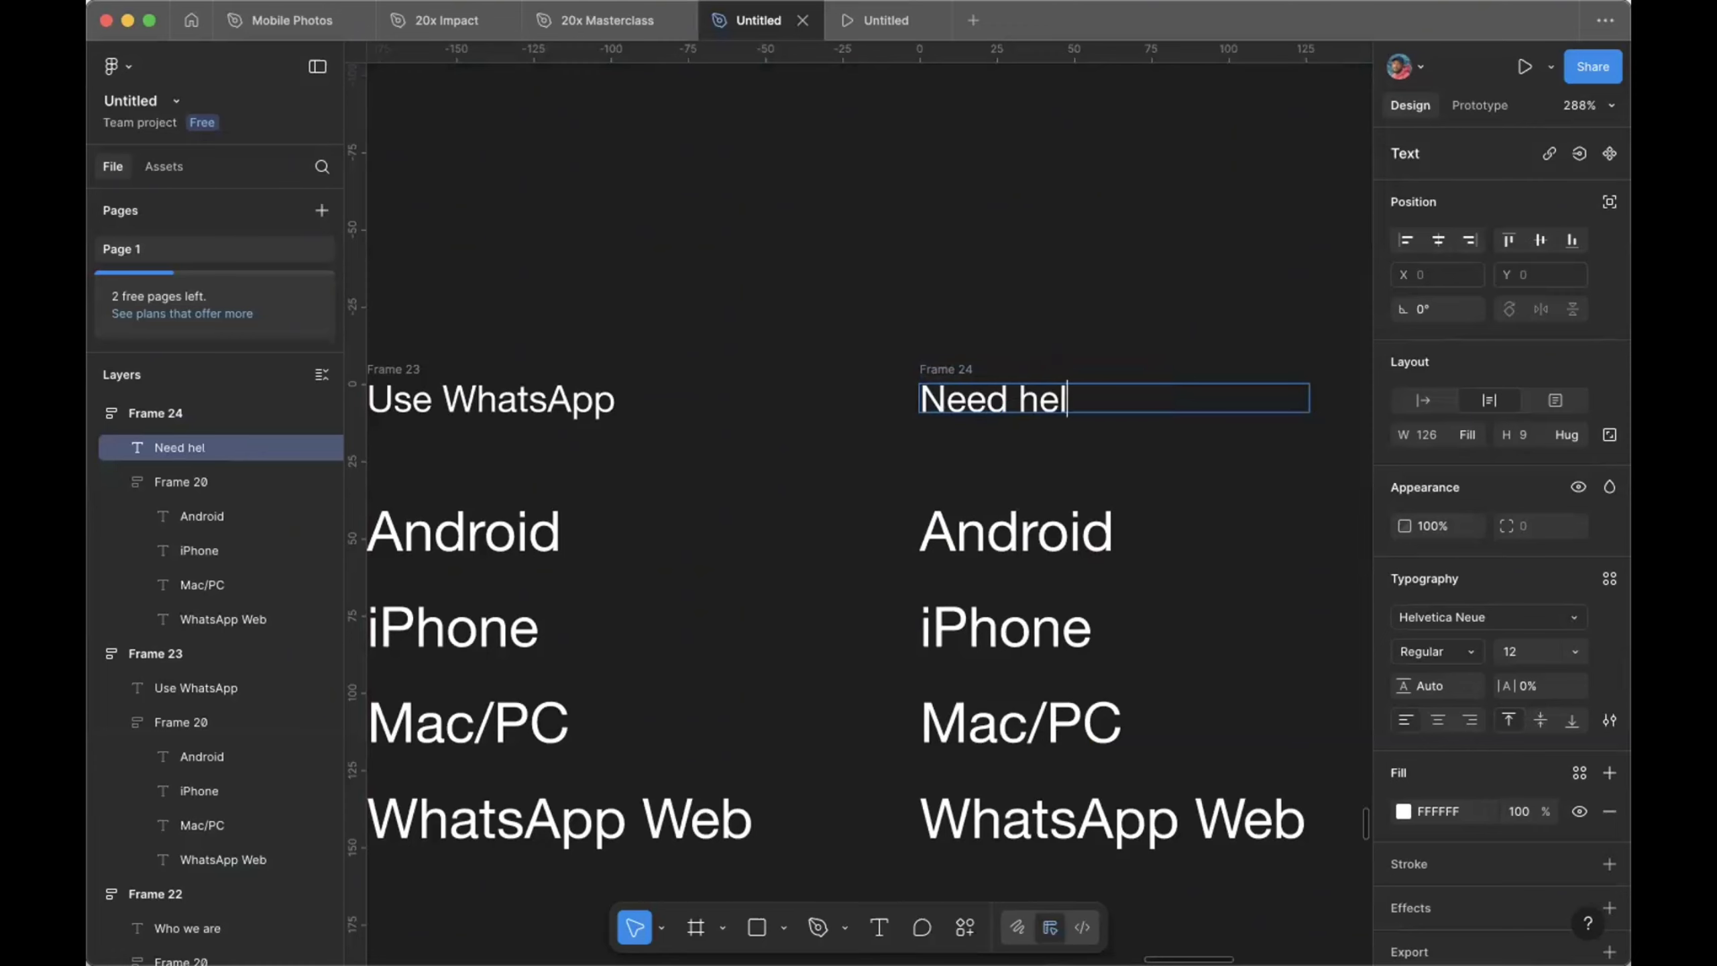
{"action": "type", "text": "p?"}
Step: Rewrite the "Android" link in the "Need help?" column as "Contact us"
{"action": "double_click", "coordinate": [1014, 528]}
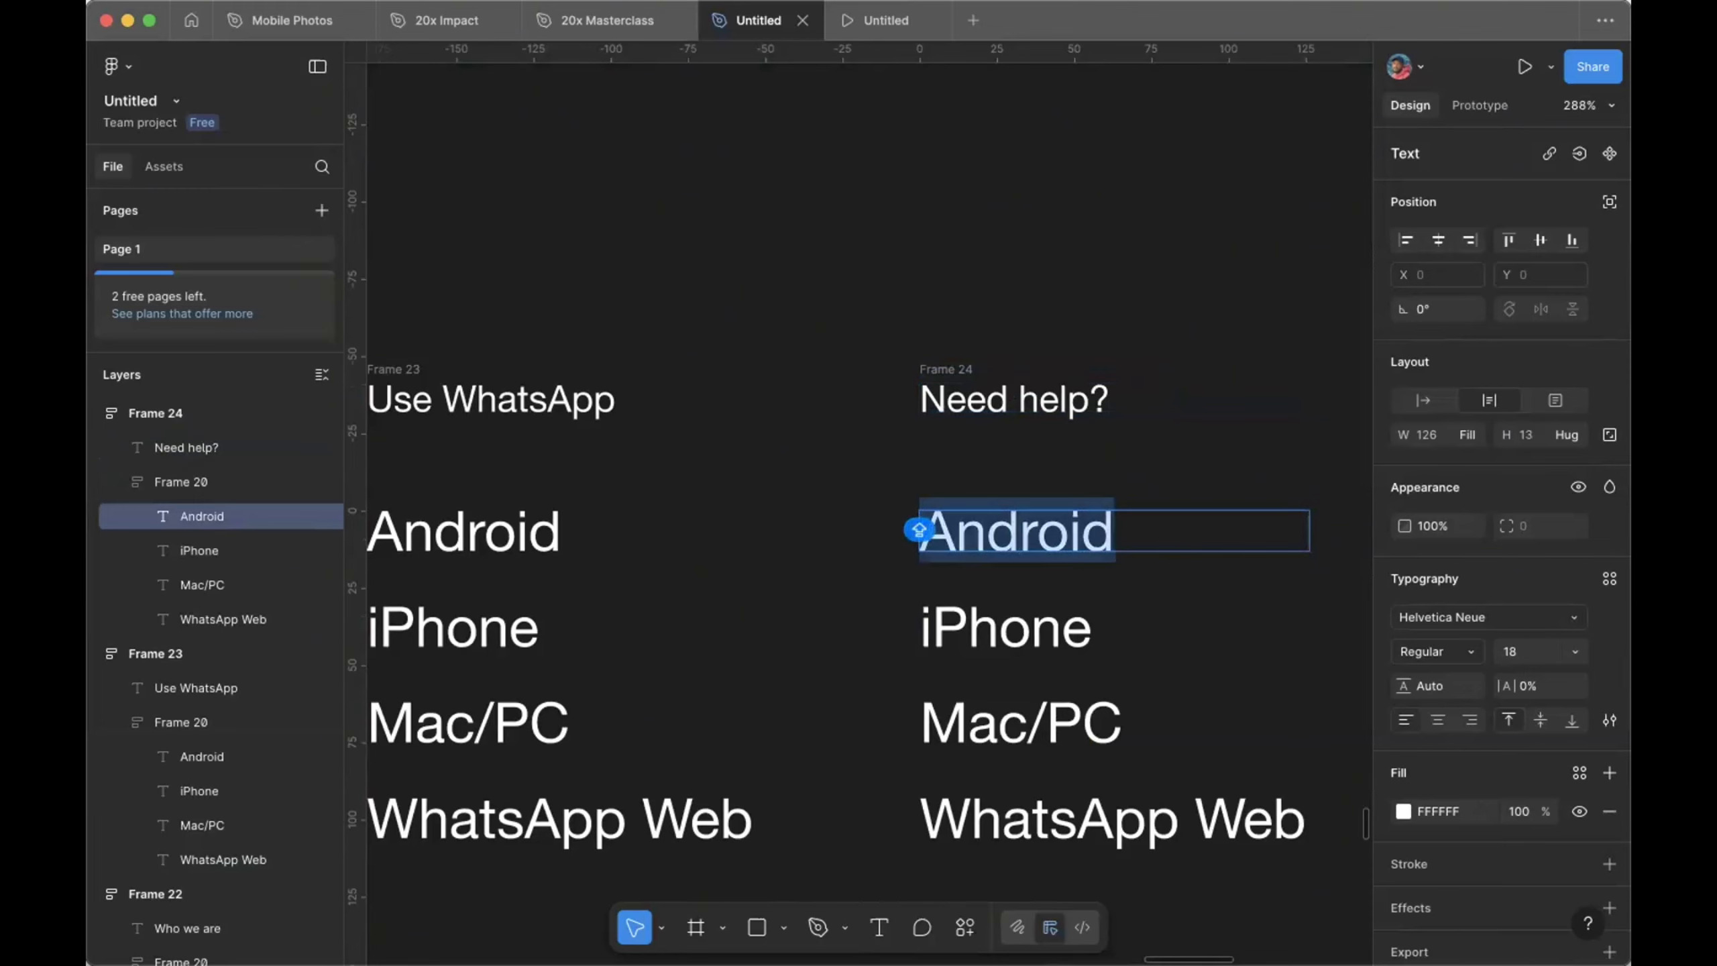
{"action": "type", "text": "V\\"}
{"action": "key", "text": "BackSpace"}
{"action": "key", "text": "BackSpace"}
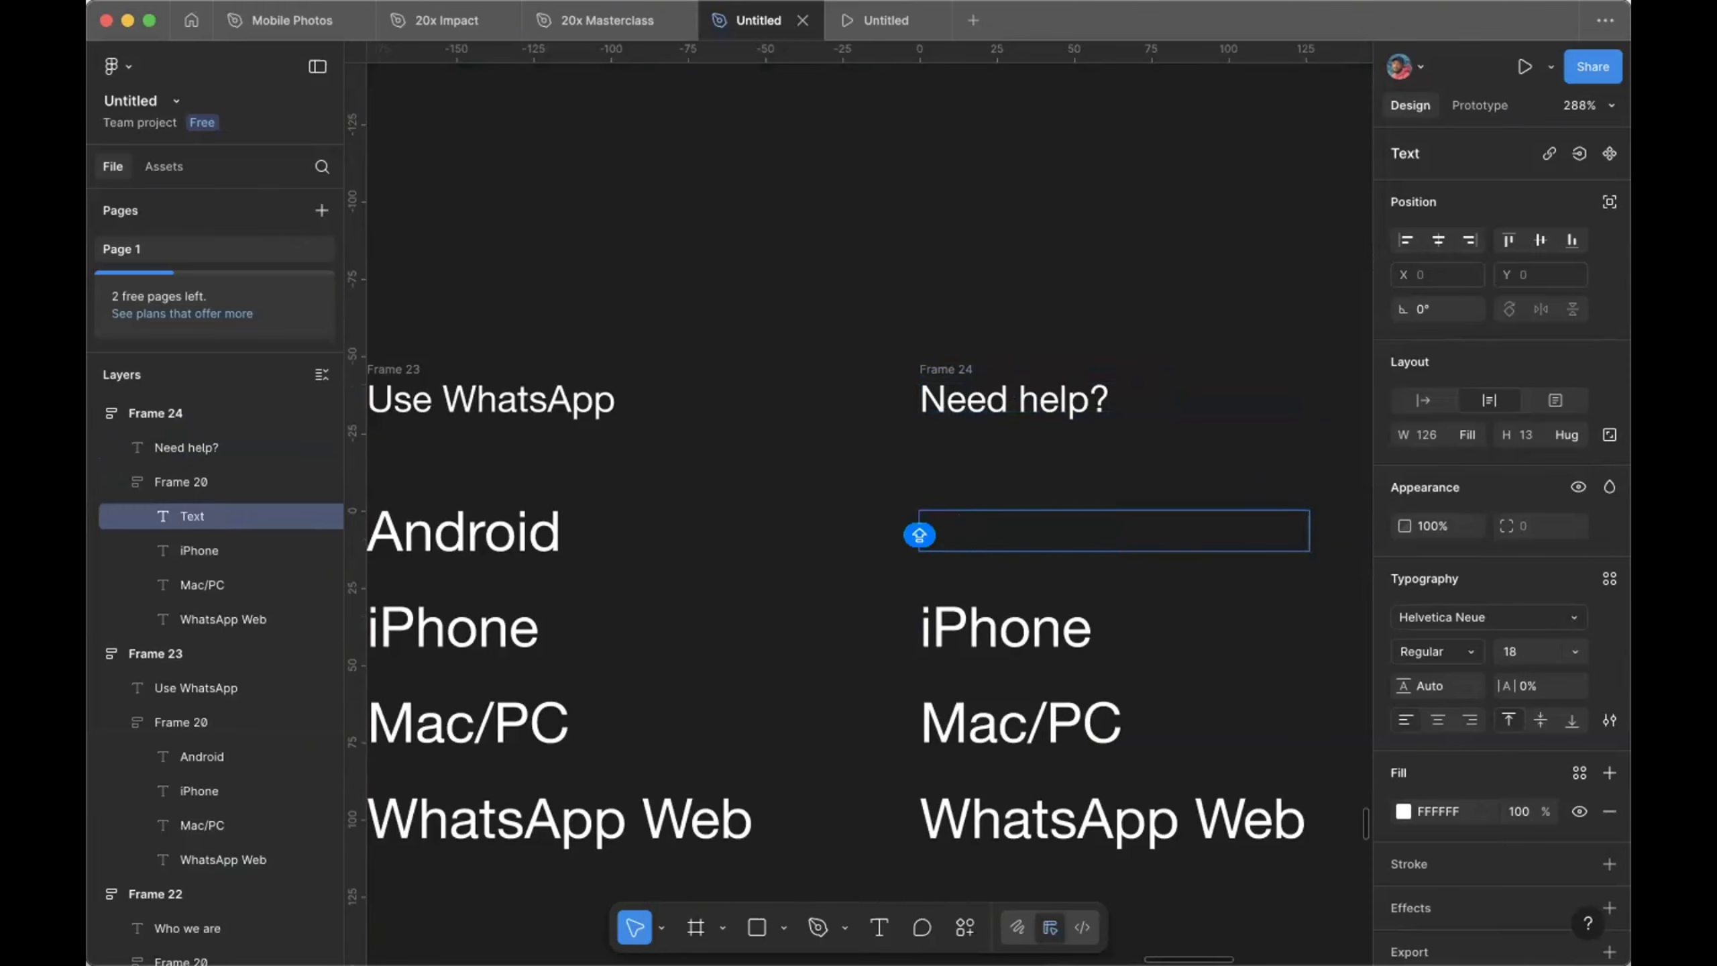
{"action": "type", "text": "Contact "}
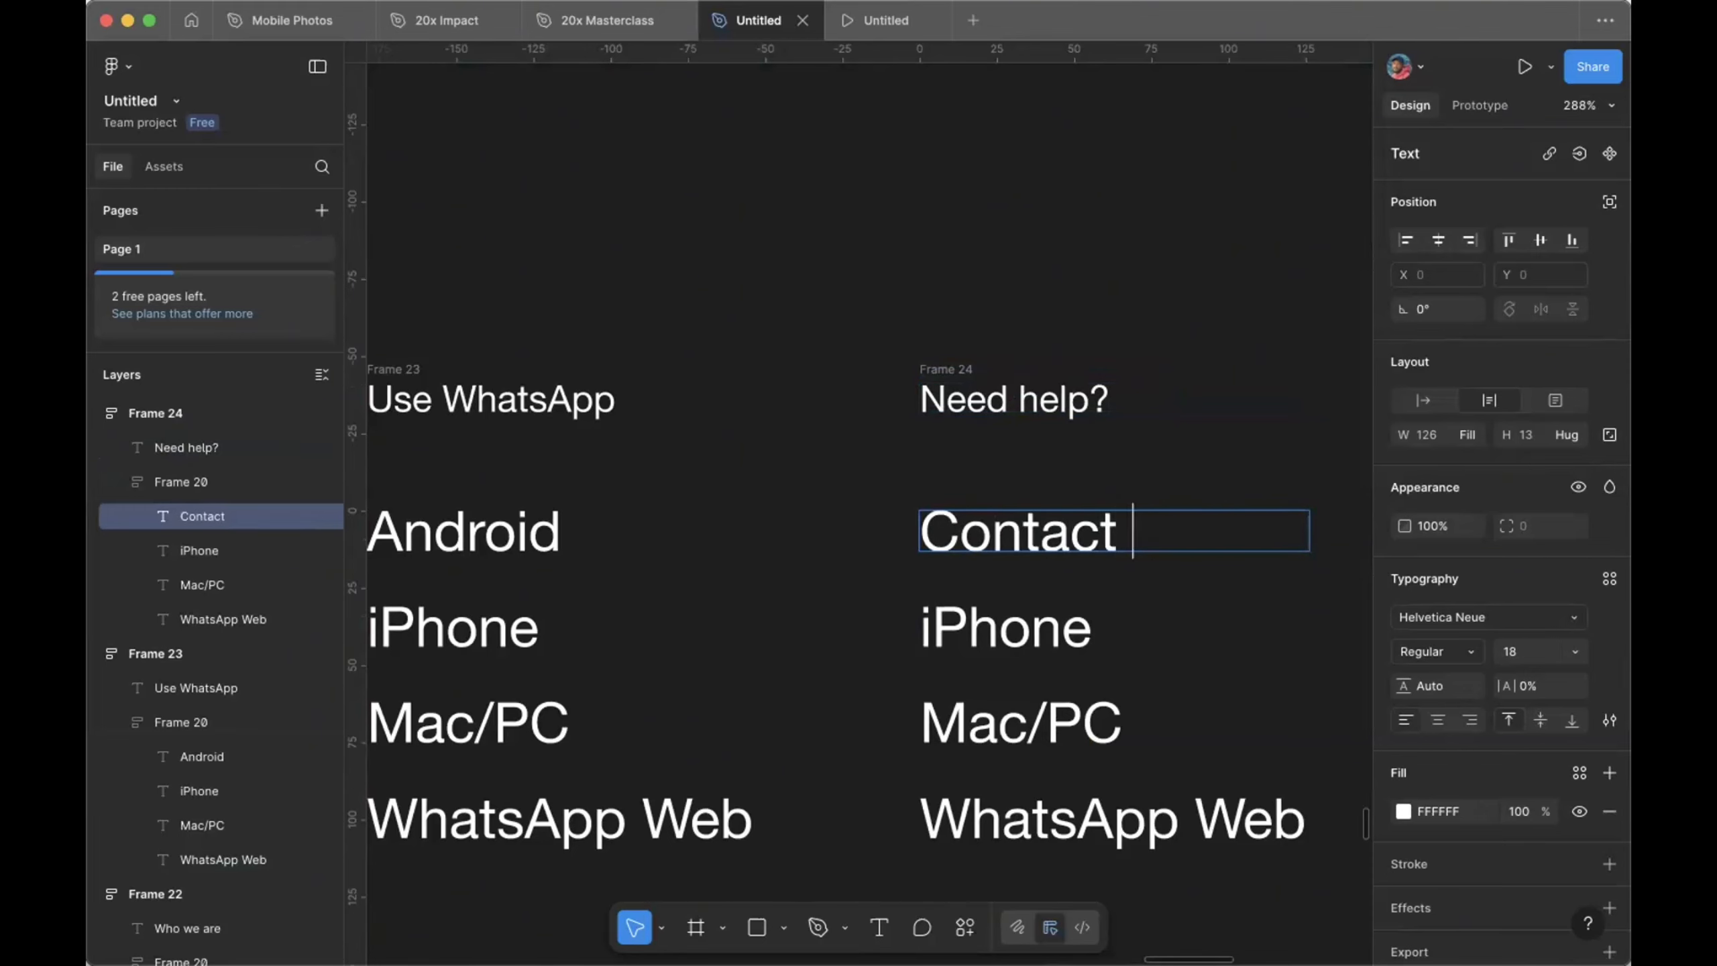
{"action": "type", "text": "us"}
Step: Rewrite the "iPhone" and "Mac/PC" links in the "Need help?" column as "Help Center" and "Apps"
{"action": "double_click", "coordinate": [988, 629]}
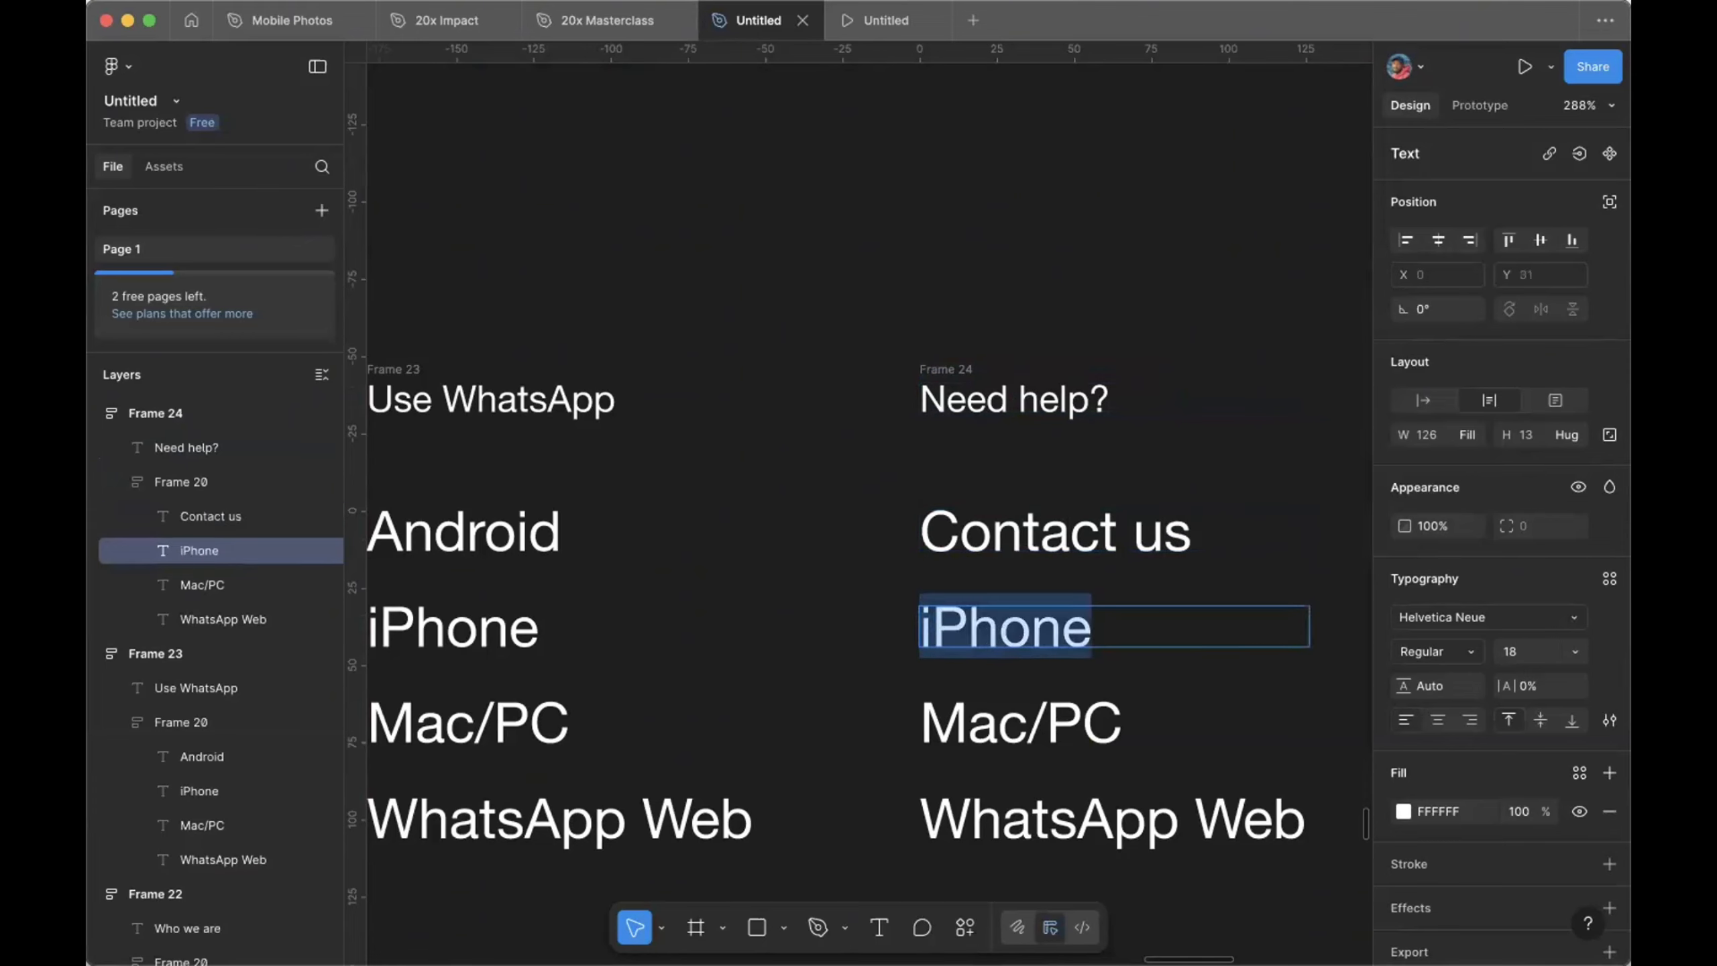
{"action": "type", "text": "Help Ce"}
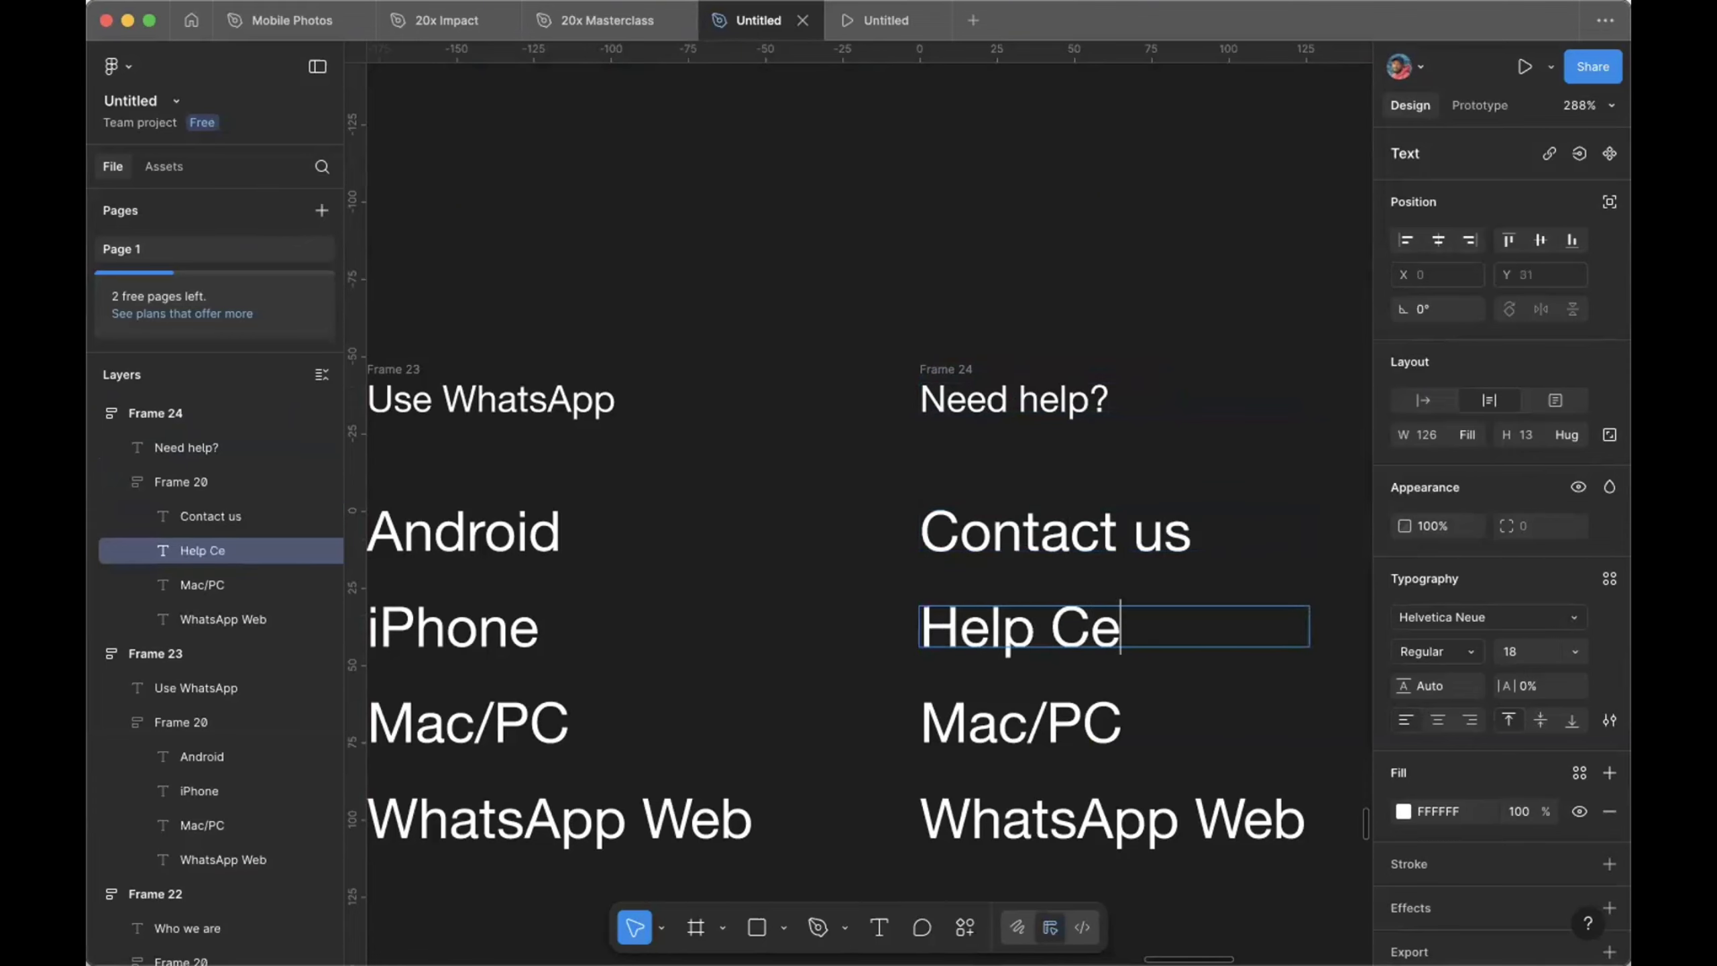
{"action": "type", "text": "nter"}
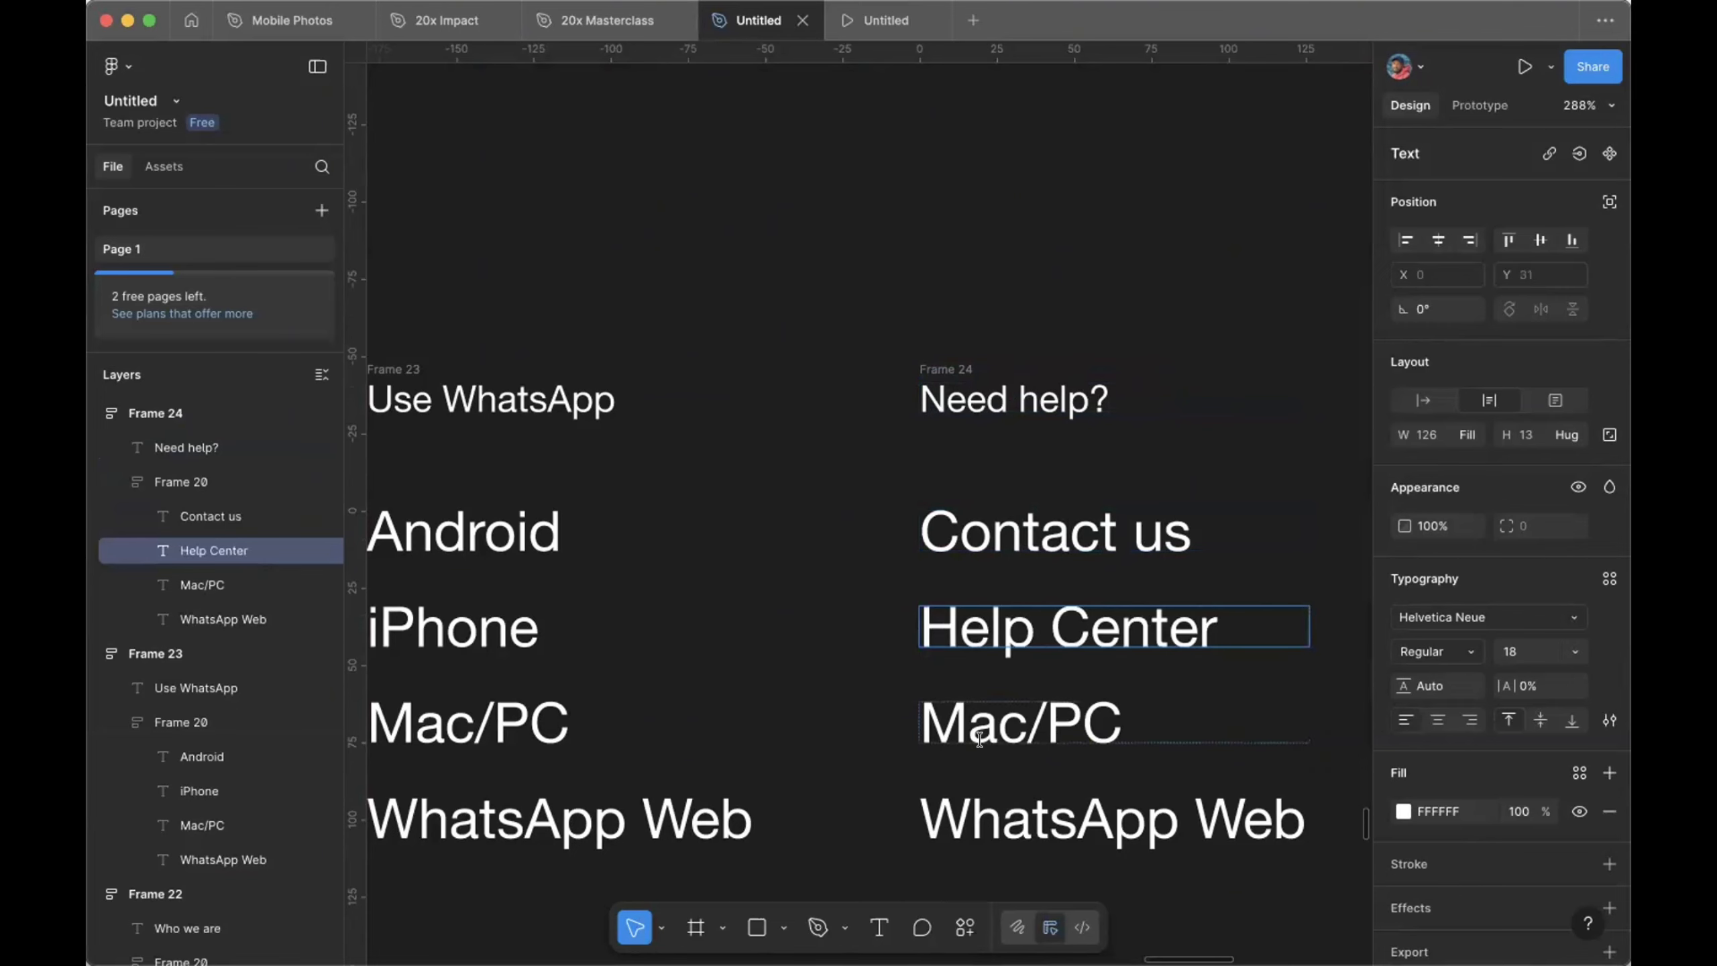
{"action": "left_click", "coordinate": [979, 735]}
{"action": "double_click", "coordinate": [980, 731]}
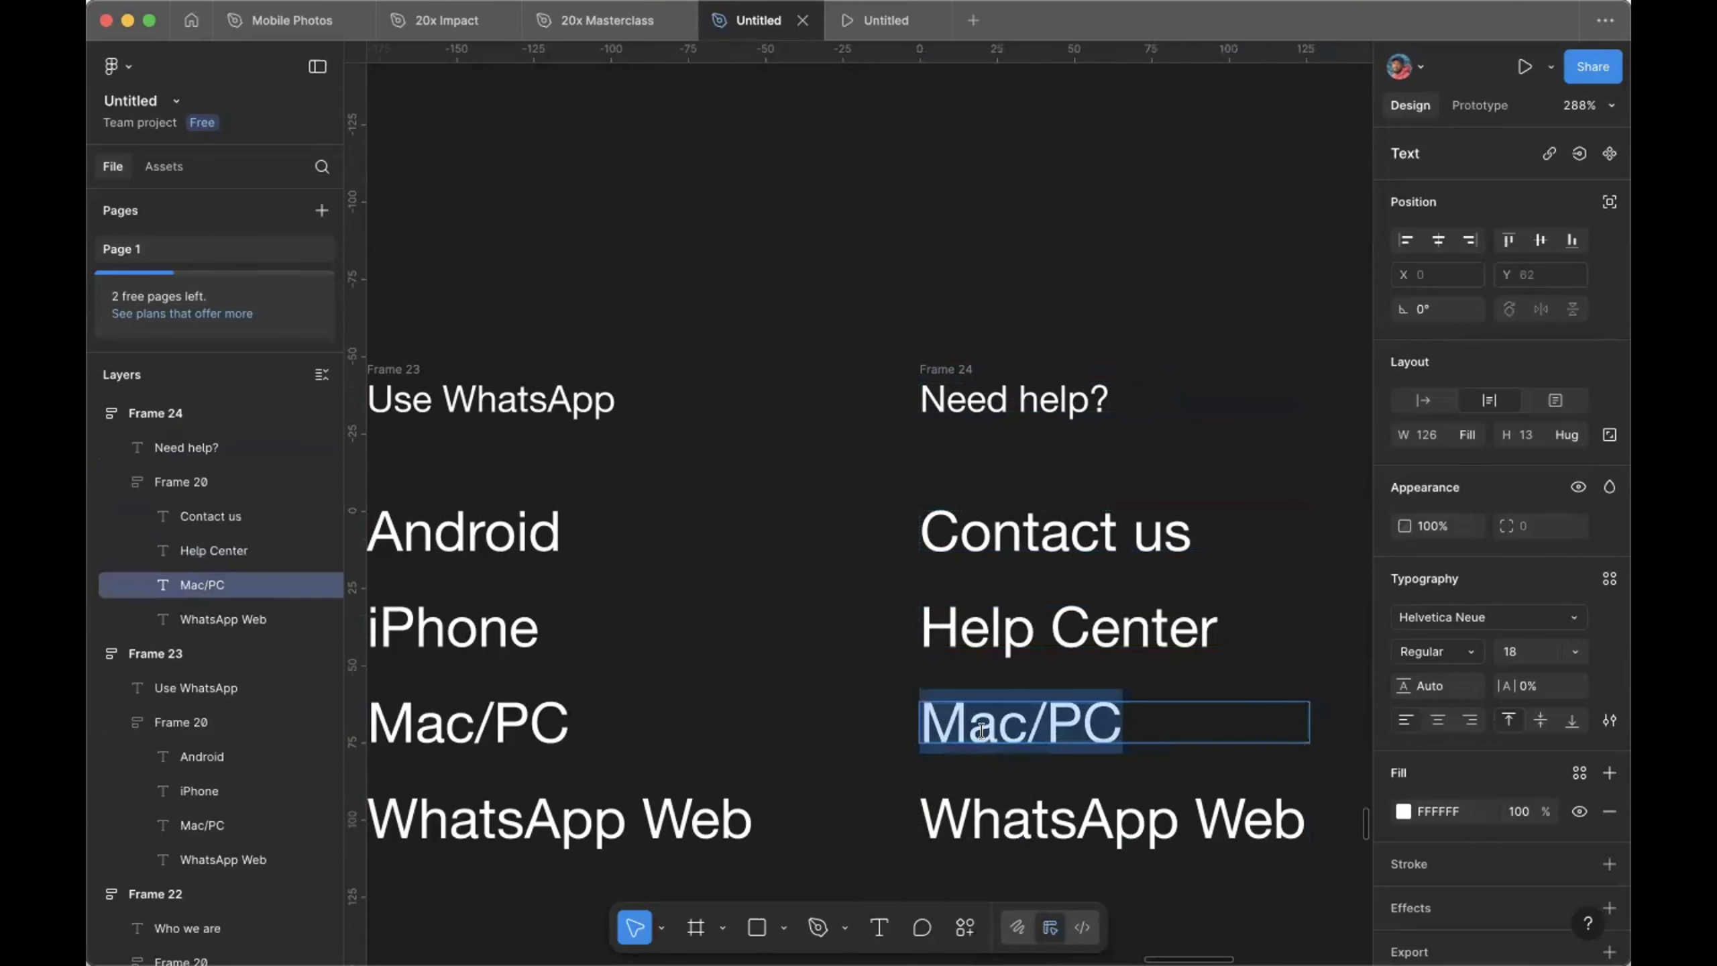
{"action": "type", "text": "Apps"}
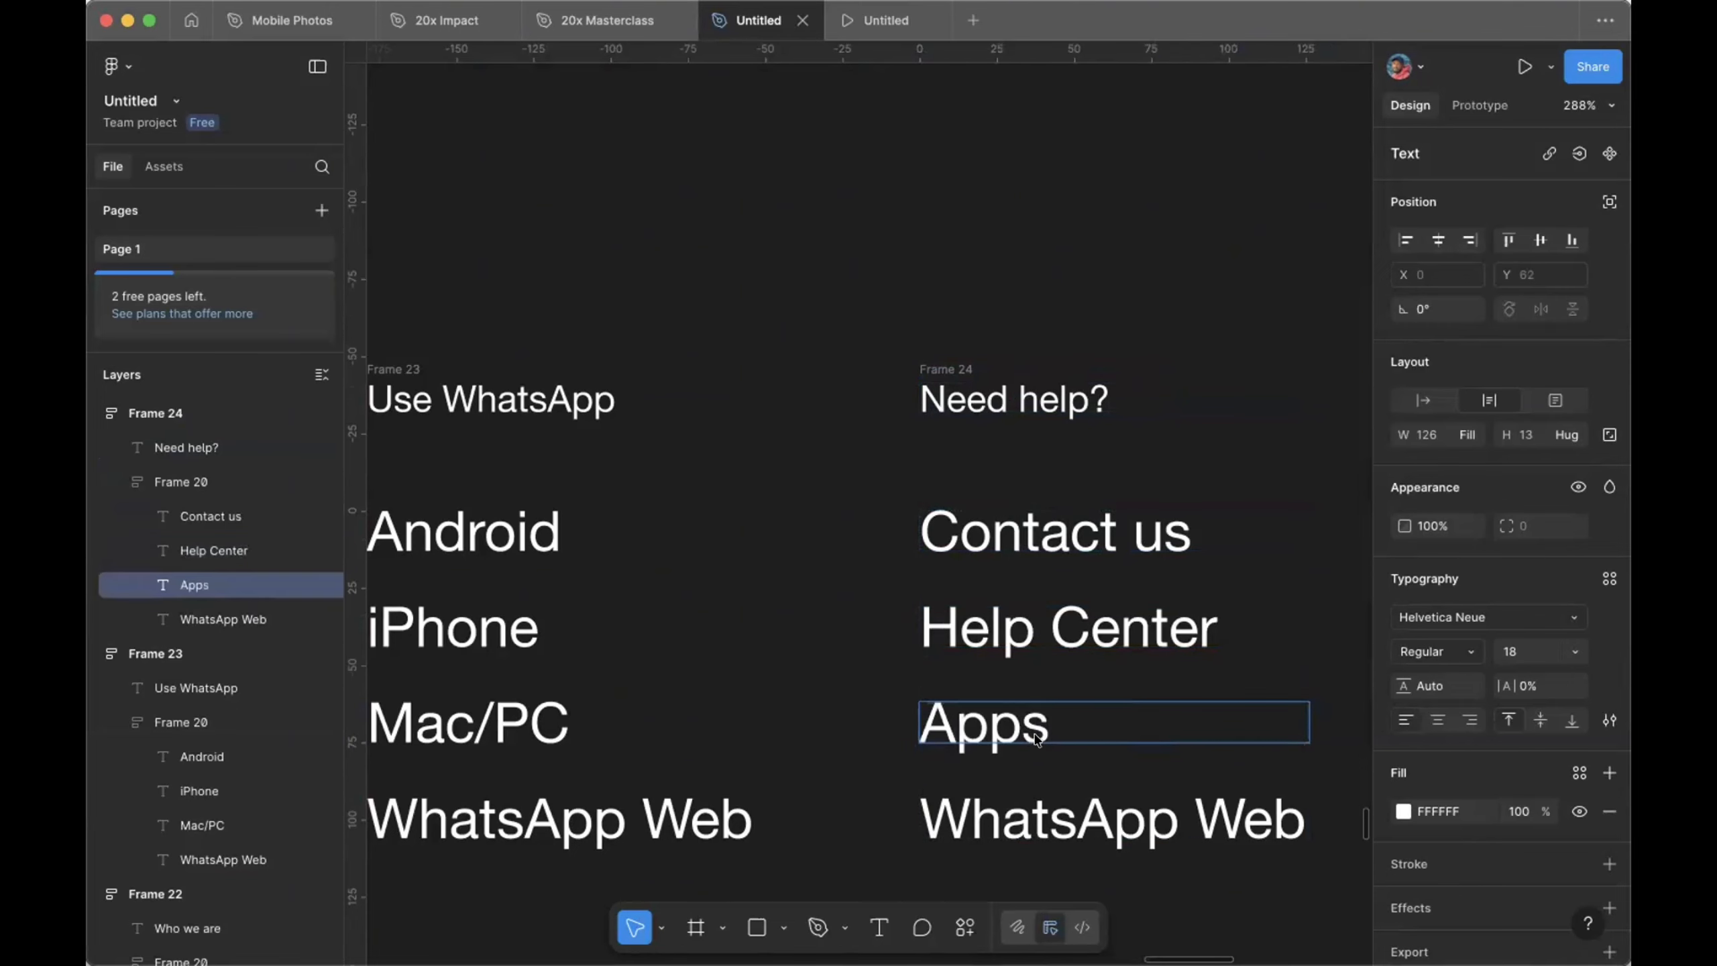
{"action": "scroll", "coordinate": [1027, 777], "scroll_direction": "down", "scroll_amount": 3}
{"action": "scroll", "coordinate": [1027, 778], "scroll_direction": "right", "scroll_amount": 2}
{"action": "left_click", "coordinate": [1049, 752]}
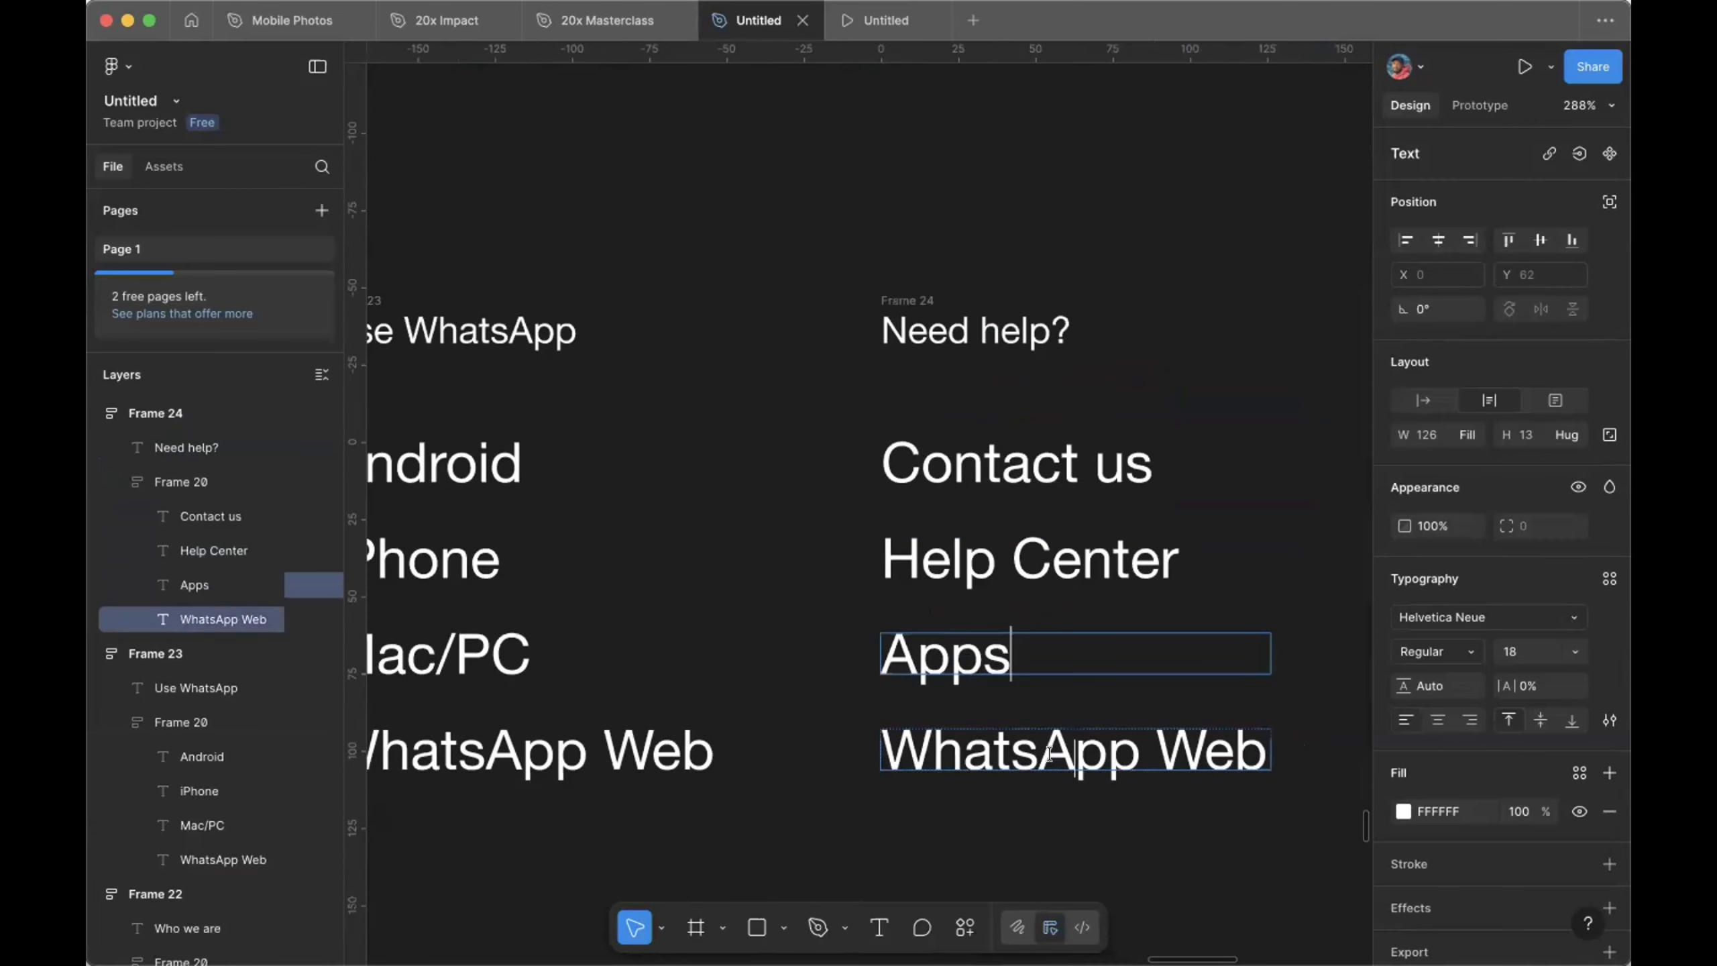
{"action": "double_click", "coordinate": [1049, 752]}
{"action": "type", "text": "We"}
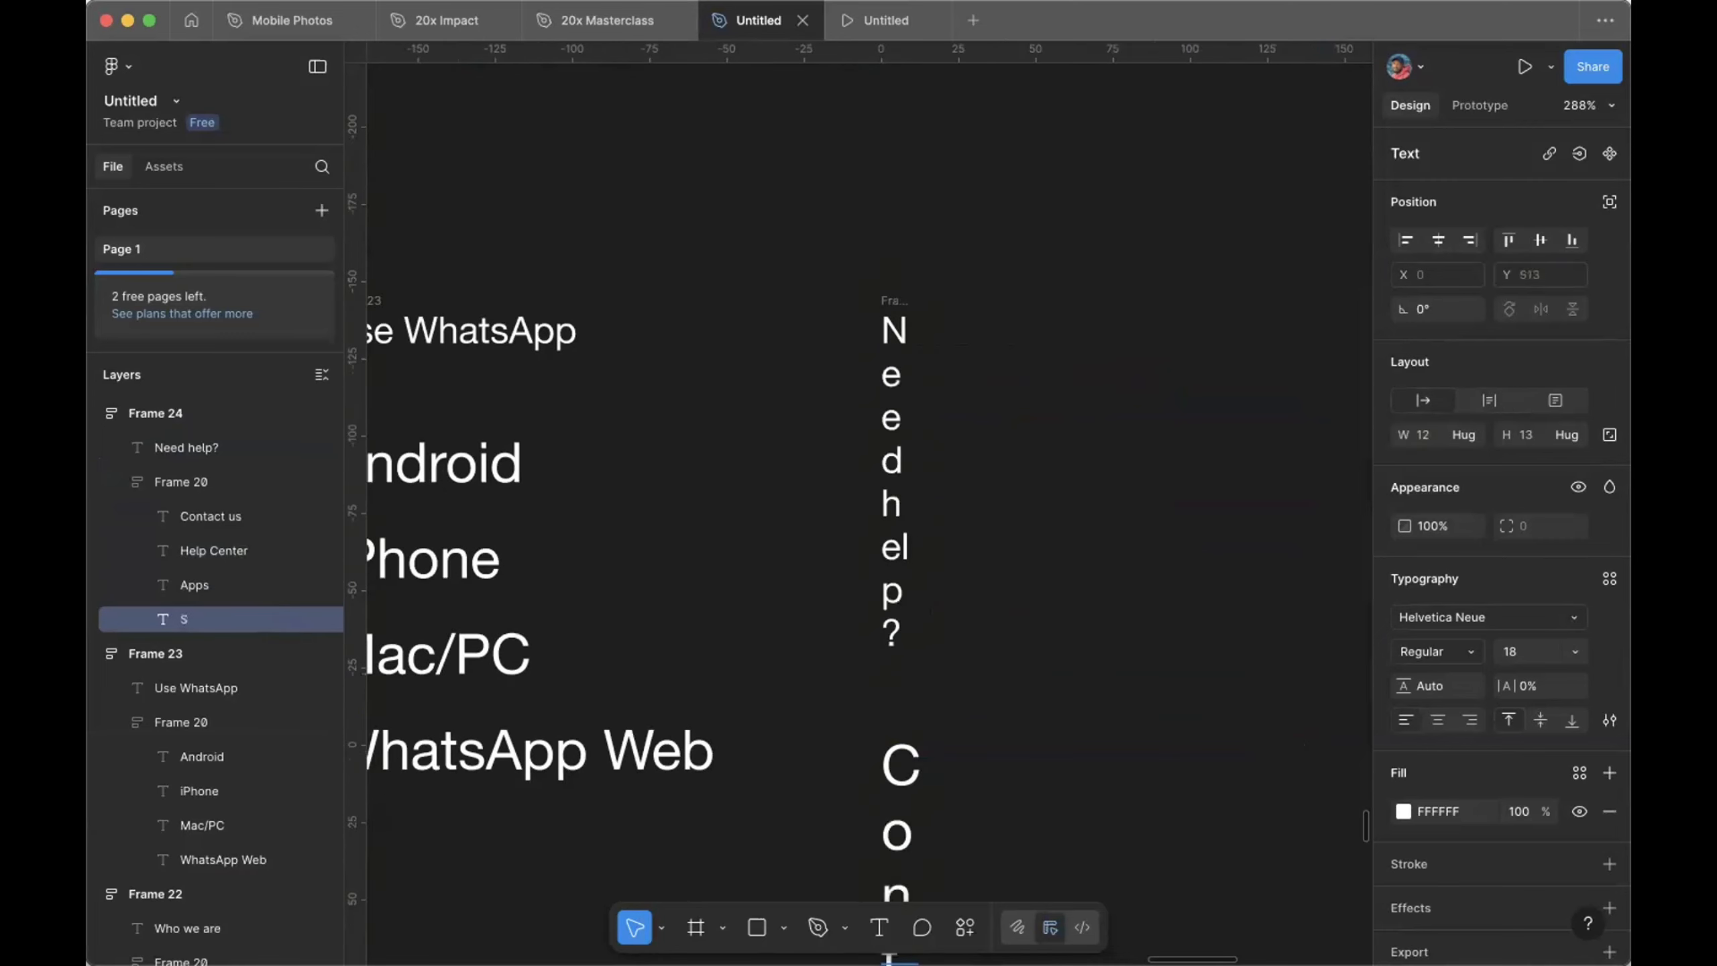
{"action": "key", "text": "ctrl+z"}
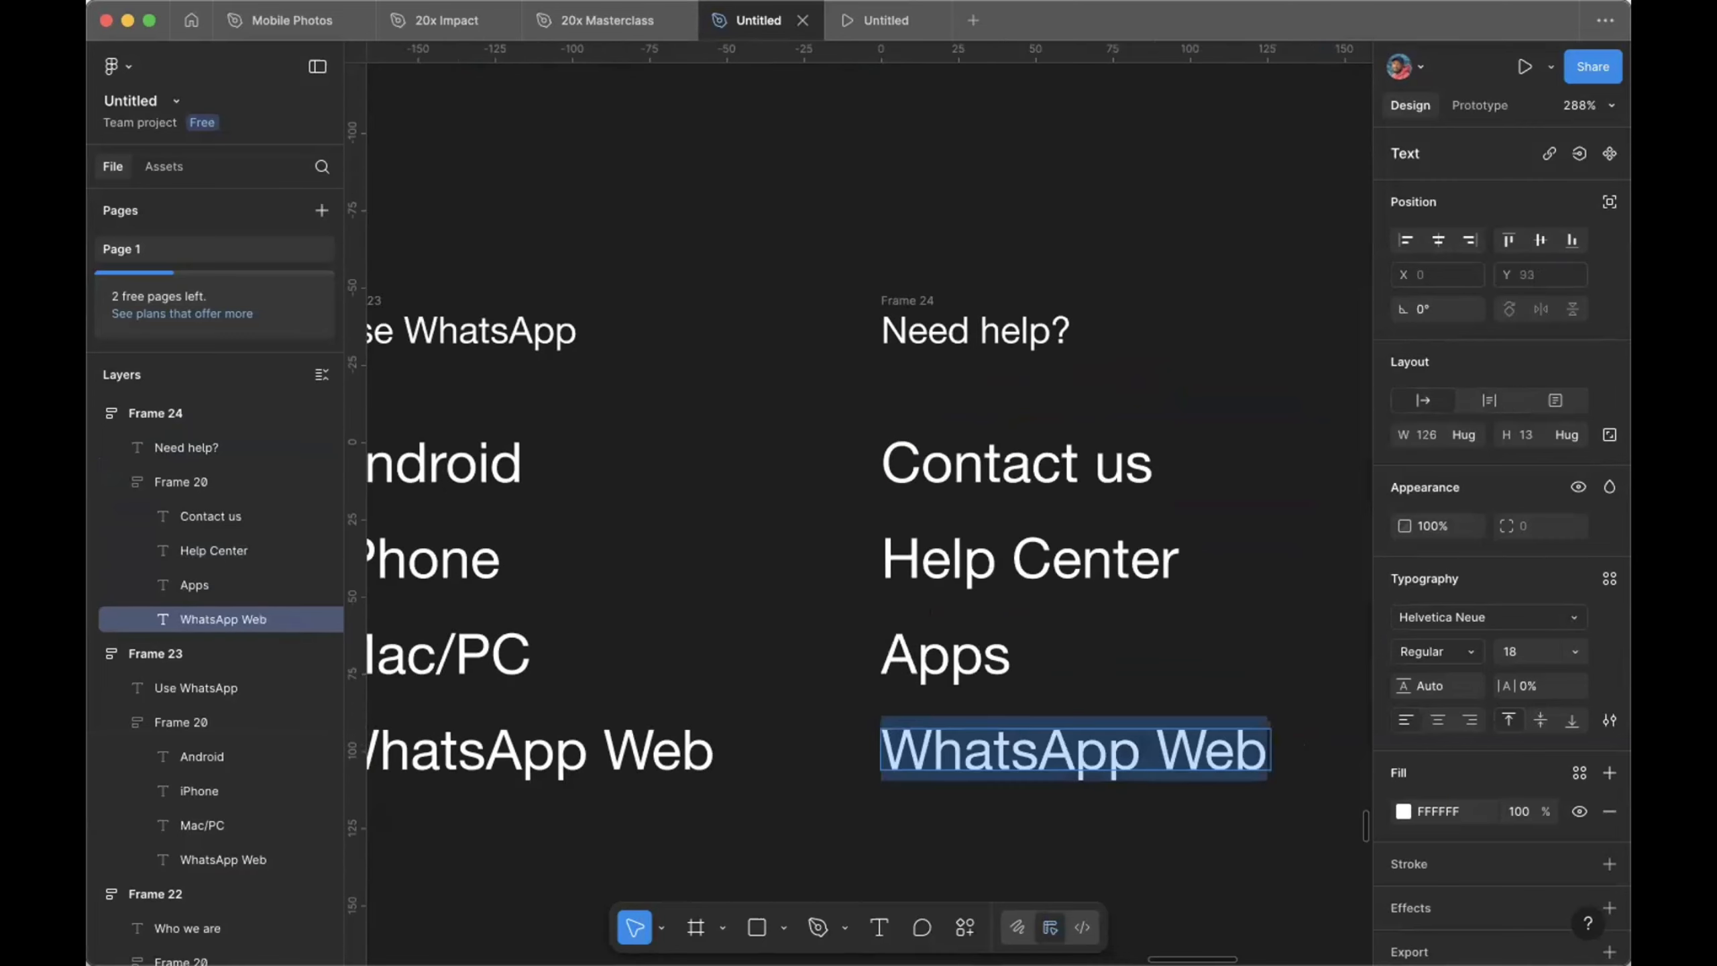
{"action": "type", "text": "S"}
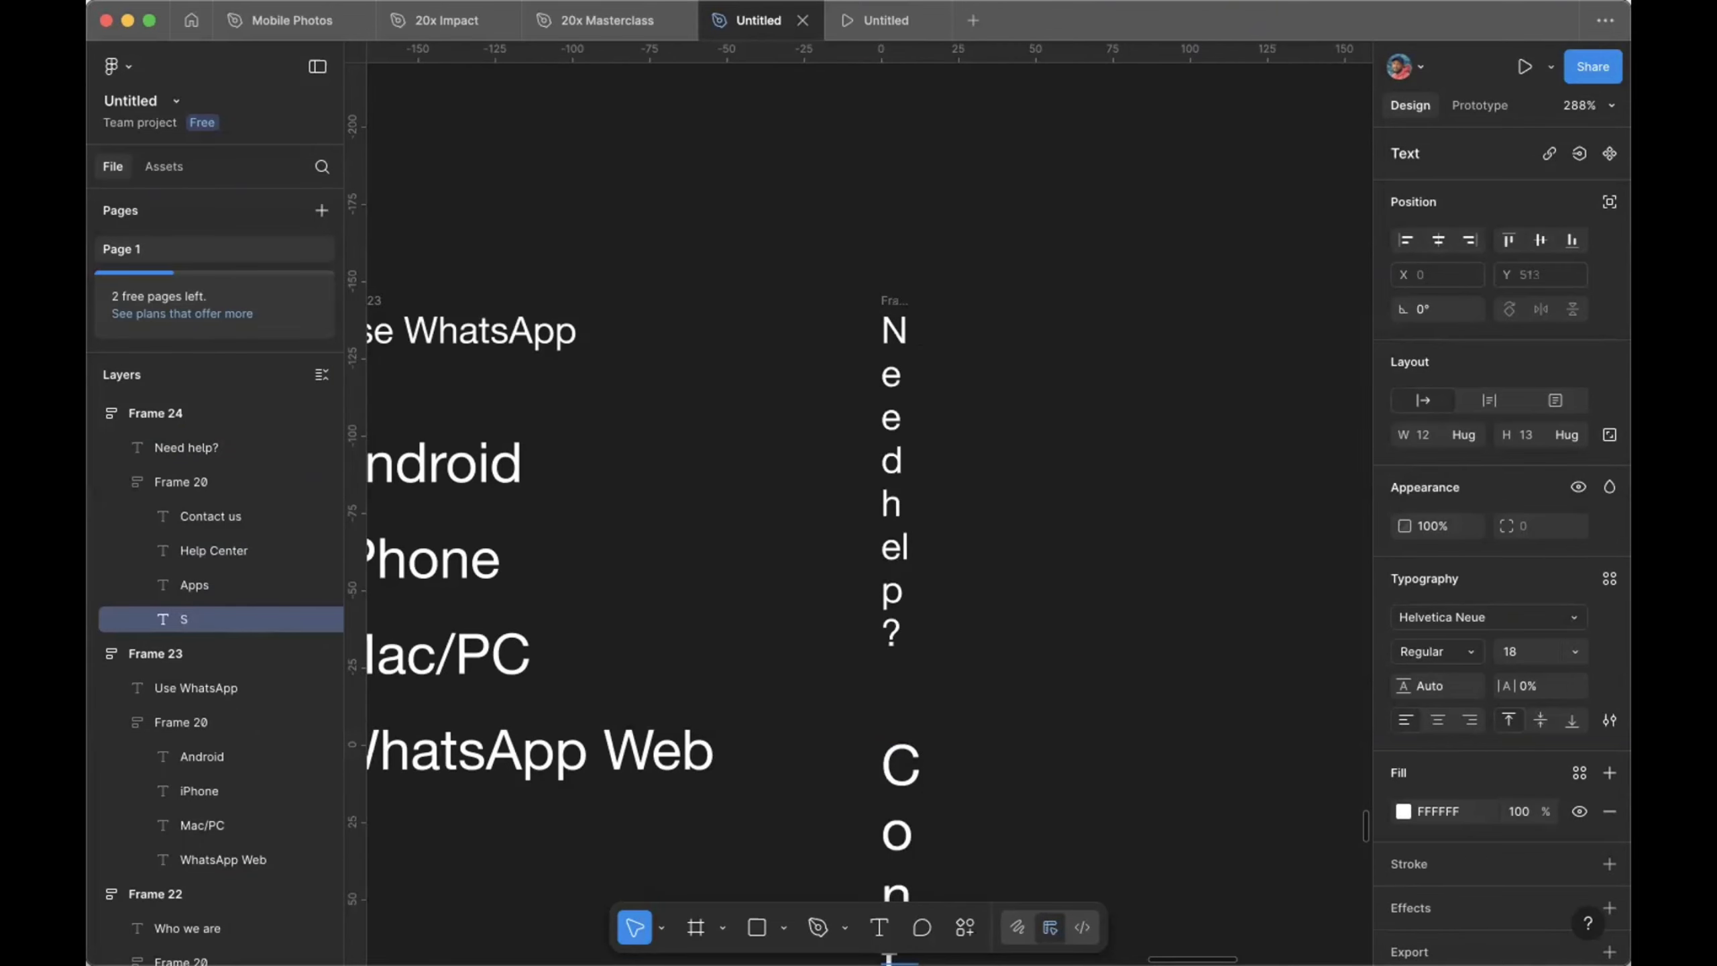
{"action": "key", "text": "ctrl+z"}
{"action": "key", "text": "Escape"}
Step: Set the width of the link list under "Need help?" to Fixed width (126)
{"action": "scroll", "coordinate": [1119, 694], "scroll_direction": "right", "scroll_amount": 3}
{"action": "left_click", "coordinate": [1184, 559]}
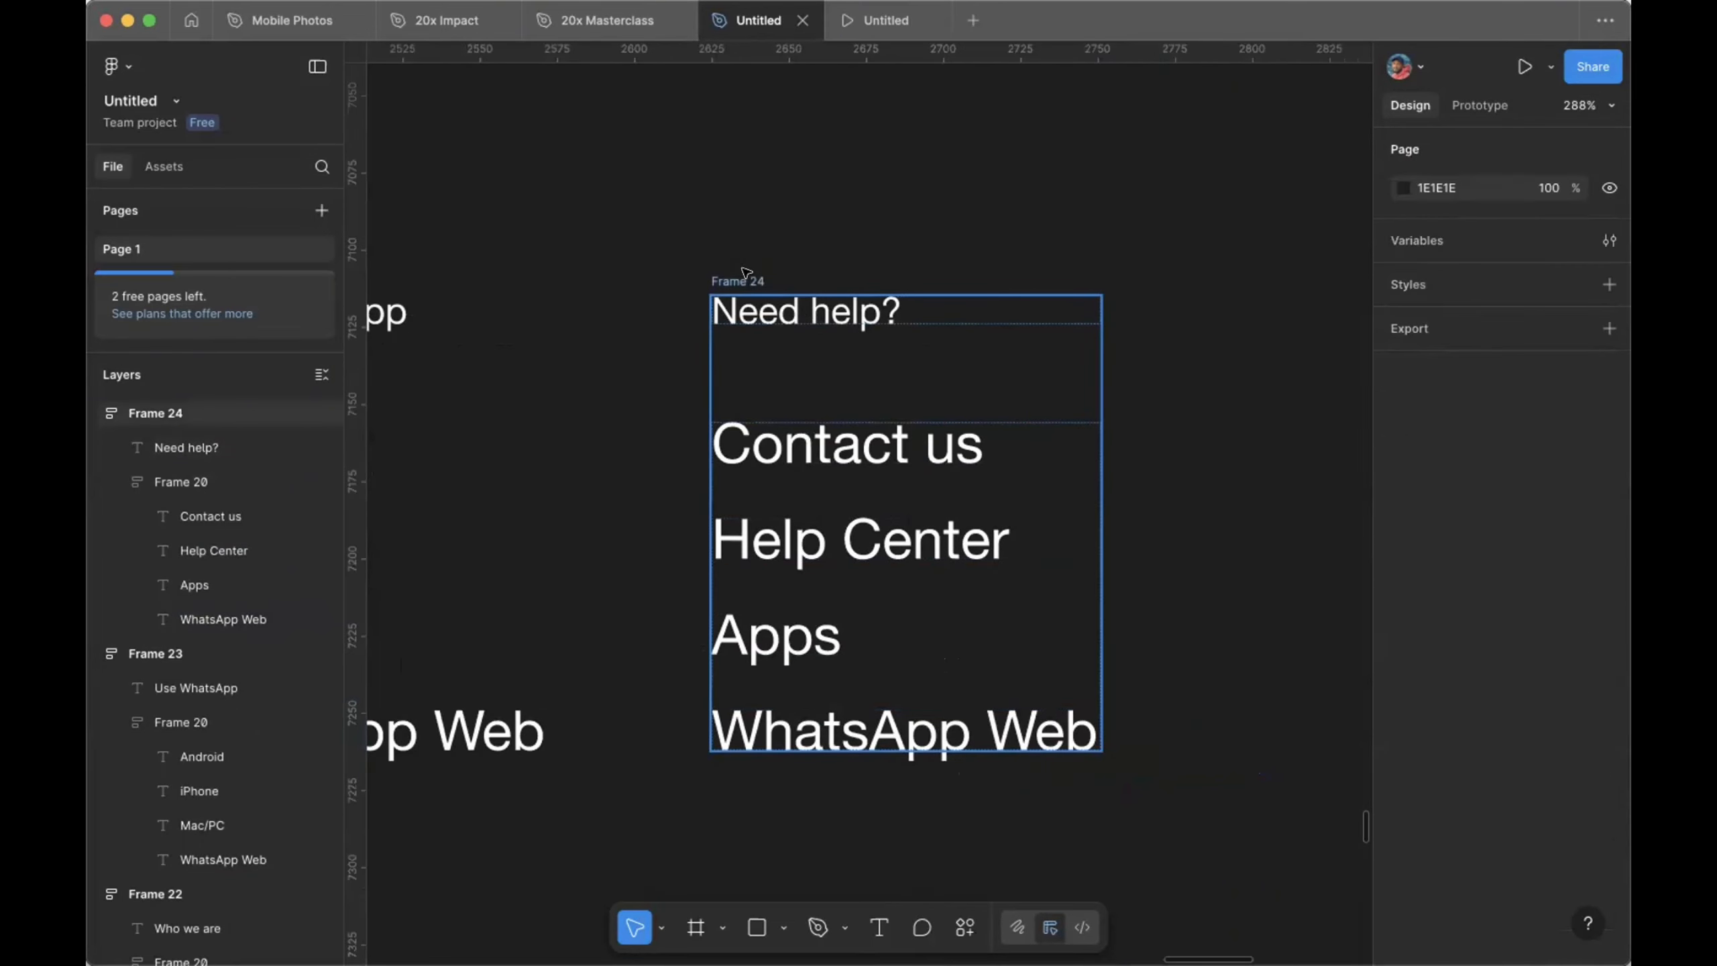
{"action": "left_click", "coordinate": [1092, 367]}
{"action": "left_click", "coordinate": [1022, 514]}
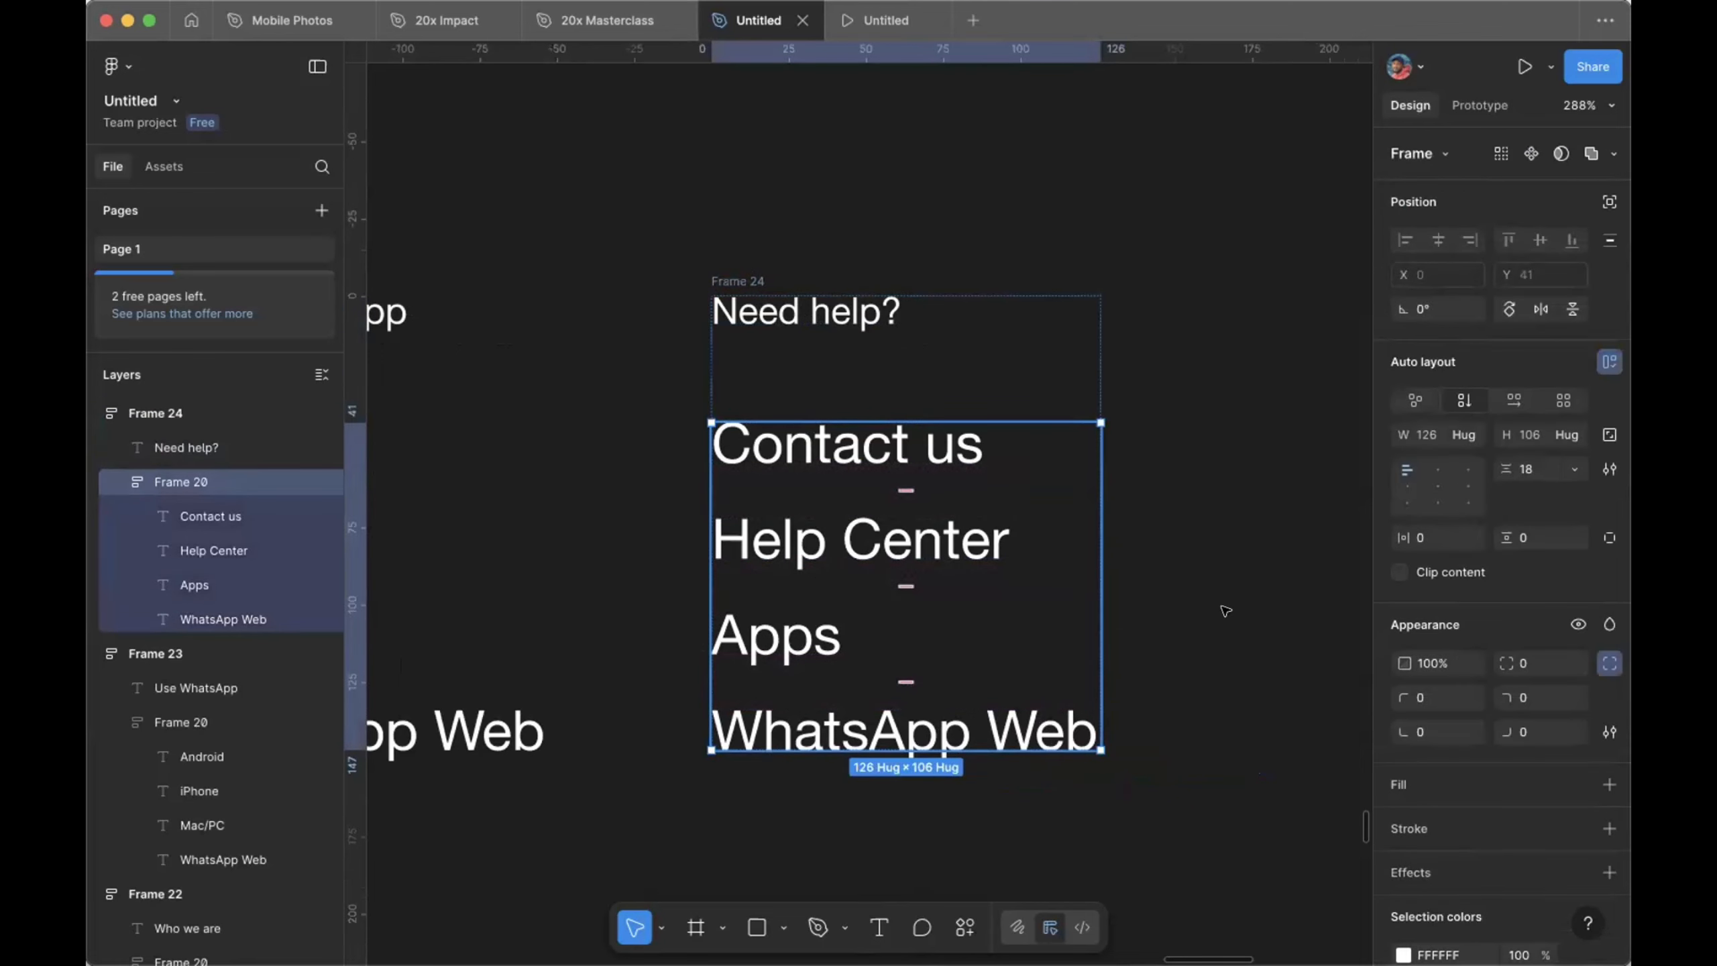
{"action": "left_click", "coordinate": [1470, 433]}
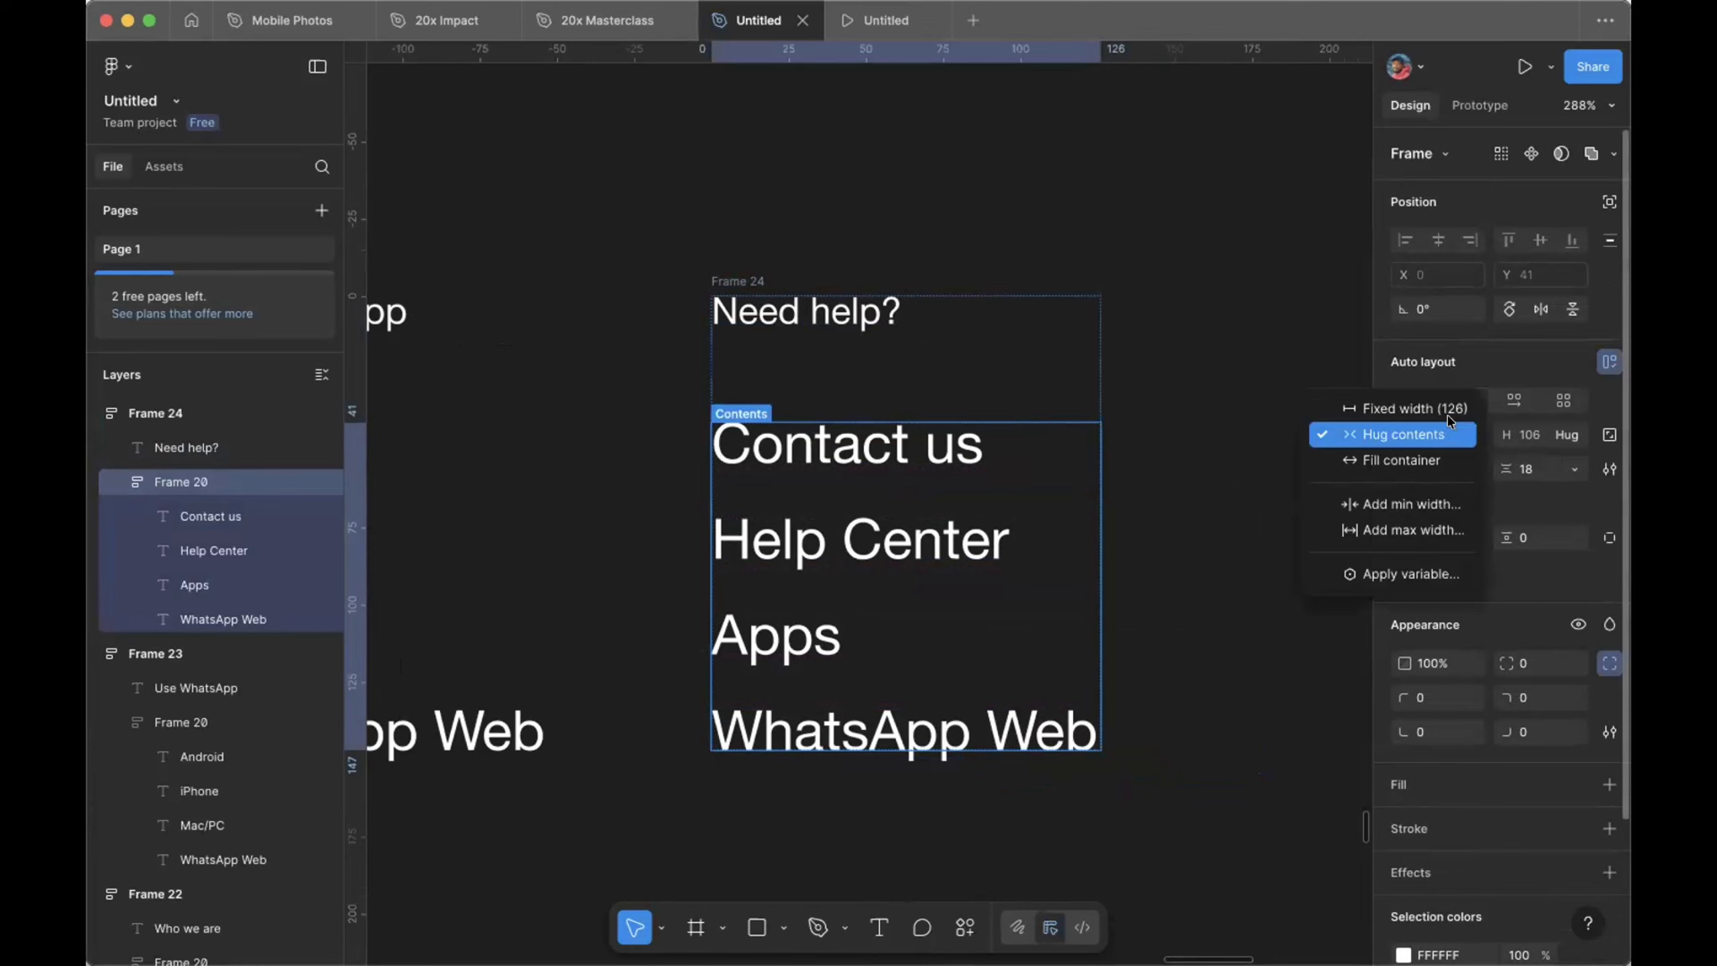
{"action": "left_click", "coordinate": [1433, 403]}
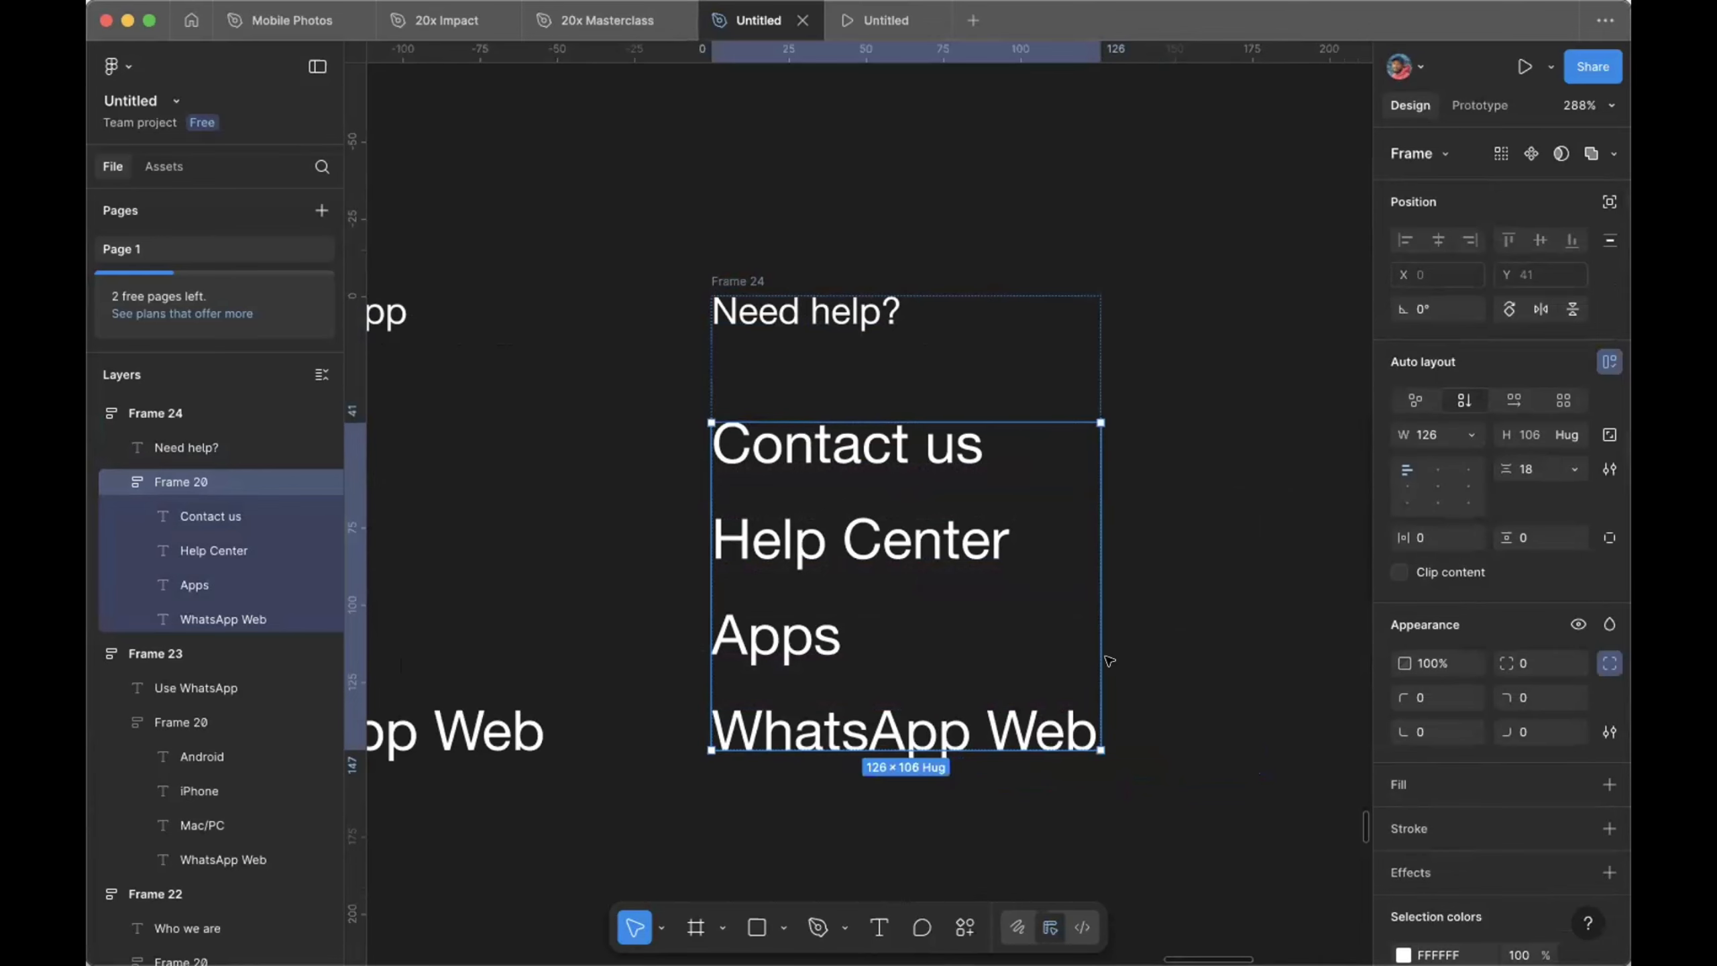
Step: Rewrite the "WhatsApp Web" link in the "Need help?" column as "Security Advisories"
{"action": "left_click", "coordinate": [1044, 726]}
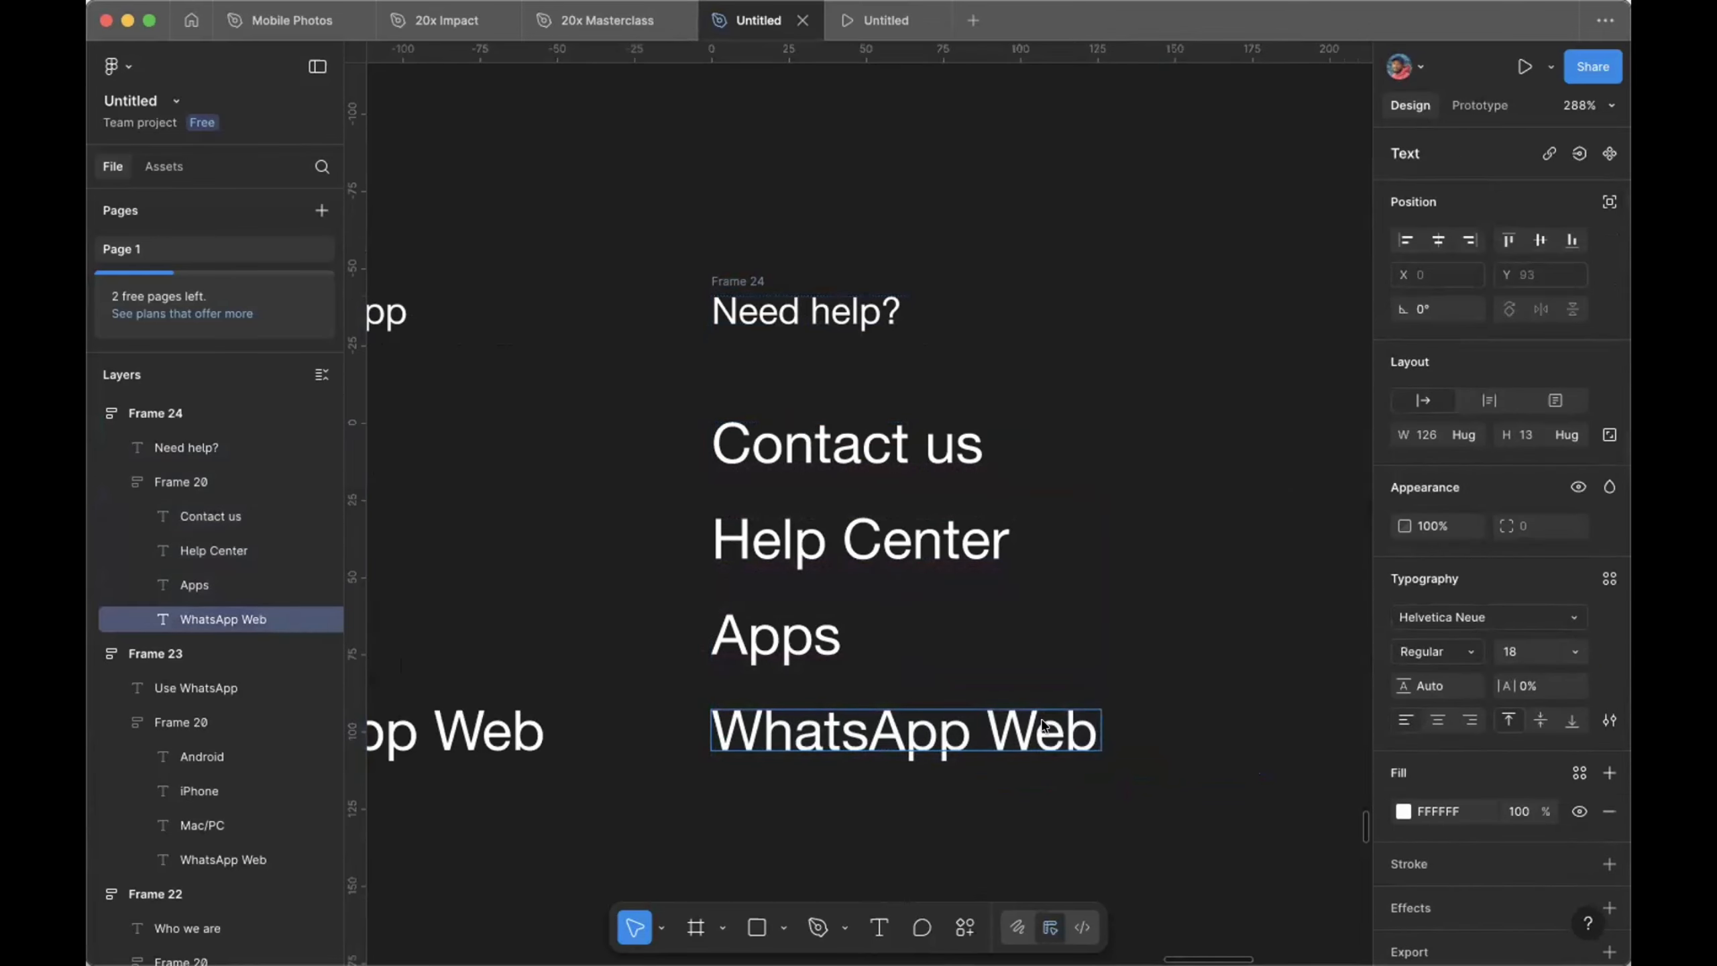
{"action": "double_click", "coordinate": [1044, 726]}
{"action": "type", "text": "sE"}
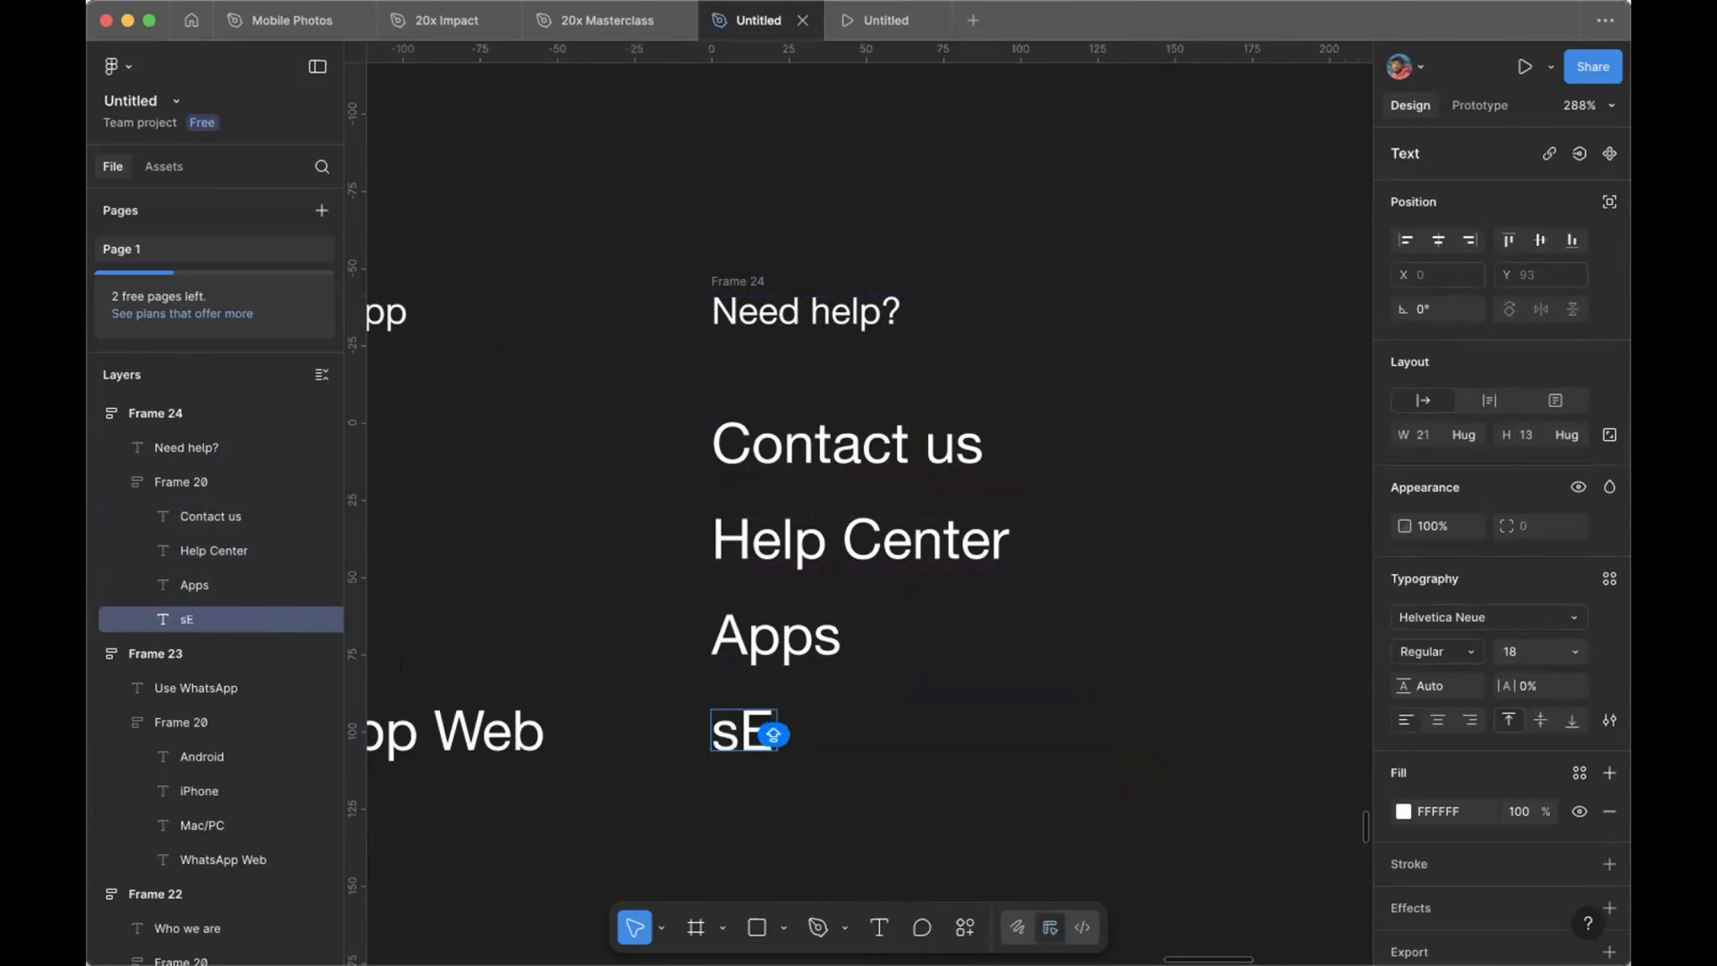
{"action": "key", "text": "BackSpace"}
{"action": "key", "text": "BackSpace"}
{"action": "type", "text": "Se"}
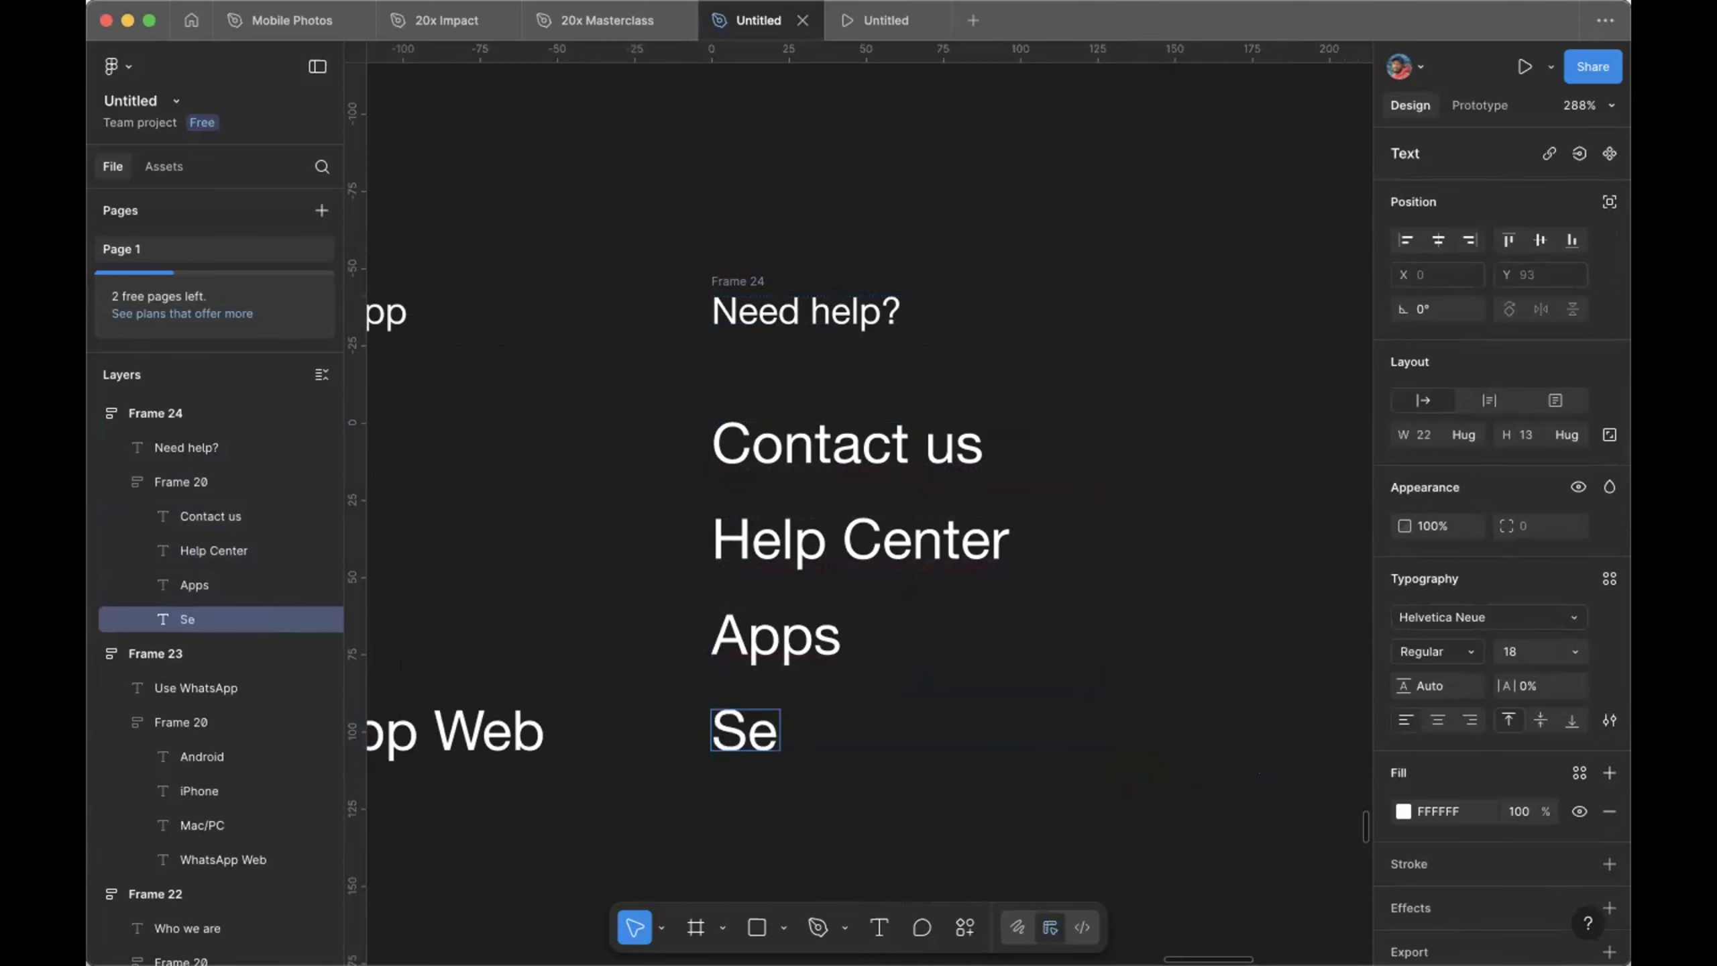
{"action": "type", "text": "curity"}
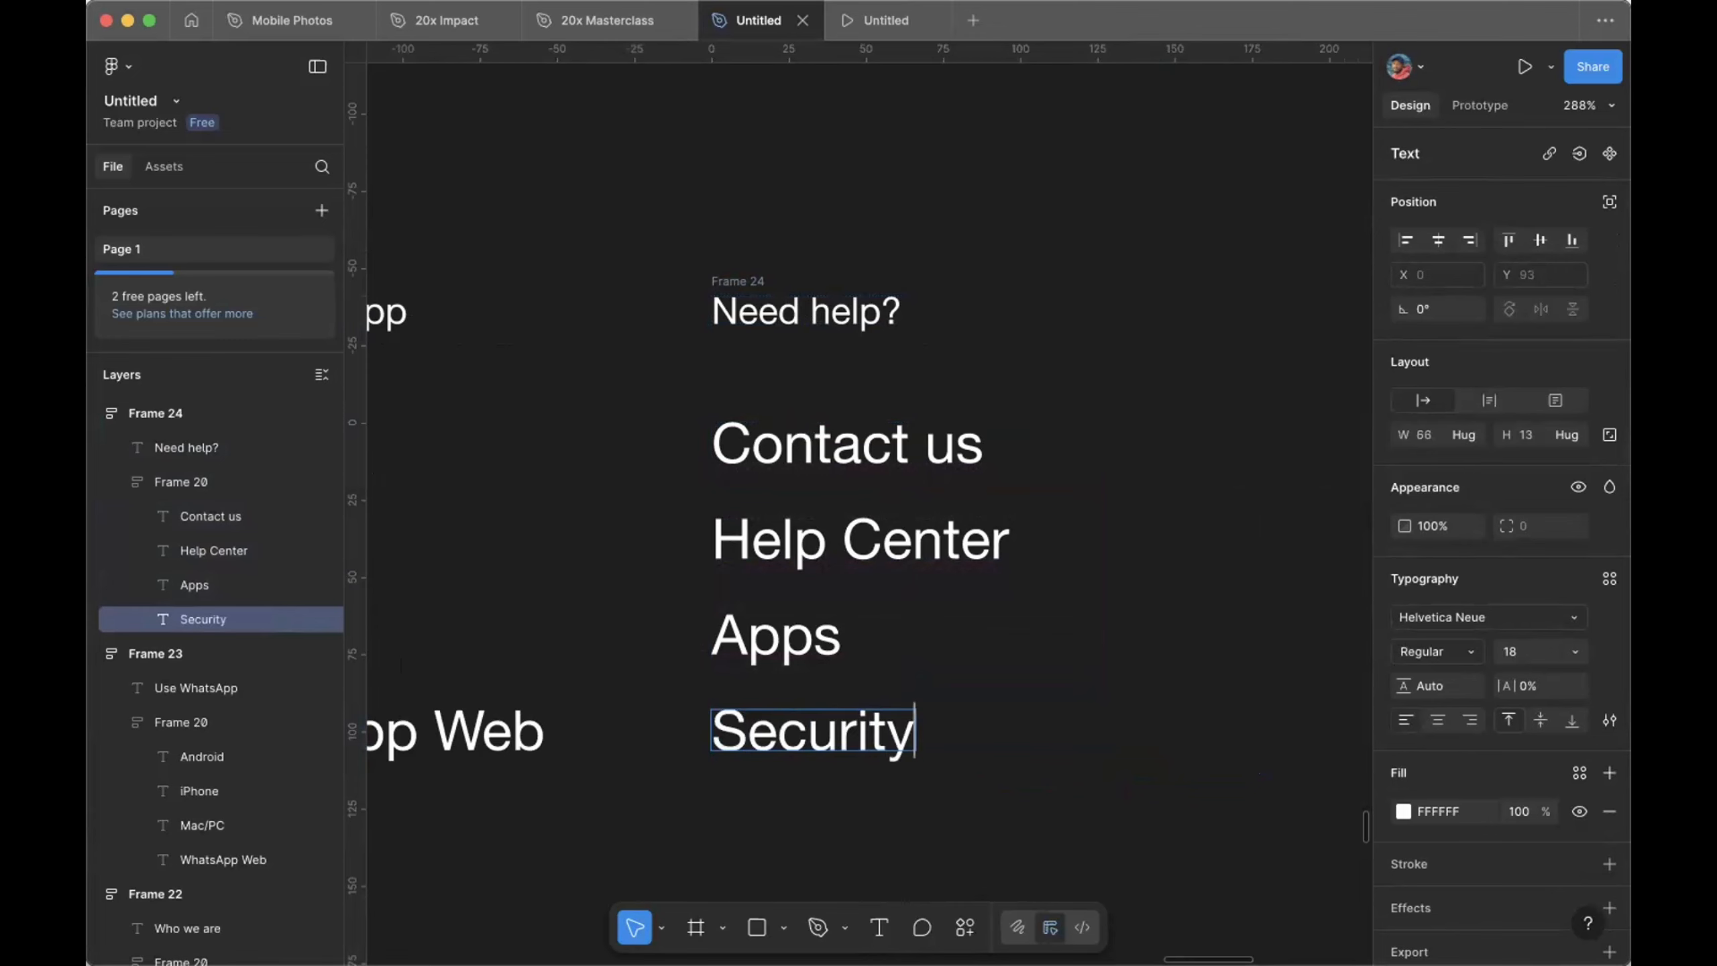
{"action": "type", "text": " Adv"}
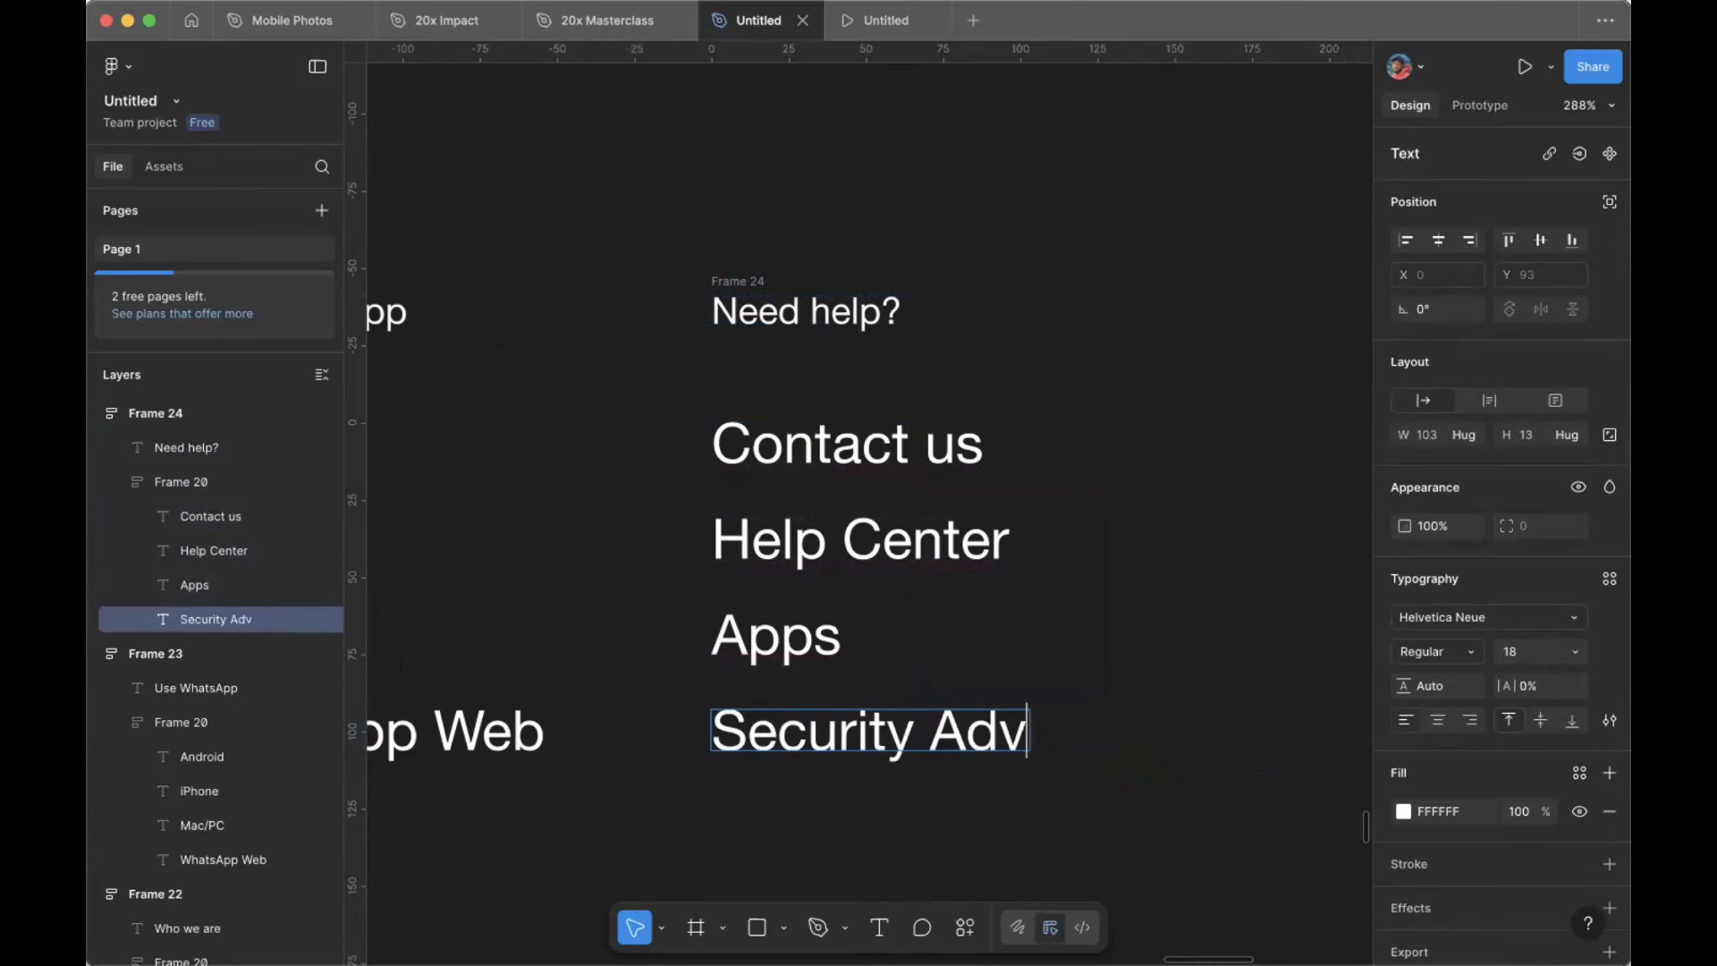
{"action": "type", "text": "is"}
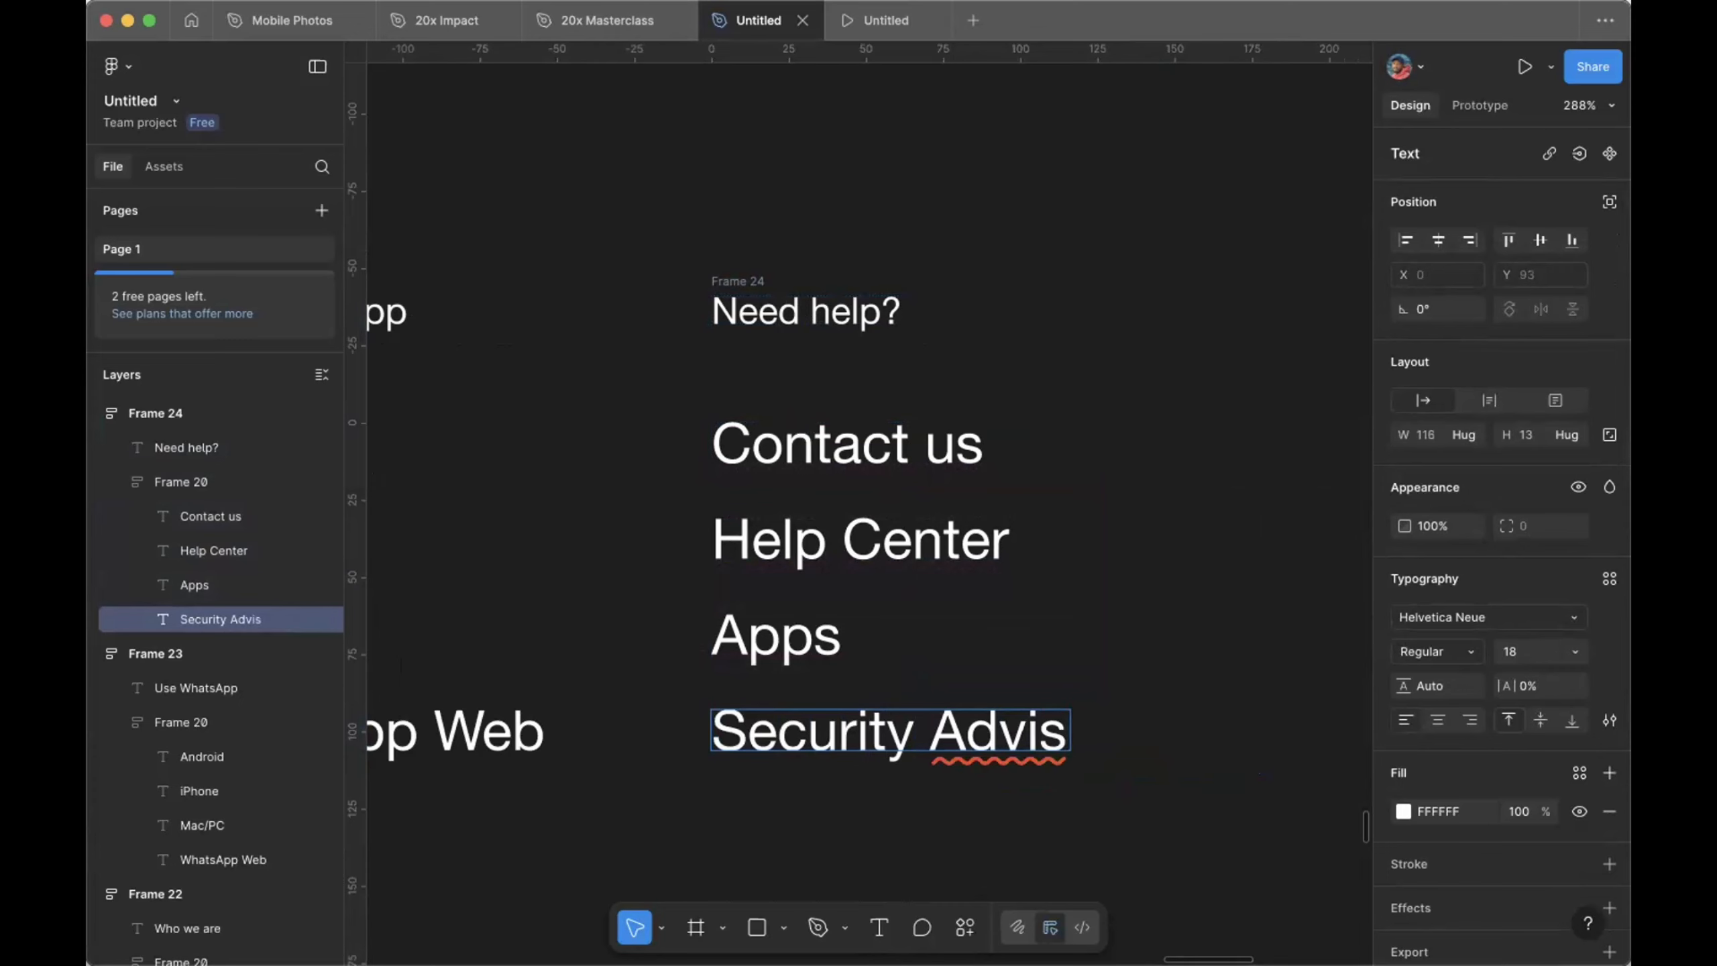
{"action": "type", "text": "ories"}
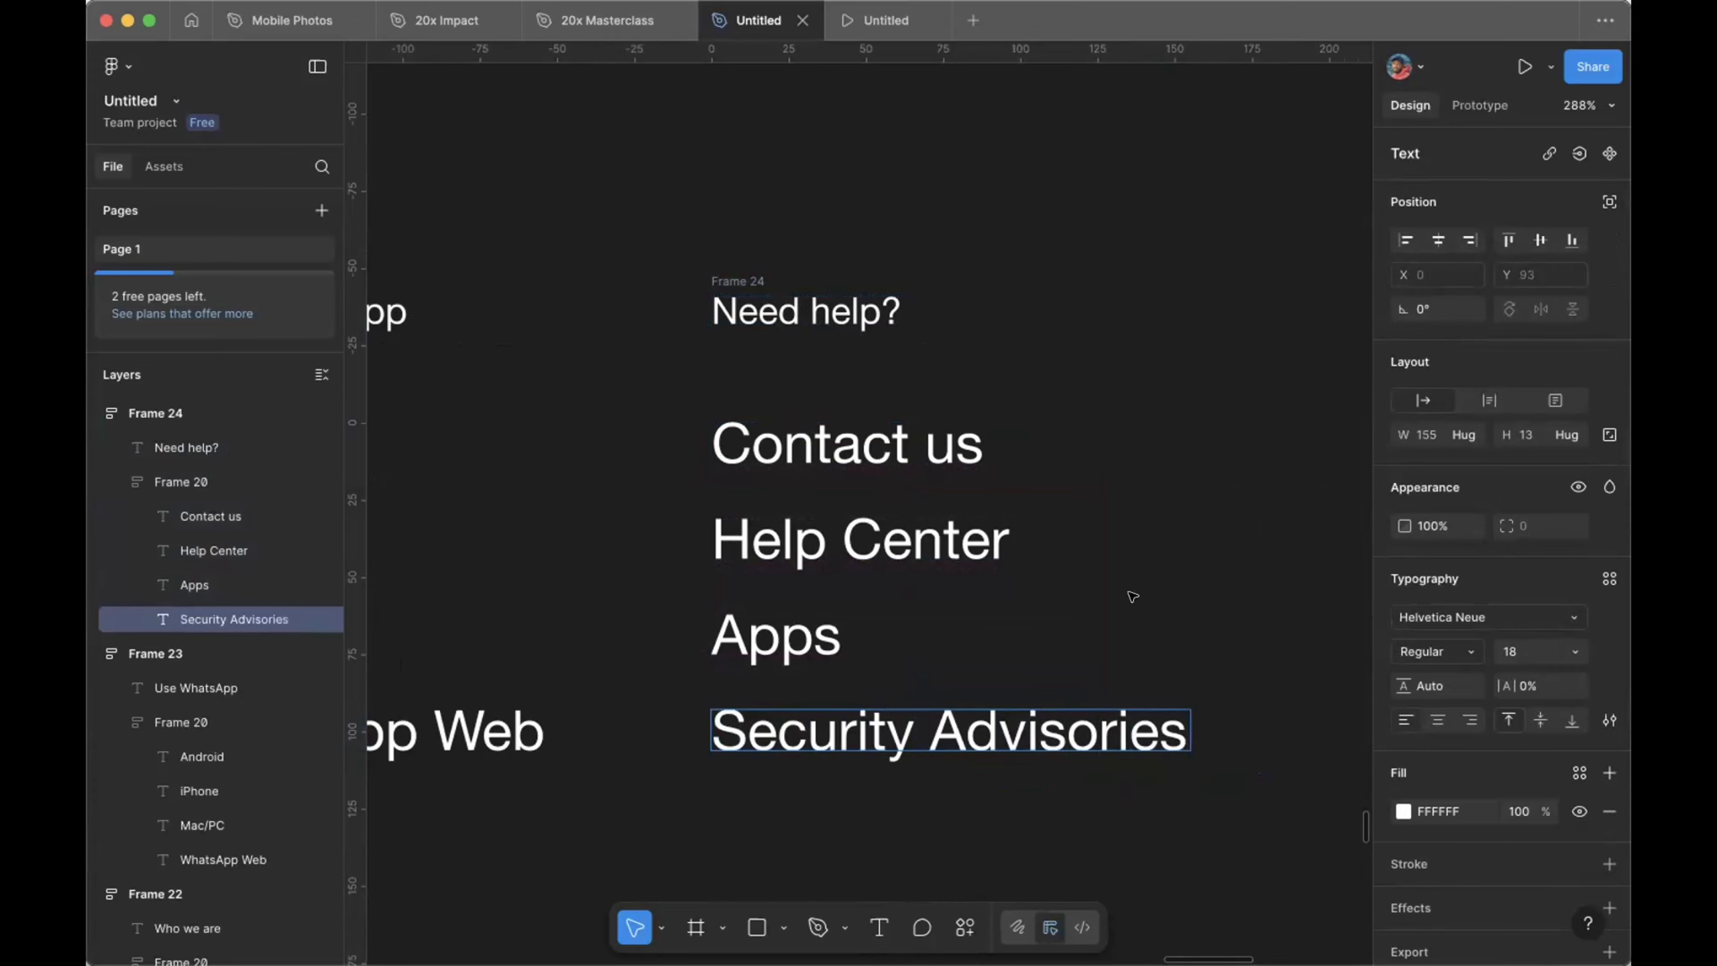
{"action": "key", "text": "Escape"}
{"action": "scroll", "coordinate": [1209, 528], "scroll_direction": "right", "scroll_amount": 2}
{"action": "key", "text": "Escape"}
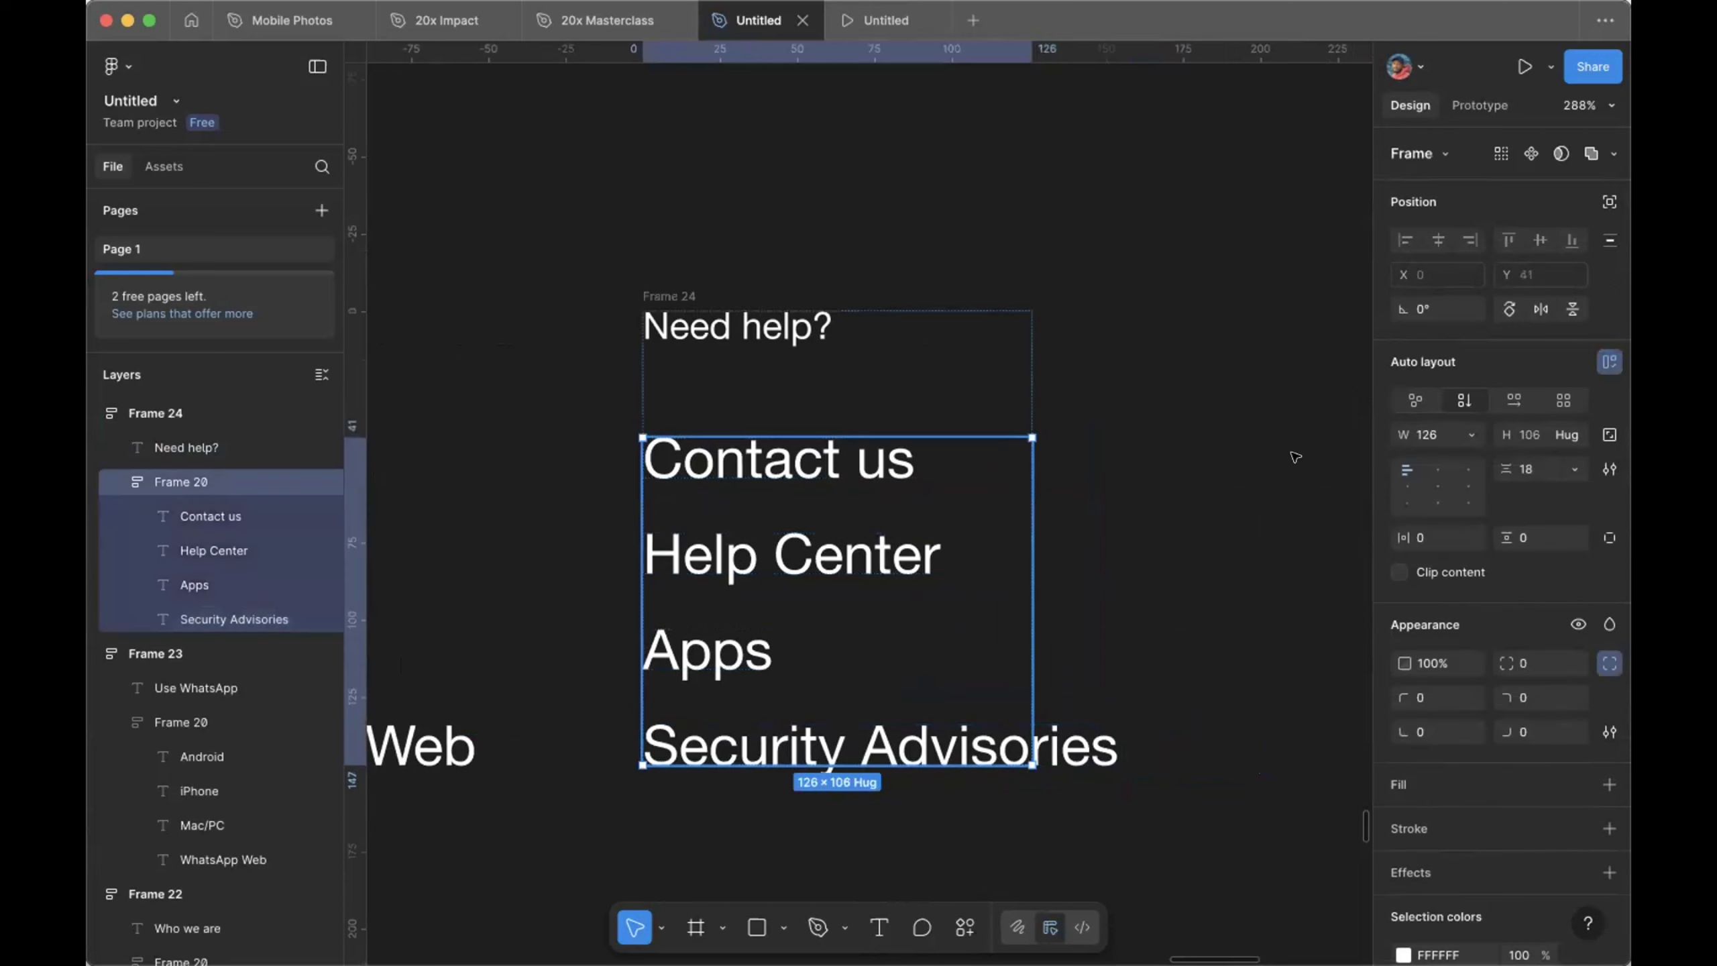
Step: Set the width of the "Need help?" link list to Hug contents and select the whole column
{"action": "left_click", "coordinate": [1468, 440]}
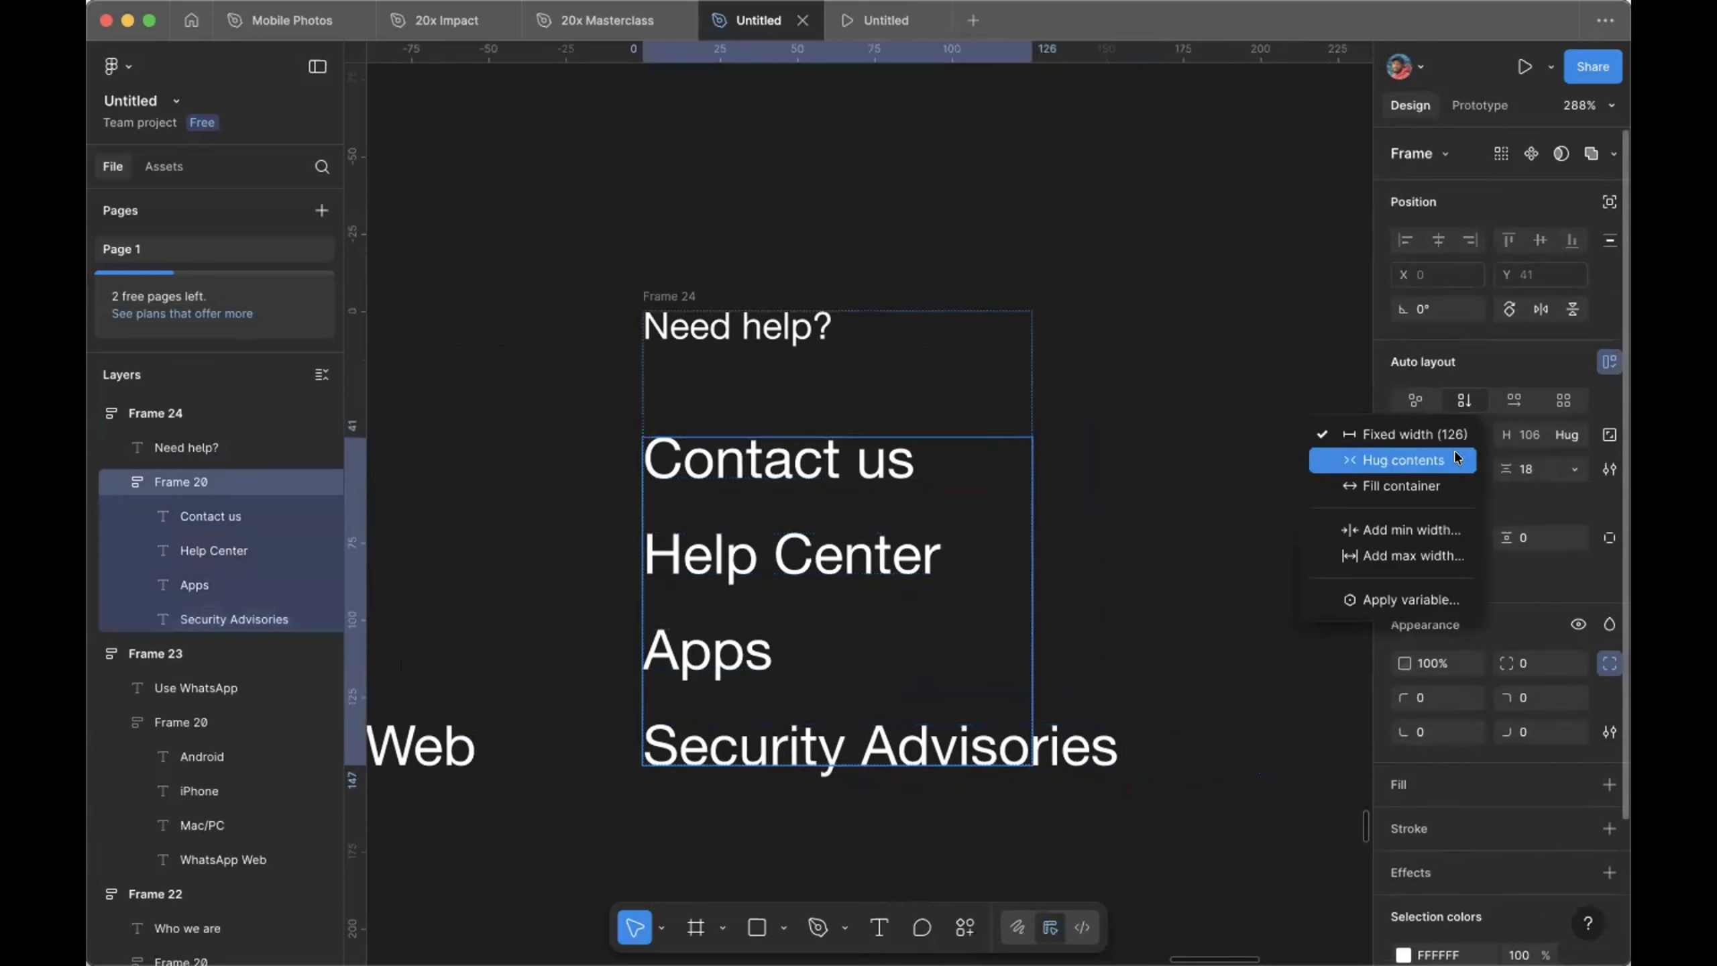
{"action": "left_click", "coordinate": [1399, 461]}
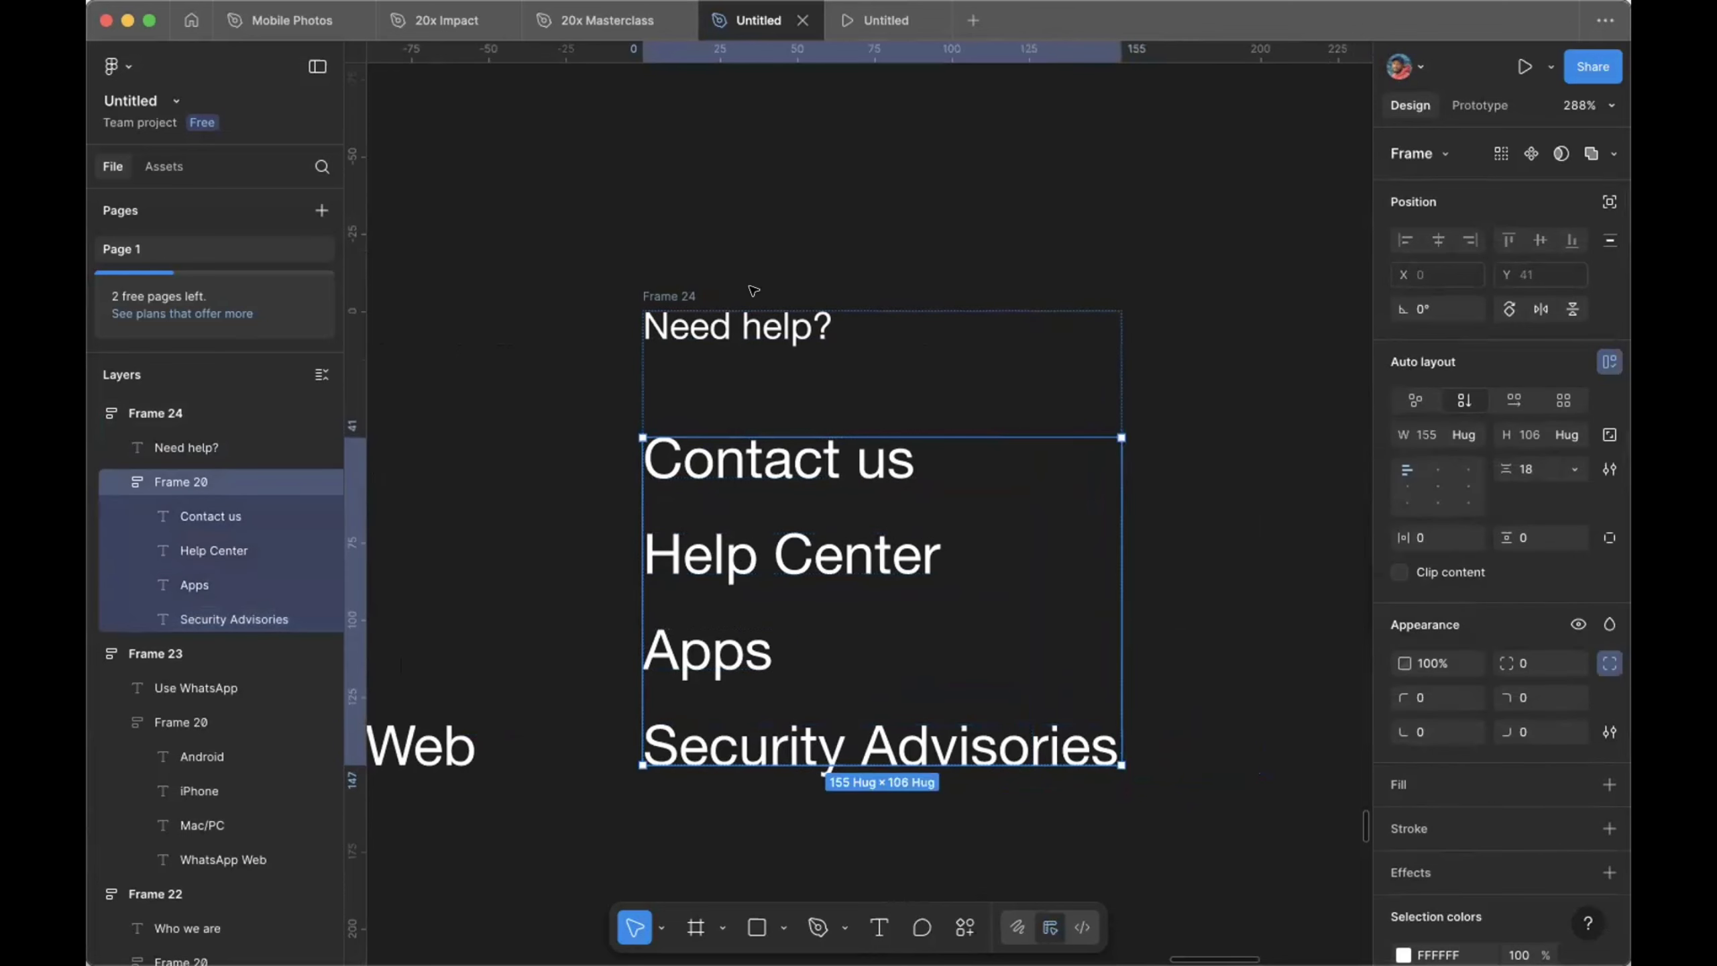
{"action": "left_click", "coordinate": [681, 294]}
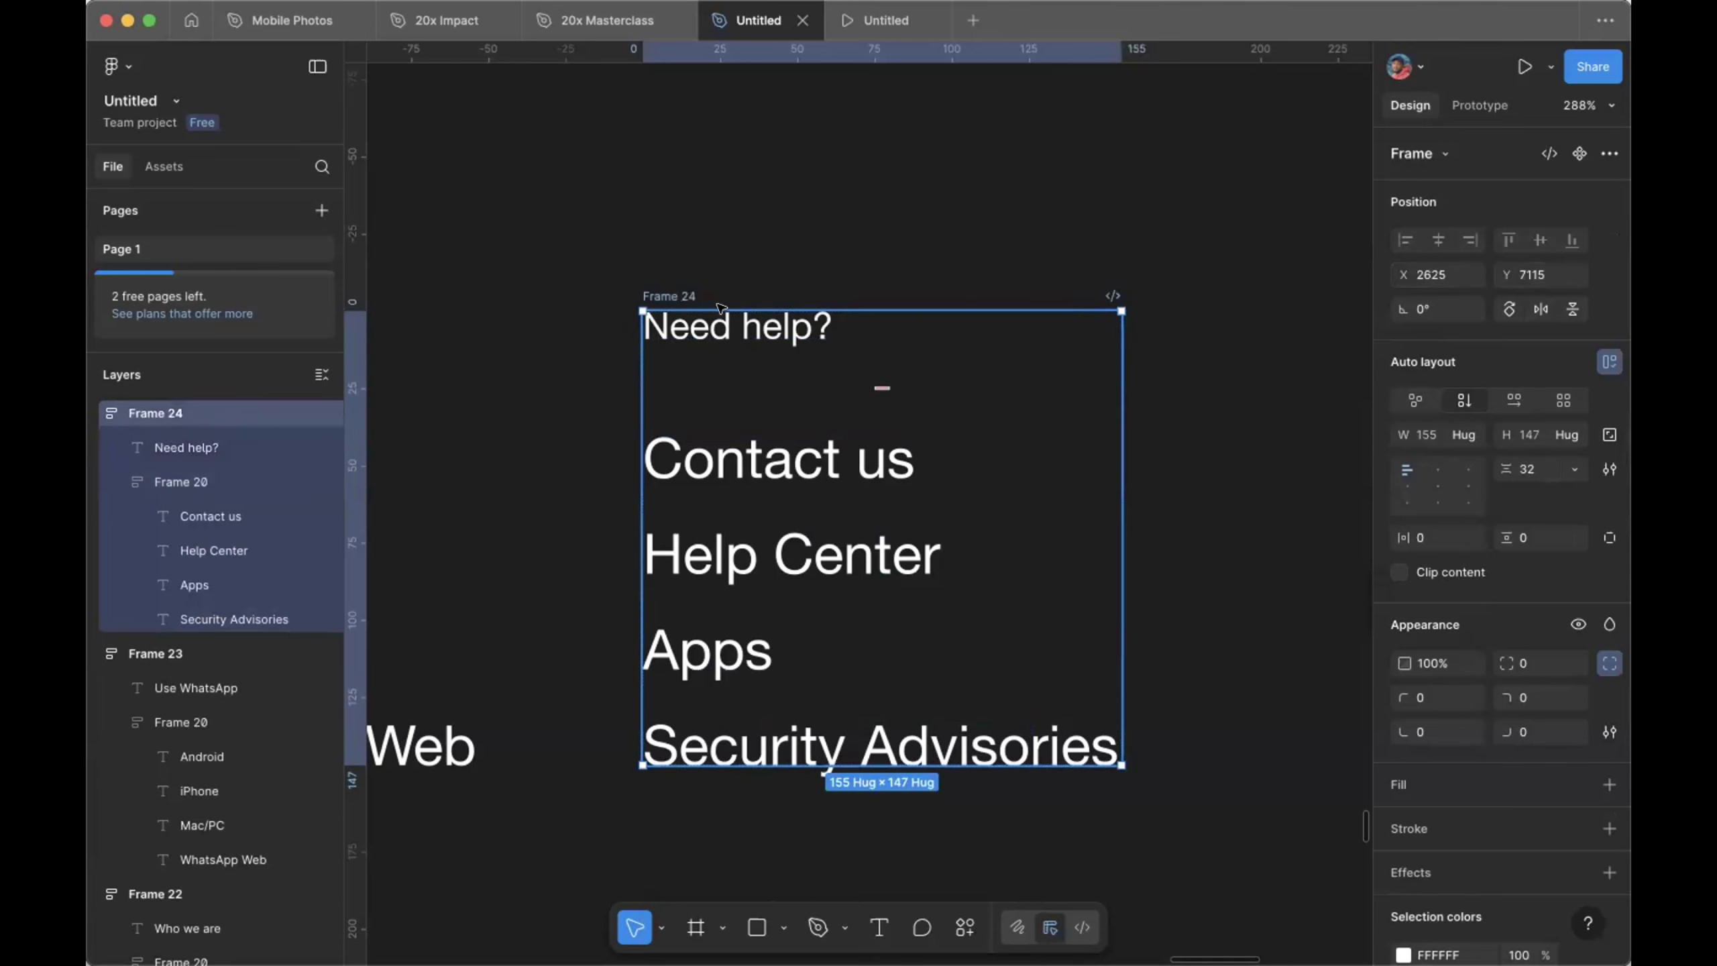
Step: Combine the "What we do", "Who we are", "Use WhatsApp" and "Need help?" columns into one horizontal auto layout frame
{"action": "scroll", "coordinate": [870, 358], "scroll_direction": "down", "scroll_amount": 10}
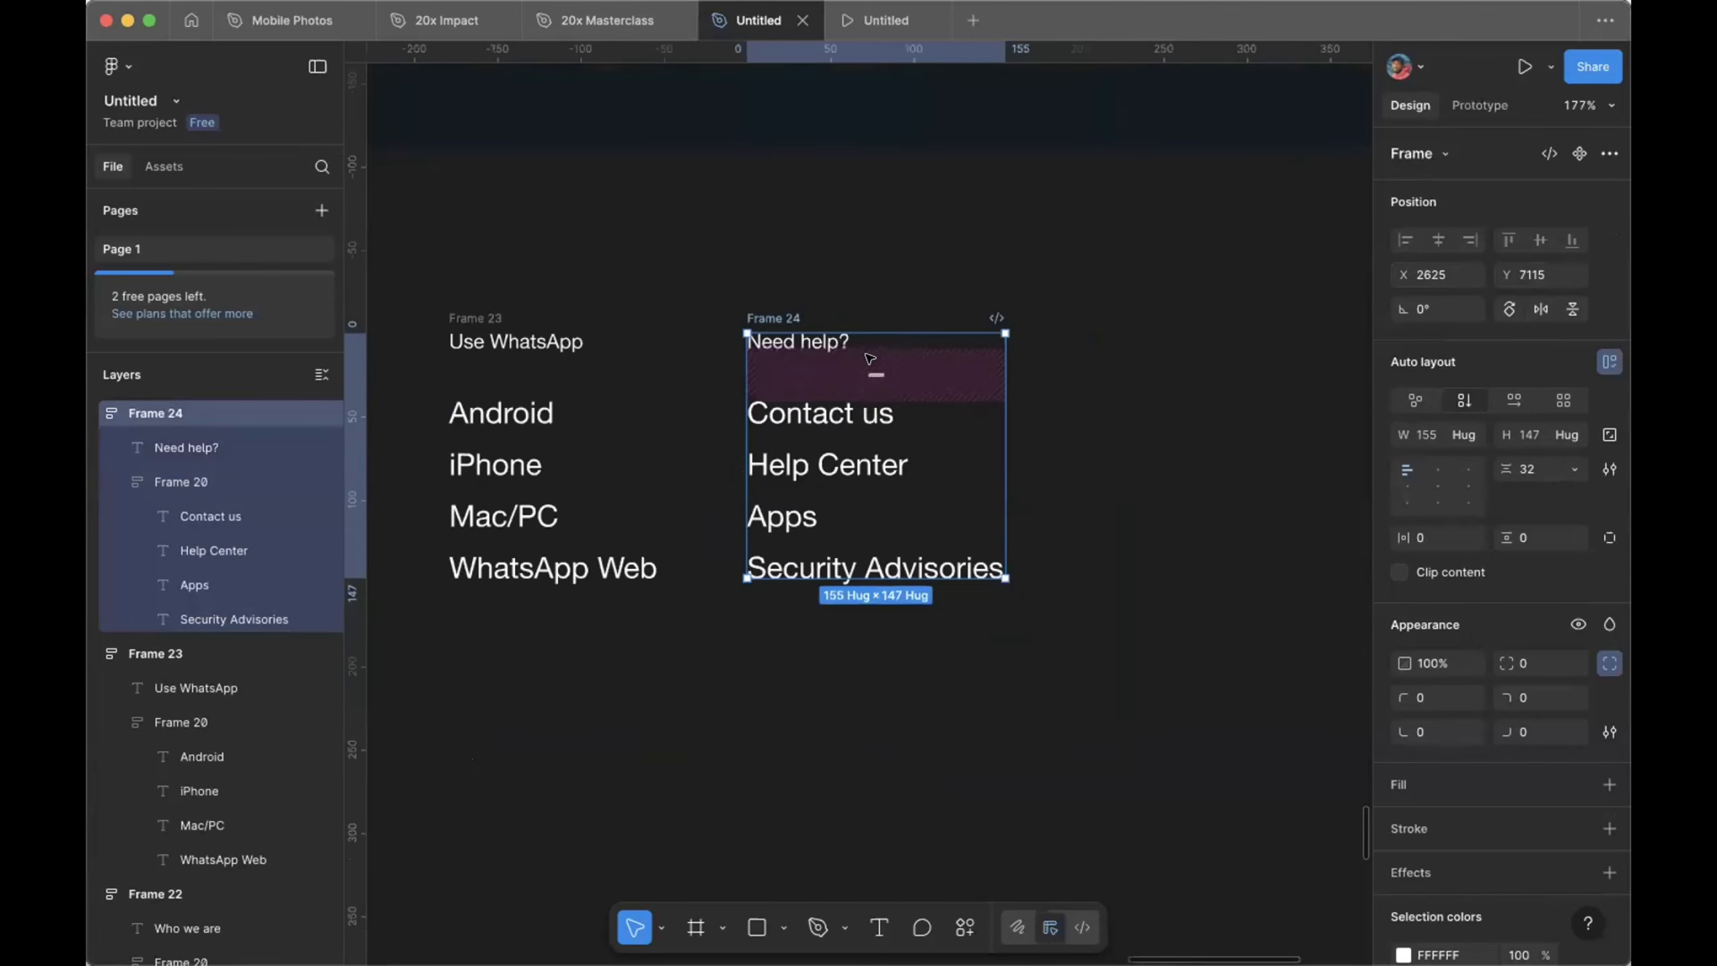
{"action": "scroll", "coordinate": [767, 391], "scroll_direction": "up", "scroll_amount": 1}
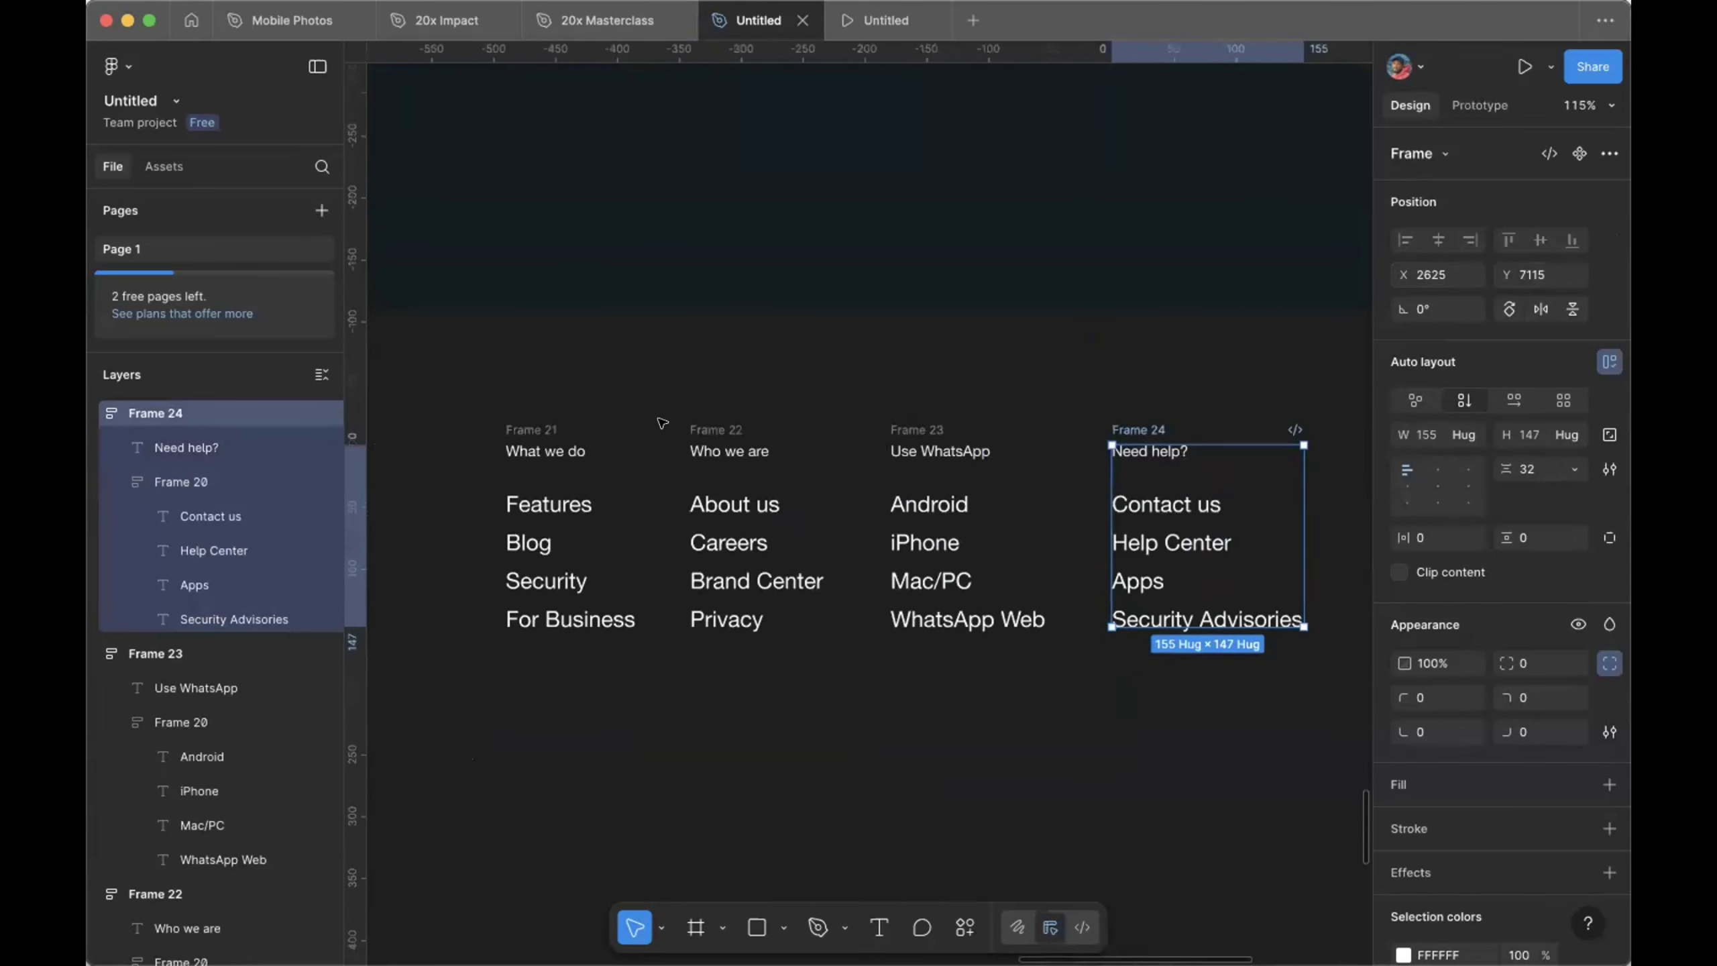
{"action": "left_click", "coordinate": [548, 429]}
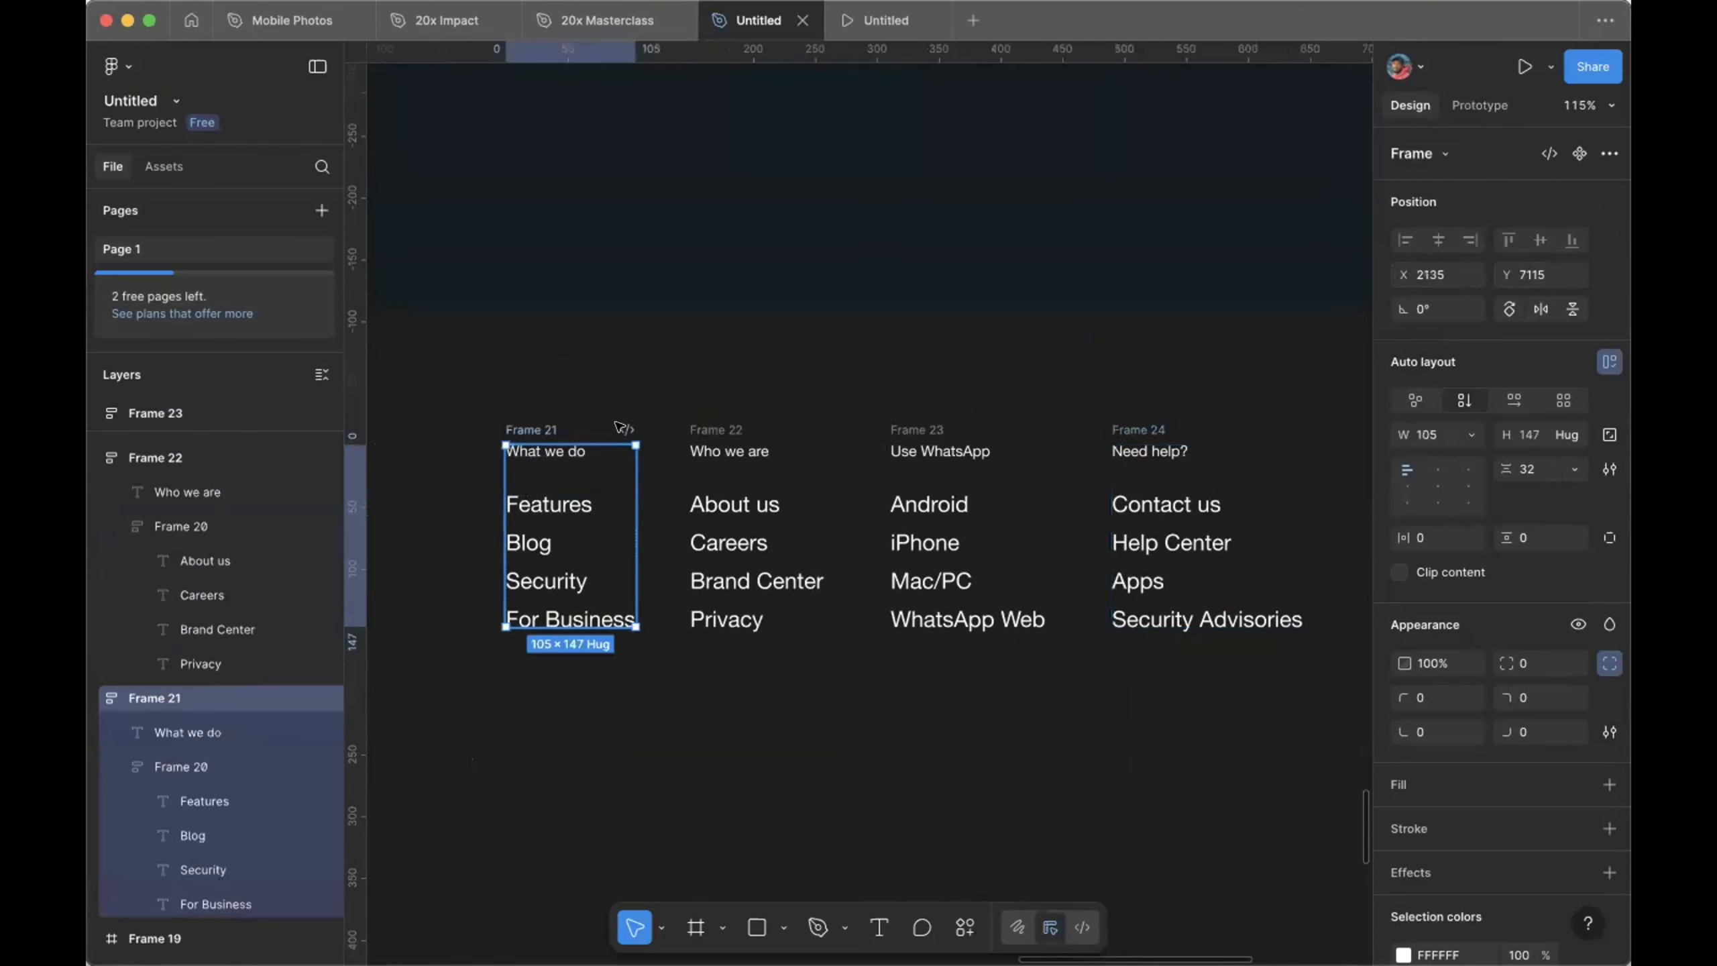
{"action": "left_click", "coordinate": [710, 429], "text": "shift"}
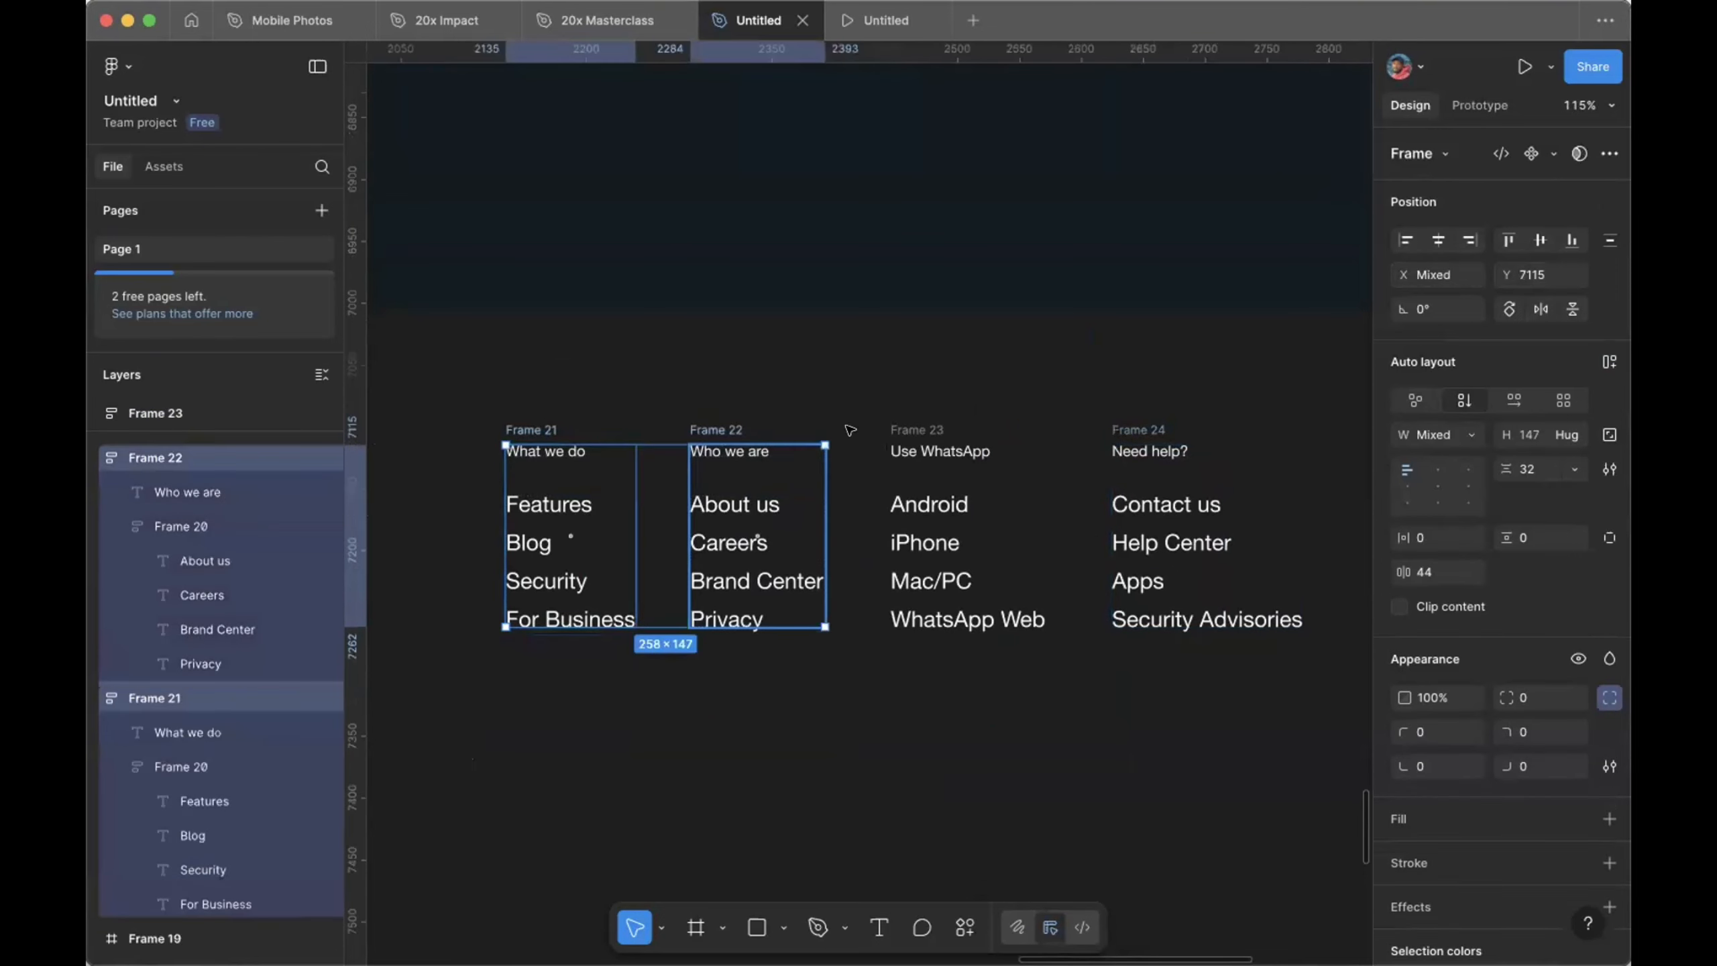
{"action": "left_click", "coordinate": [895, 429], "text": "shift"}
{"action": "left_click", "coordinate": [1115, 428], "text": "shift"}
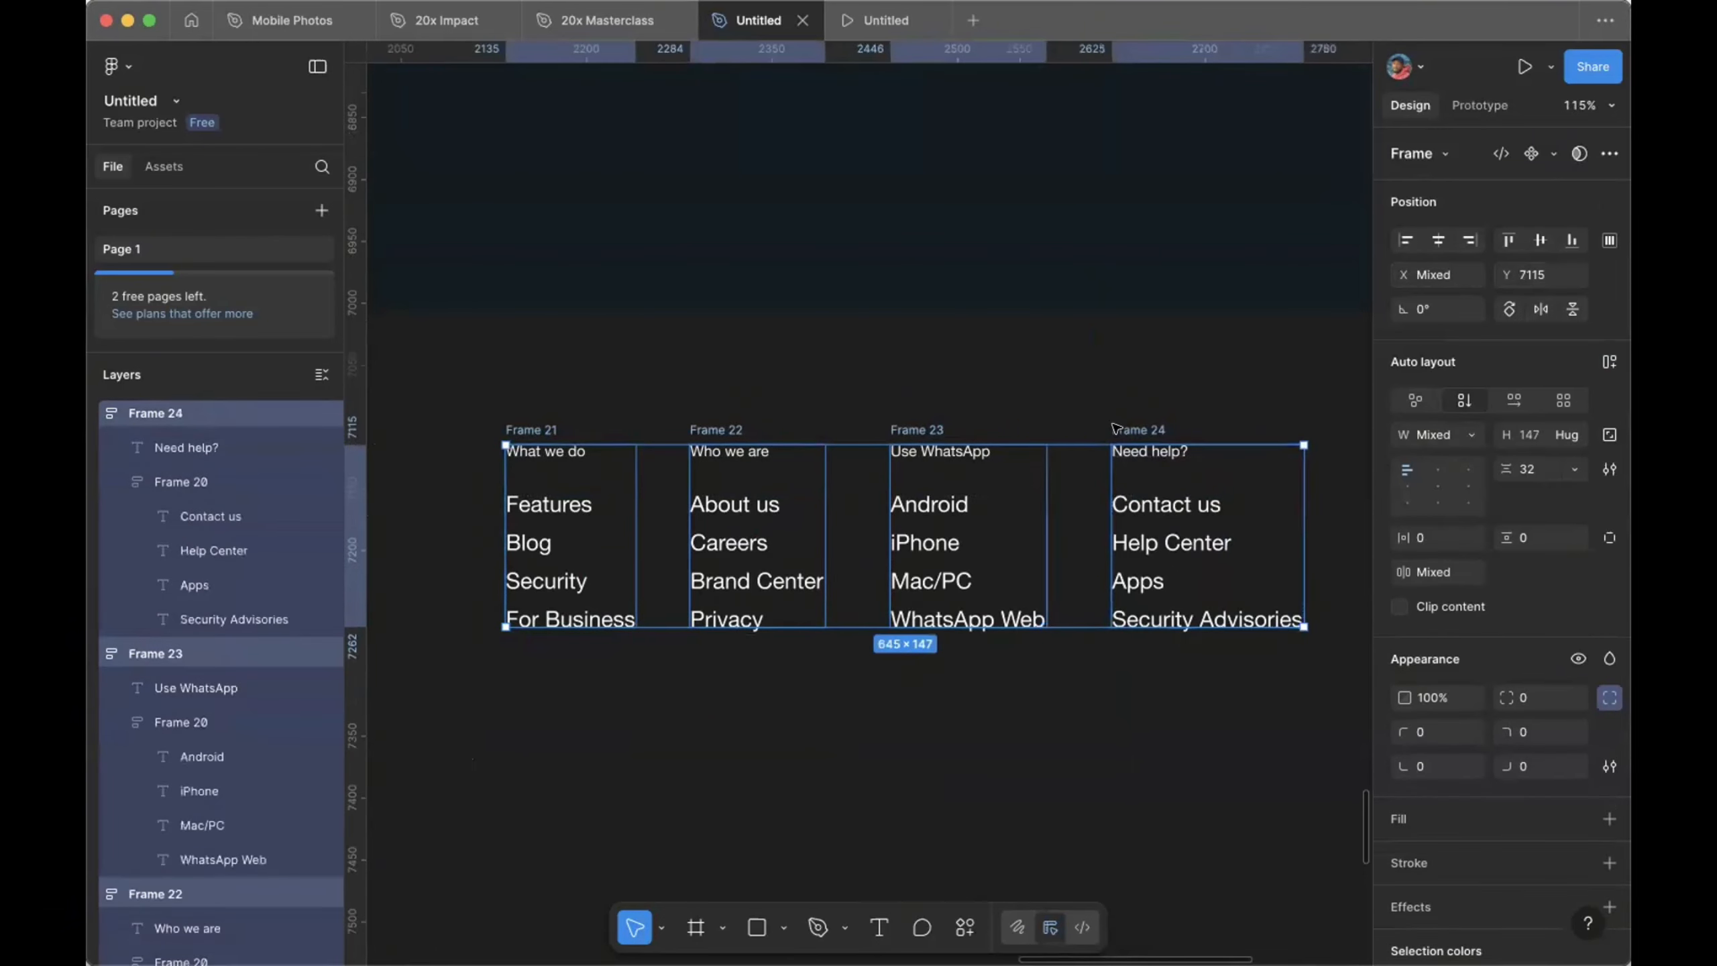
{"action": "key", "text": "shift+a"}
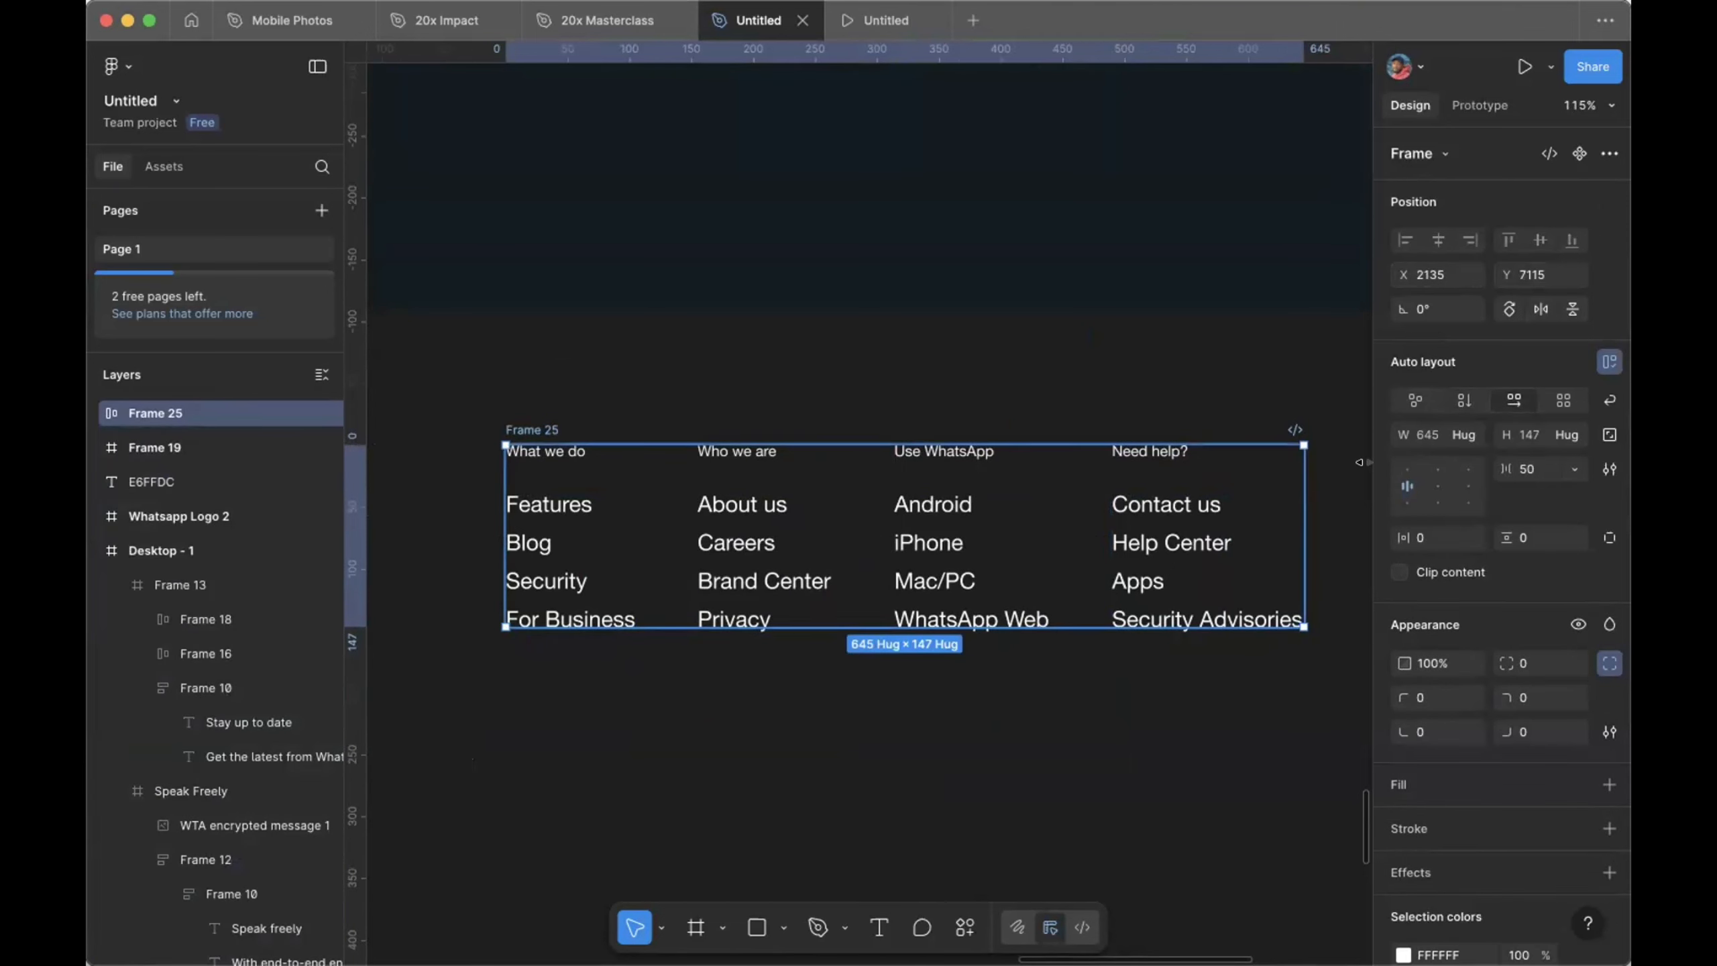
Step: Set the horizontal gap between the four footer columns to 90
{"action": "left_click", "coordinate": [1526, 468]}
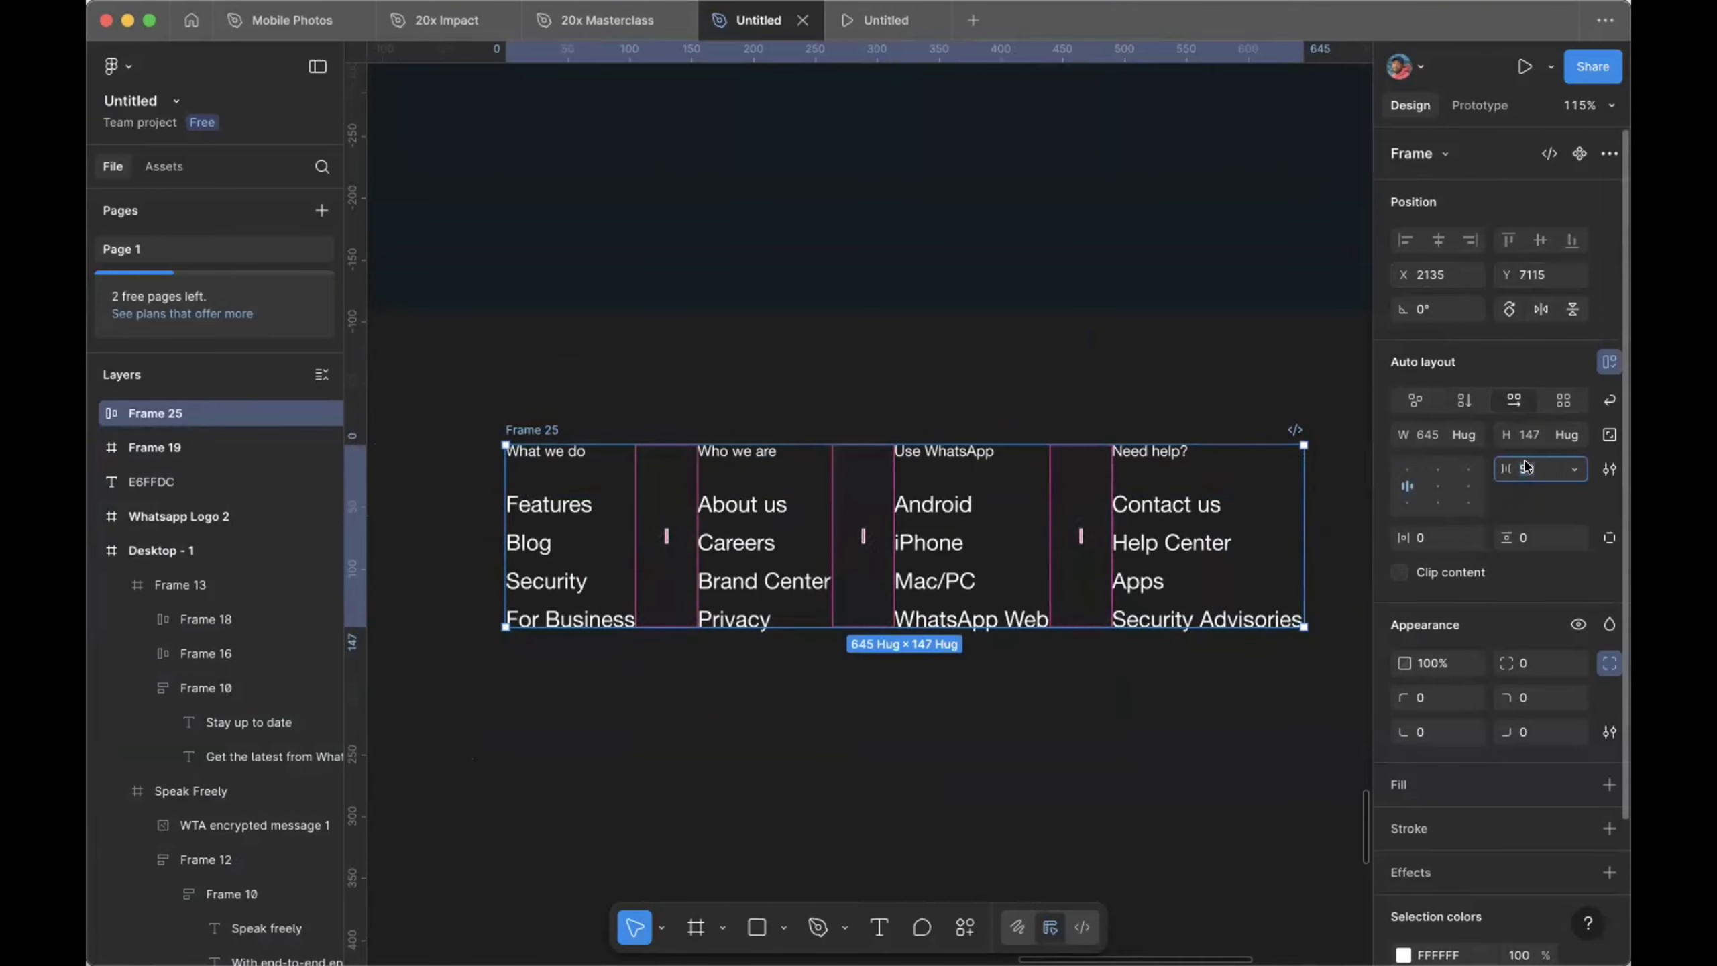
{"action": "key", "text": "Escape"}
{"action": "key", "text": "Escape"}
Step: Move the row of link columns into the dark footer frame above it, at about X 499, Y 194
{"action": "scroll", "coordinate": [1060, 738], "scroll_direction": "down", "scroll_amount": 5}
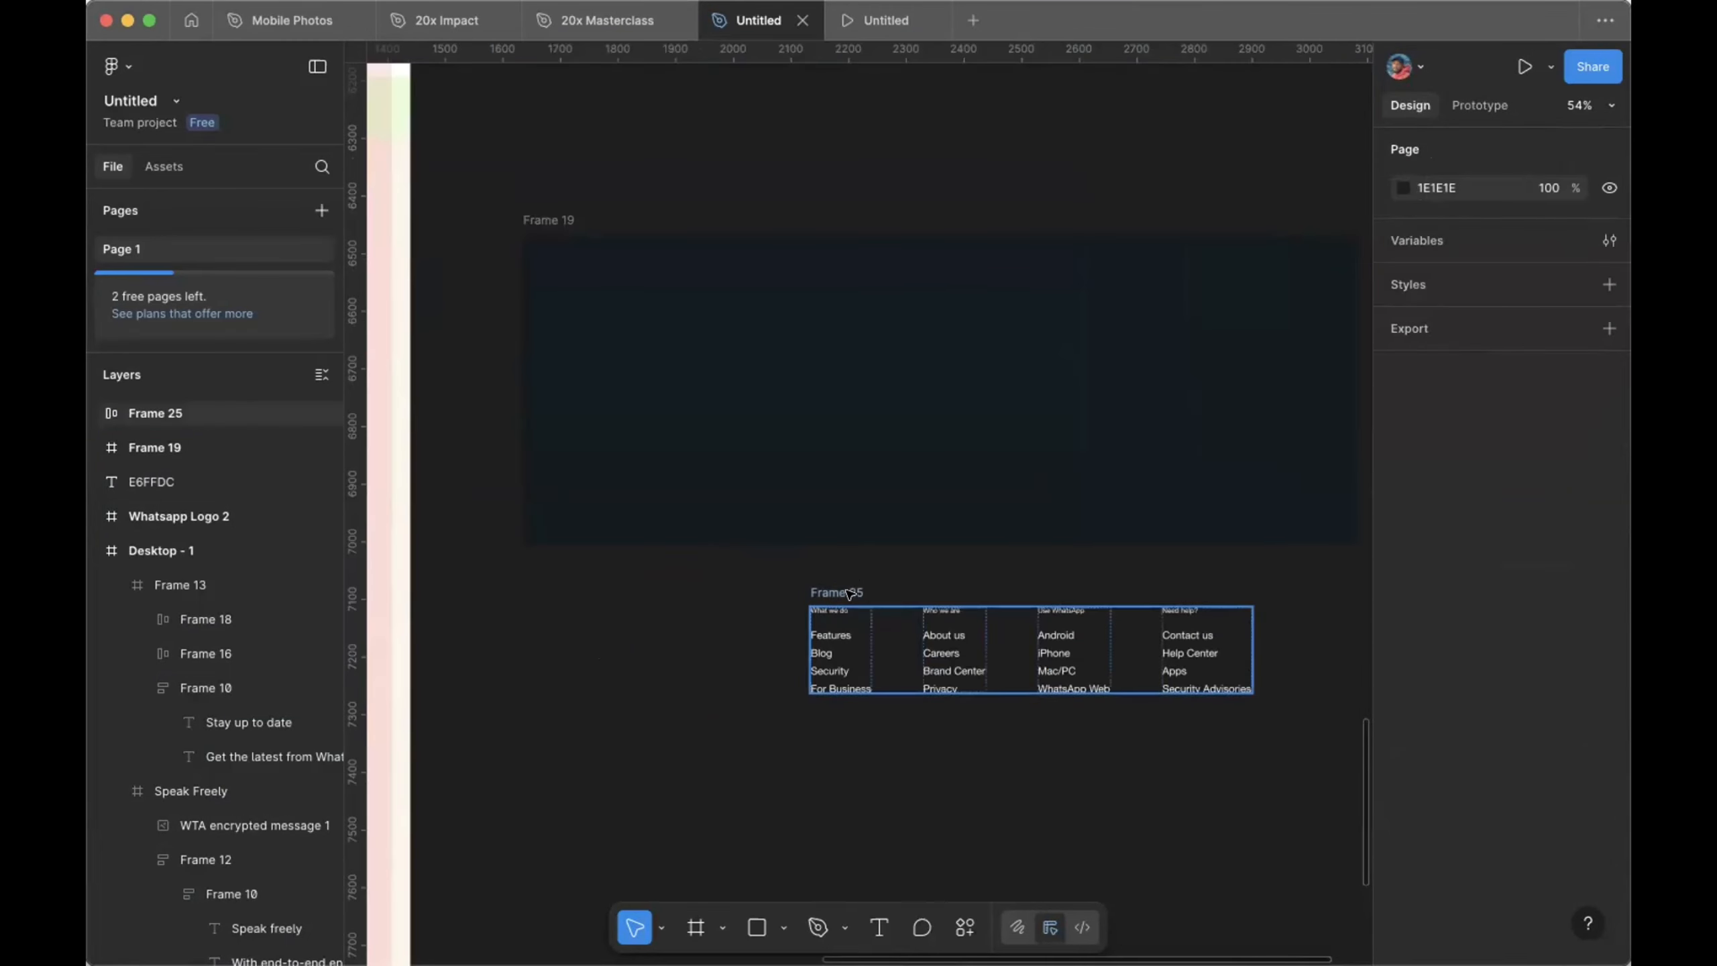
{"action": "left_click", "coordinate": [850, 594]}
{"action": "left_click_drag", "start_coordinate": [871, 442], "coordinate": [850, 333]}
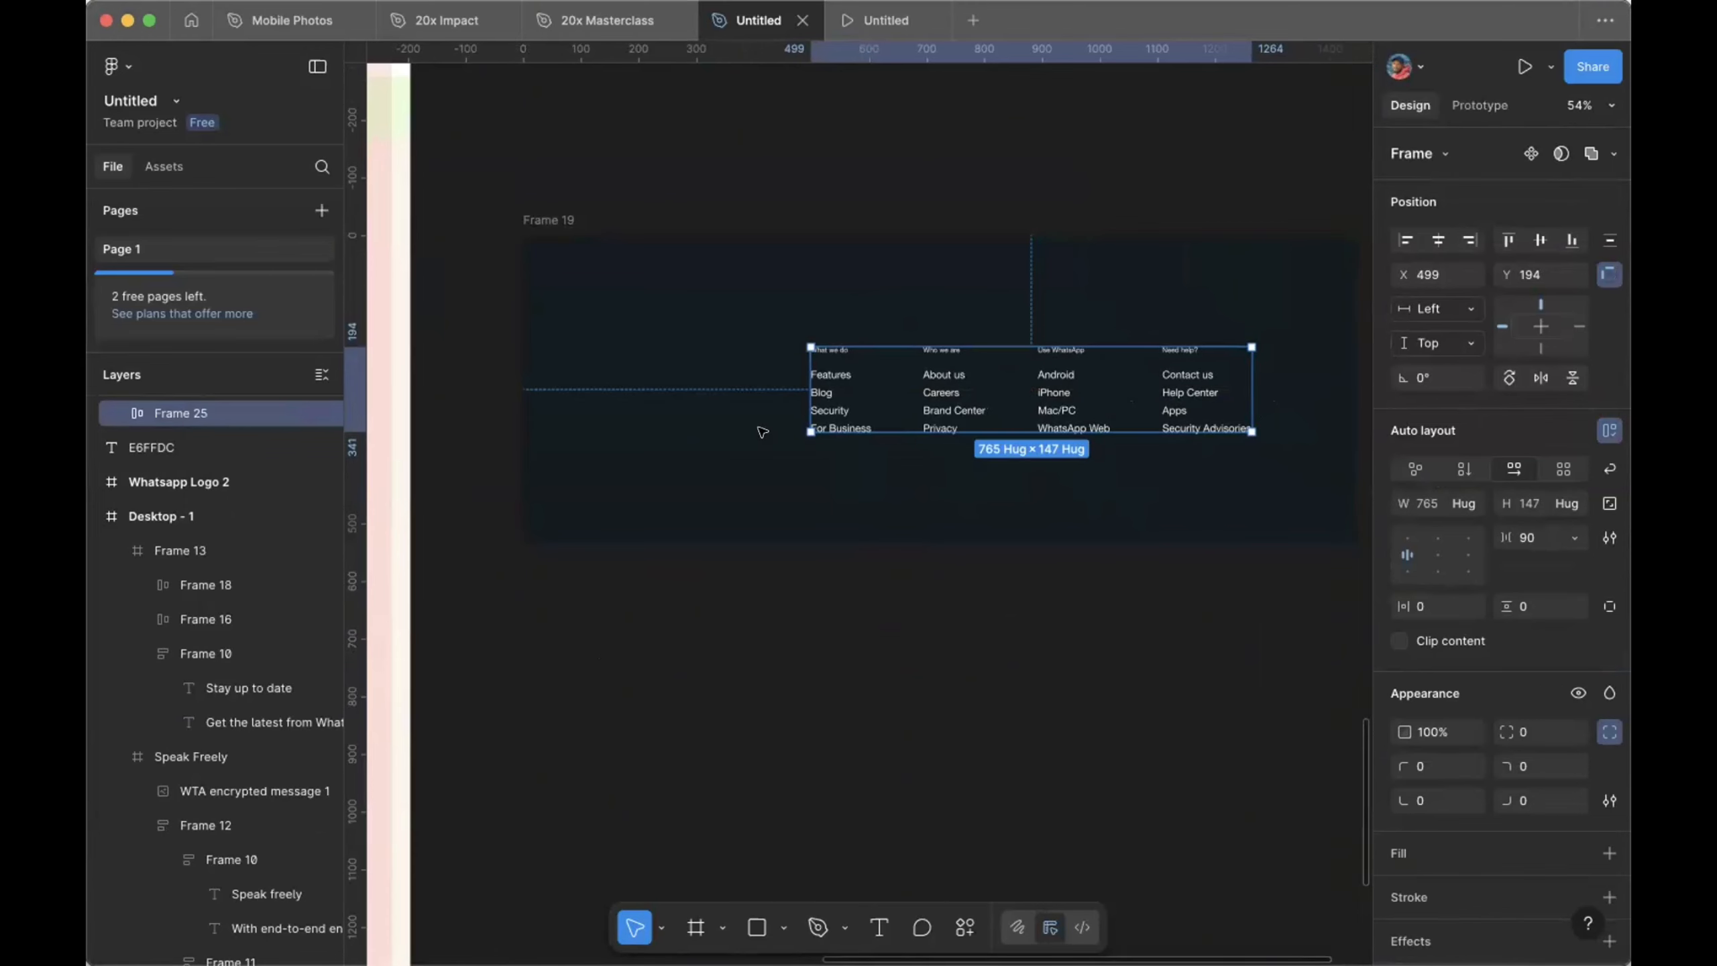
Step: Copy the green WhatsApp logo from the navigation bar of the Desktop - 1 frame
{"action": "scroll", "coordinate": [762, 431], "scroll_direction": "down", "scroll_amount": 5}
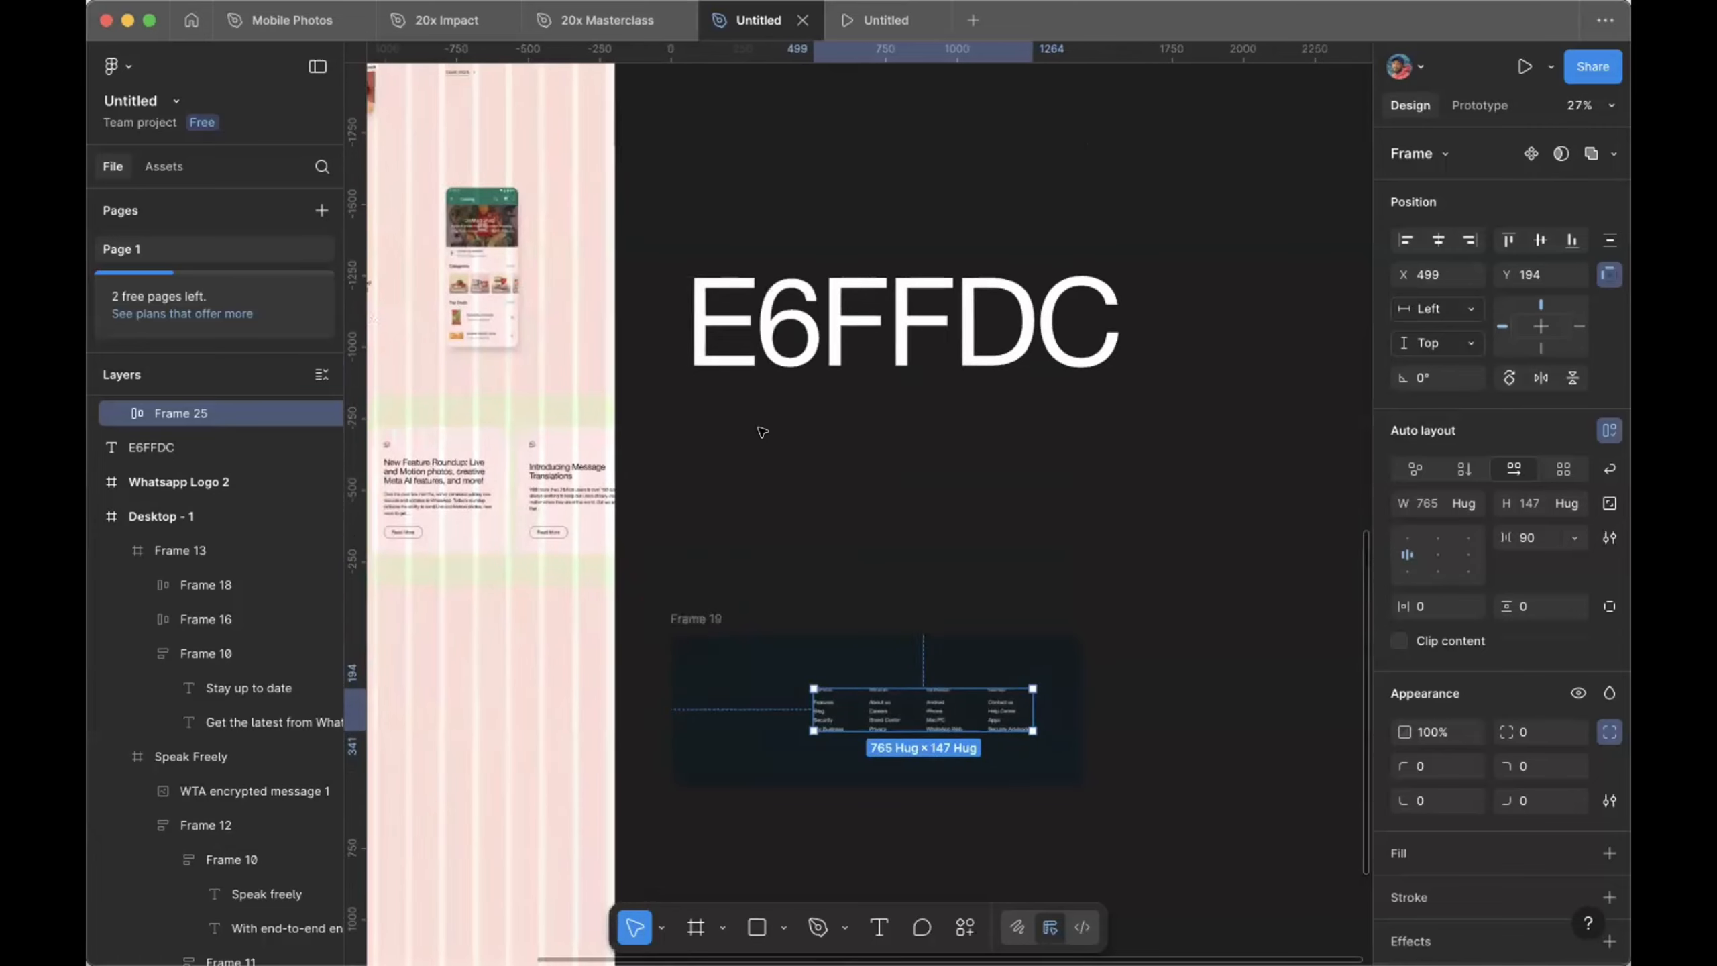
{"action": "scroll", "coordinate": [762, 431], "scroll_direction": "up", "scroll_amount": 15}
{"action": "scroll", "coordinate": [763, 431], "scroll_direction": "left", "scroll_amount": 10}
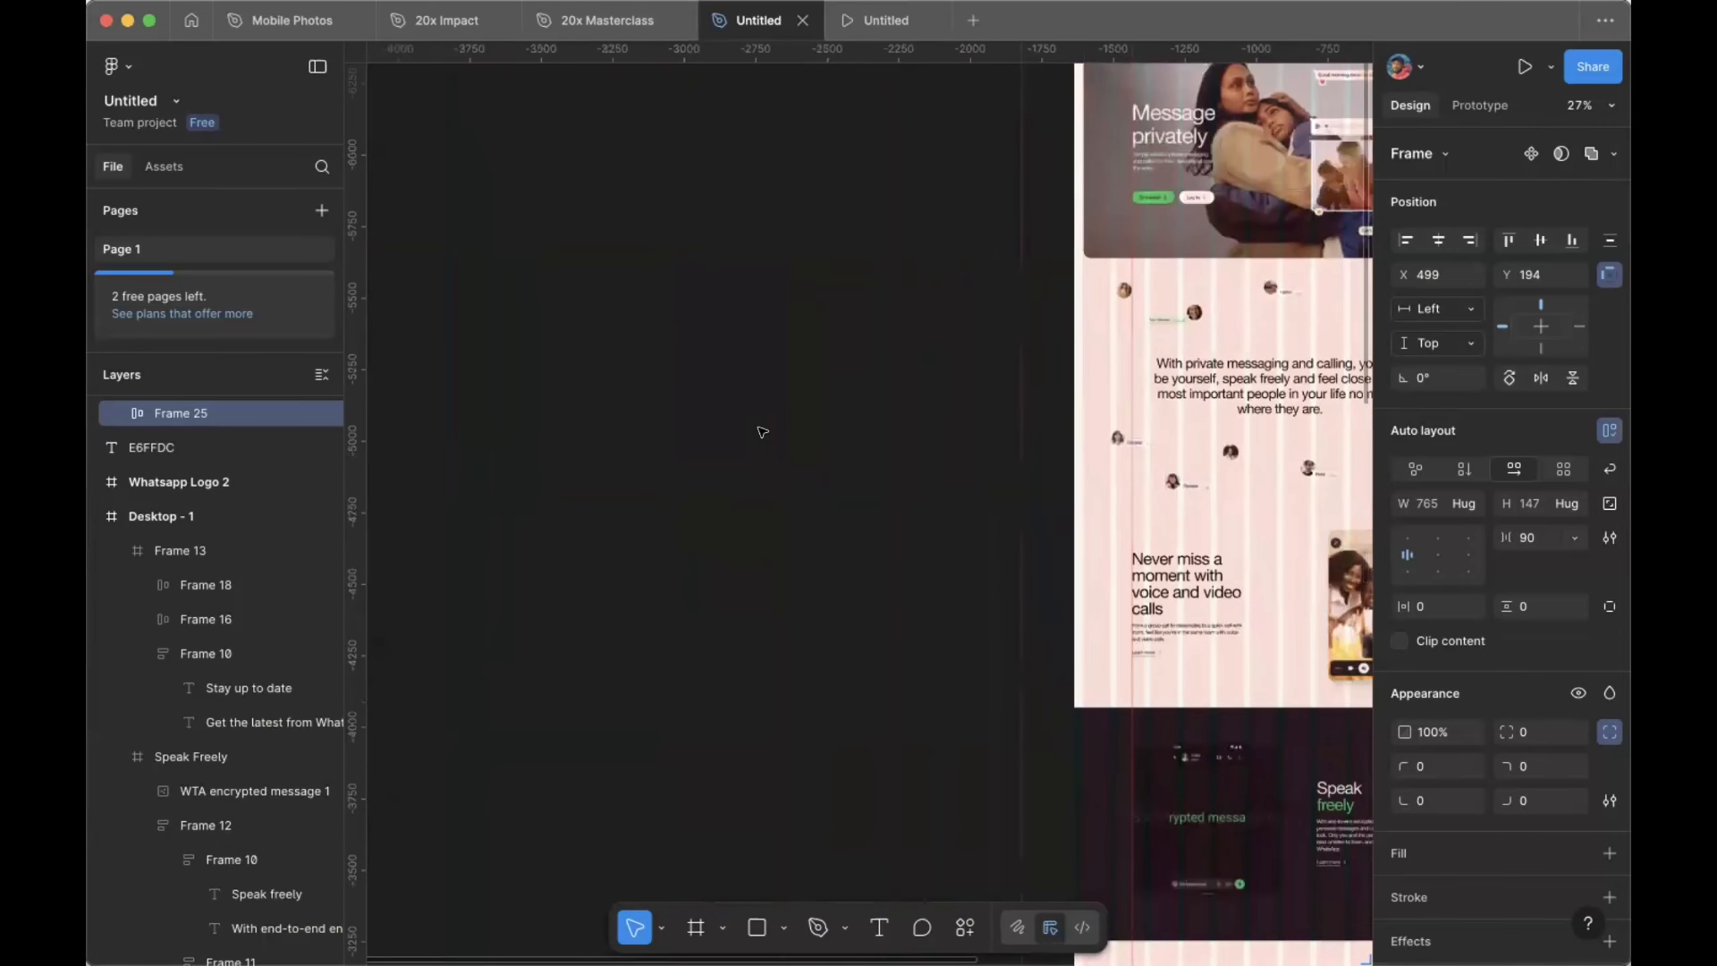
{"action": "scroll", "coordinate": [763, 431], "scroll_direction": "up", "scroll_amount": 10}
{"action": "scroll", "coordinate": [762, 431], "scroll_direction": "right", "scroll_amount": 6}
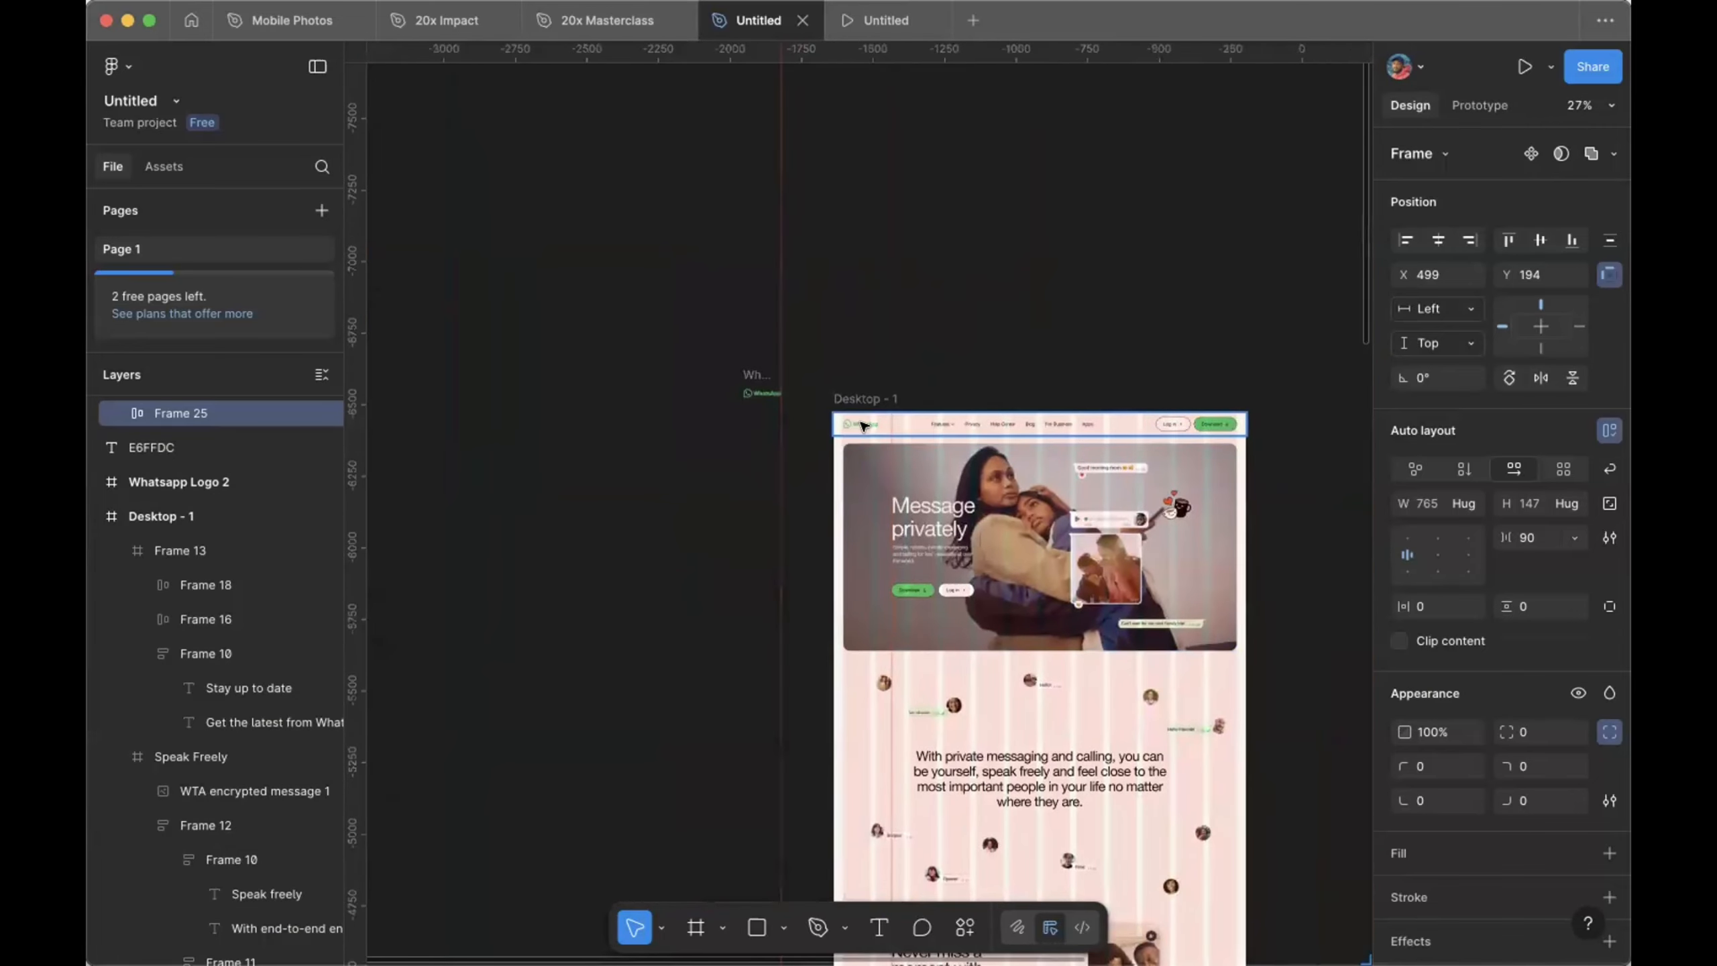
{"action": "scroll", "coordinate": [862, 424], "scroll_direction": "up", "scroll_amount": 5}
{"action": "scroll", "coordinate": [862, 425], "scroll_direction": "up", "scroll_amount": 3}
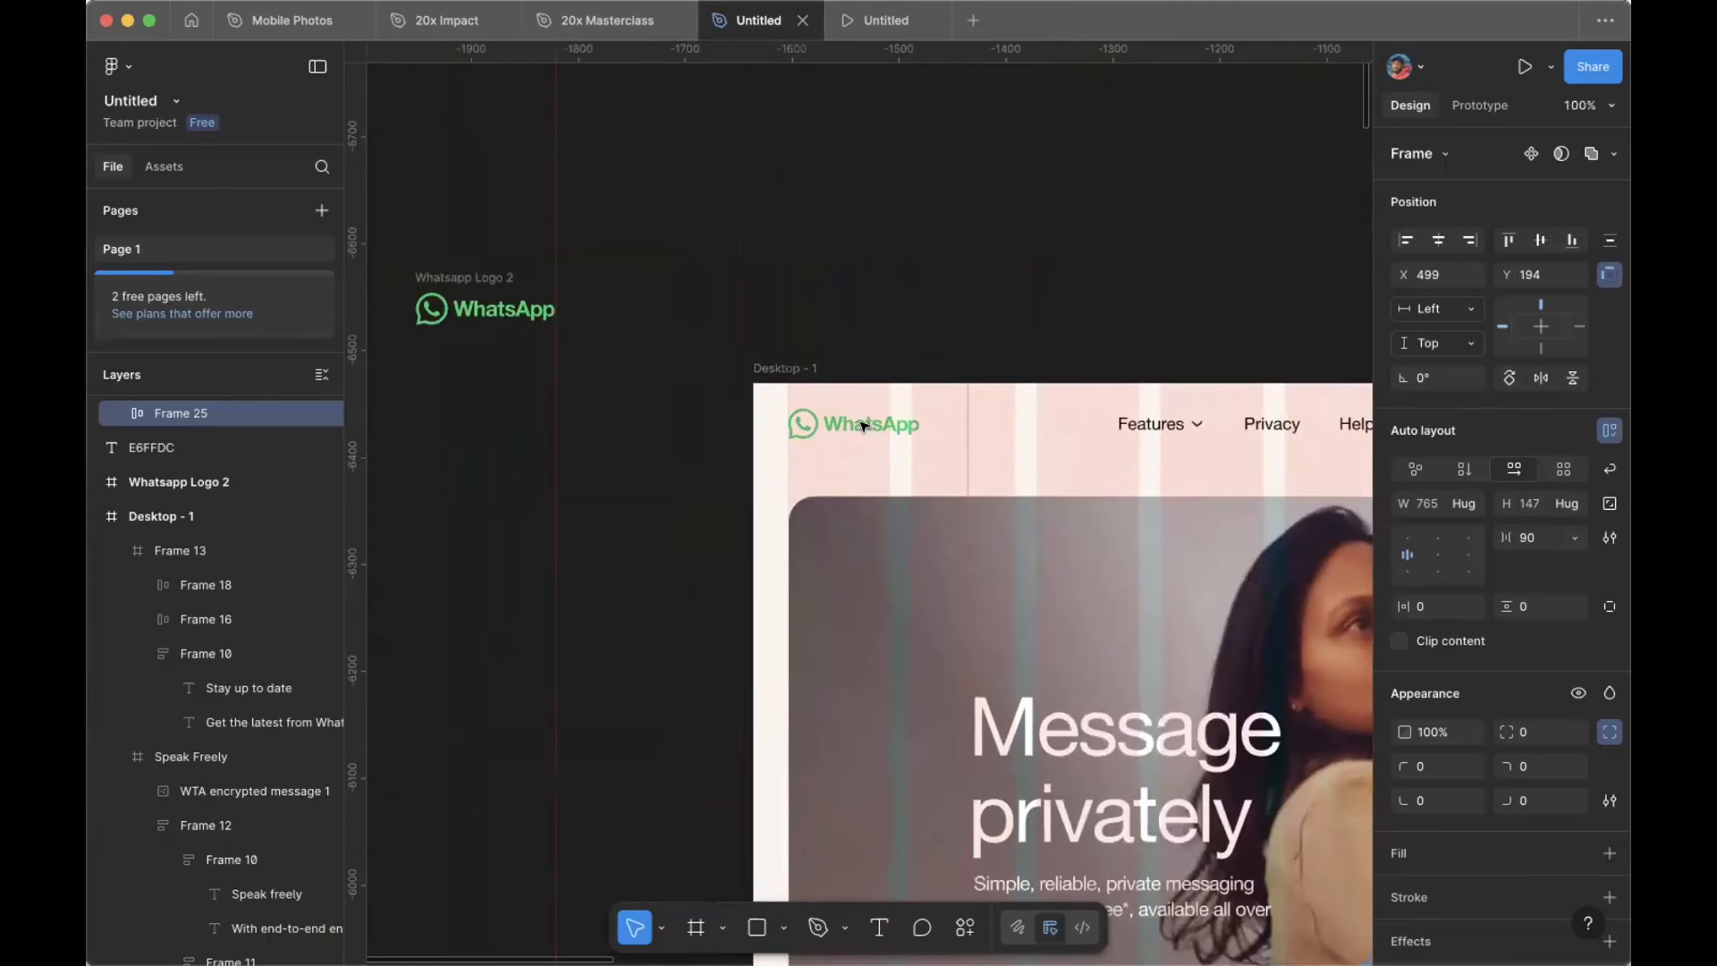
{"action": "left_click", "coordinate": [862, 424]}
Step: Paste the WhatsApp logo into the dark footer frame and place it beside the link columns at about X 169, Y 188
{"action": "scroll", "coordinate": [862, 425], "scroll_direction": "down", "scroll_amount": 5}
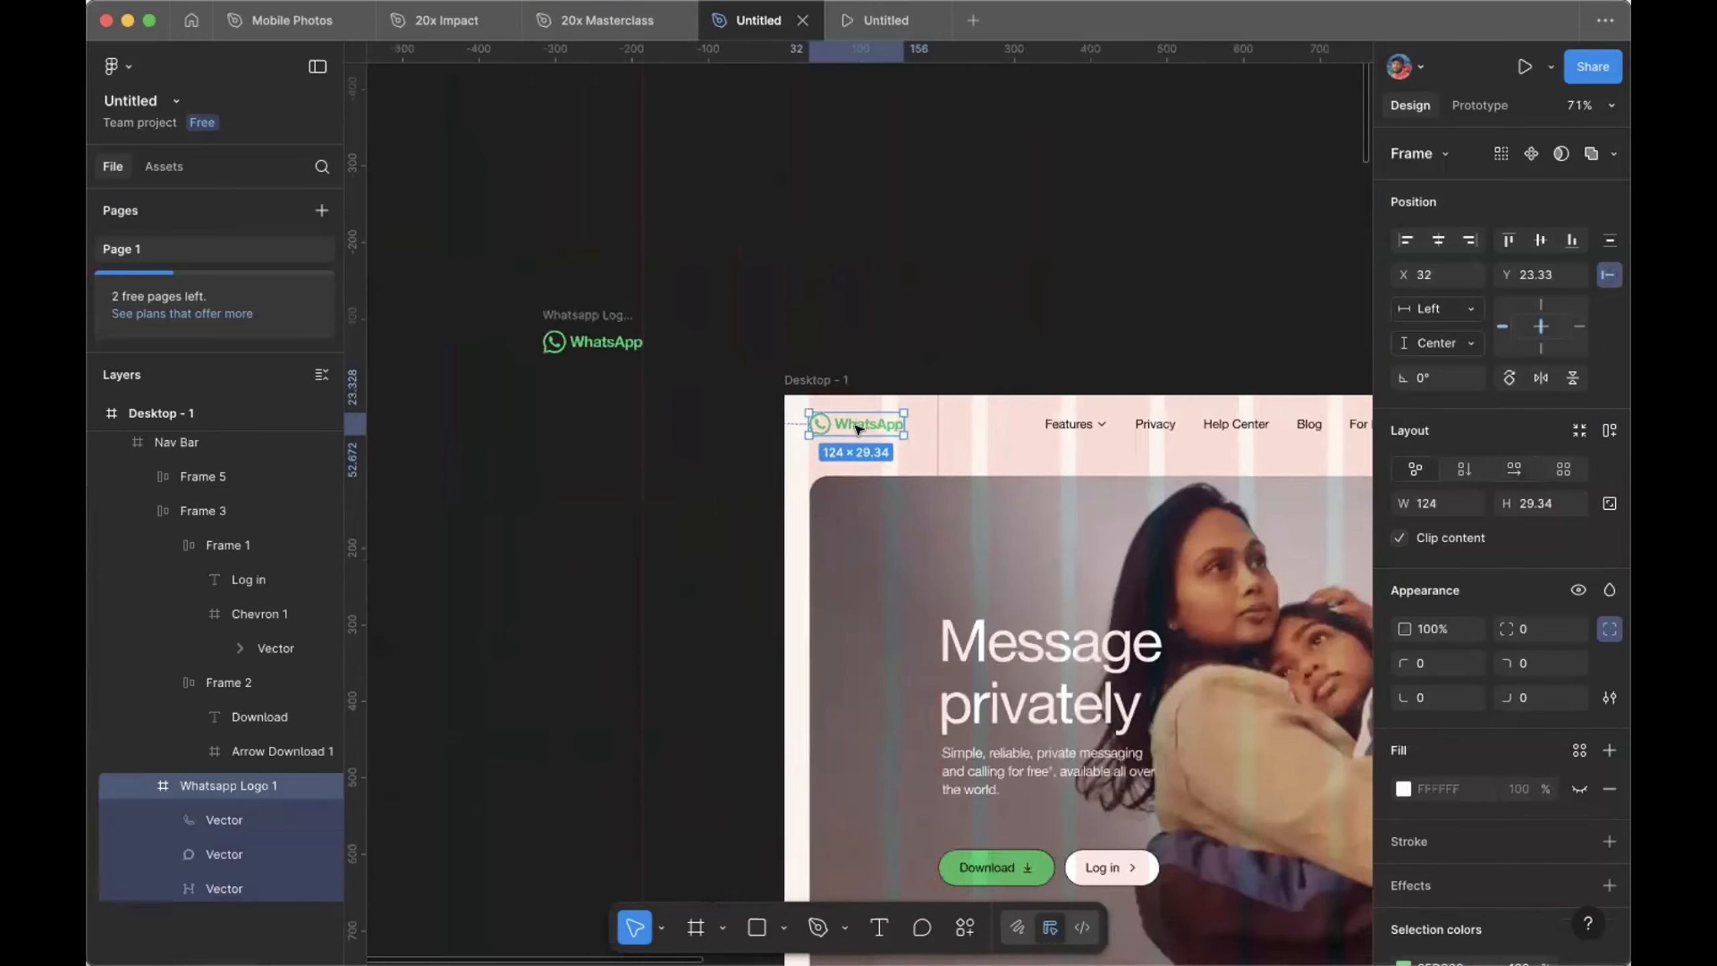
{"action": "scroll", "coordinate": [859, 427], "scroll_direction": "down", "scroll_amount": 10}
{"action": "scroll", "coordinate": [857, 428], "scroll_direction": "down", "scroll_amount": 10}
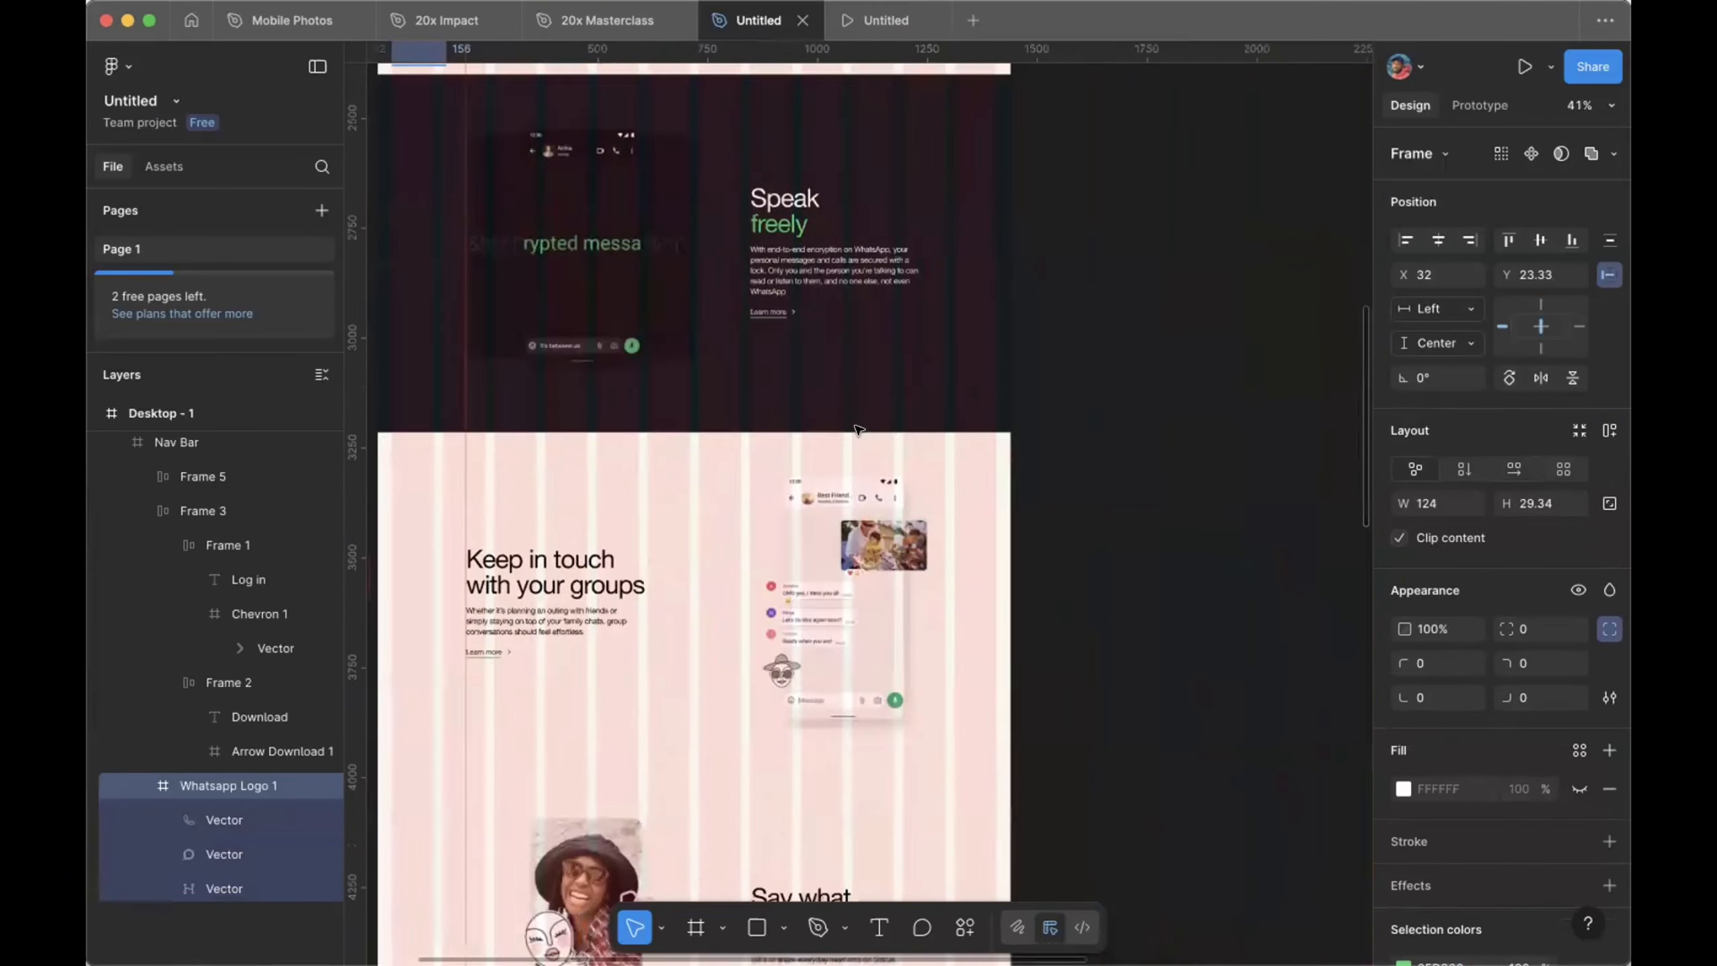
{"action": "scroll", "coordinate": [857, 429], "scroll_direction": "right", "scroll_amount": 10}
{"action": "scroll", "coordinate": [859, 430], "scroll_direction": "down", "scroll_amount": 10}
{"action": "scroll", "coordinate": [859, 430], "scroll_direction": "left", "scroll_amount": 8}
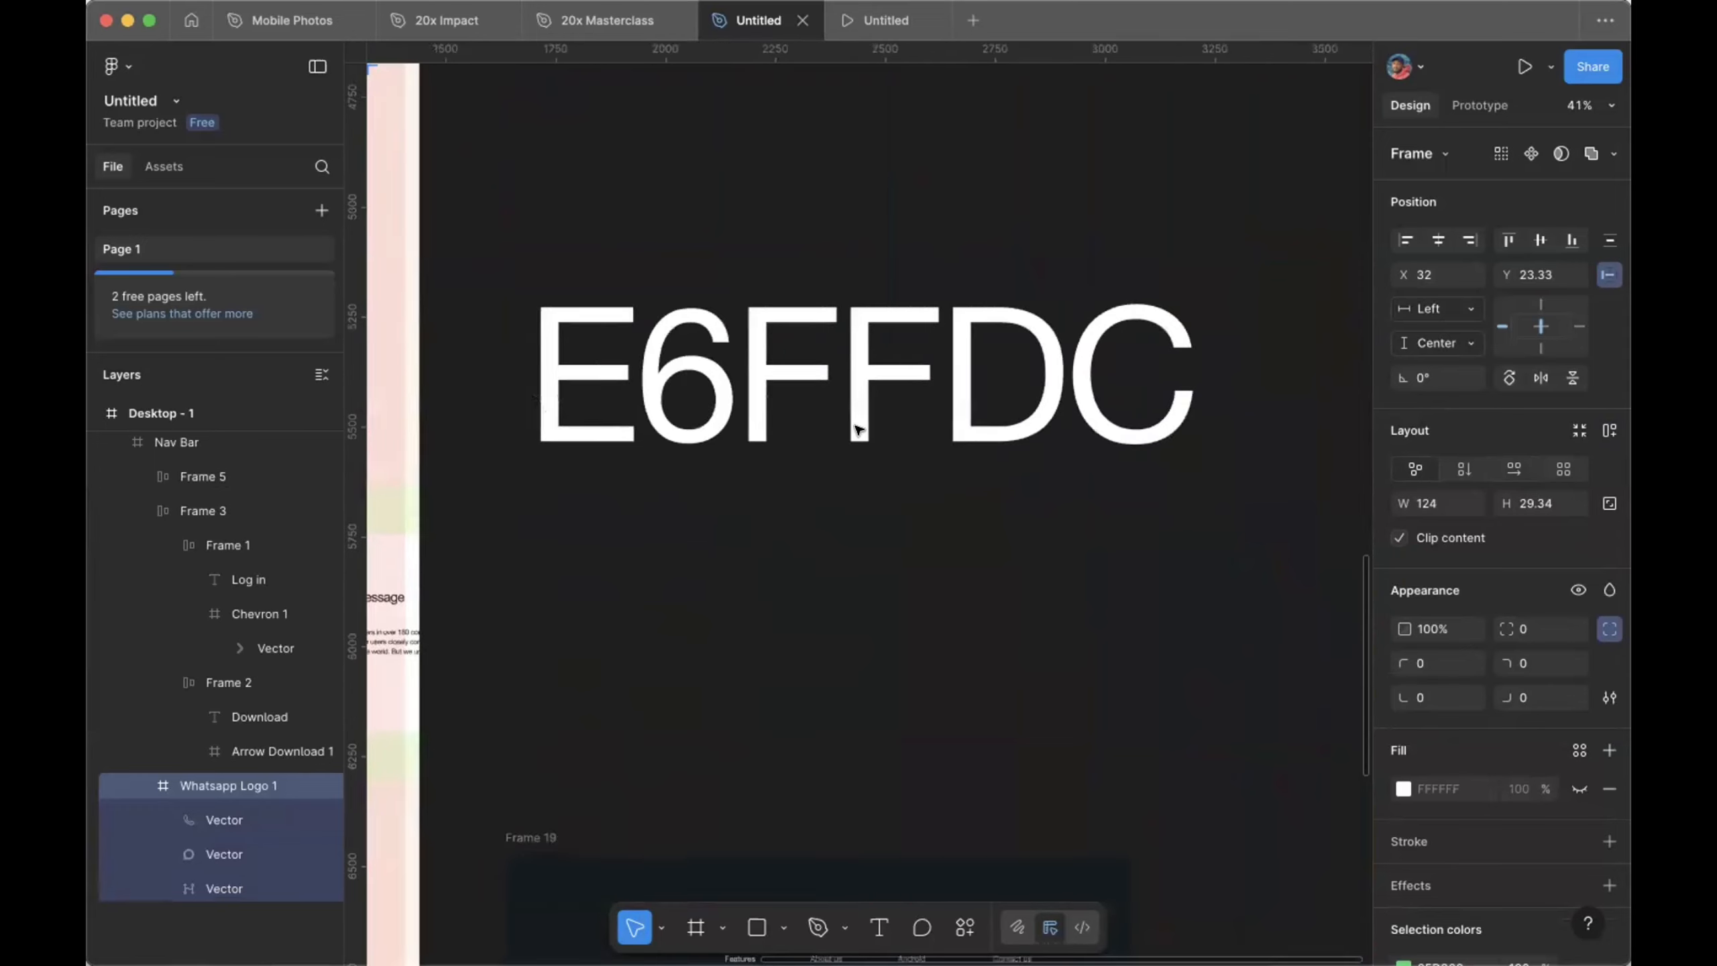
{"action": "scroll", "coordinate": [858, 430], "scroll_direction": "up", "scroll_amount": 3}
{"action": "scroll", "coordinate": [858, 430], "scroll_direction": "right", "scroll_amount": 3}
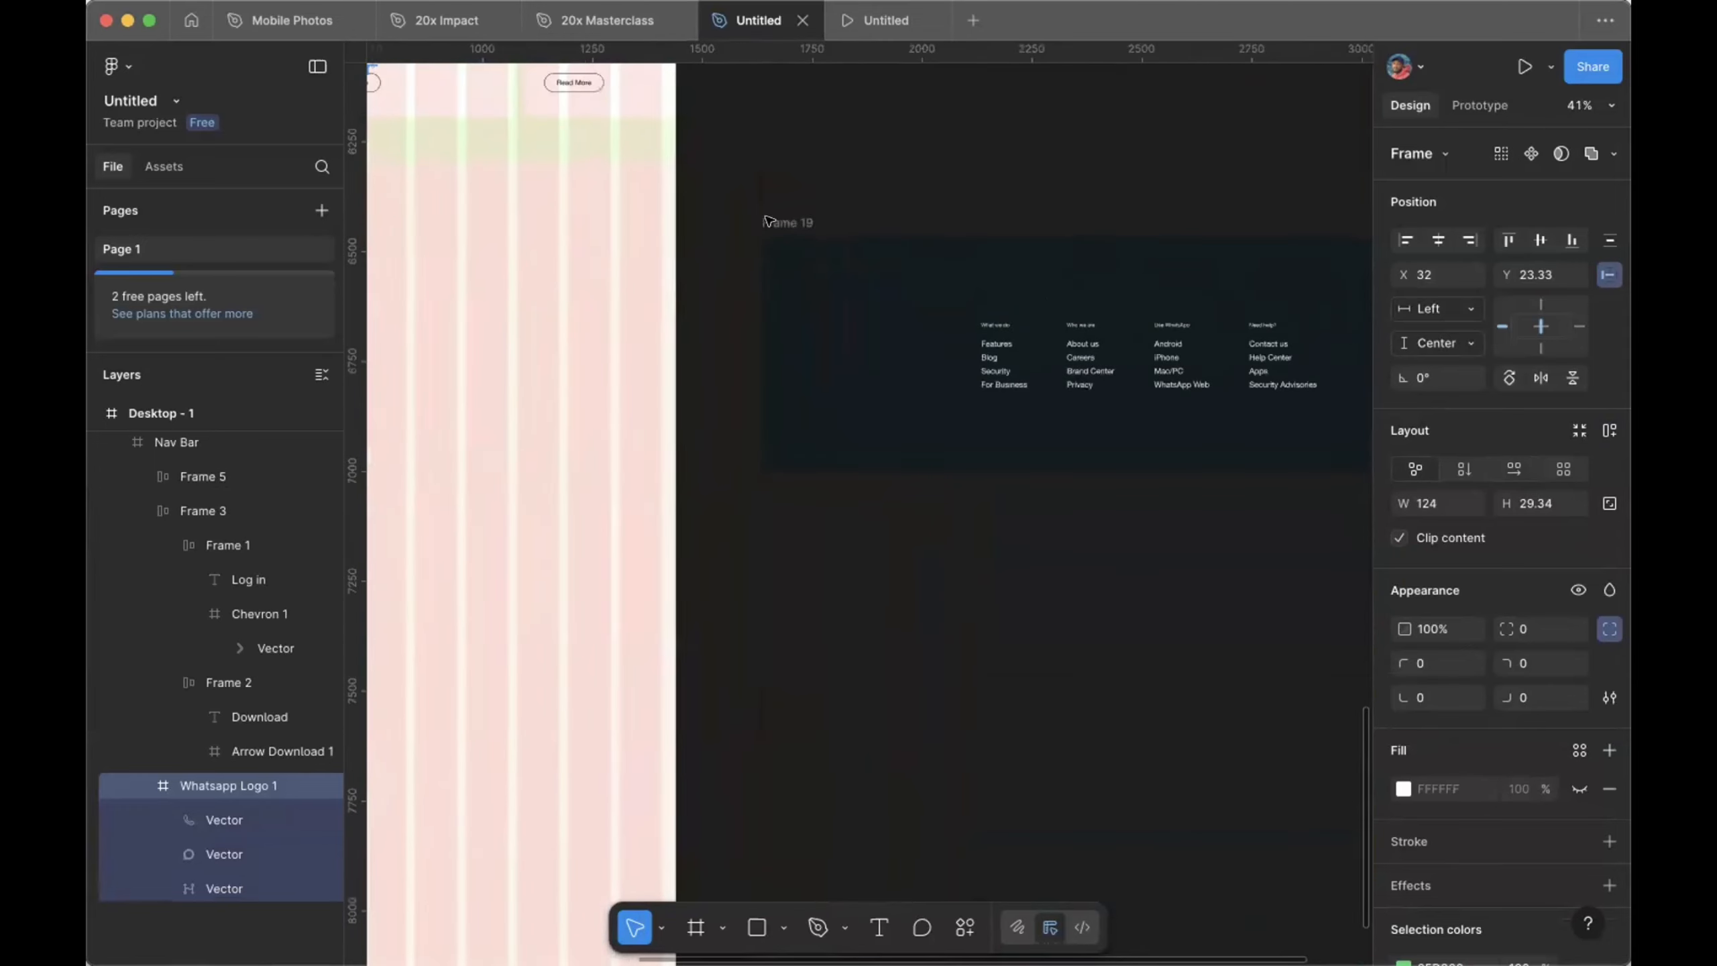
{"action": "left_click", "coordinate": [773, 227]}
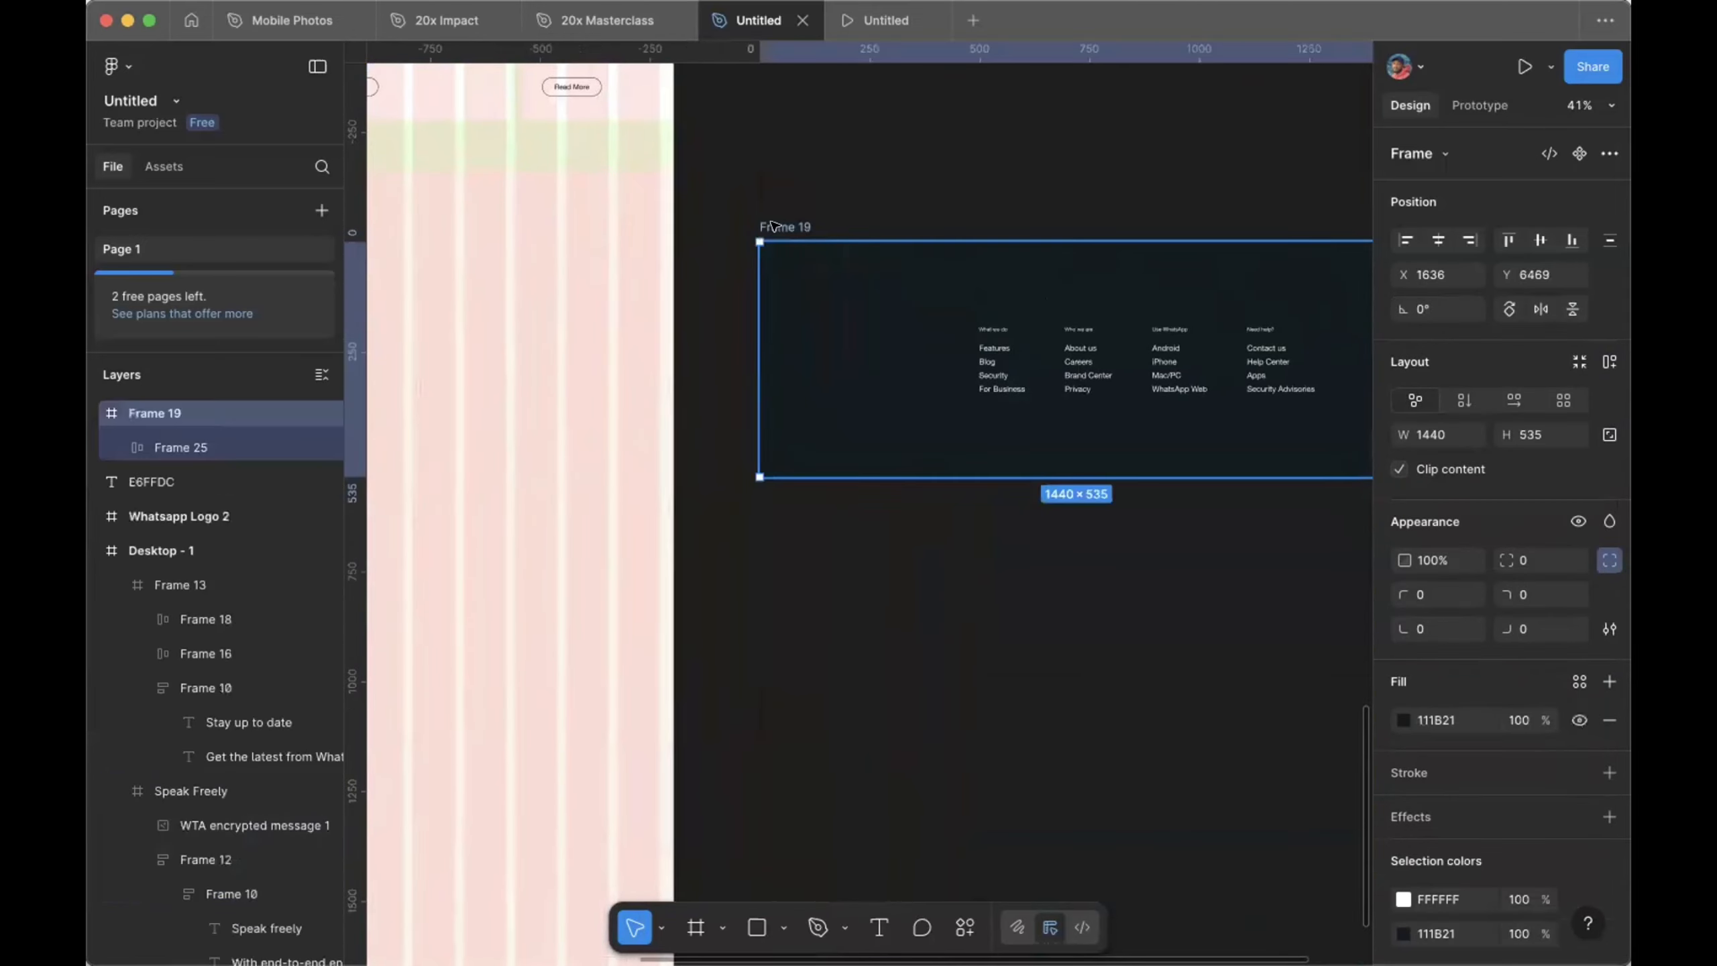
{"action": "key", "text": "ctrl+v"}
{"action": "scroll", "coordinate": [813, 257], "scroll_direction": "up", "scroll_amount": 3}
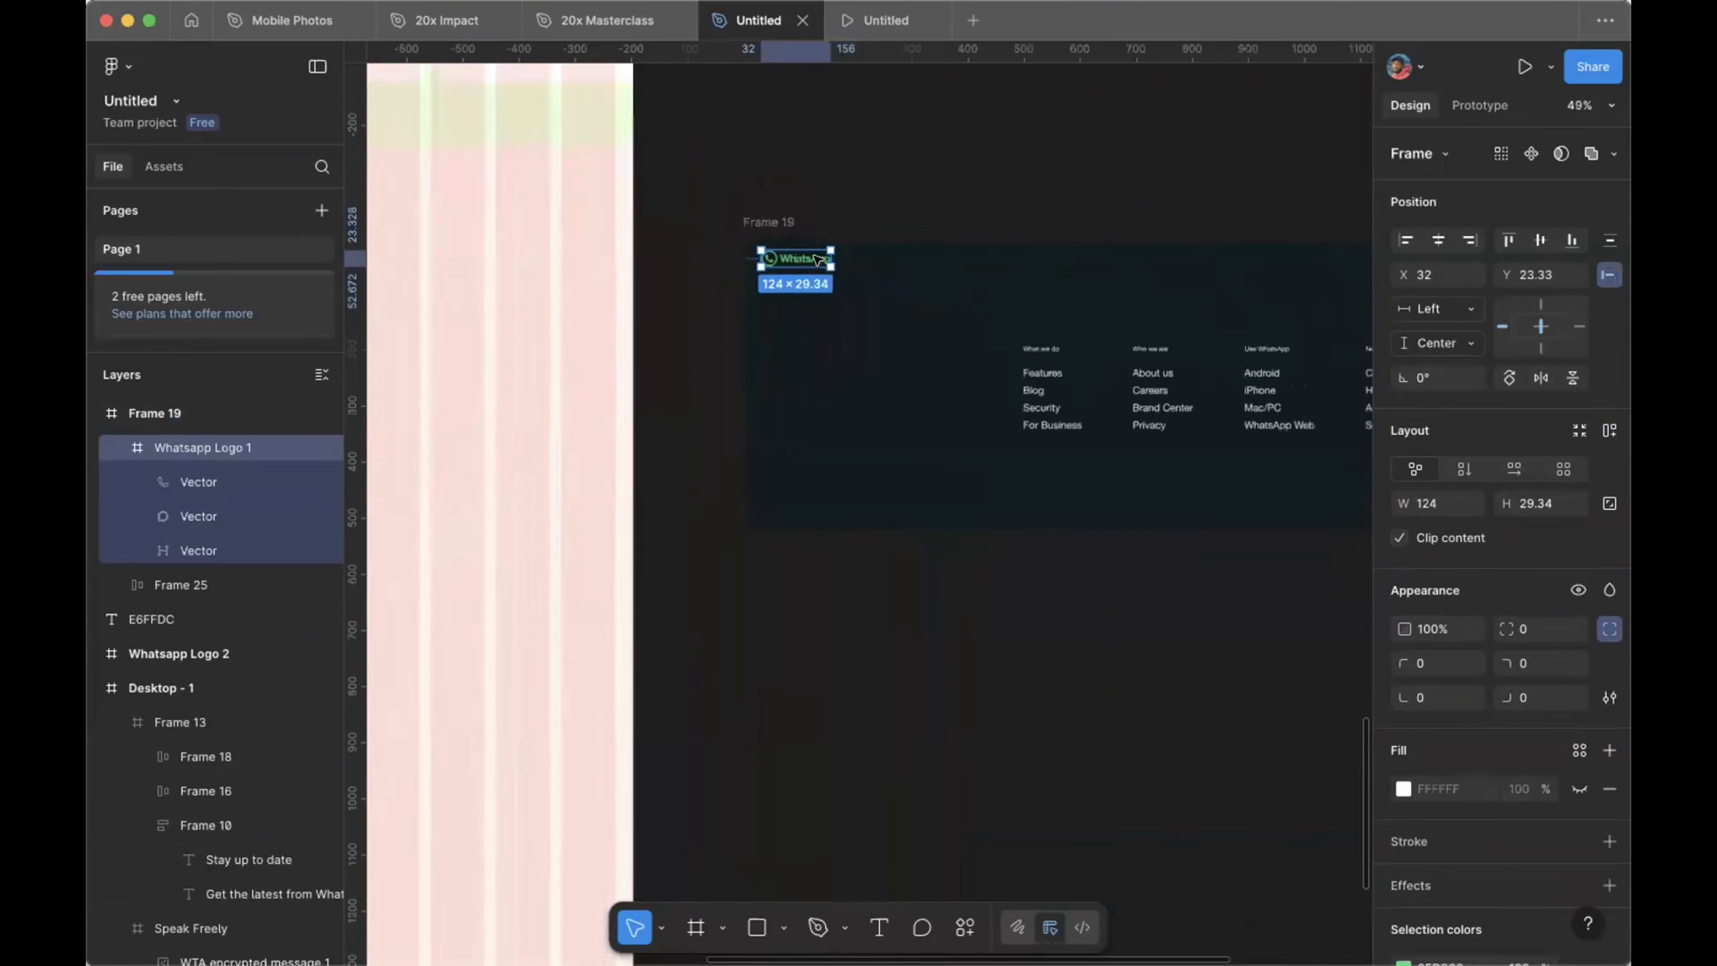
{"action": "left_click_drag", "start_coordinate": [813, 258], "coordinate": [911, 377]}
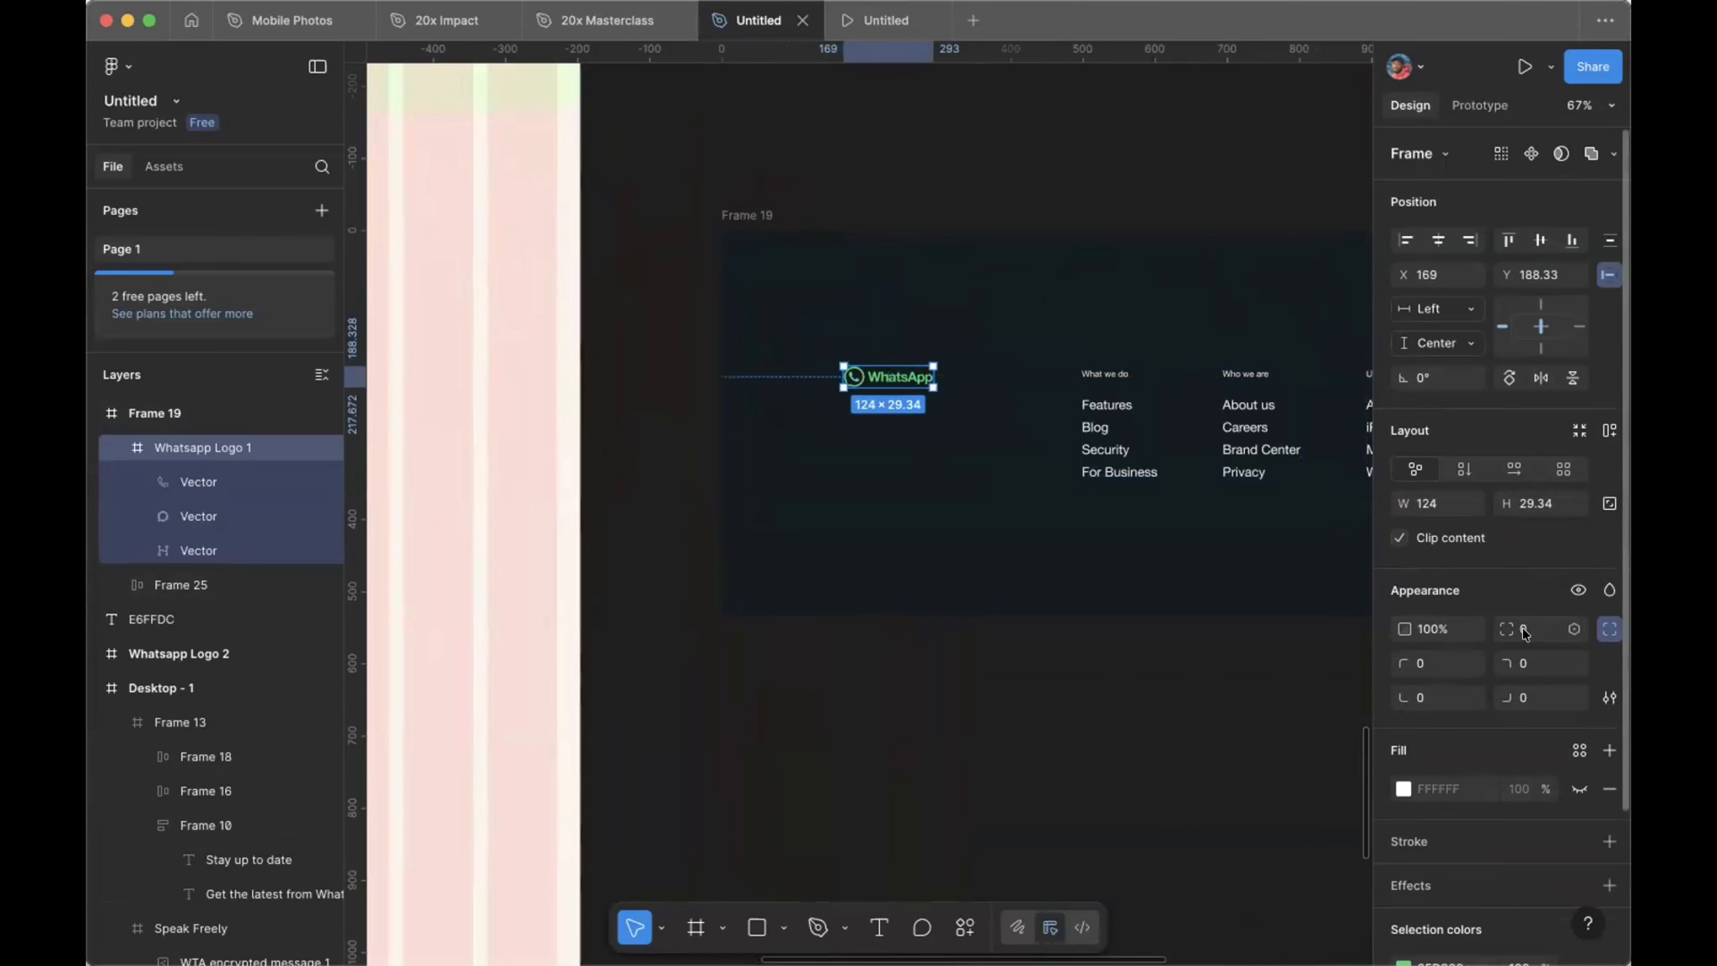
Step: Scale the footer's WhatsApp logo proportionally to a width of 157
{"action": "key", "text": "k"}
{"action": "left_click", "coordinate": [1438, 565]}
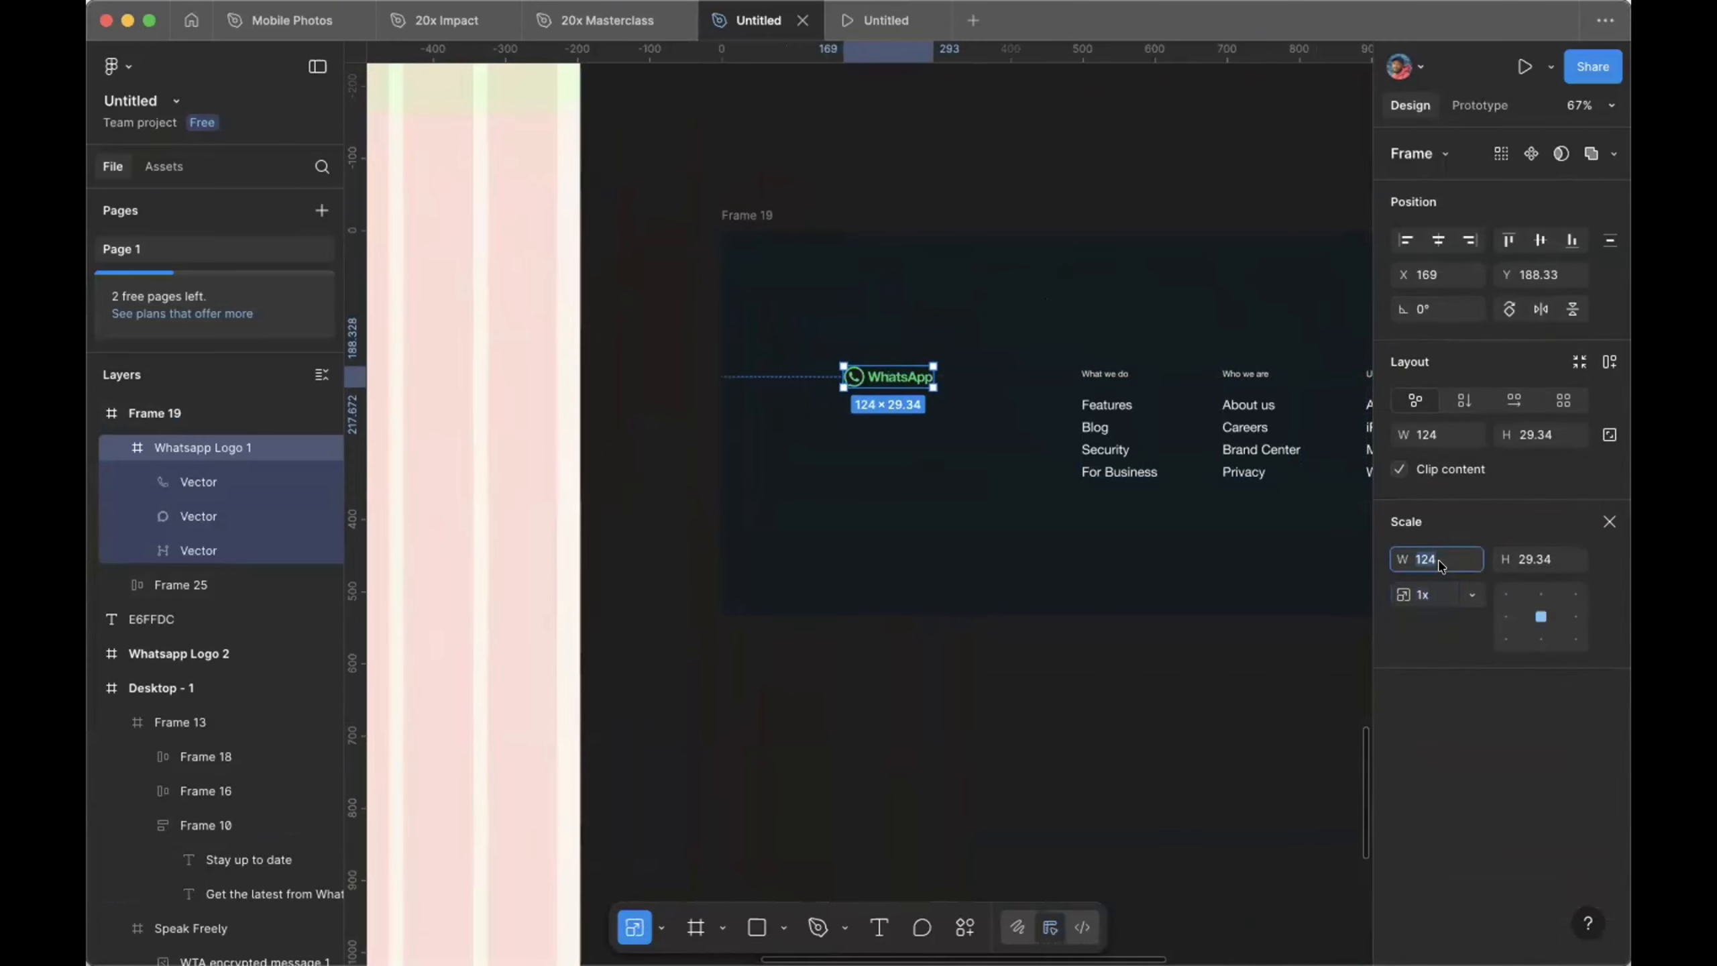
{"action": "type", "text": "157"}
{"action": "key", "text": "Return"}
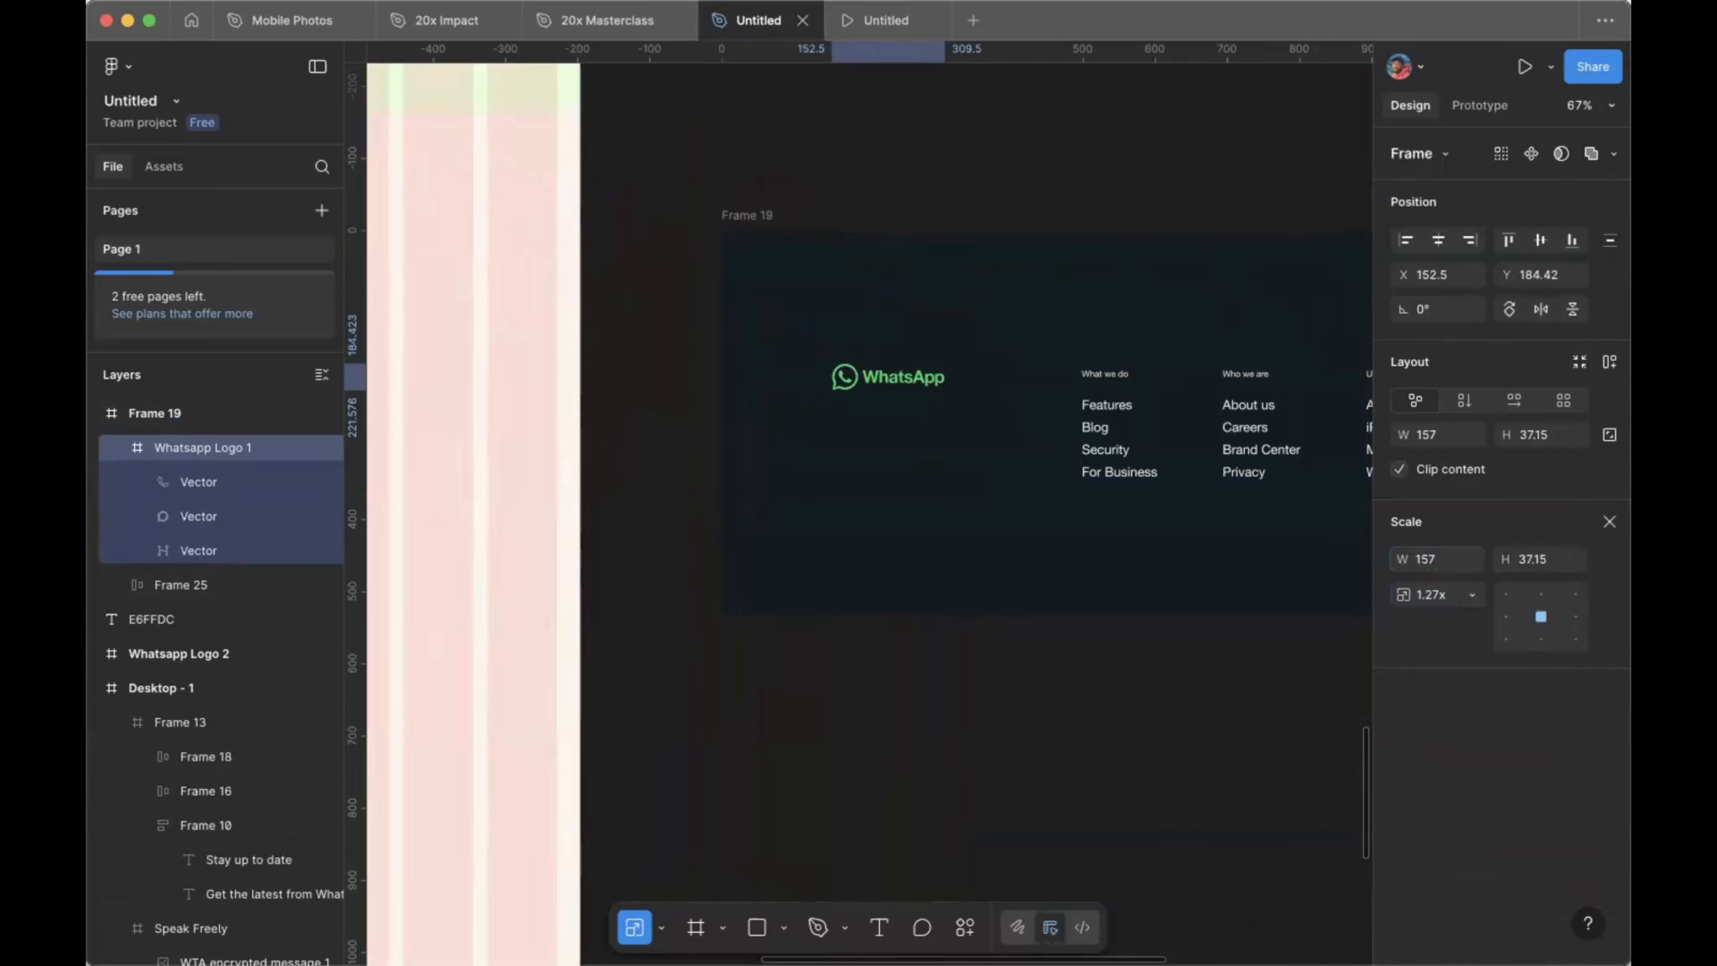
{"action": "key", "text": "v"}
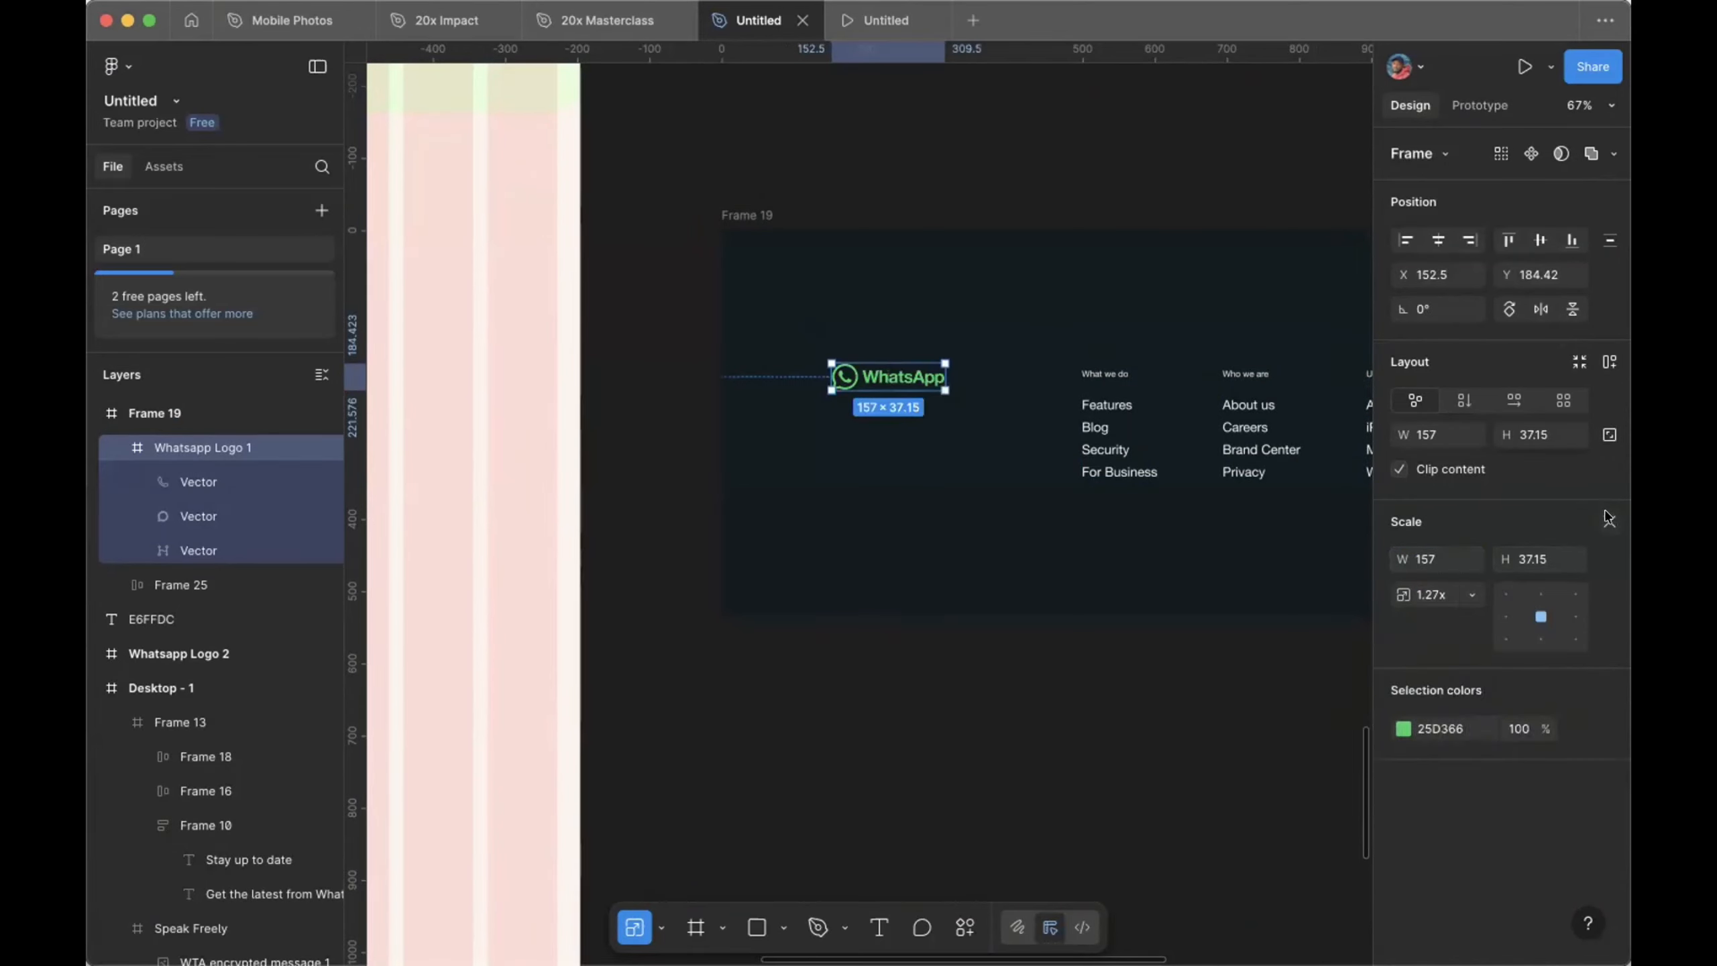
Step: Recolor the footer's WhatsApp logo from green to white and deselect it
{"action": "scroll", "coordinate": [1486, 602], "scroll_direction": "down", "scroll_amount": 3}
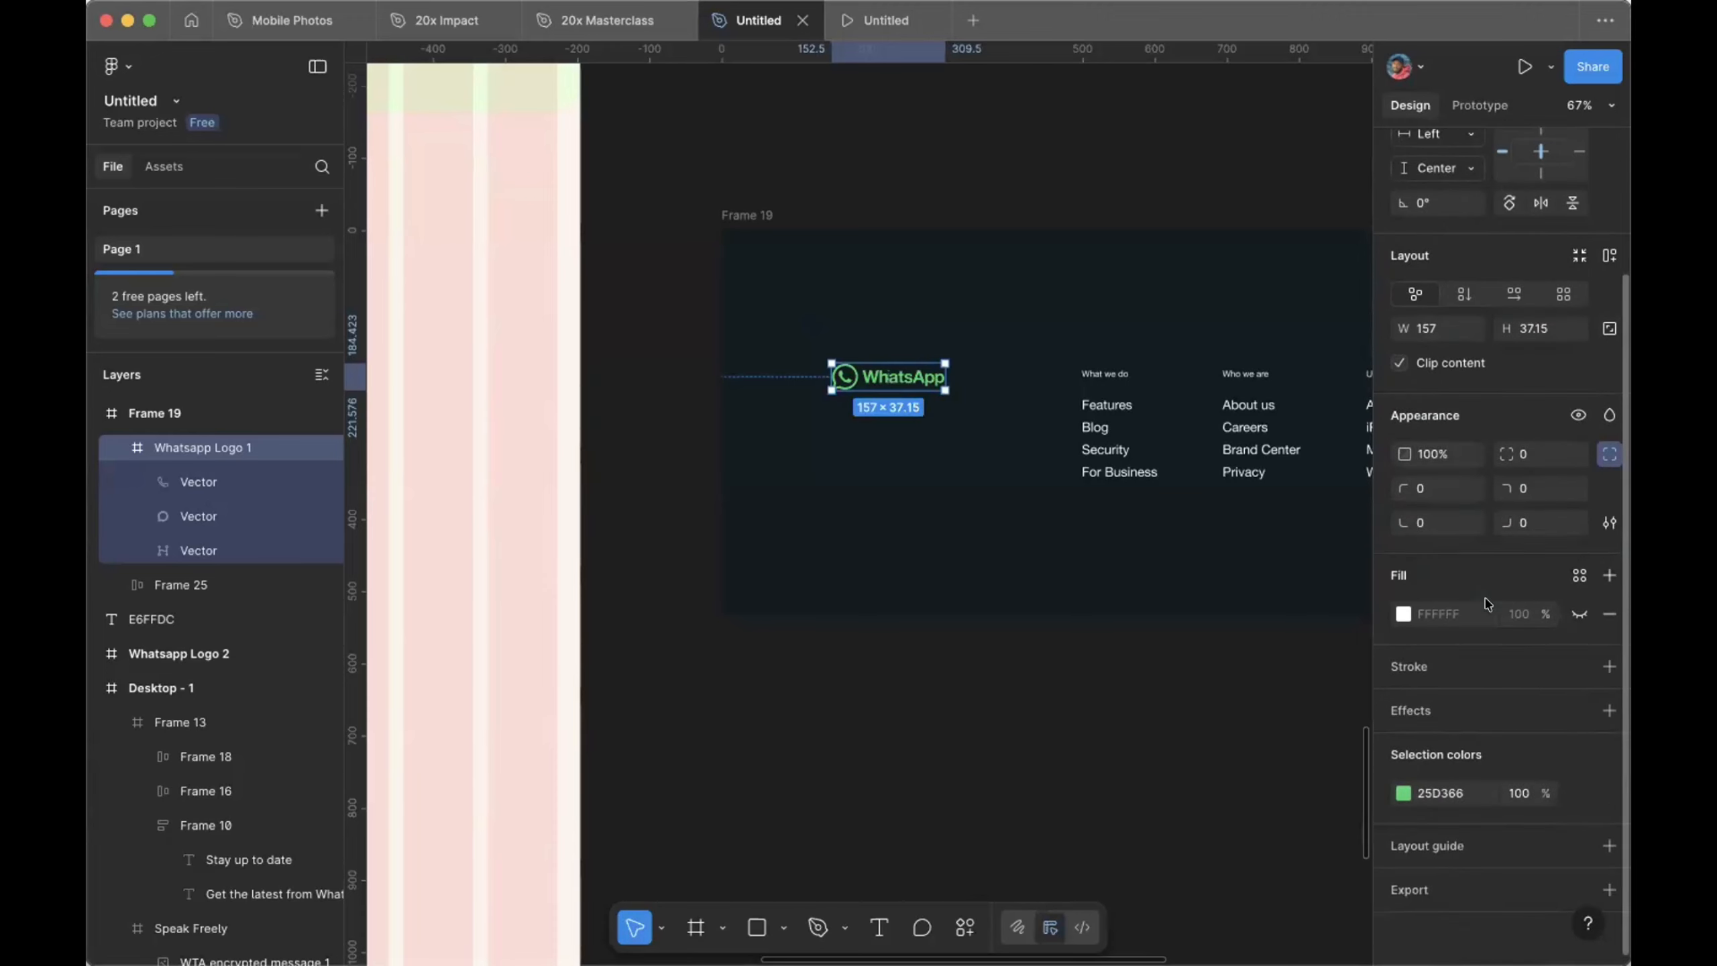
{"action": "left_click", "coordinate": [1397, 786]}
{"action": "left_click", "coordinate": [1224, 547]}
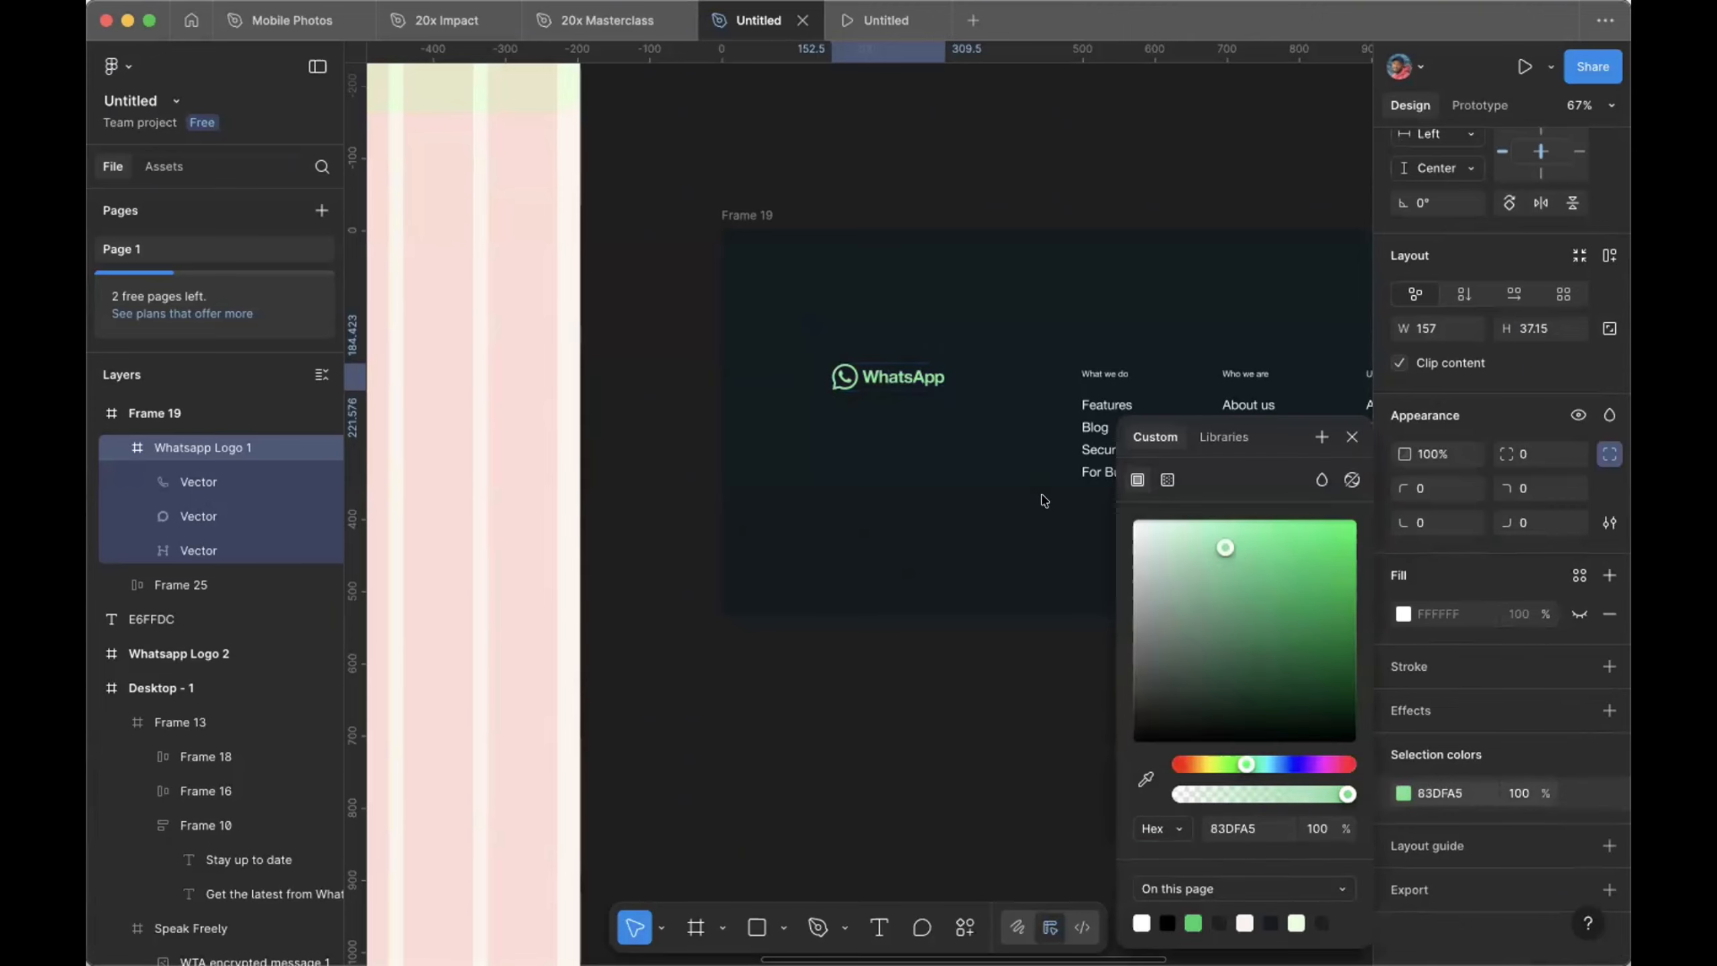
{"action": "left_click", "coordinate": [1003, 847]}
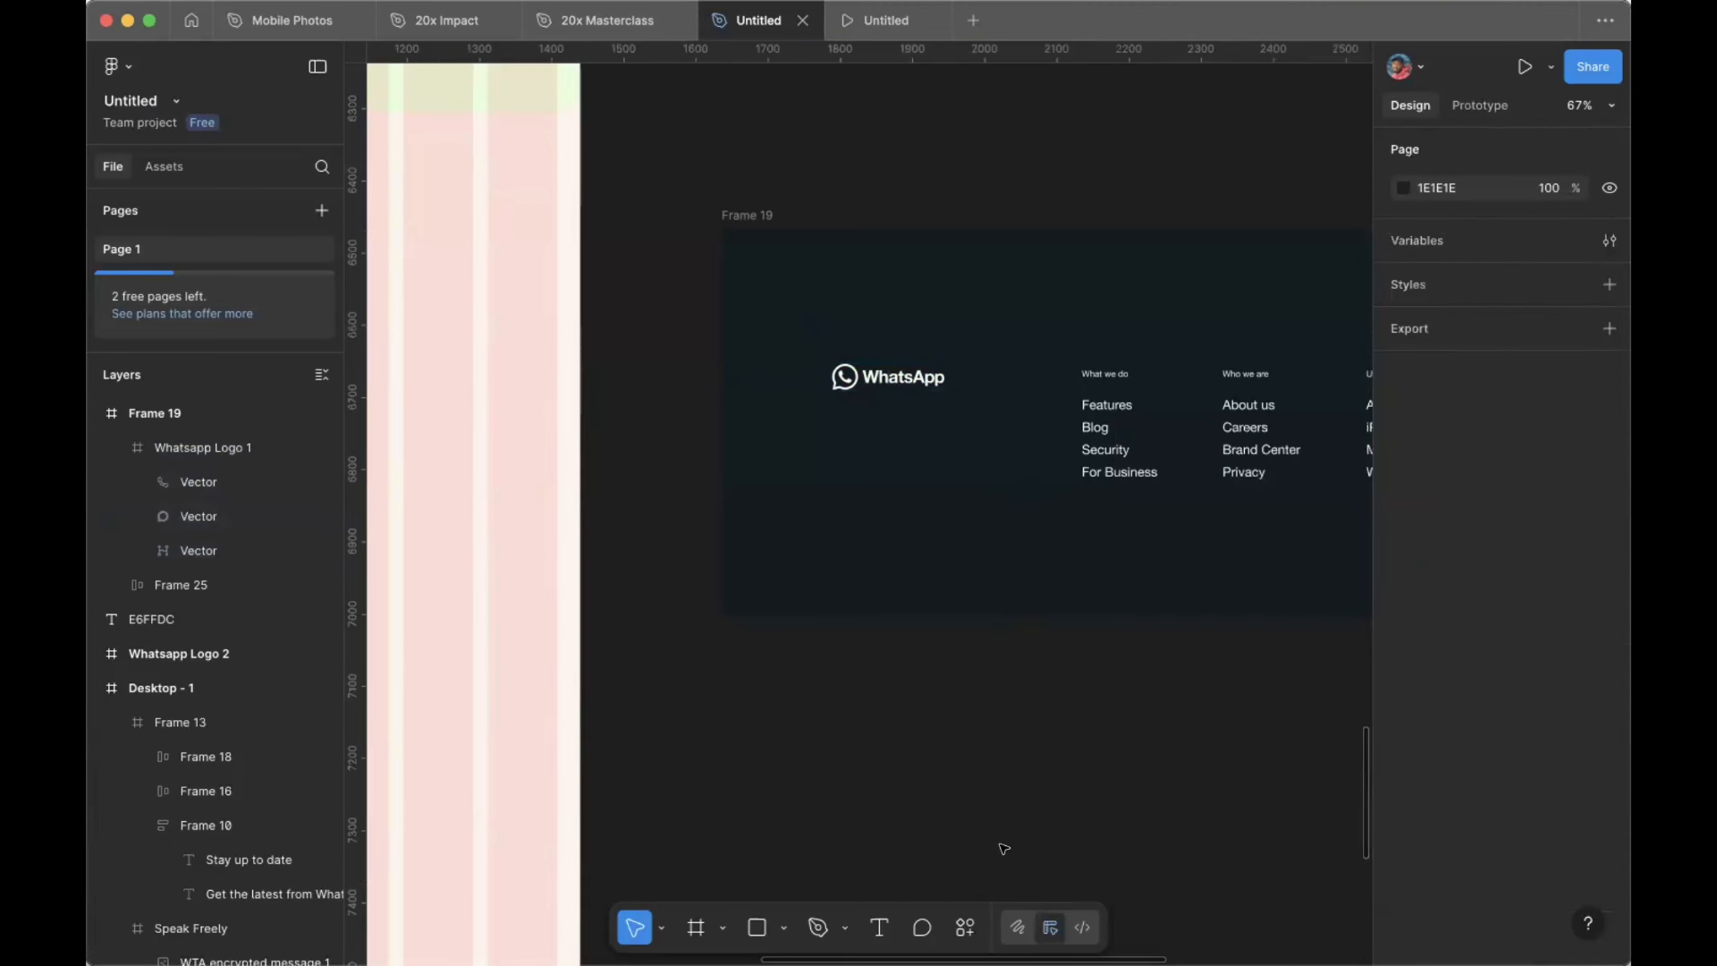
Step: Copy the green Download button from the "Message privately" hero section of the Desktop - 1 frame
{"action": "scroll", "coordinate": [988, 858], "scroll_direction": "down", "scroll_amount": 3}
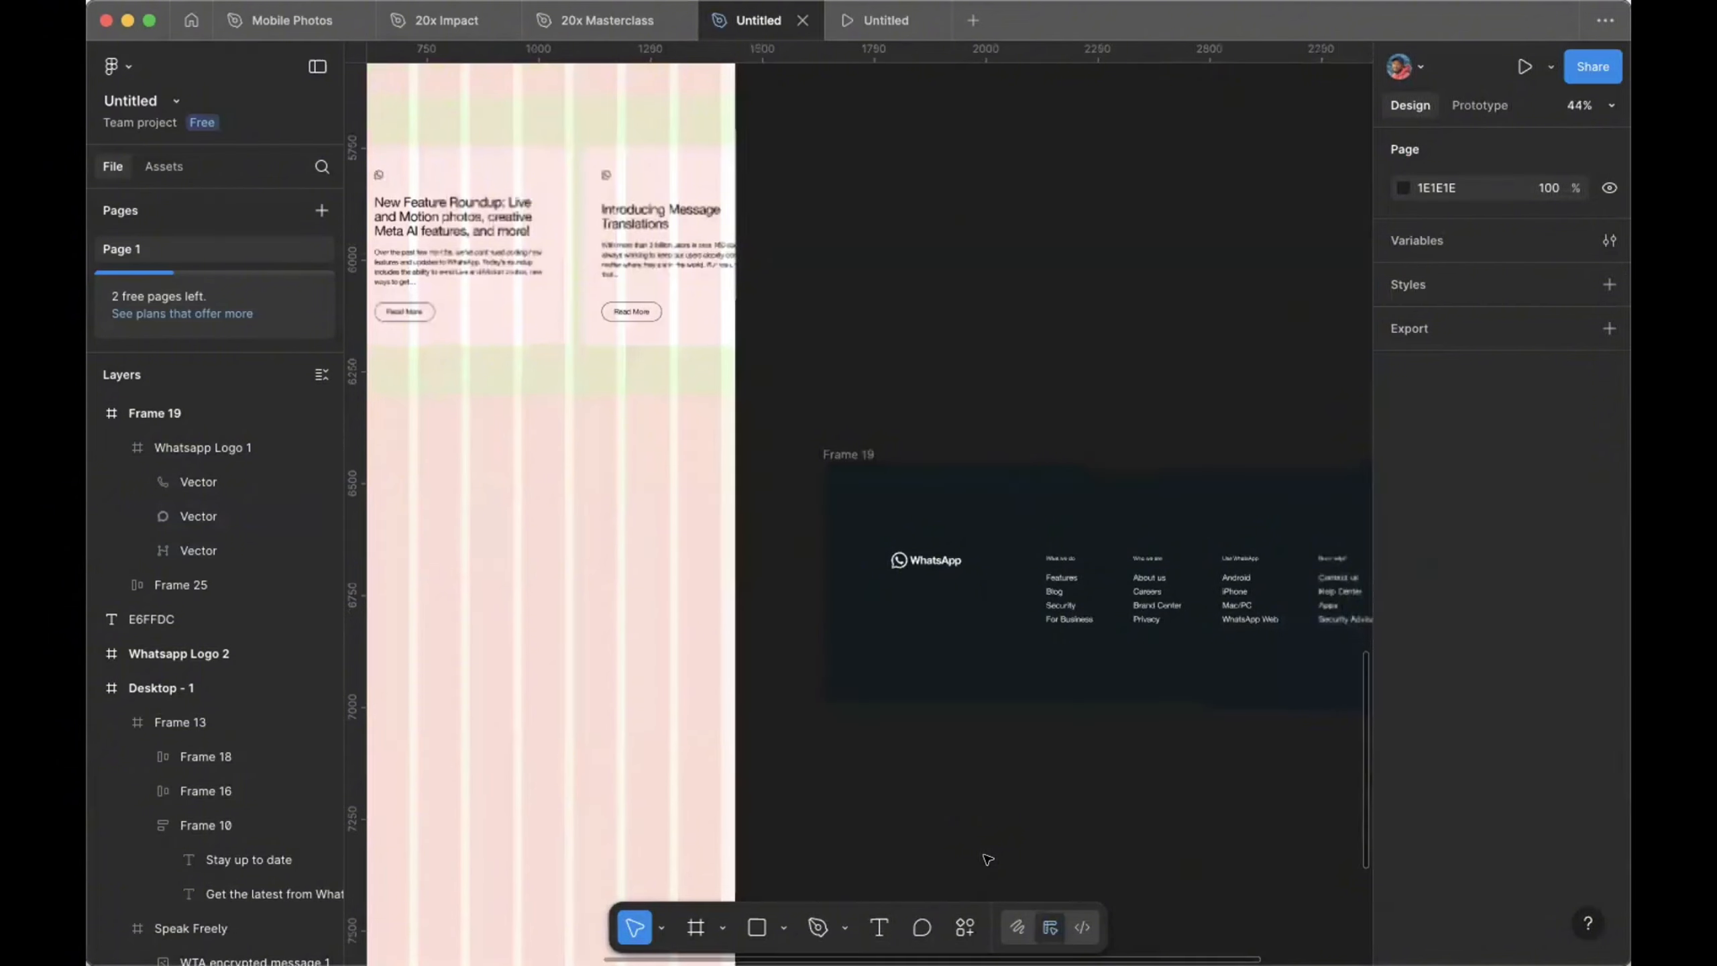
{"action": "scroll", "coordinate": [837, 525], "scroll_direction": "up", "scroll_amount": 10}
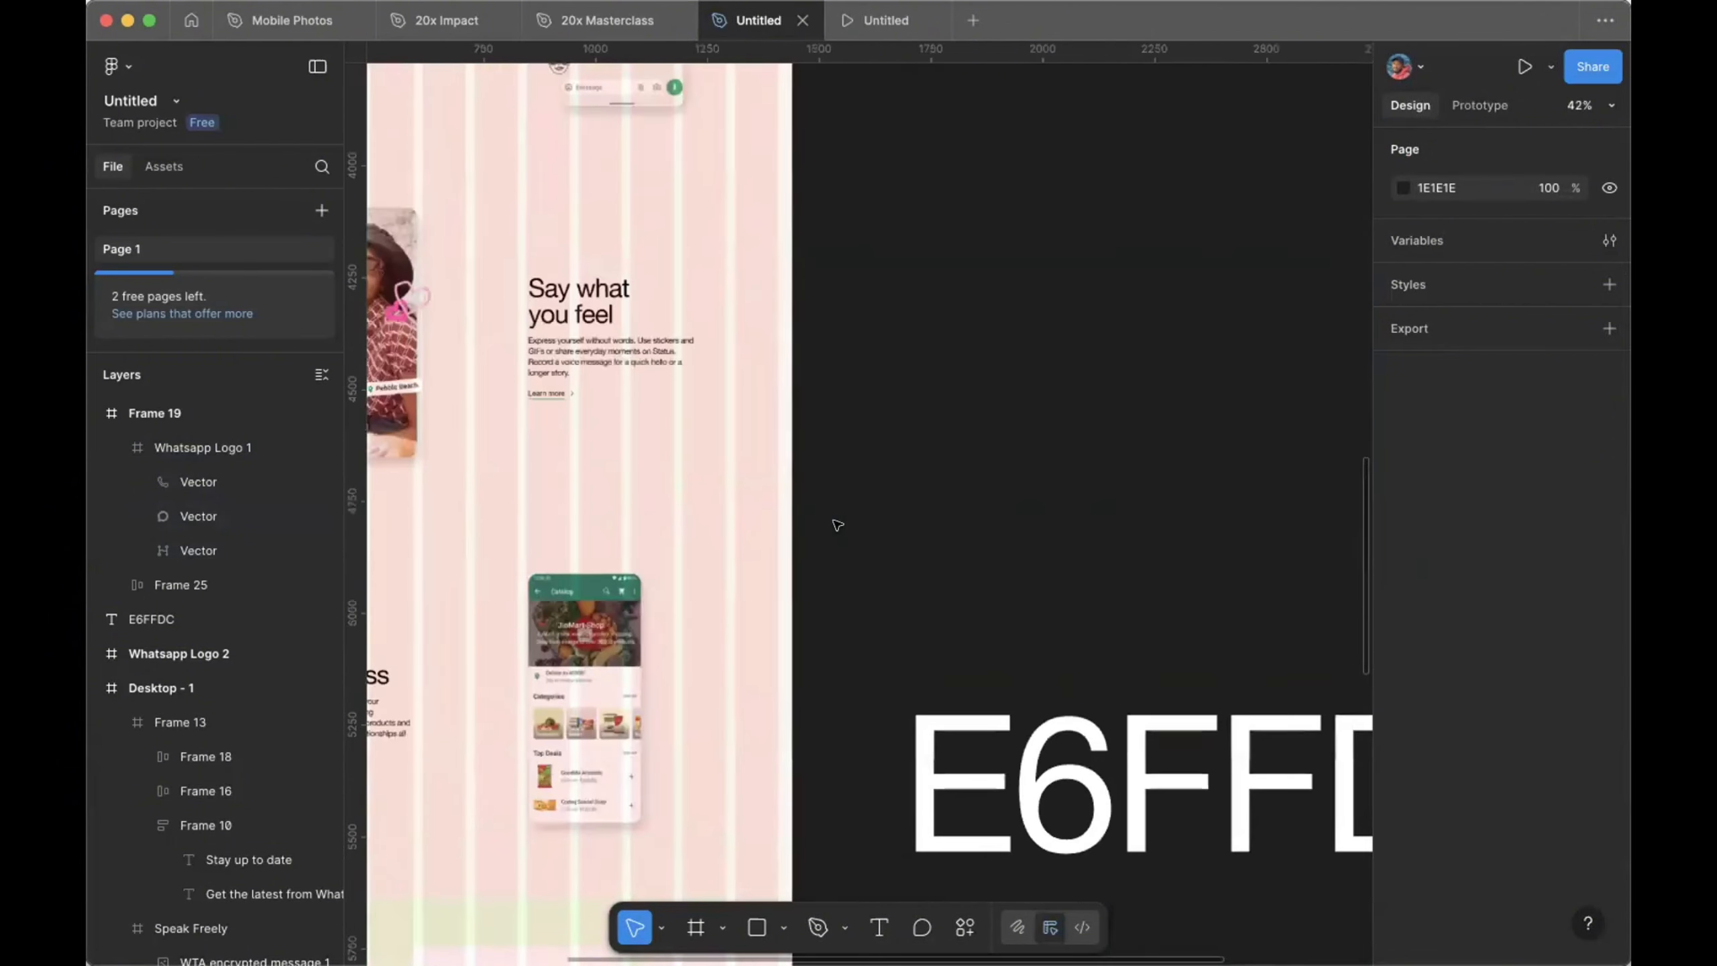
{"action": "scroll", "coordinate": [928, 401], "scroll_direction": "up", "scroll_amount": 20}
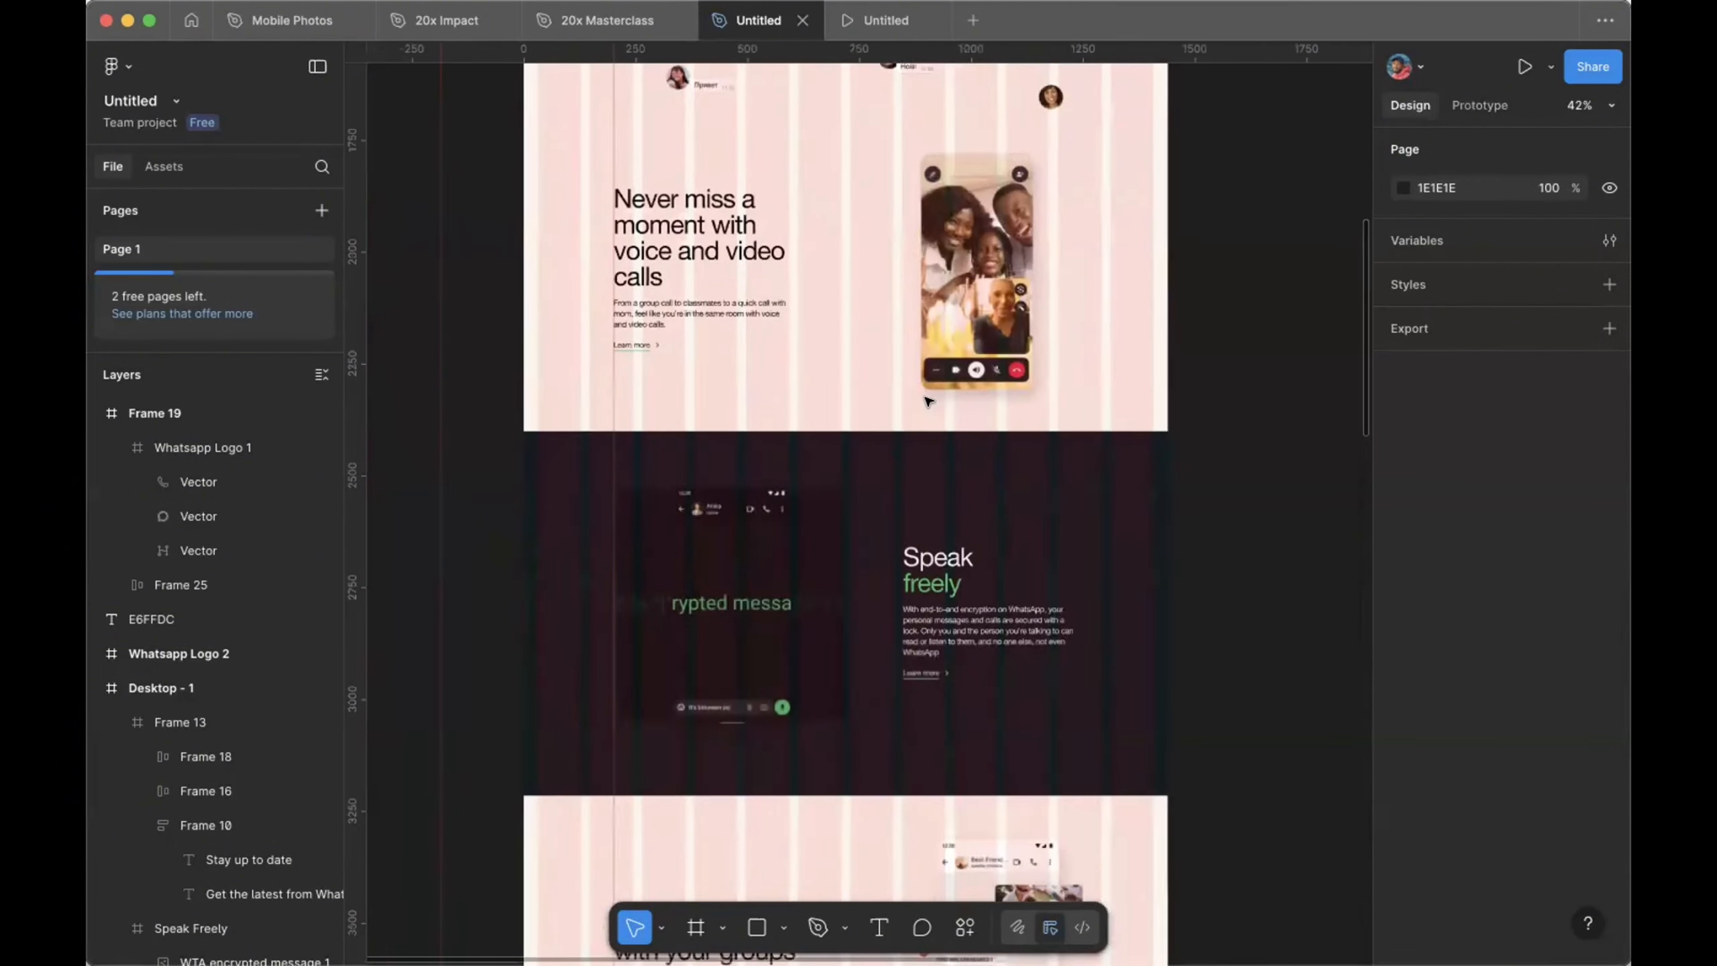
{"action": "scroll", "coordinate": [928, 401], "scroll_direction": "up", "scroll_amount": 5}
{"action": "scroll", "coordinate": [928, 401], "scroll_direction": "right", "scroll_amount": 4}
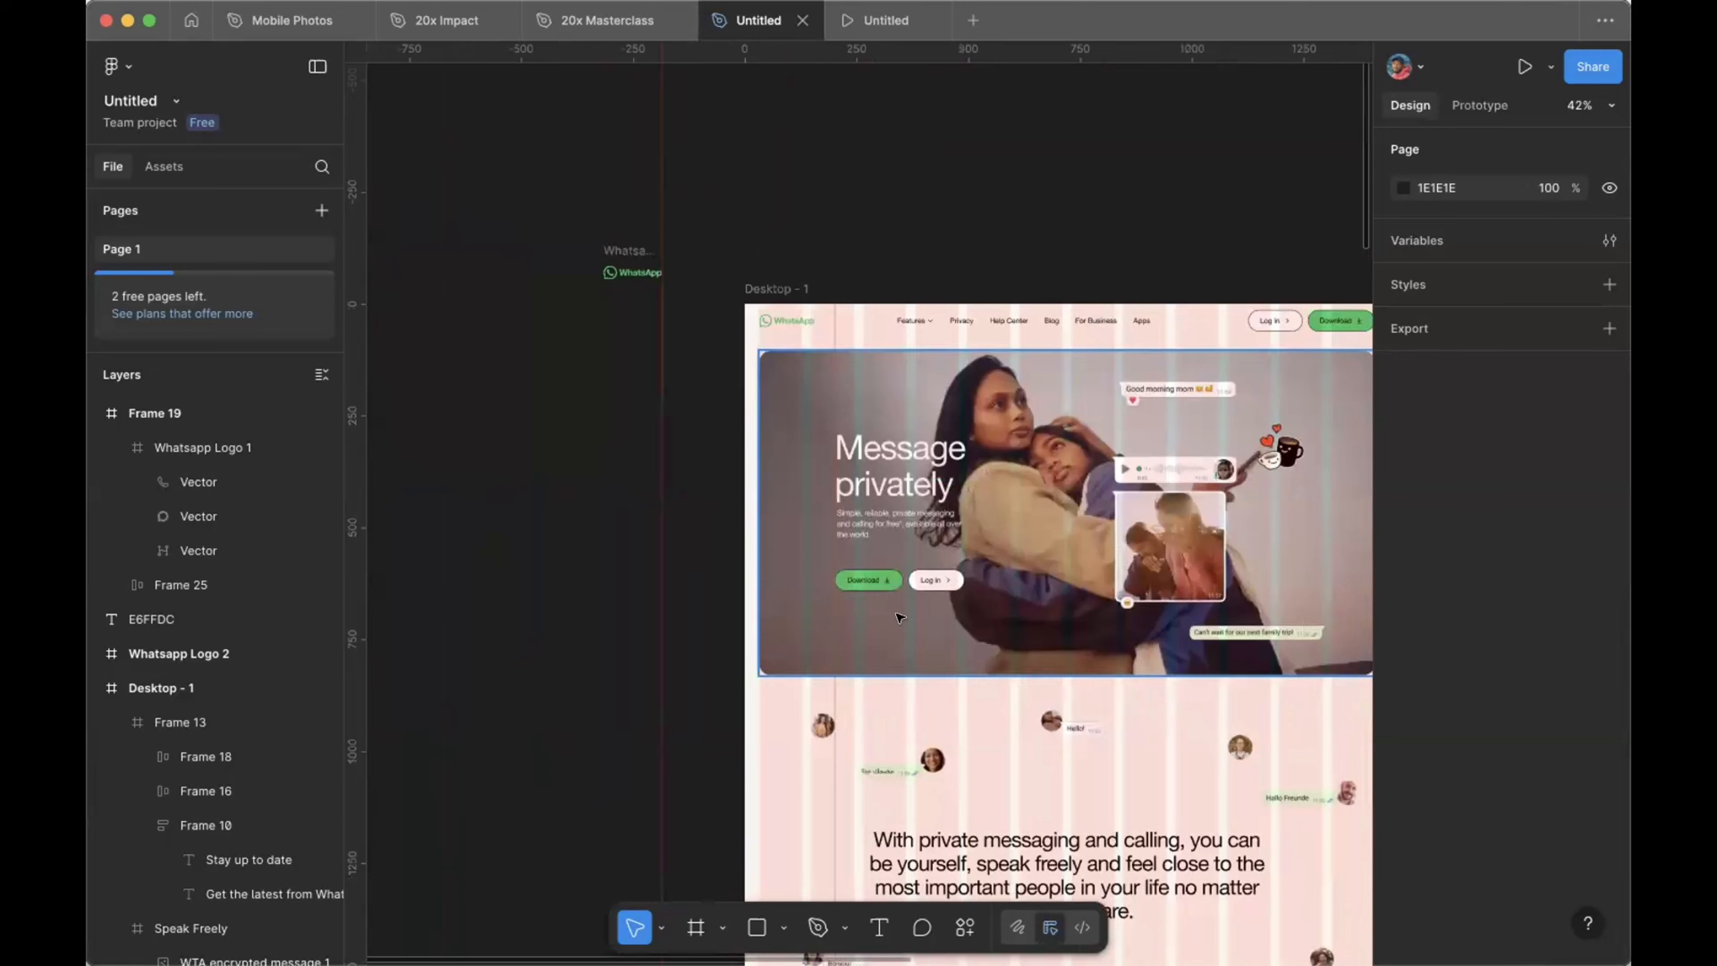
{"action": "scroll", "coordinate": [887, 576], "scroll_direction": "up", "scroll_amount": 6}
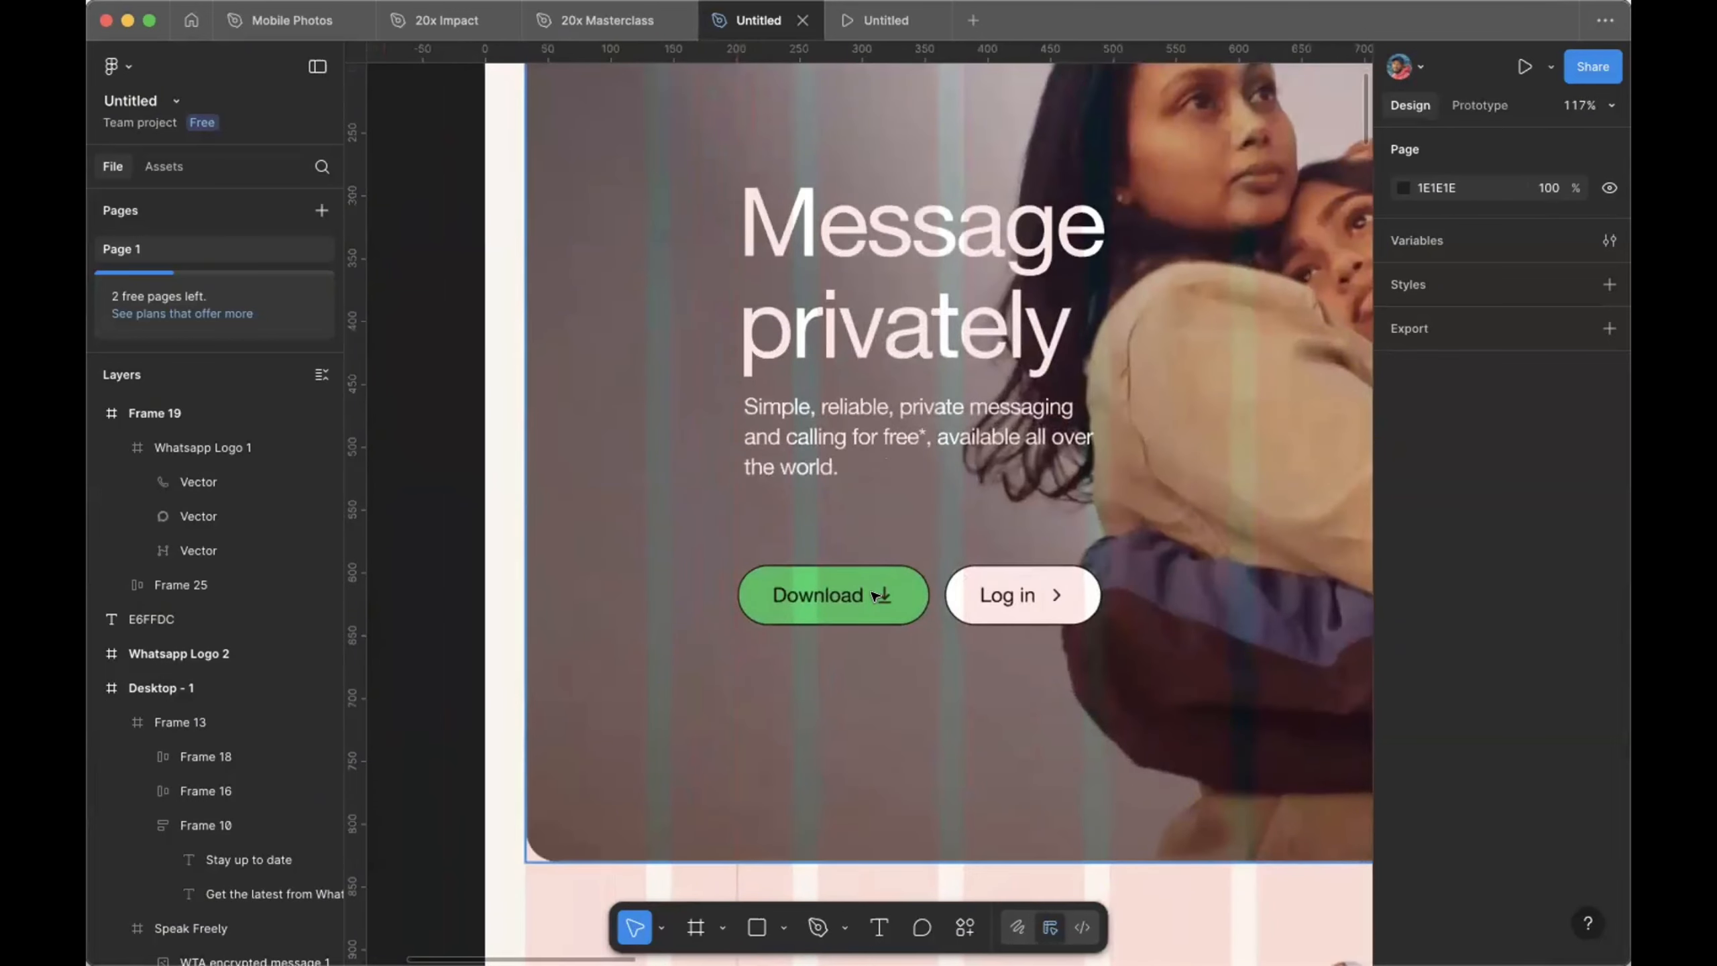
{"action": "left_click", "coordinate": [875, 595]}
{"action": "left_click", "coordinate": [875, 594]}
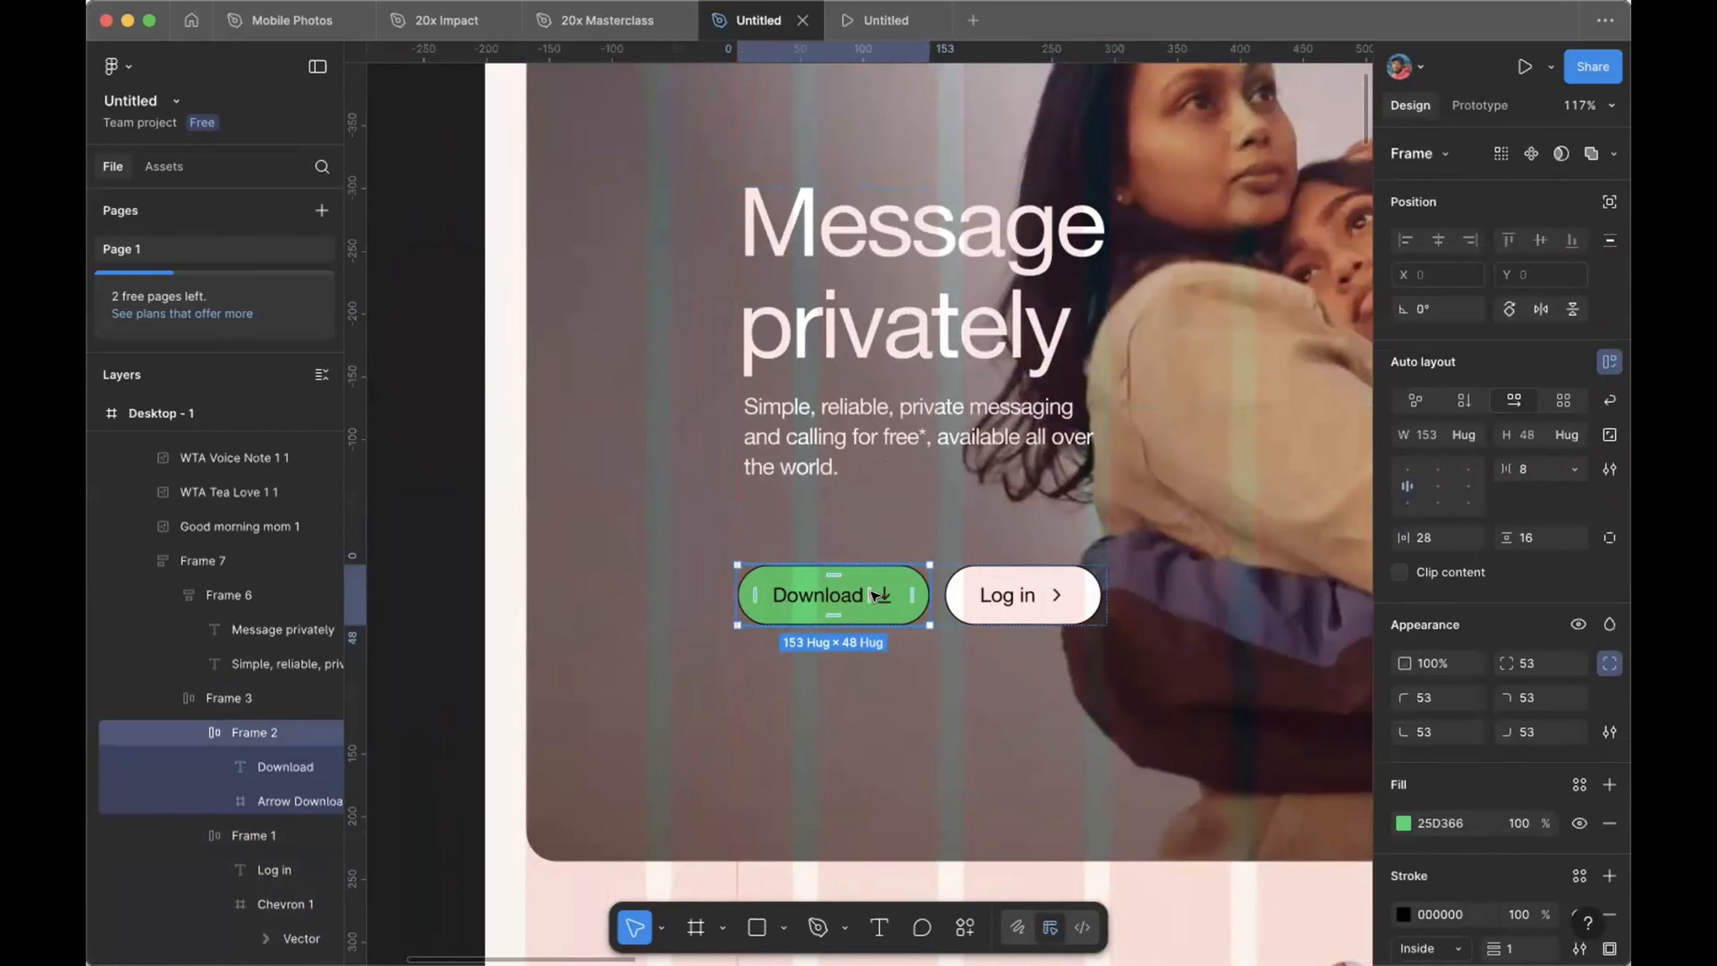
Step: Paste the Download button into the dark footer frame and place it below the WhatsApp logo at about X 144, Y 293
{"action": "scroll", "coordinate": [875, 594], "scroll_direction": "down", "scroll_amount": 6}
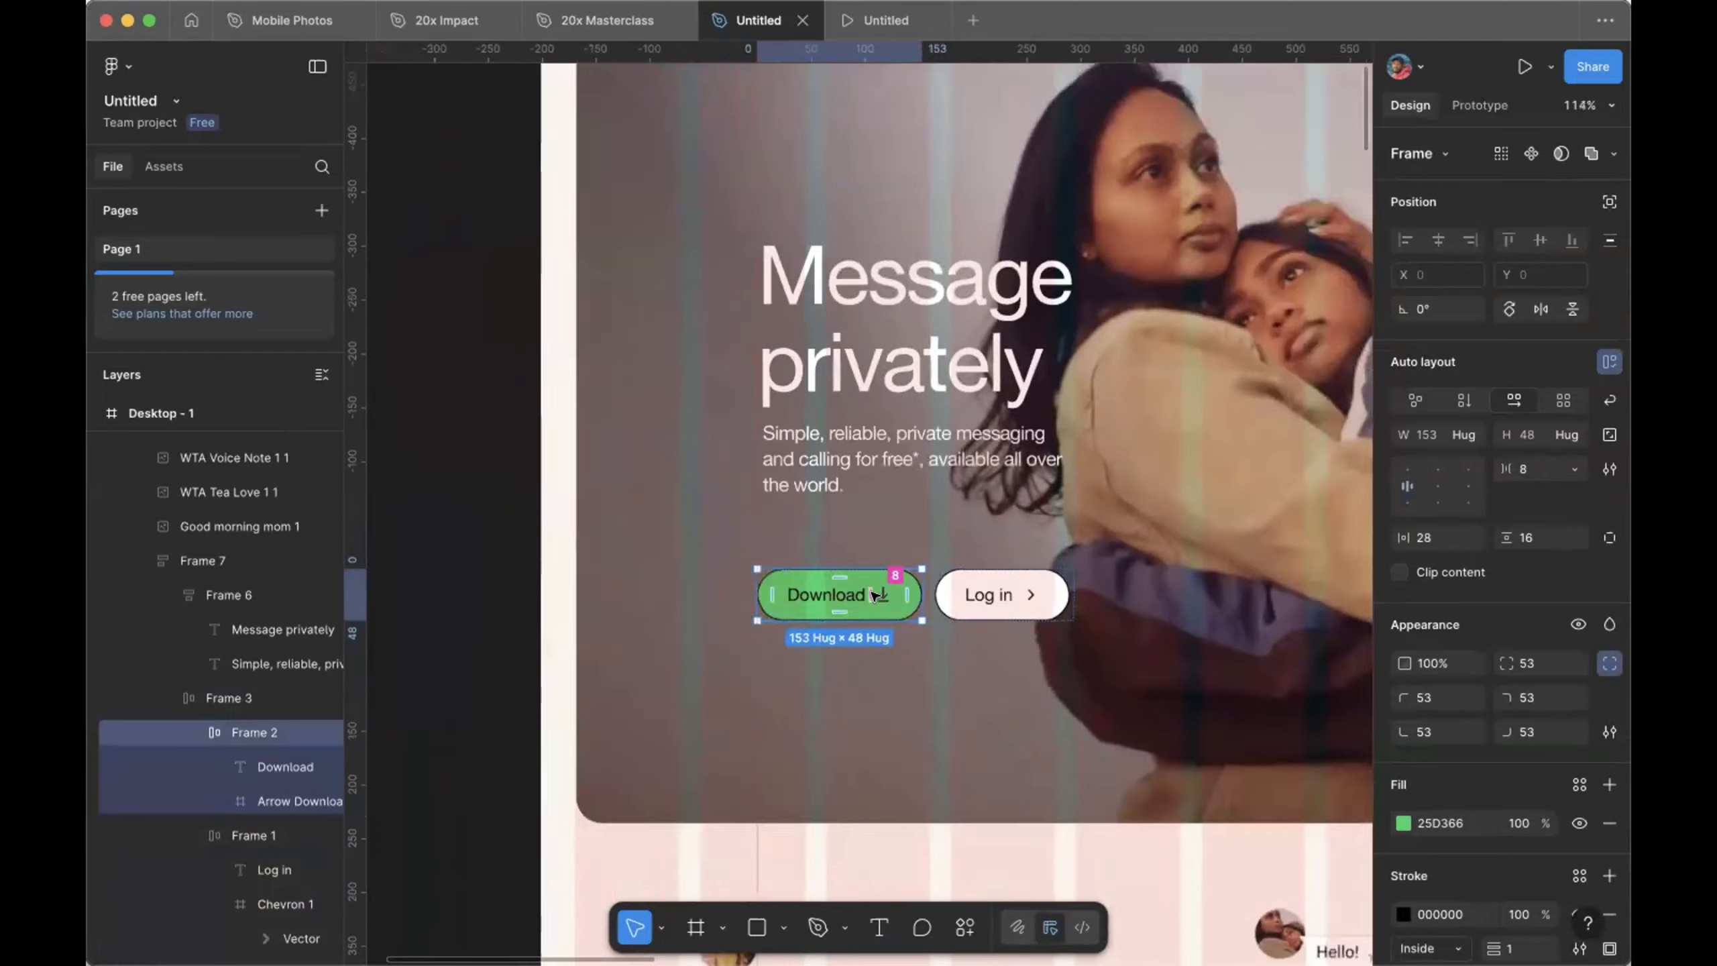
{"action": "scroll", "coordinate": [875, 595], "scroll_direction": "down", "scroll_amount": 10}
{"action": "scroll", "coordinate": [875, 594], "scroll_direction": "down", "scroll_amount": 7}
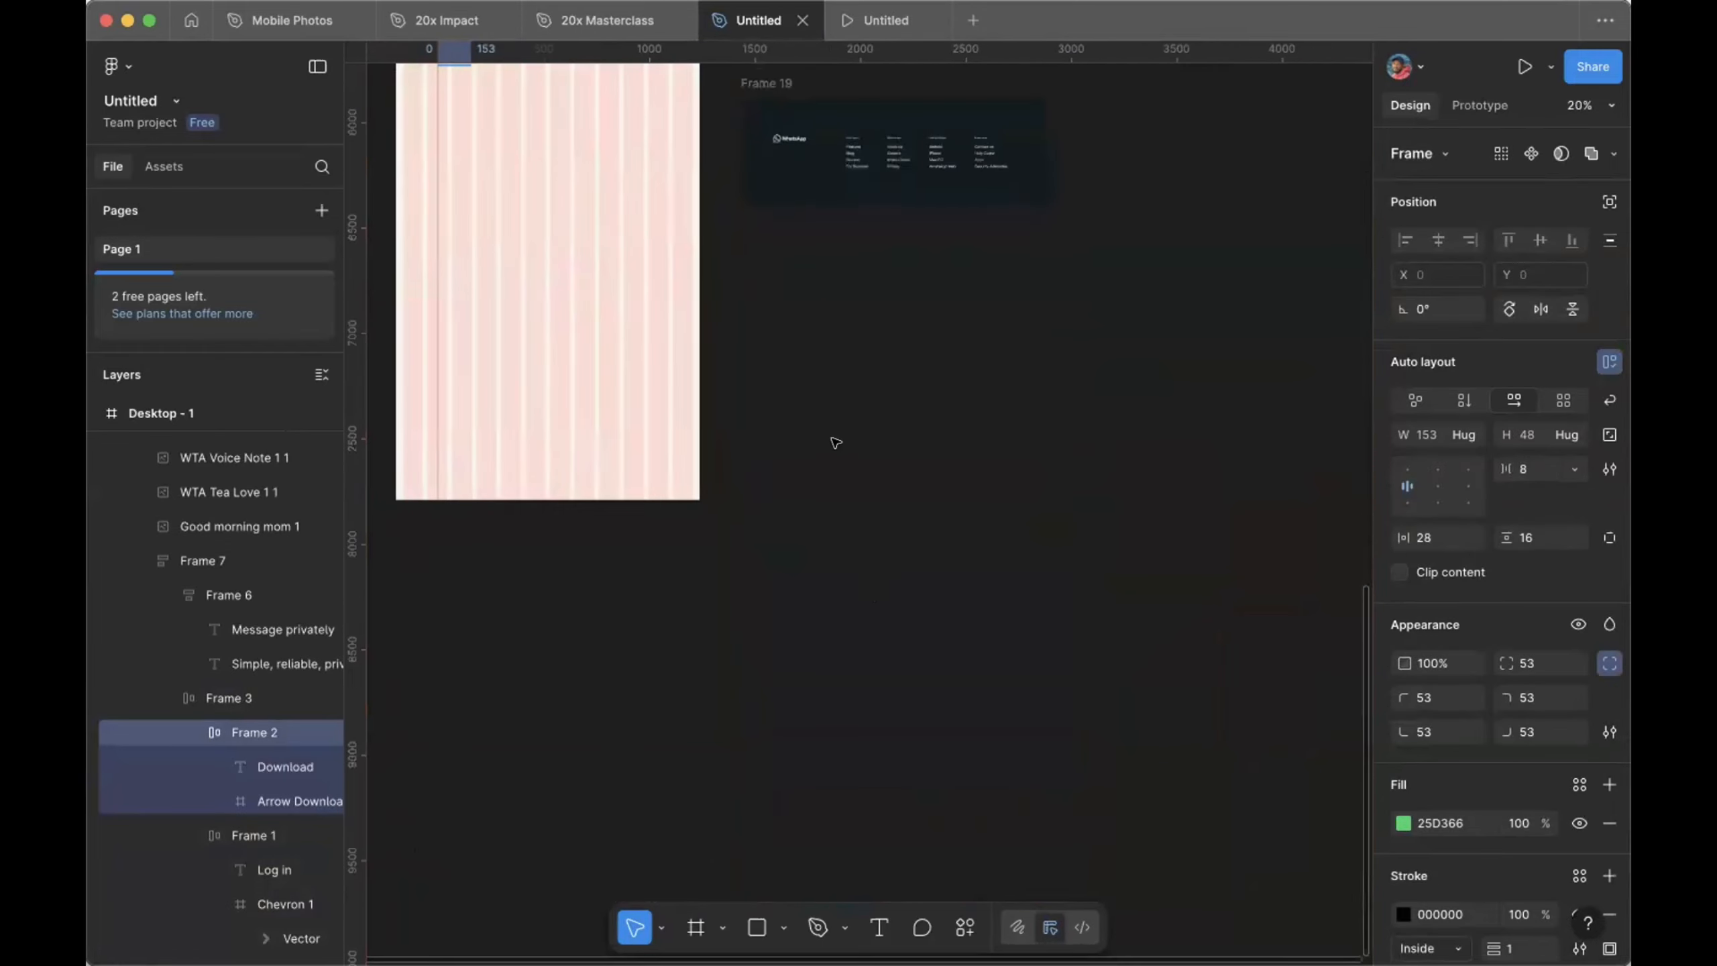
{"action": "scroll", "coordinate": [821, 355], "scroll_direction": "up", "scroll_amount": 2}
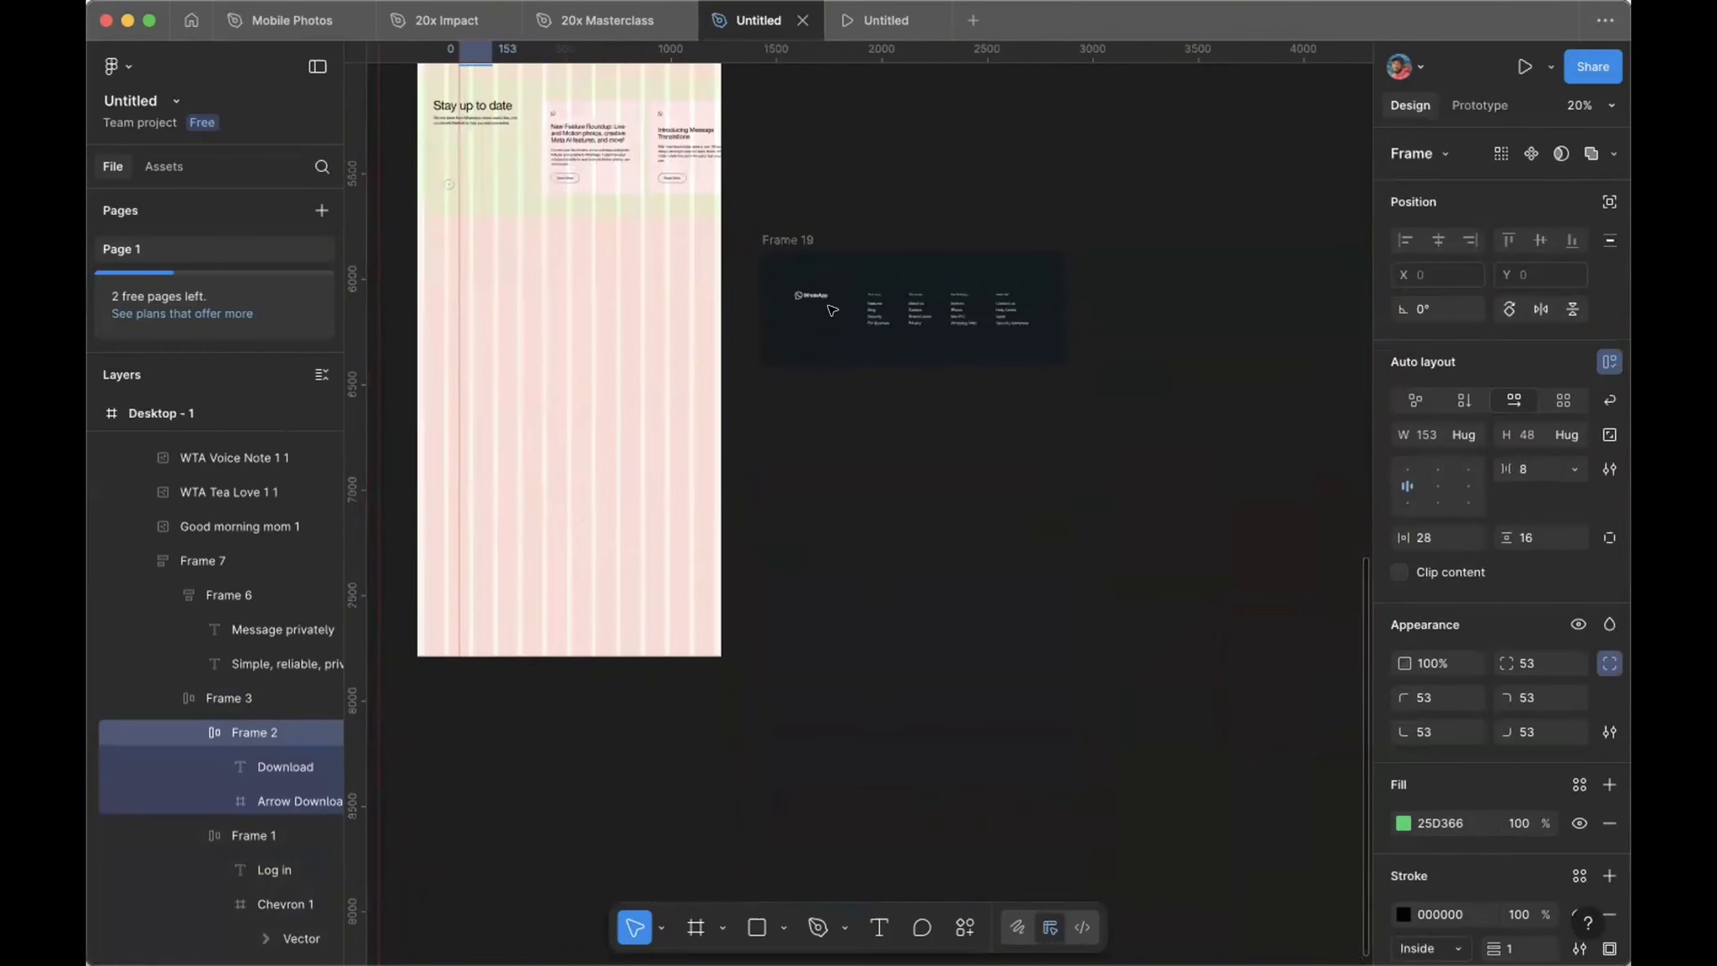
{"action": "scroll", "coordinate": [804, 325], "scroll_direction": "up", "scroll_amount": 8}
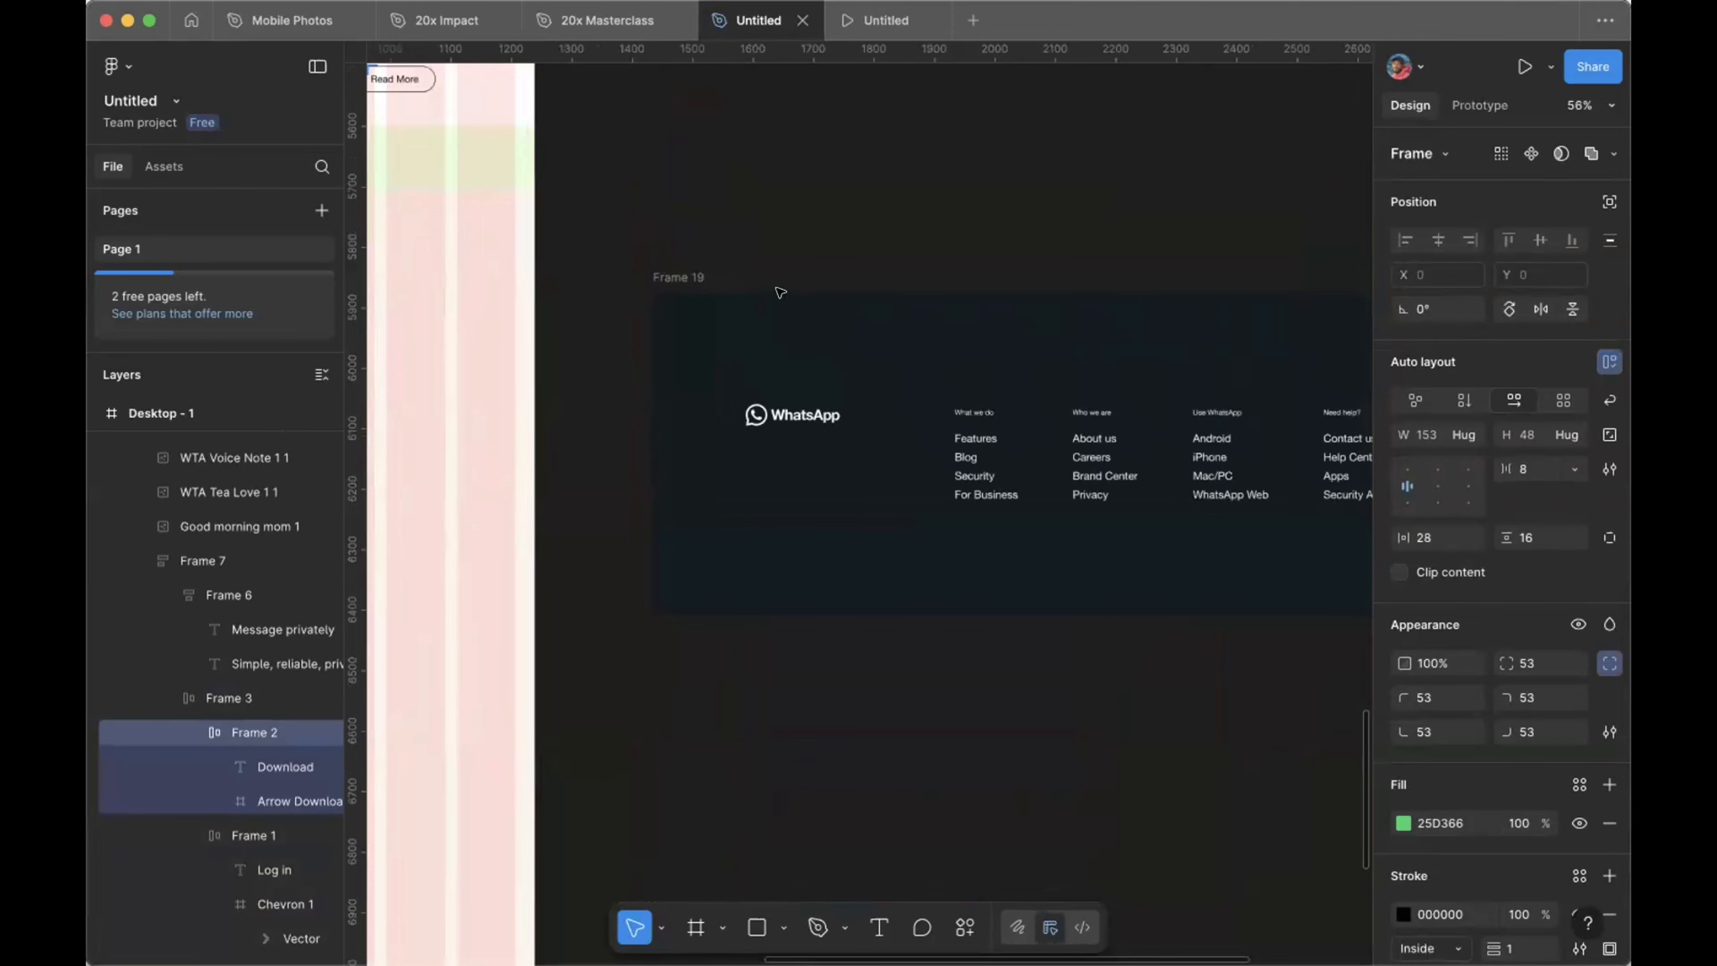
{"action": "scroll", "coordinate": [777, 291], "scroll_direction": "up", "scroll_amount": 3}
{"action": "left_click", "coordinate": [647, 279]}
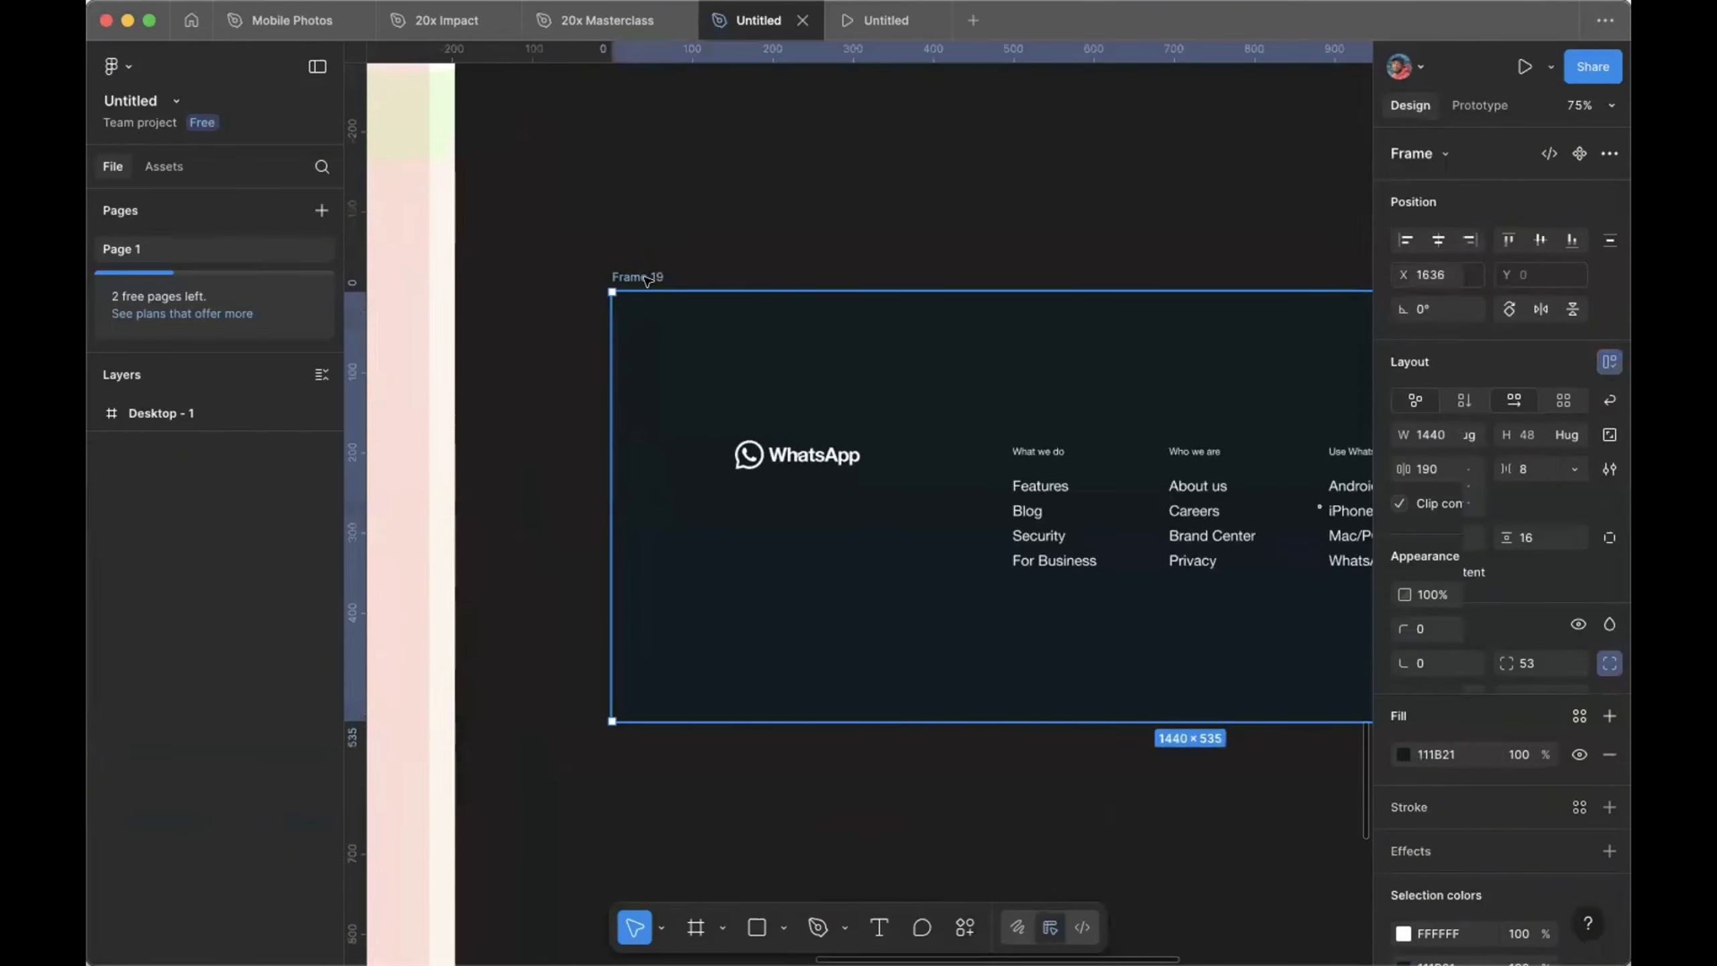
{"action": "key", "text": "ctrl+v"}
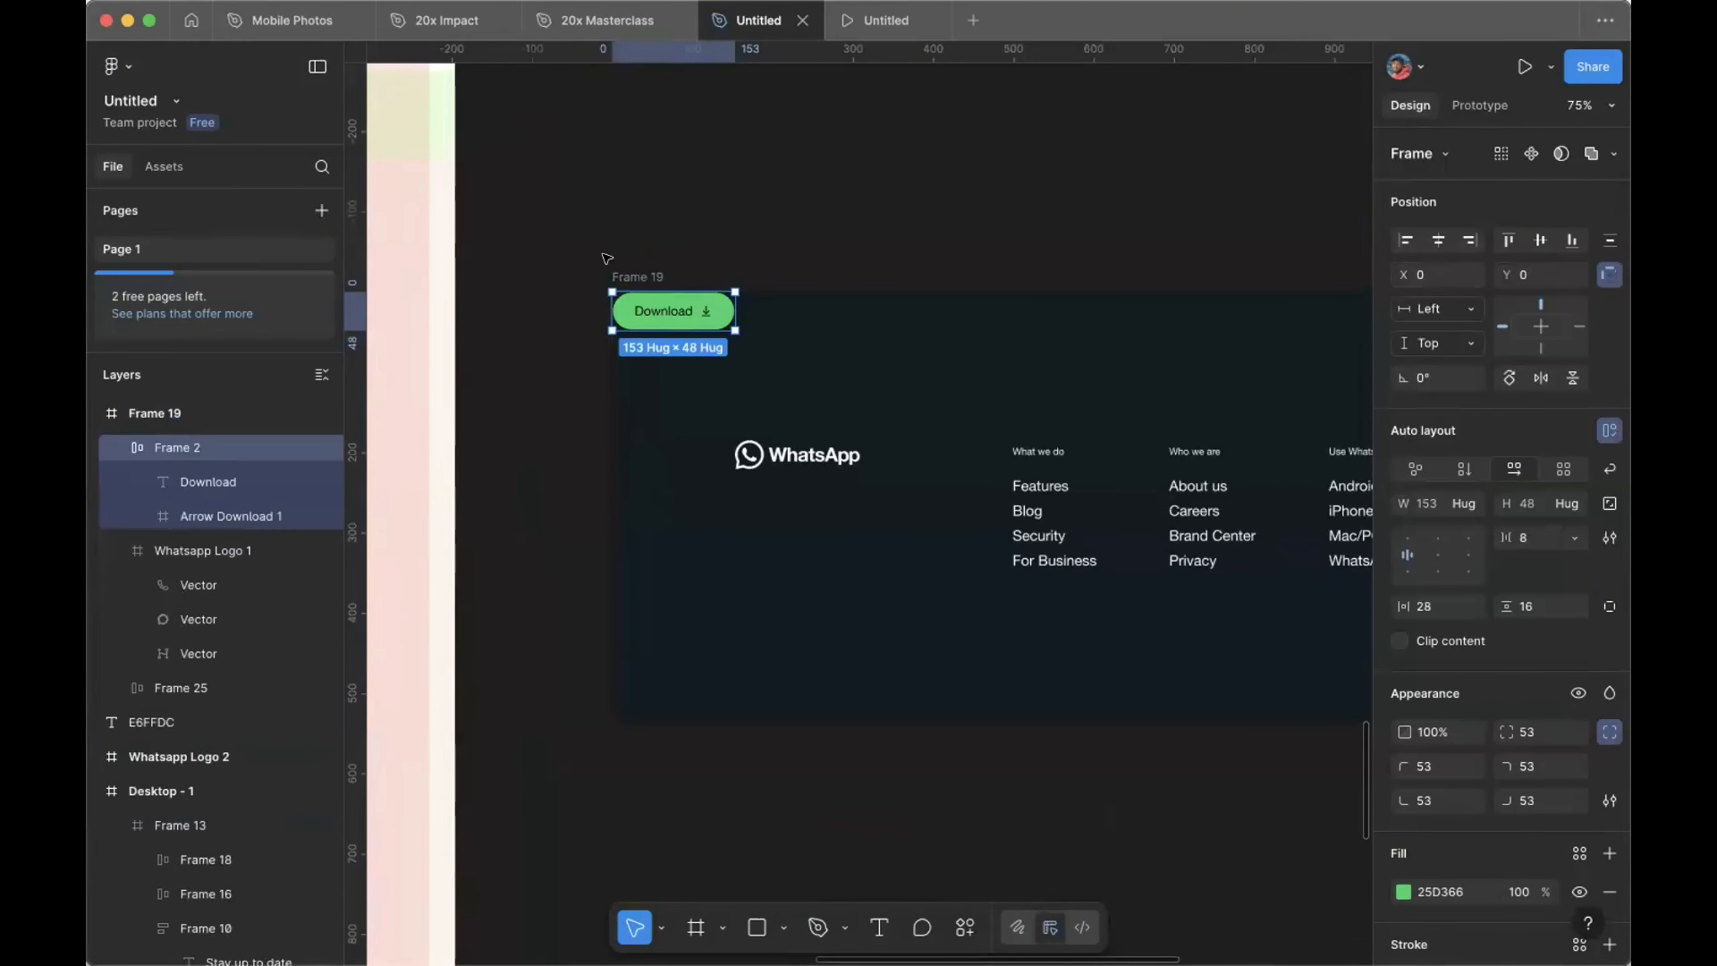
{"action": "left_click_drag", "start_coordinate": [678, 305], "coordinate": [794, 541]}
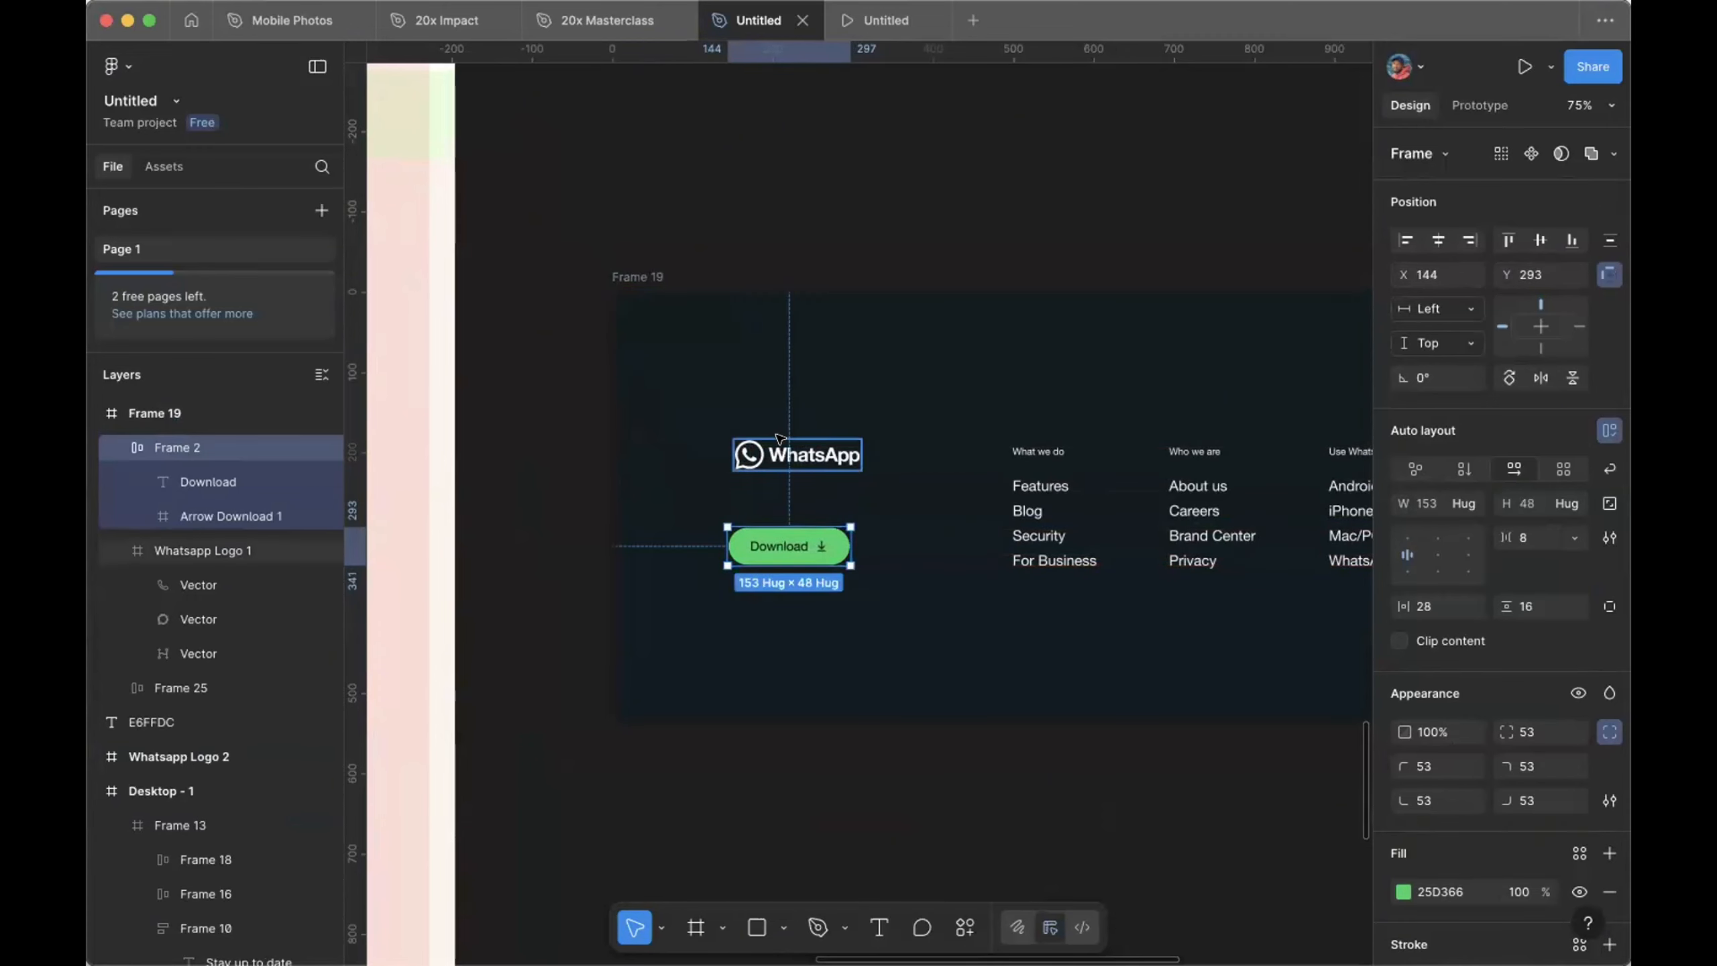
Step: Move the footer's WhatsApp logo to X 144, Y 194, aligning it with the Download button's left edge and the link columns' top
{"action": "left_click_drag", "start_coordinate": [779, 445], "coordinate": [778, 454]}
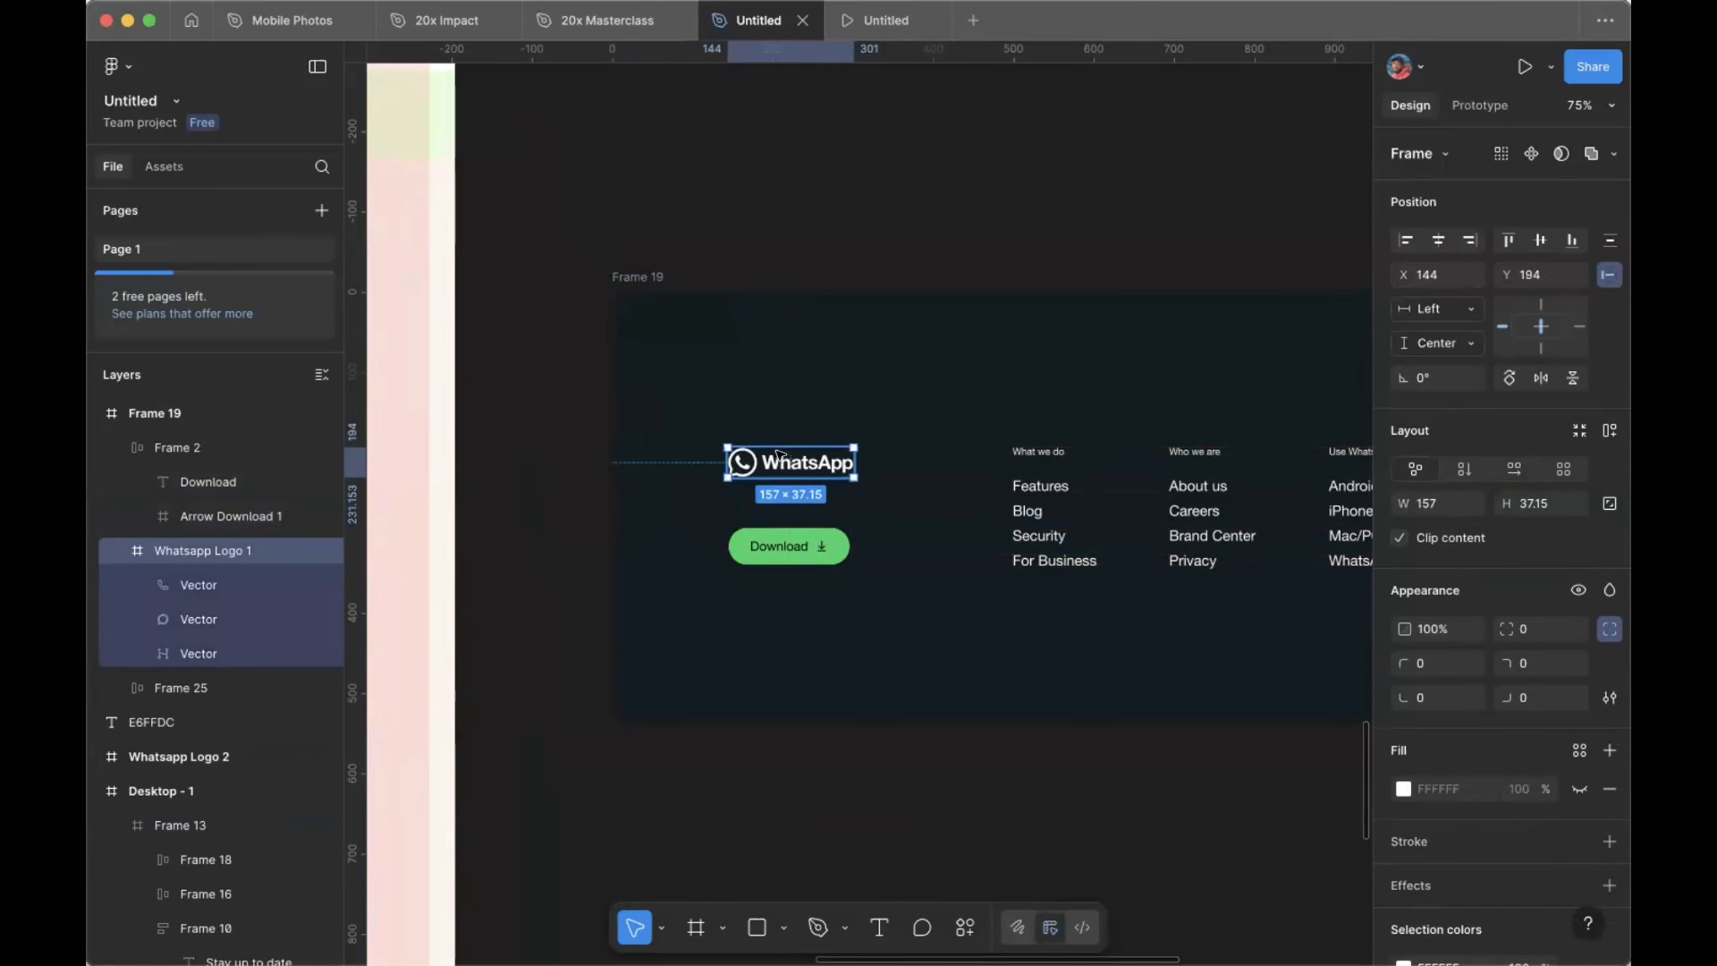
{"action": "scroll", "coordinate": [779, 453], "scroll_direction": "right", "scroll_amount": 2}
{"action": "scroll", "coordinate": [779, 453], "scroll_direction": "down", "scroll_amount": 1}
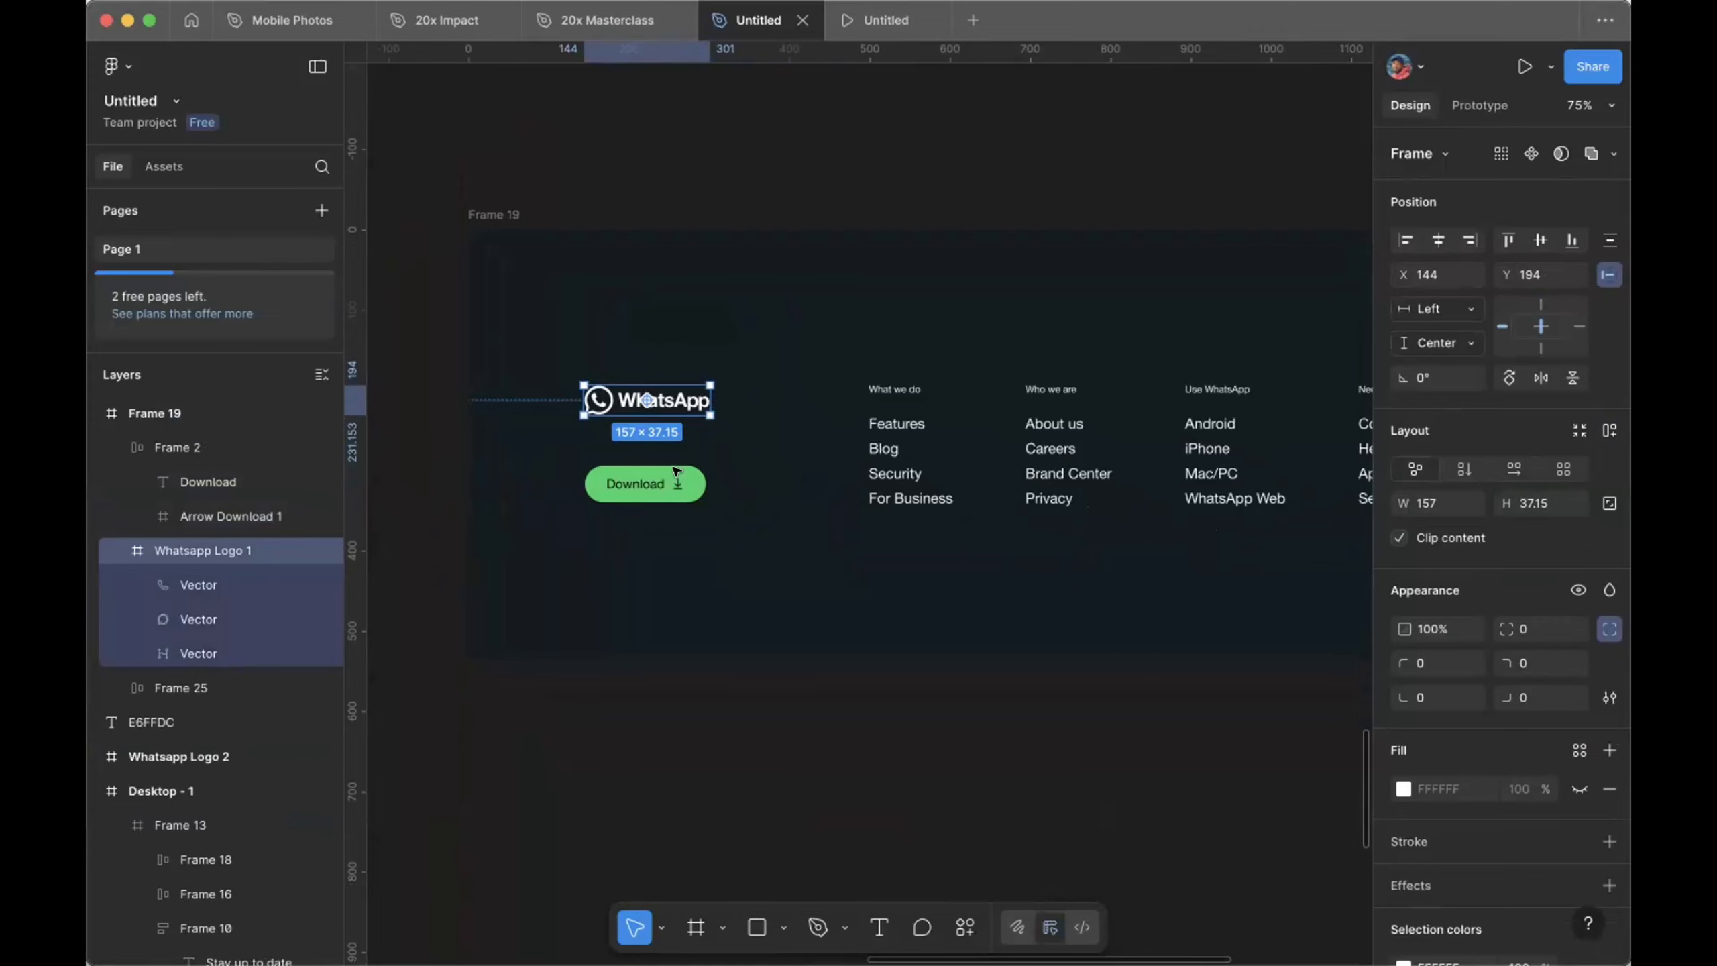
{"action": "left_click", "coordinate": [660, 486]}
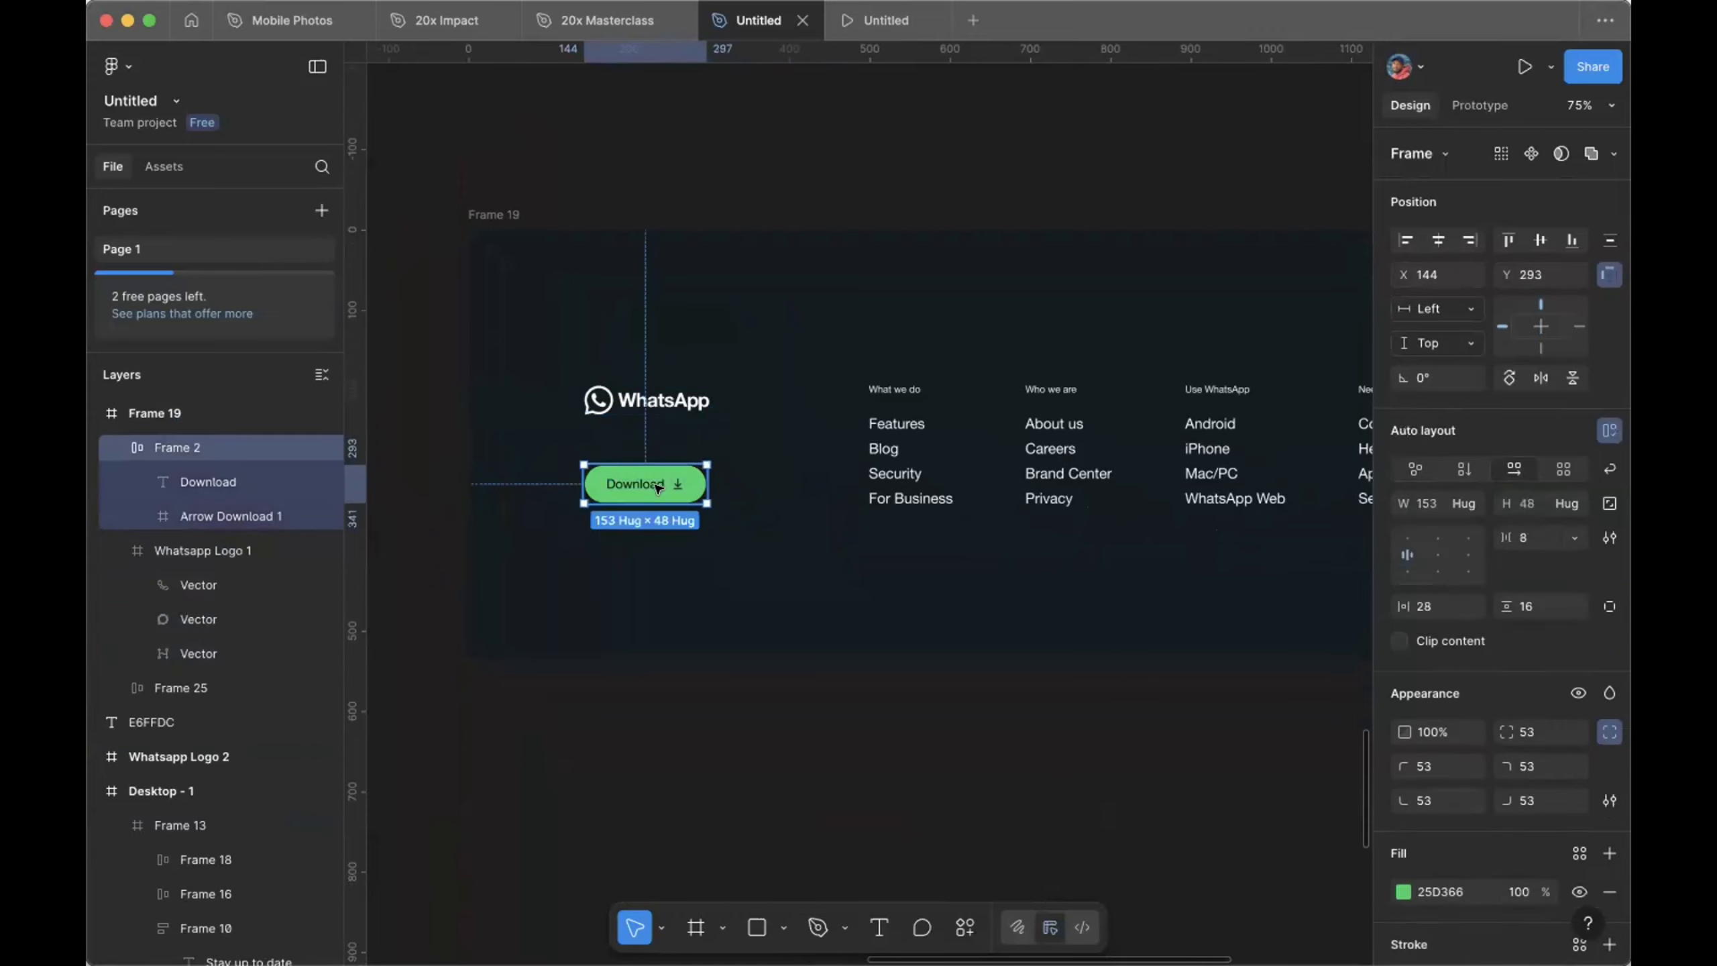
{"action": "left_click", "coordinate": [875, 500]}
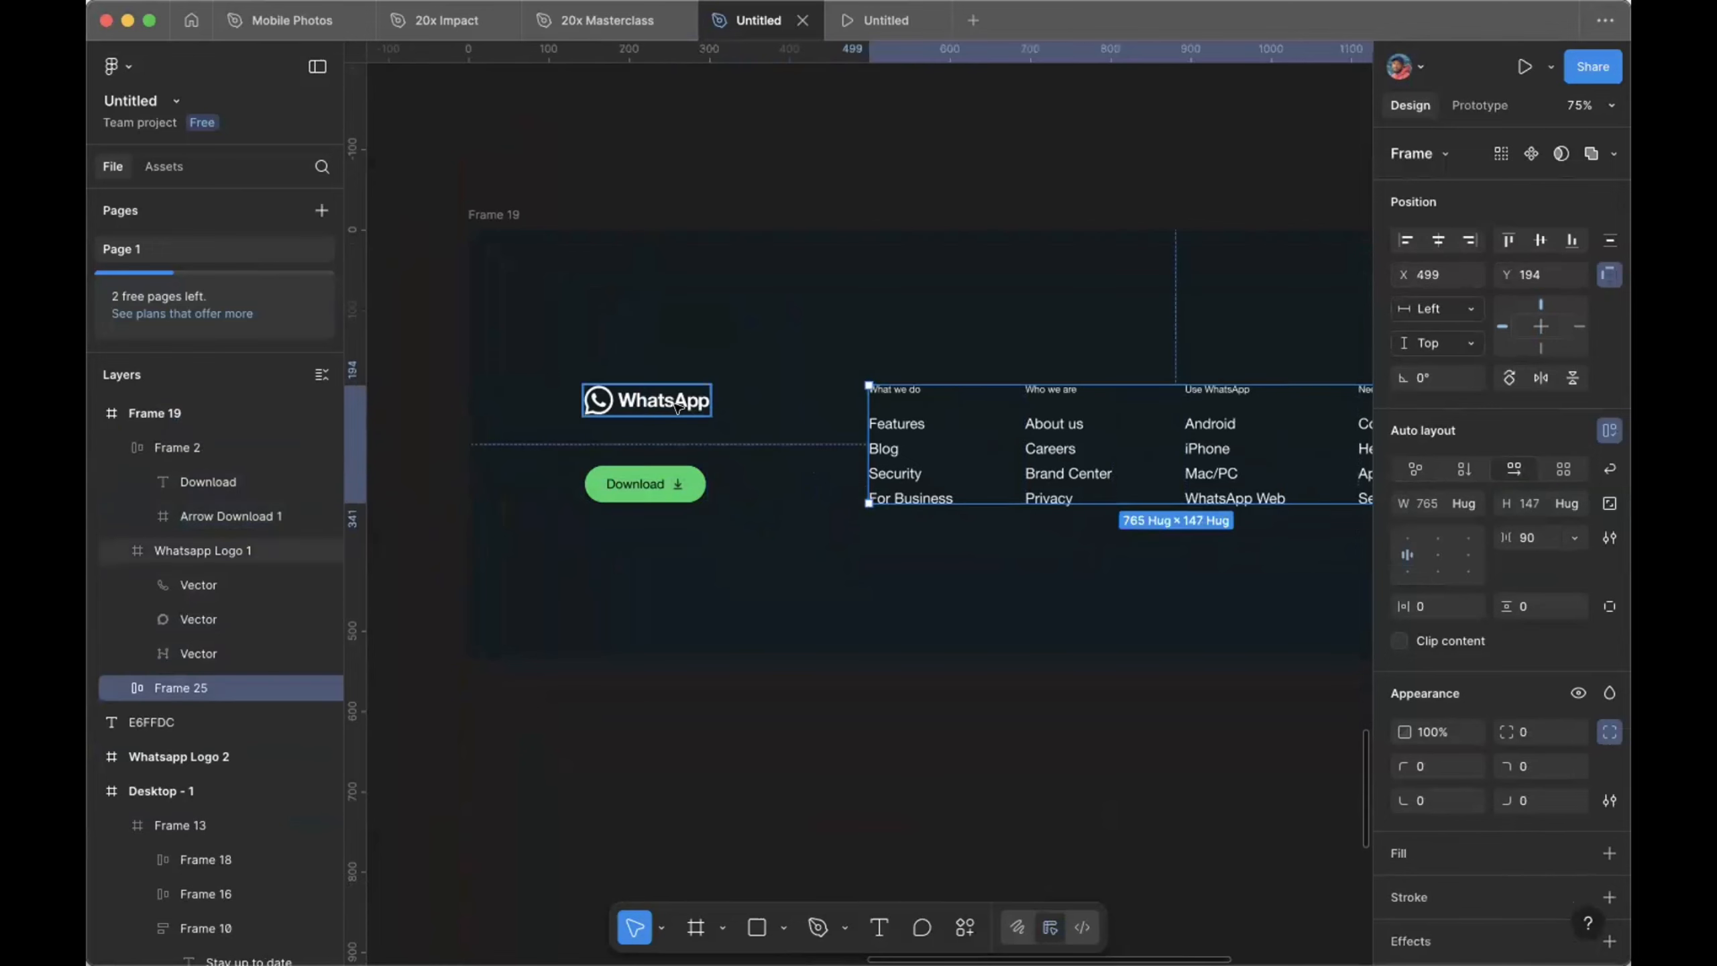
{"action": "left_click", "coordinate": [686, 404]}
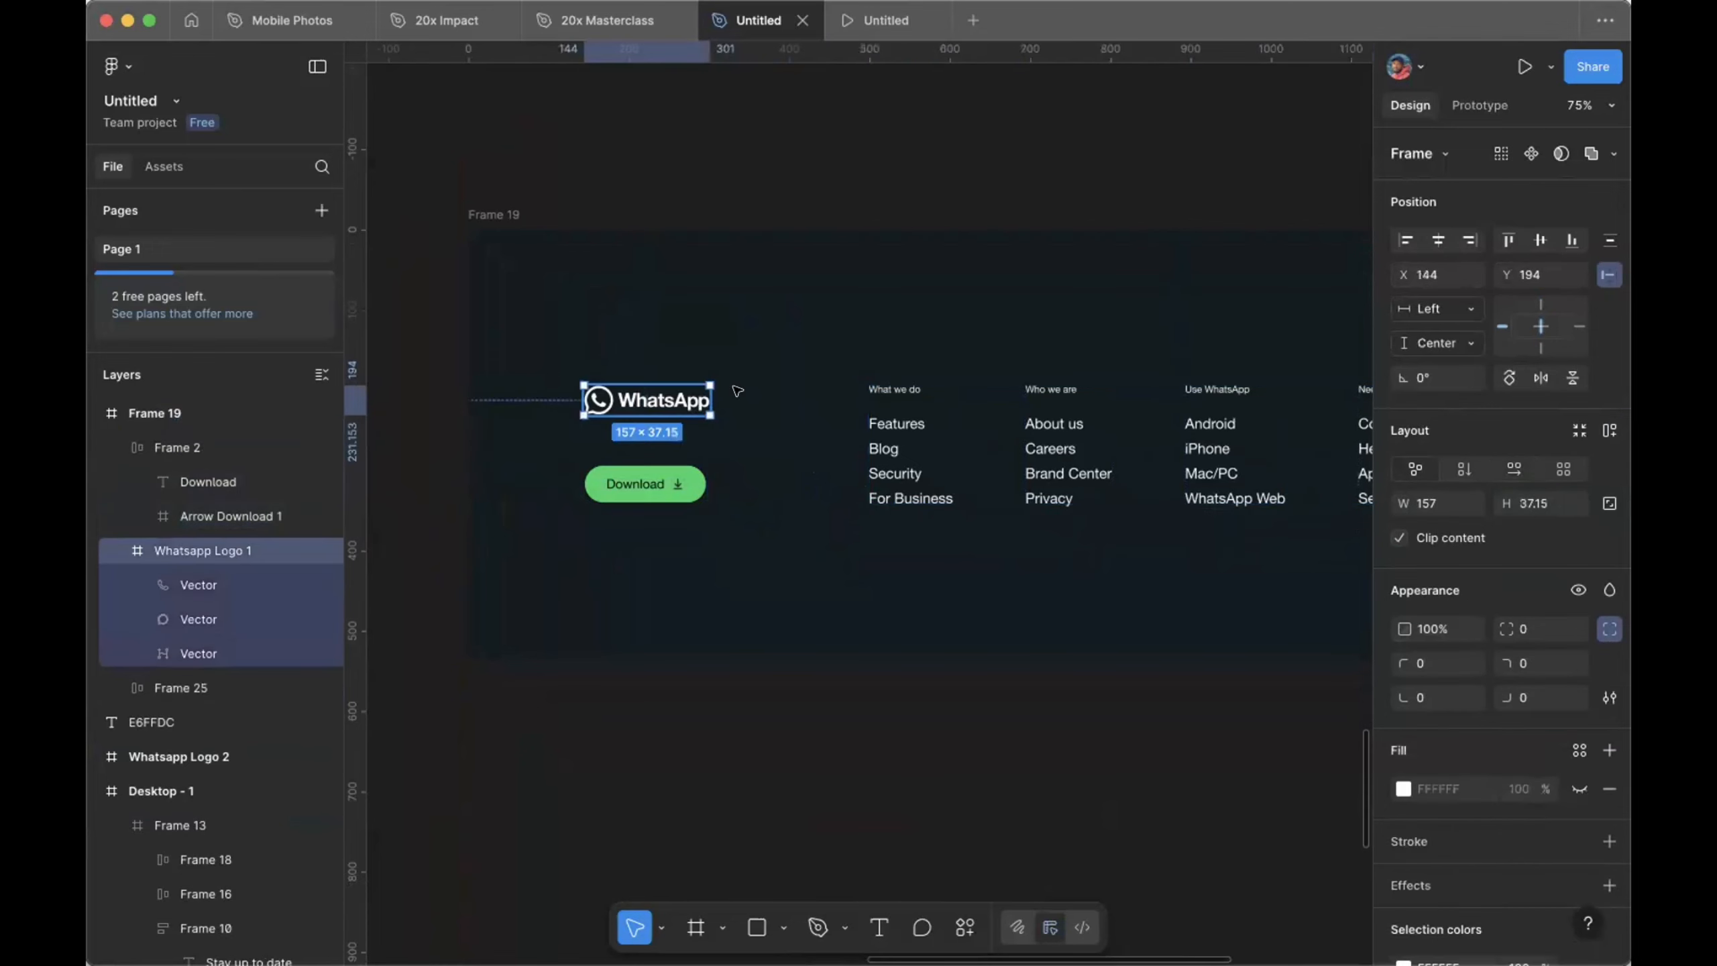
Step: Combine the footer's WhatsApp logo and Download button into one vertical auto layout with a spacing of 62
{"action": "left_click", "coordinate": [892, 383]}
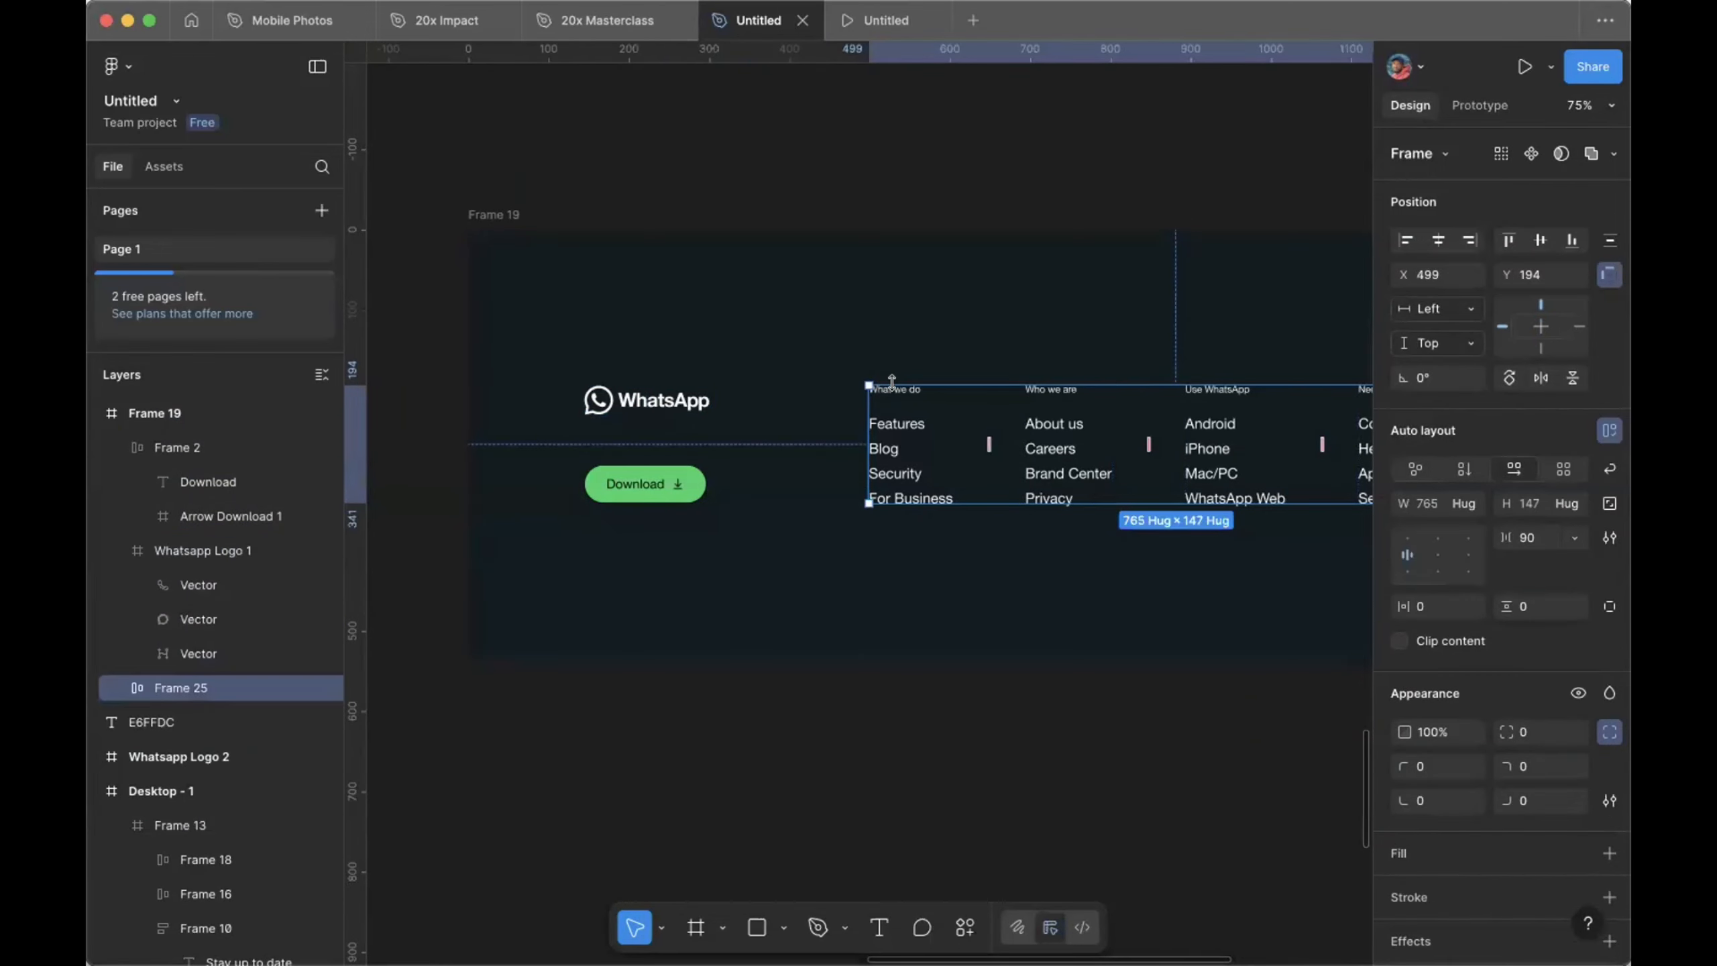
{"action": "left_click", "coordinate": [688, 406]}
{"action": "left_click", "coordinate": [676, 484], "text": "shift"}
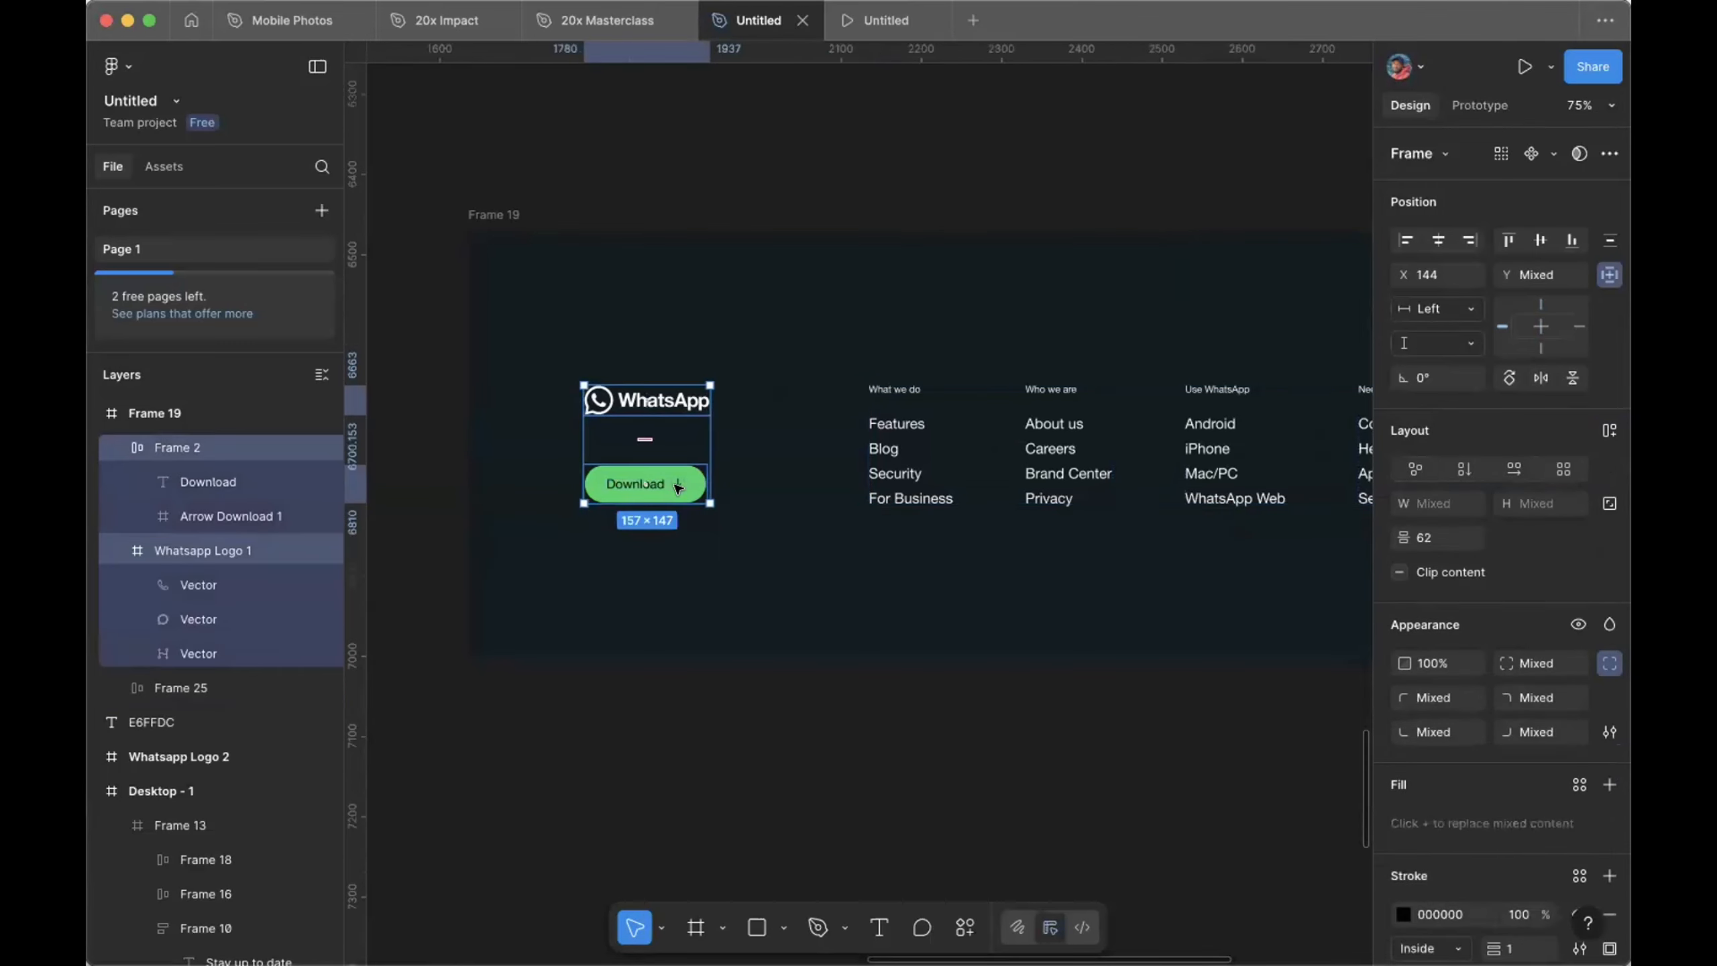
{"action": "key", "text": "shift+a"}
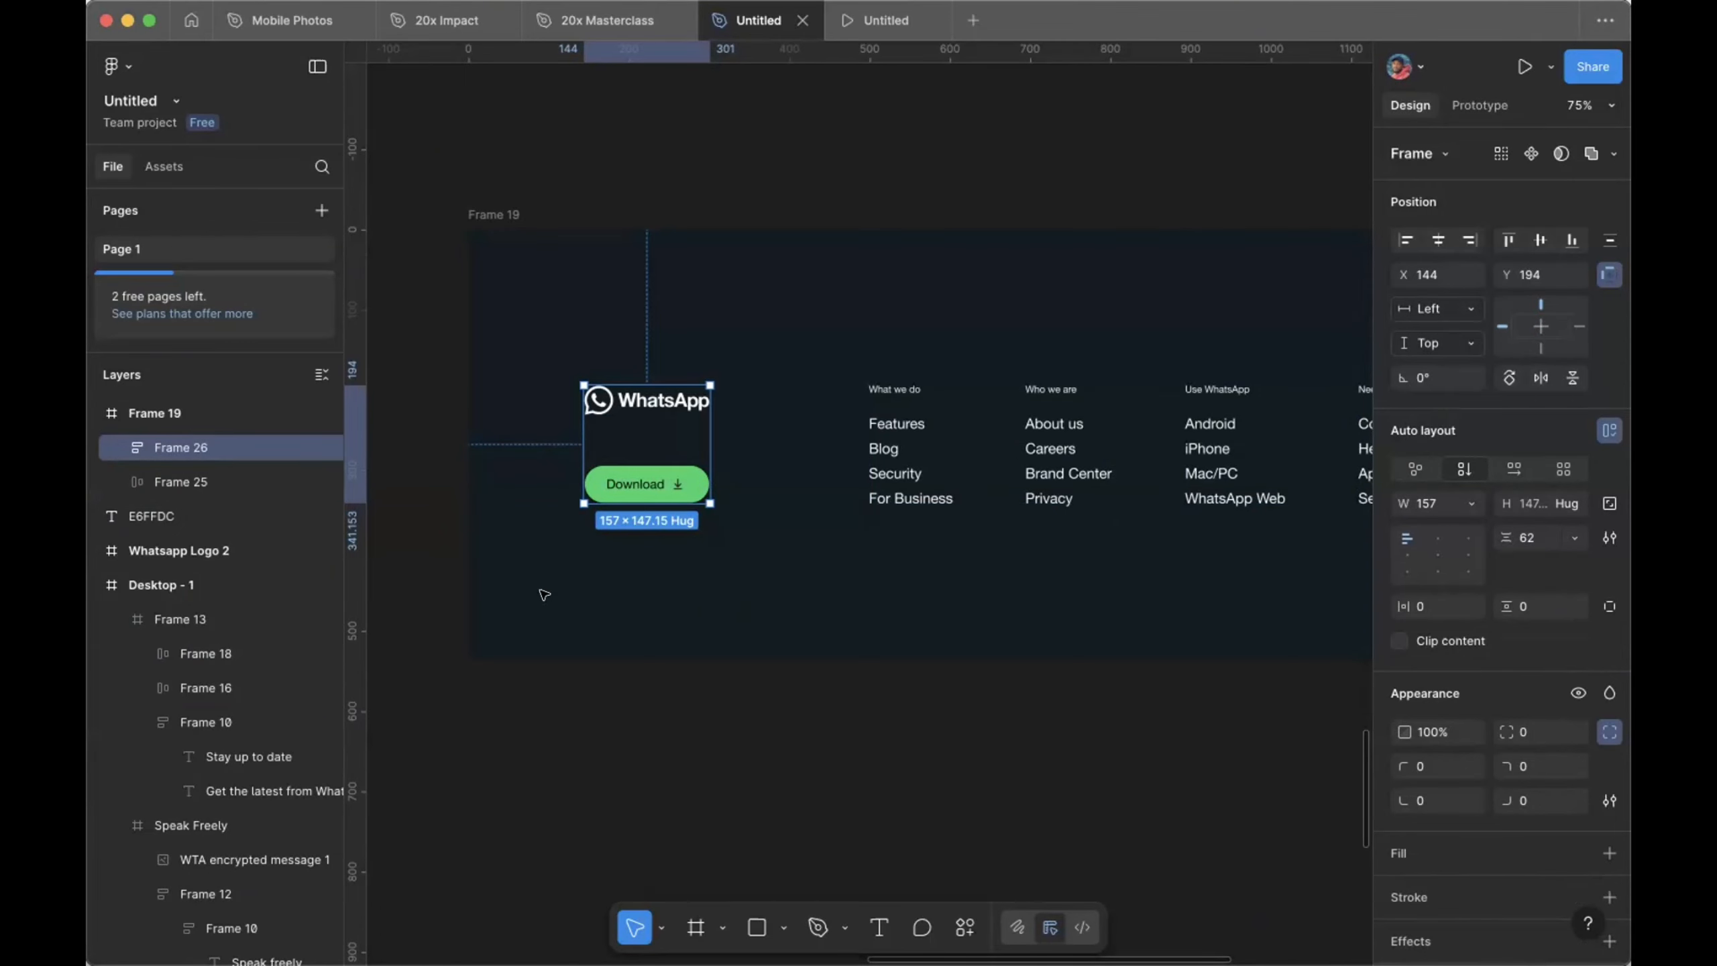
Step: Draw a horizontal white line about 1114 px long below the footer's Download button and link columns
{"action": "left_click", "coordinate": [783, 928]}
{"action": "left_click", "coordinate": [851, 755]}
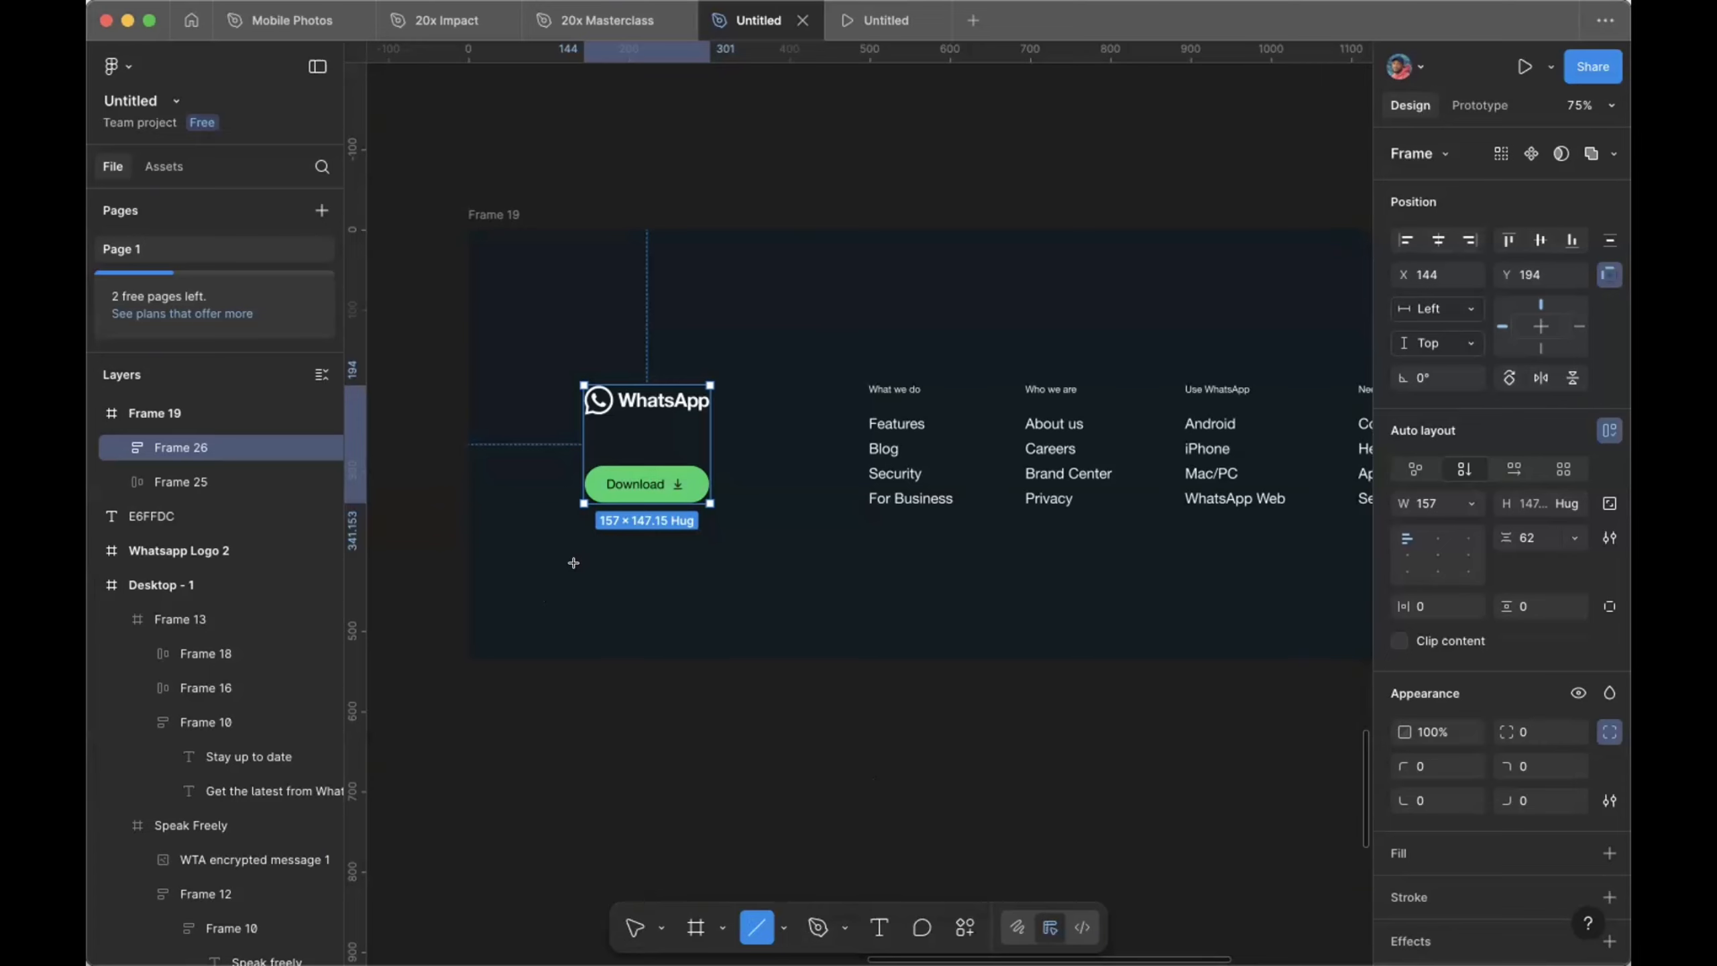
{"action": "left_click_drag", "start_coordinate": [580, 568], "coordinate": [1084, 566]}
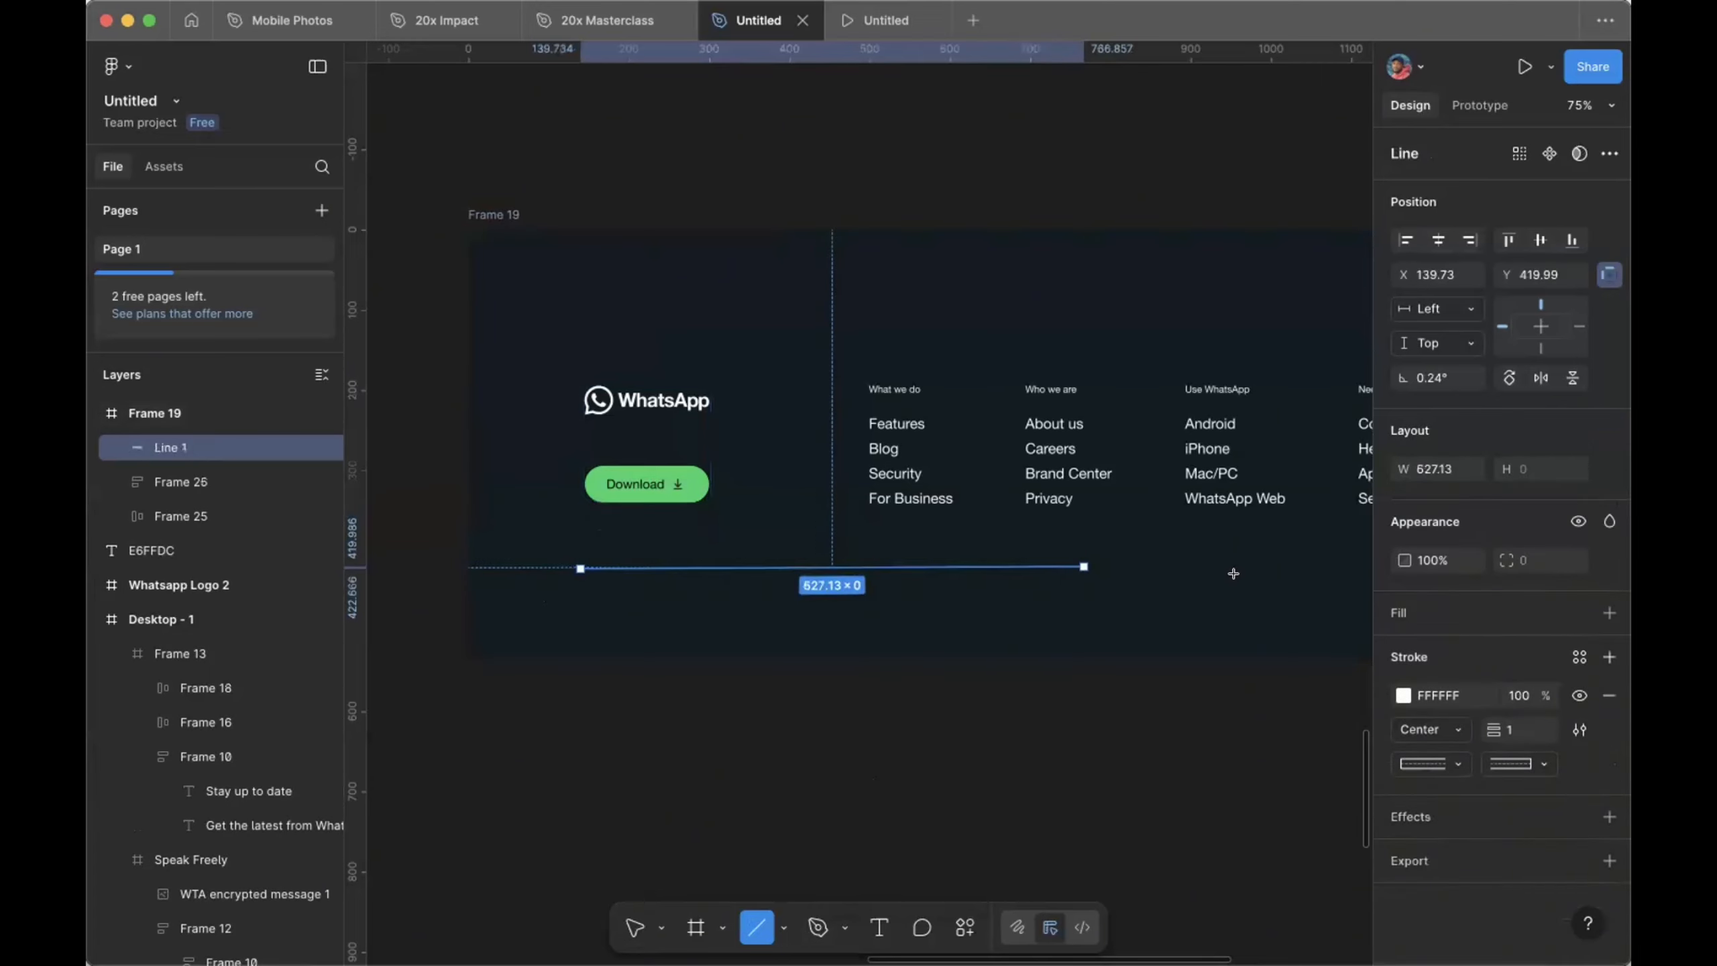
{"action": "left_click_drag", "start_coordinate": [1233, 573], "coordinate": [1371, 568]}
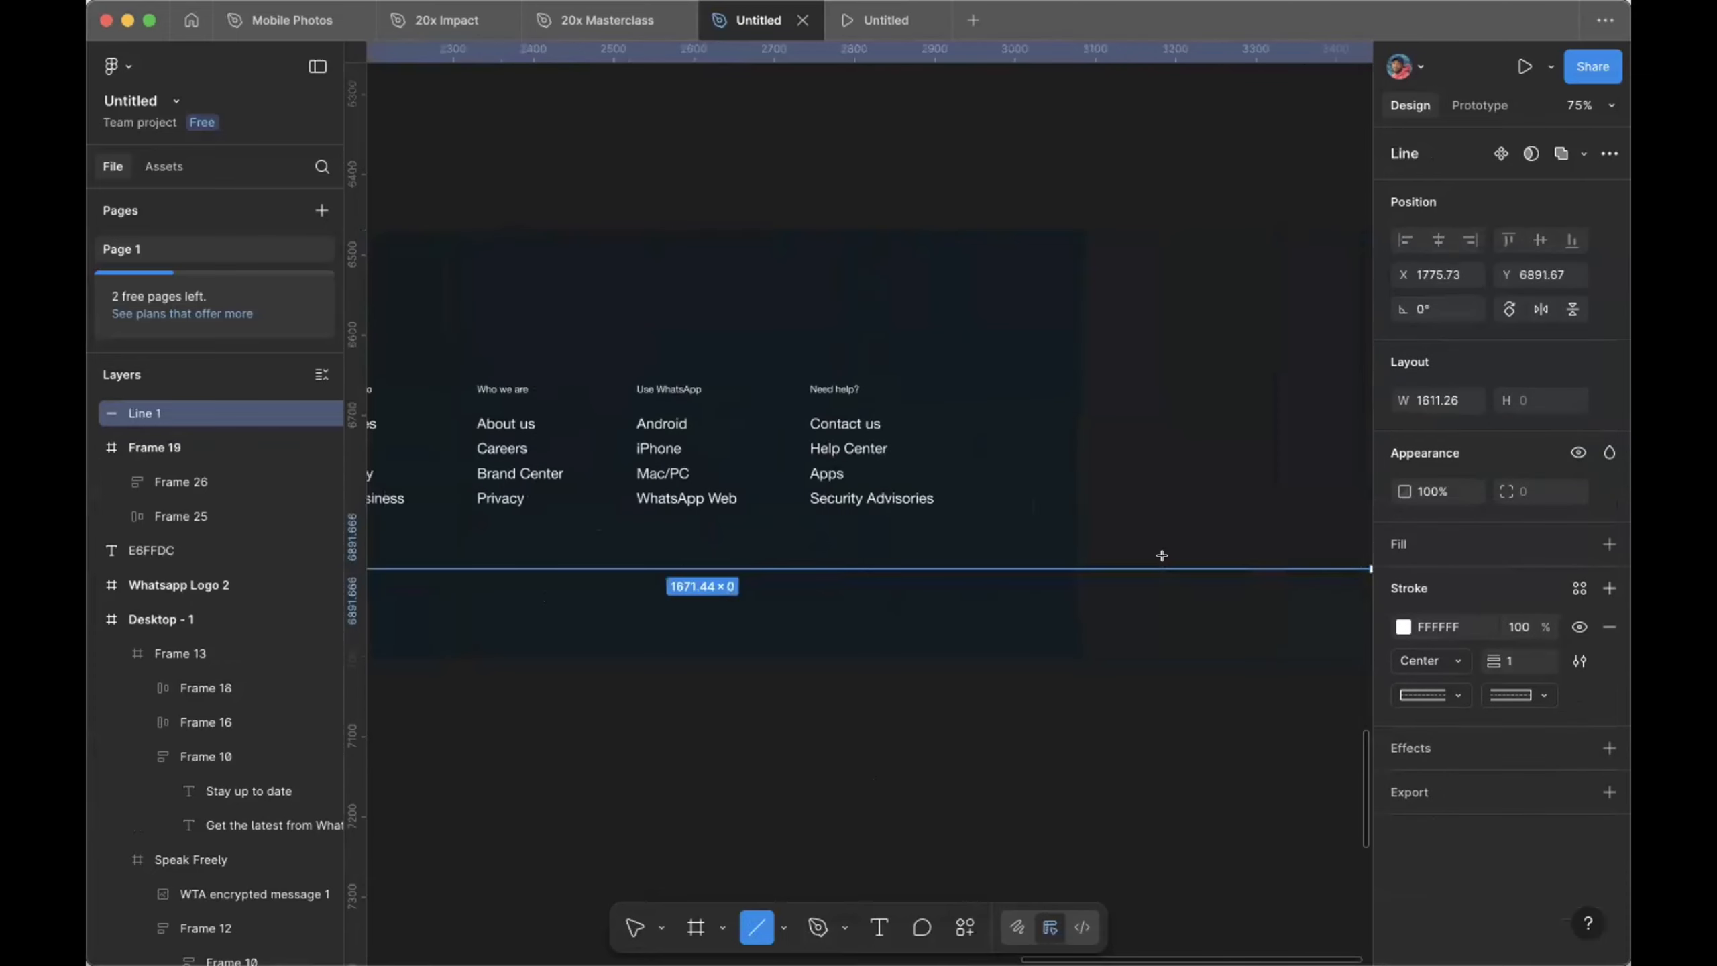
{"action": "mouse_move", "coordinate": [1161, 555]}
{"action": "left_mouse_down"}
{"action": "mouse_move", "coordinate": [602, 644]}
{"action": "mouse_move", "coordinate": [728, 572]}
{"action": "mouse_move", "coordinate": [711, 568]}
{"action": "mouse_move", "coordinate": [785, 567]}
{"action": "left_mouse_up"}
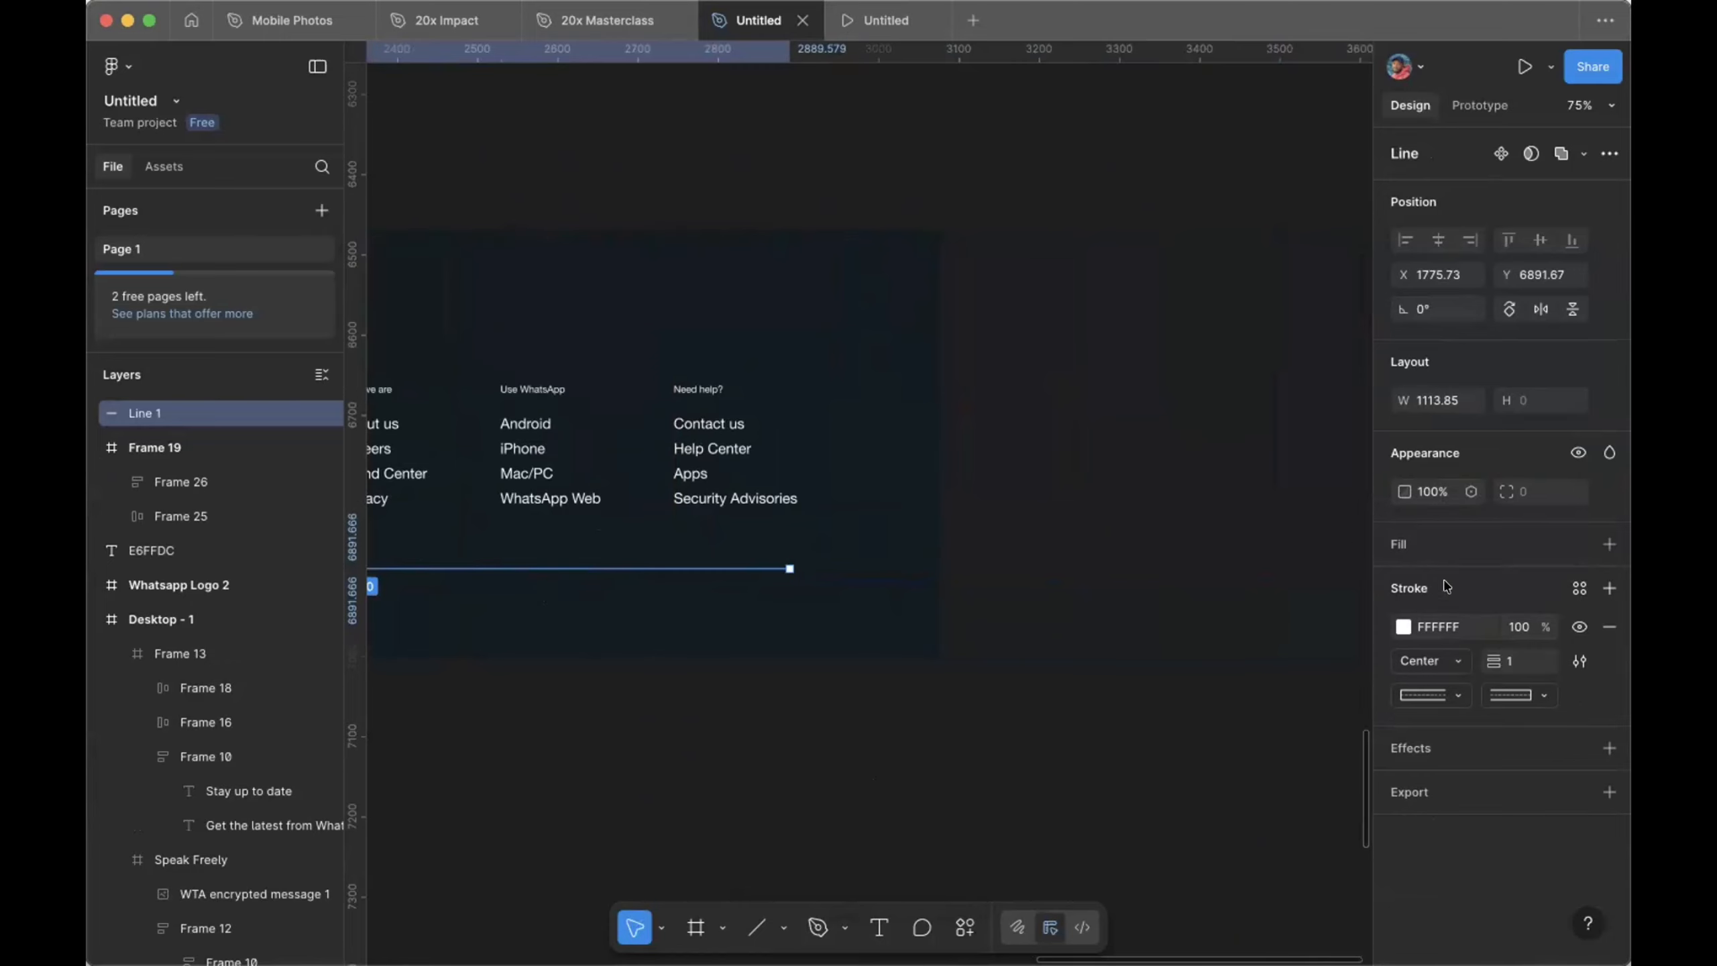
Step: Set the line's width to 1011, move it into the footer frame and center it horizontally at about Y 414
{"action": "left_click", "coordinate": [1431, 402]}
{"action": "type", "text": "1011"}
{"action": "key", "text": "Return"}
{"action": "scroll", "coordinate": [1066, 404], "scroll_direction": "left", "scroll_amount": 5}
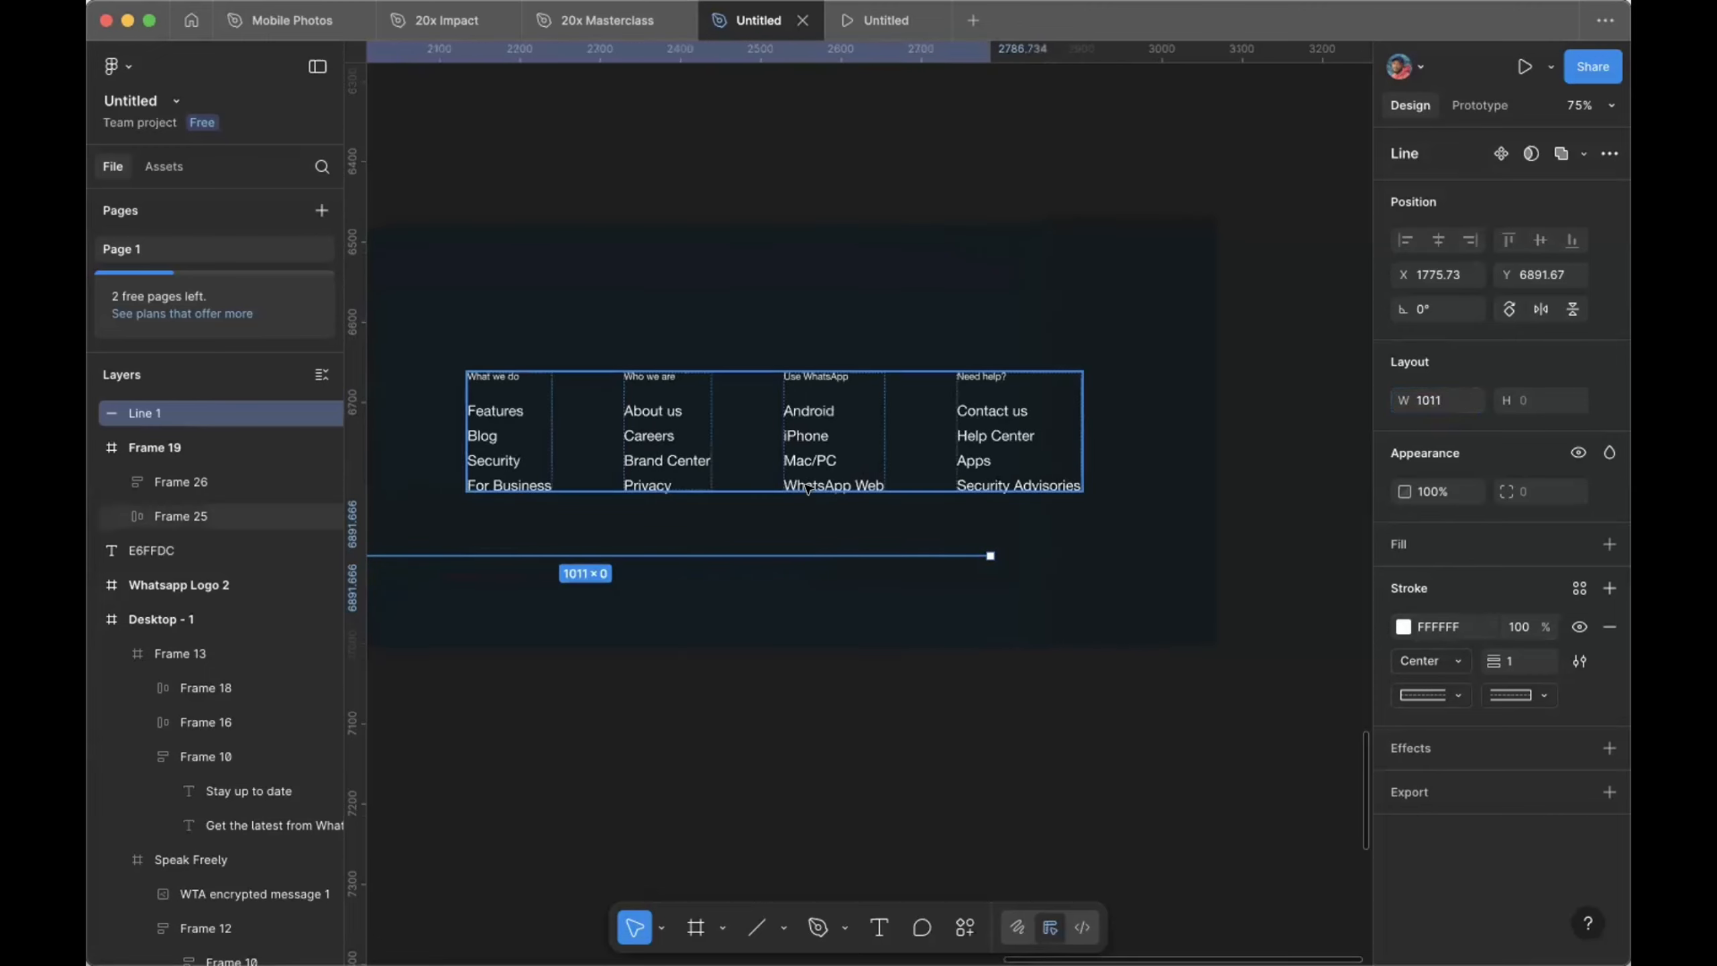
{"action": "scroll", "coordinate": [814, 489], "scroll_direction": "down", "scroll_amount": 5}
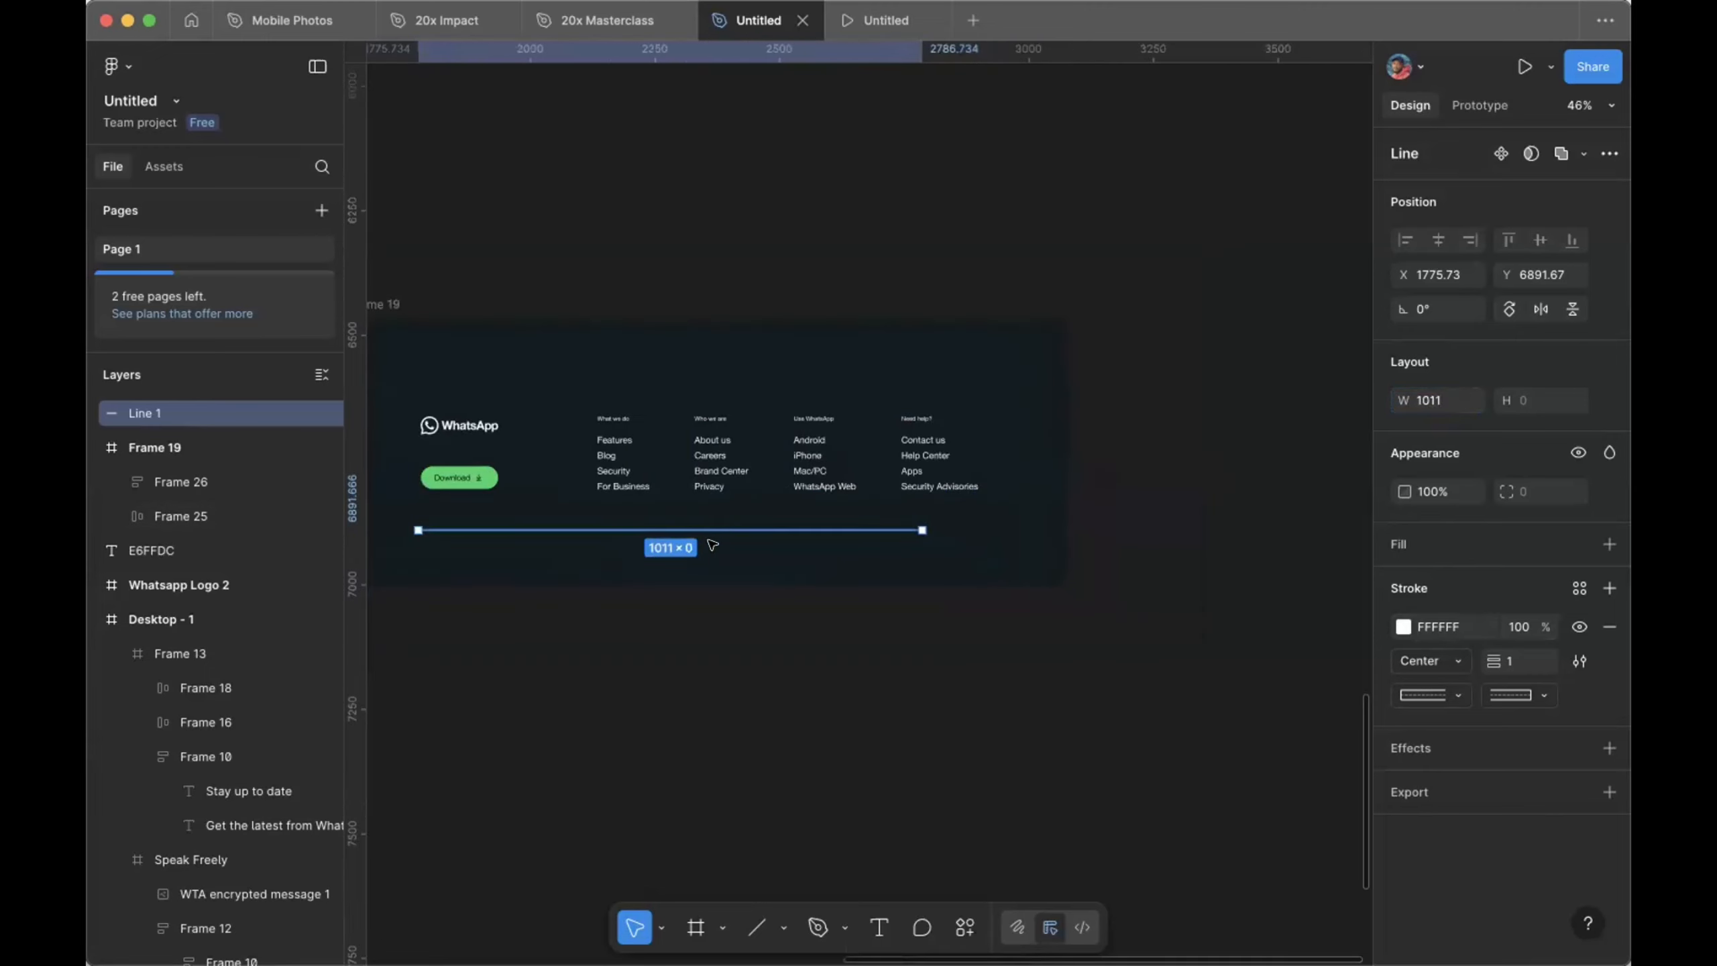
{"action": "mouse_move", "coordinate": [709, 529]}
{"action": "left_mouse_down"}
{"action": "mouse_move", "coordinate": [716, 663]}
{"action": "mouse_move", "coordinate": [685, 519]}
{"action": "left_mouse_up"}
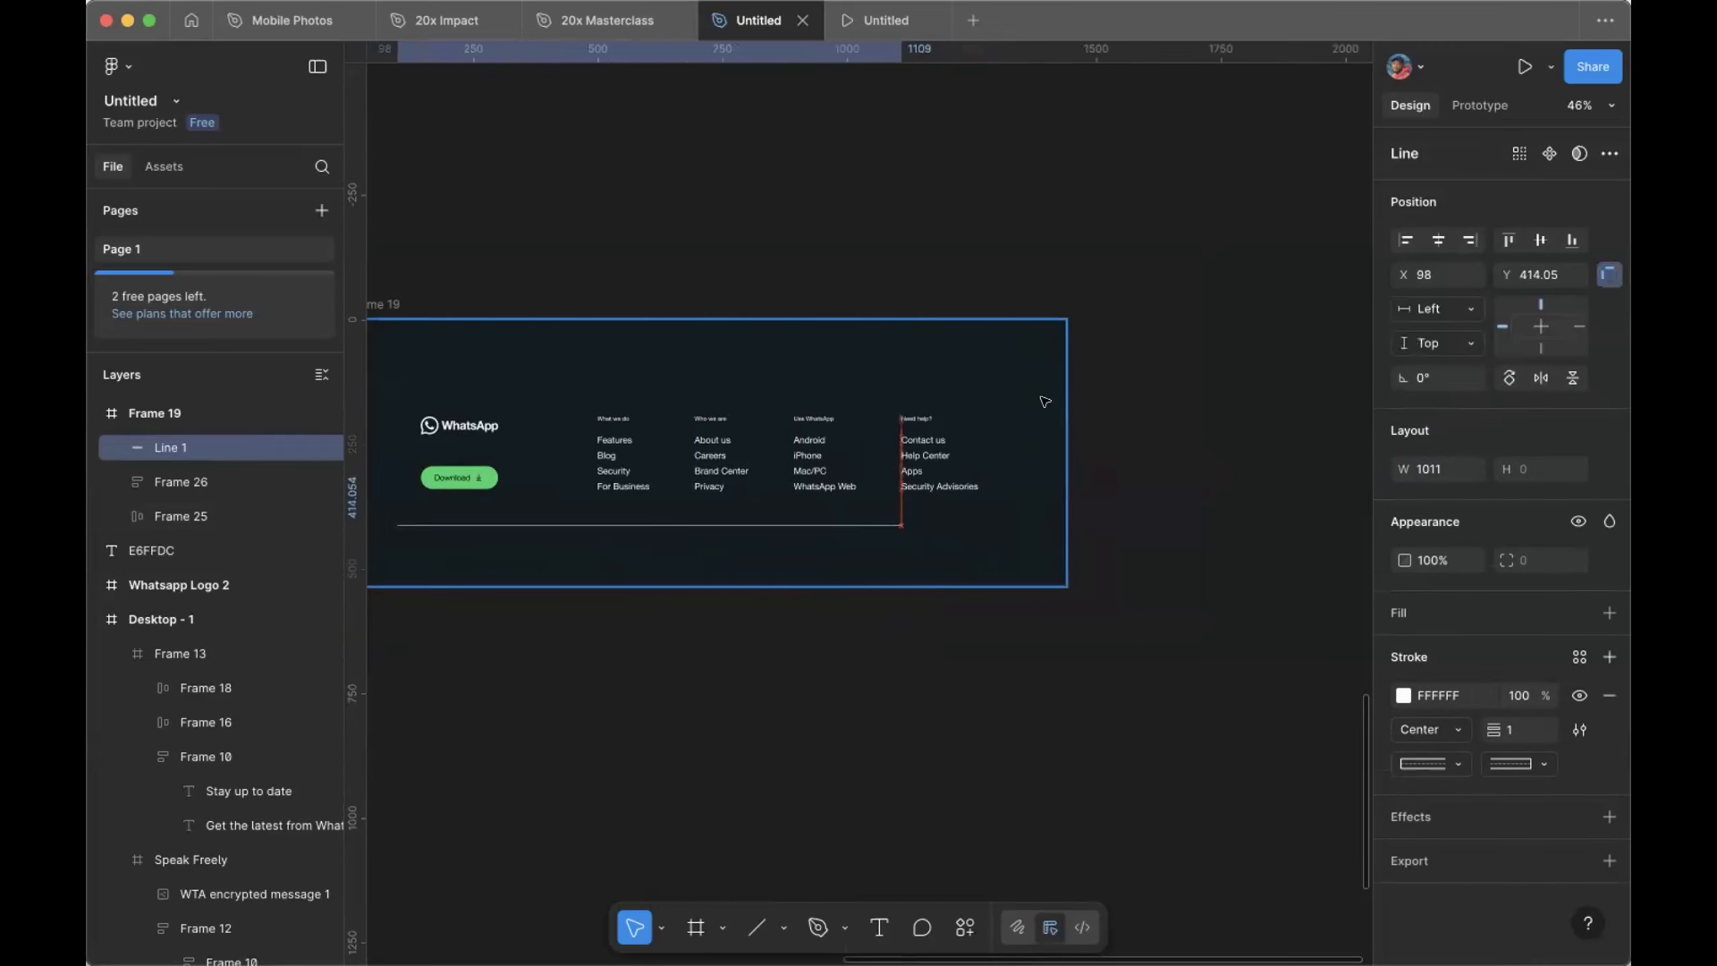
{"action": "left_click", "coordinate": [1438, 239]}
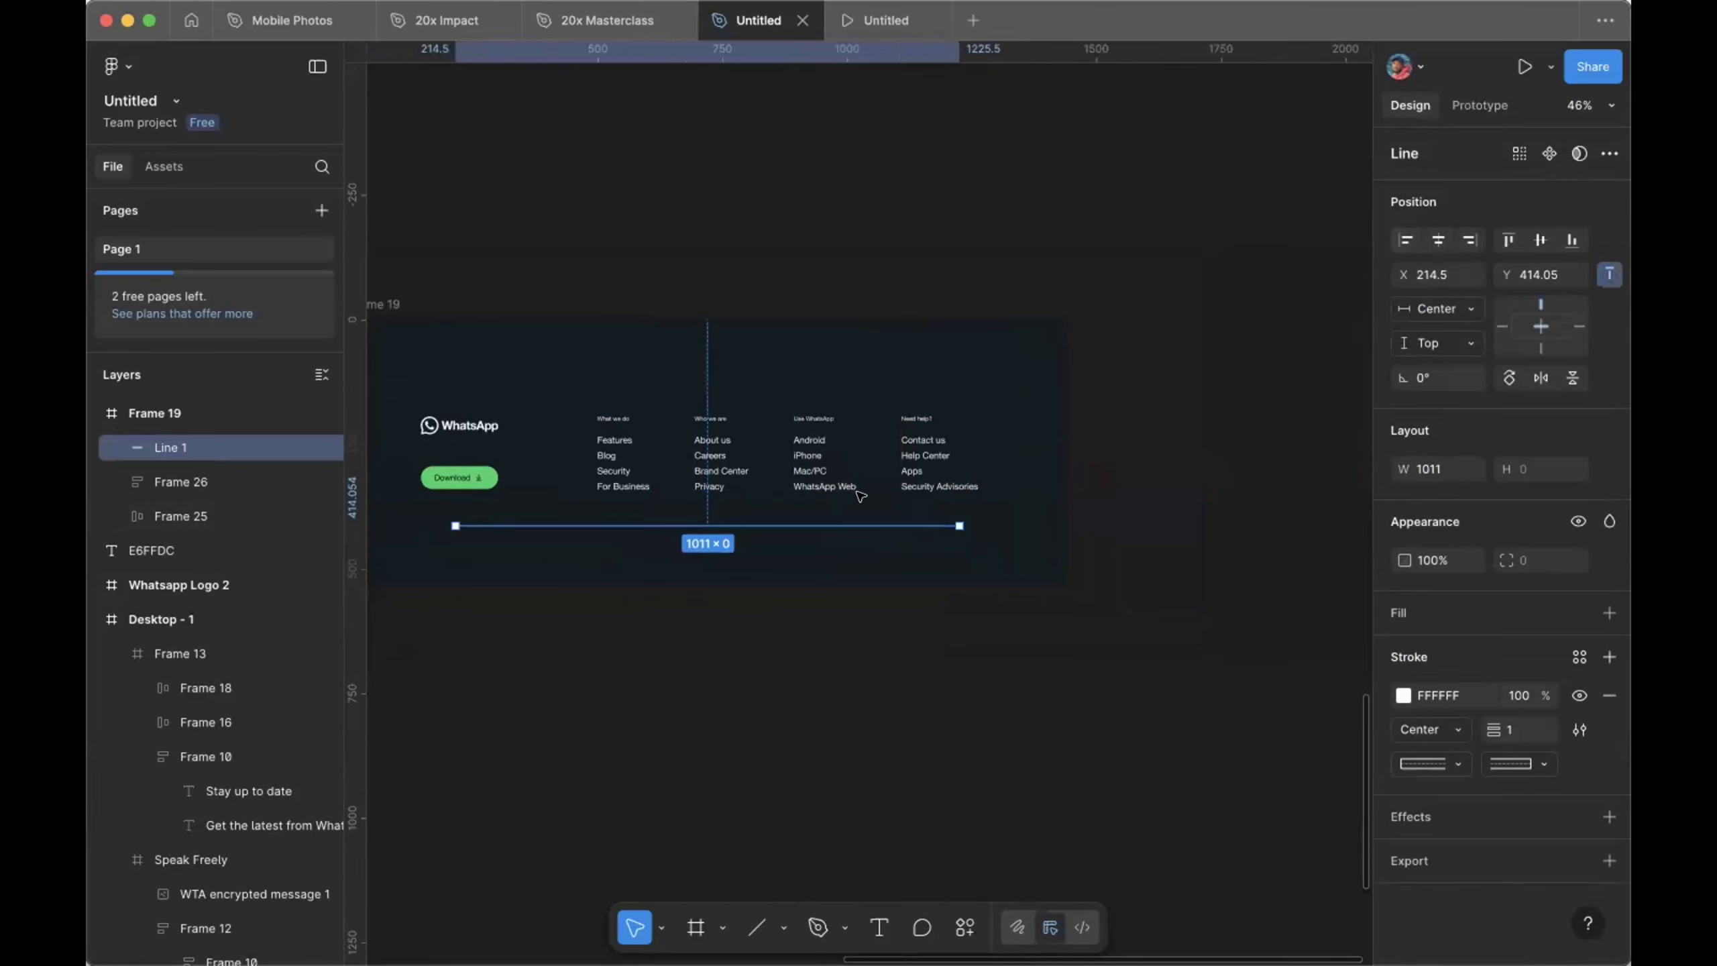
Step: Set the footer line's stroke color to 3346EF, copy the color code and deselect the line
{"action": "left_click", "coordinate": [1434, 696]}
{"action": "type", "text": "334ef"}
{"action": "double_click", "coordinate": [1436, 694]}
{"action": "key", "text": "ctrl+c"}
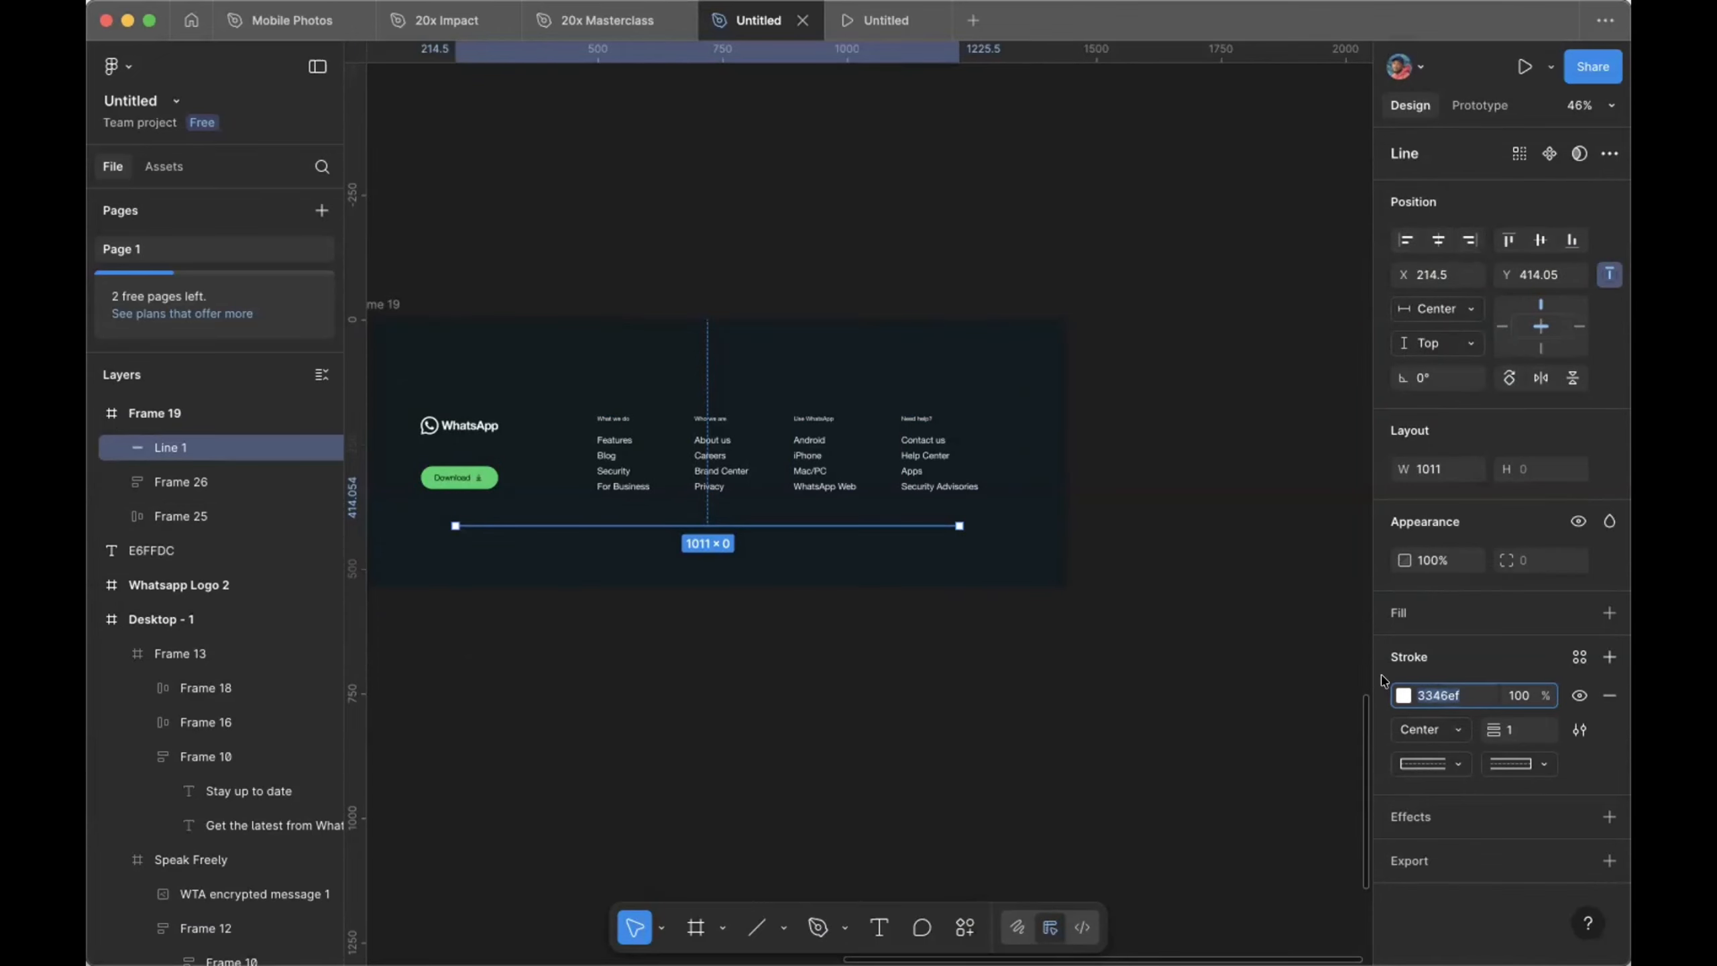
{"action": "left_click", "coordinate": [1161, 607]}
Step: Replace the large E6FFDC note on the canvas with the copied color code 3346ef
{"action": "scroll", "coordinate": [946, 608], "scroll_direction": "down", "scroll_amount": 10}
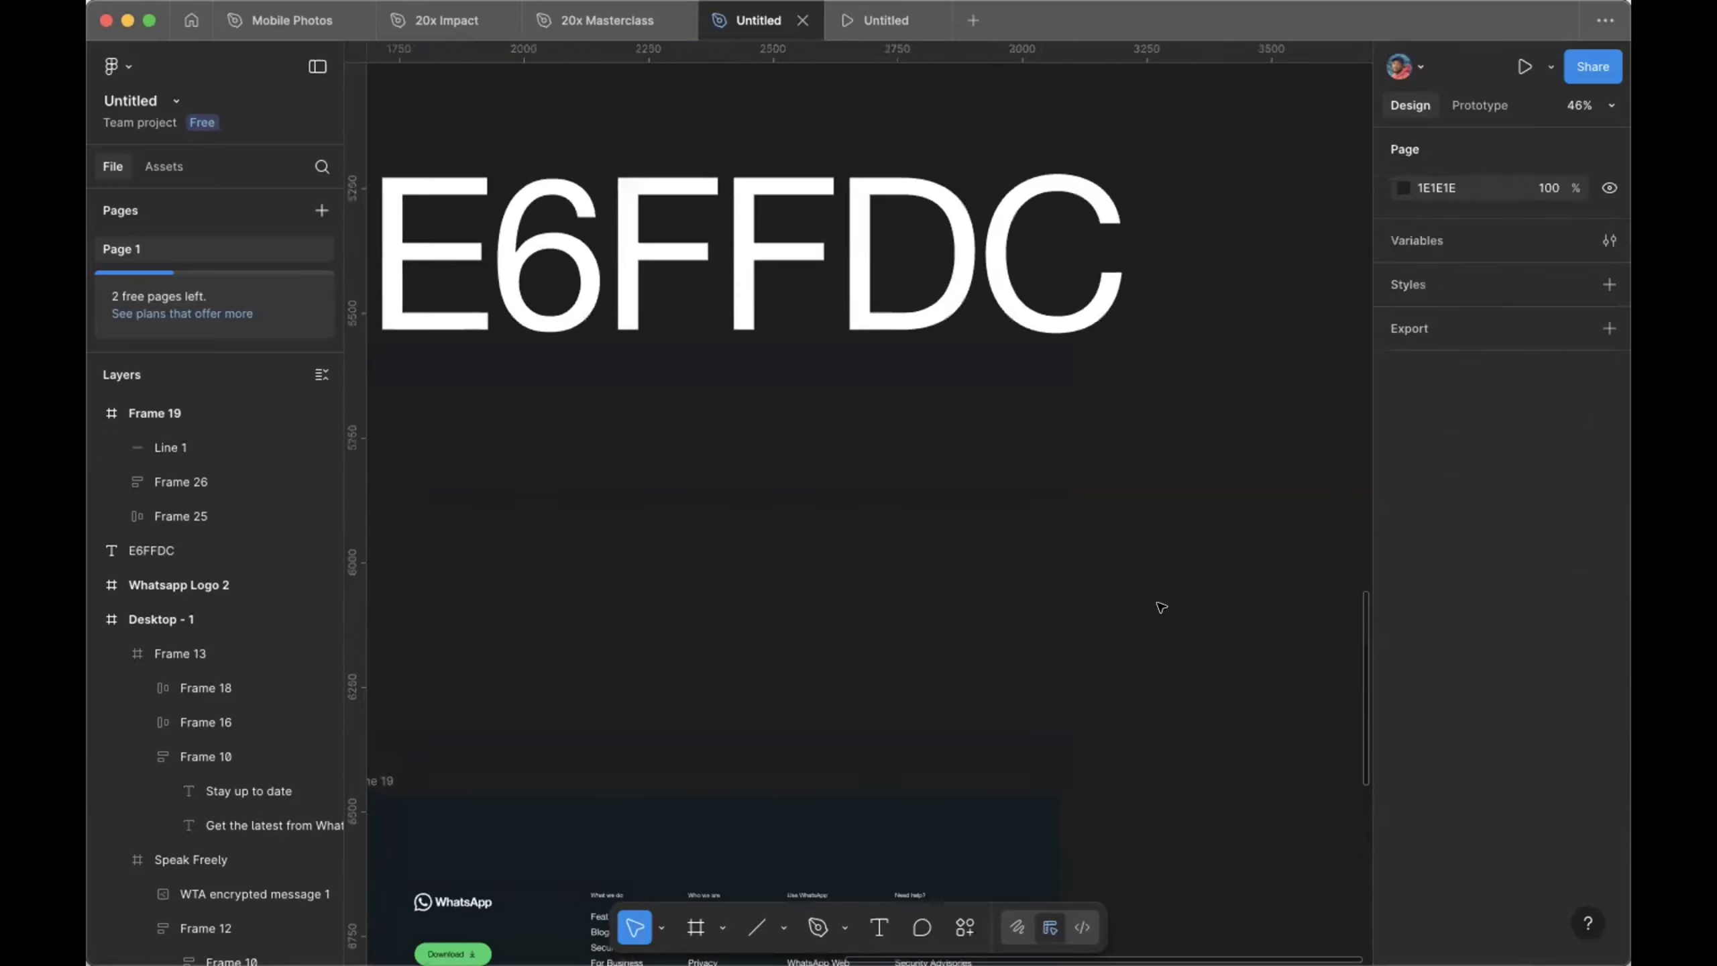
{"action": "scroll", "coordinate": [939, 783], "scroll_direction": "down", "scroll_amount": 2}
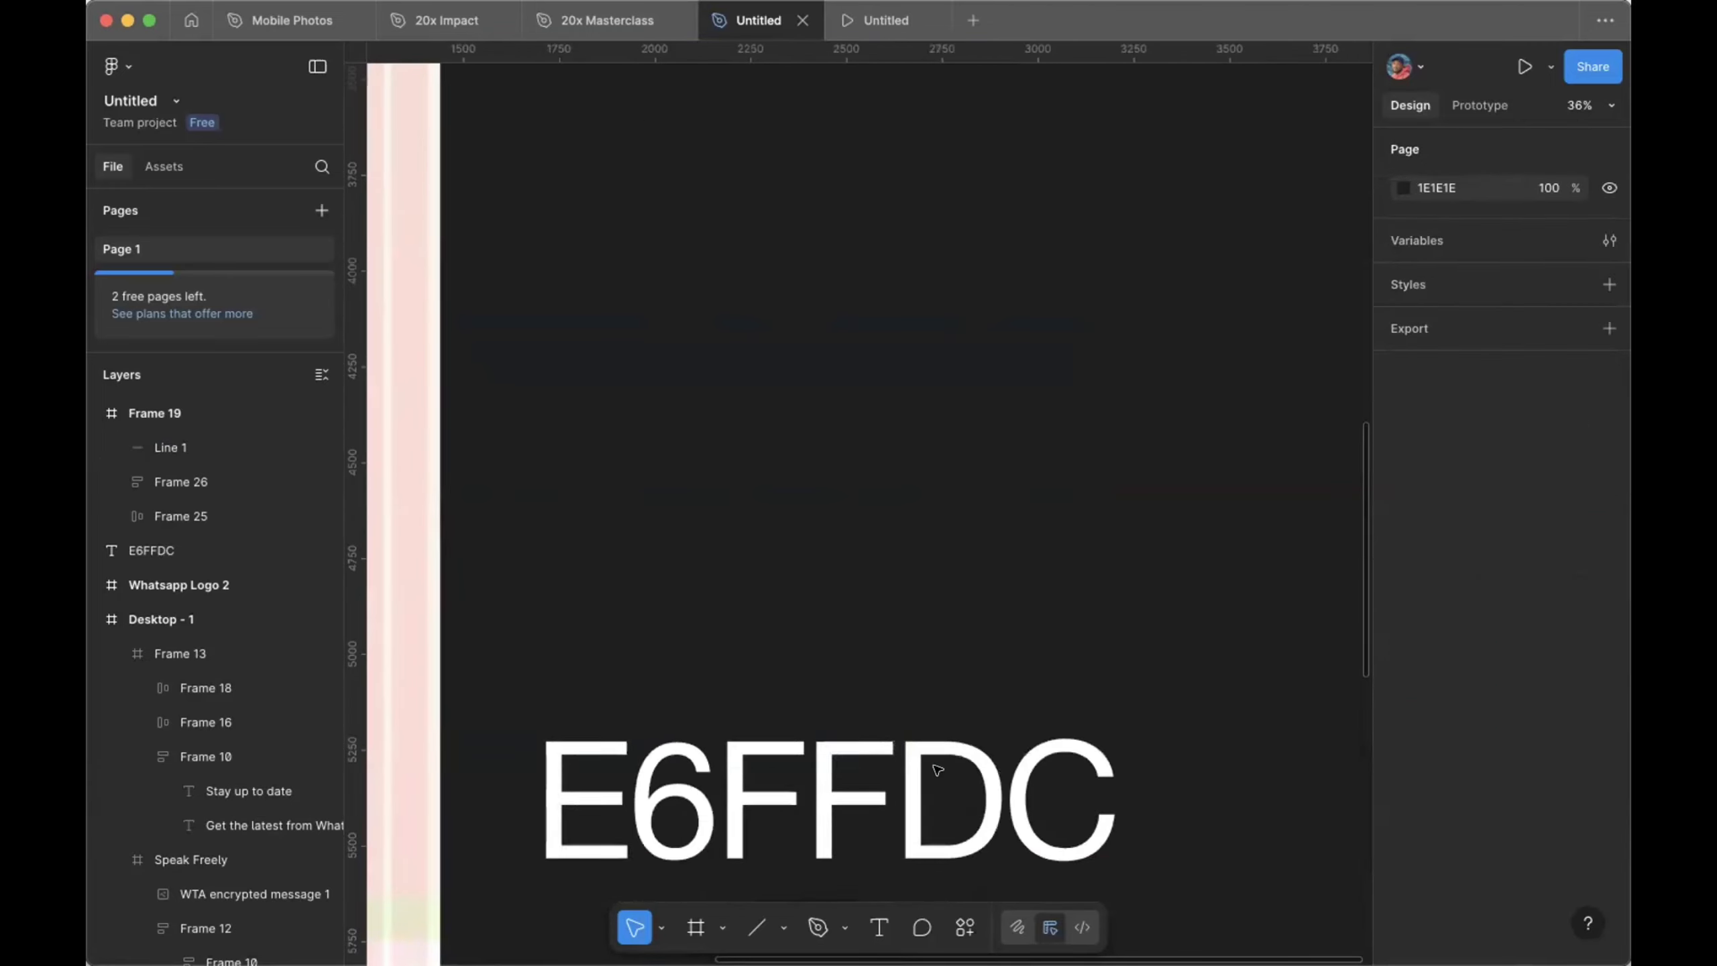
{"action": "double_click", "coordinate": [930, 766]}
{"action": "key", "text": "ctrl+v"}
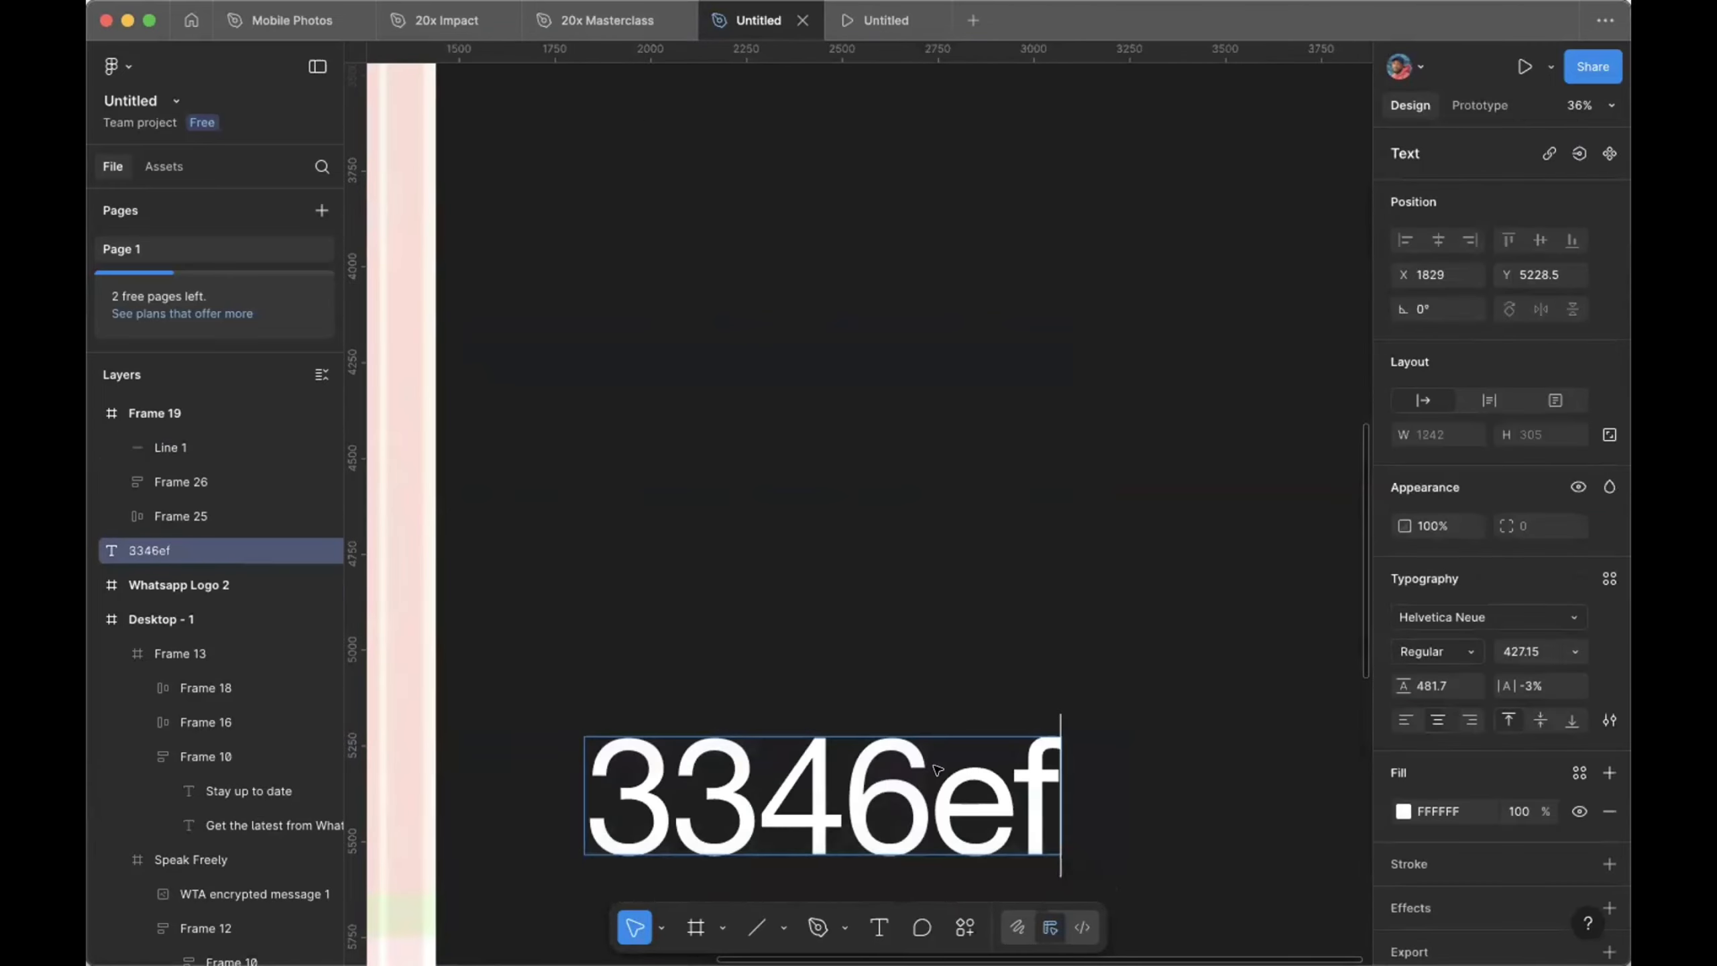
{"action": "scroll", "coordinate": [930, 766], "scroll_direction": "down", "scroll_amount": 8}
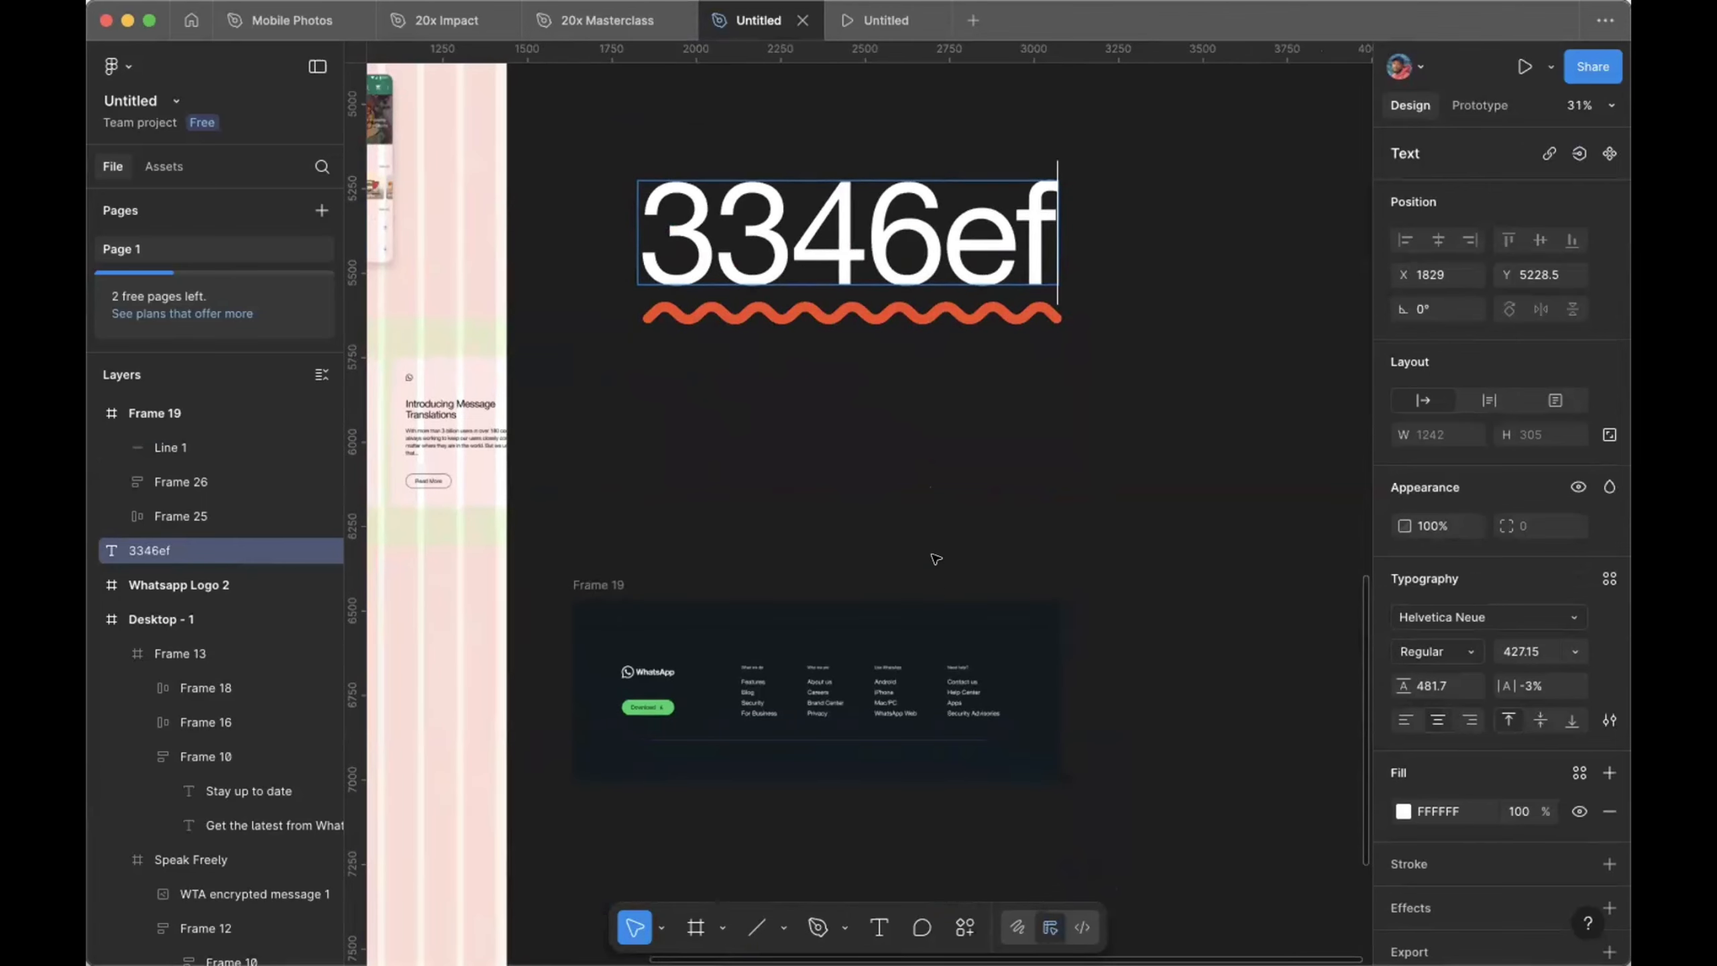
{"action": "key", "text": "Escape"}
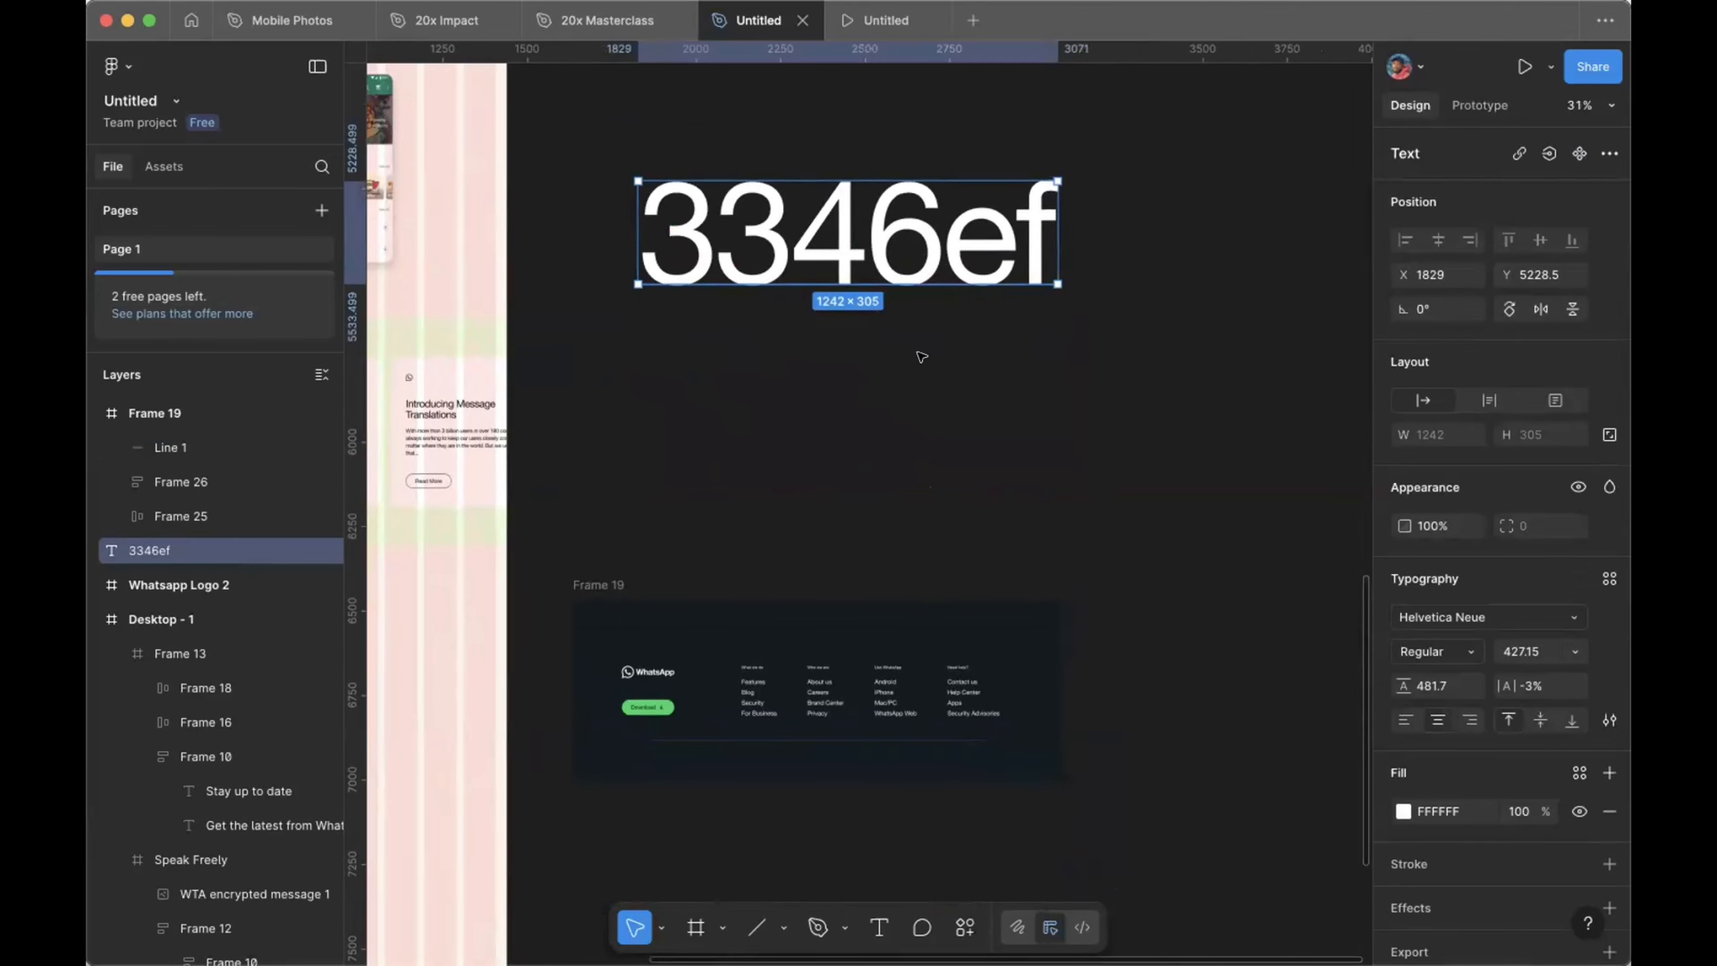
Step: Correct the large color code note to 33463f and move it to just above the footer frame, at about Y 5905
{"action": "double_click", "coordinate": [996, 236]}
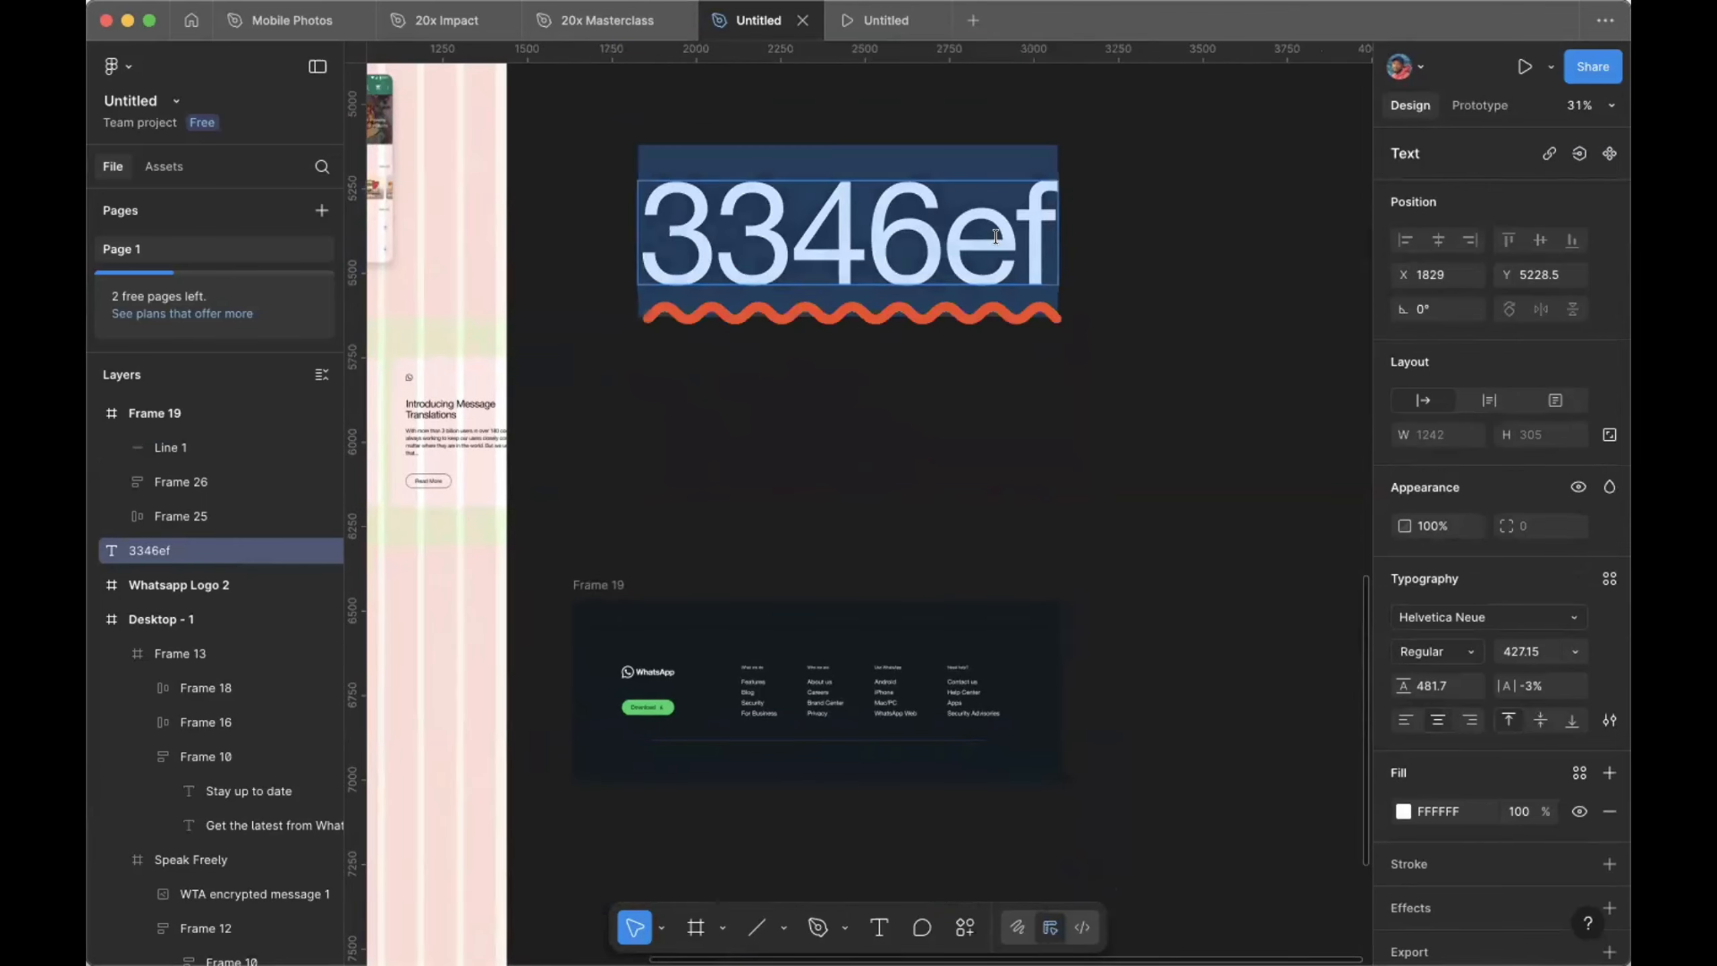
{"action": "left_click", "coordinate": [996, 236]}
{"action": "key", "text": "BackSpace"}
{"action": "type", "text": "3"}
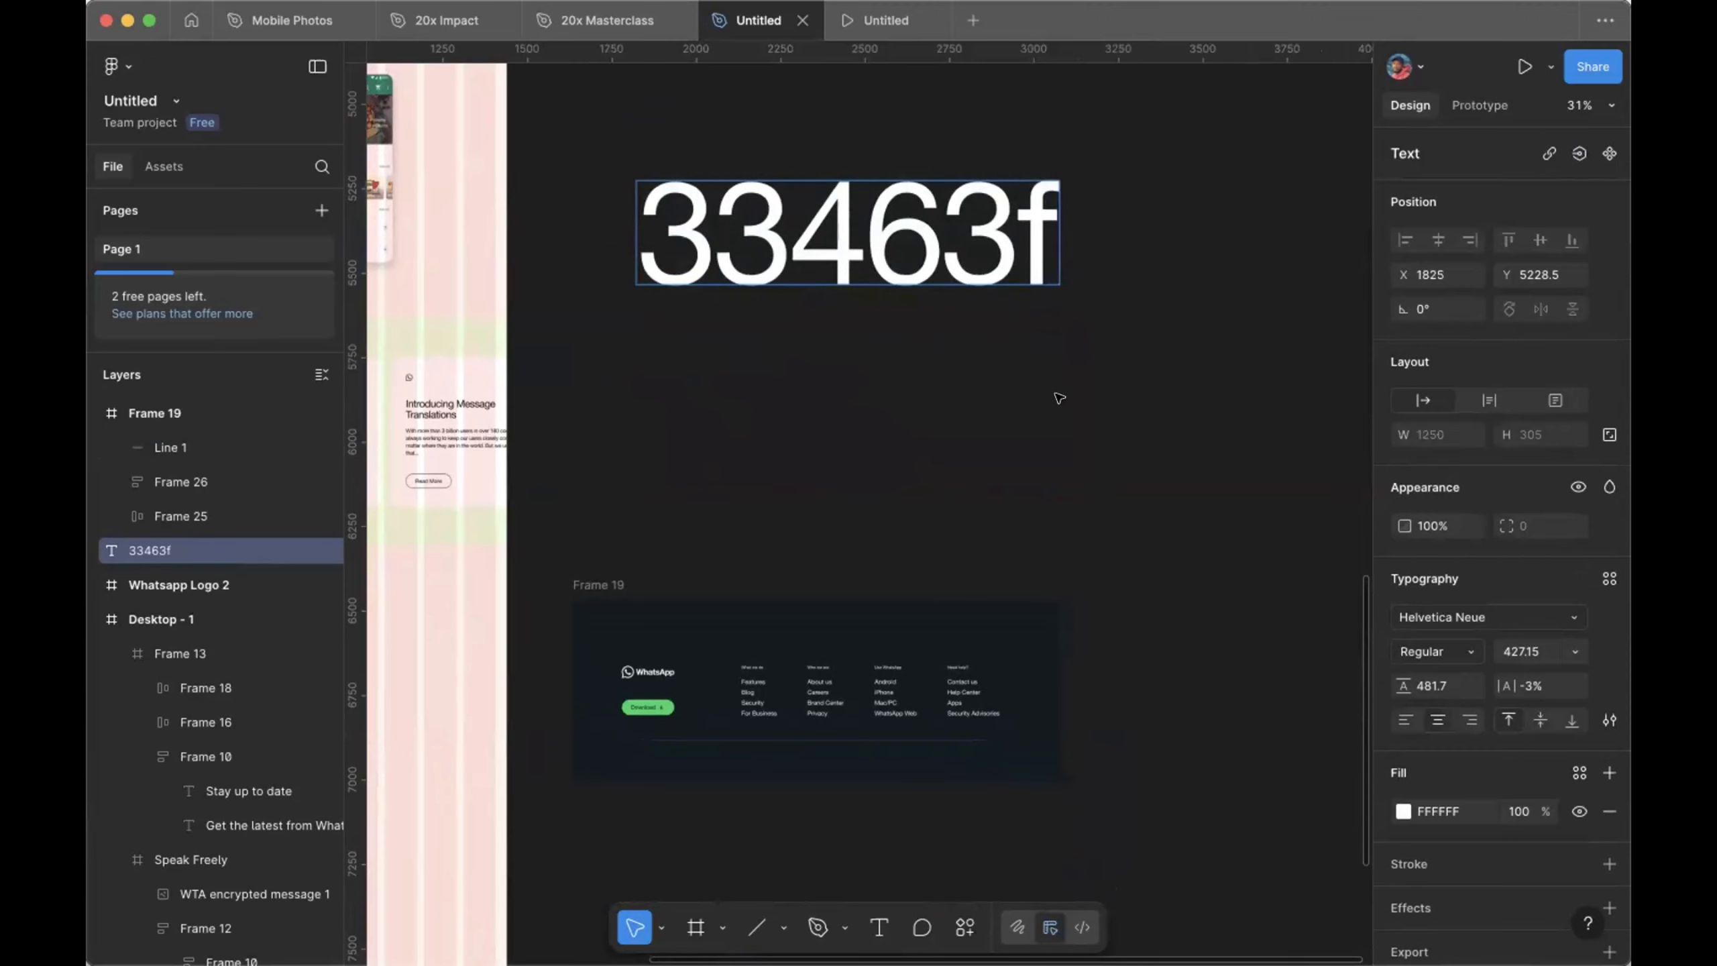
{"action": "key", "text": "Escape"}
{"action": "left_click_drag", "start_coordinate": [939, 287], "coordinate": [953, 522]}
Step: Set the footer line's stroke color to 33463F and deselect it
{"action": "scroll", "coordinate": [985, 730], "scroll_direction": "up", "scroll_amount": 3}
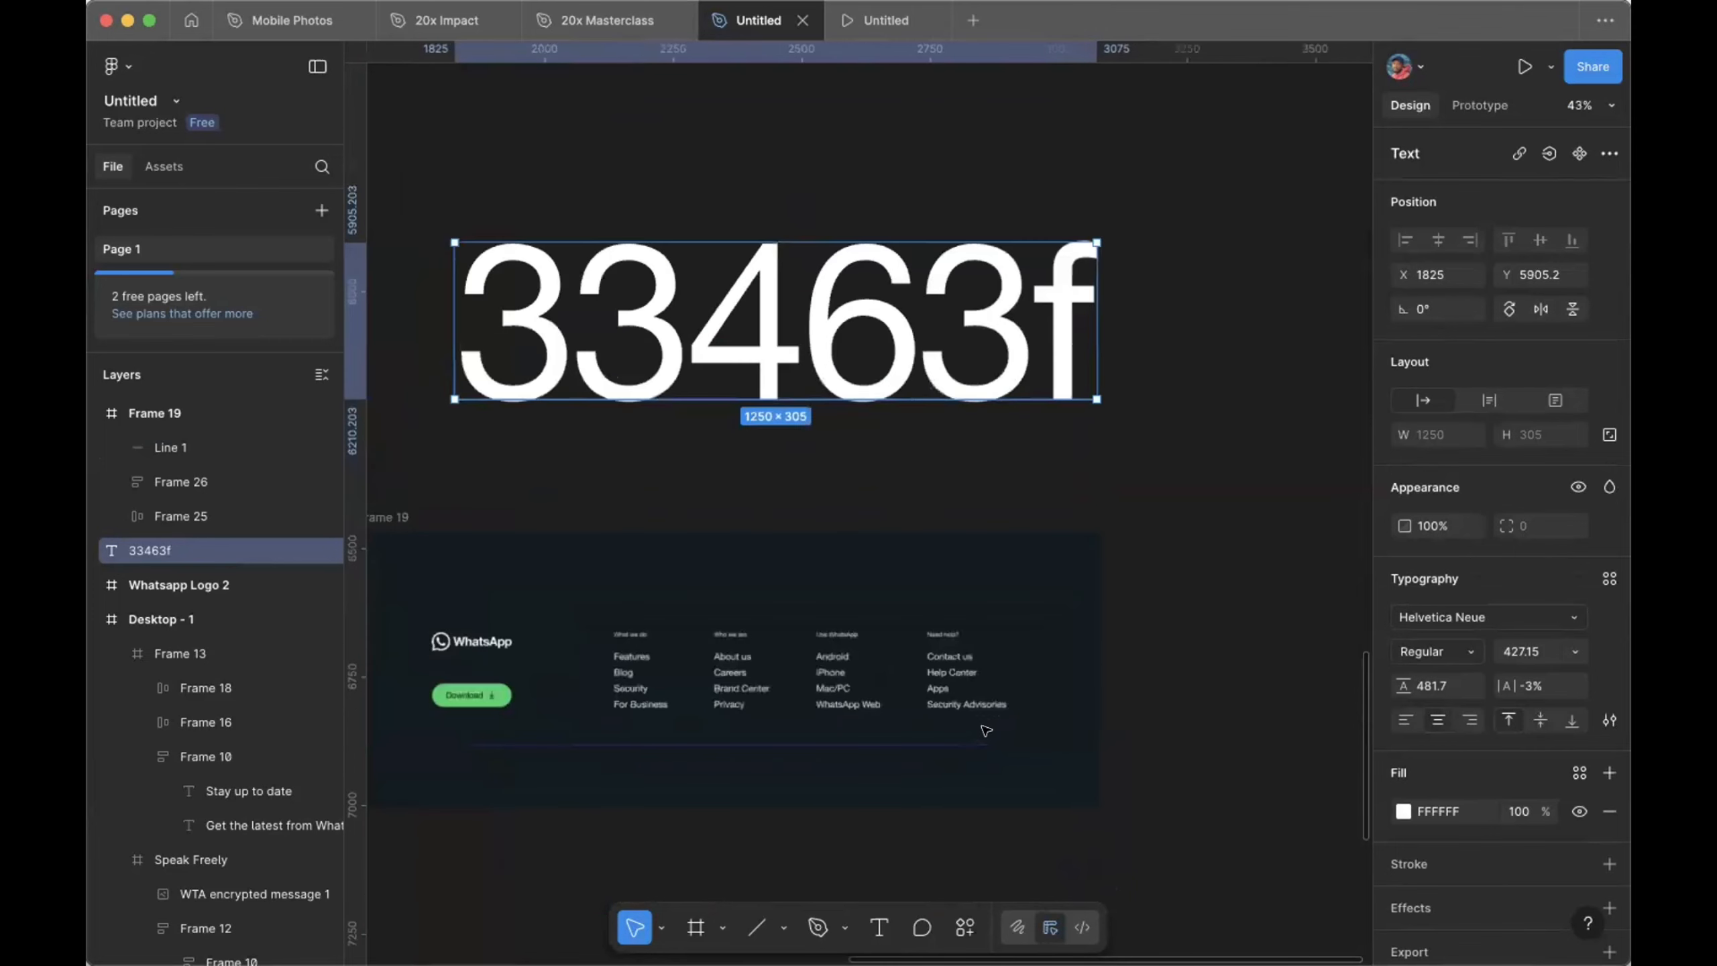
{"action": "scroll", "coordinate": [985, 730], "scroll_direction": "up", "scroll_amount": 5}
{"action": "left_click", "coordinate": [974, 753]}
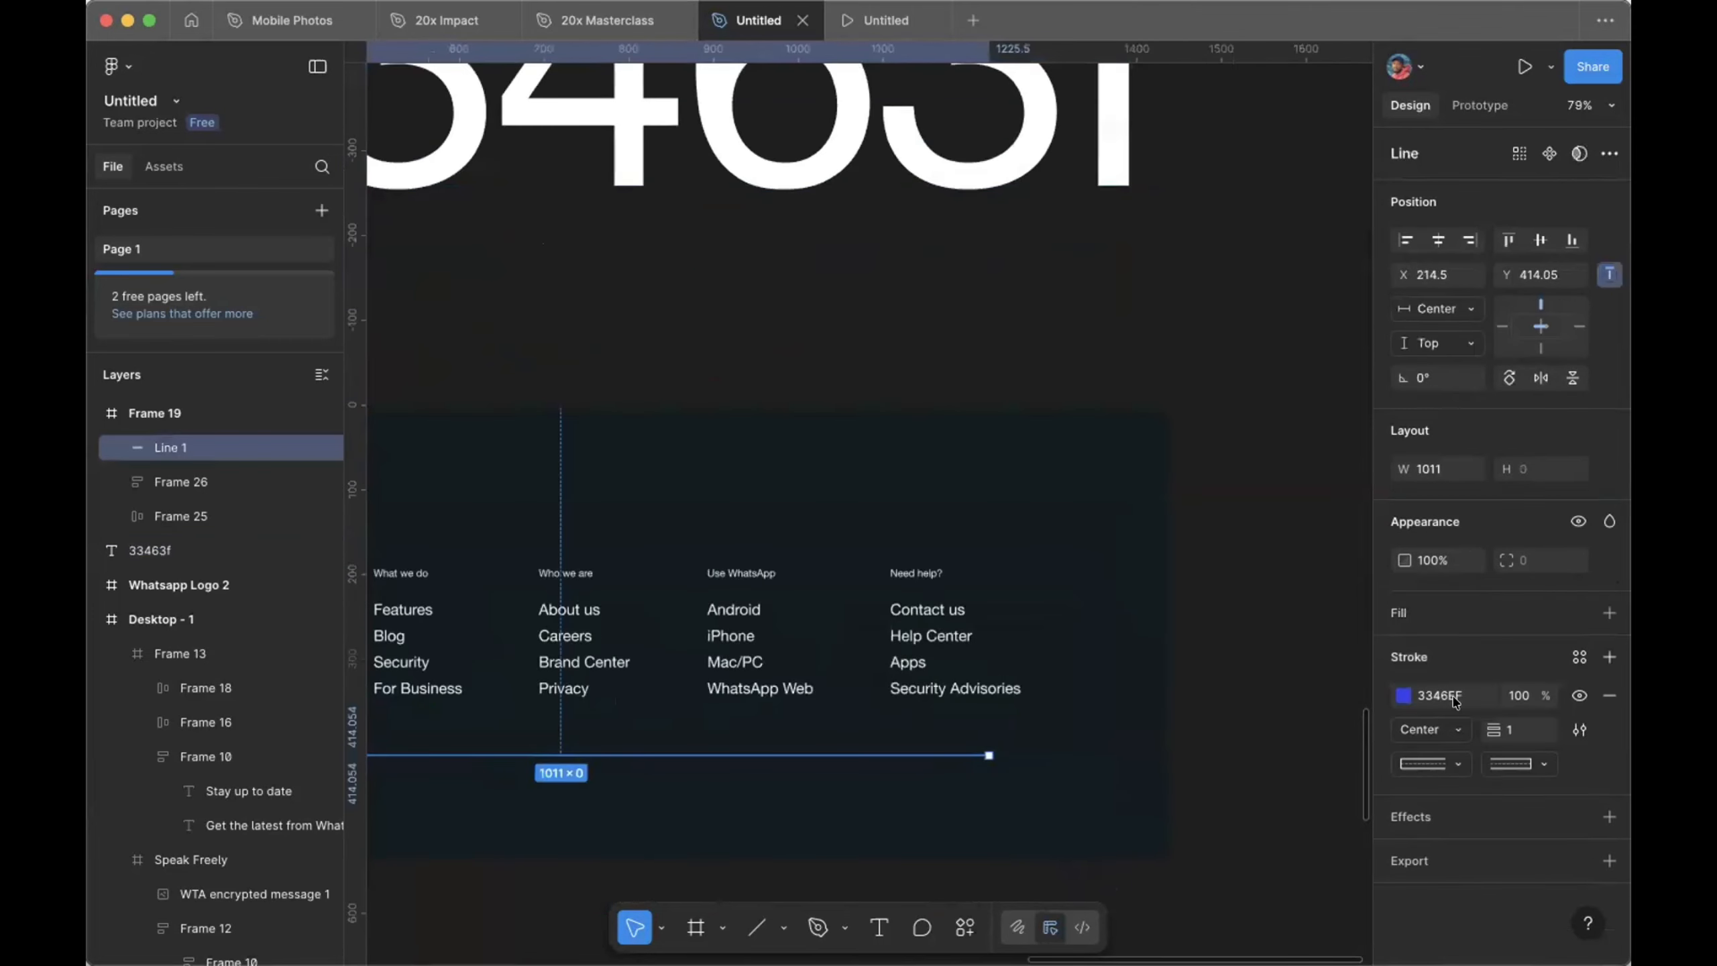
{"action": "left_click", "coordinate": [1453, 697]}
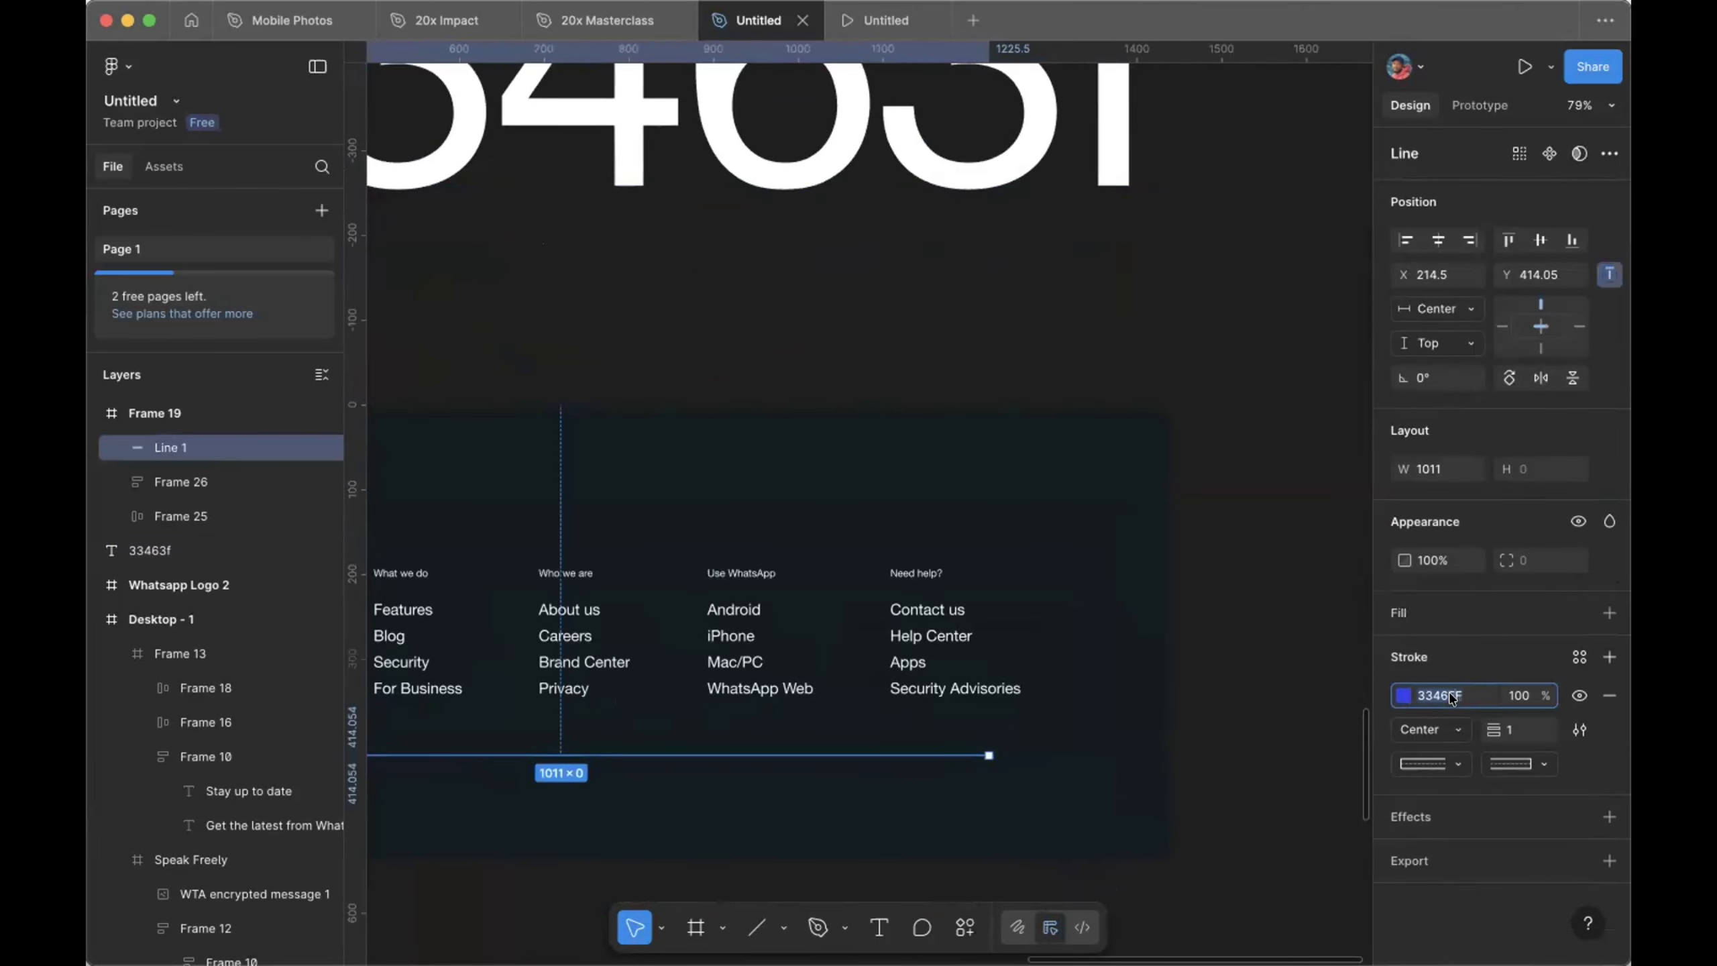
{"action": "left_click", "coordinate": [1452, 697]}
{"action": "key", "text": "BackSpace"}
{"action": "type", "text": "E"}
{"action": "type", "text": "3"}
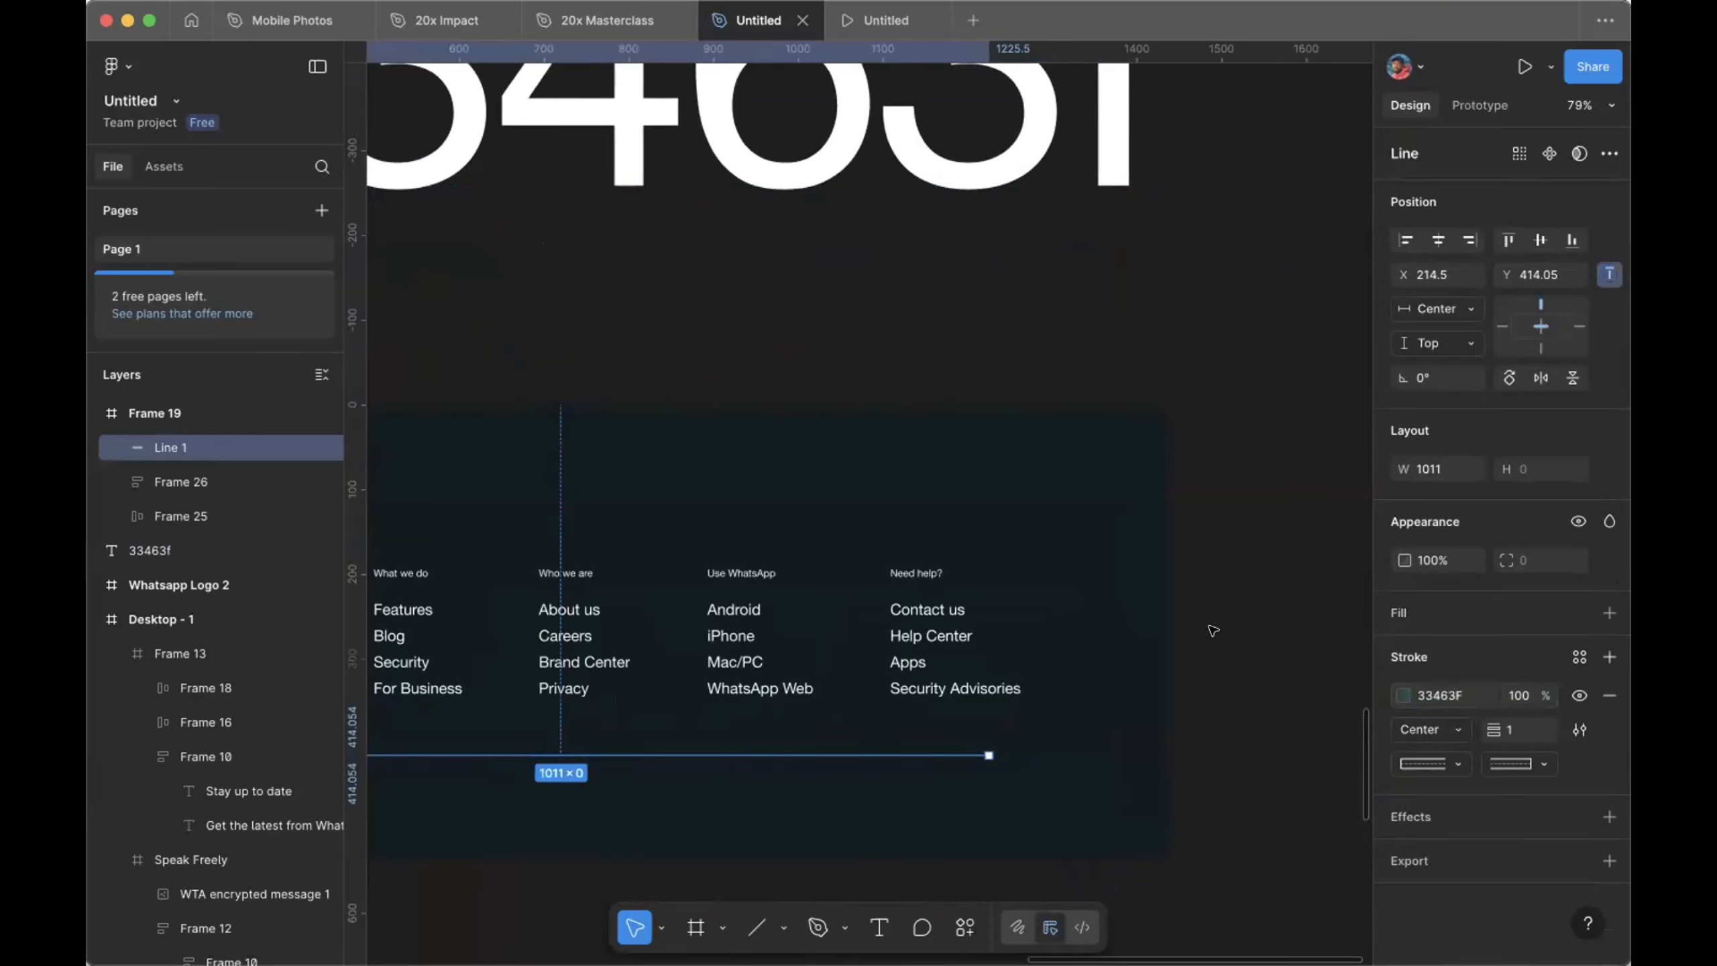
{"action": "left_click", "coordinate": [1213, 631]}
Step: Move the group of WhatsApp logo and Download button to X 214.5, aligned with the footer line's left end
{"action": "scroll", "coordinate": [1213, 630], "scroll_direction": "left", "scroll_amount": 5}
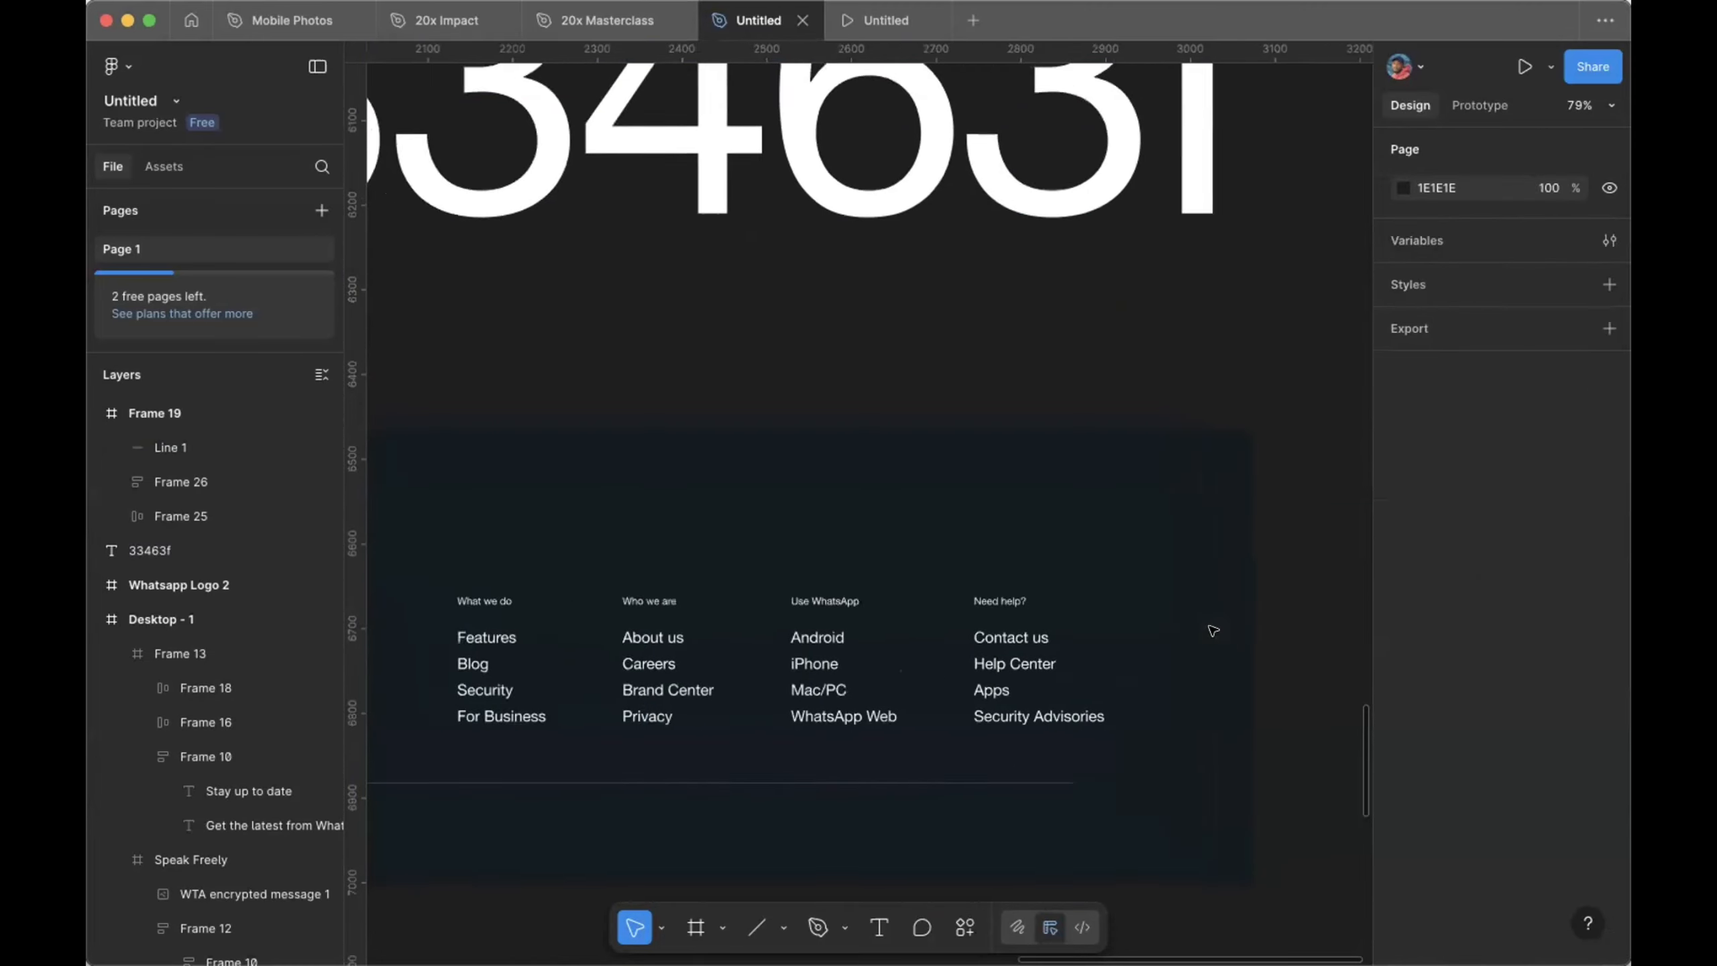
{"action": "scroll", "coordinate": [1214, 630], "scroll_direction": "left", "scroll_amount": 2}
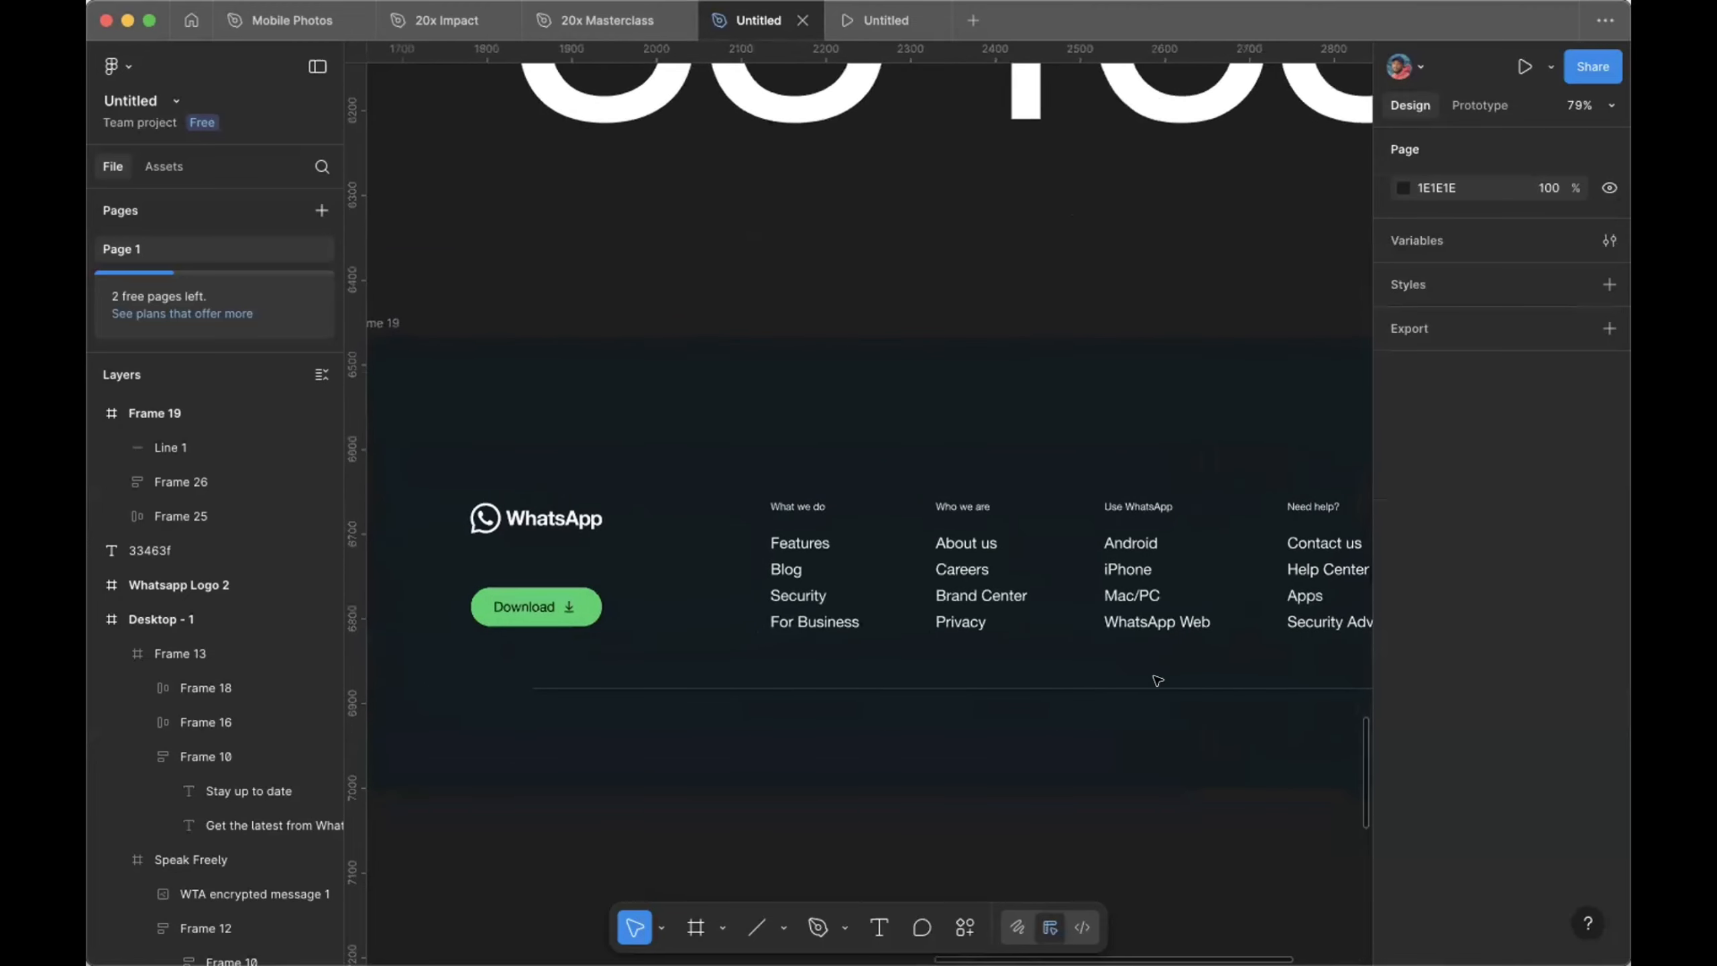
{"action": "left_click", "coordinate": [1155, 688]}
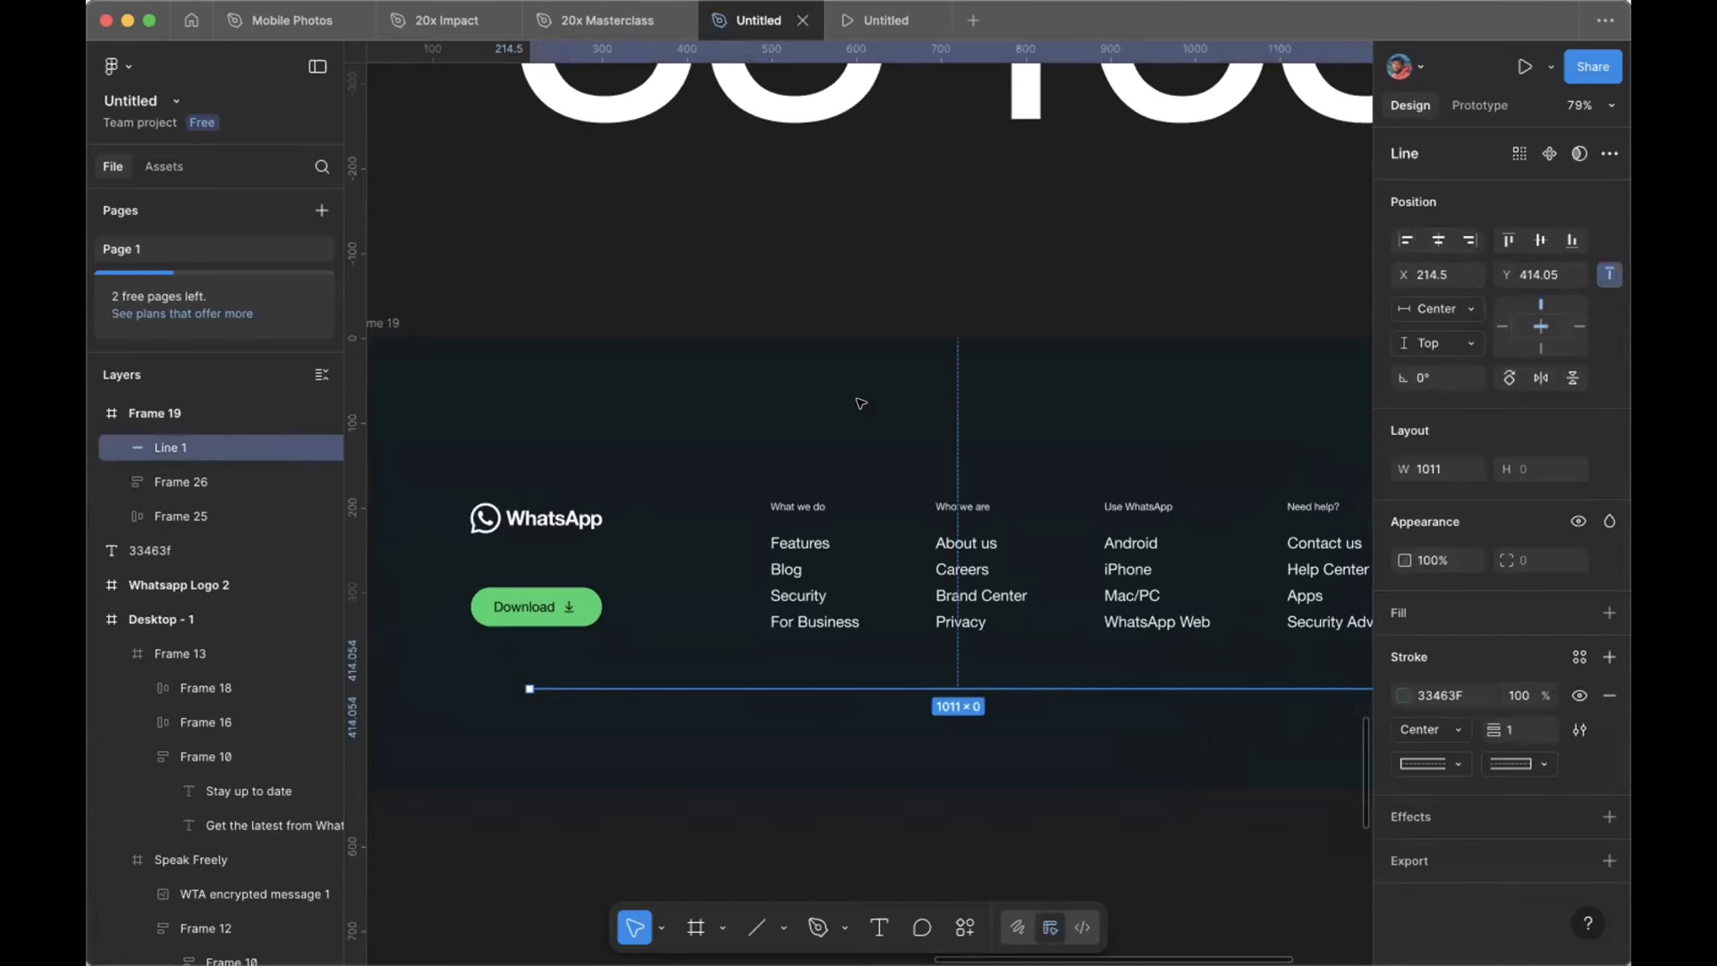
{"action": "scroll", "coordinate": [860, 404], "scroll_direction": "down", "scroll_amount": 2}
{"action": "scroll", "coordinate": [859, 399], "scroll_direction": "down", "scroll_amount": 3}
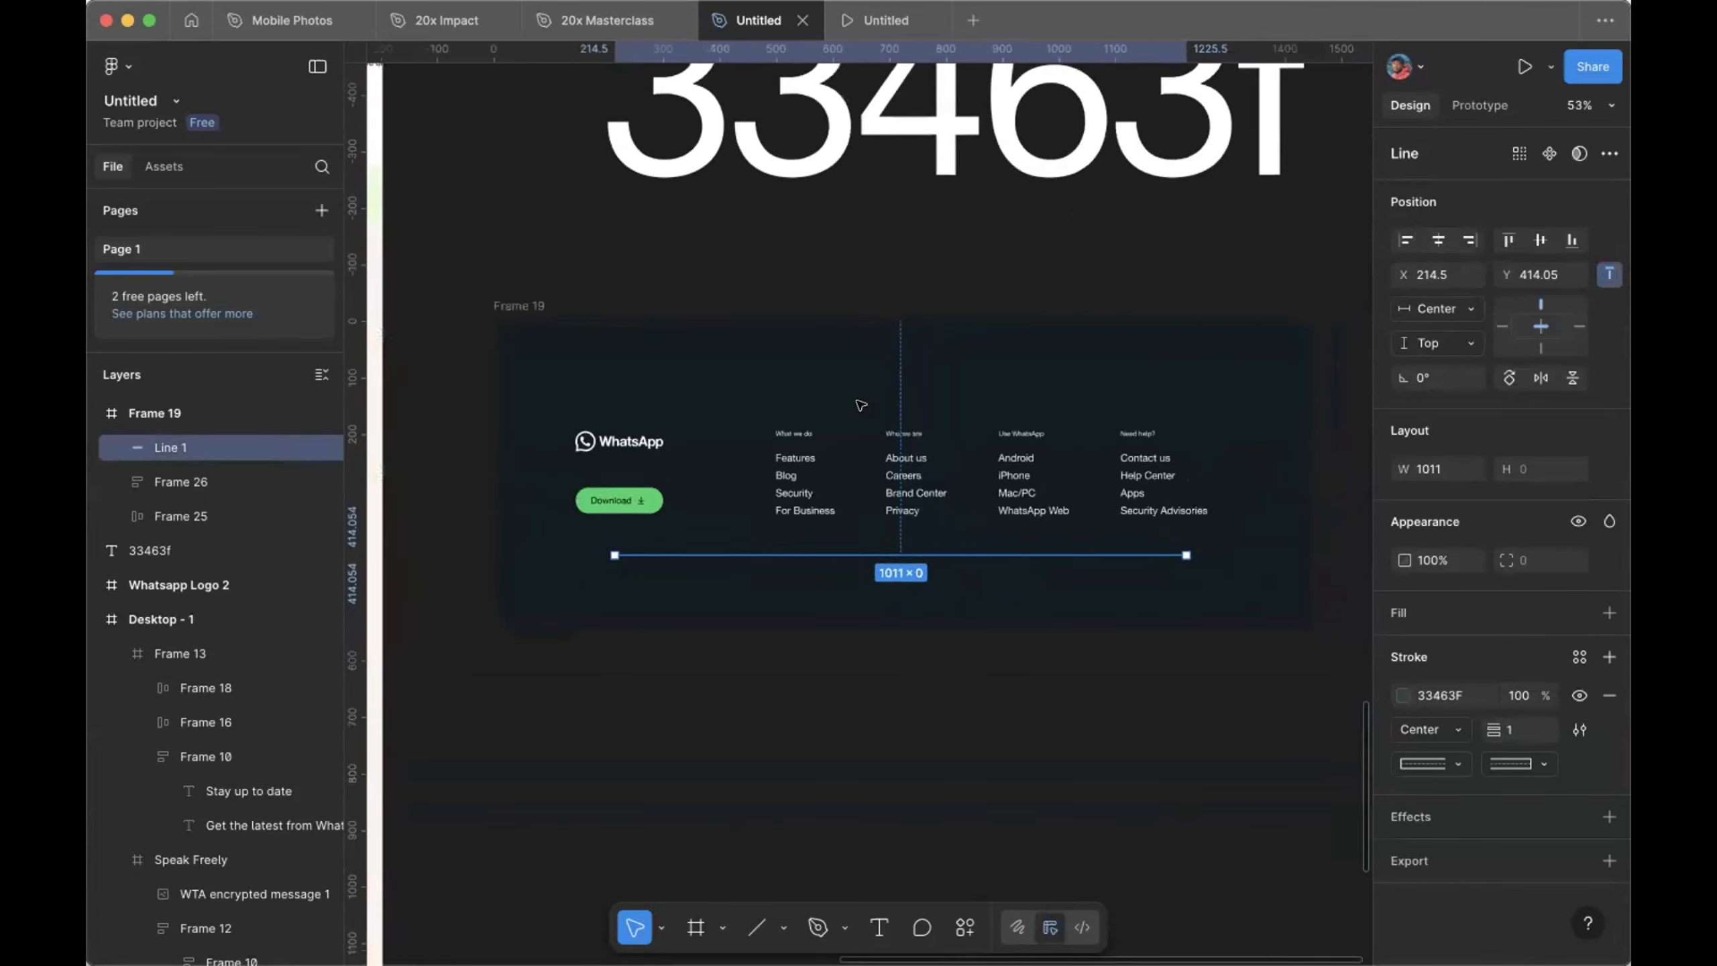
{"action": "scroll", "coordinate": [590, 482], "scroll_direction": "up", "scroll_amount": 3}
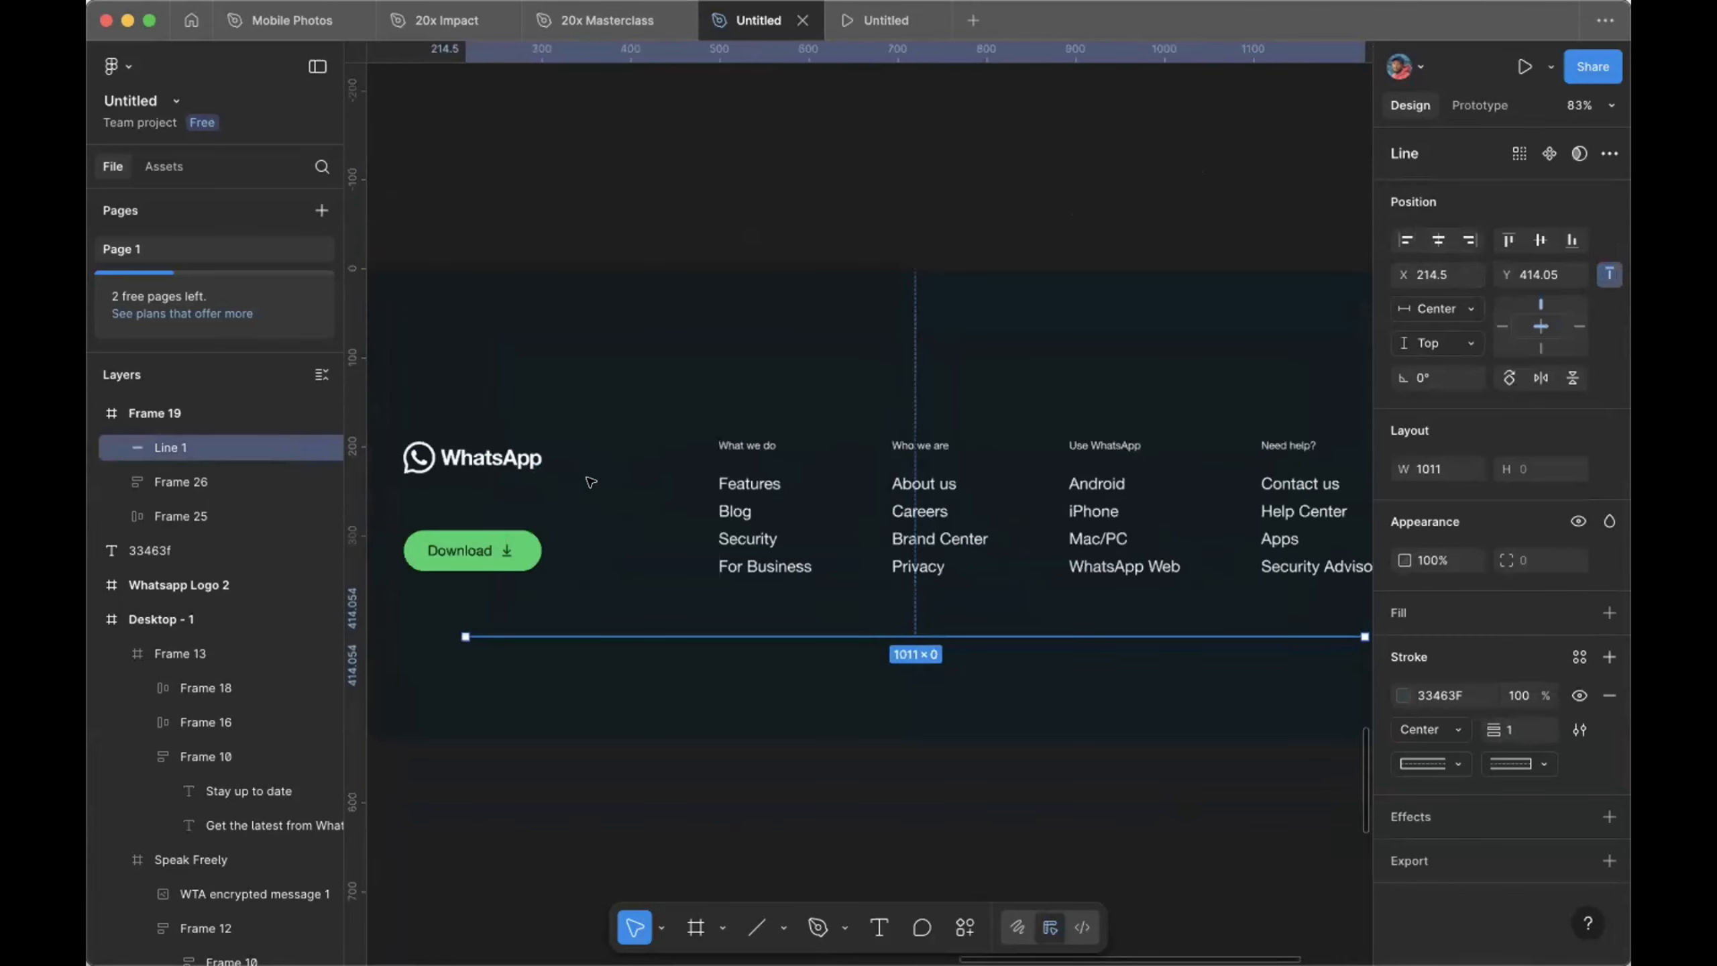
{"action": "left_click", "coordinate": [494, 539]}
{"action": "left_click_drag", "start_coordinate": [495, 539], "coordinate": [555, 547]}
Step: Move the four link columns to X 460.5, aligning their right edge with the footer line's right end, and deselect them
{"action": "scroll", "coordinate": [547, 551], "scroll_direction": "right", "scroll_amount": 5}
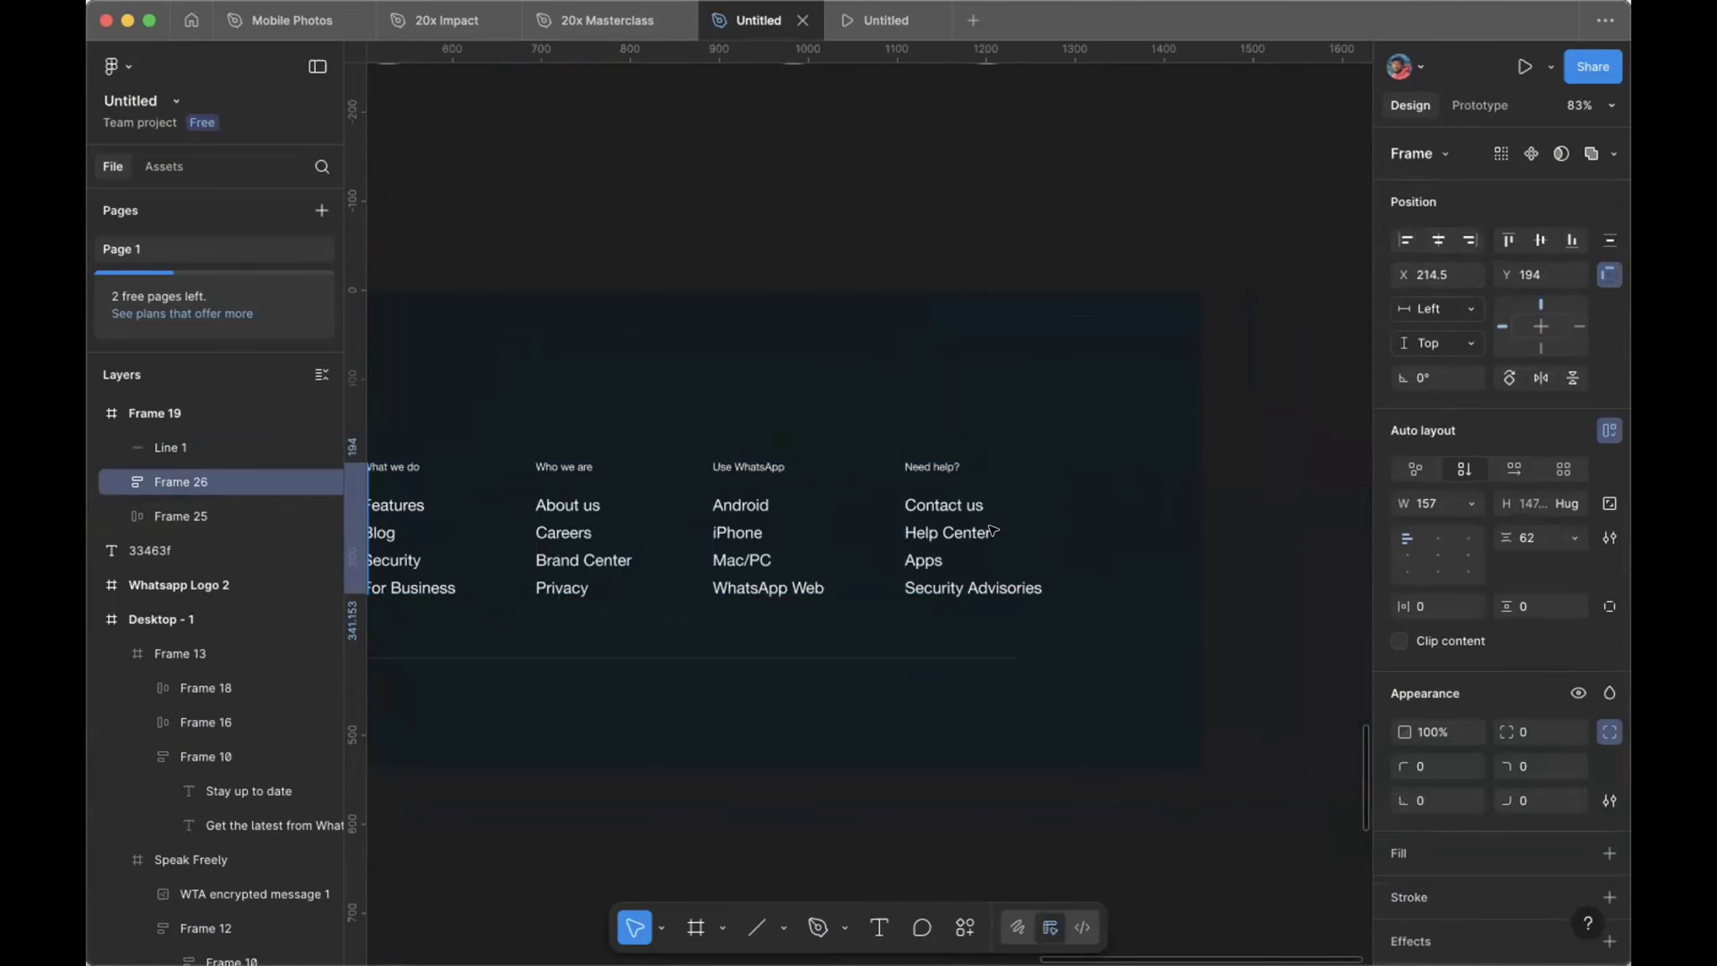
{"action": "scroll", "coordinate": [960, 563], "scroll_direction": "left", "scroll_amount": 2}
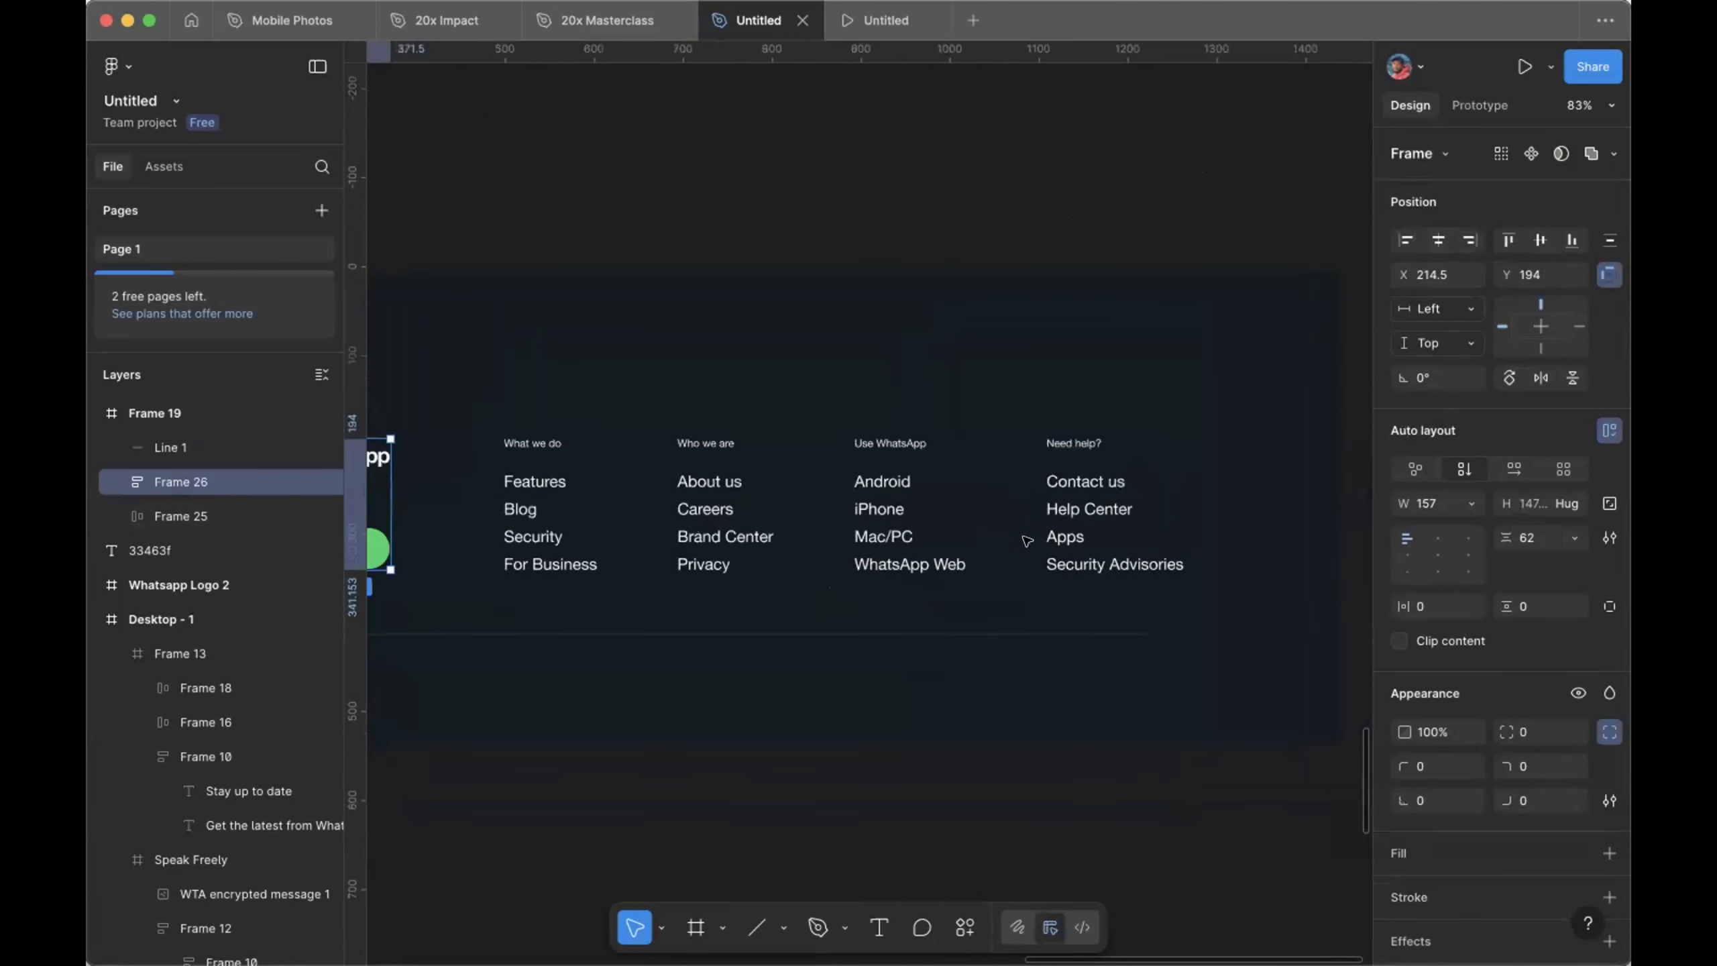
{"action": "left_click", "coordinate": [1096, 508]}
{"action": "left_click_drag", "start_coordinate": [1095, 508], "coordinate": [1072, 511]}
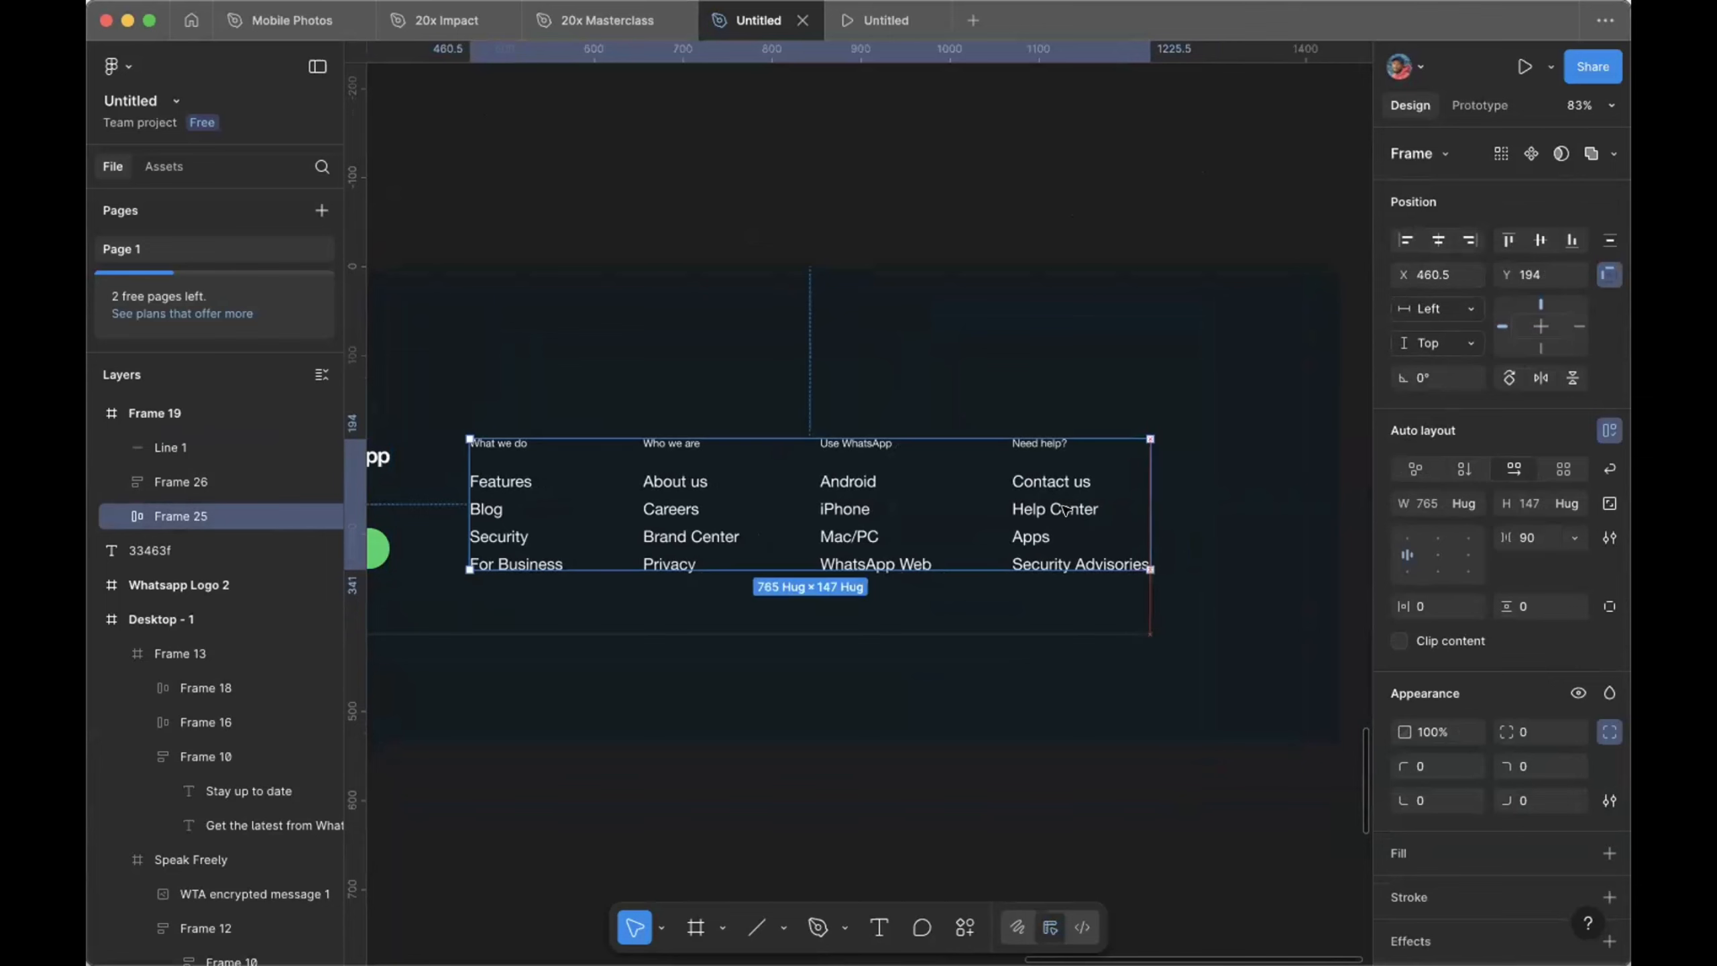
{"action": "scroll", "coordinate": [1047, 375], "scroll_direction": "down", "scroll_amount": 5}
{"action": "left_click", "coordinate": [1025, 338]}
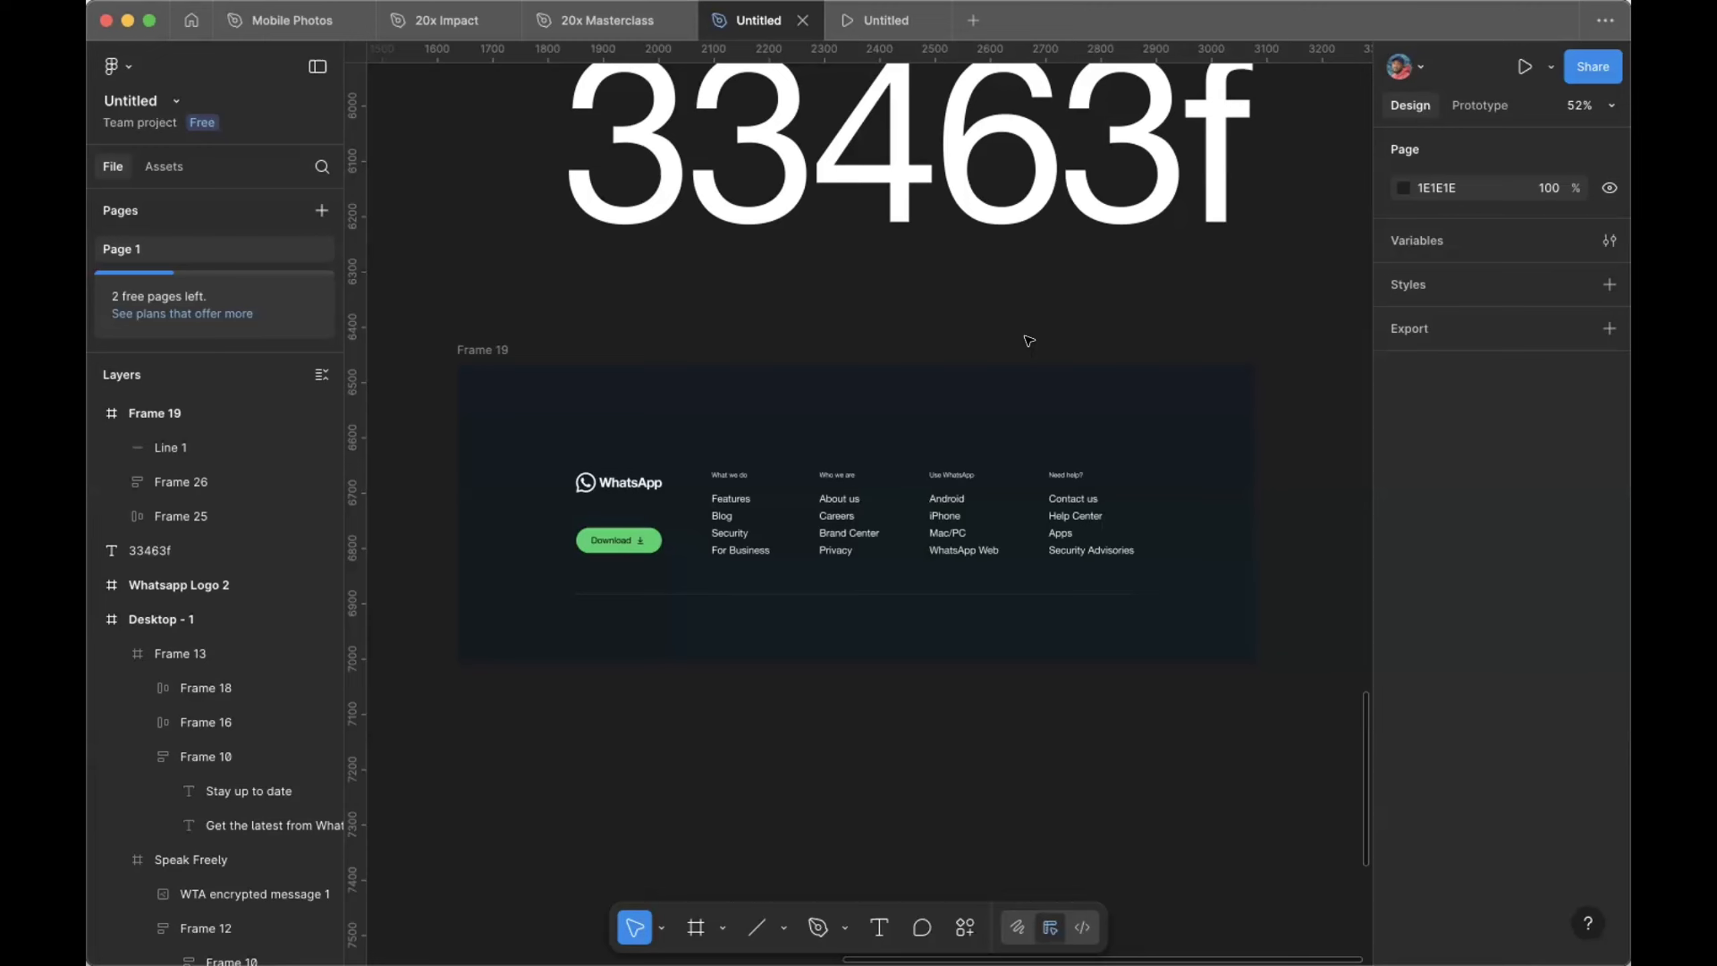
Step: Select and copy the Log in button in the landing page's hero section
{"action": "scroll", "coordinate": [1029, 340], "scroll_direction": "down", "scroll_amount": 10}
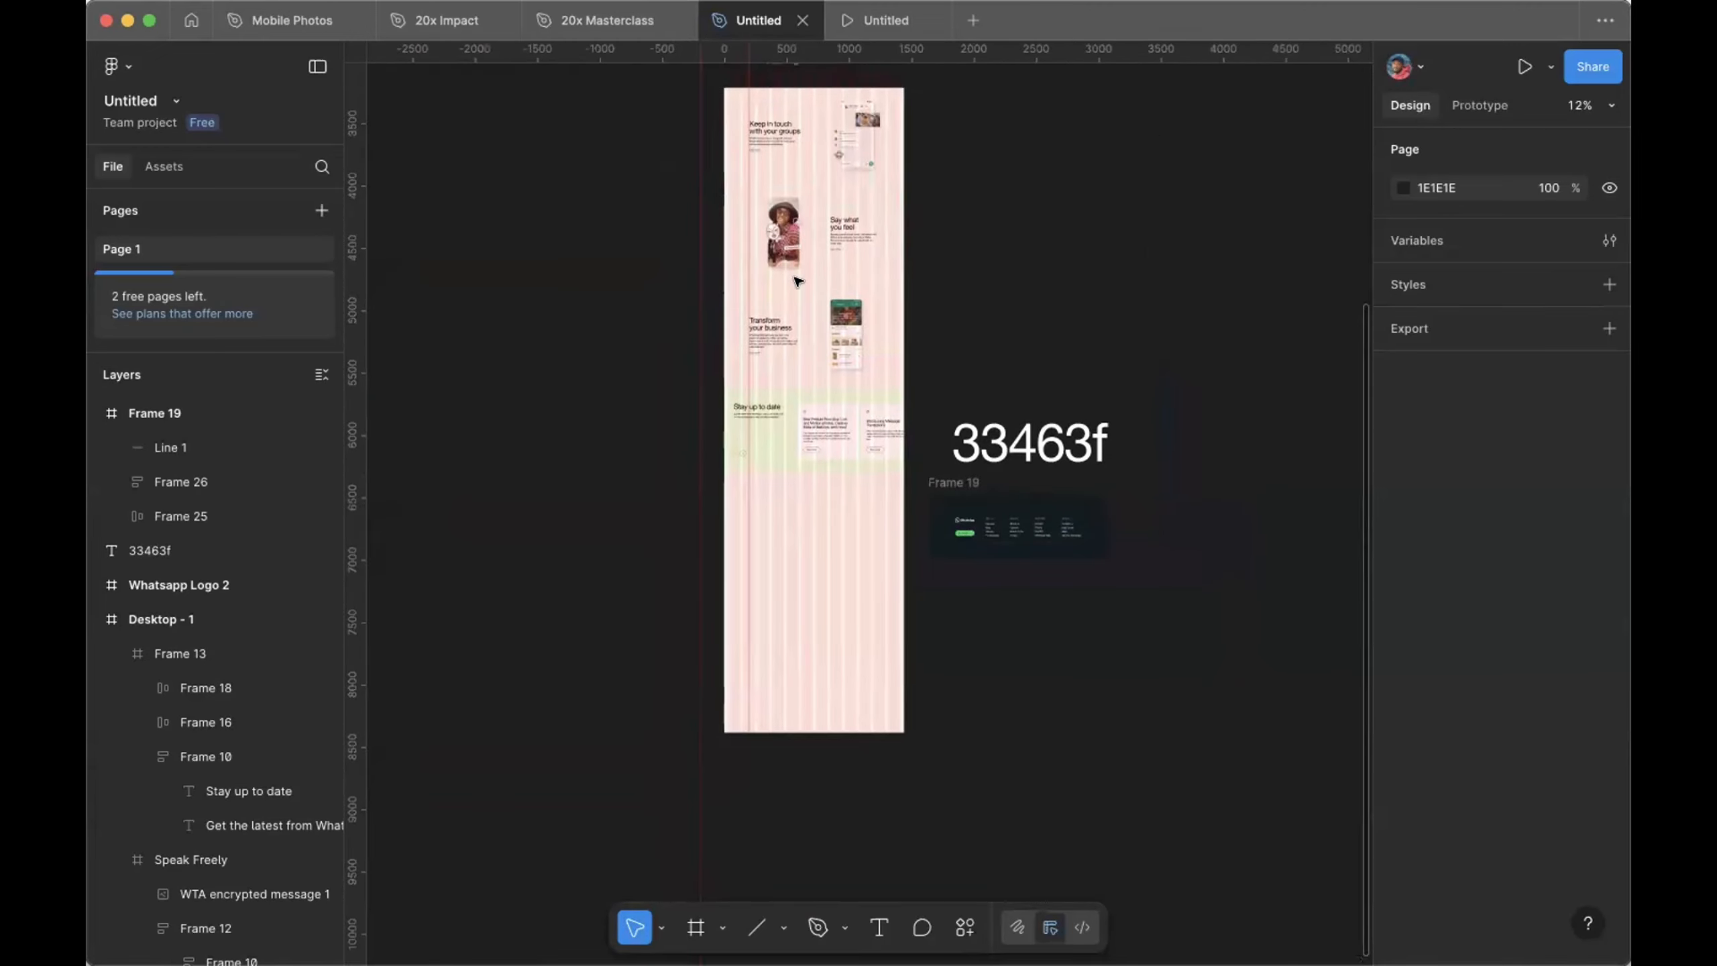
{"action": "scroll", "coordinate": [798, 281], "scroll_direction": "up", "scroll_amount": 10}
{"action": "scroll", "coordinate": [824, 266], "scroll_direction": "up", "scroll_amount": 3}
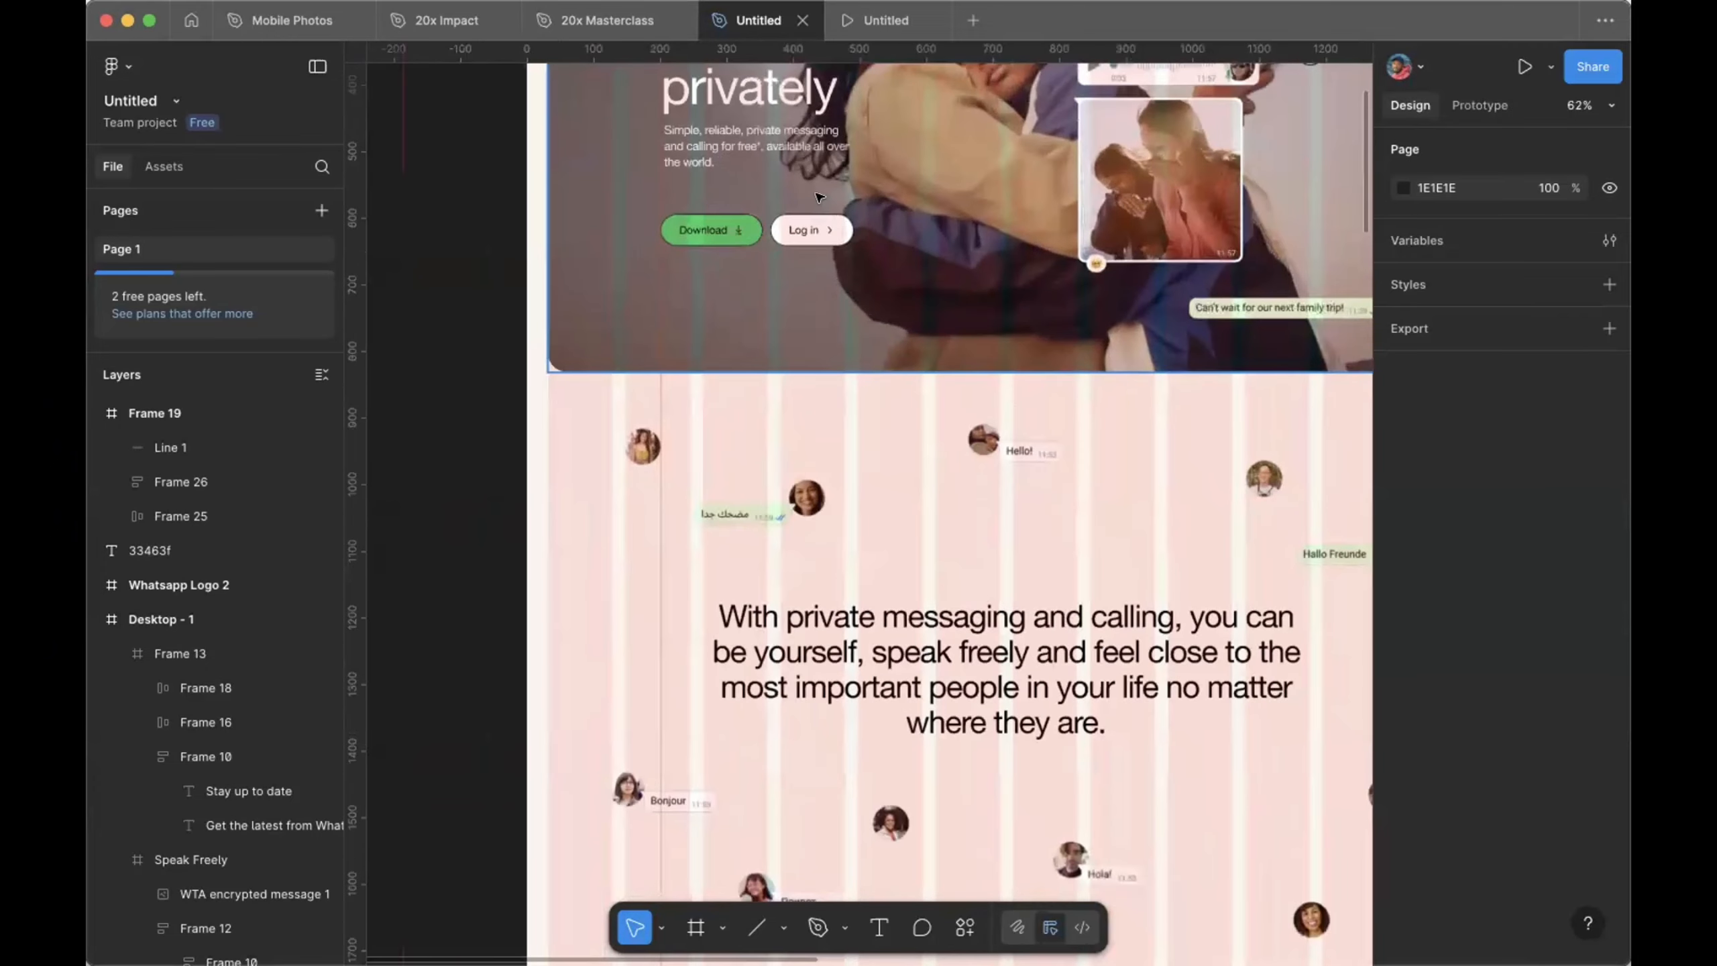
{"action": "double_click", "coordinate": [816, 224]}
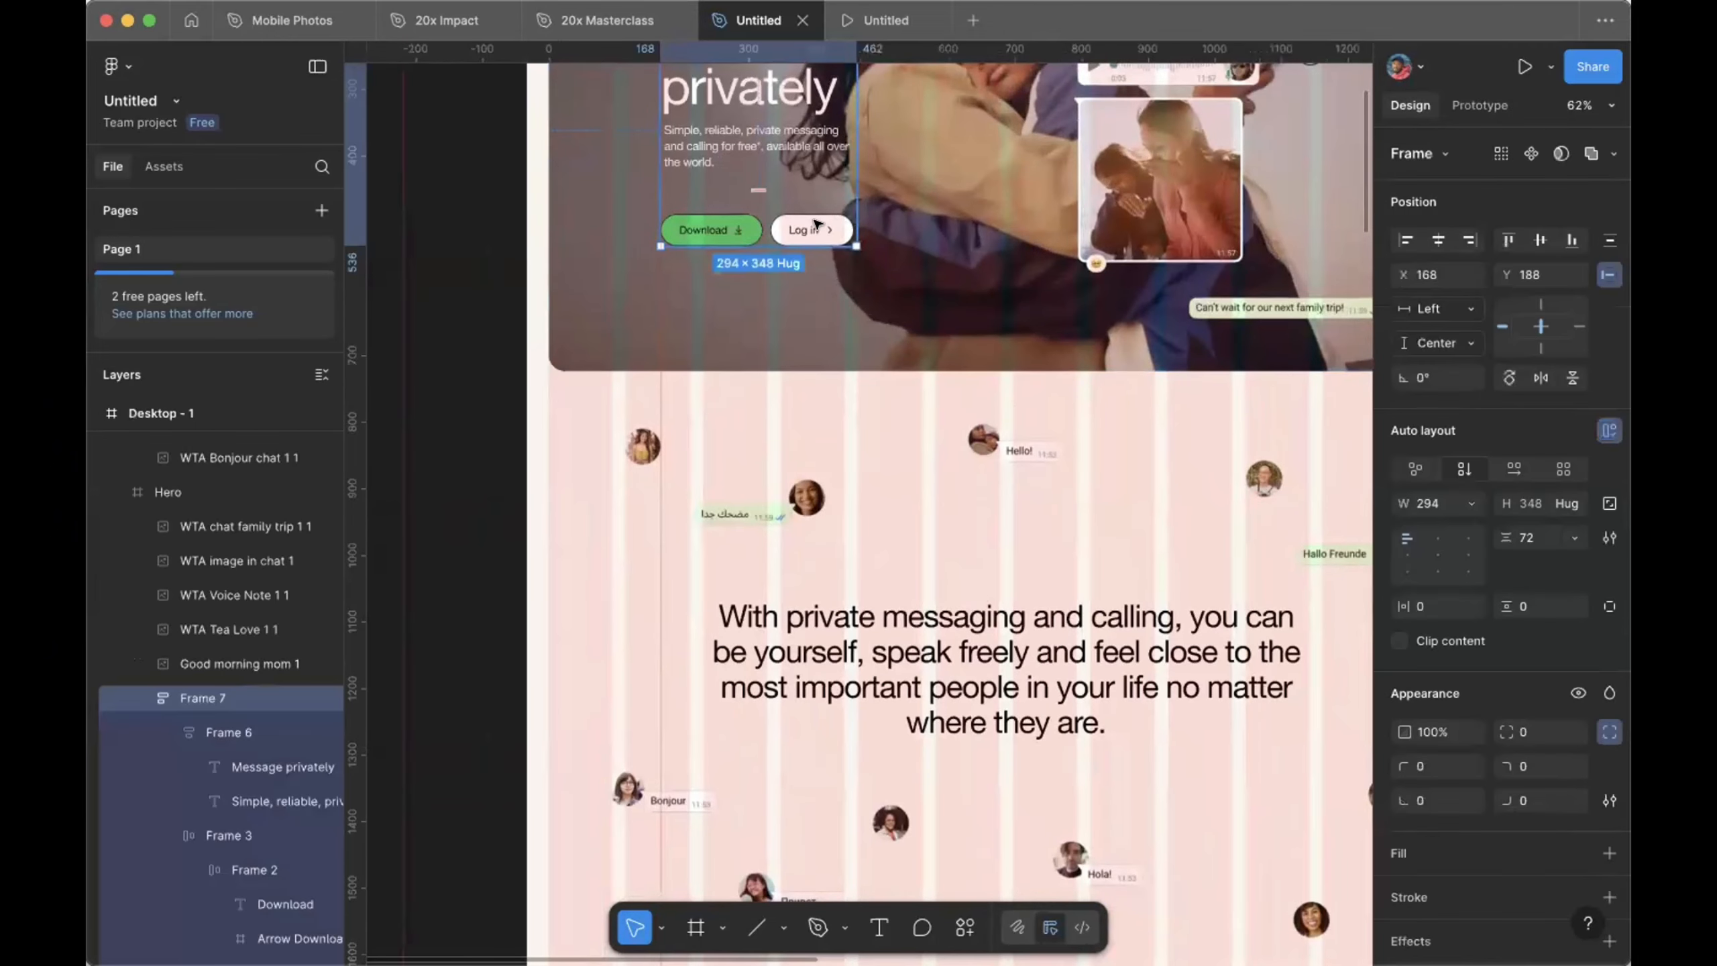
{"action": "double_click", "coordinate": [816, 224]}
{"action": "scroll", "coordinate": [816, 227], "scroll_direction": "up", "scroll_amount": 1}
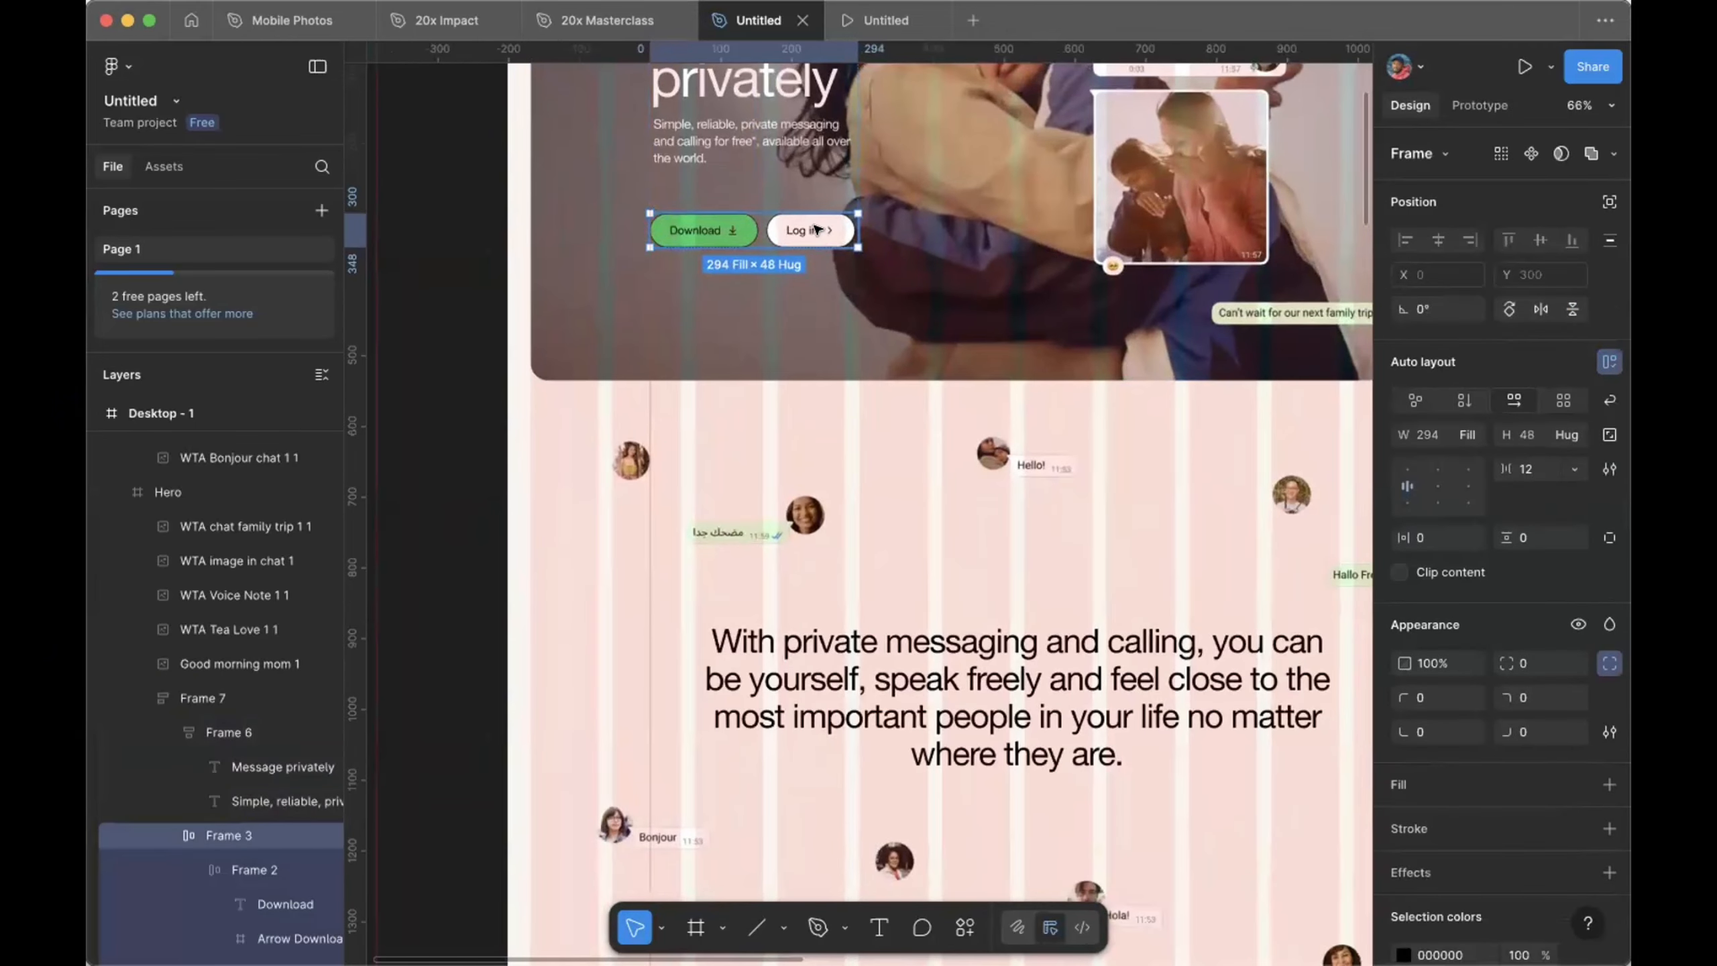
Step: Paste the copied Log in button into the footer frame, Frame 19
{"action": "scroll", "coordinate": [816, 230], "scroll_direction": "down", "scroll_amount": 10}
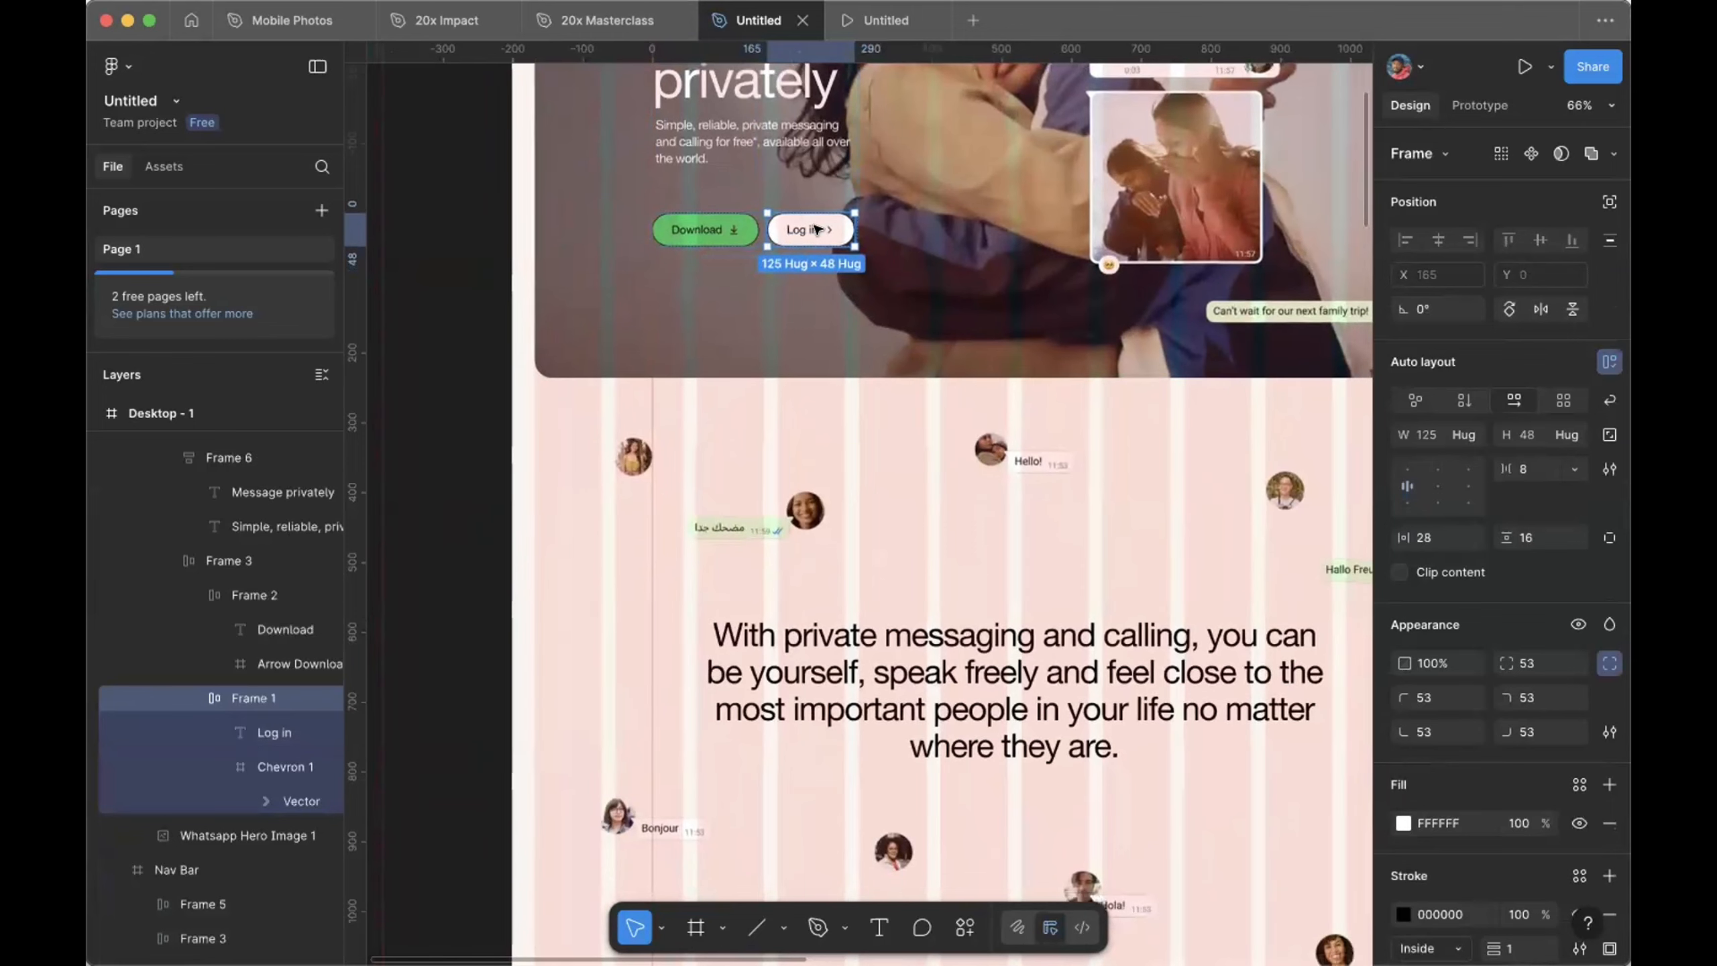
{"action": "scroll", "coordinate": [916, 443], "scroll_direction": "down", "scroll_amount": 8}
{"action": "scroll", "coordinate": [916, 444], "scroll_direction": "right", "scroll_amount": 2}
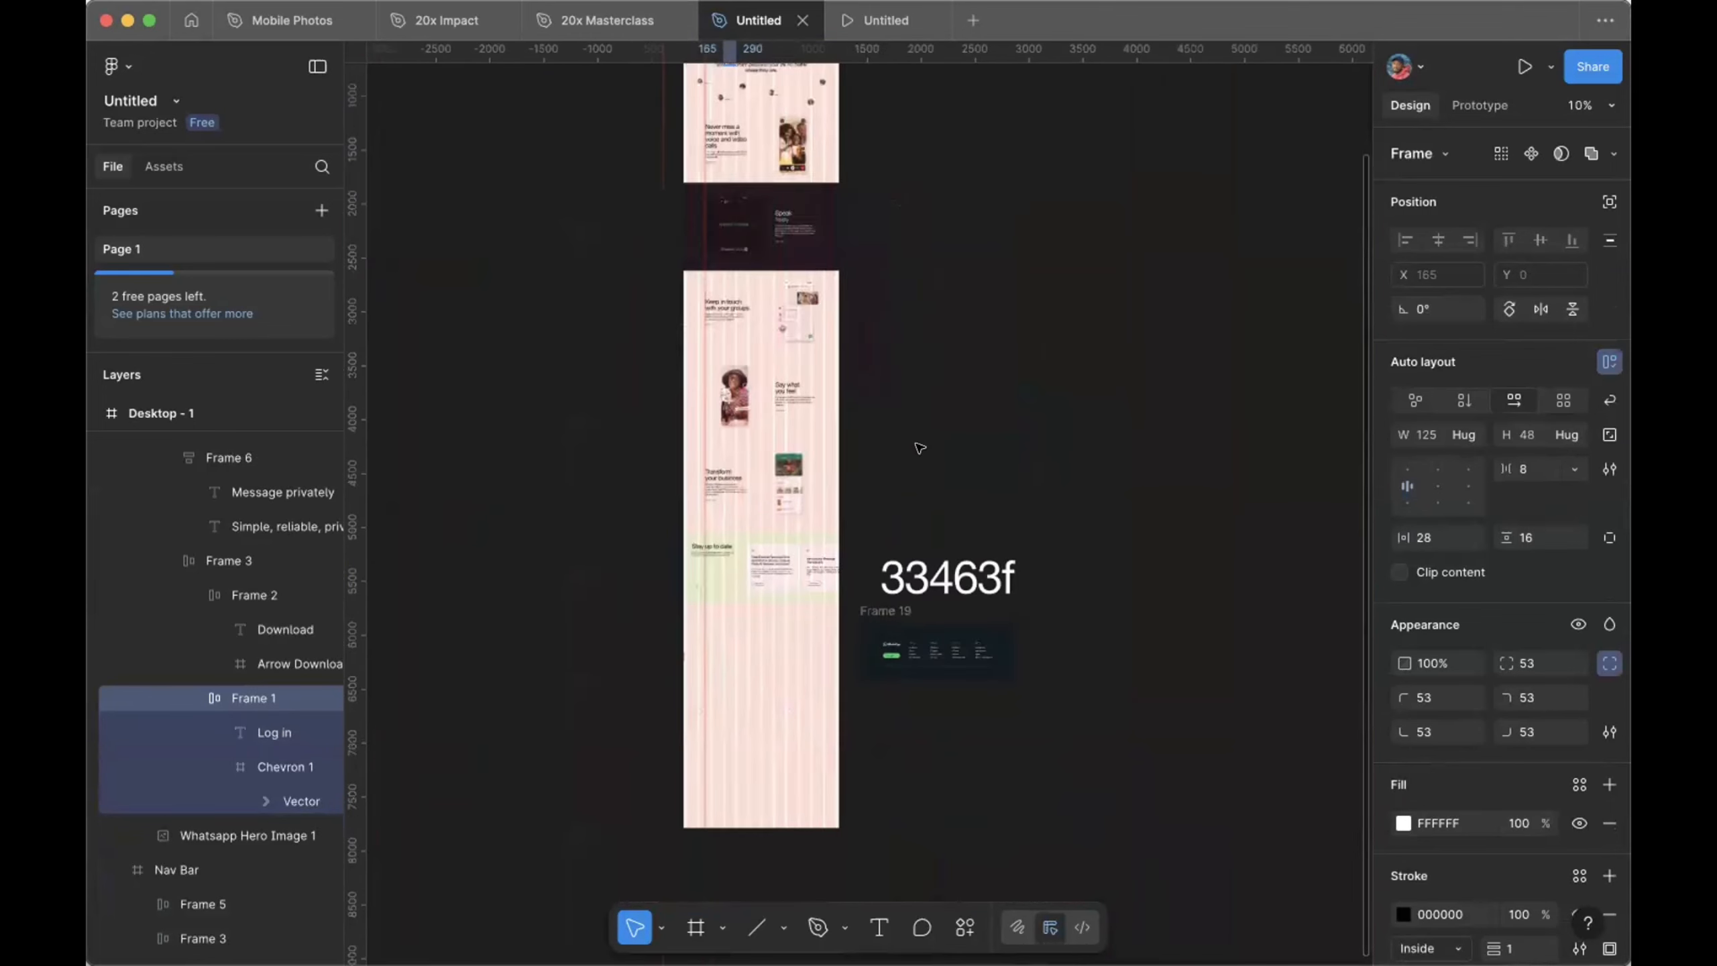
{"action": "scroll", "coordinate": [906, 320], "scroll_direction": "up", "scroll_amount": 5}
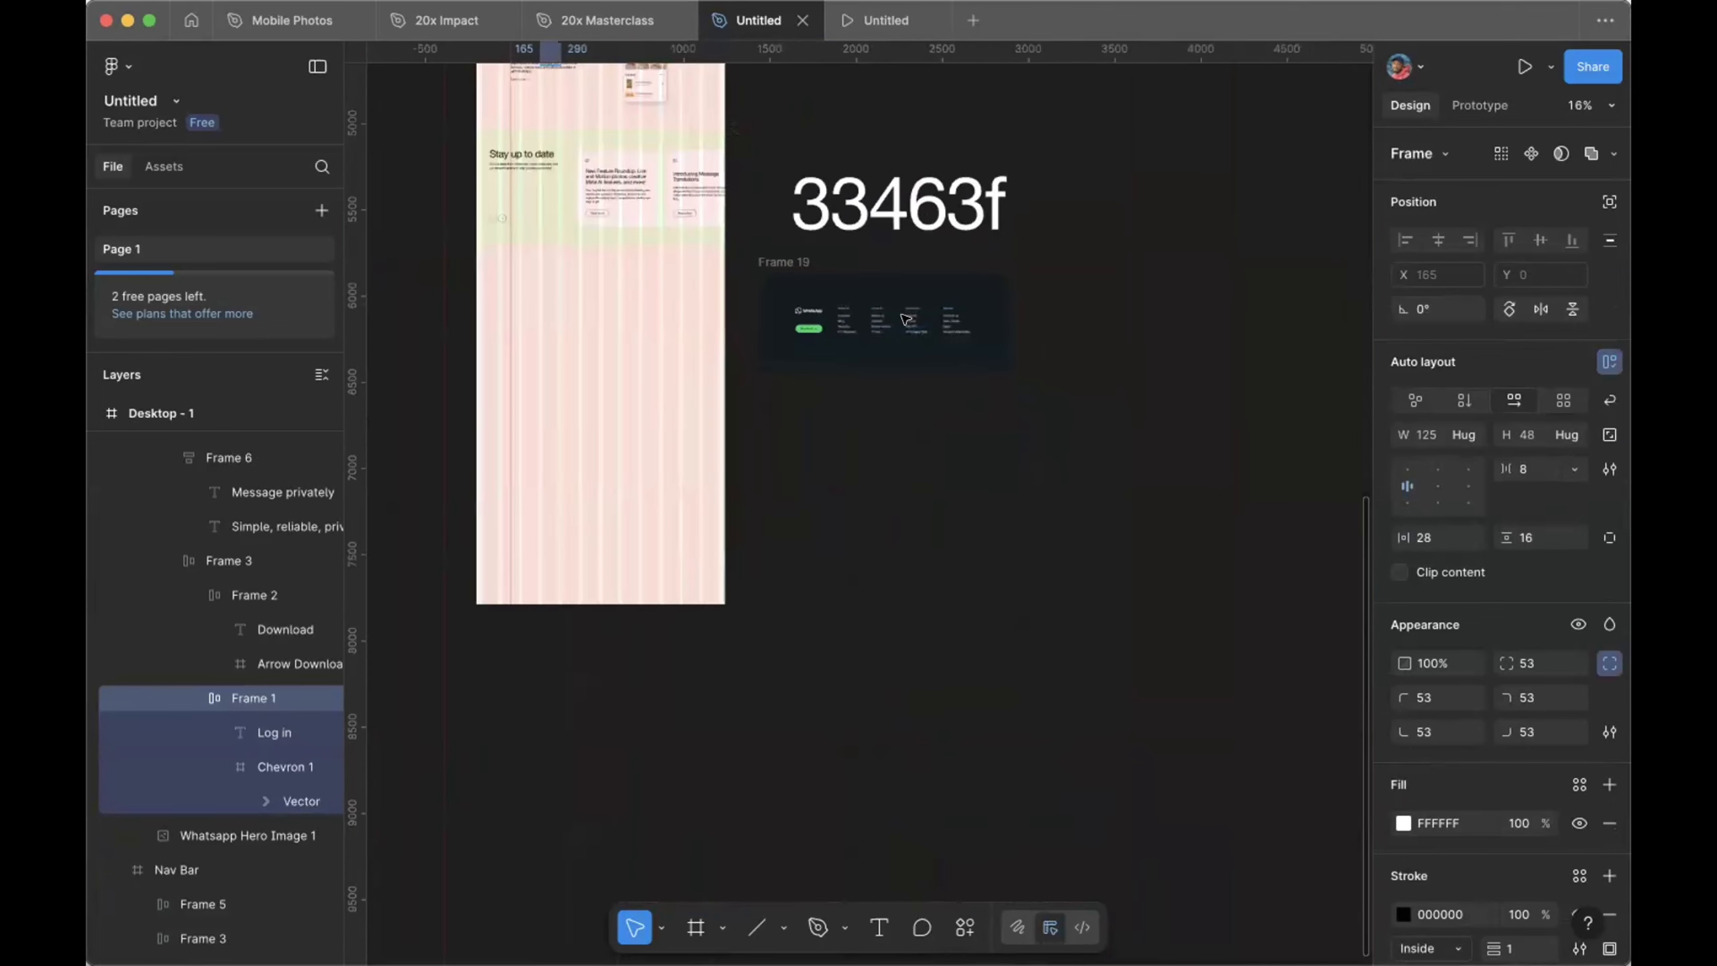
{"action": "left_click", "coordinate": [674, 225]}
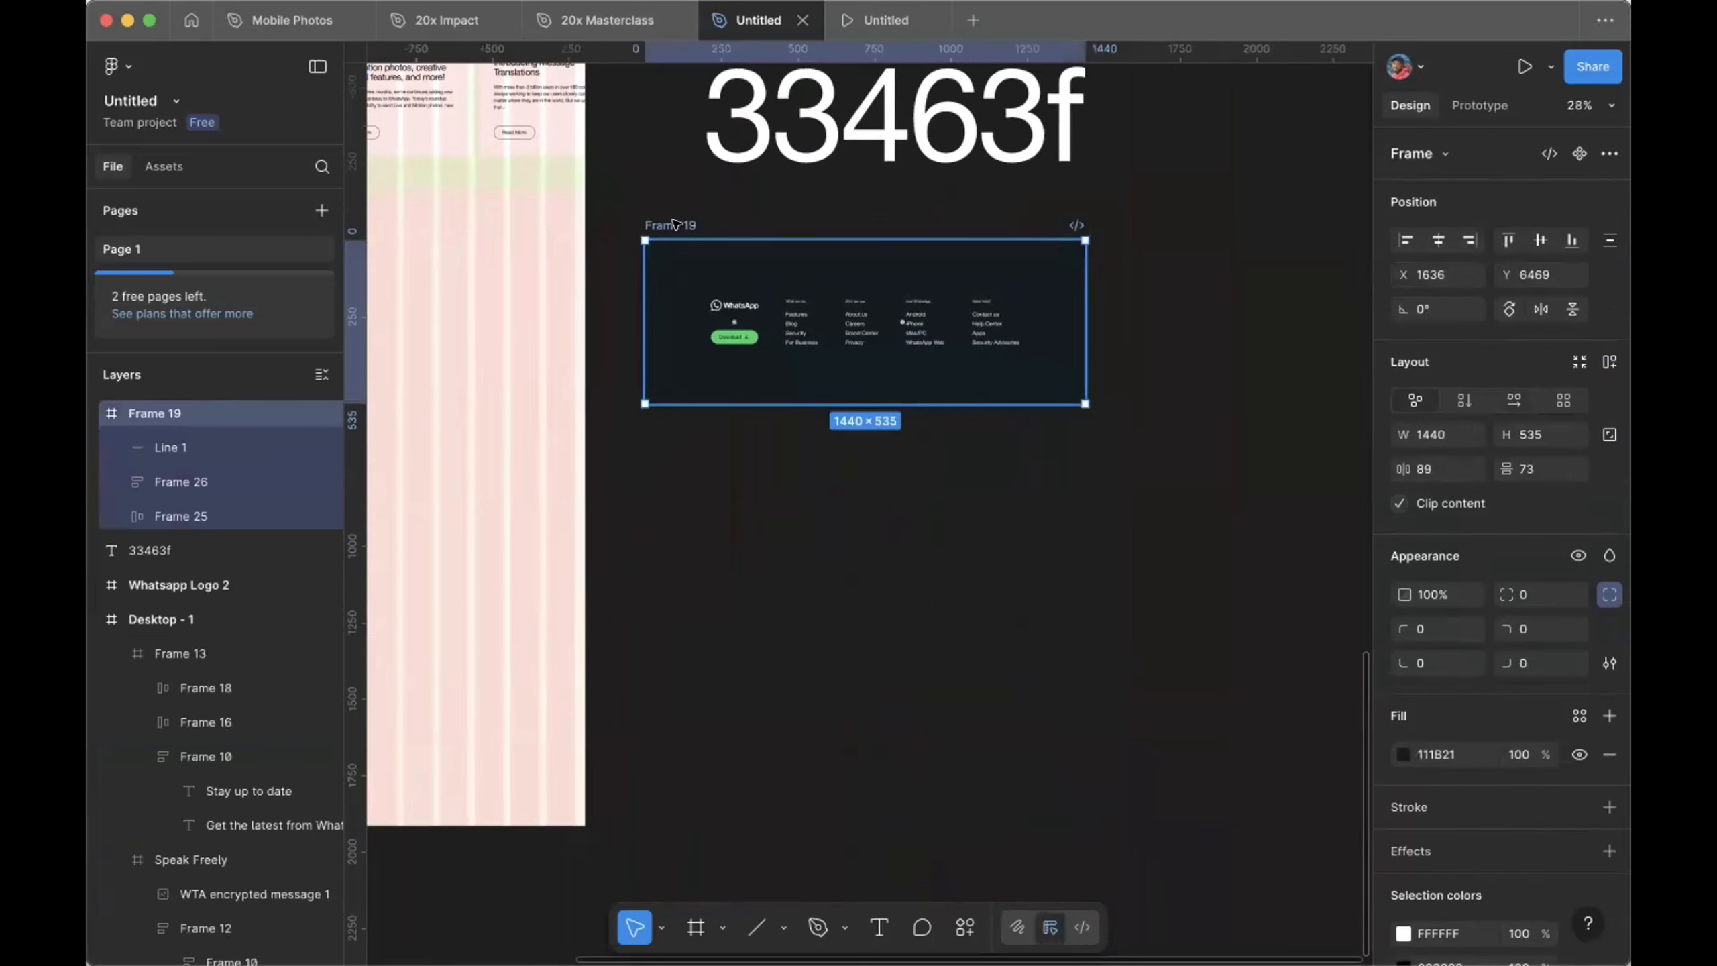
{"action": "key", "text": "super+v"}
{"action": "scroll", "coordinate": [706, 243], "scroll_direction": "up", "scroll_amount": 3}
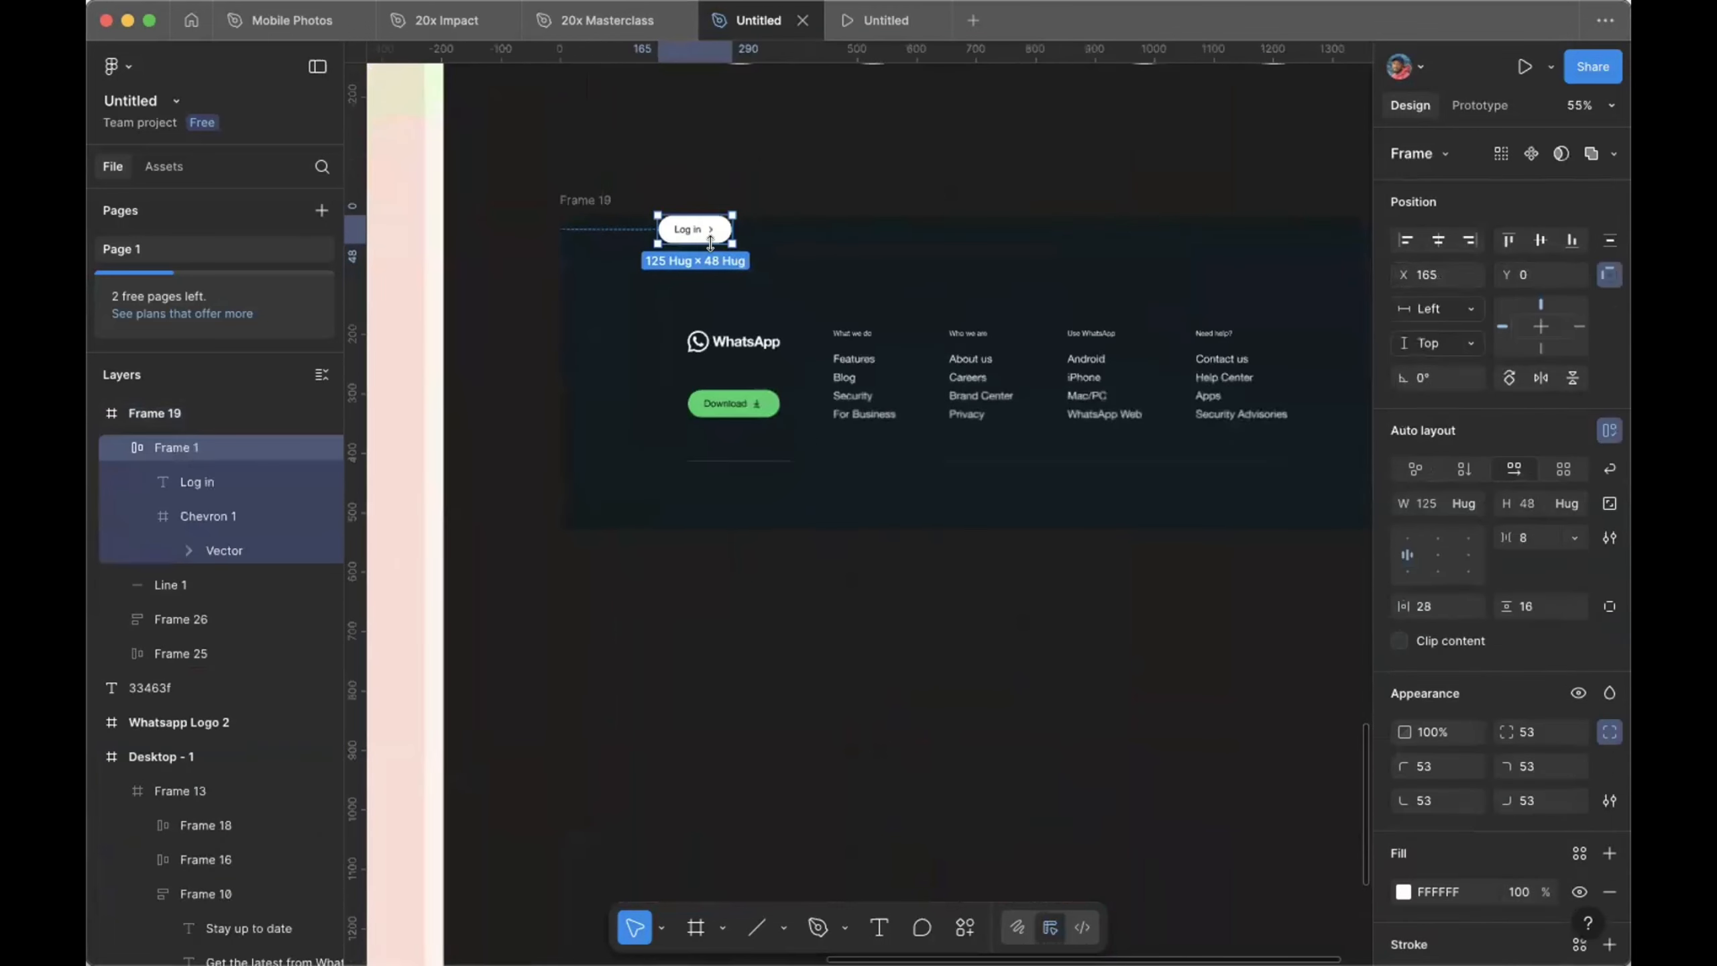
Step: Move the pasted Log in button below the footer line, to X 1061, Y 443
{"action": "left_click_drag", "start_coordinate": [700, 233], "coordinate": [1223, 498]}
{"action": "scroll", "coordinate": [1220, 513], "scroll_direction": "up", "scroll_amount": 3}
{"action": "scroll", "coordinate": [1214, 528], "scroll_direction": "up", "scroll_amount": 2}
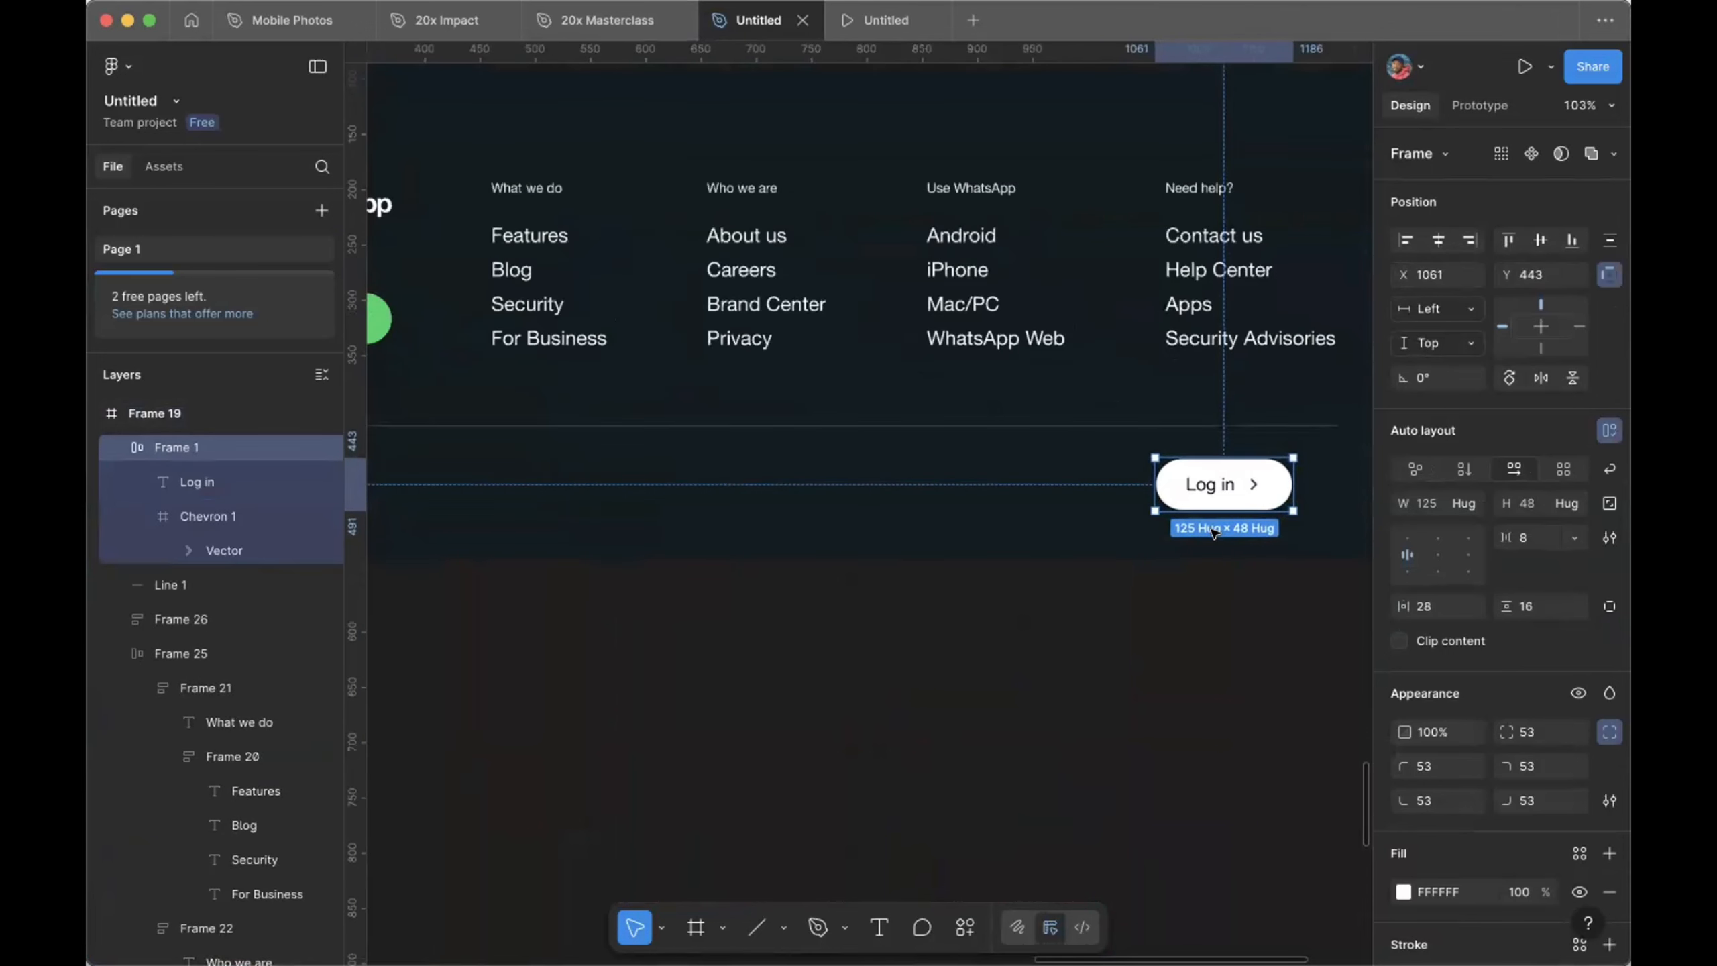
{"action": "scroll", "coordinate": [1189, 520], "scroll_direction": "right", "scroll_amount": 3}
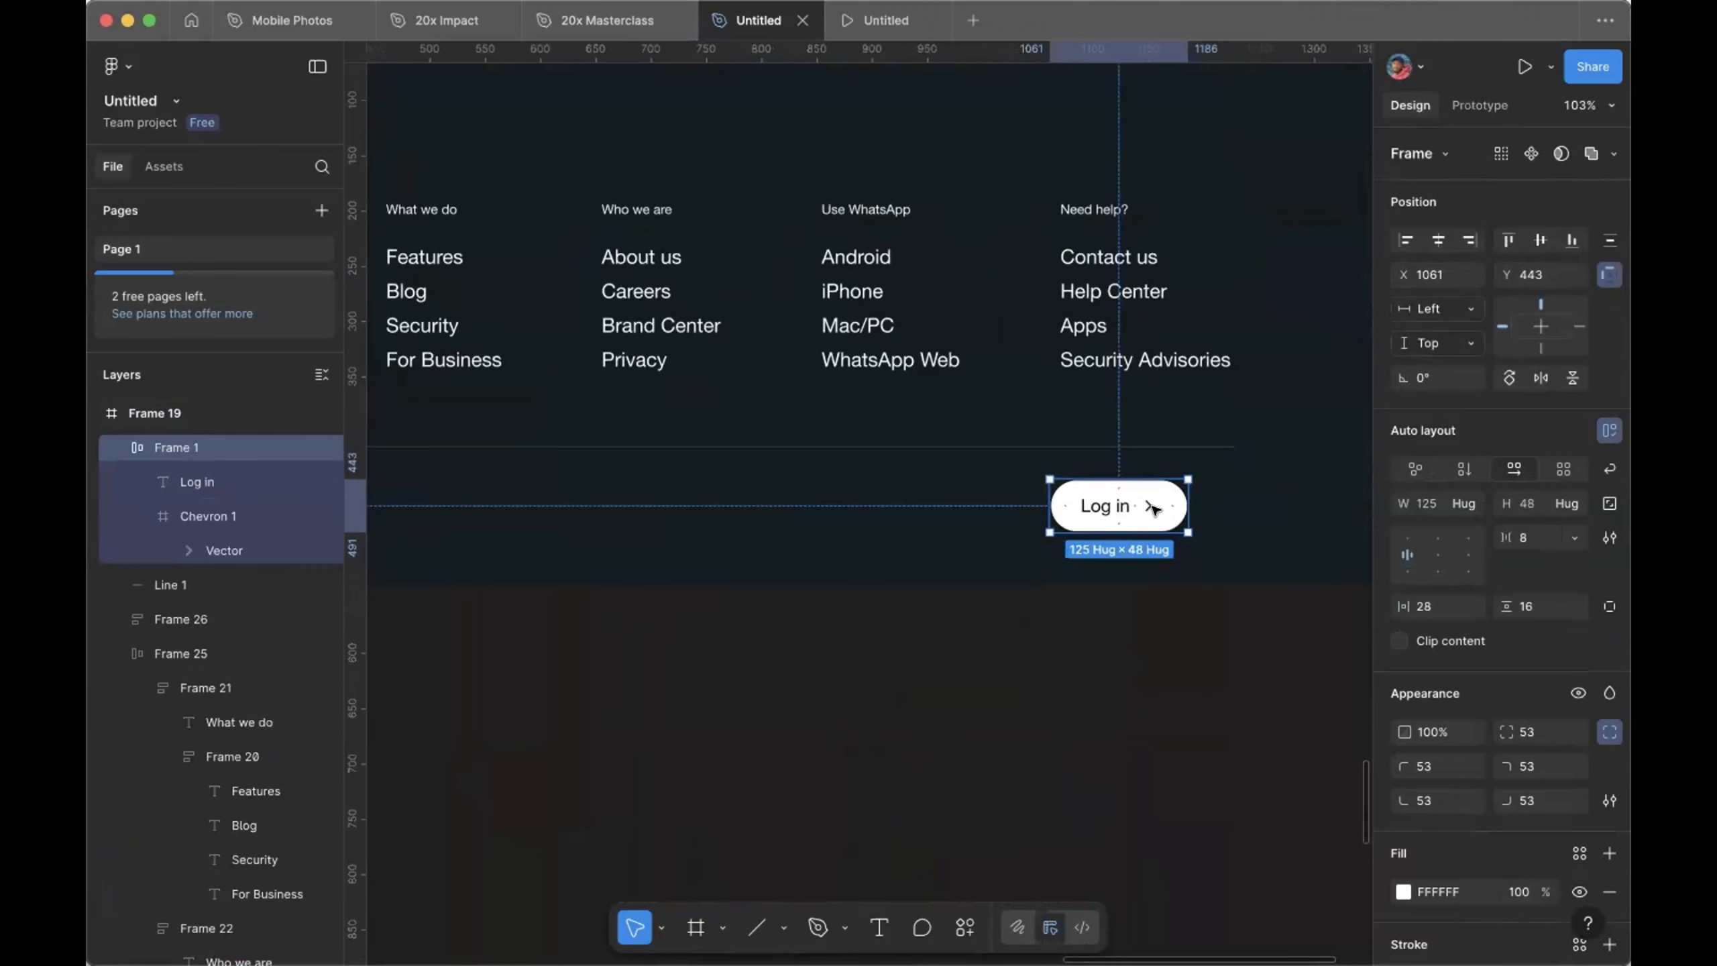
{"action": "scroll", "coordinate": [1153, 508], "scroll_direction": "right", "scroll_amount": 3}
{"action": "scroll", "coordinate": [1154, 508], "scroll_direction": "up", "scroll_amount": 3}
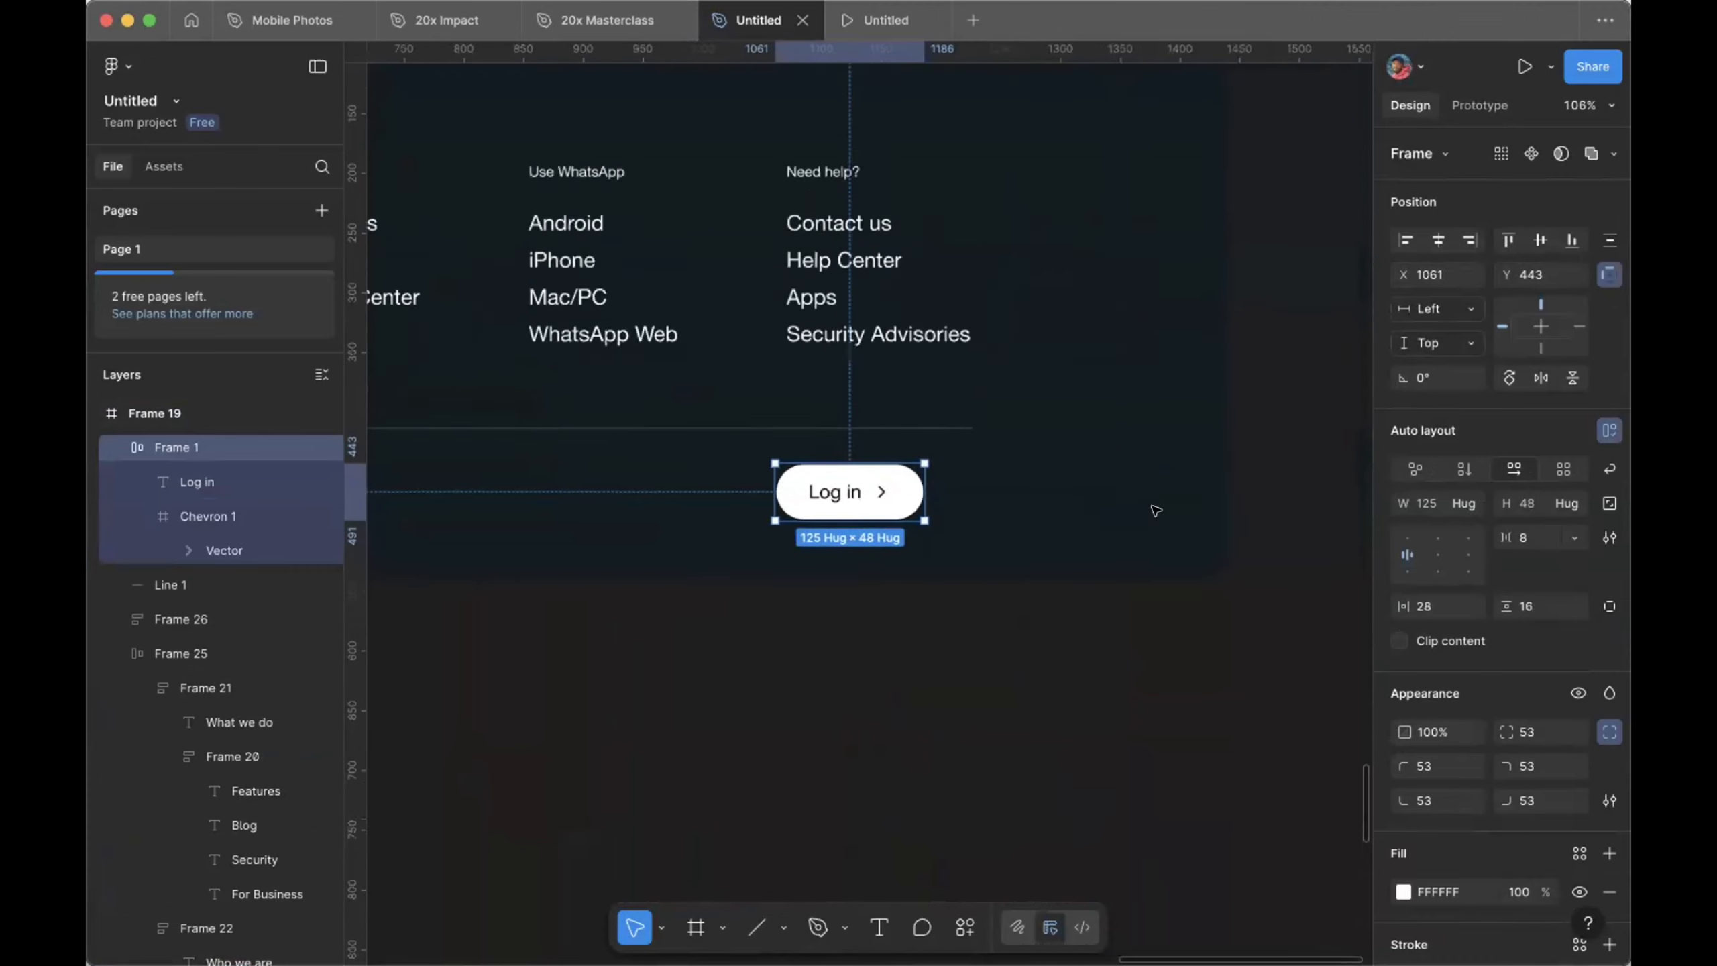
Step: Replace the footer button's label with English
{"action": "double_click", "coordinate": [789, 490]}
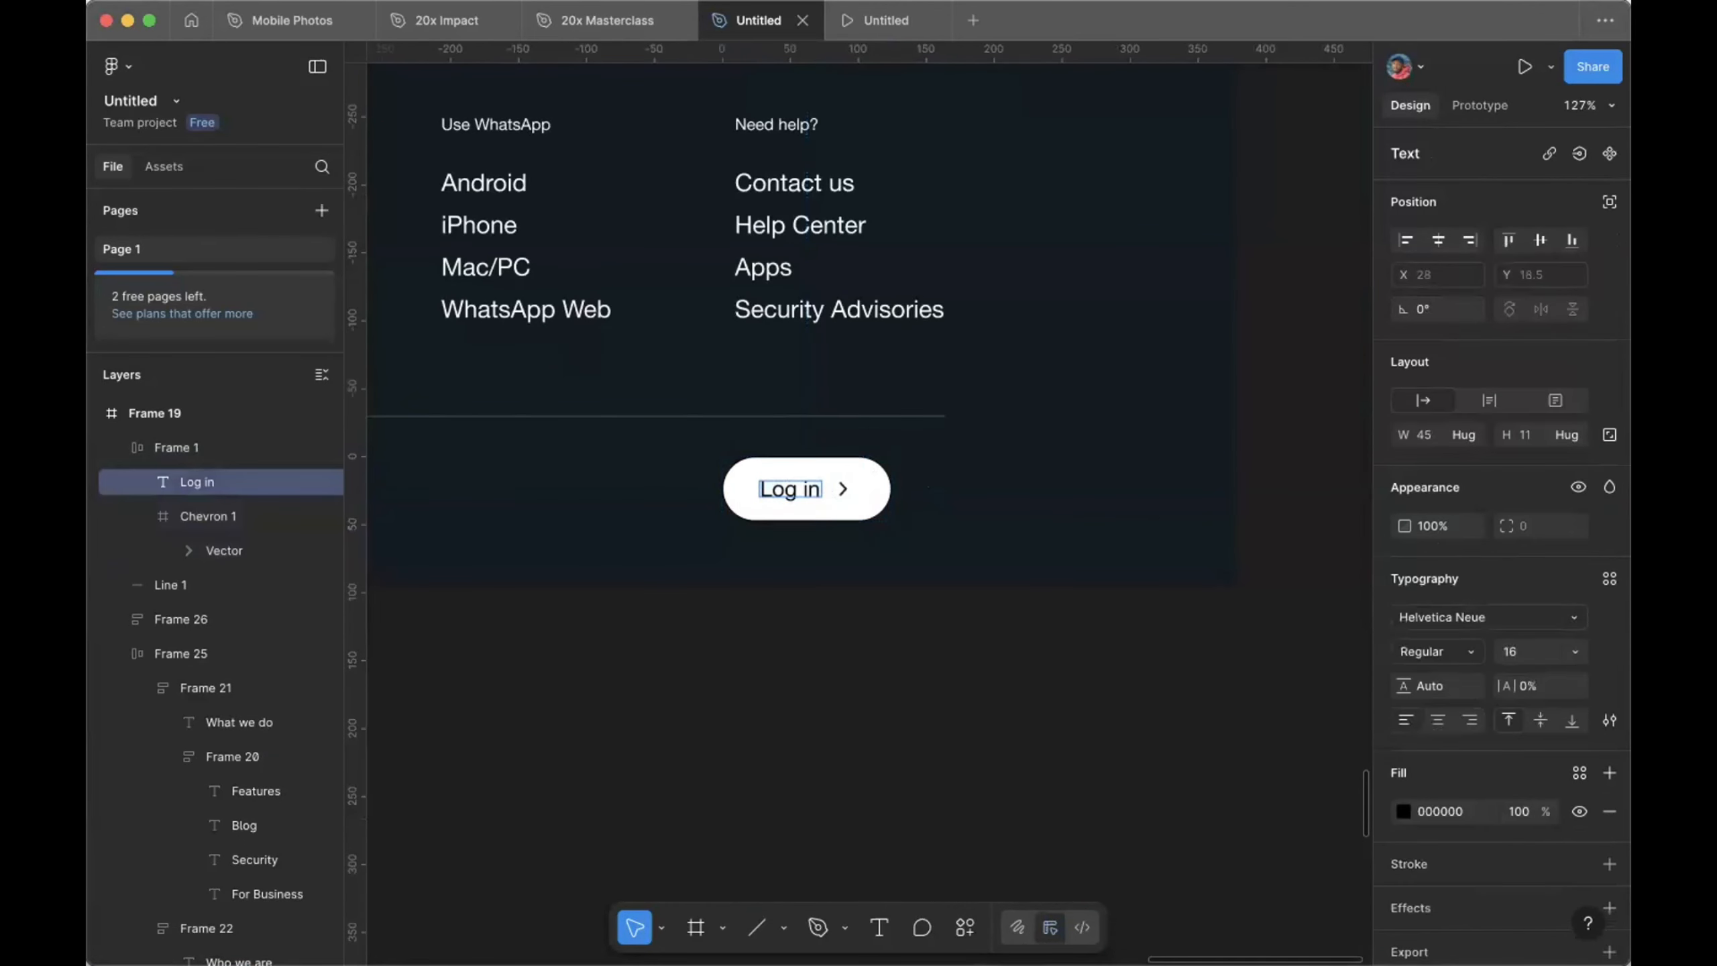
{"action": "type", "text": "Englis"}
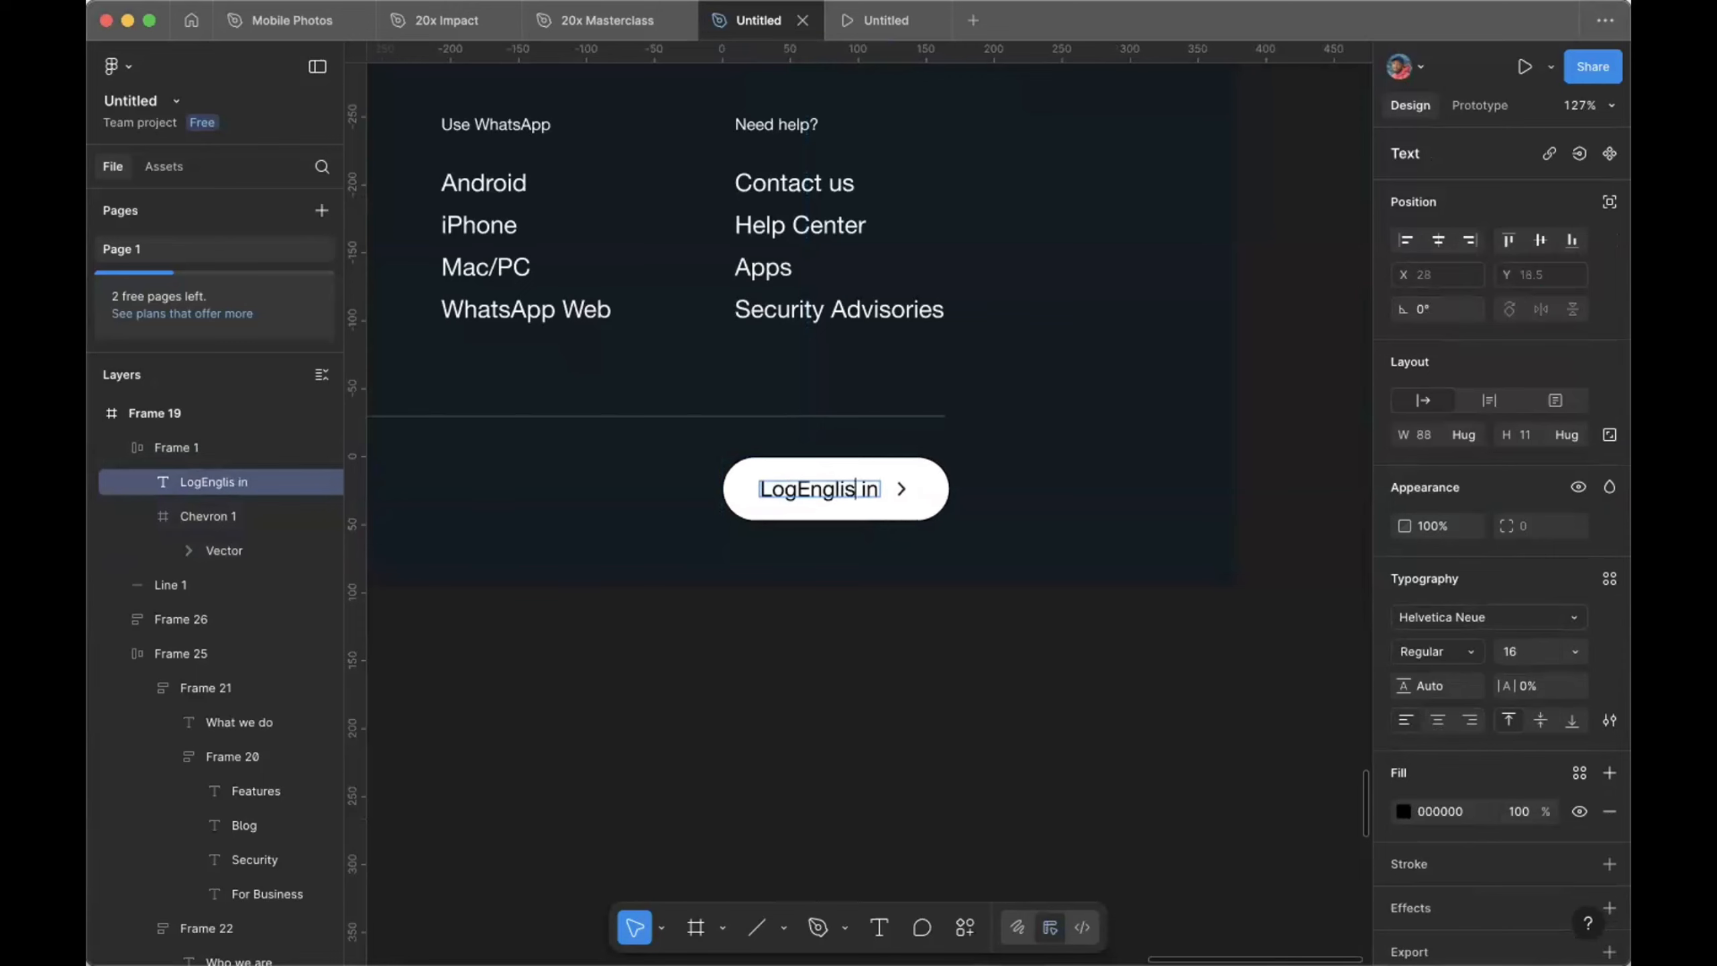
{"action": "type", "text": "t"}
{"action": "key", "text": "super+a"}
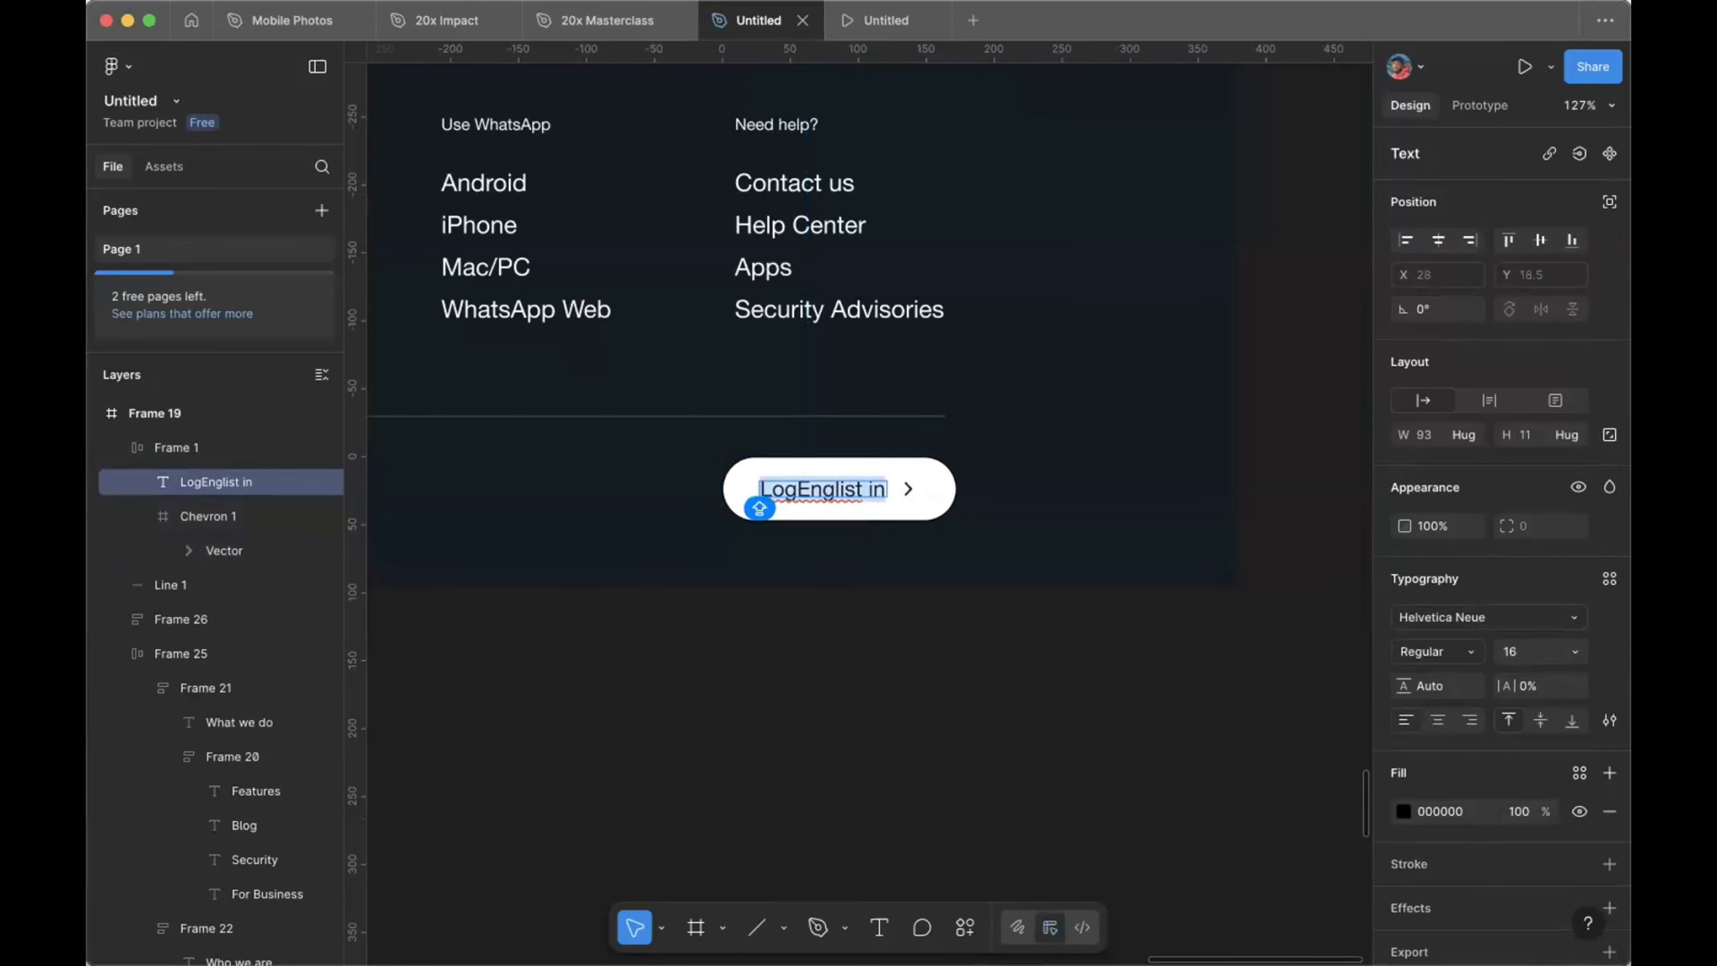
{"action": "type", "text": "En"}
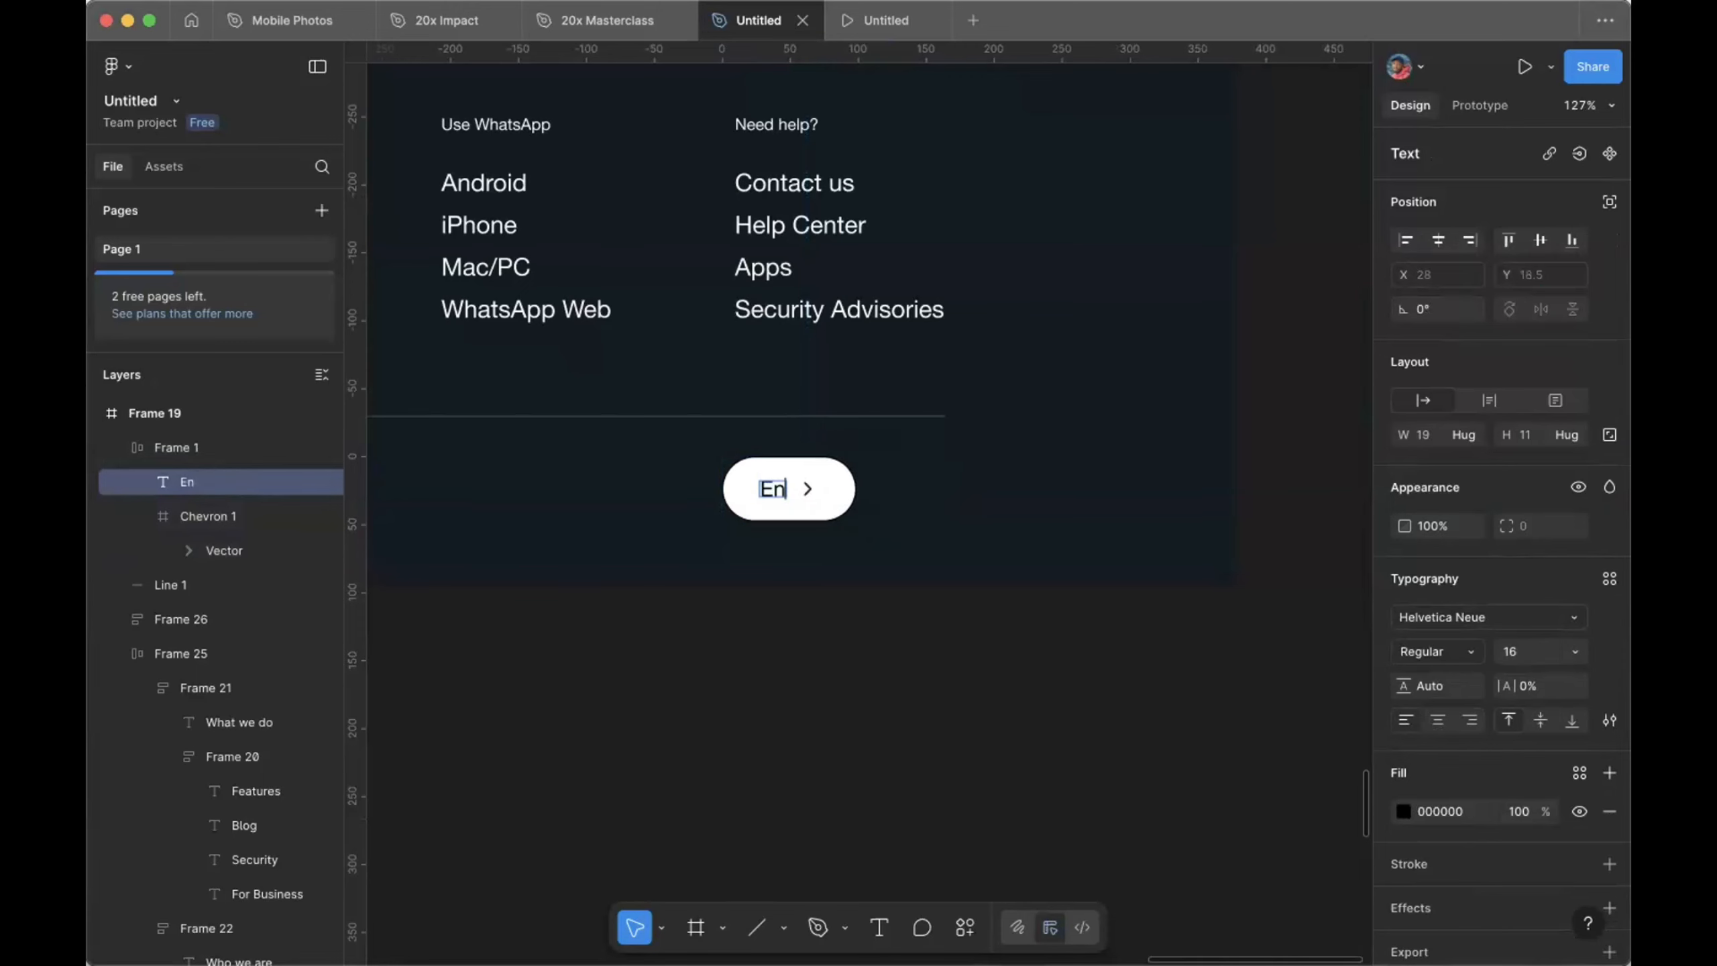
{"action": "type", "text": "glish"}
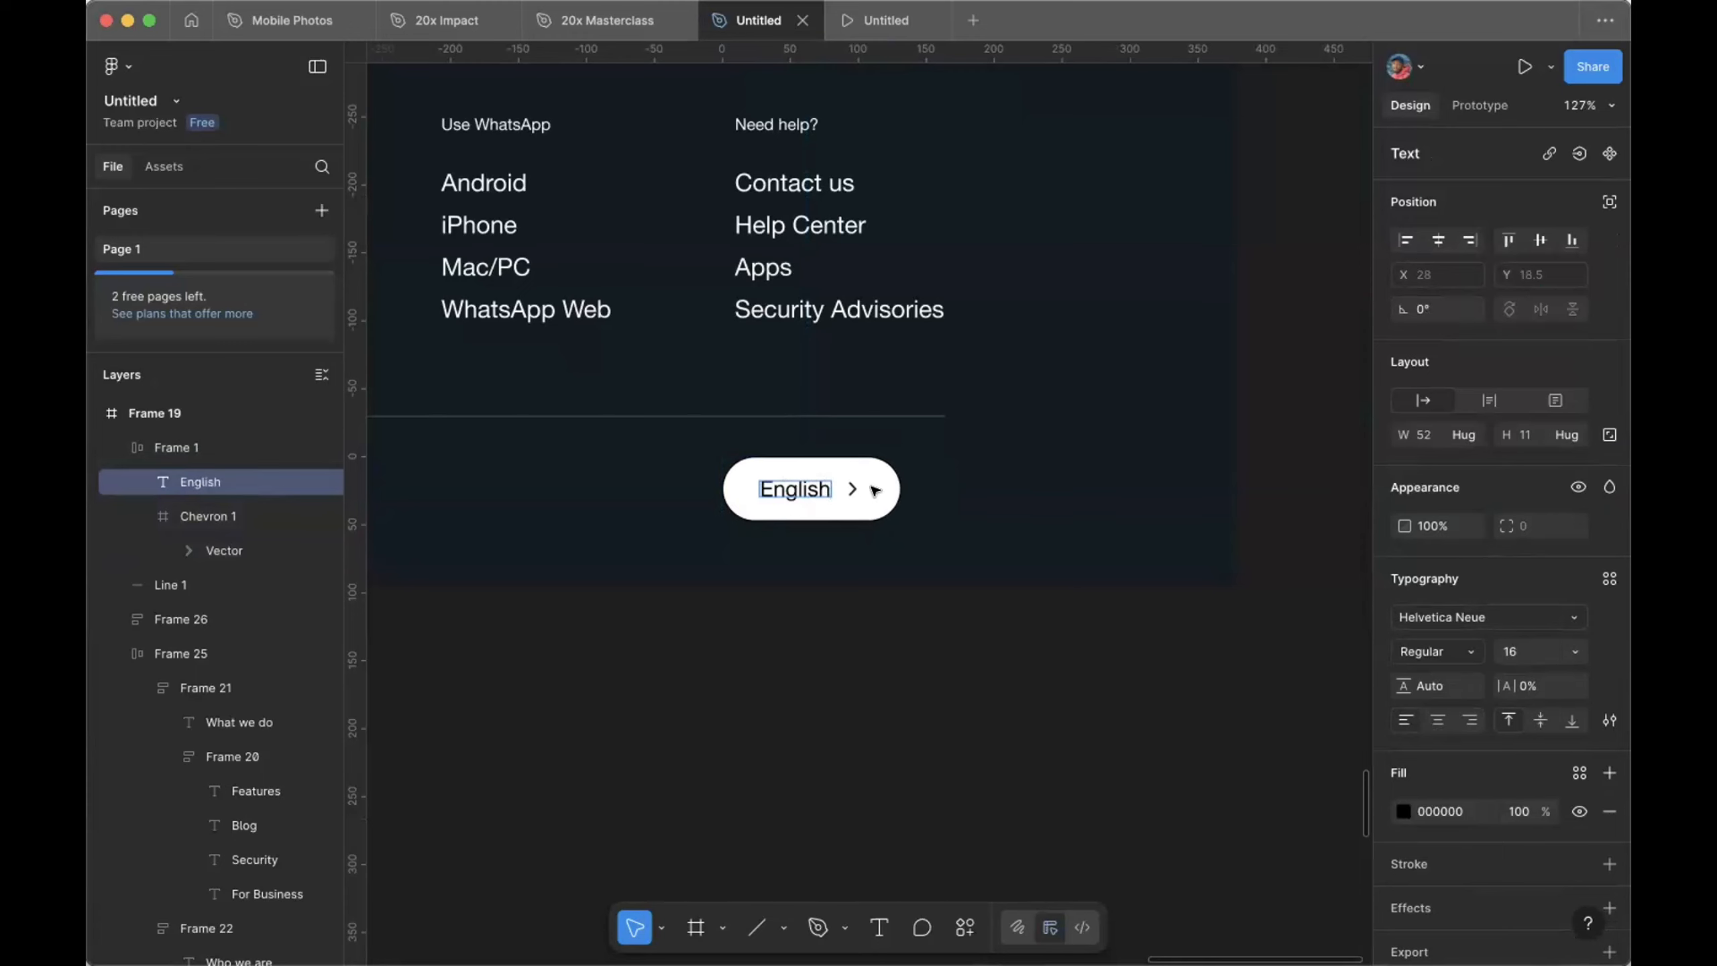
{"action": "key", "text": "Escape"}
Step: Rotate the chevron in the English button to -90° so it points down, and deselect it
{"action": "left_click", "coordinate": [862, 488]}
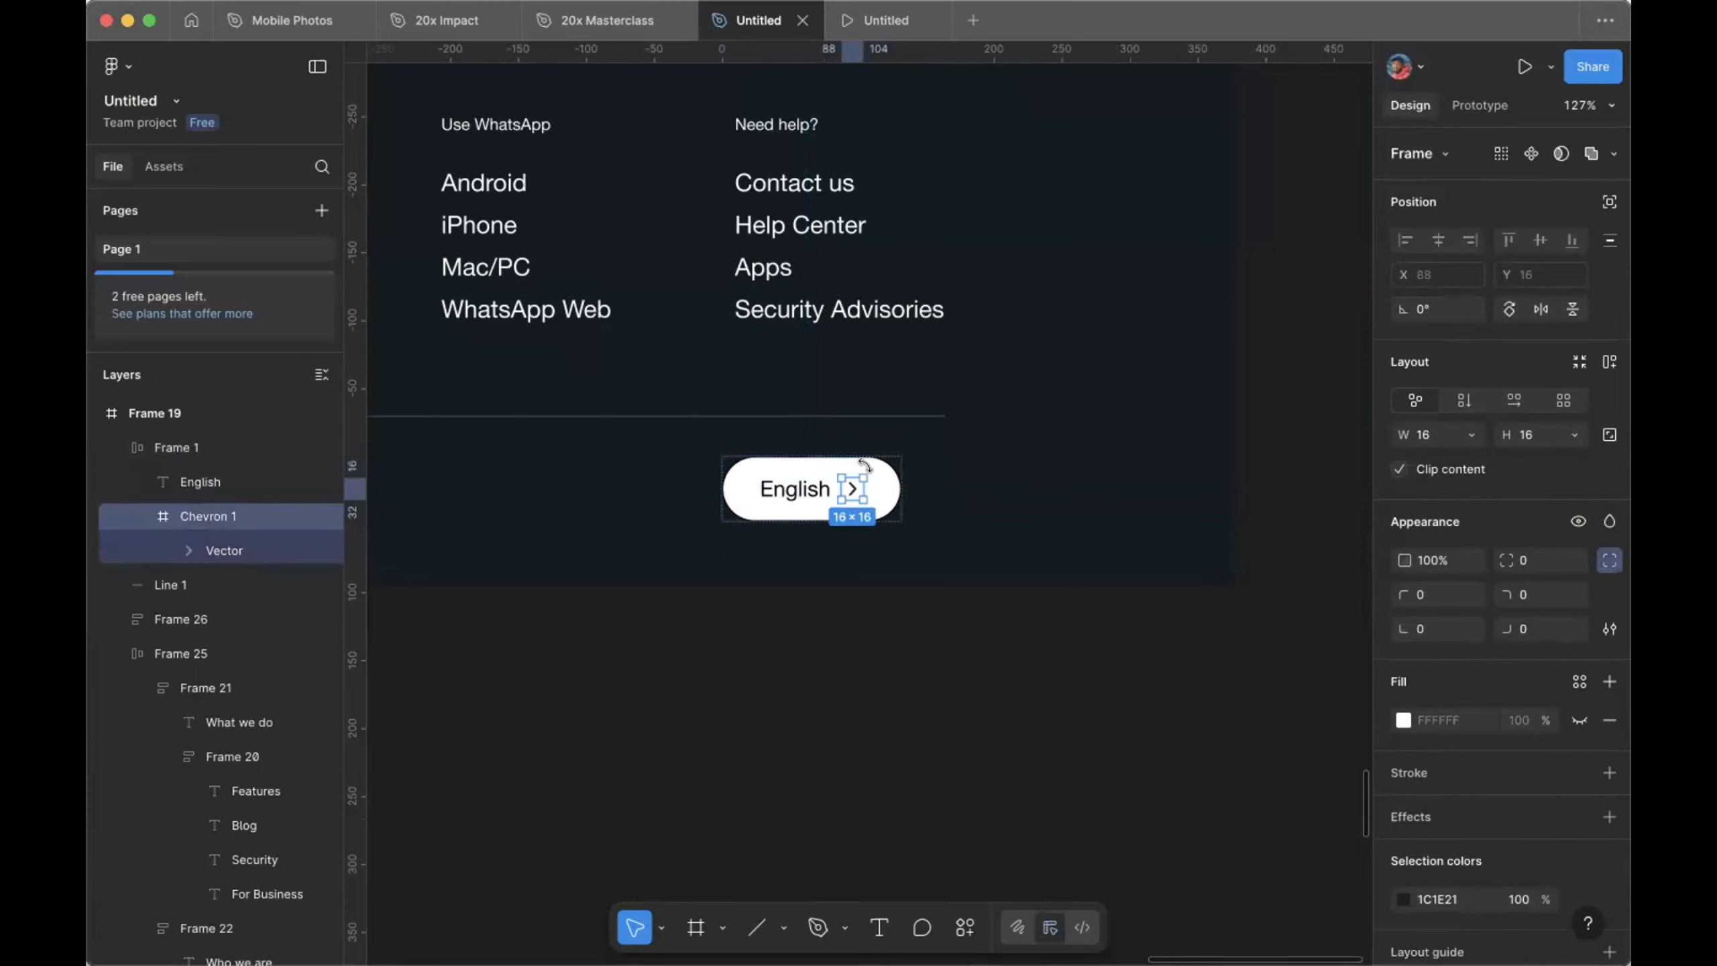
{"action": "left_click_drag", "start_coordinate": [864, 466], "coordinate": [870, 517]}
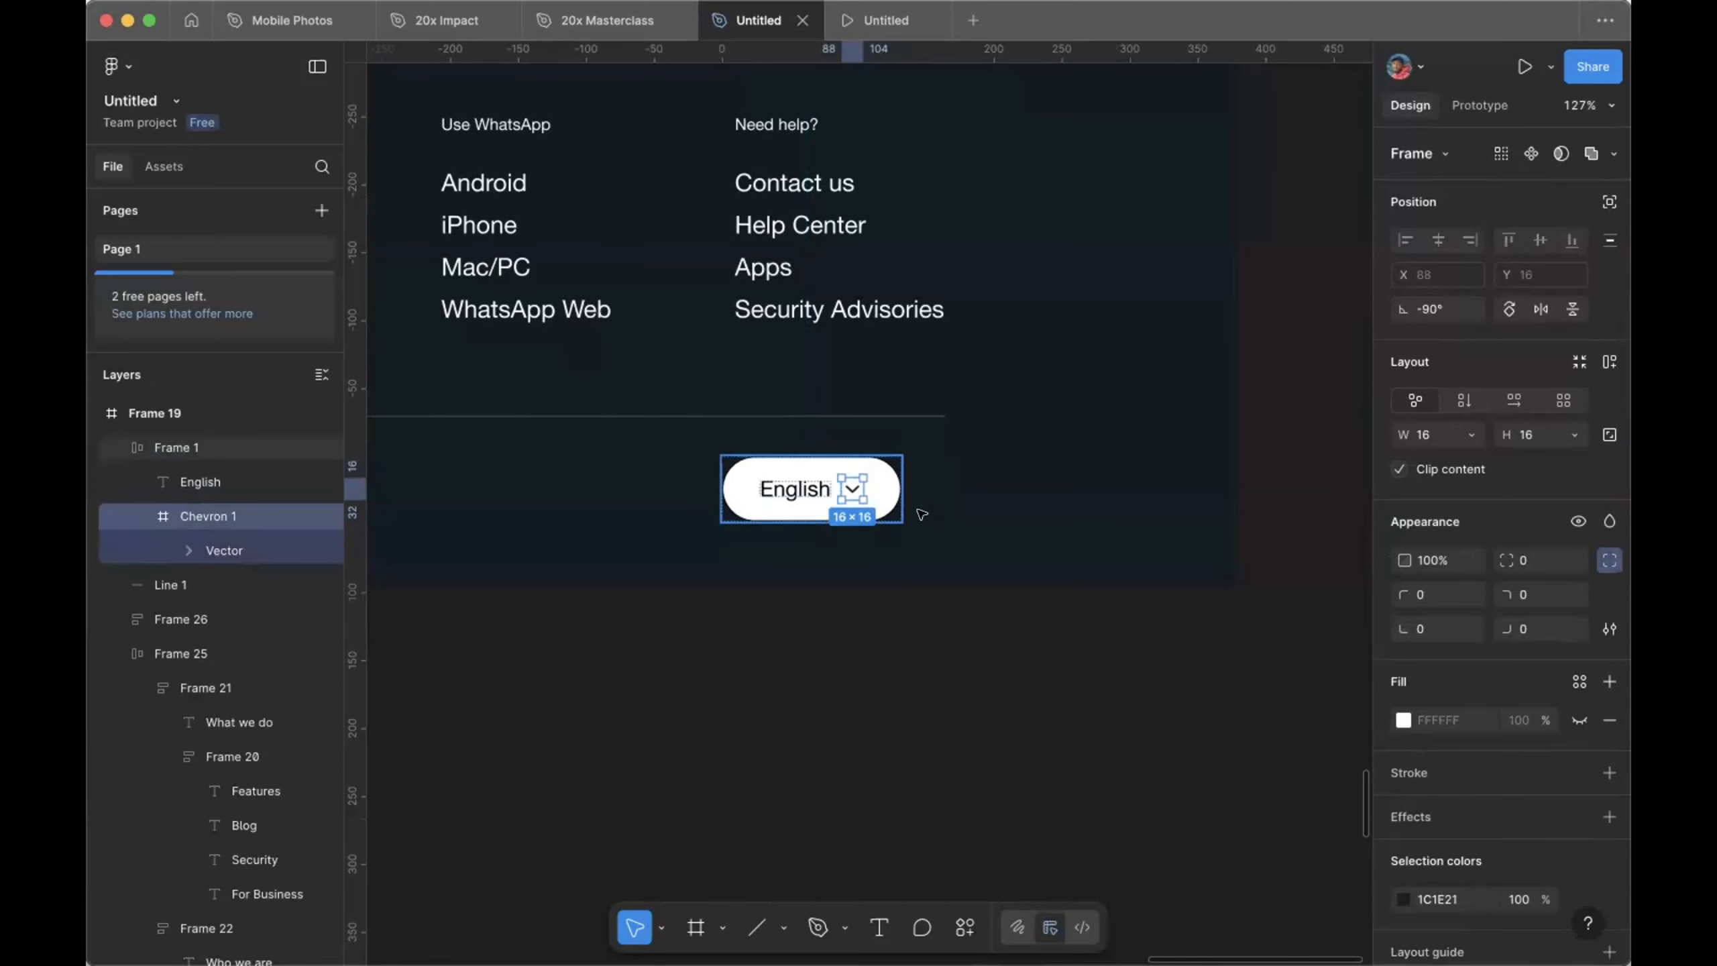
{"action": "left_click", "coordinate": [841, 584]}
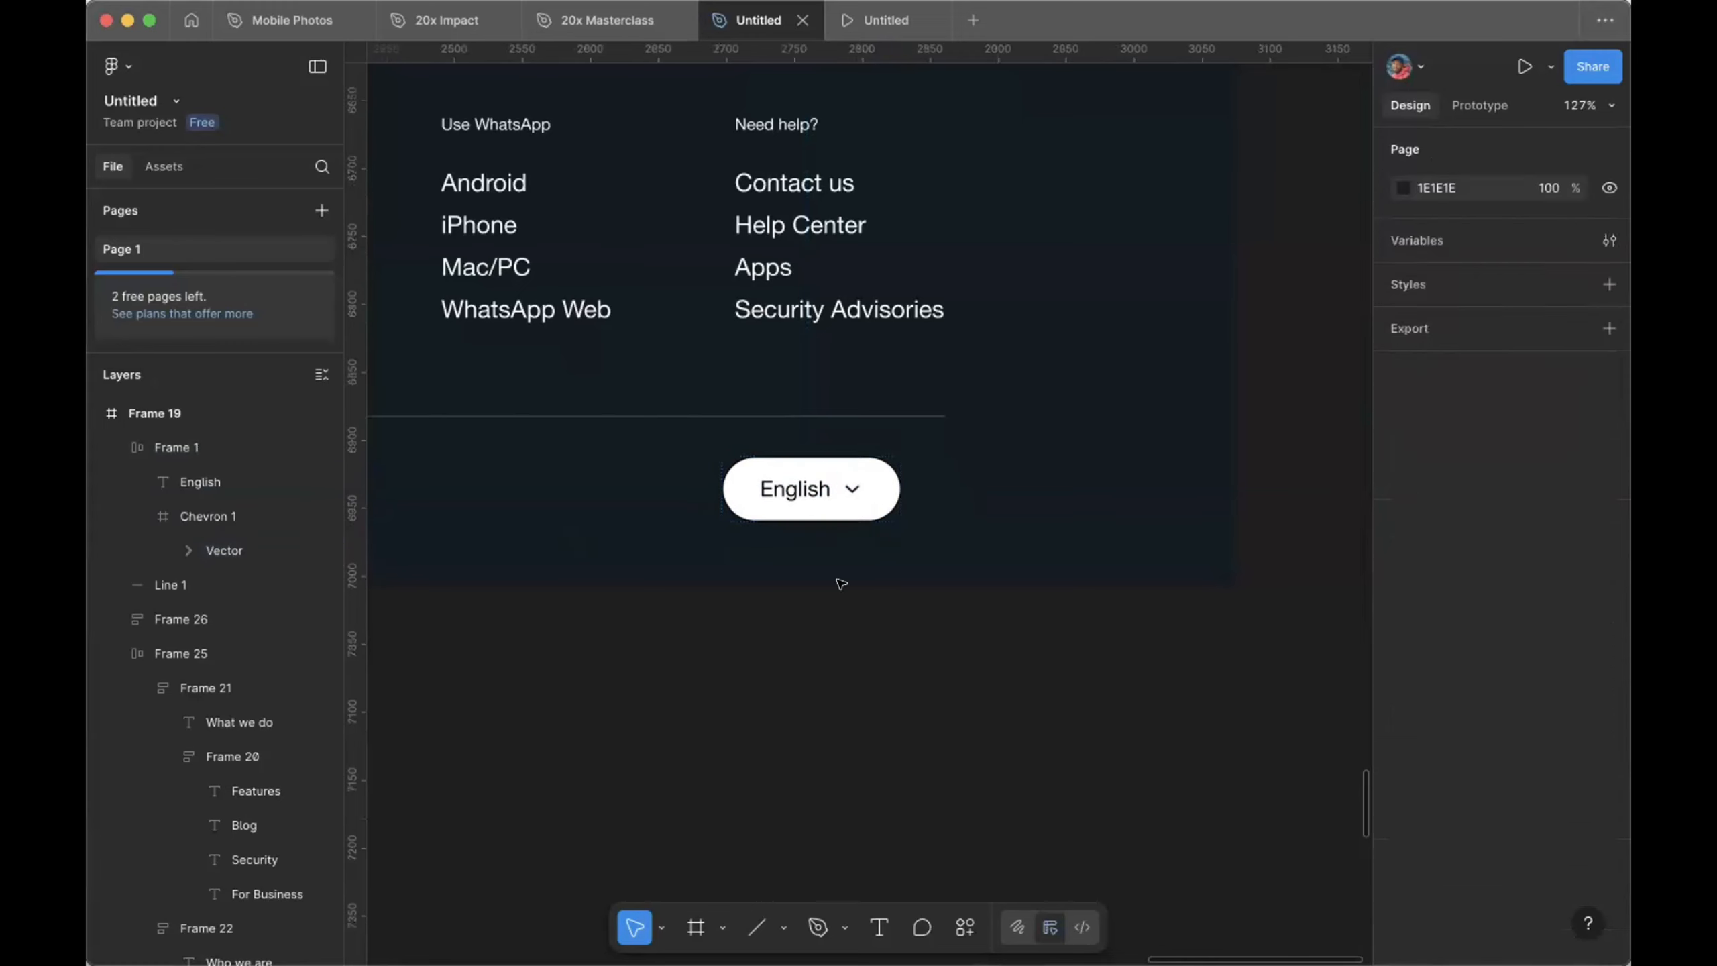
Step: Set the English button's item spacing to 80 and move it to X 1021.5, flush with the footer line's right end
{"action": "left_click", "coordinate": [879, 503]}
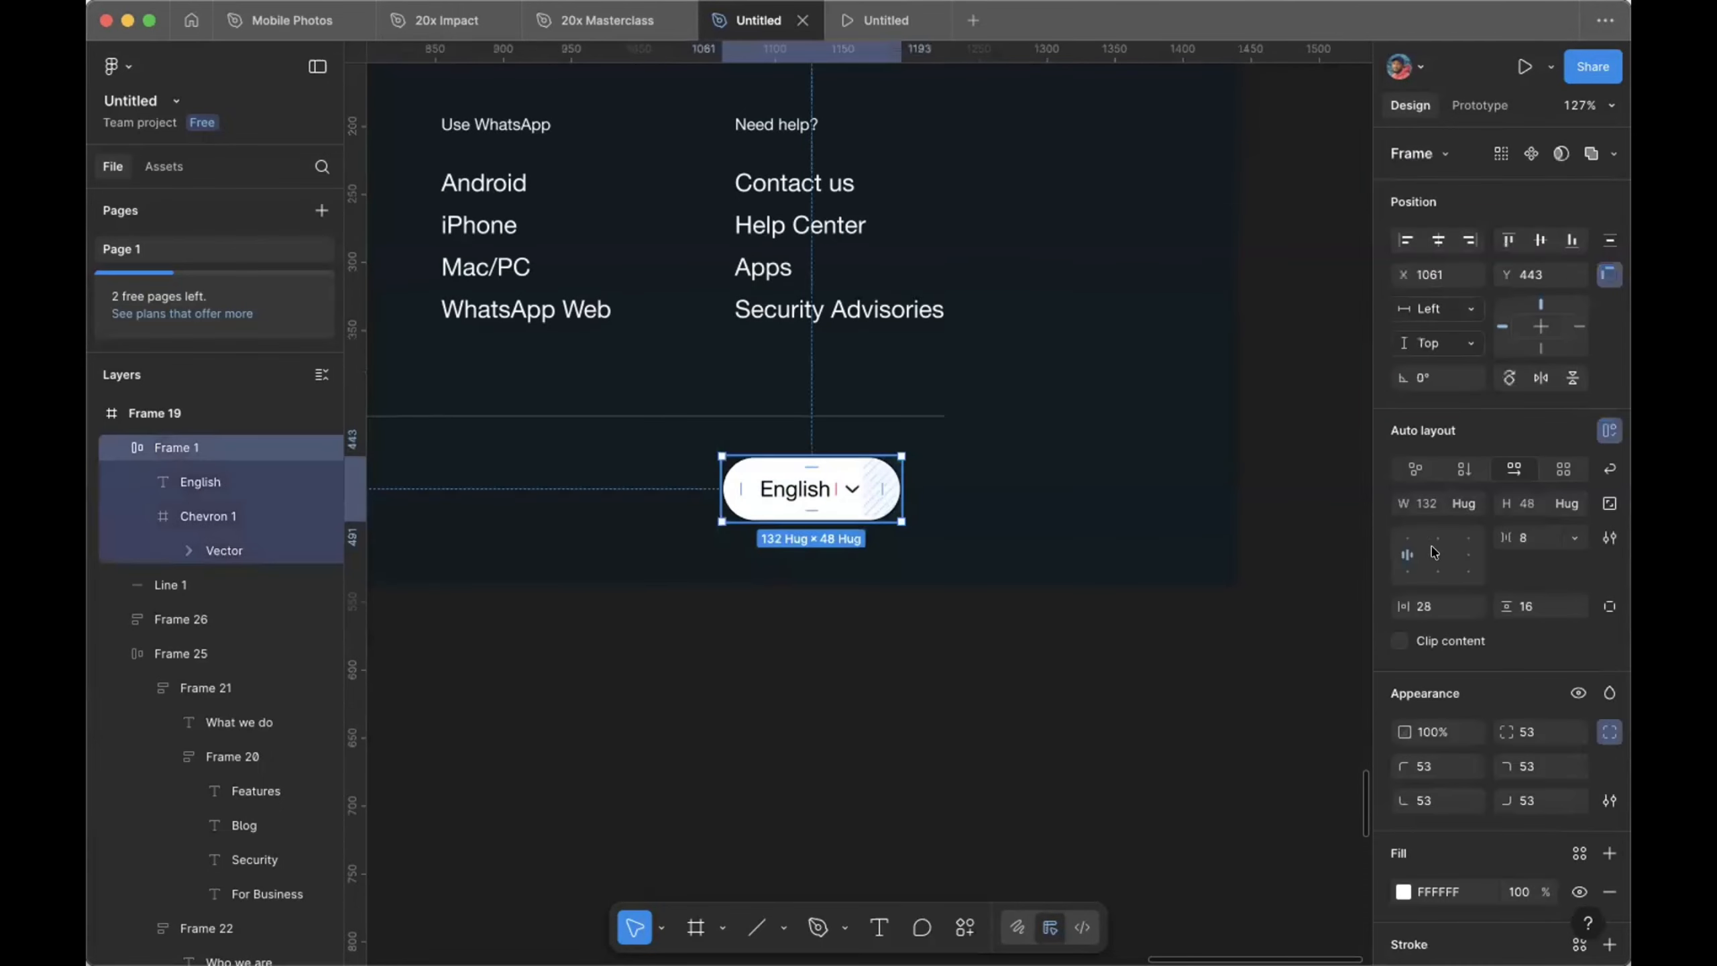
{"action": "left_click", "coordinate": [1532, 539]}
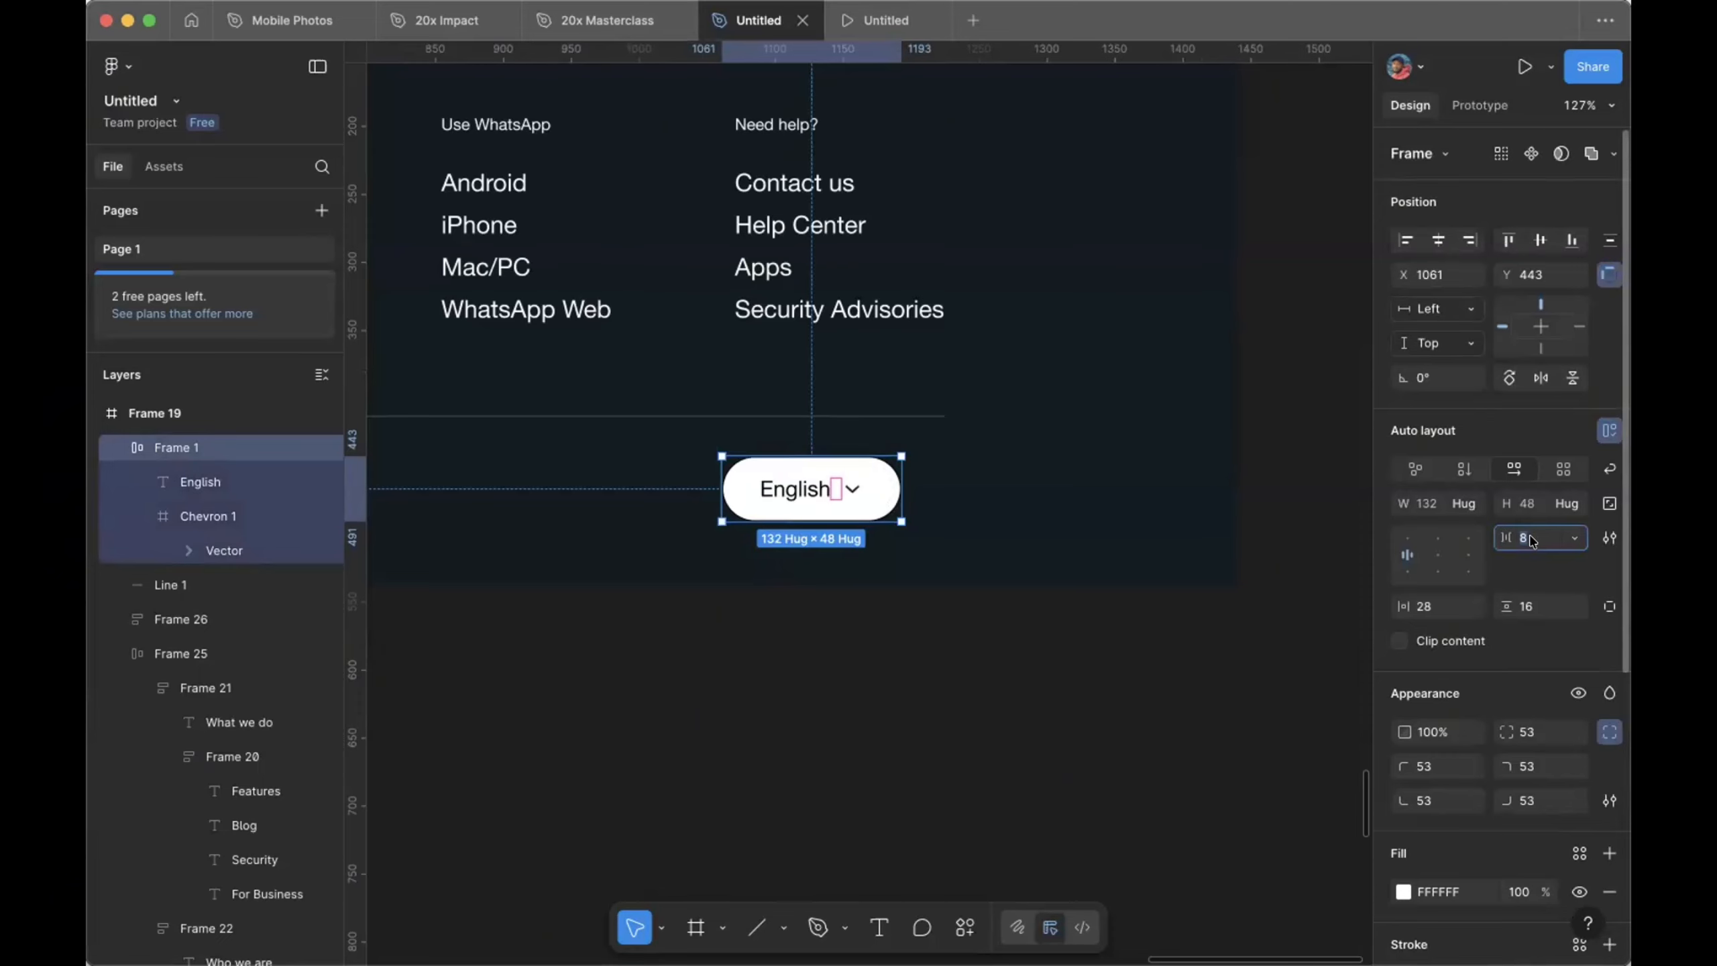
{"action": "type", "text": "0"}
{"action": "key", "text": "Return"}
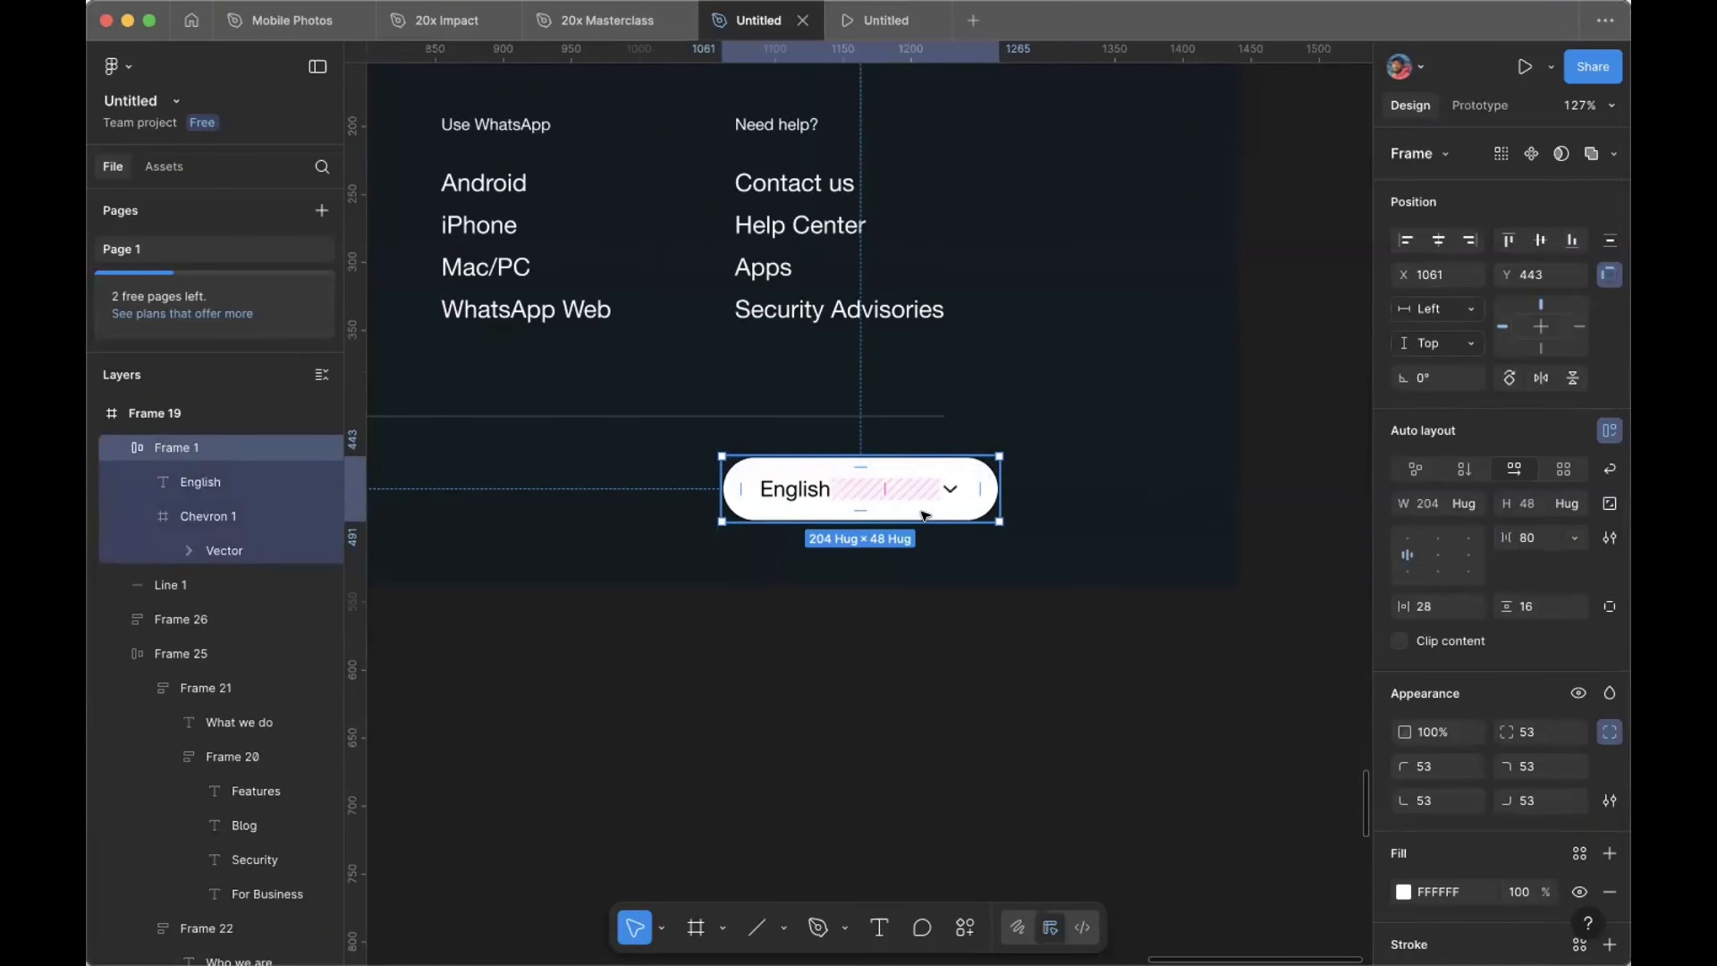
{"action": "key", "text": "Escape"}
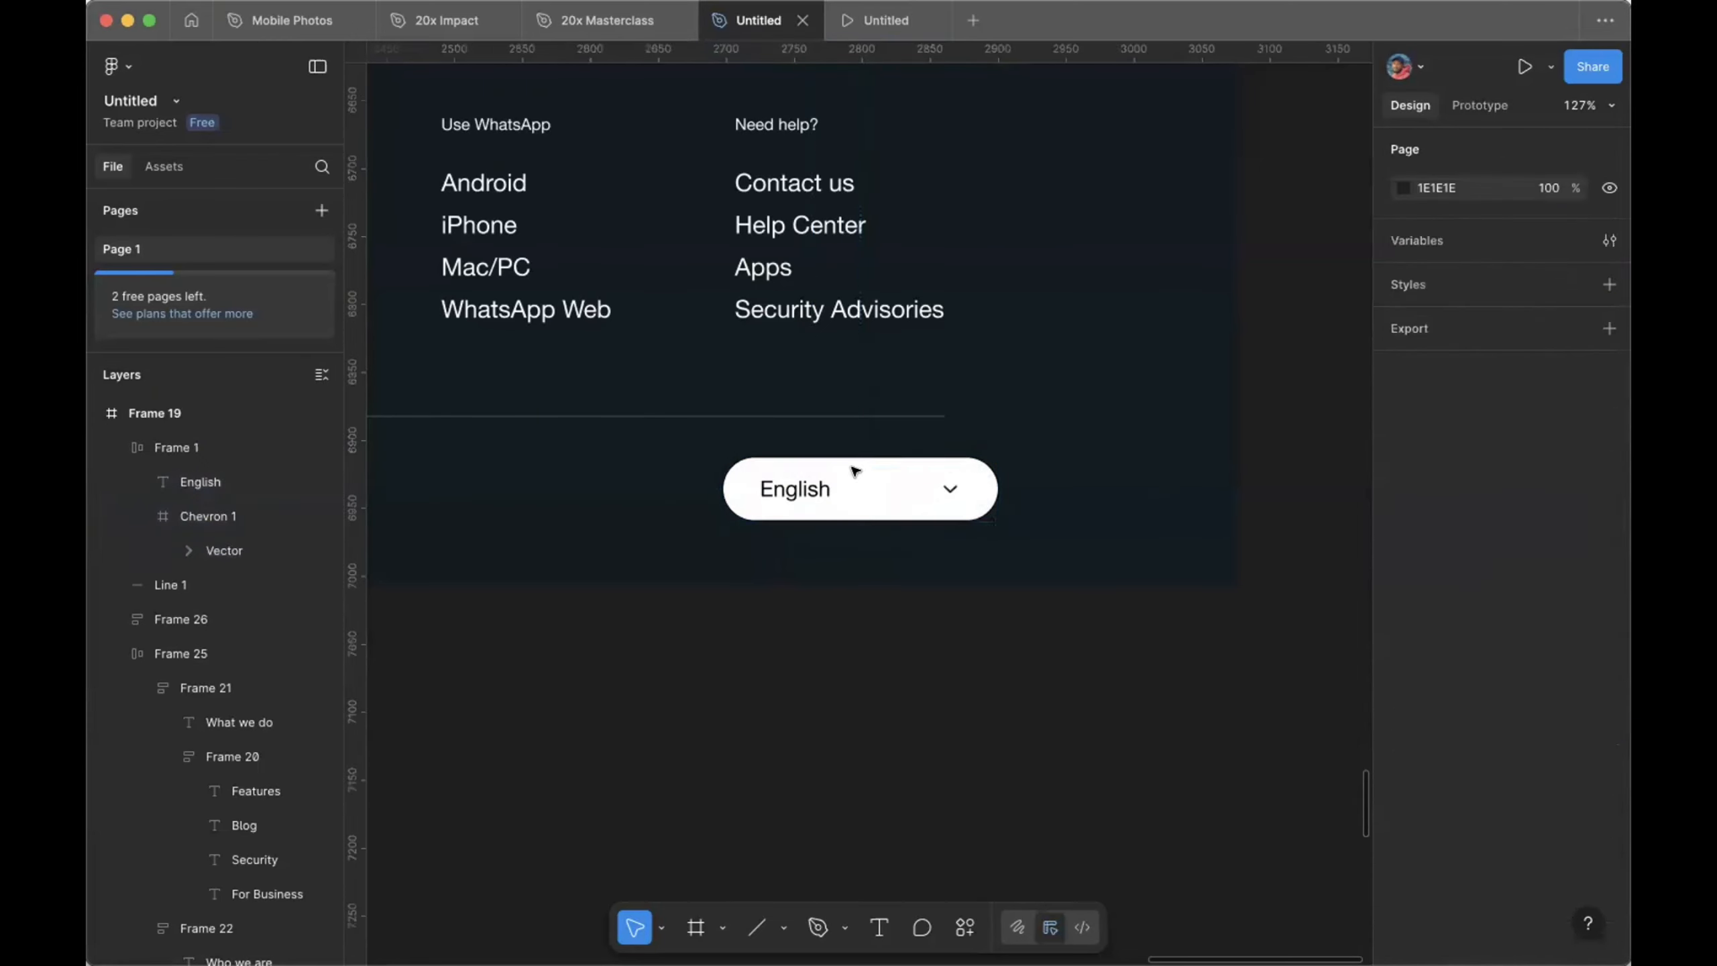
{"action": "left_click_drag", "start_coordinate": [882, 488], "coordinate": [816, 487]}
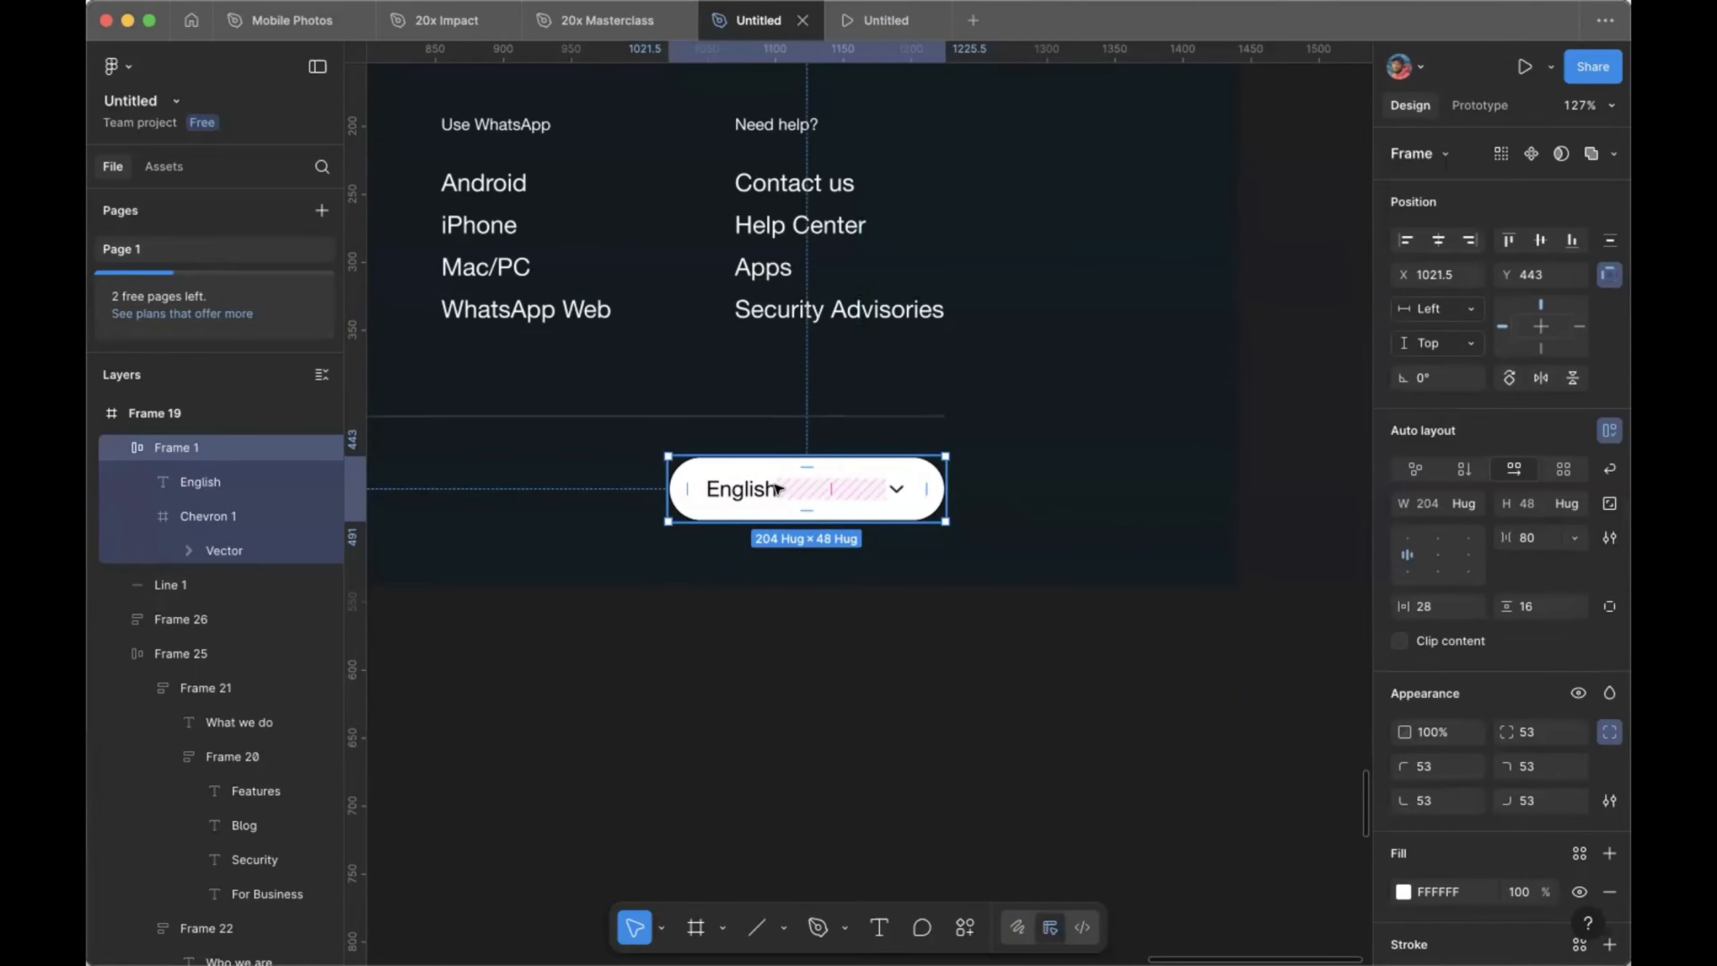
Step: Remove the English button's fill, set its stroke, label and chevron colors to FFFFFF, and deselect it
{"action": "scroll", "coordinate": [1572, 792], "scroll_direction": "down", "scroll_amount": 3}
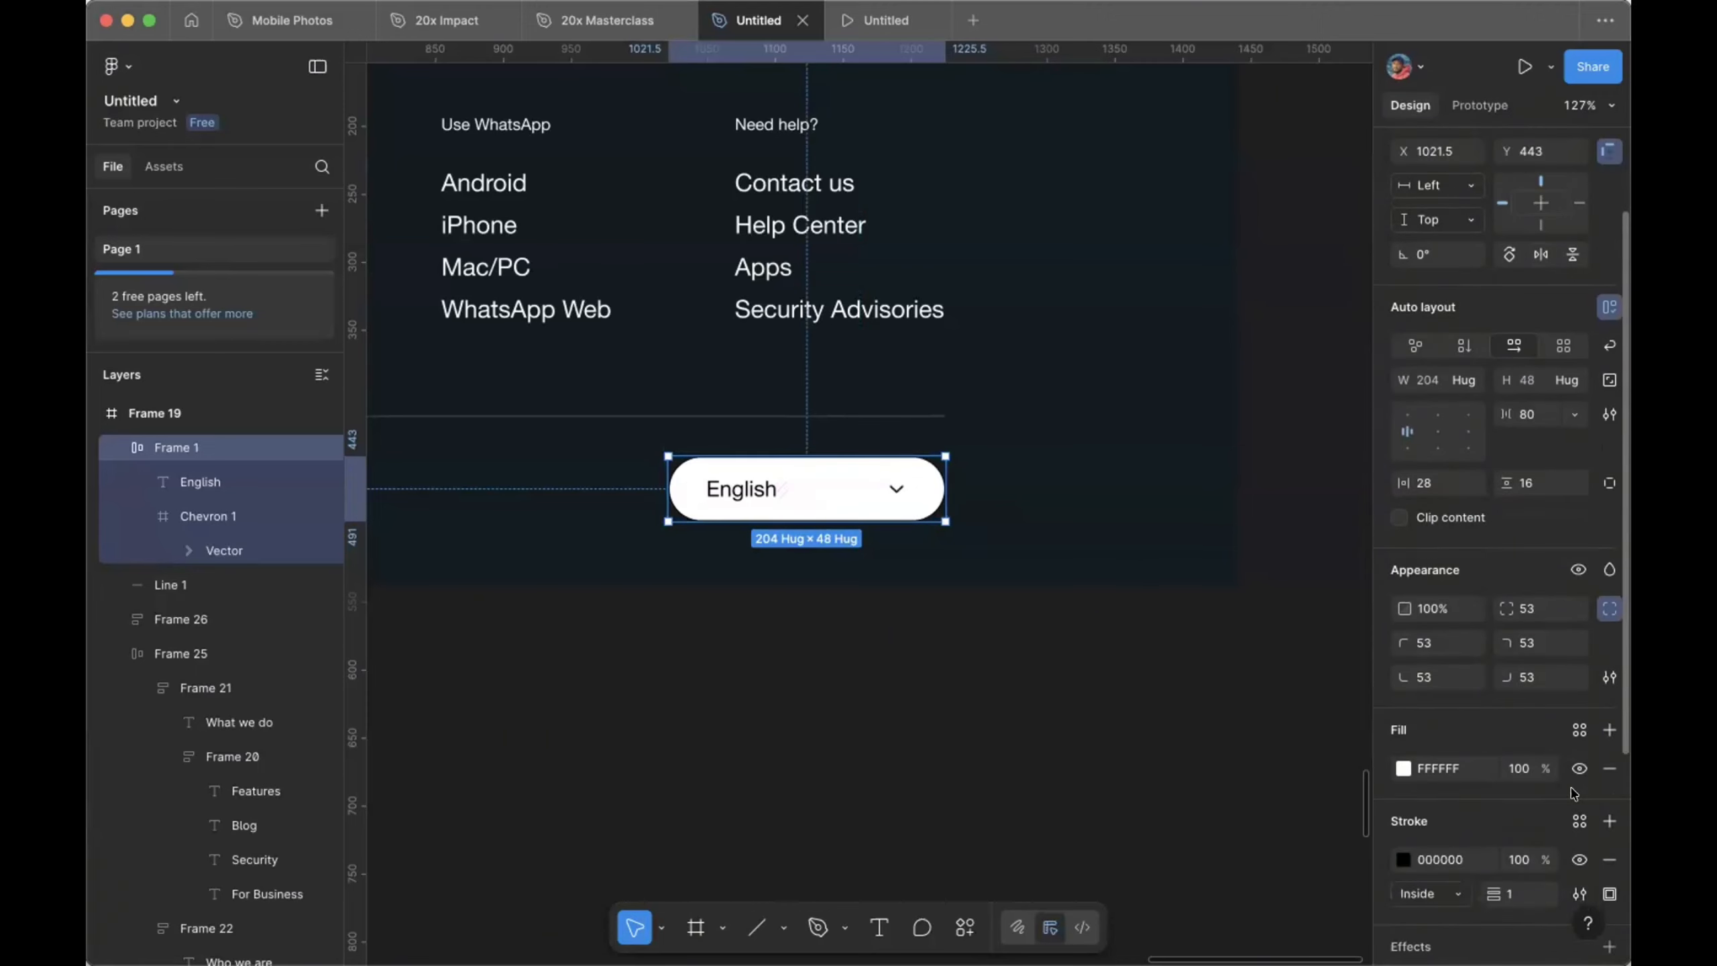
{"action": "left_click", "coordinate": [1610, 769]}
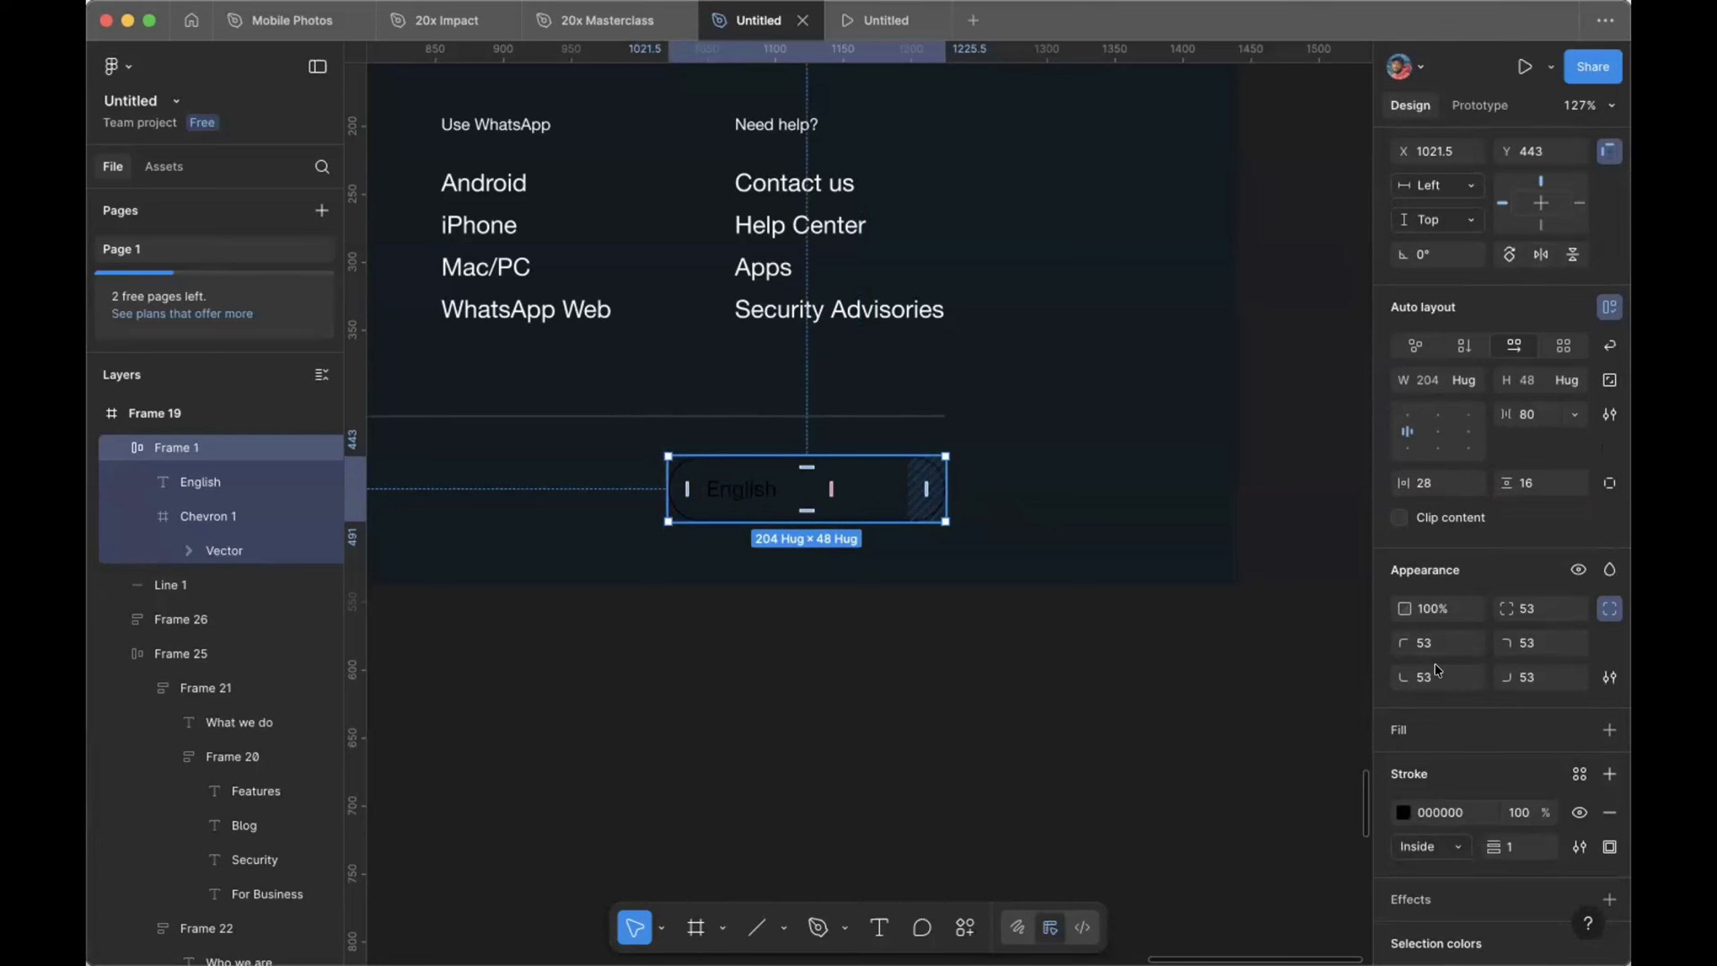
{"action": "scroll", "coordinate": [1435, 670], "scroll_direction": "down", "scroll_amount": 5}
{"action": "left_click", "coordinate": [1403, 757]}
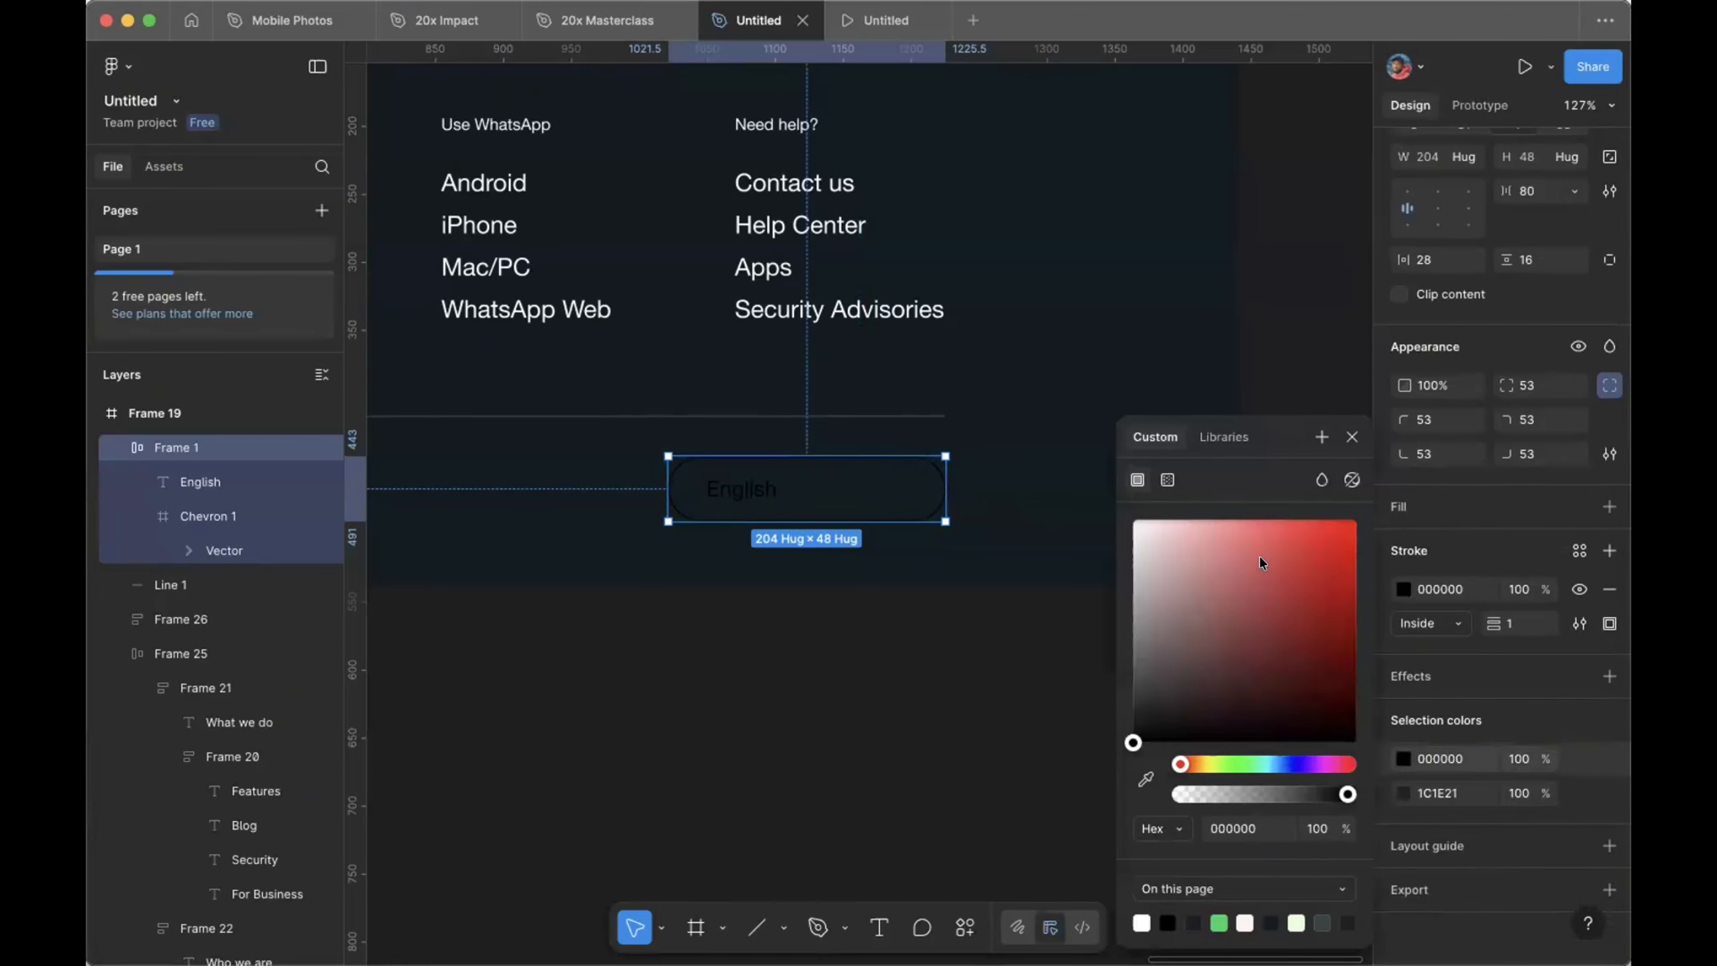
{"action": "left_click", "coordinate": [1402, 793]}
{"action": "left_click", "coordinate": [1258, 661]}
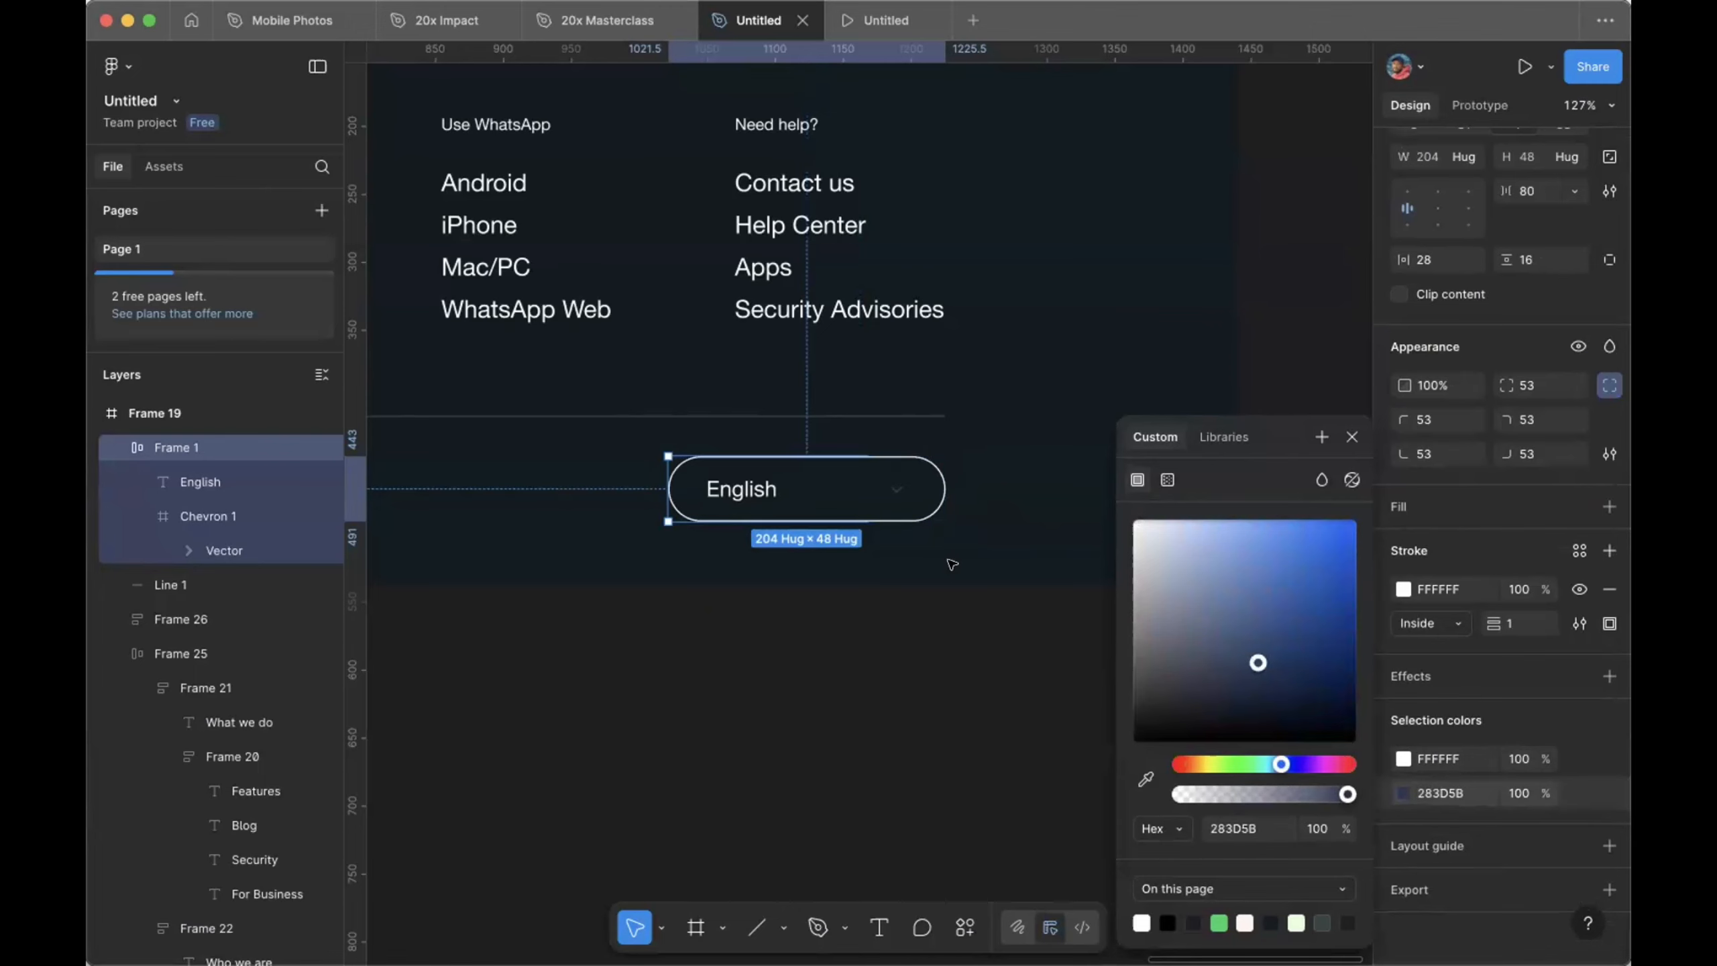
{"action": "key", "text": "ctrl+z"}
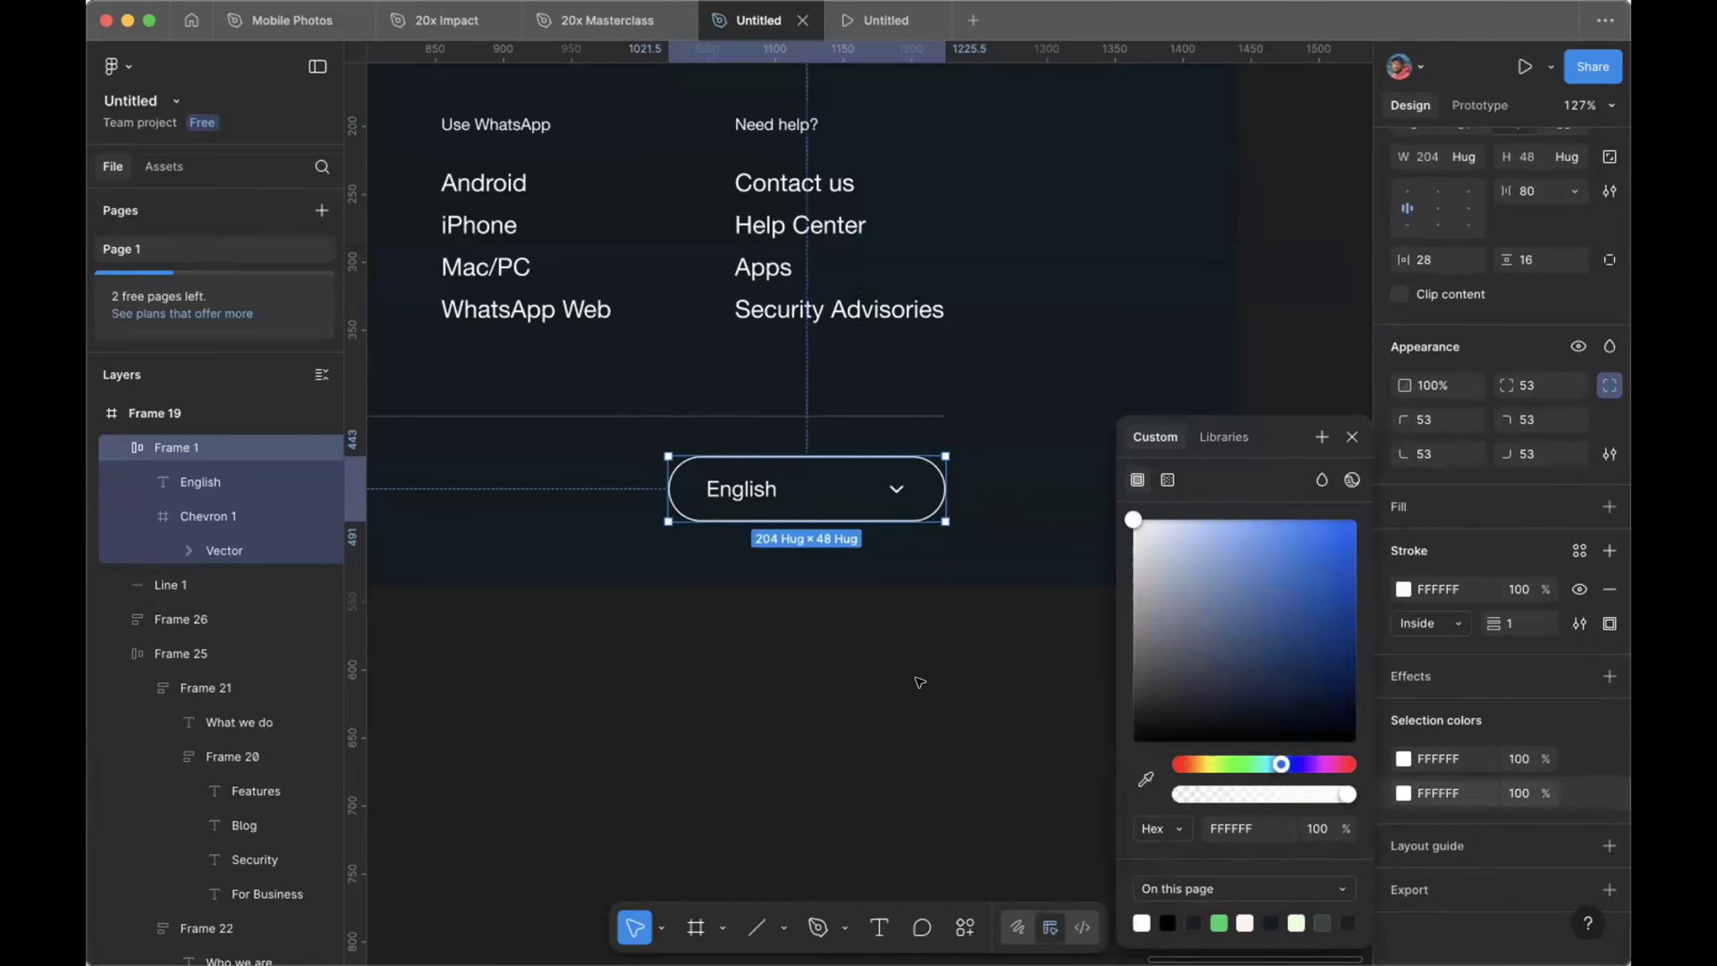
{"action": "left_click", "coordinate": [919, 681]}
Step: Place the Facebook, Instagram, X and YouTube icons on the canvas below the footer frame
{"action": "scroll", "coordinate": [919, 682], "scroll_direction": "right", "scroll_amount": 5}
{"action": "scroll", "coordinate": [920, 682], "scroll_direction": "down", "scroll_amount": 8}
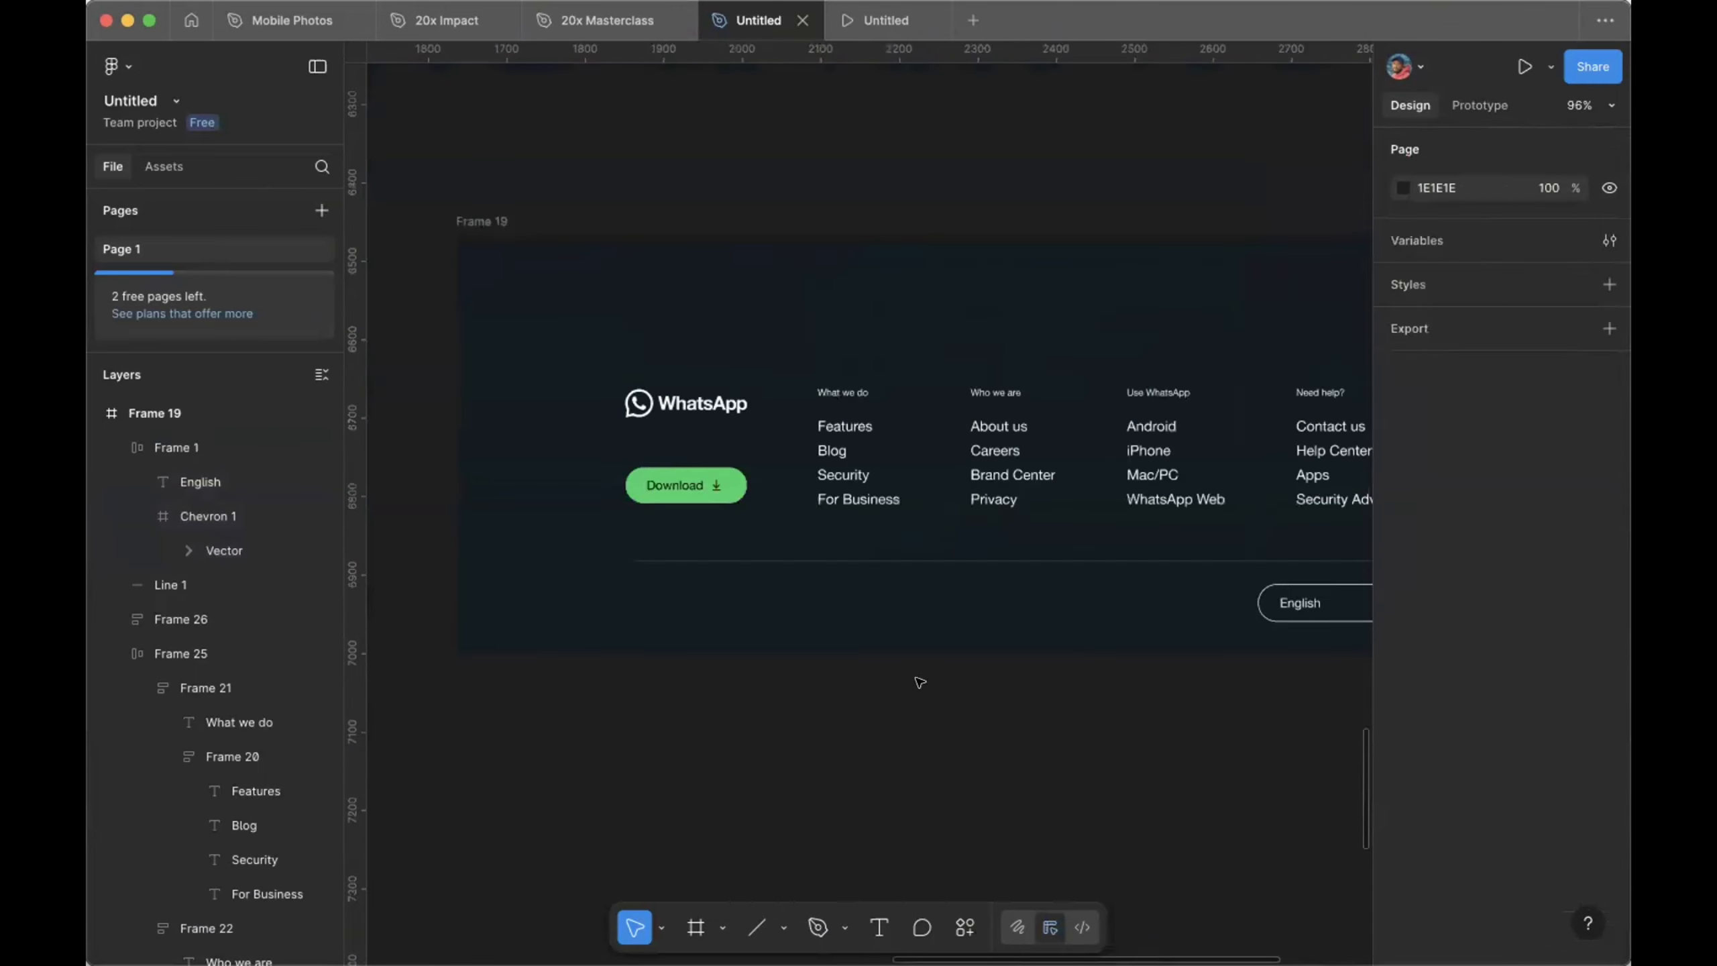
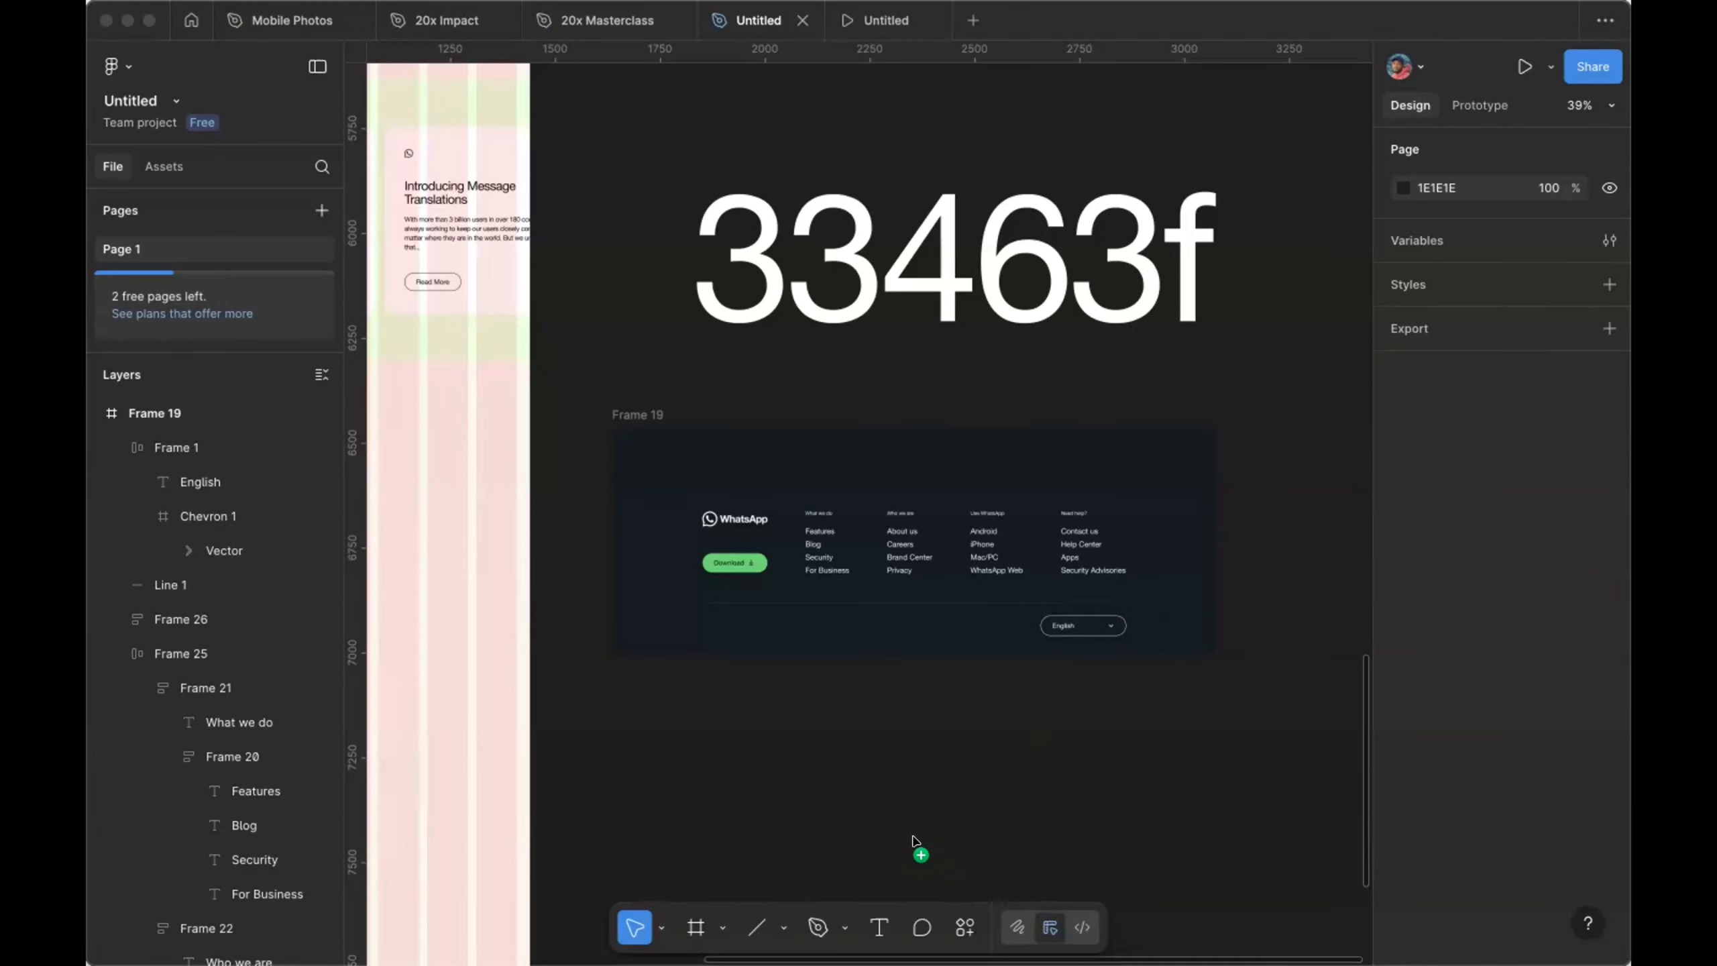
{"action": "left_click_drag", "start_coordinate": [911, 838], "coordinate": [914, 839]}
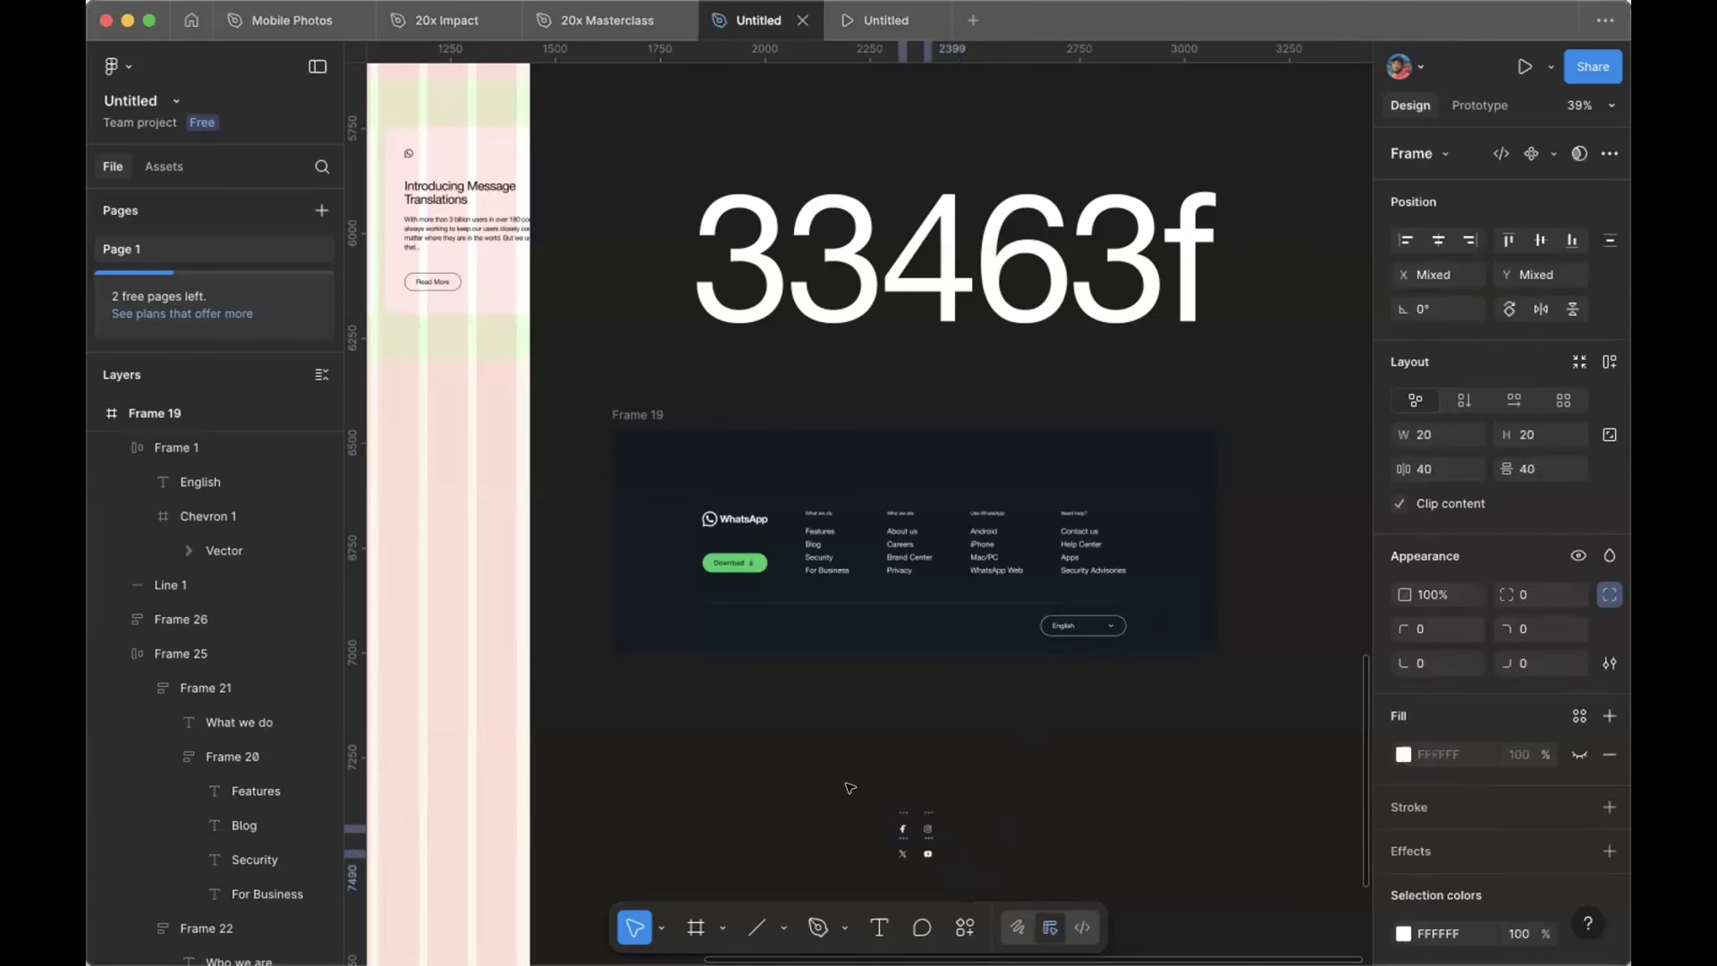
{"action": "scroll", "coordinate": [842, 784], "scroll_direction": "up", "scroll_amount": 5}
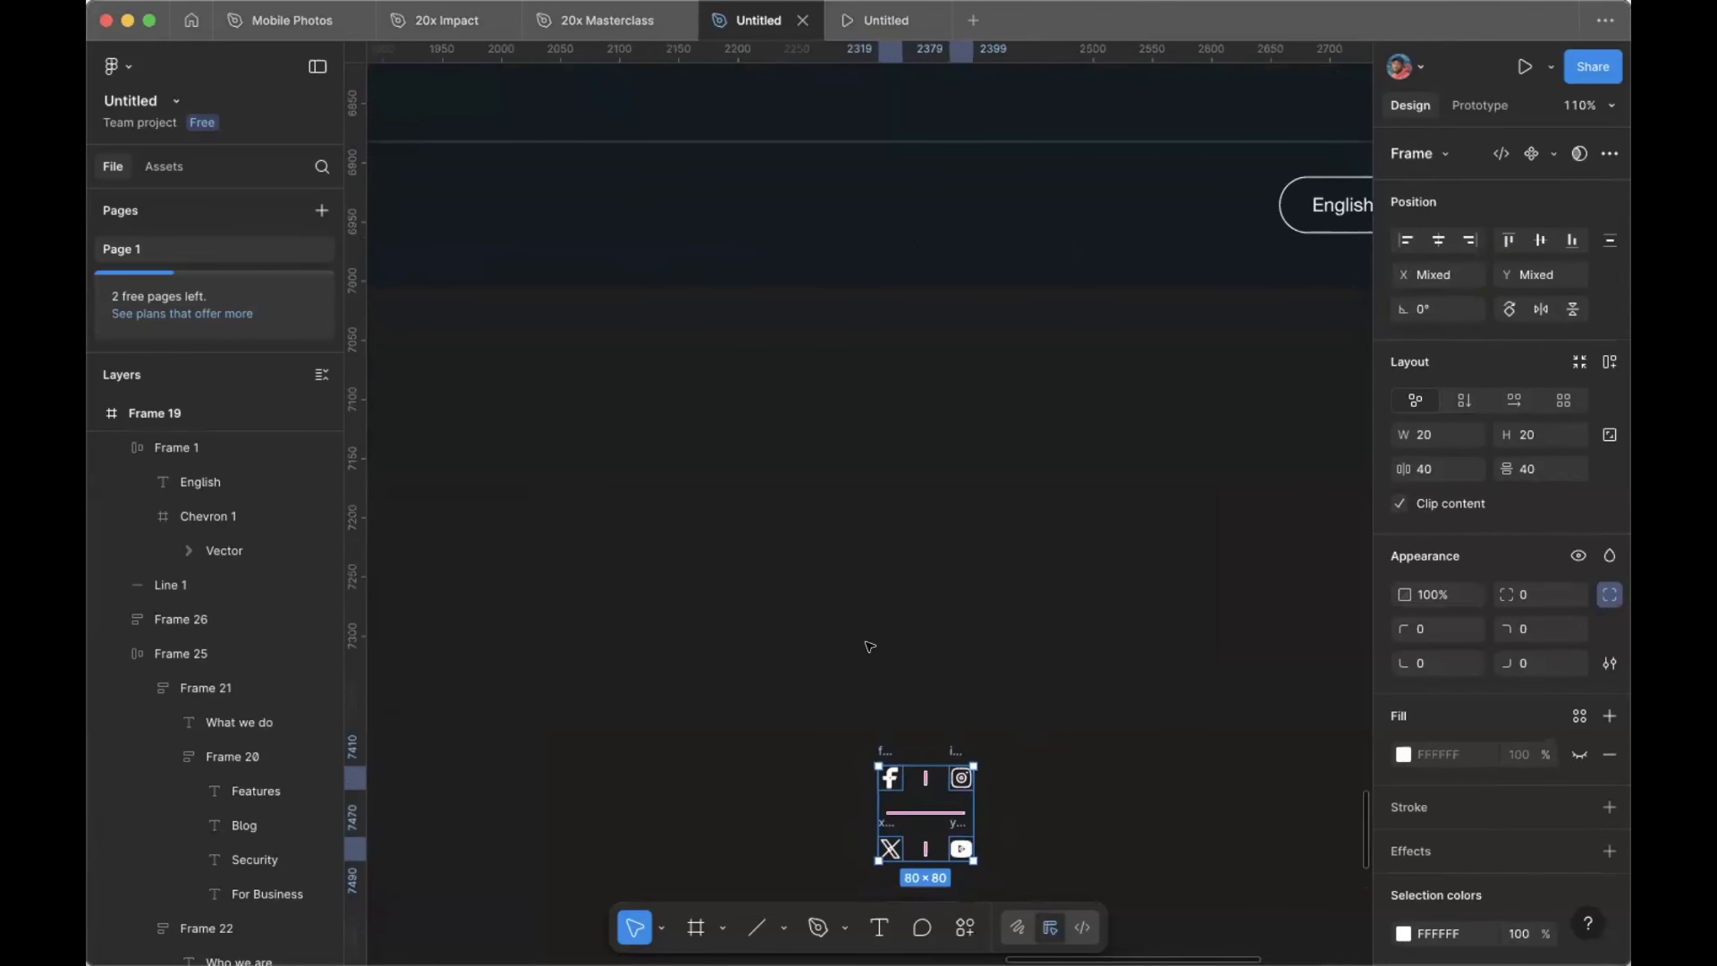
{"action": "scroll", "coordinate": [859, 643], "scroll_direction": "down", "scroll_amount": 3}
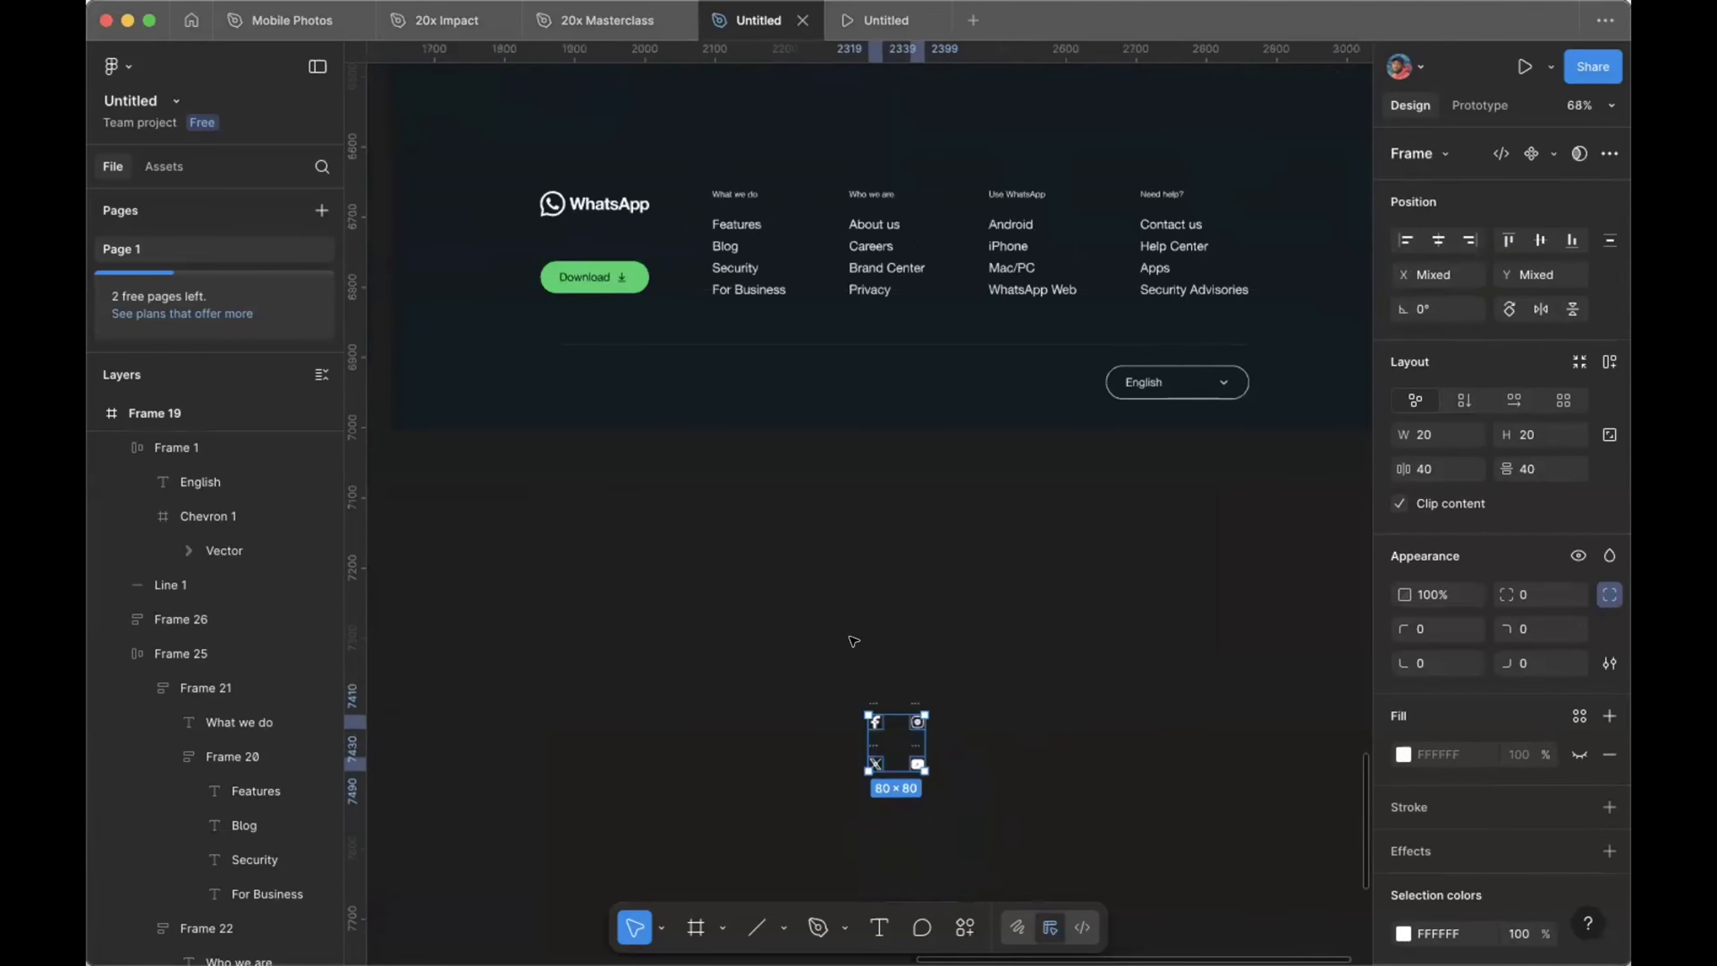
Step: Copy the round right-arrow button from the Stay up to date section and paste it just above the Facebook logo
{"action": "scroll", "coordinate": [854, 641], "scroll_direction": "down", "scroll_amount": 1}
{"action": "left_click", "coordinate": [854, 641]}
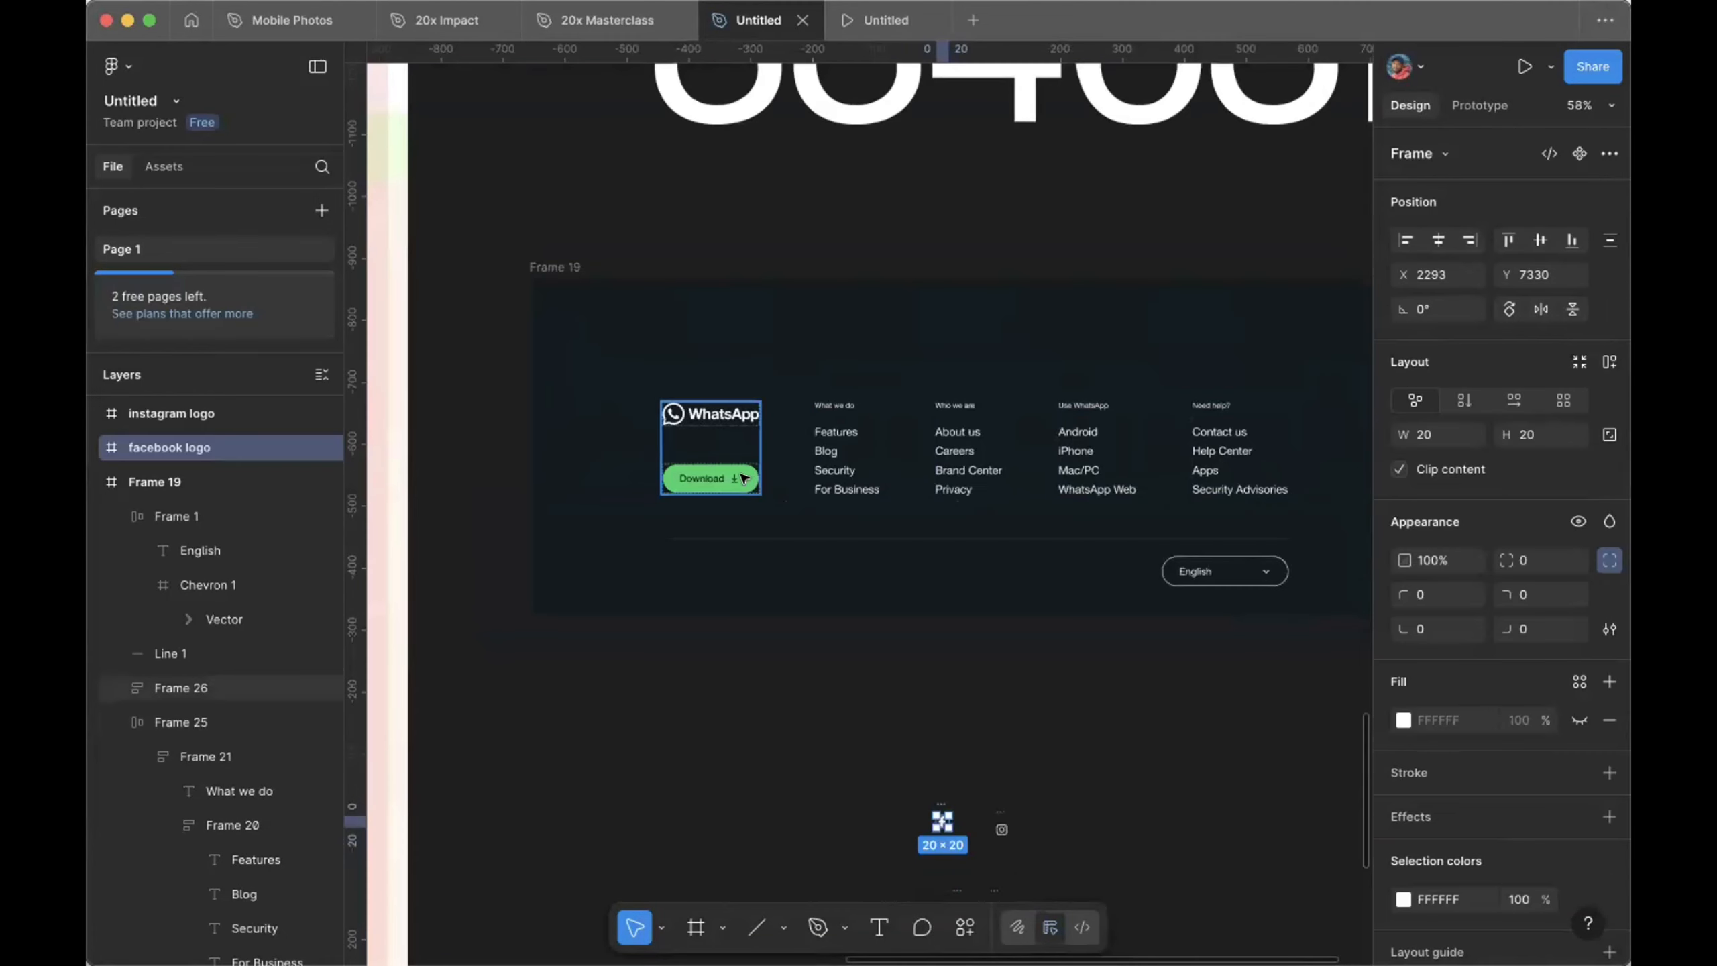
{"action": "scroll", "coordinate": [742, 477], "scroll_direction": "down", "scroll_amount": 4}
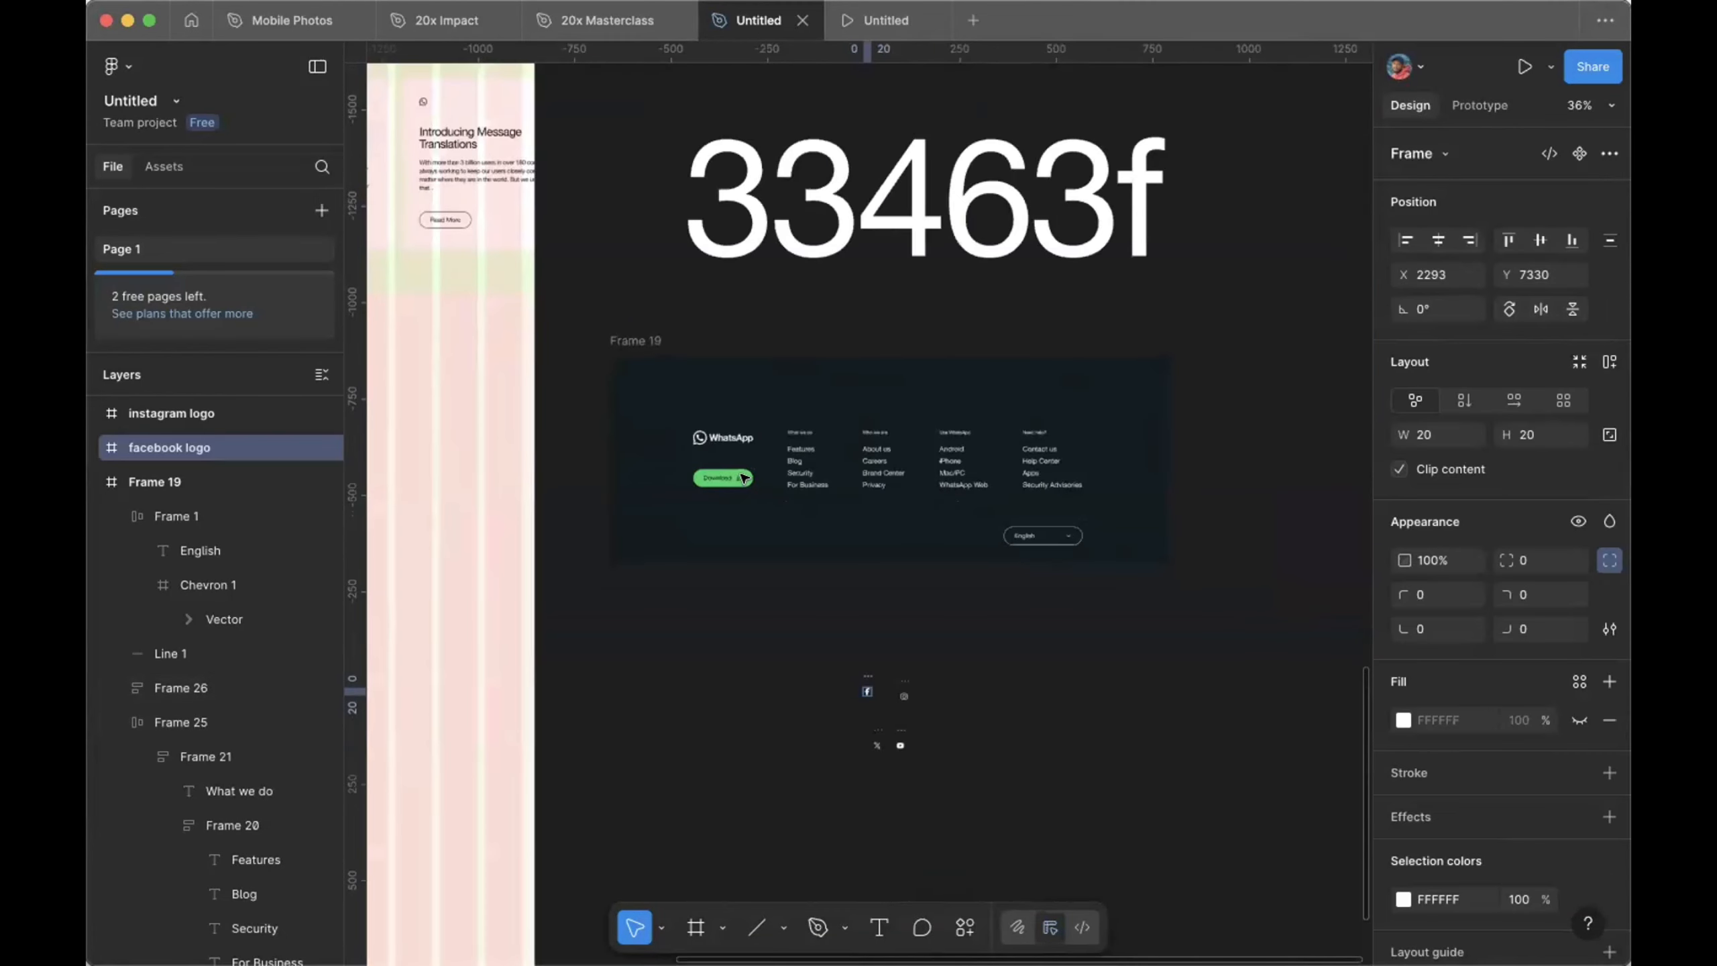
{"action": "scroll", "coordinate": [744, 478], "scroll_direction": "left", "scroll_amount": 6}
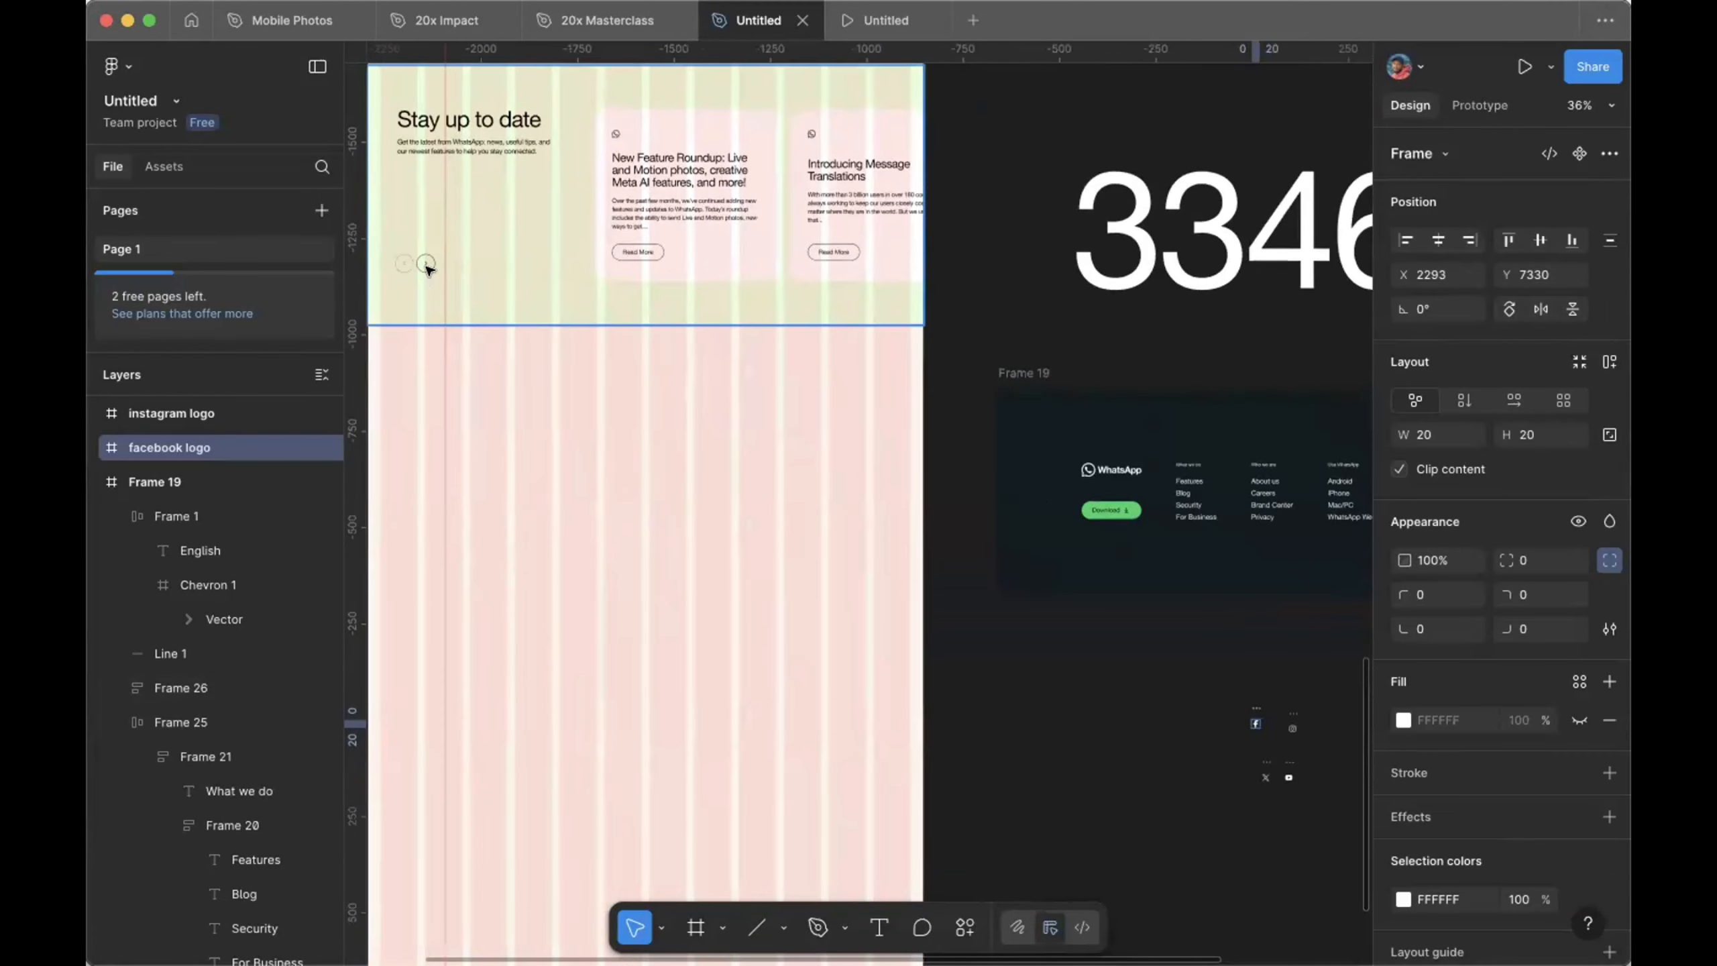
{"action": "left_click", "coordinate": [426, 264]}
{"action": "scroll", "coordinate": [426, 265], "scroll_direction": "up", "scroll_amount": 10}
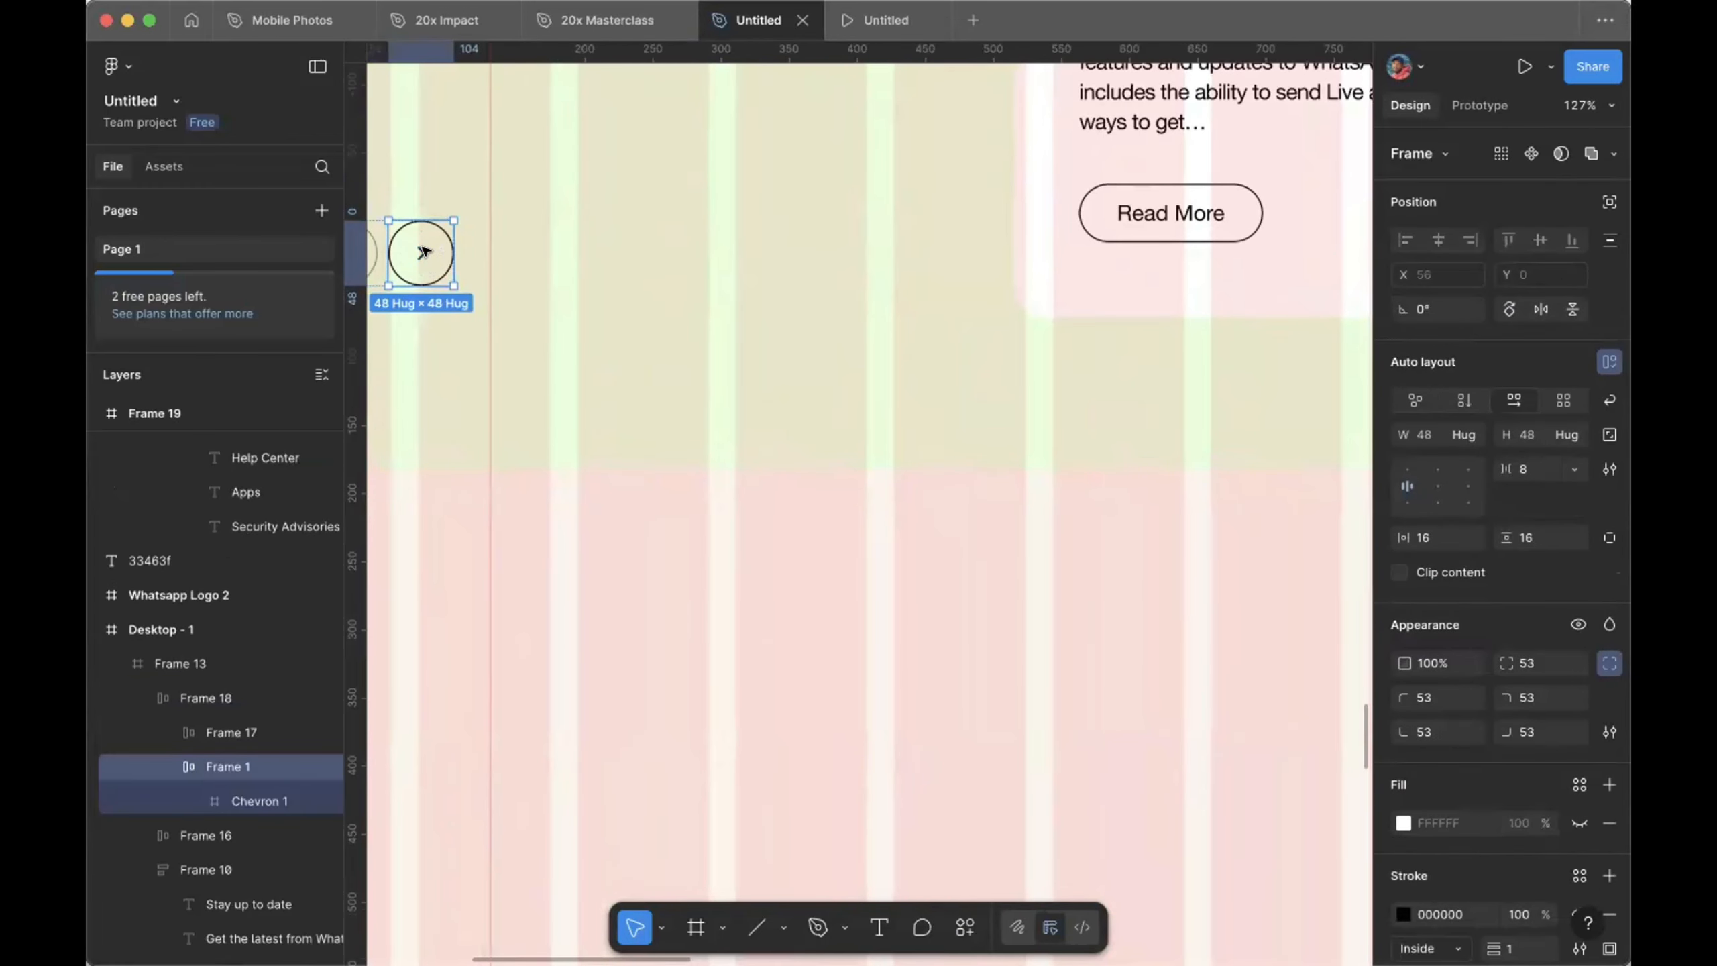
{"action": "scroll", "coordinate": [422, 252], "scroll_direction": "down", "scroll_amount": 5}
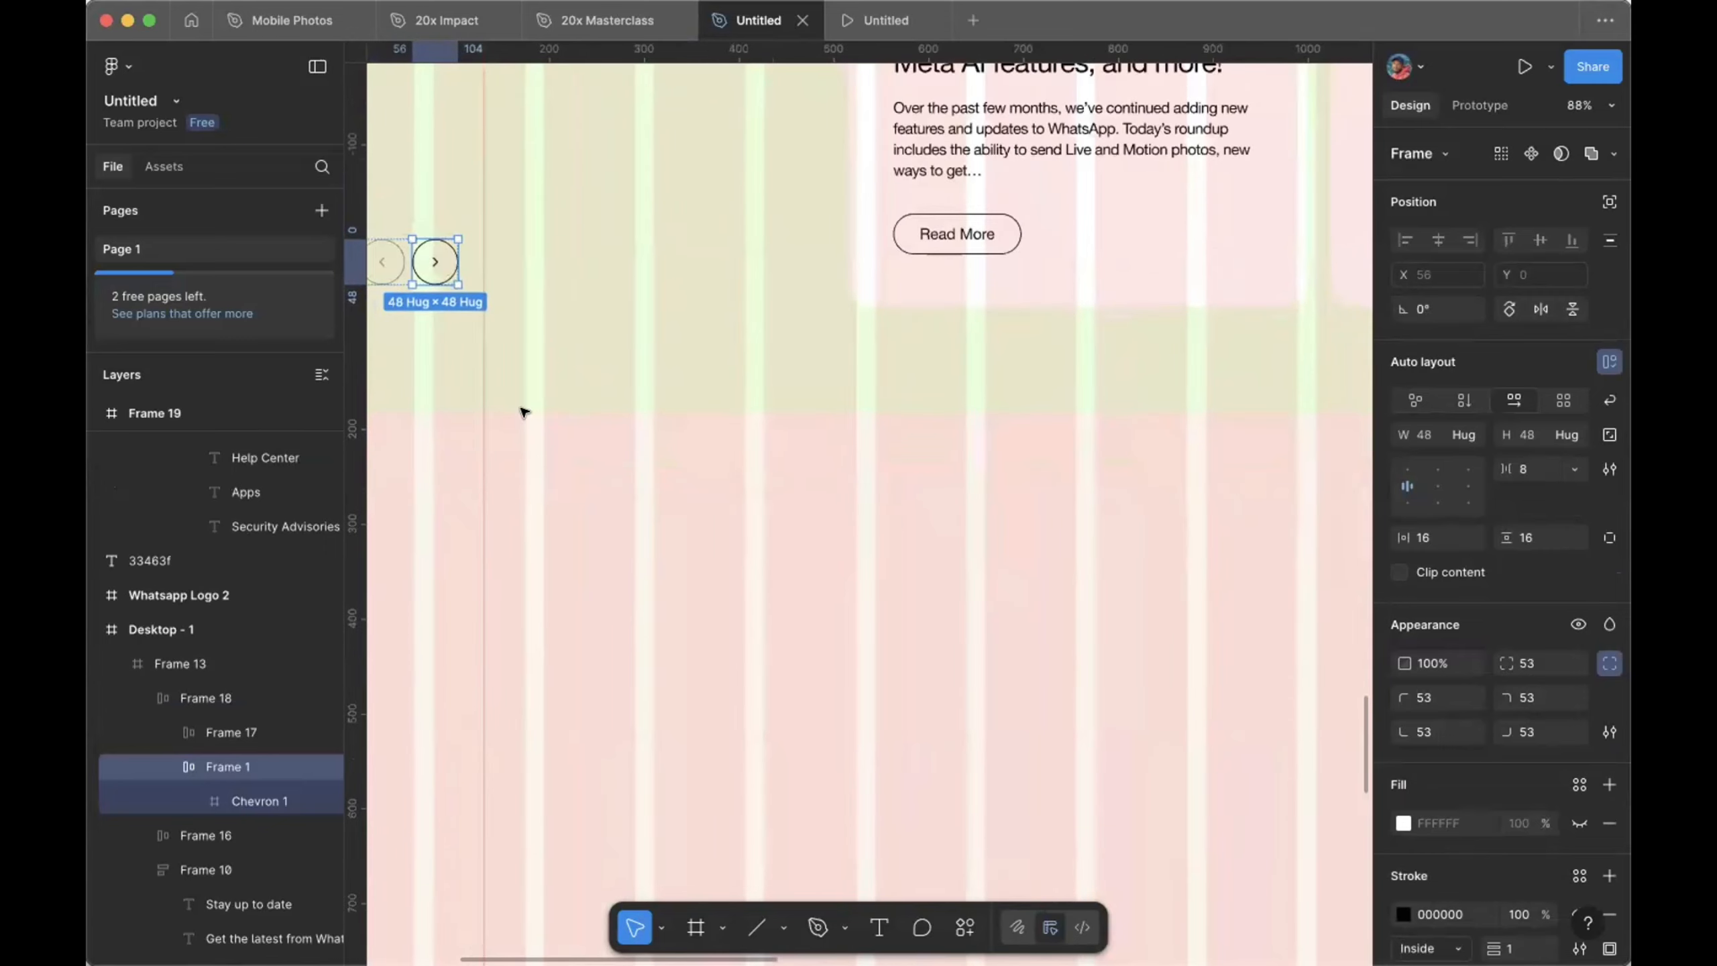
{"action": "scroll", "coordinate": [520, 411], "scroll_direction": "down", "scroll_amount": 10}
{"action": "scroll", "coordinate": [521, 411], "scroll_direction": "right", "scroll_amount": 5}
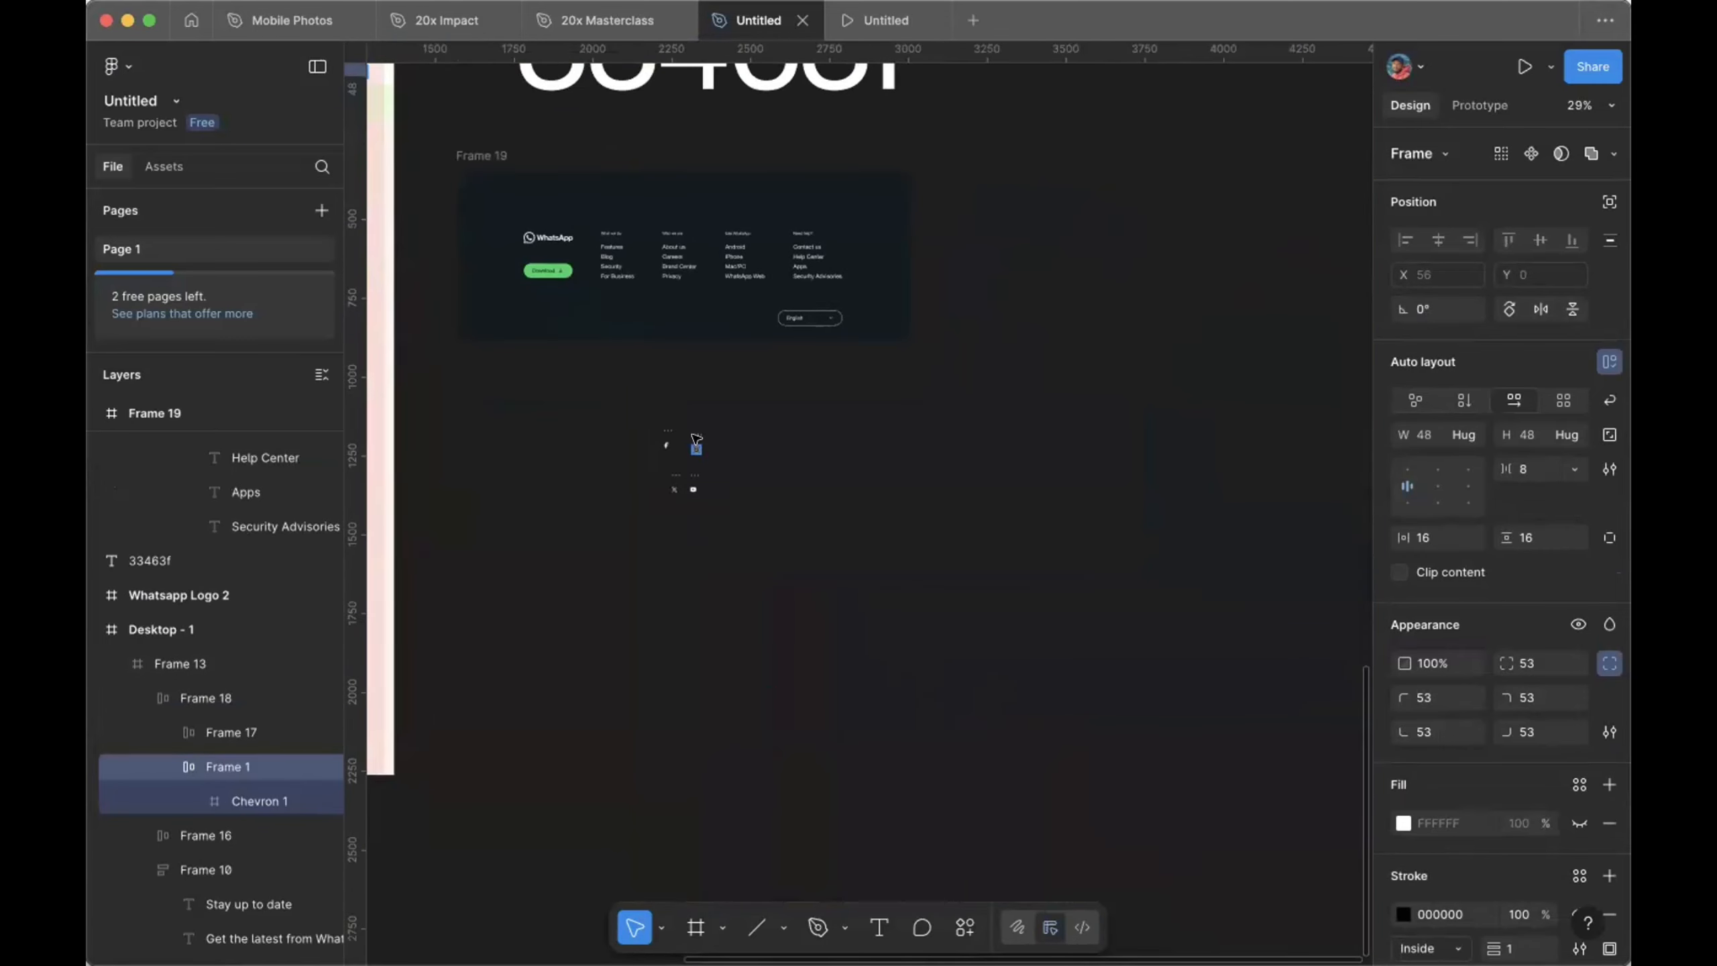
{"action": "scroll", "coordinate": [695, 443], "scroll_direction": "up", "scroll_amount": 5}
{"action": "scroll", "coordinate": [693, 406], "scroll_direction": "up", "scroll_amount": 8}
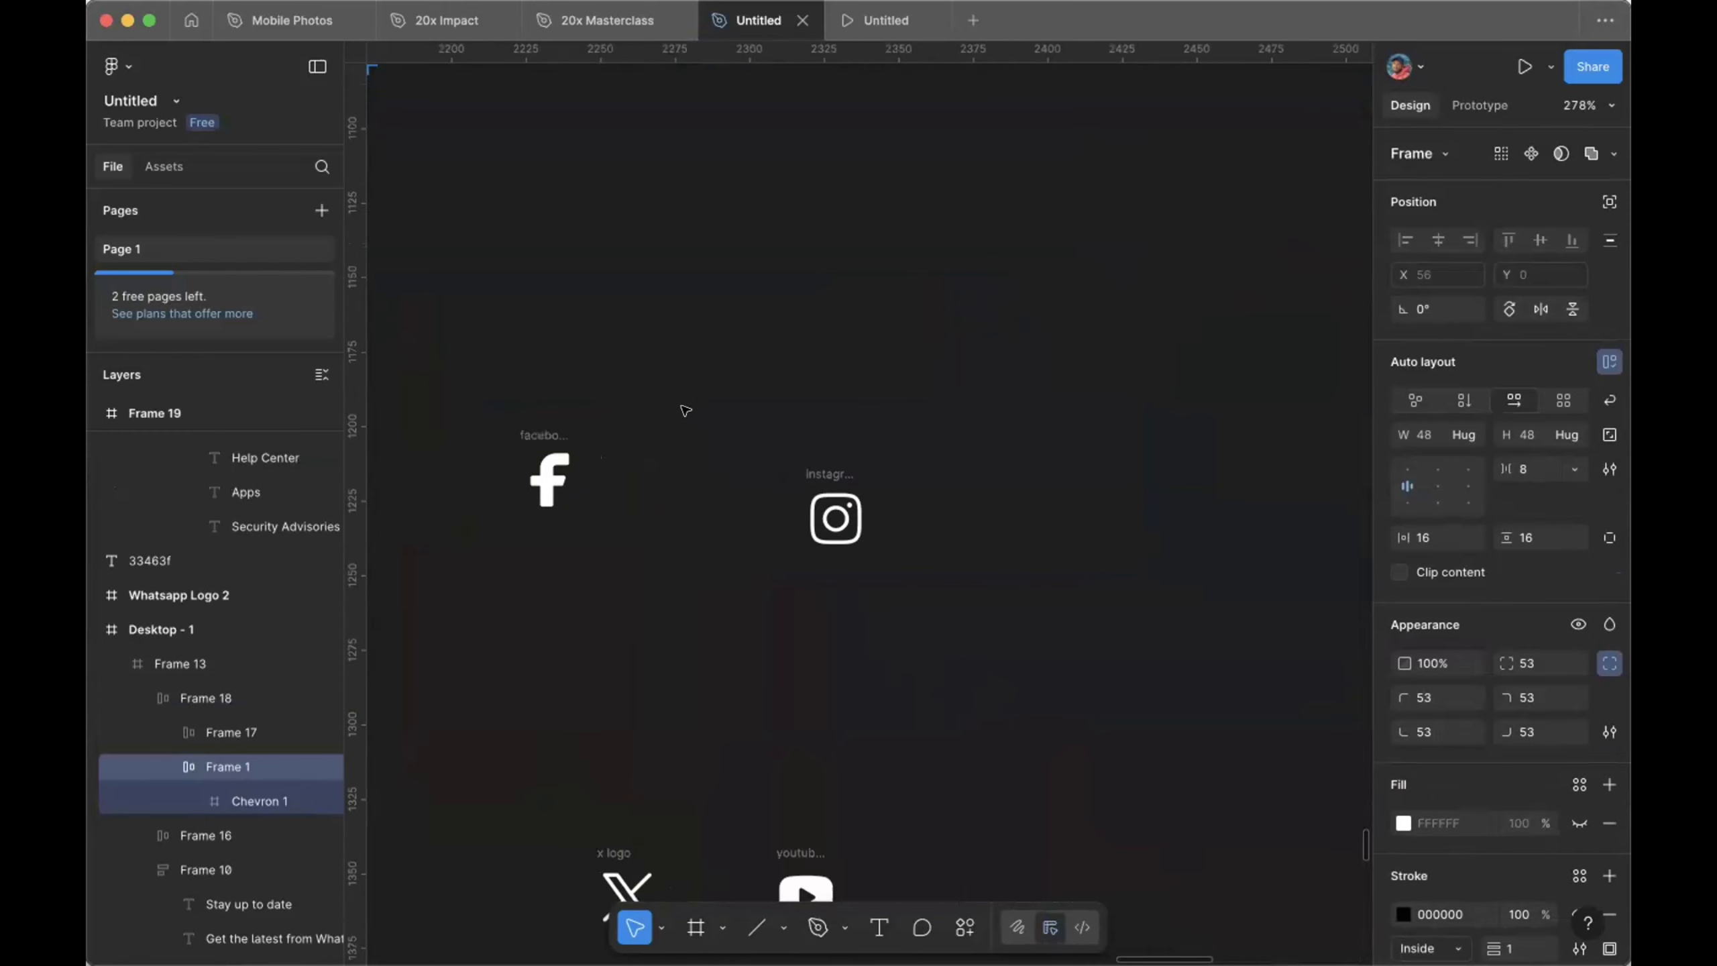
{"action": "left_click", "coordinate": [586, 338]}
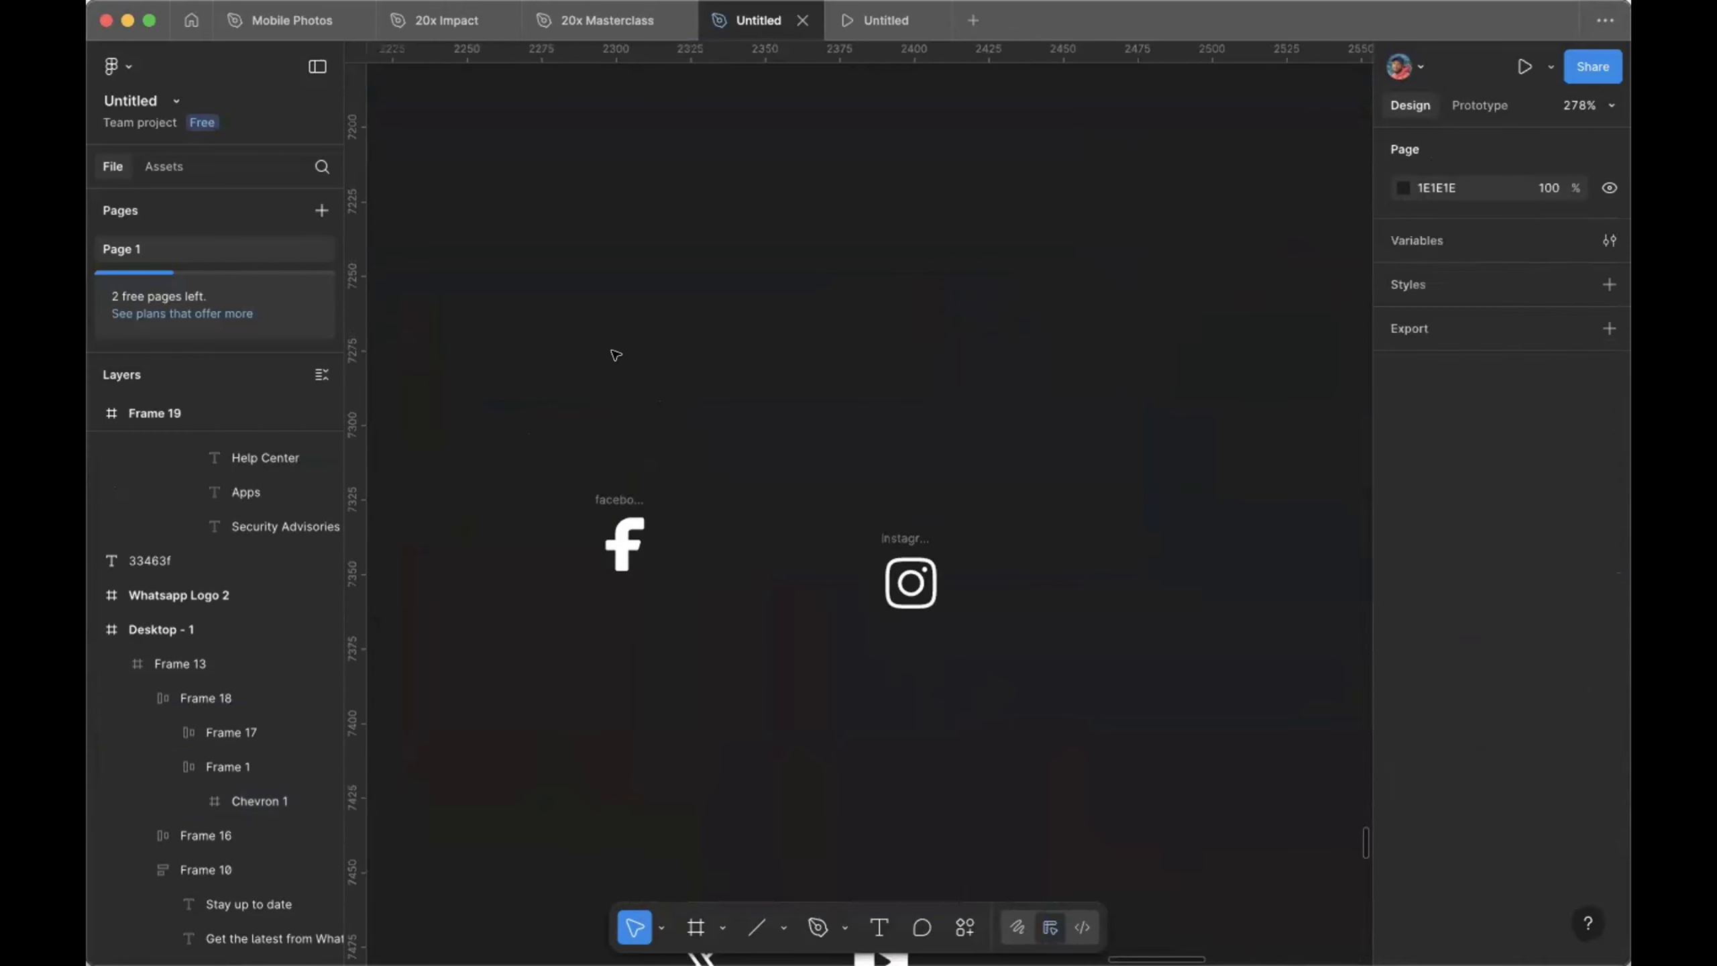
{"action": "key", "text": "ctrl+v"}
{"action": "left_click_drag", "start_coordinate": [825, 420], "coordinate": [608, 319]}
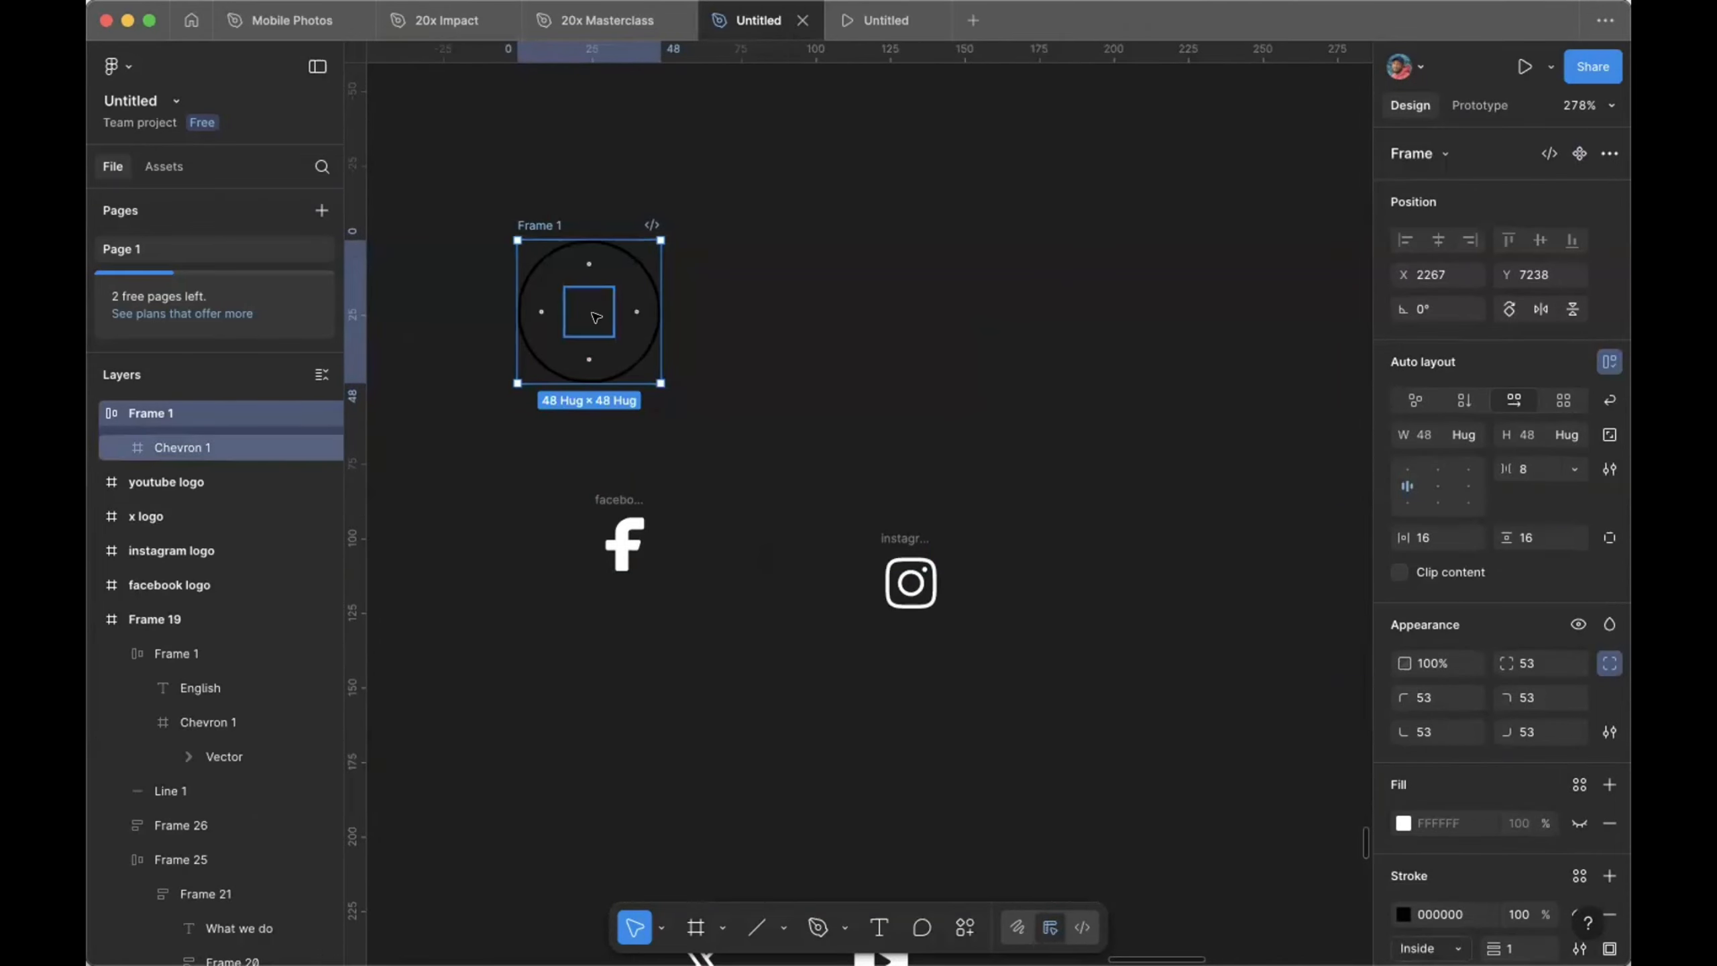
Step: Set the pasted round button's horizontal and vertical padding to 12
{"action": "left_click", "coordinate": [1429, 539]}
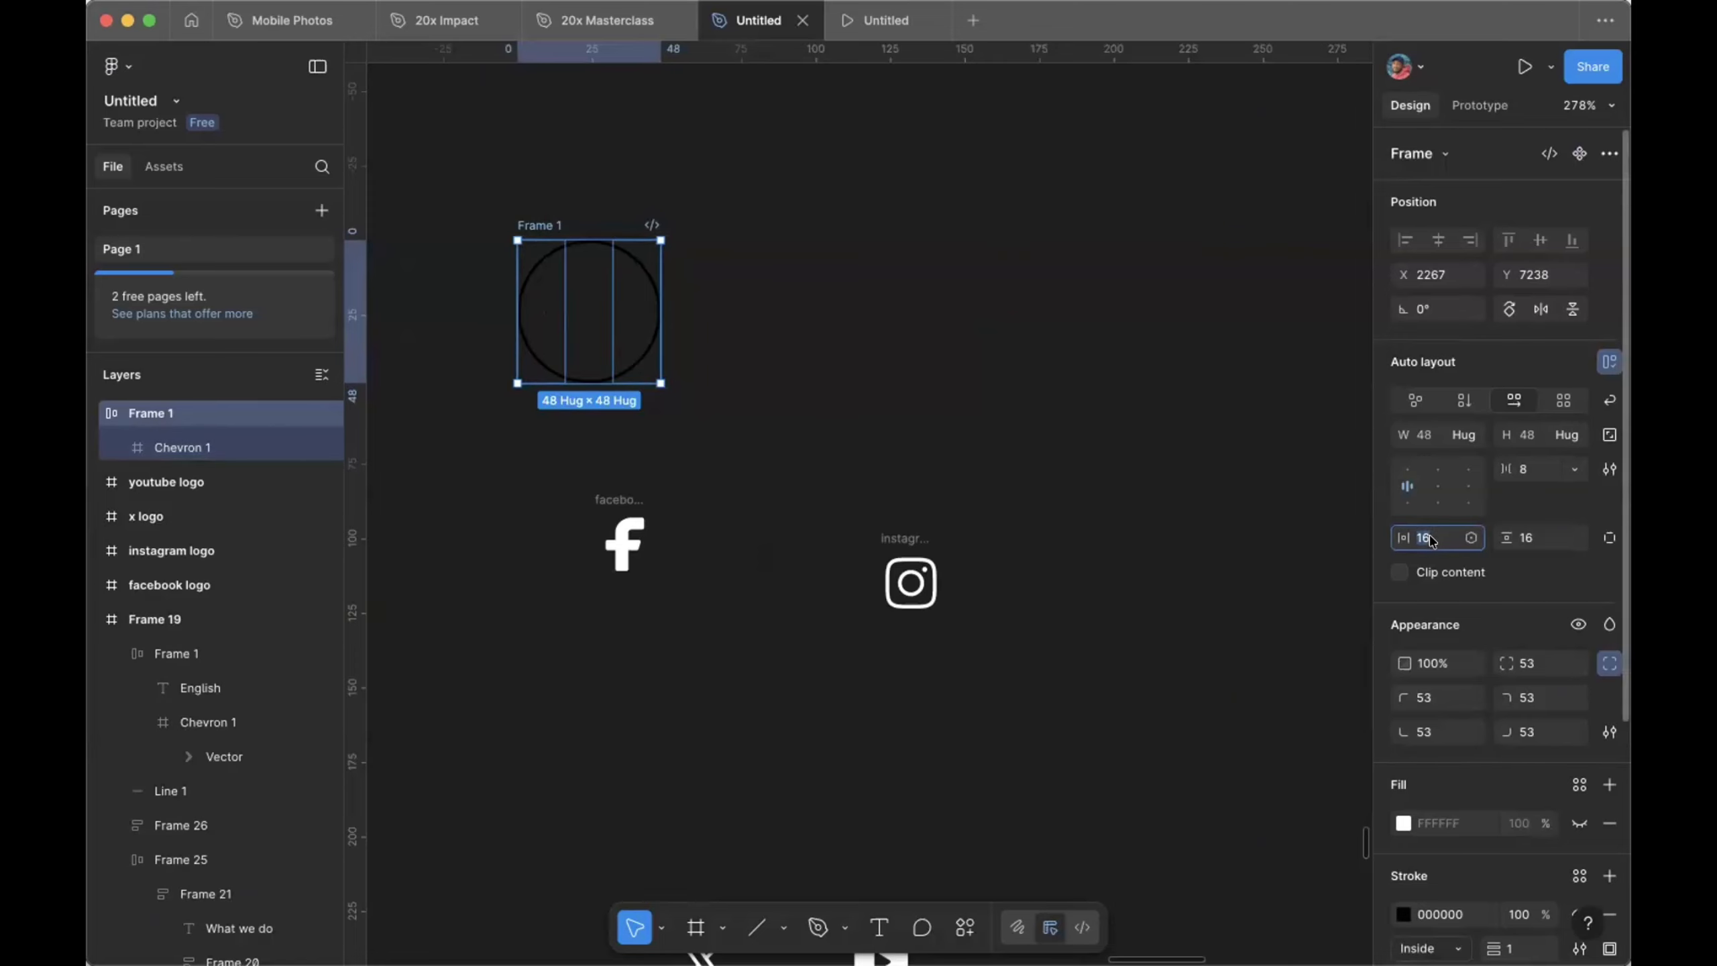
{"action": "type", "text": "12"}
{"action": "left_click", "coordinate": [1543, 545]}
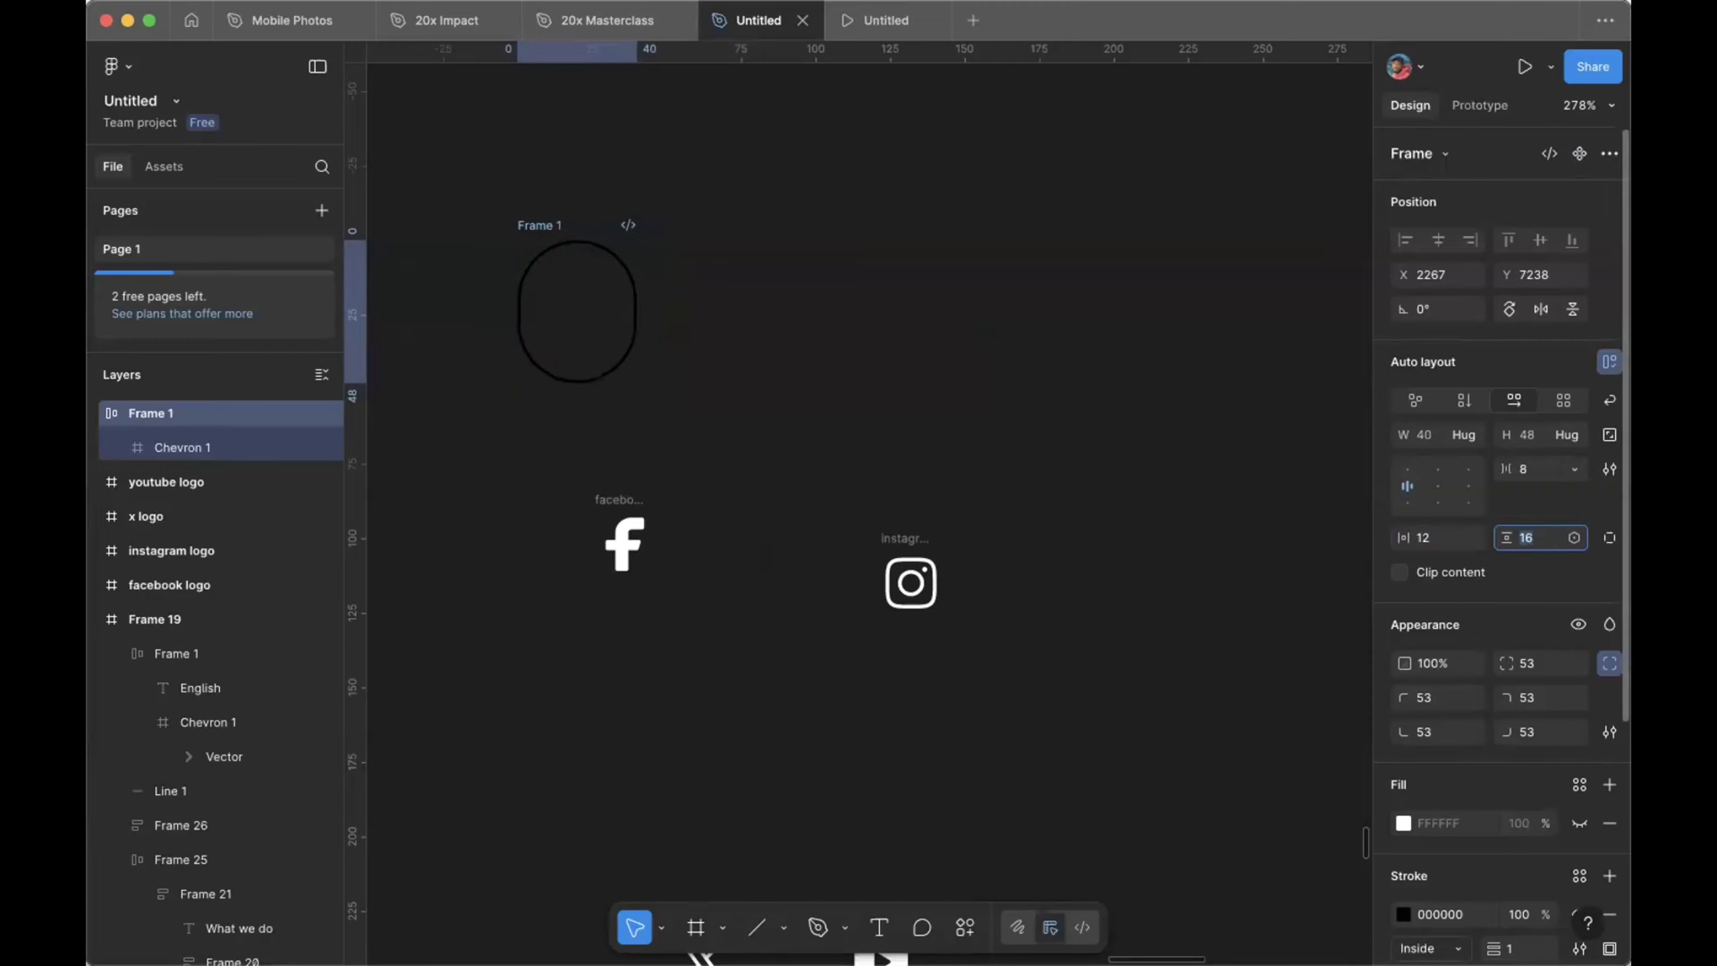
{"action": "type", "text": "12"}
{"action": "key", "text": "Return"}
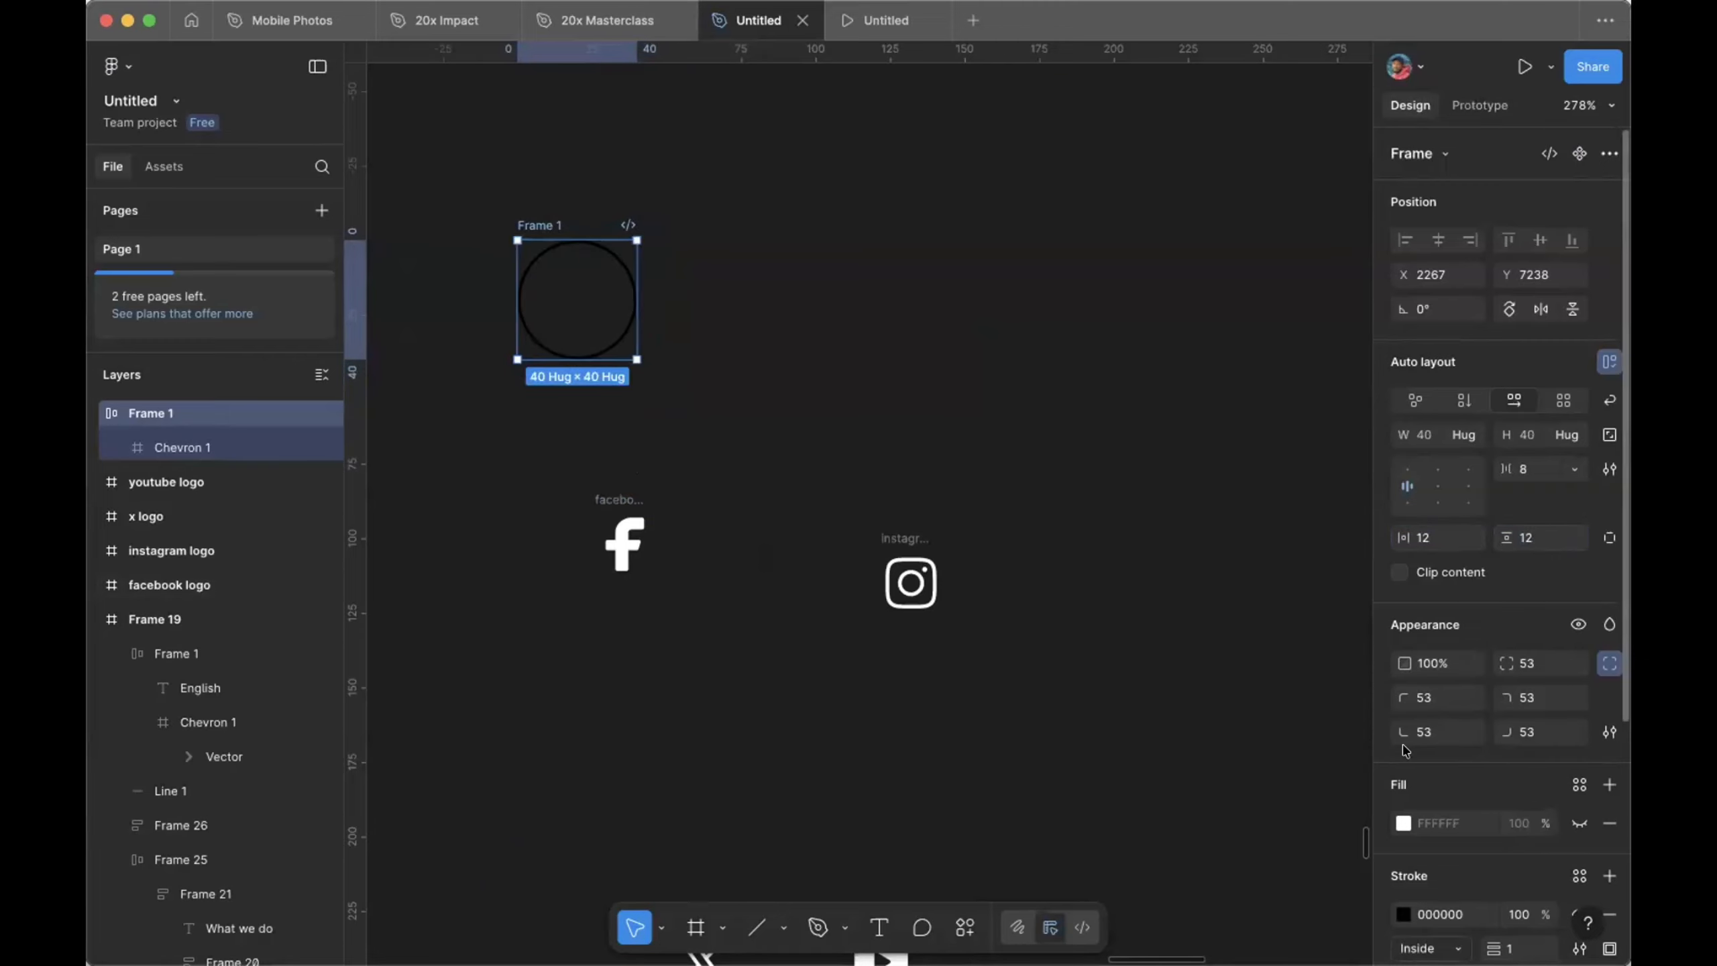
Step: Set the round button's stroke to FFFFFF and its chevron color to EDF2F9, and deselect it
{"action": "scroll", "coordinate": [1401, 785], "scroll_direction": "down", "scroll_amount": 4}
{"action": "left_click", "coordinate": [1401, 784]}
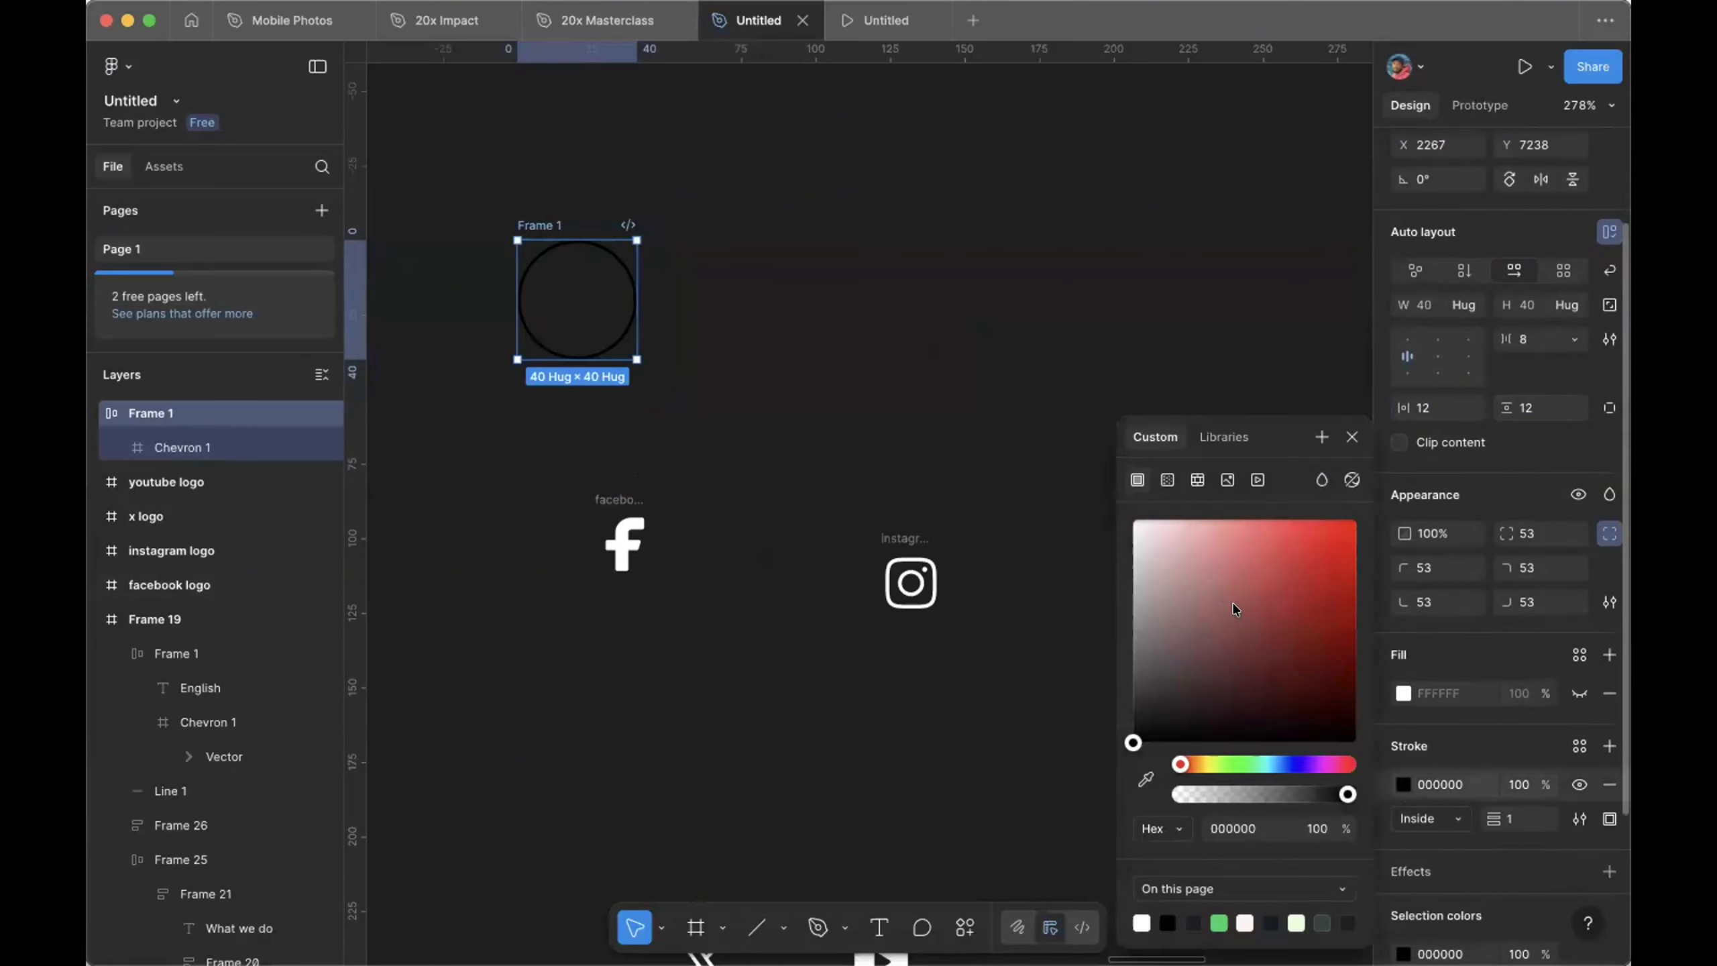
{"action": "left_click_drag", "start_coordinate": [1226, 605], "coordinate": [871, 247]}
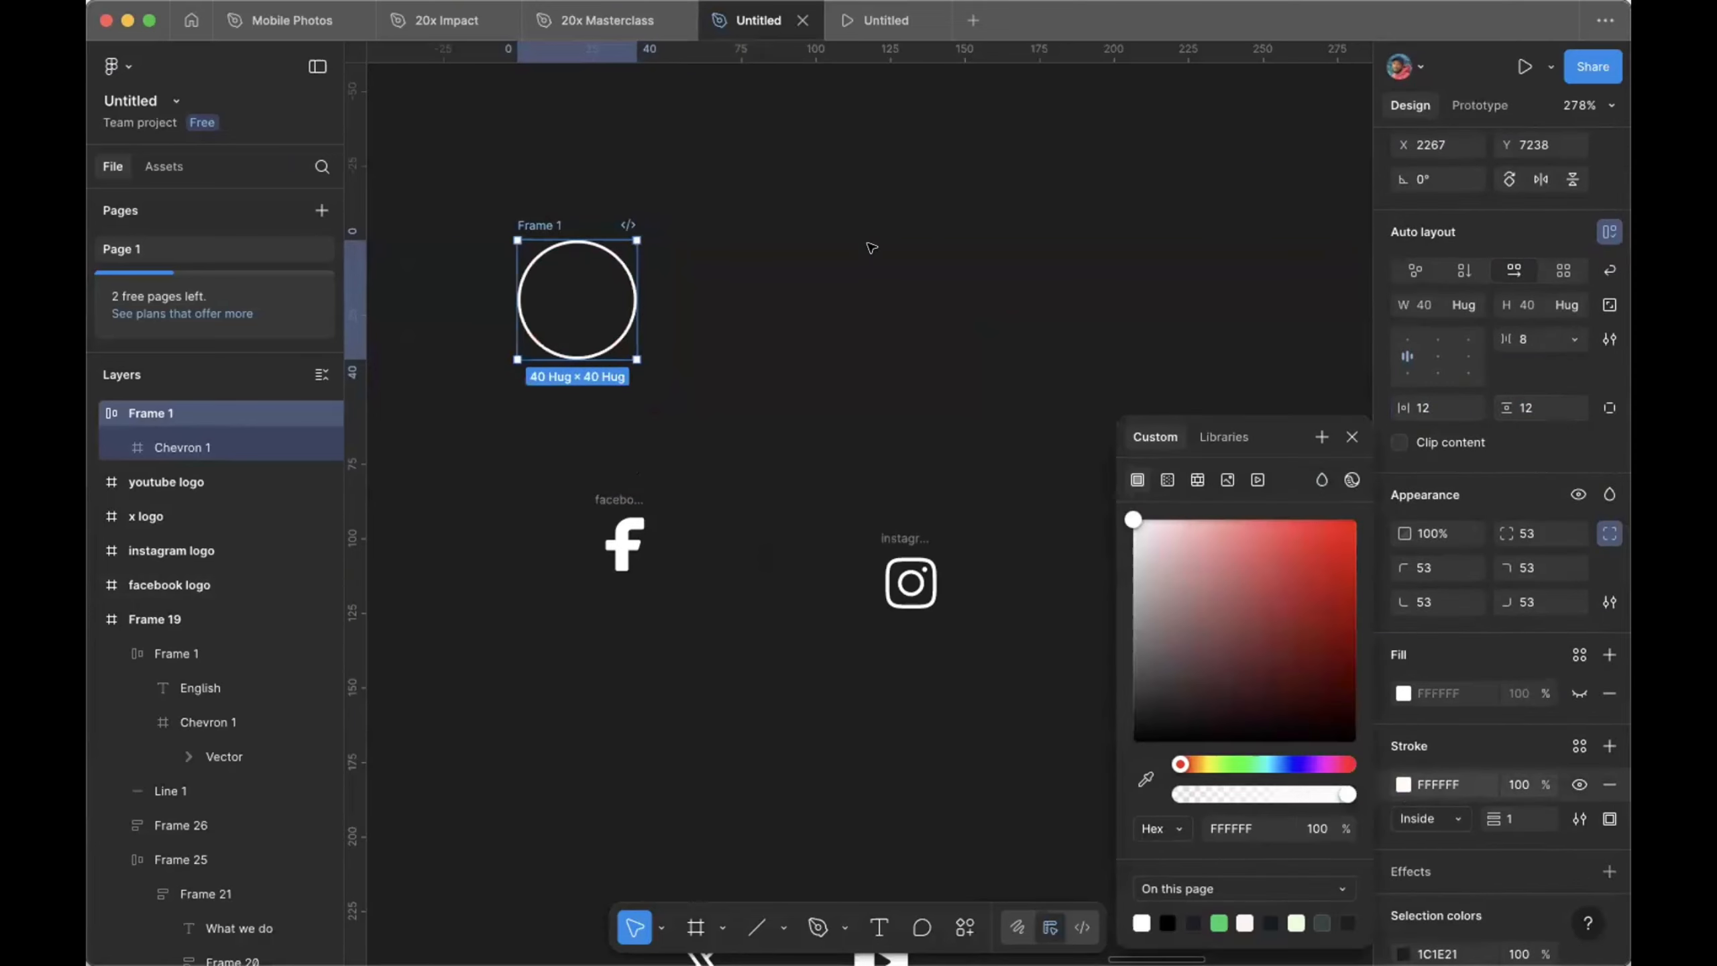
{"action": "left_click", "coordinate": [749, 341]}
{"action": "left_click", "coordinate": [576, 298]}
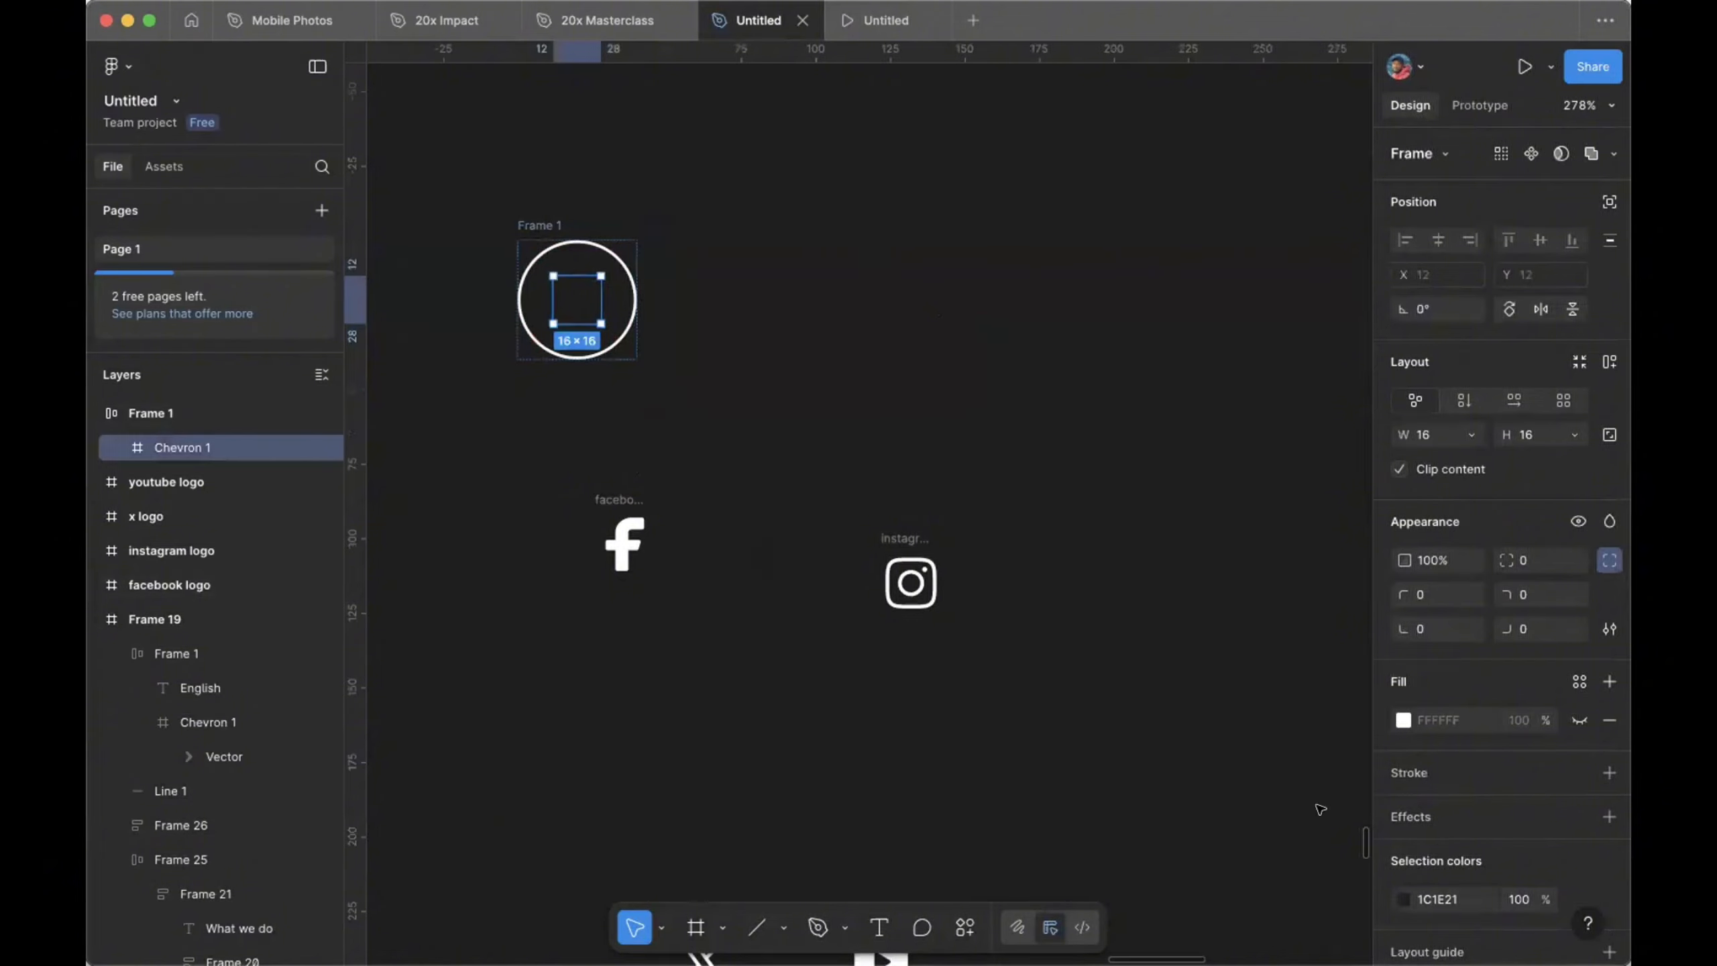
{"action": "left_click", "coordinate": [1403, 898]}
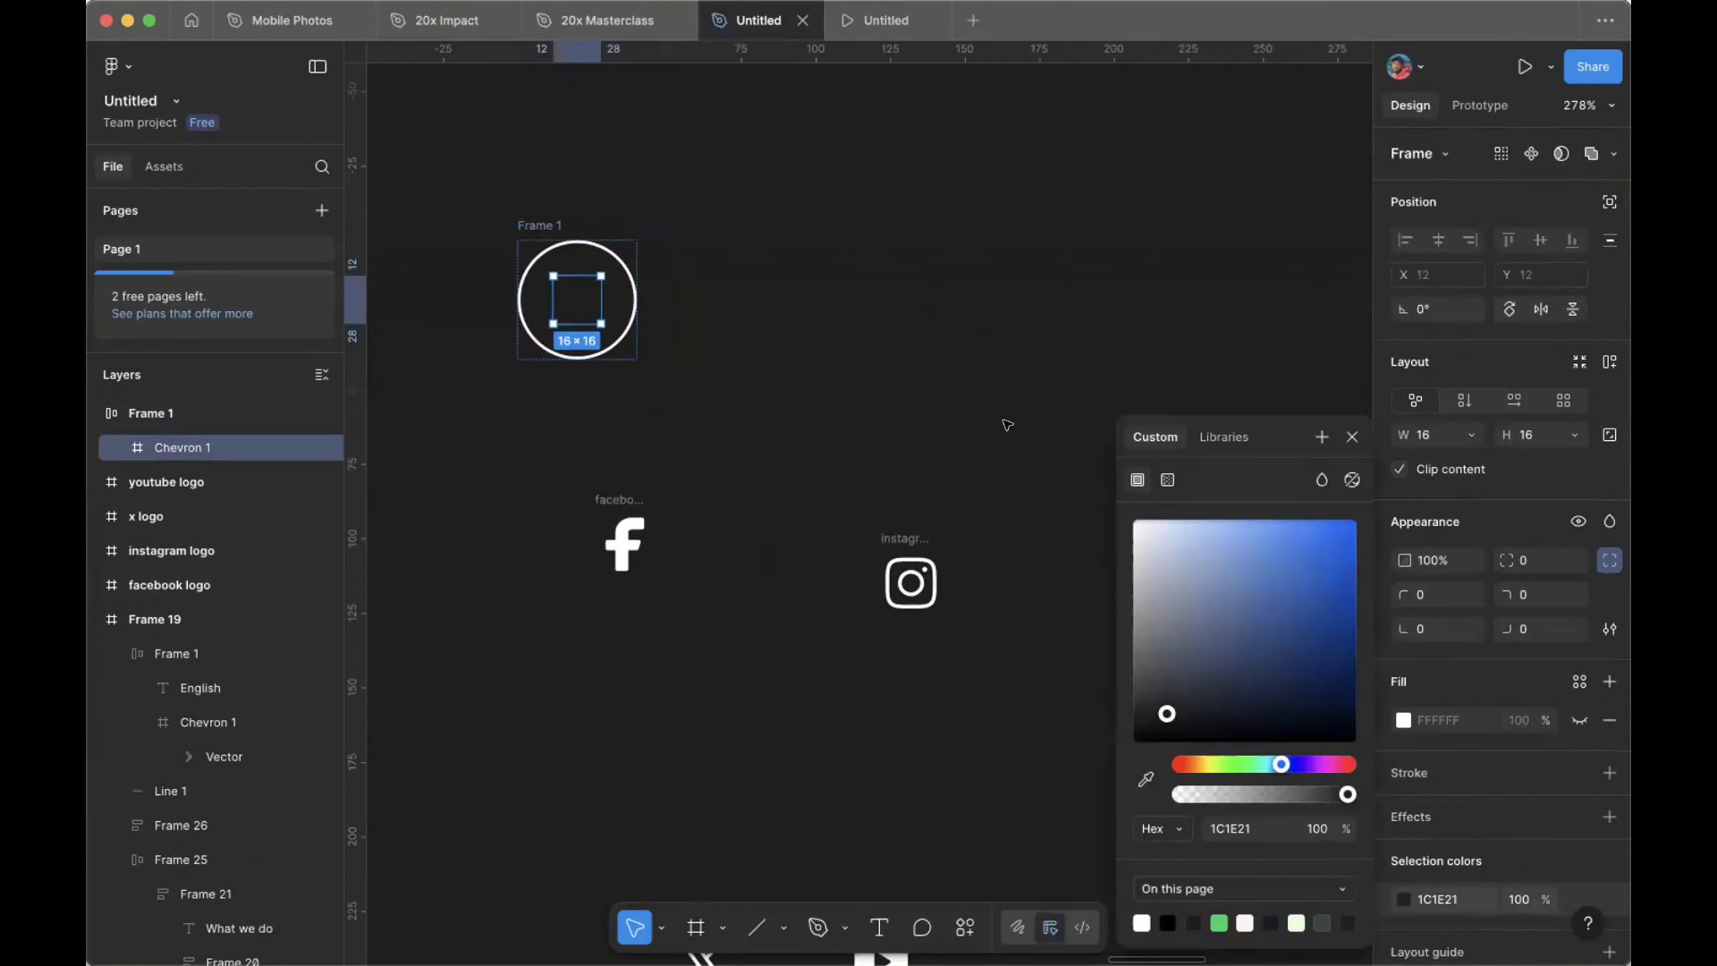
{"action": "left_click", "coordinate": [1139, 524]}
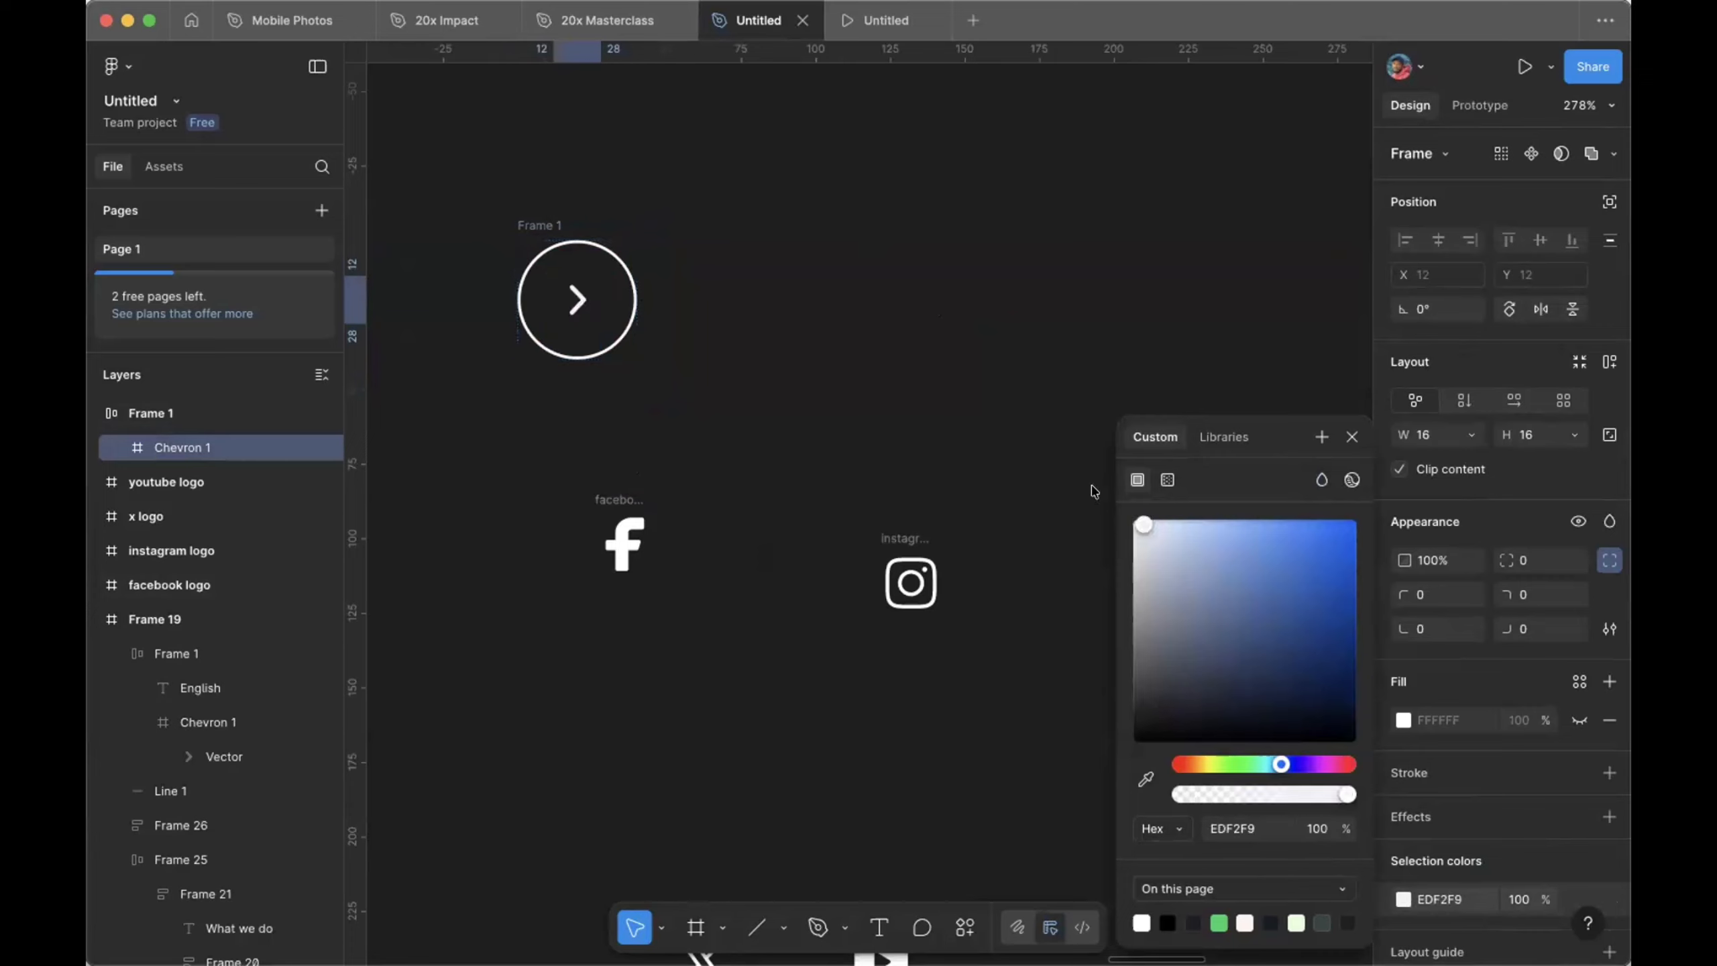
{"action": "left_click", "coordinate": [886, 358]}
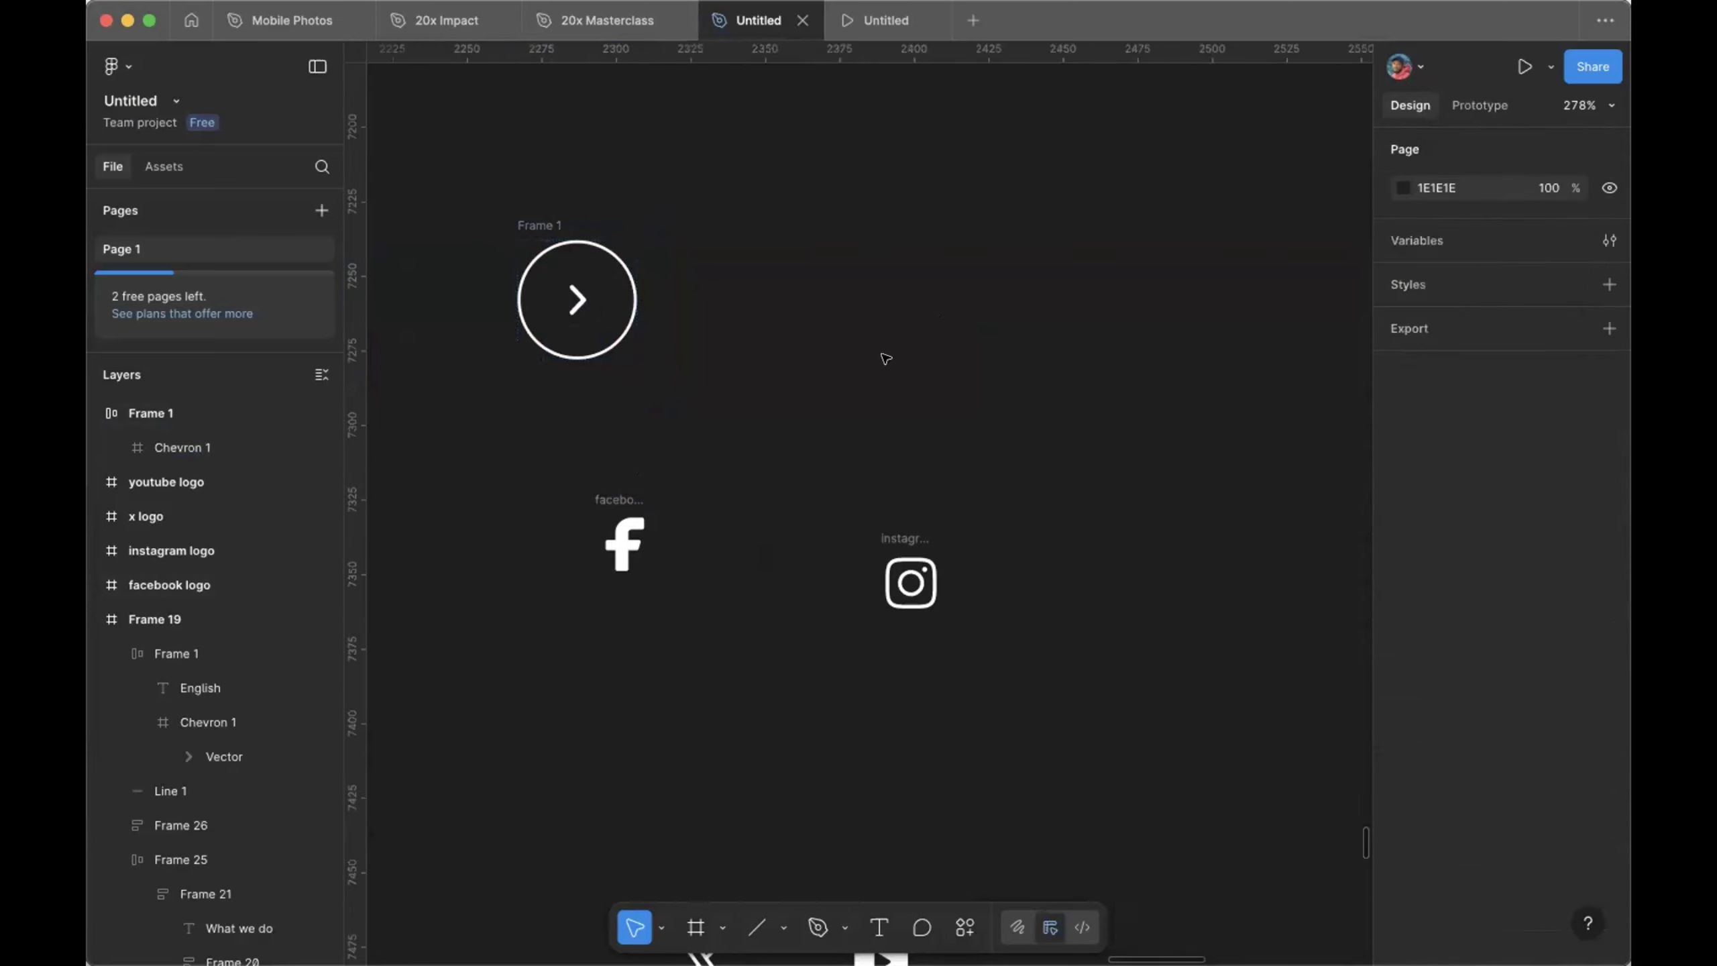
Step: Move the Facebook logo into the round button and delete the chevron beside it
{"action": "left_click", "coordinate": [608, 497]}
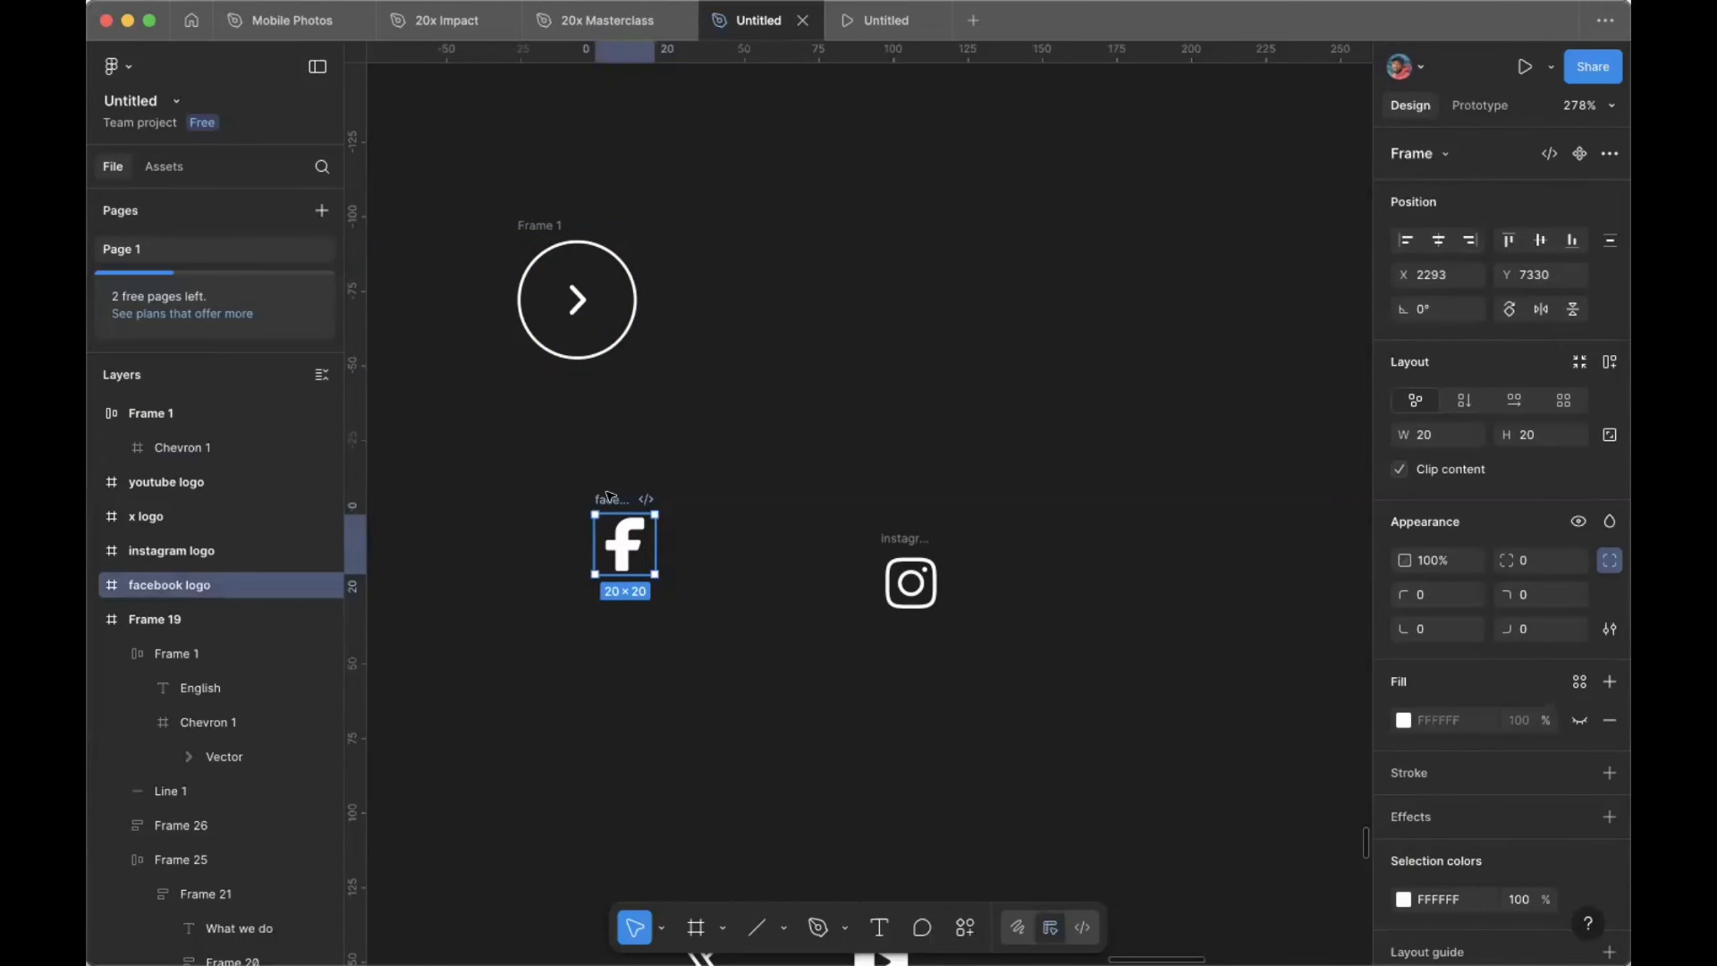
{"action": "left_click_drag", "start_coordinate": [608, 497], "coordinate": [570, 292]}
{"action": "left_click", "coordinate": [651, 319]}
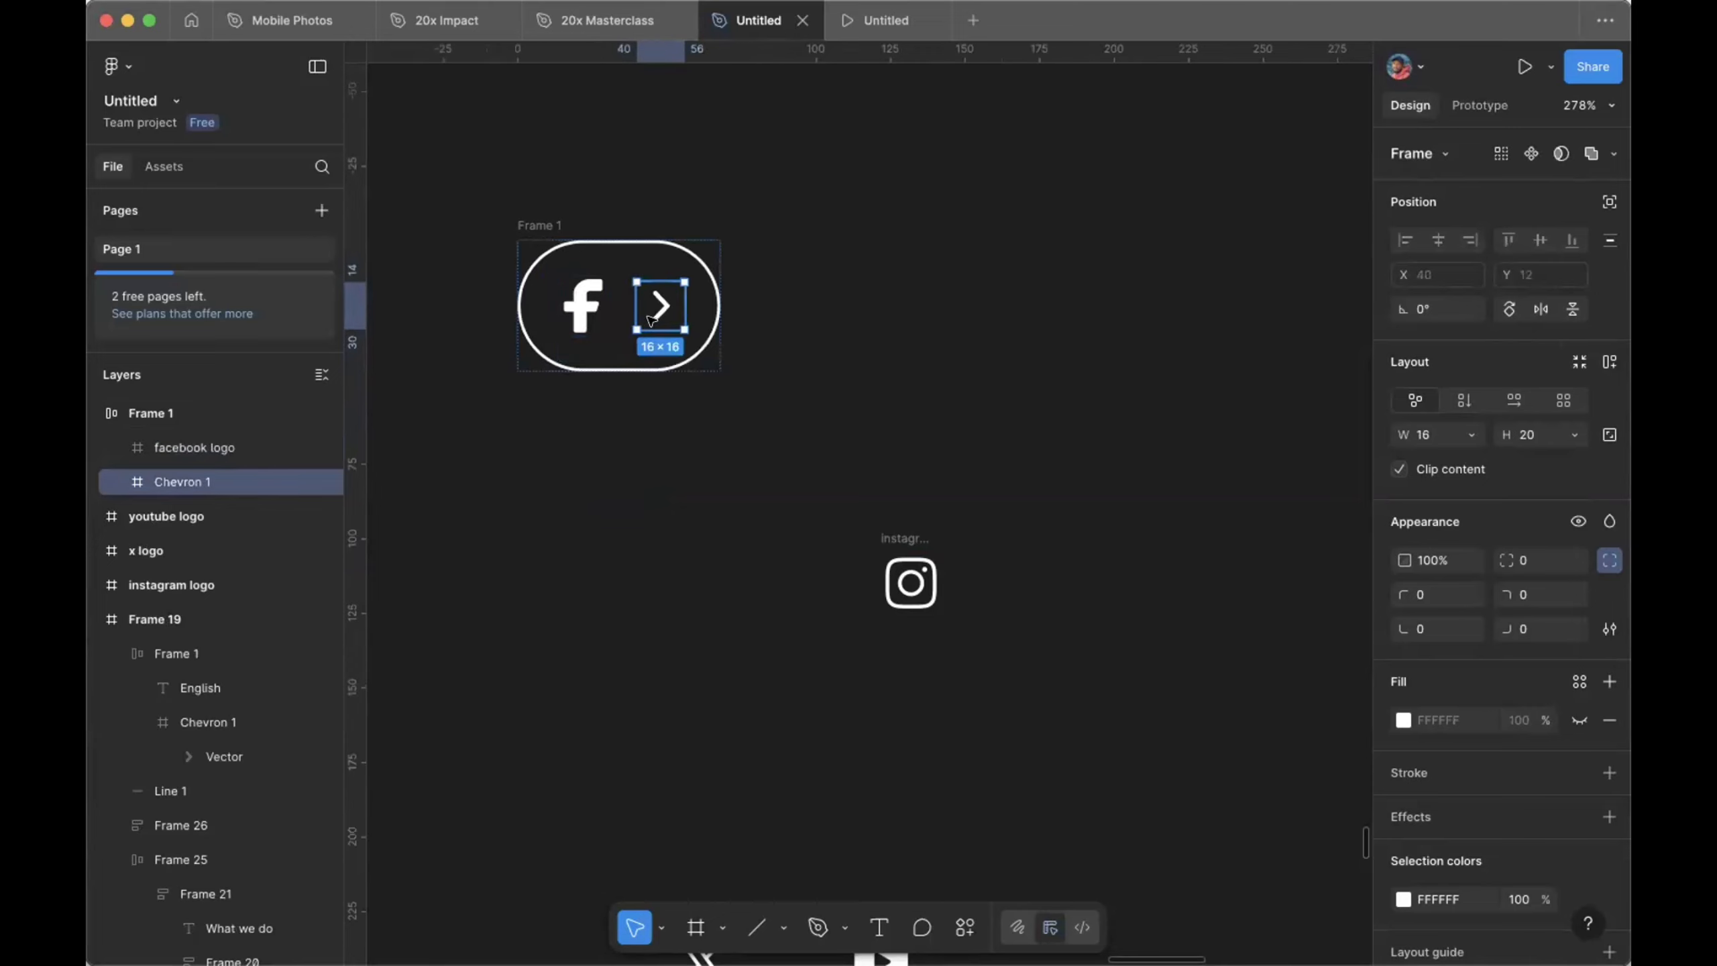
{"action": "key", "text": "Delete"}
{"action": "scroll", "coordinate": [646, 378], "scroll_direction": "down", "scroll_amount": 3}
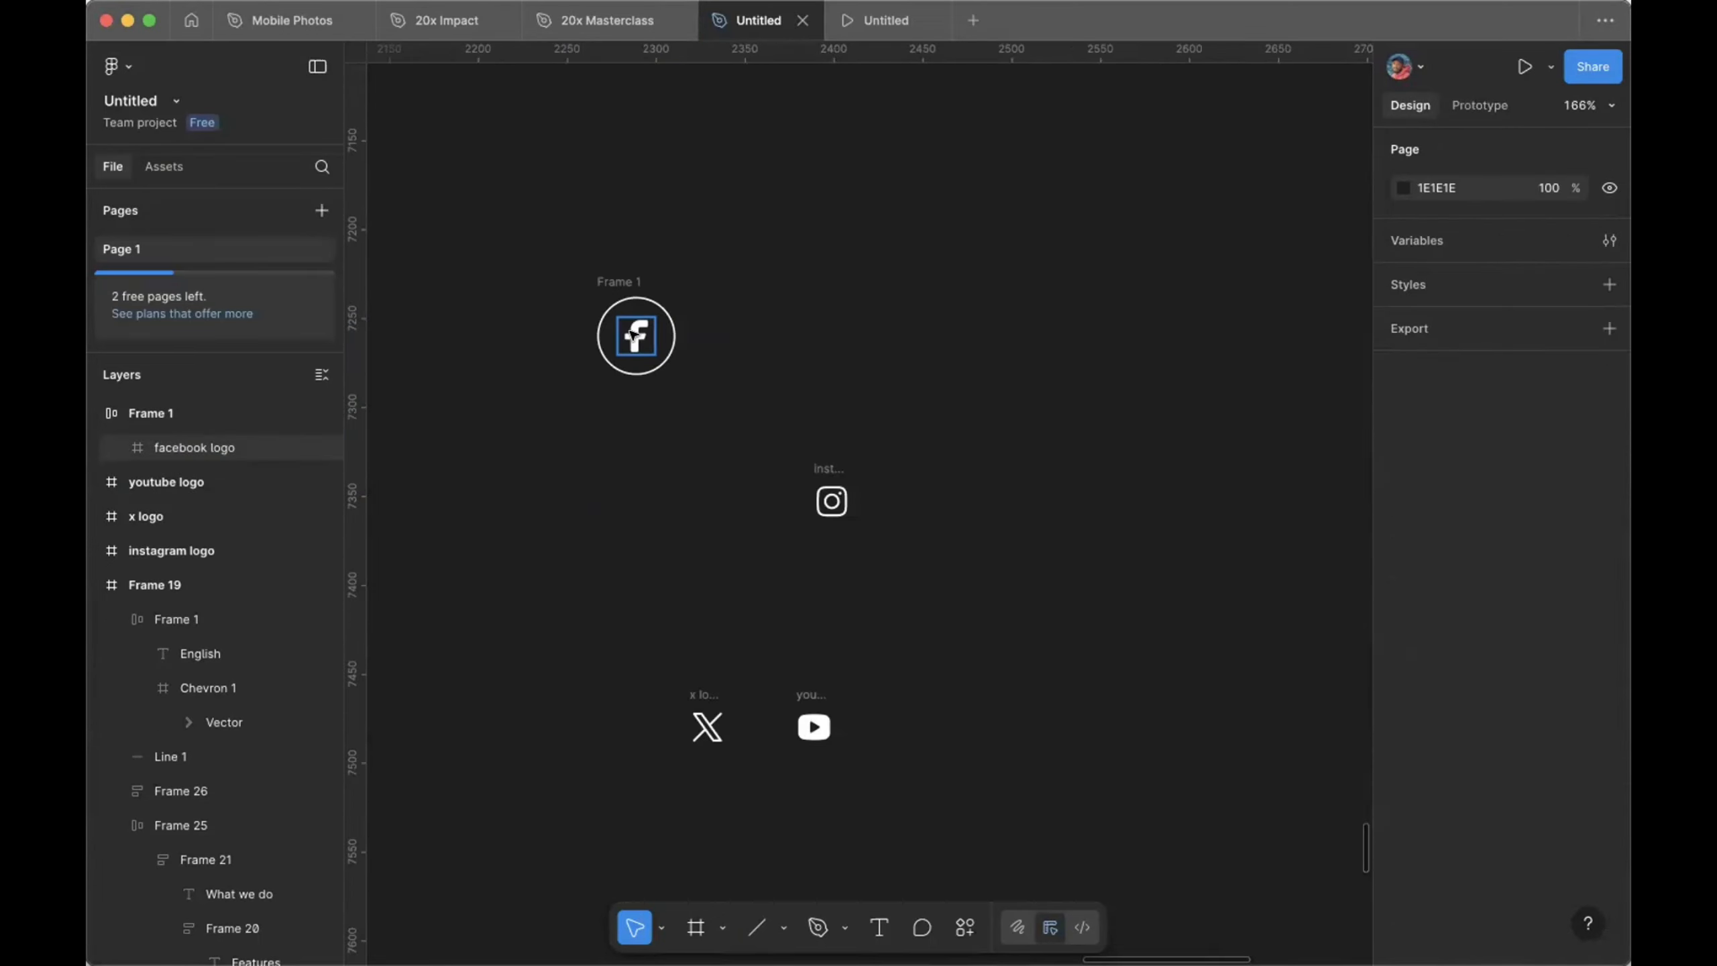
{"action": "scroll", "coordinate": [698, 506], "scroll_direction": "down", "scroll_amount": 1}
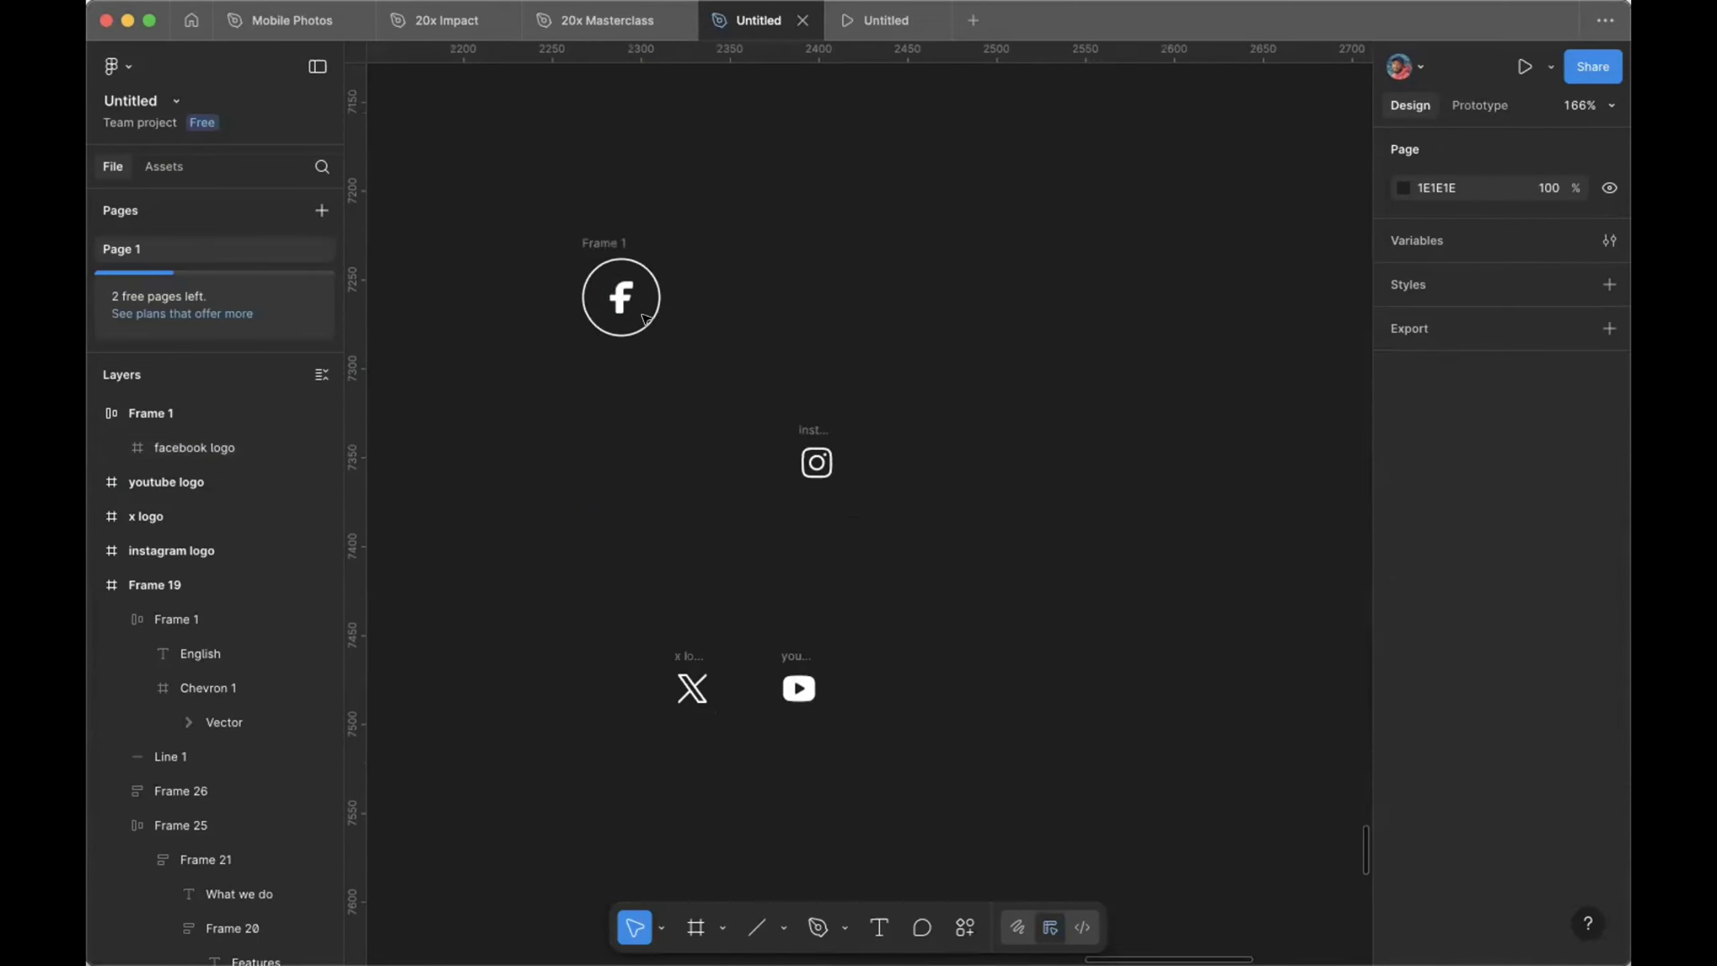
Step: Duplicate the round Facebook button three times to form a row of four evenly spaced buttons
{"action": "left_click", "coordinate": [614, 236]}
{"action": "left_click_drag", "start_coordinate": [614, 237], "coordinate": [749, 247]}
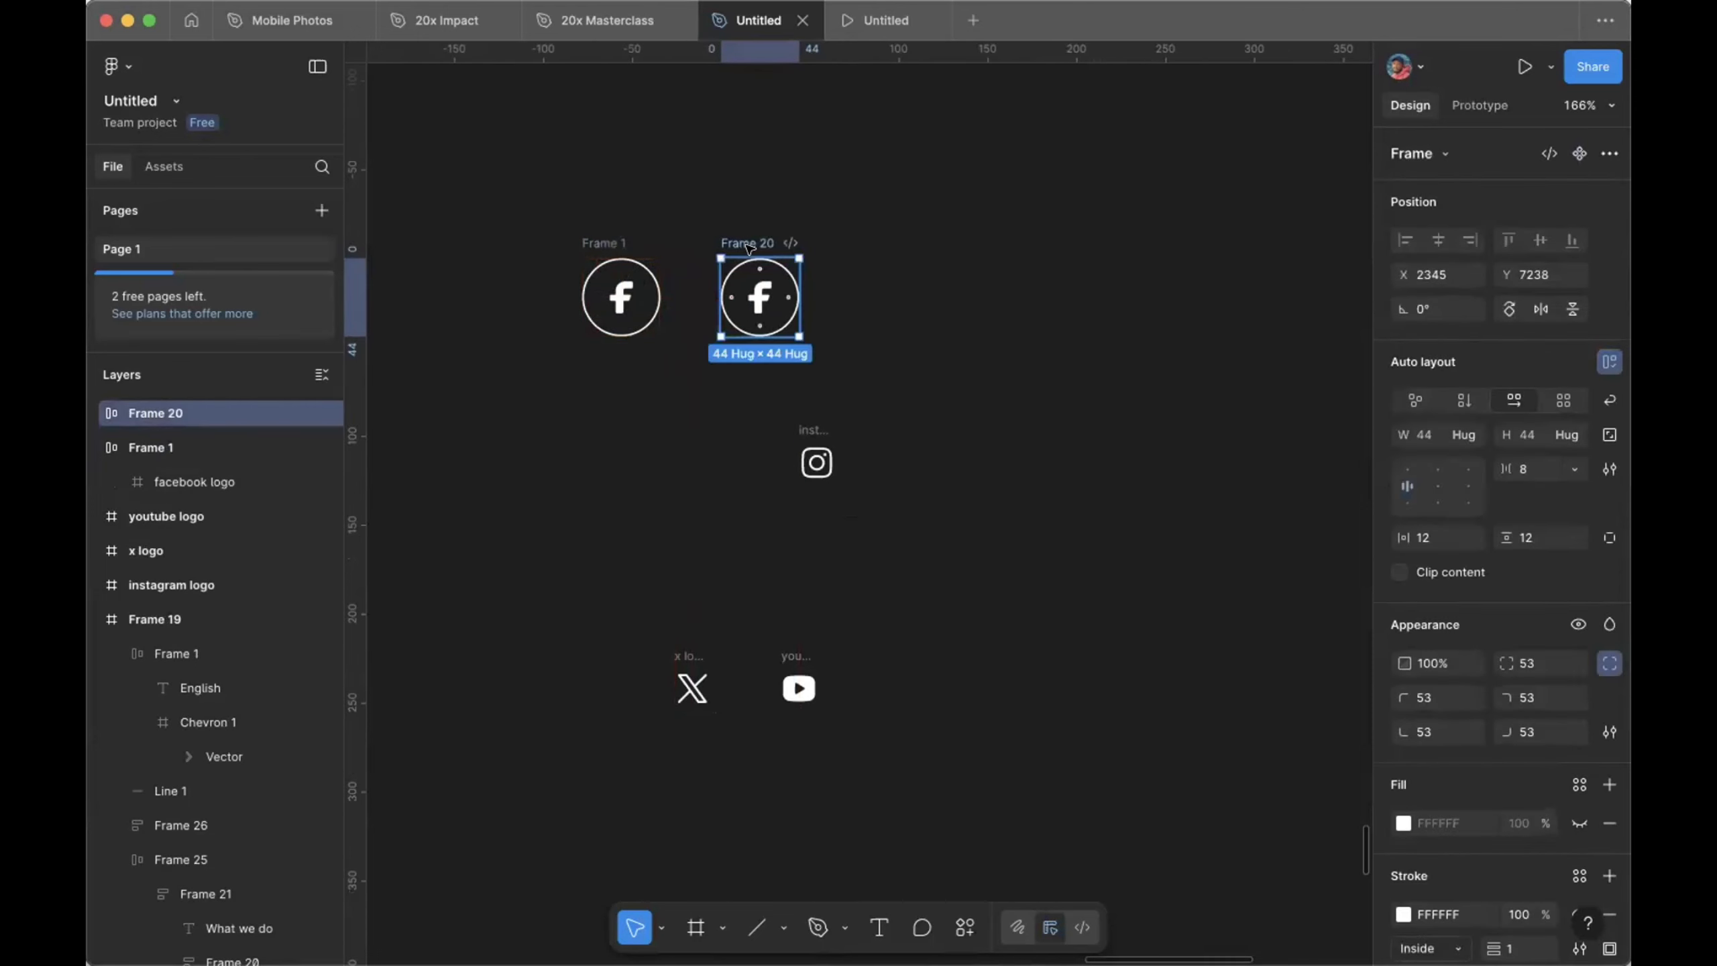
{"action": "key", "text": "super+d"}
{"action": "key", "text": "super+d"}
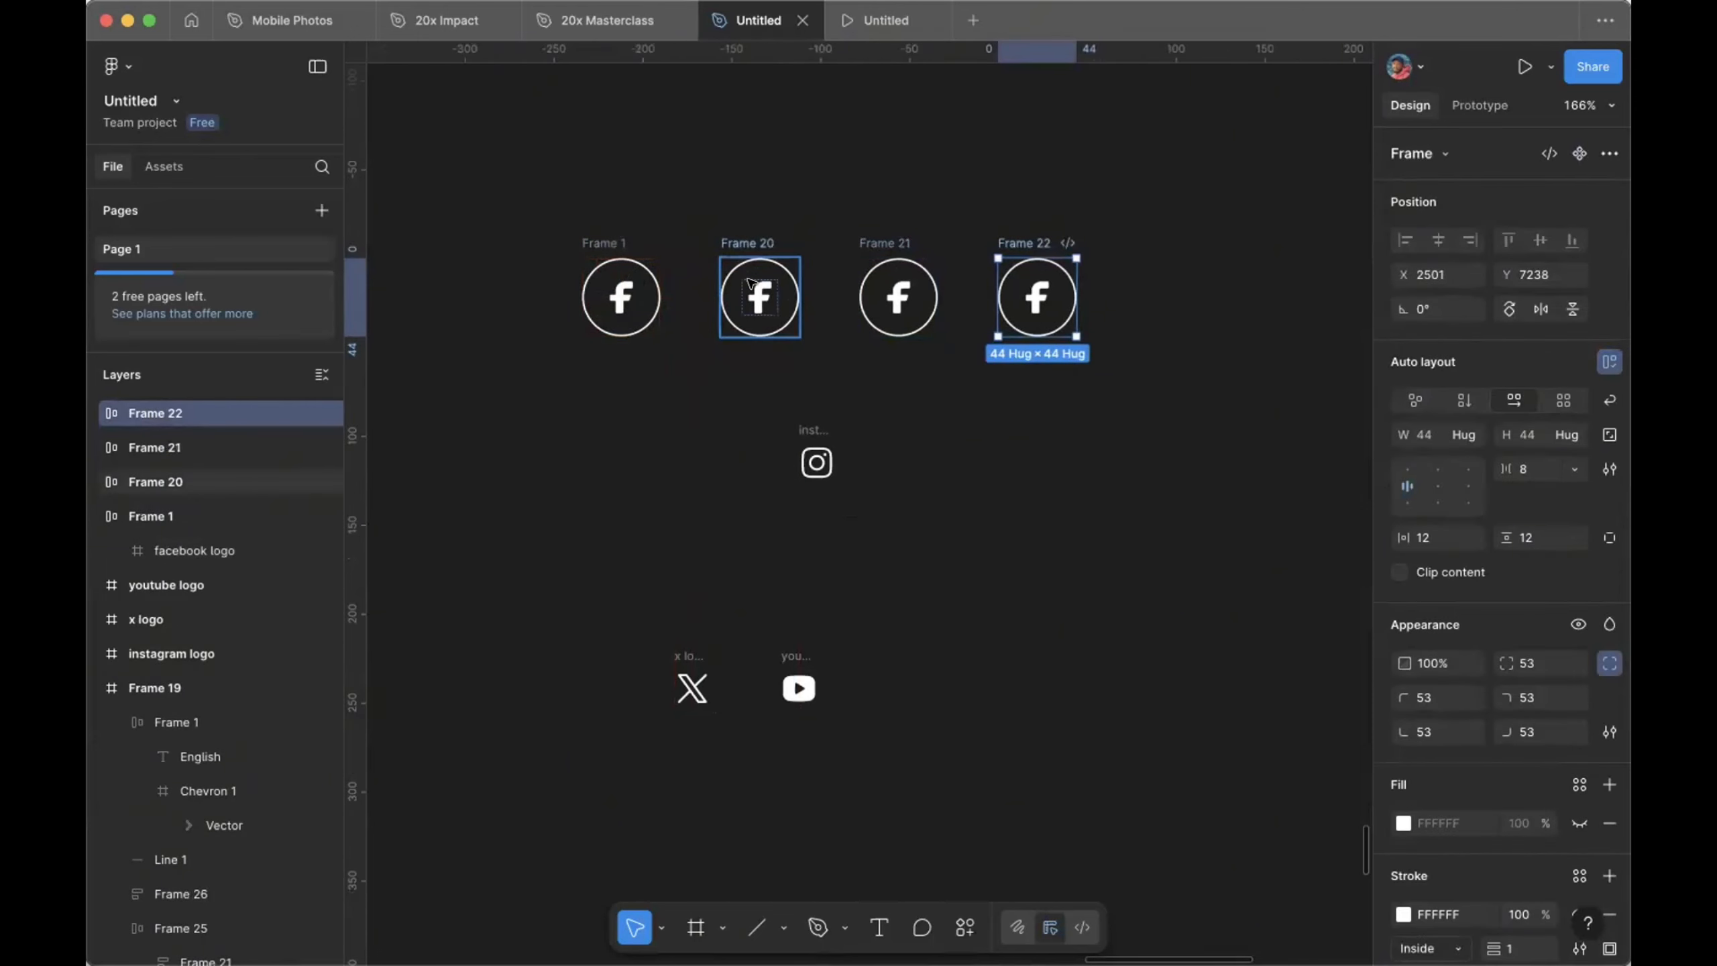
Step: Replace the Facebook logos in the three duplicated buttons with the Instagram, YouTube and X logos
{"action": "left_click", "coordinate": [810, 425]}
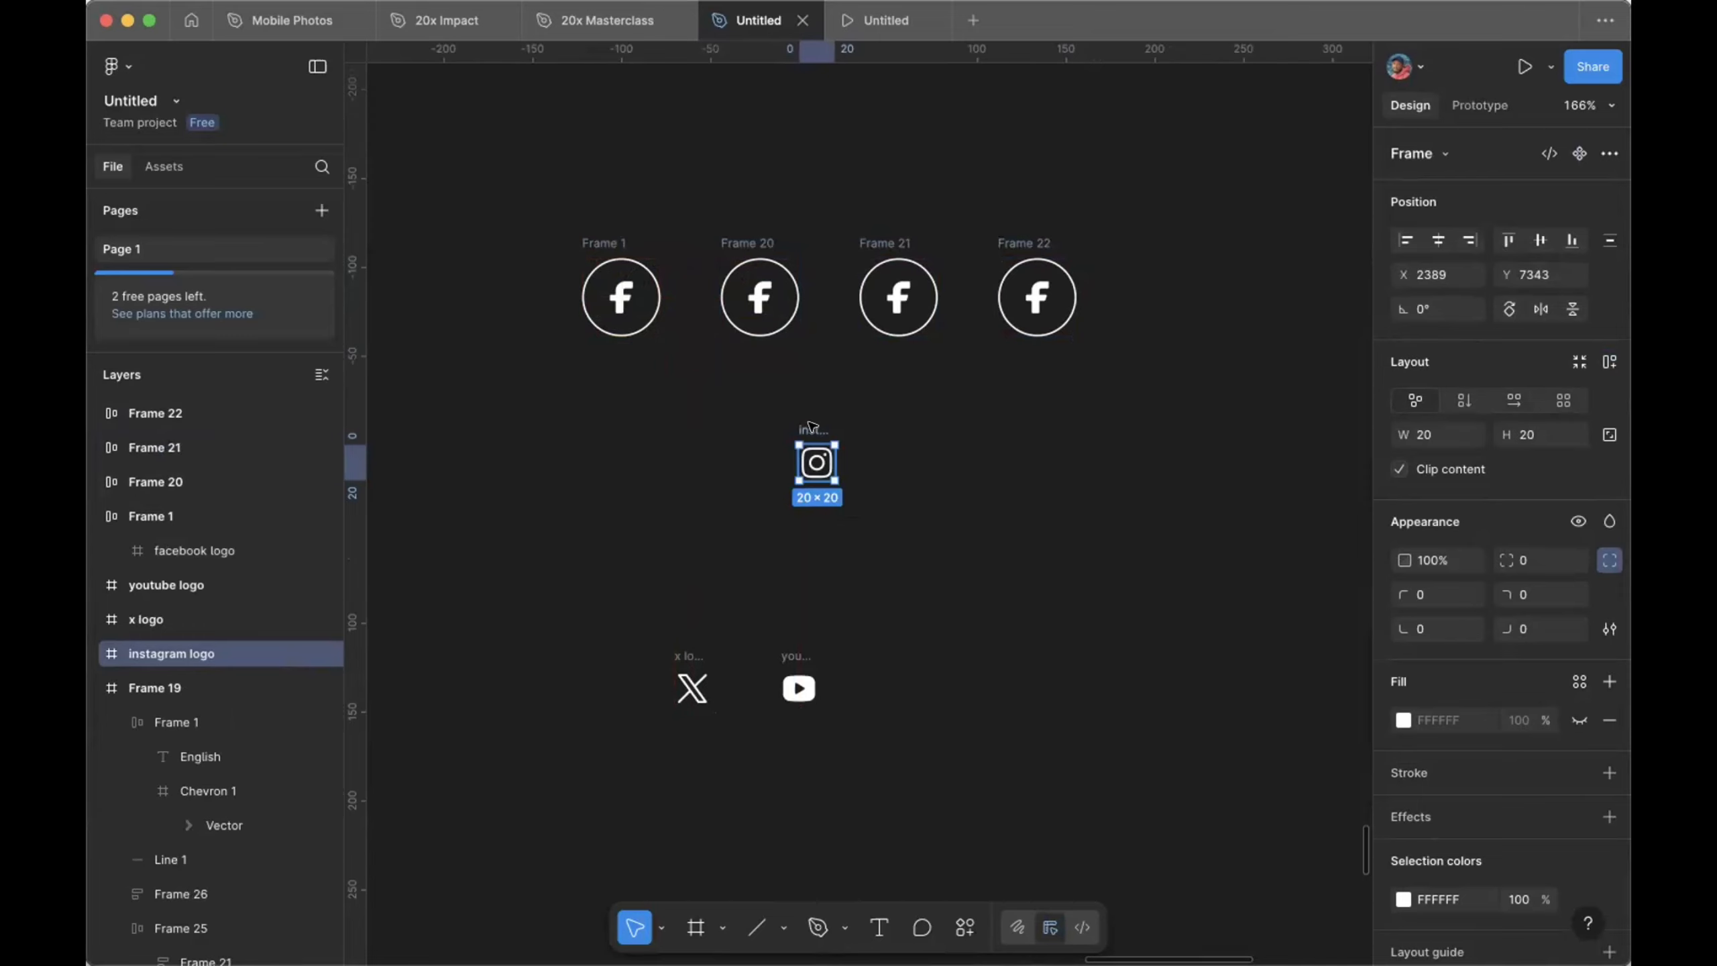
{"action": "key", "text": "Delete"}
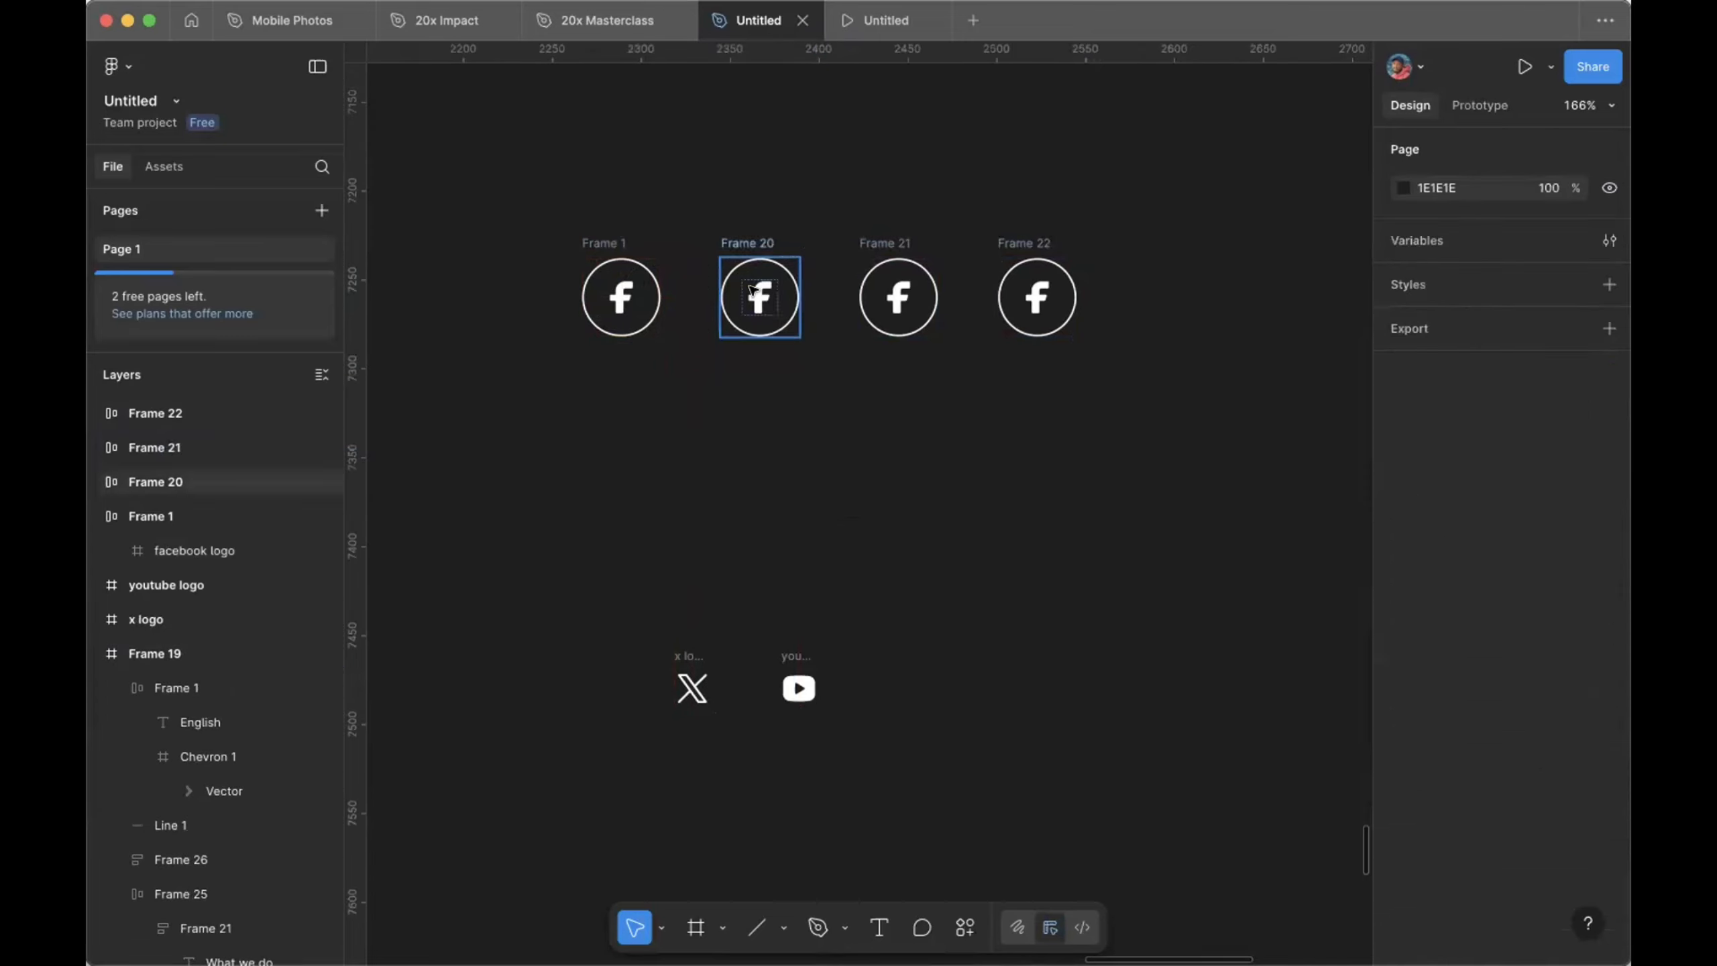
Step: Wrap the four social buttons in a horizontal auto layout frame with an item spacing of 24
{"action": "key", "text": "shift+a"}
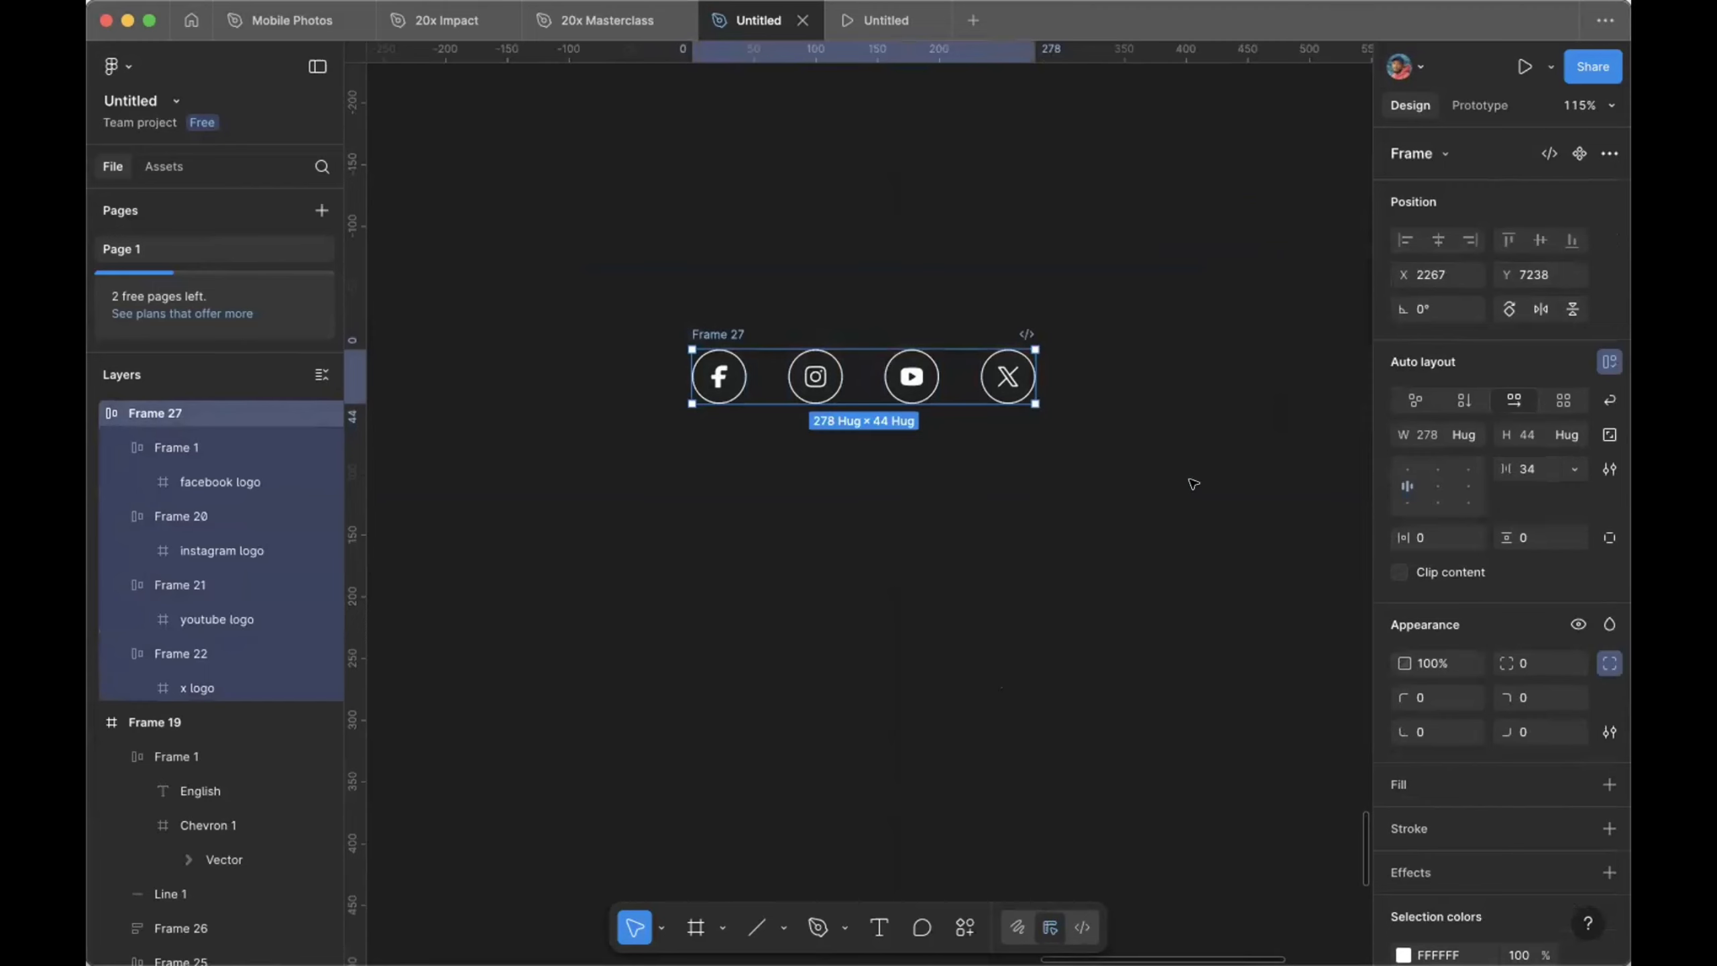
{"action": "left_click", "coordinate": [1543, 474]}
{"action": "type", "text": "24"}
{"action": "key", "text": "Return"}
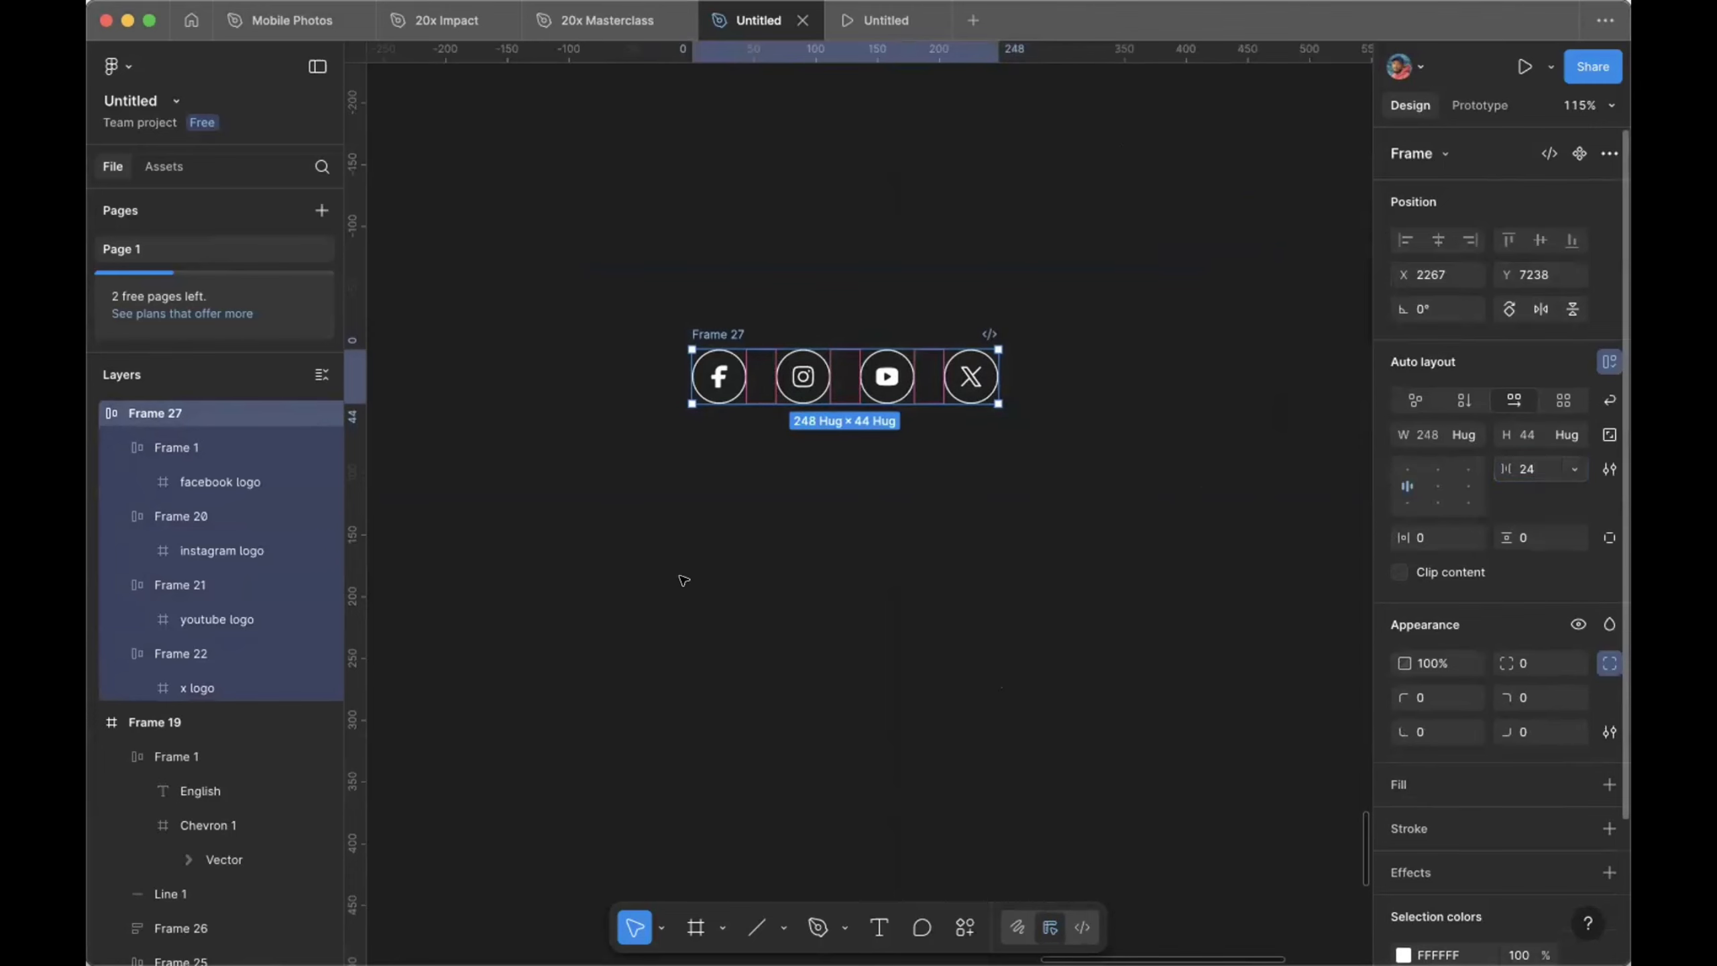
Step: Move the X button to the first position in the social button row
{"action": "scroll", "coordinate": [680, 578], "scroll_direction": "down", "scroll_amount": 5}
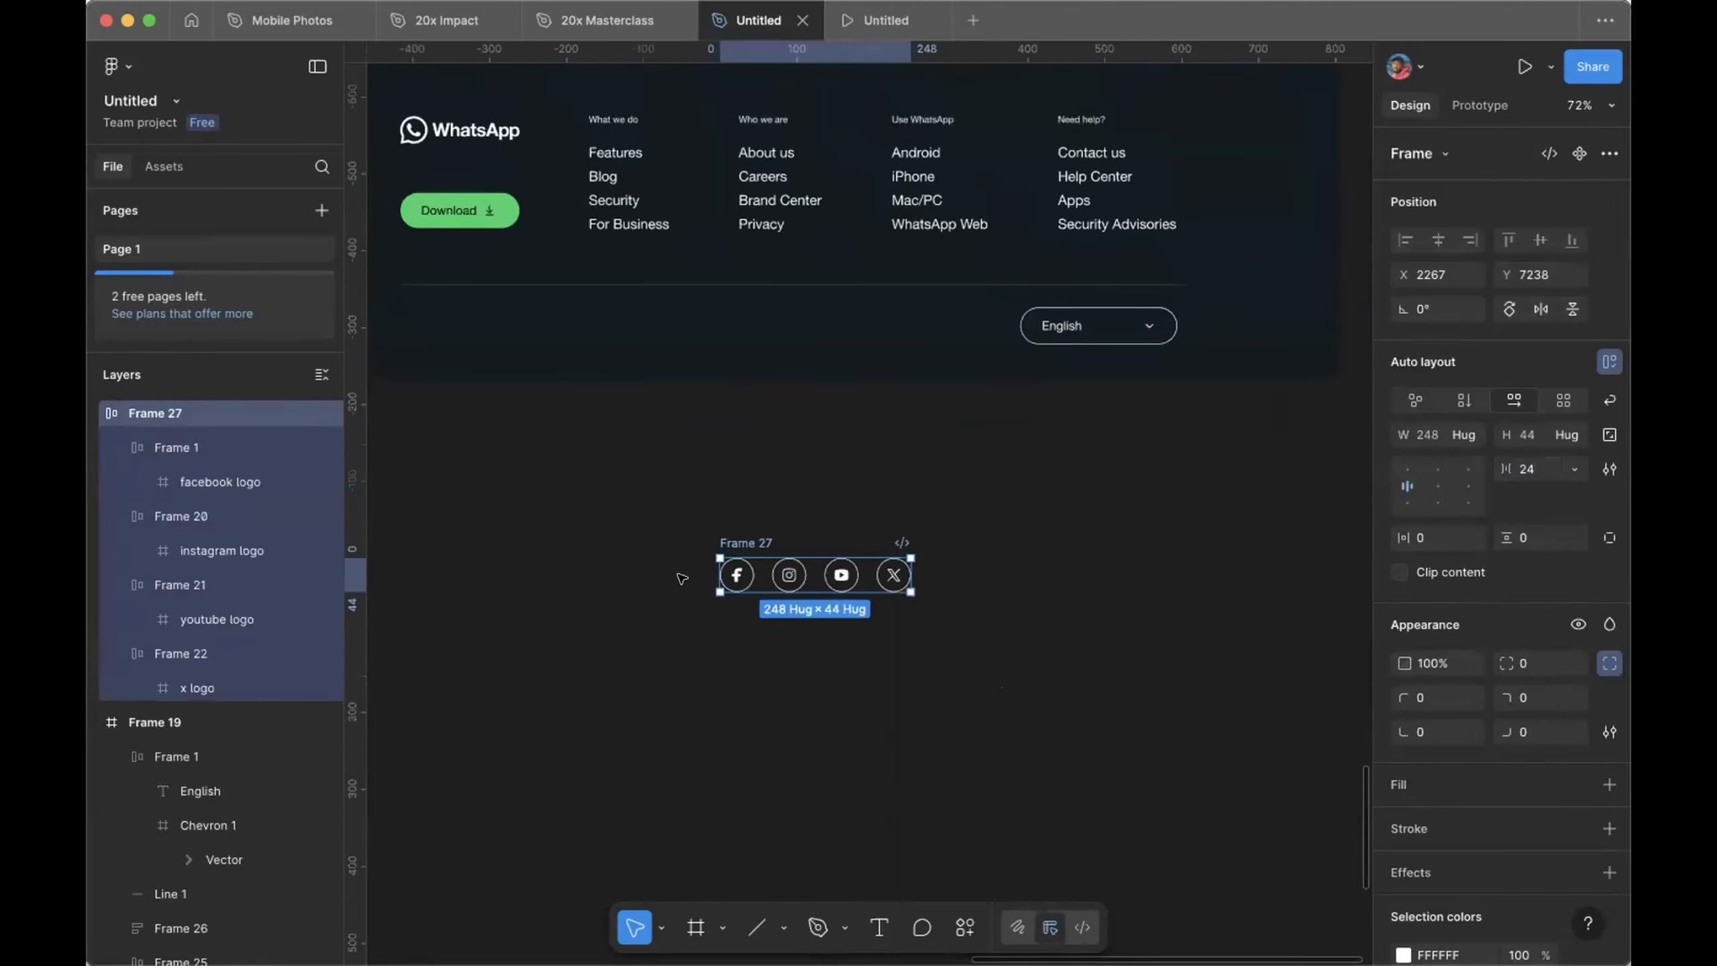
{"action": "scroll", "coordinate": [682, 578], "scroll_direction": "down", "scroll_amount": 1}
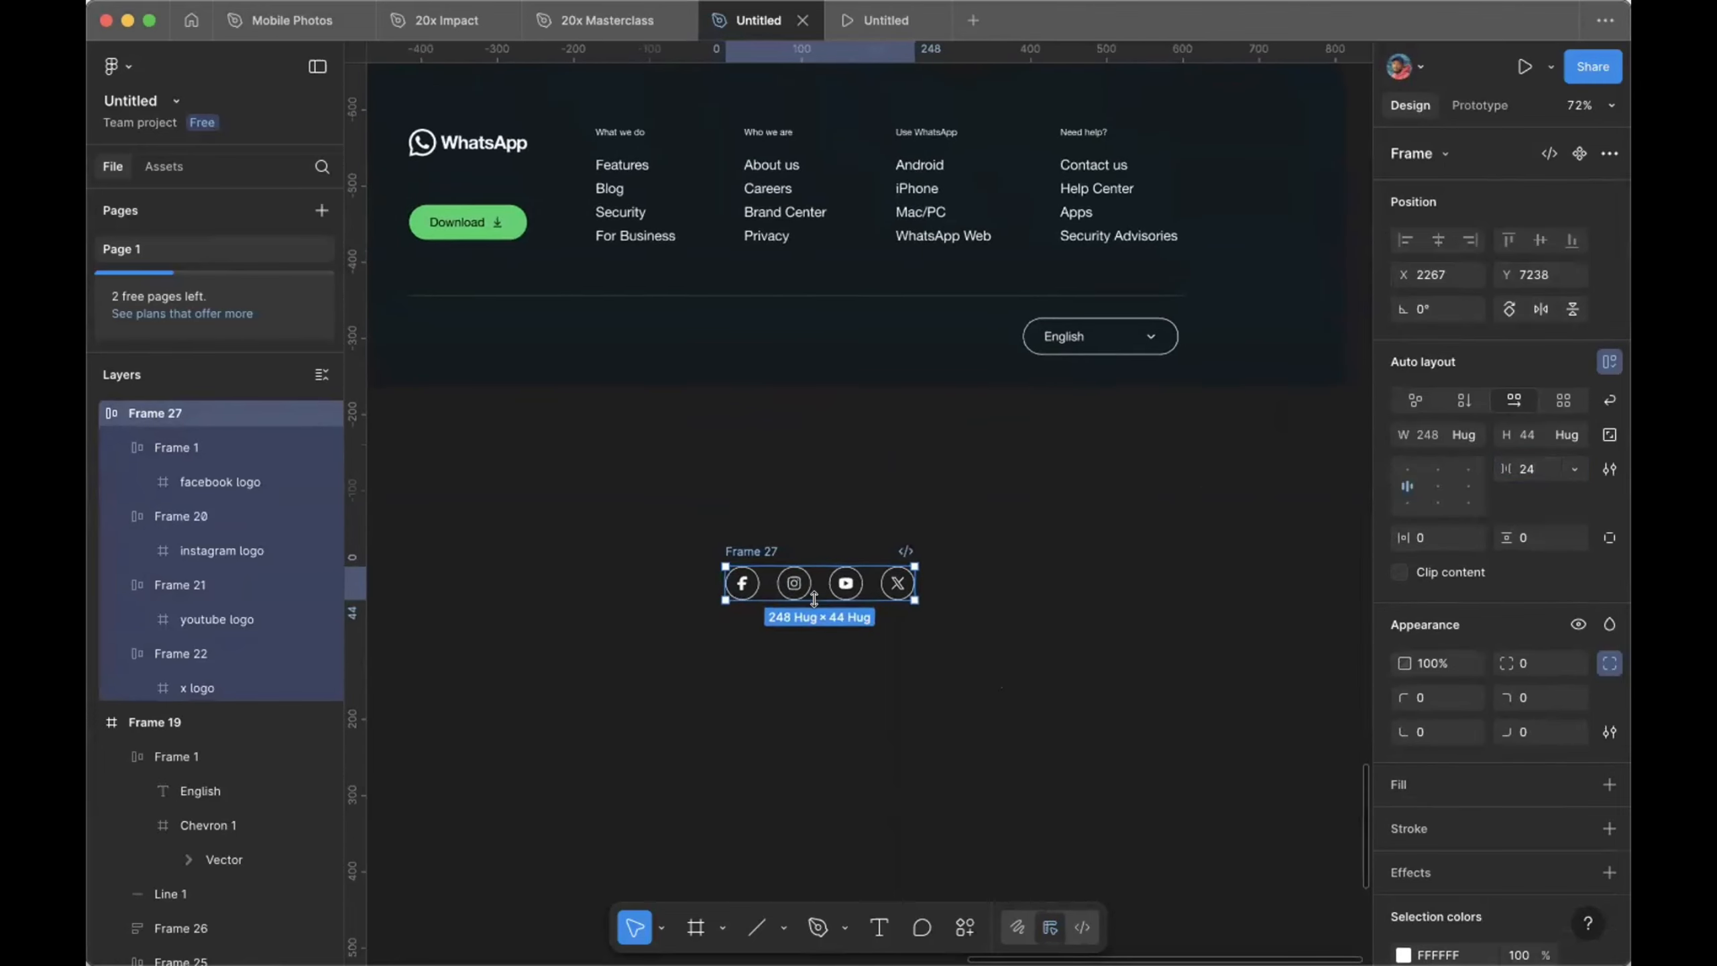
{"action": "scroll", "coordinate": [838, 593], "scroll_direction": "up", "scroll_amount": 3}
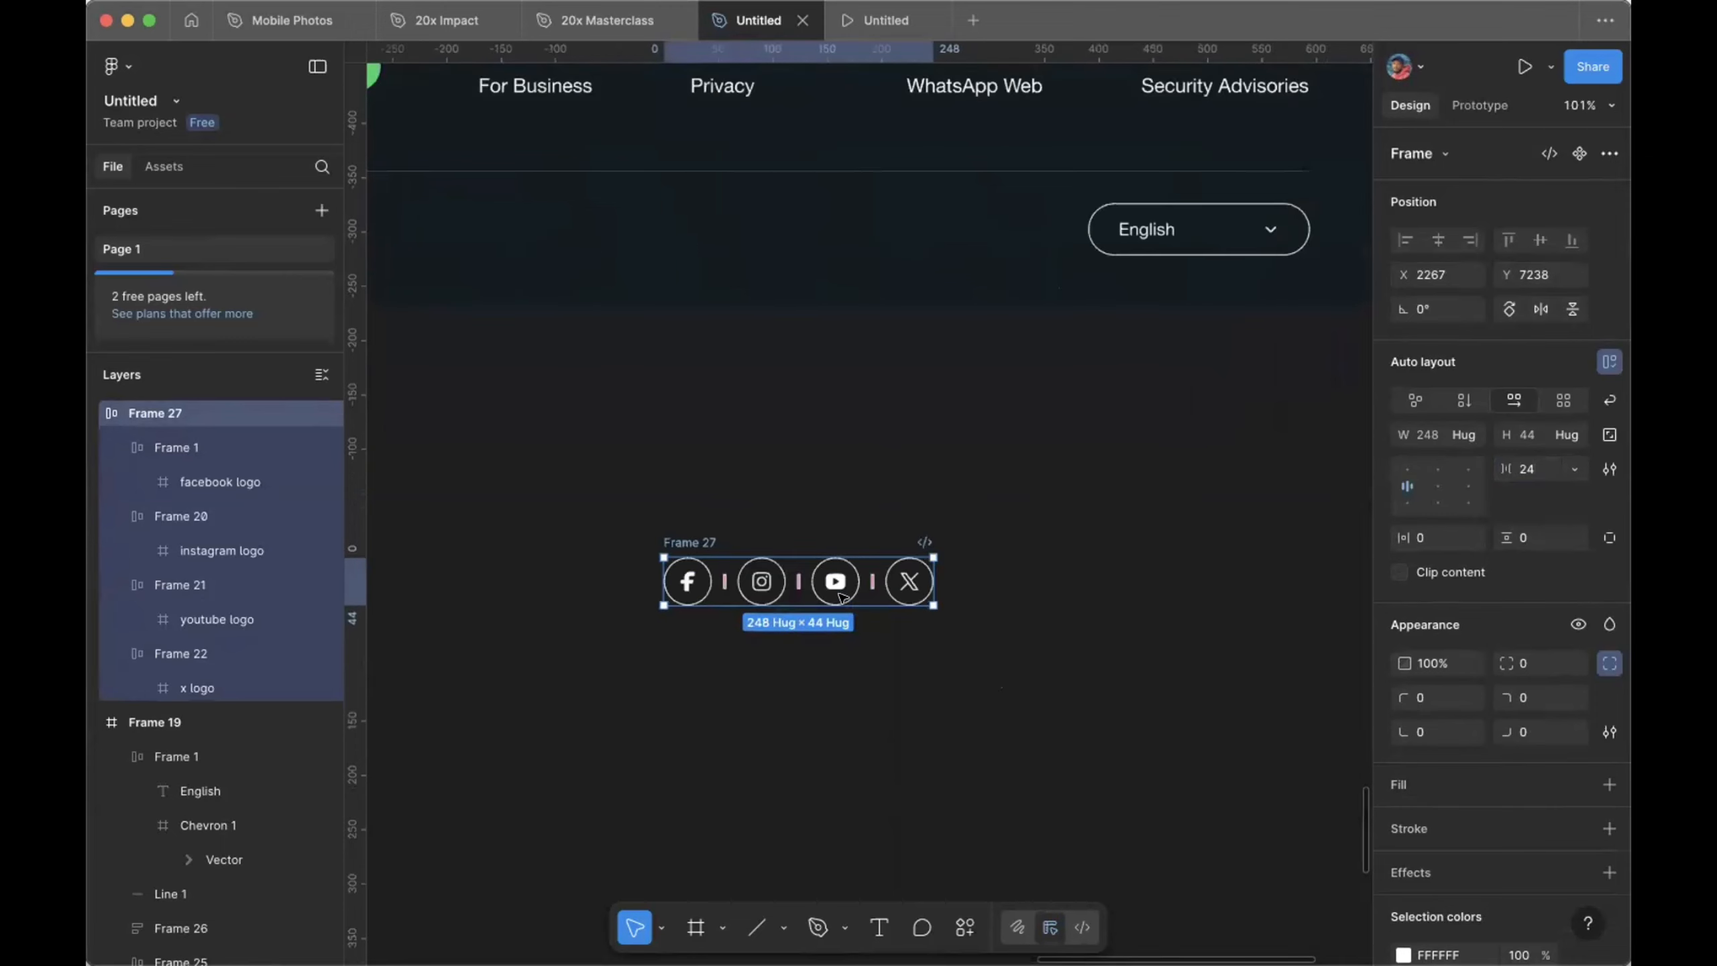
{"action": "scroll", "coordinate": [838, 592], "scroll_direction": "up", "scroll_amount": 3}
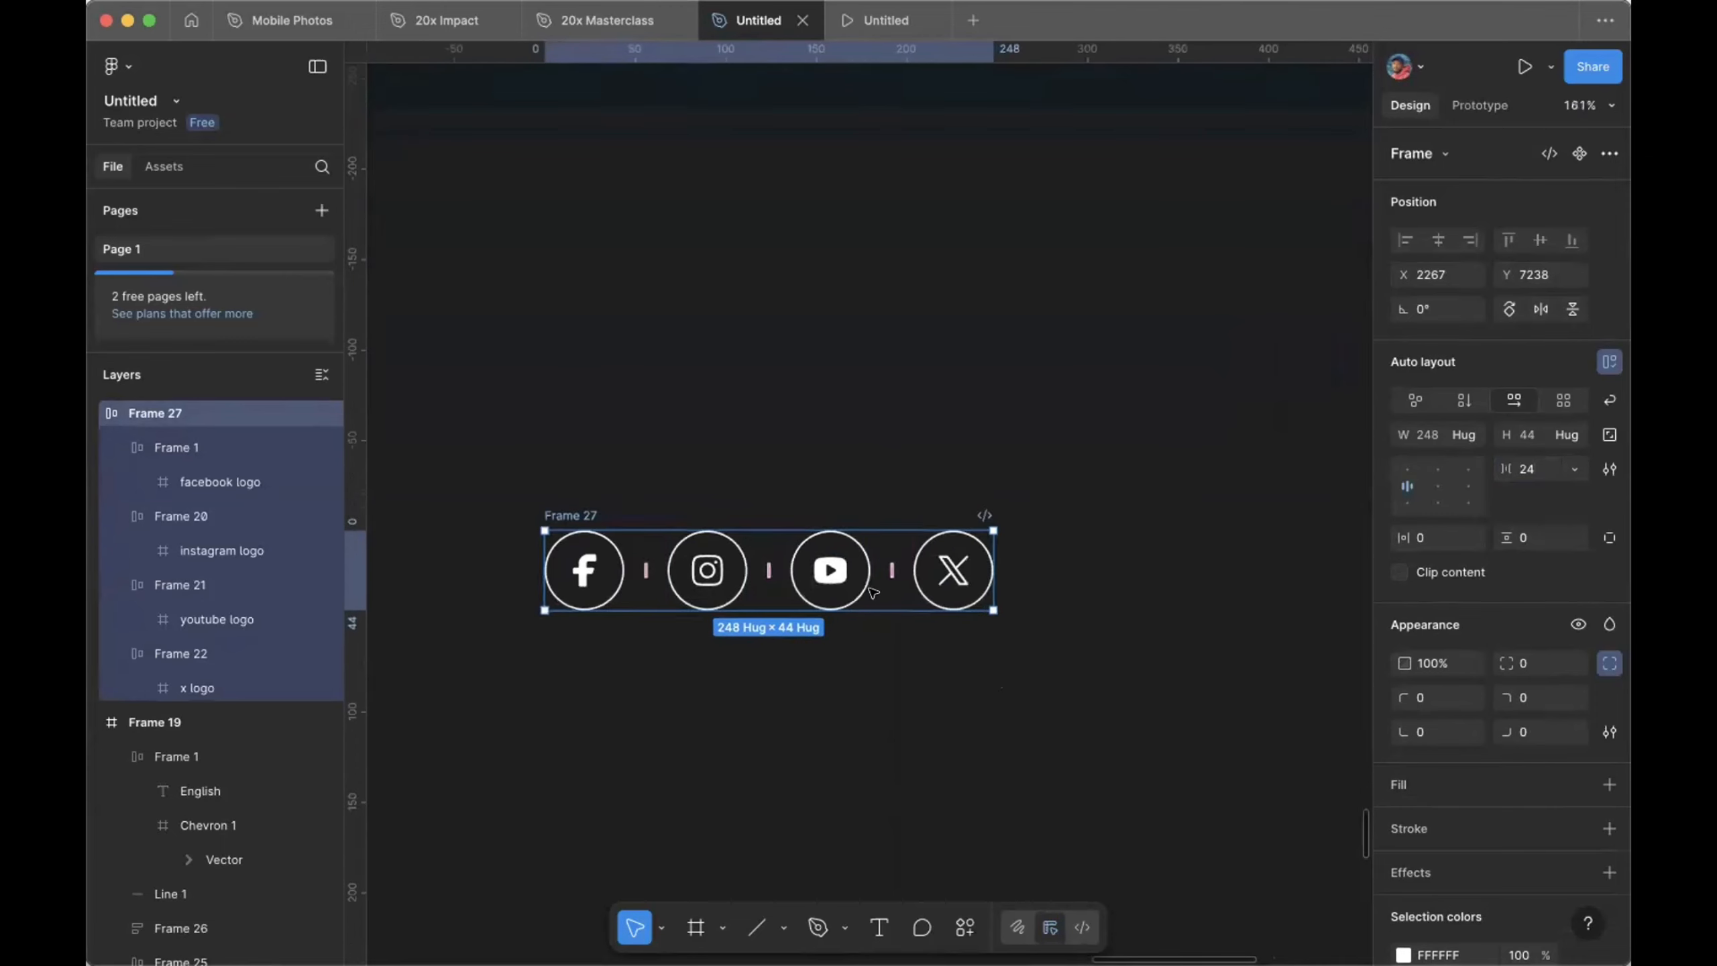
{"action": "left_click", "coordinate": [943, 567]}
{"action": "key", "text": "Left"}
{"action": "key", "text": "Left"}
{"action": "key", "text": "Left"}
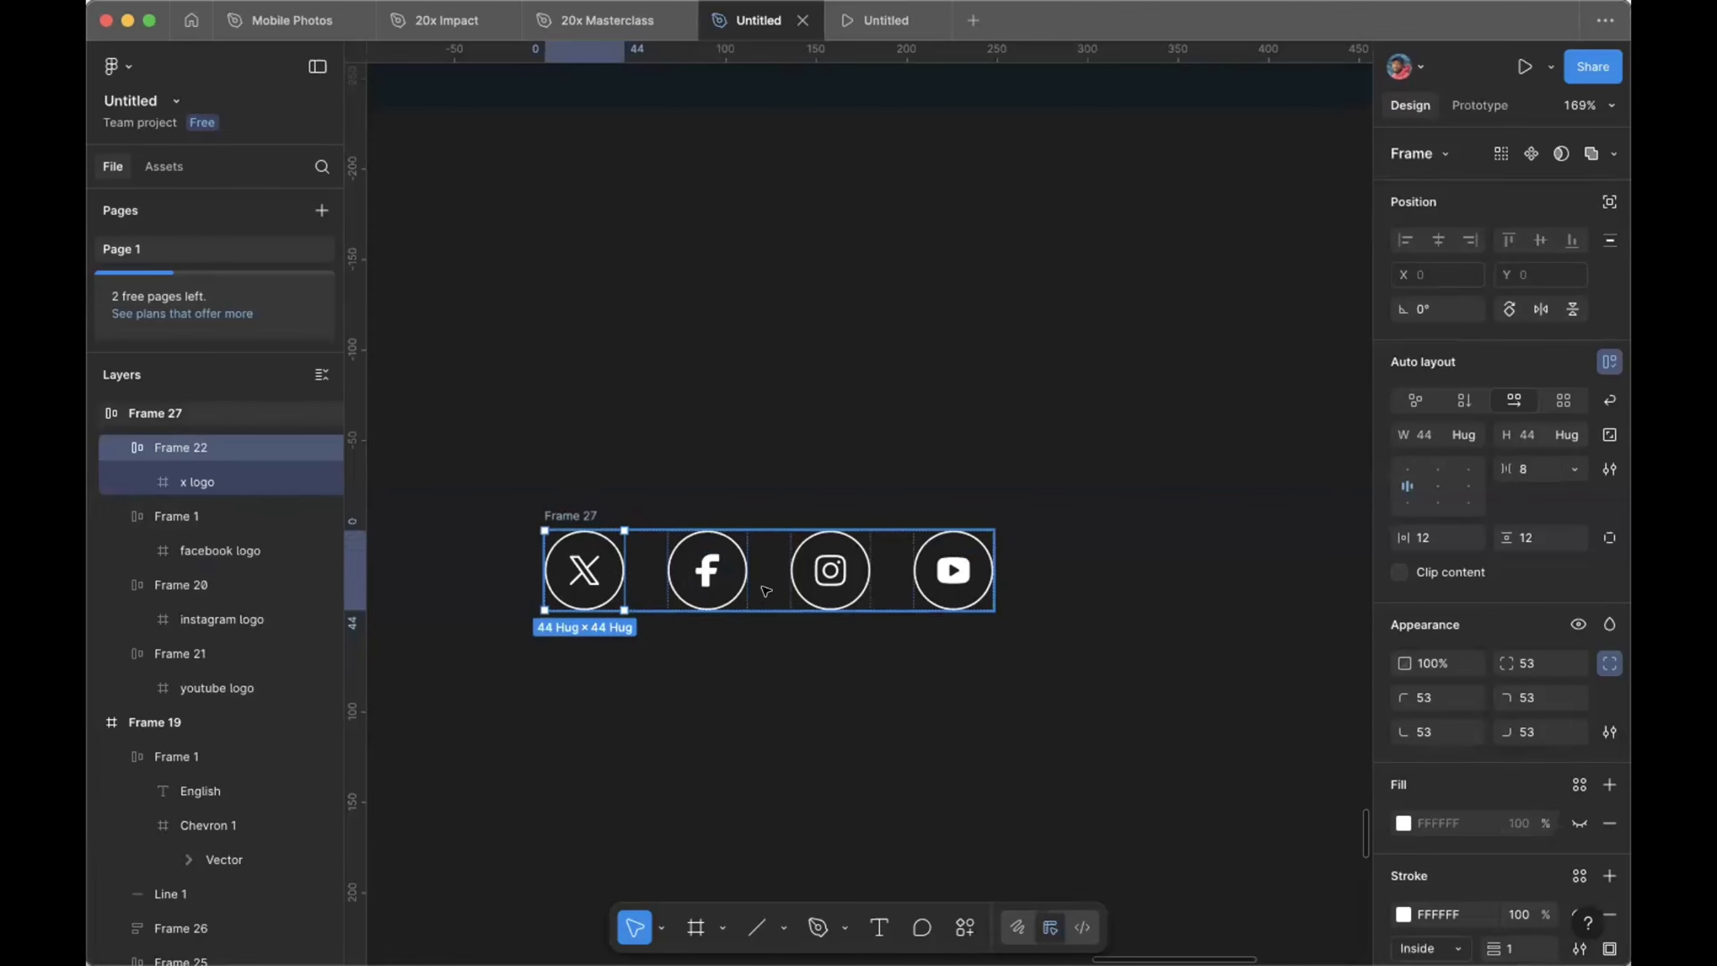
Step: Reorder the remaining social buttons after X as YouTube, Instagram and Facebook
{"action": "left_click", "coordinate": [935, 568]}
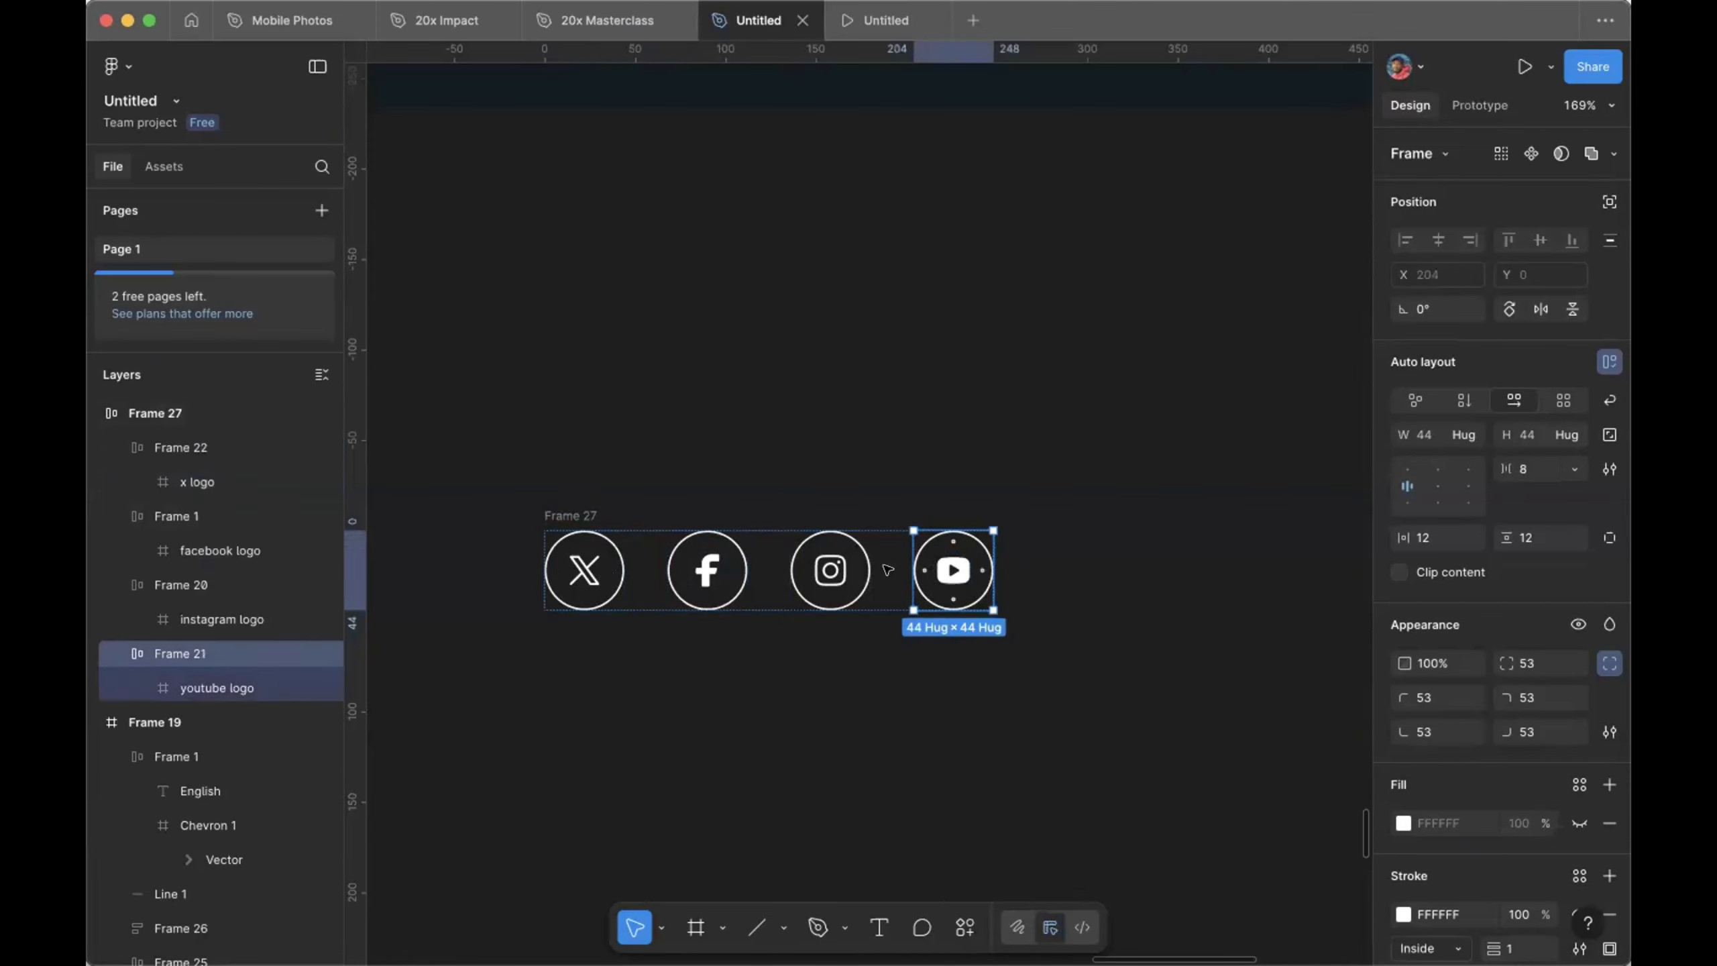
{"action": "left_click_drag", "start_coordinate": [934, 568], "coordinate": [625, 573]}
{"action": "left_click_drag", "start_coordinate": [954, 576], "coordinate": [814, 574]}
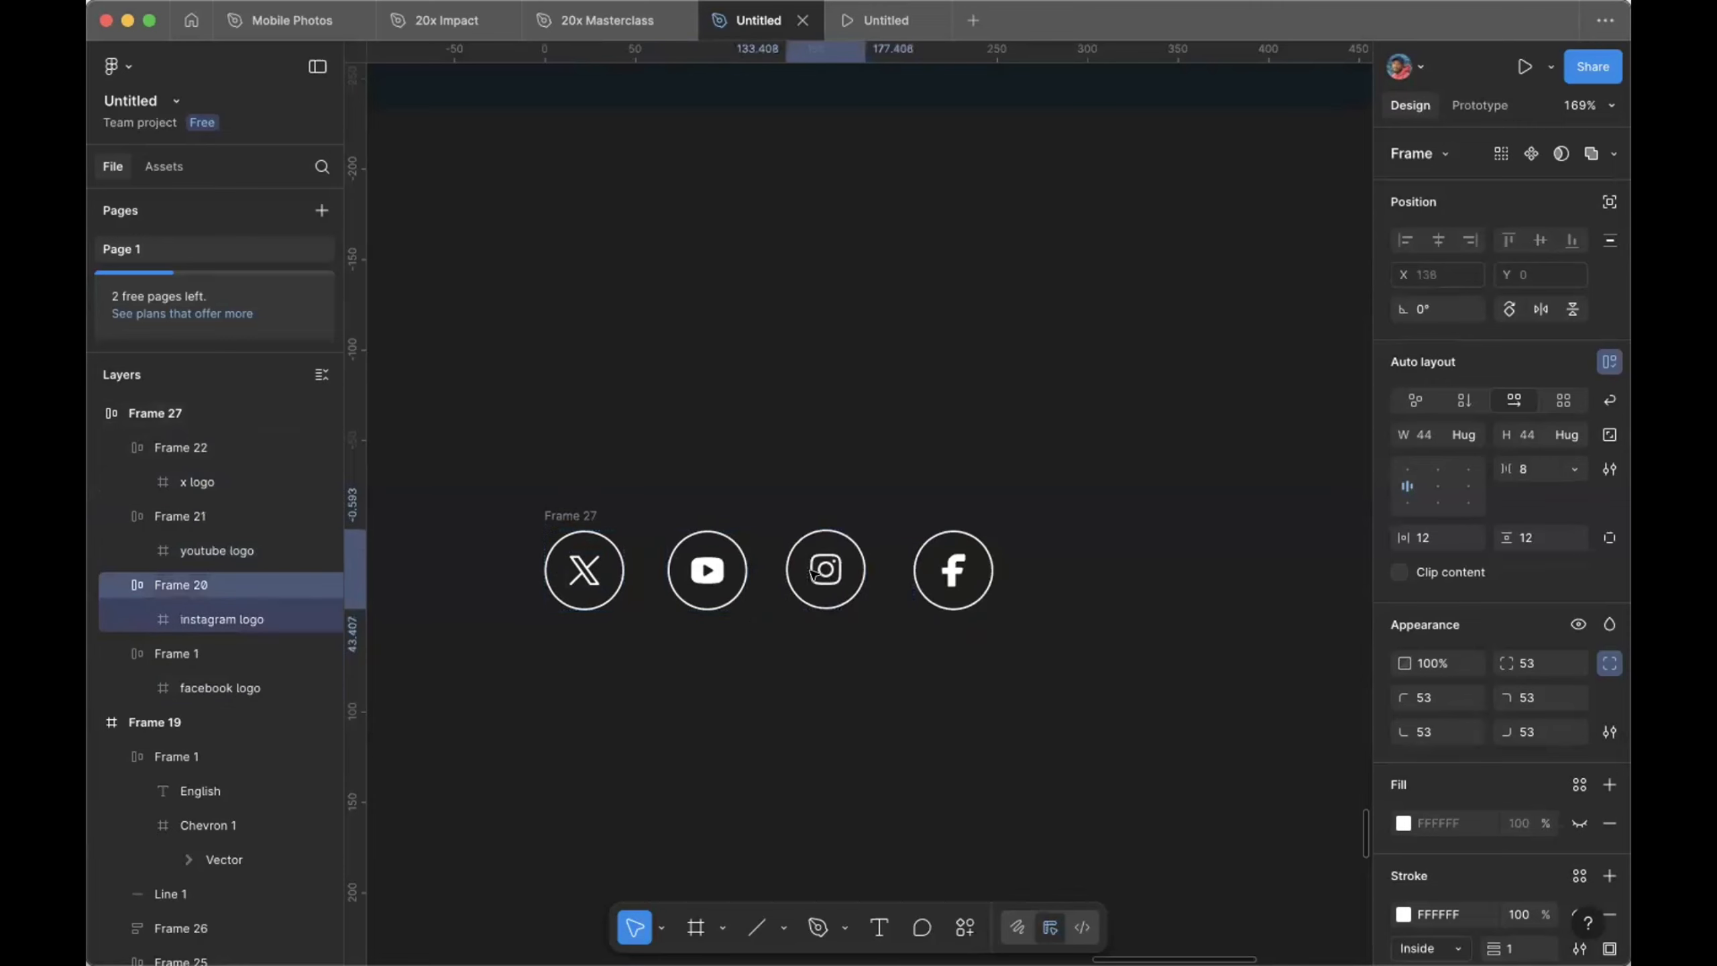
Step: Place the social button row inside the footer below the divider line, level with the English selector, at X 546, Y 445
{"action": "left_click", "coordinate": [796, 393]}
{"action": "scroll", "coordinate": [796, 392], "scroll_direction": "down", "scroll_amount": 5}
{"action": "scroll", "coordinate": [739, 526], "scroll_direction": "up", "scroll_amount": 1}
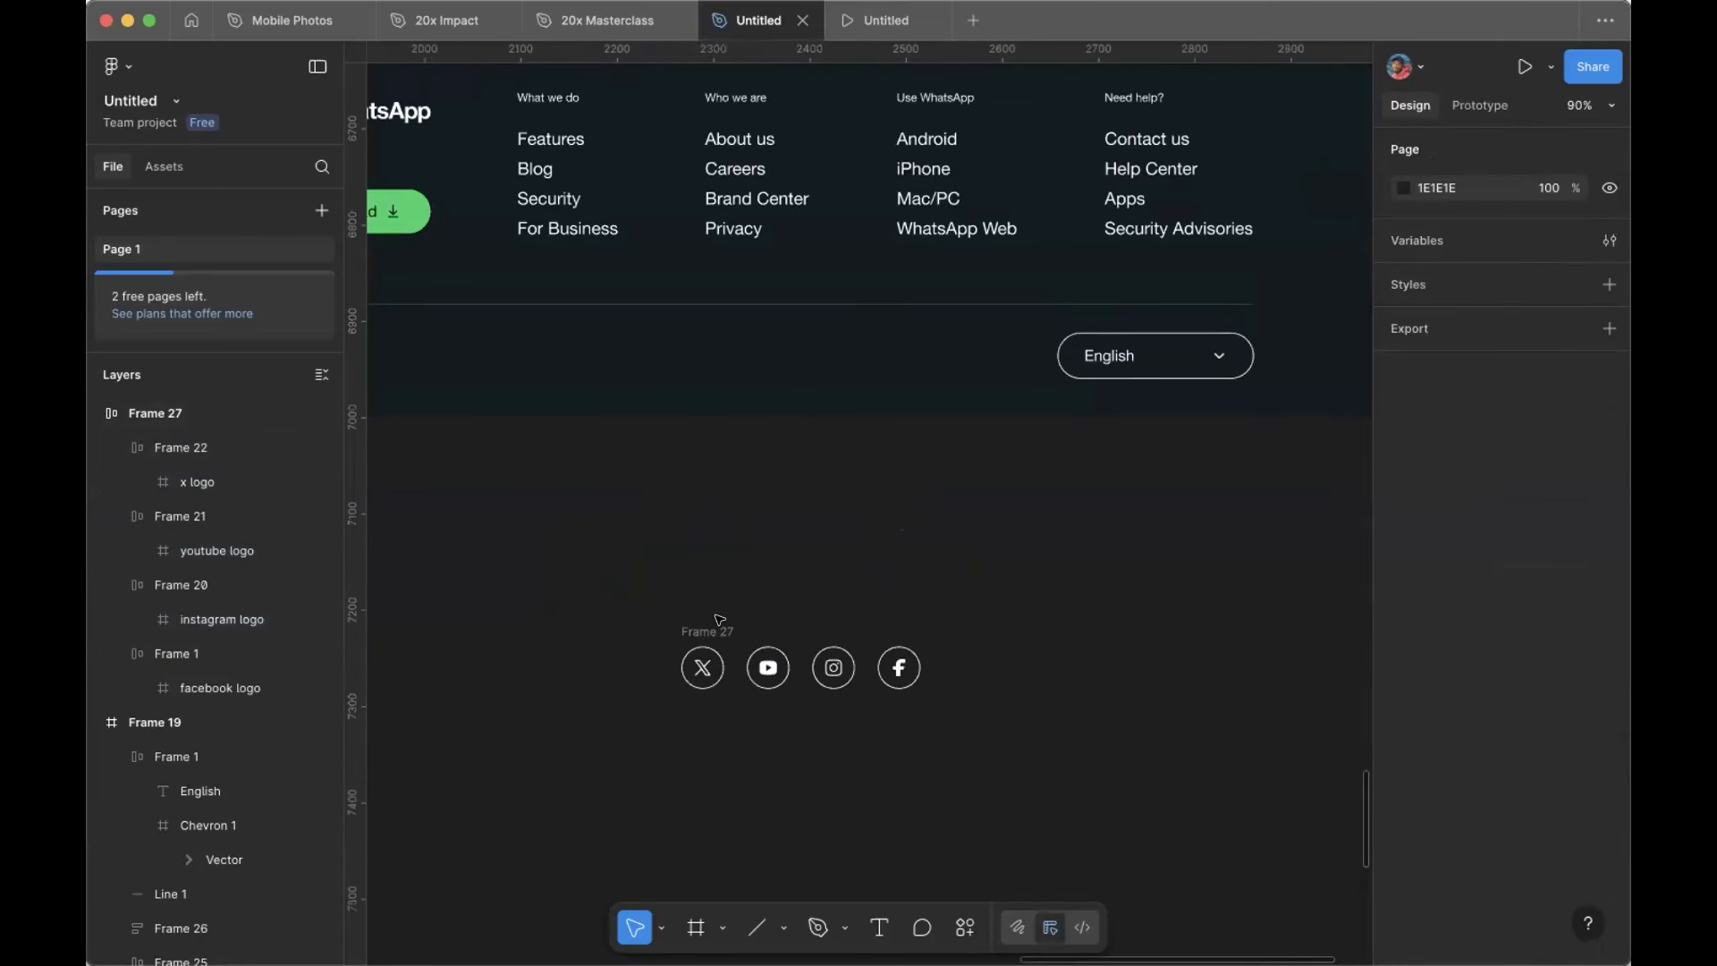
{"action": "left_click_drag", "start_coordinate": [718, 628], "coordinate": [636, 316]}
{"action": "scroll", "coordinate": [626, 336], "scroll_direction": "down", "scroll_amount": 5}
{"action": "left_click", "coordinate": [720, 288]}
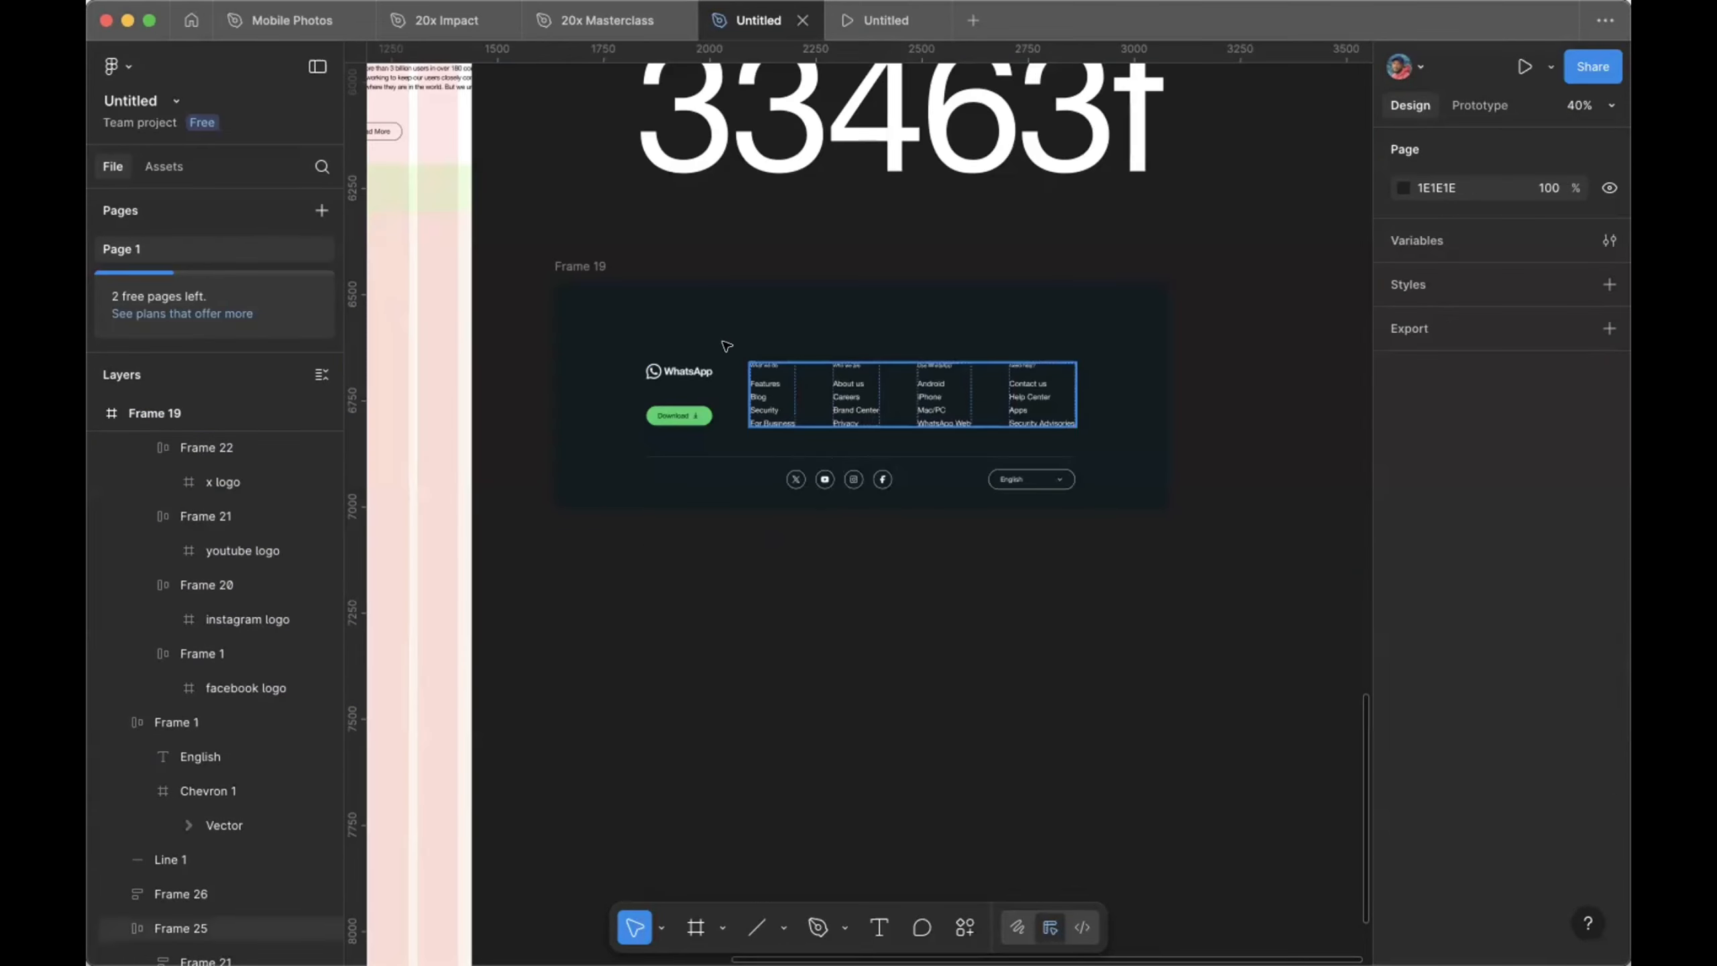
Step: Add the copyright text "2025 (c) Whatsapp LLC" below the footer, with "LLC" on a second line
{"action": "scroll", "coordinate": [723, 344], "scroll_direction": "up", "scroll_amount": 5}
{"action": "scroll", "coordinate": [762, 528], "scroll_direction": "up", "scroll_amount": 3}
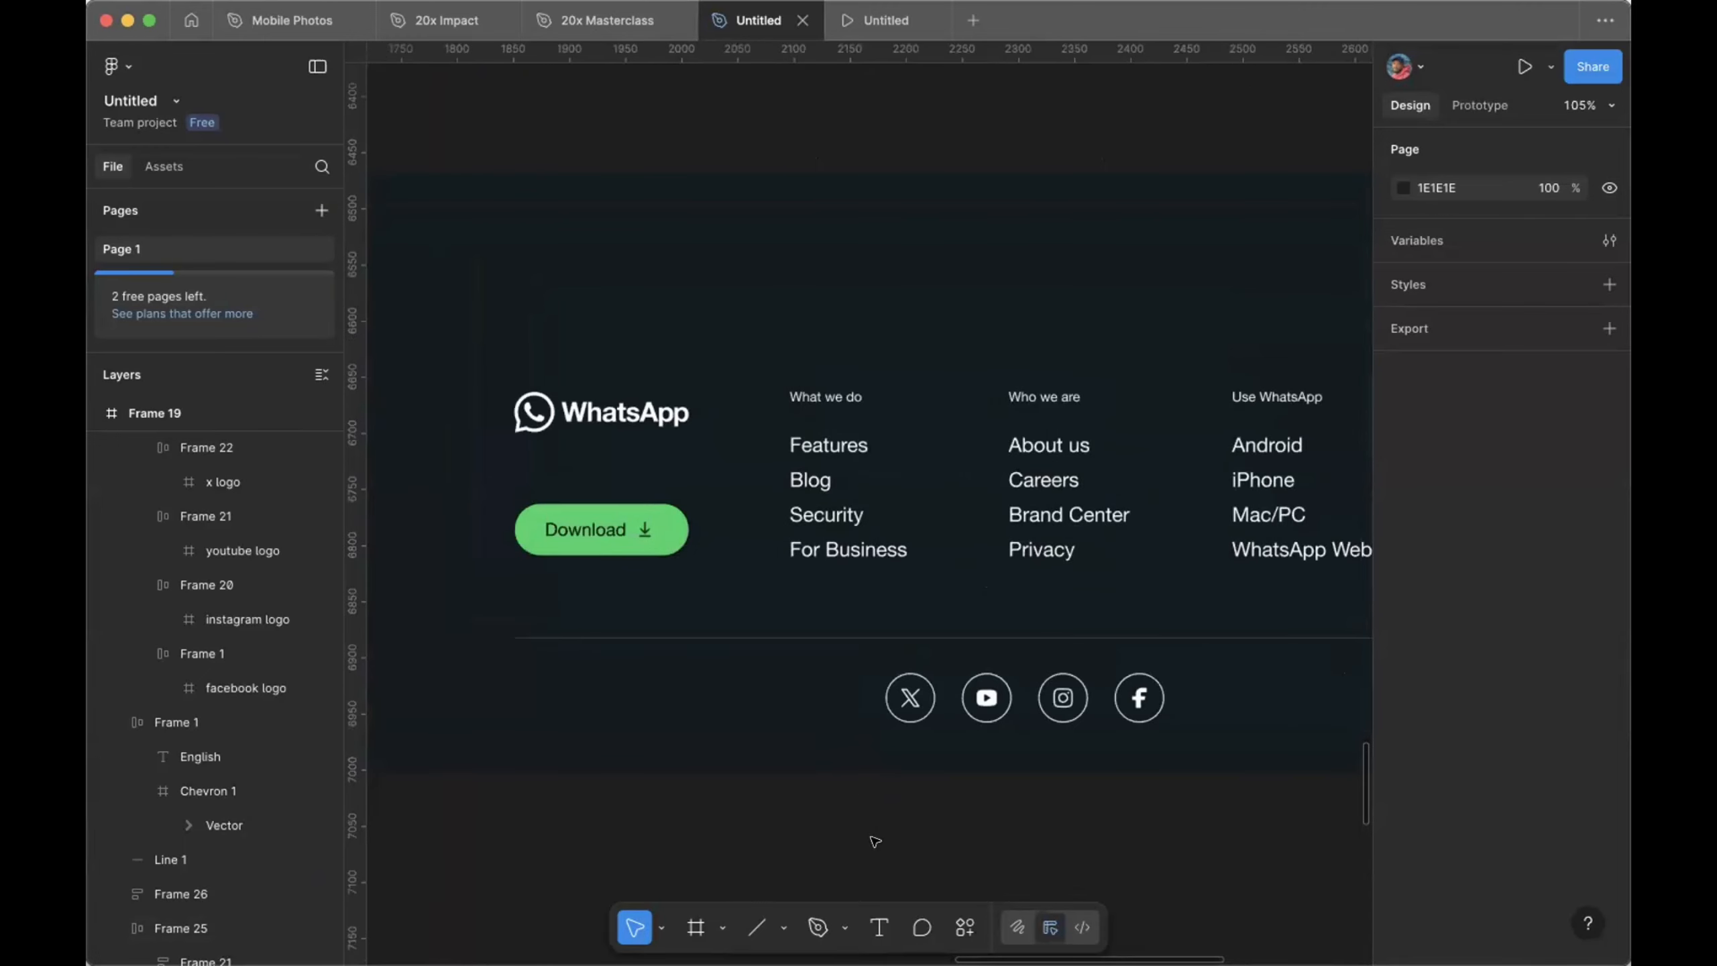
{"action": "left_click", "coordinate": [873, 921]}
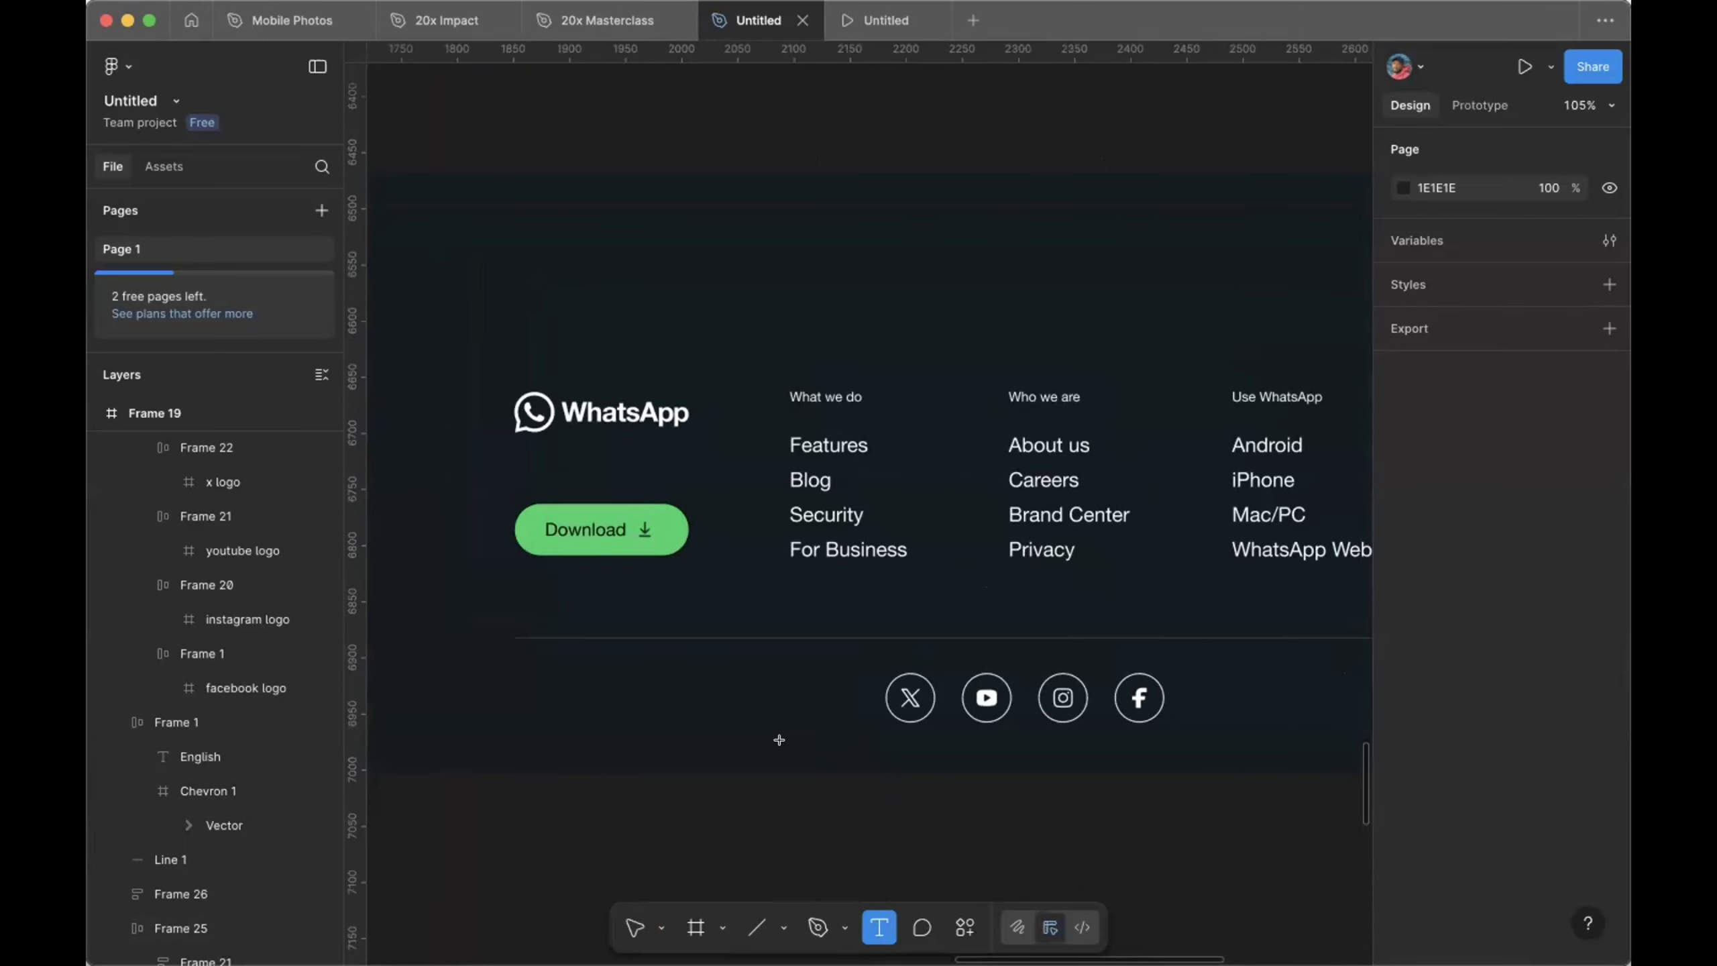
{"action": "scroll", "coordinate": [779, 740], "scroll_direction": "down", "scroll_amount": 2}
{"action": "left_click", "coordinate": [669, 743]}
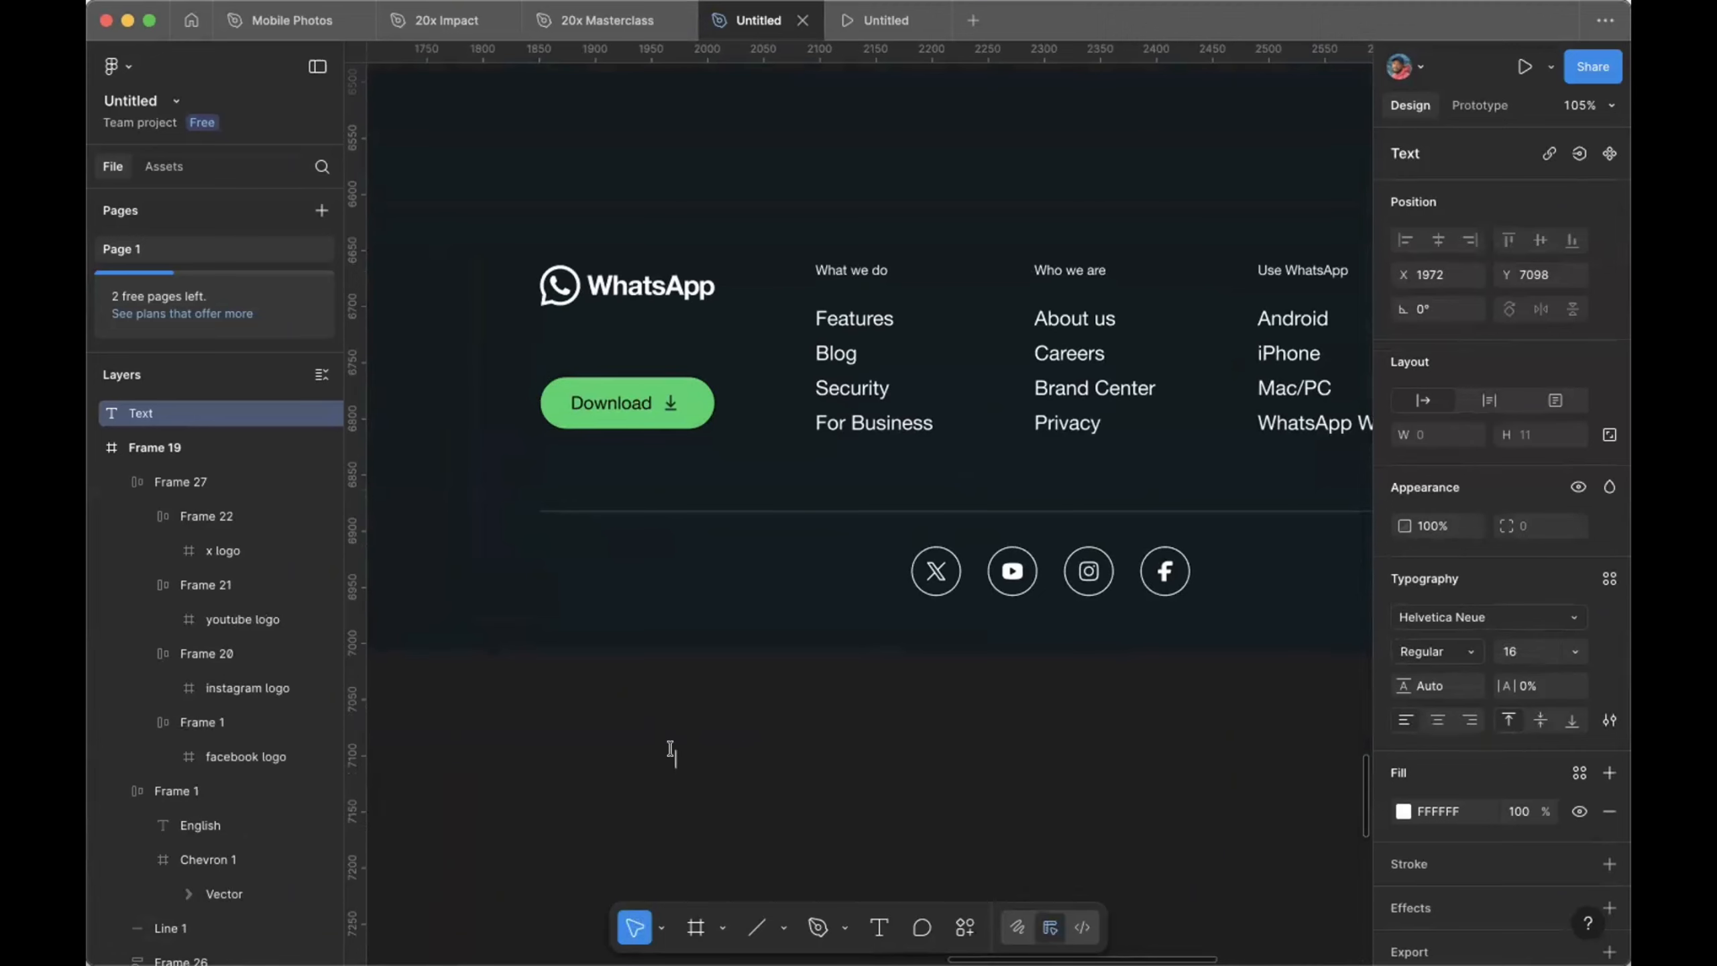
{"action": "type", "text": "22"}
{"action": "key", "text": "BackSpace"}
{"action": "type", "text": "025"}
{"action": "type", "text": "(c) W"}
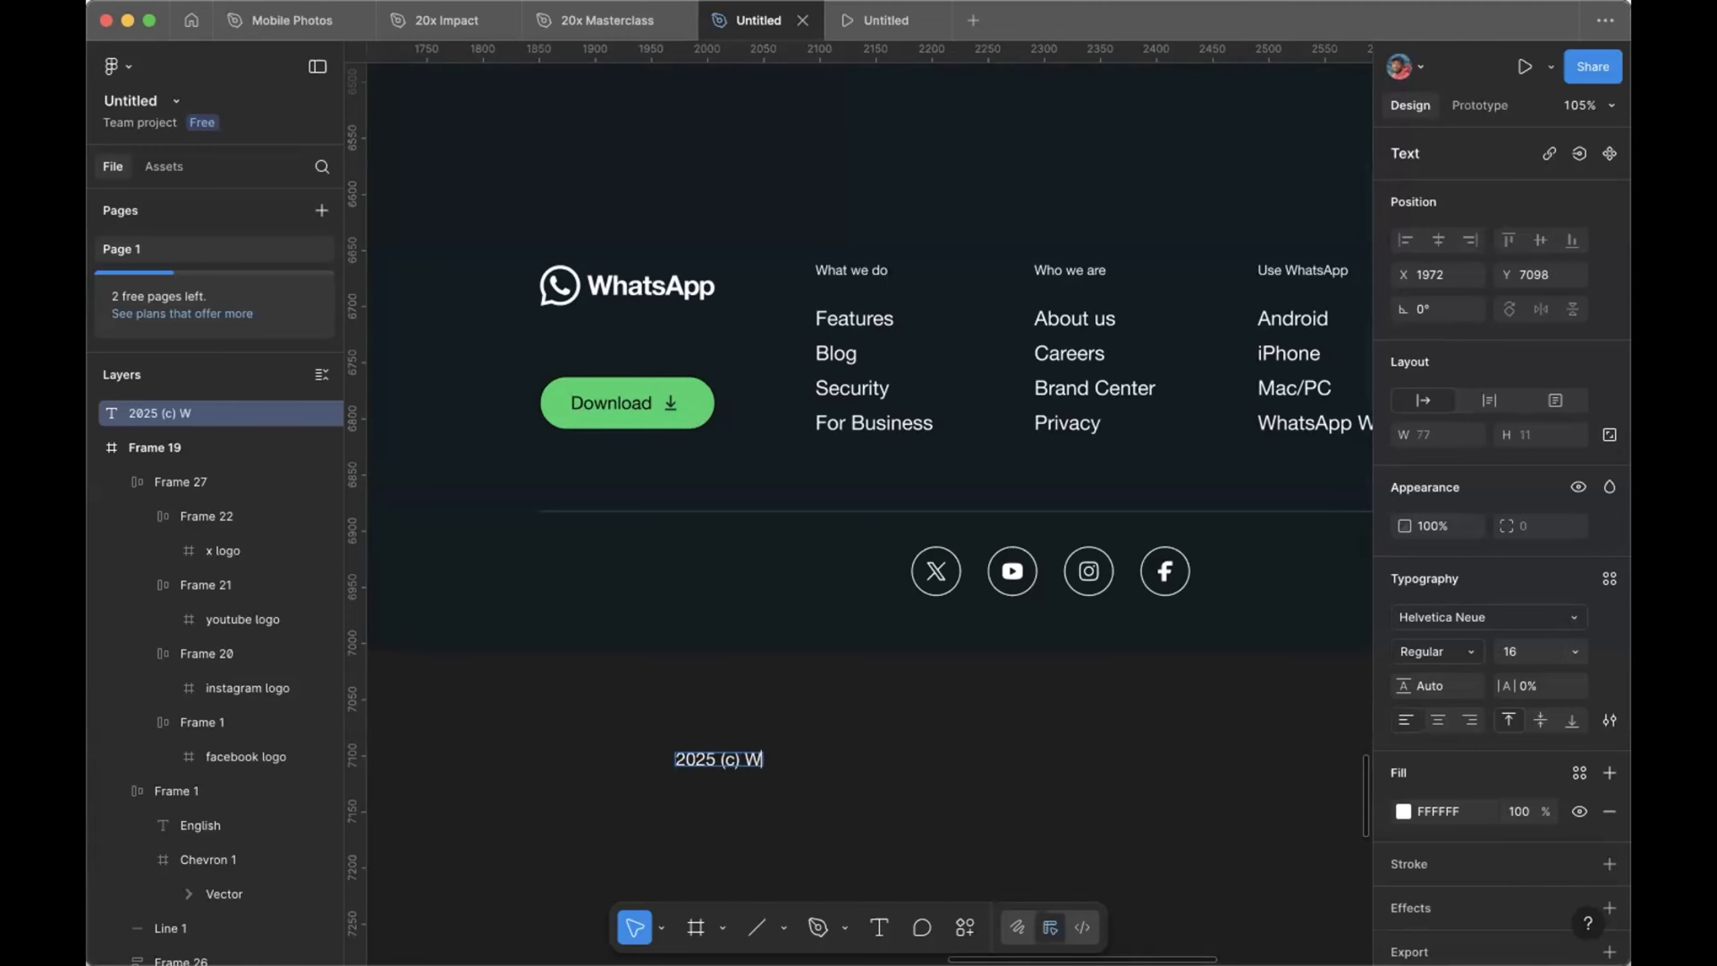
{"action": "type", "text": "hatsapp"}
{"action": "key", "text": "Return"}
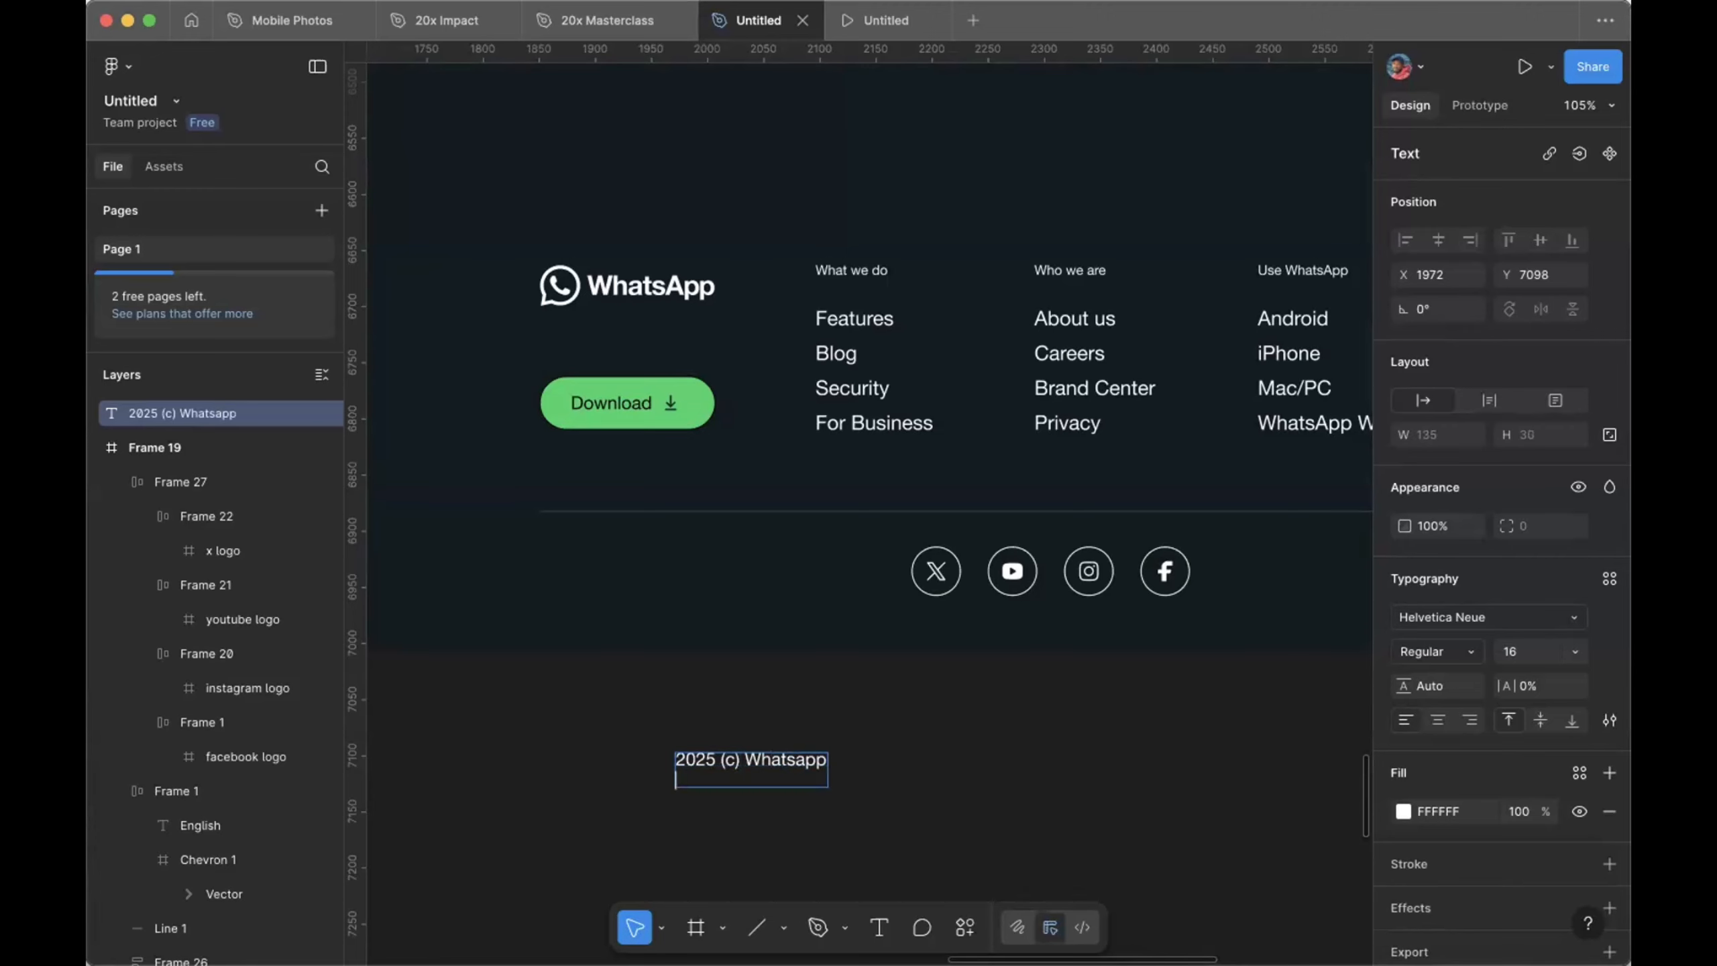
{"action": "type", "text": "LLC"}
{"action": "key", "text": "Escape"}
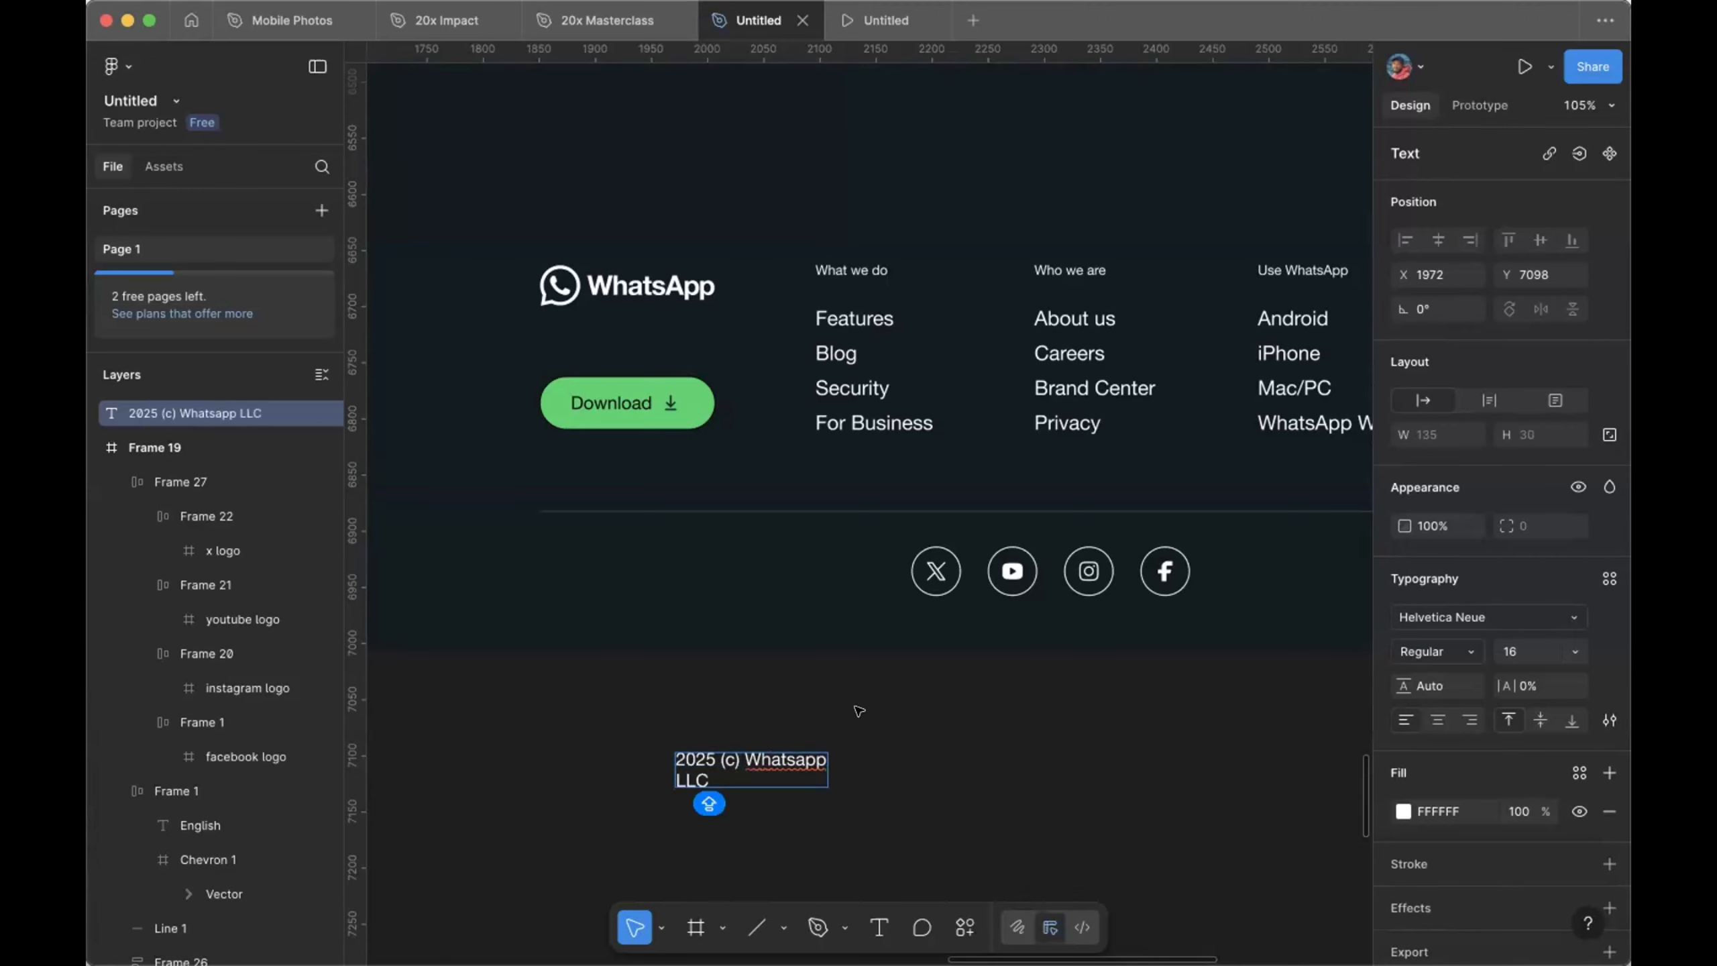
Step: Set the copyright text's font size to 12
{"action": "left_click", "coordinate": [1514, 656]}
{"action": "type", "text": "12"}
{"action": "key", "text": "Return"}
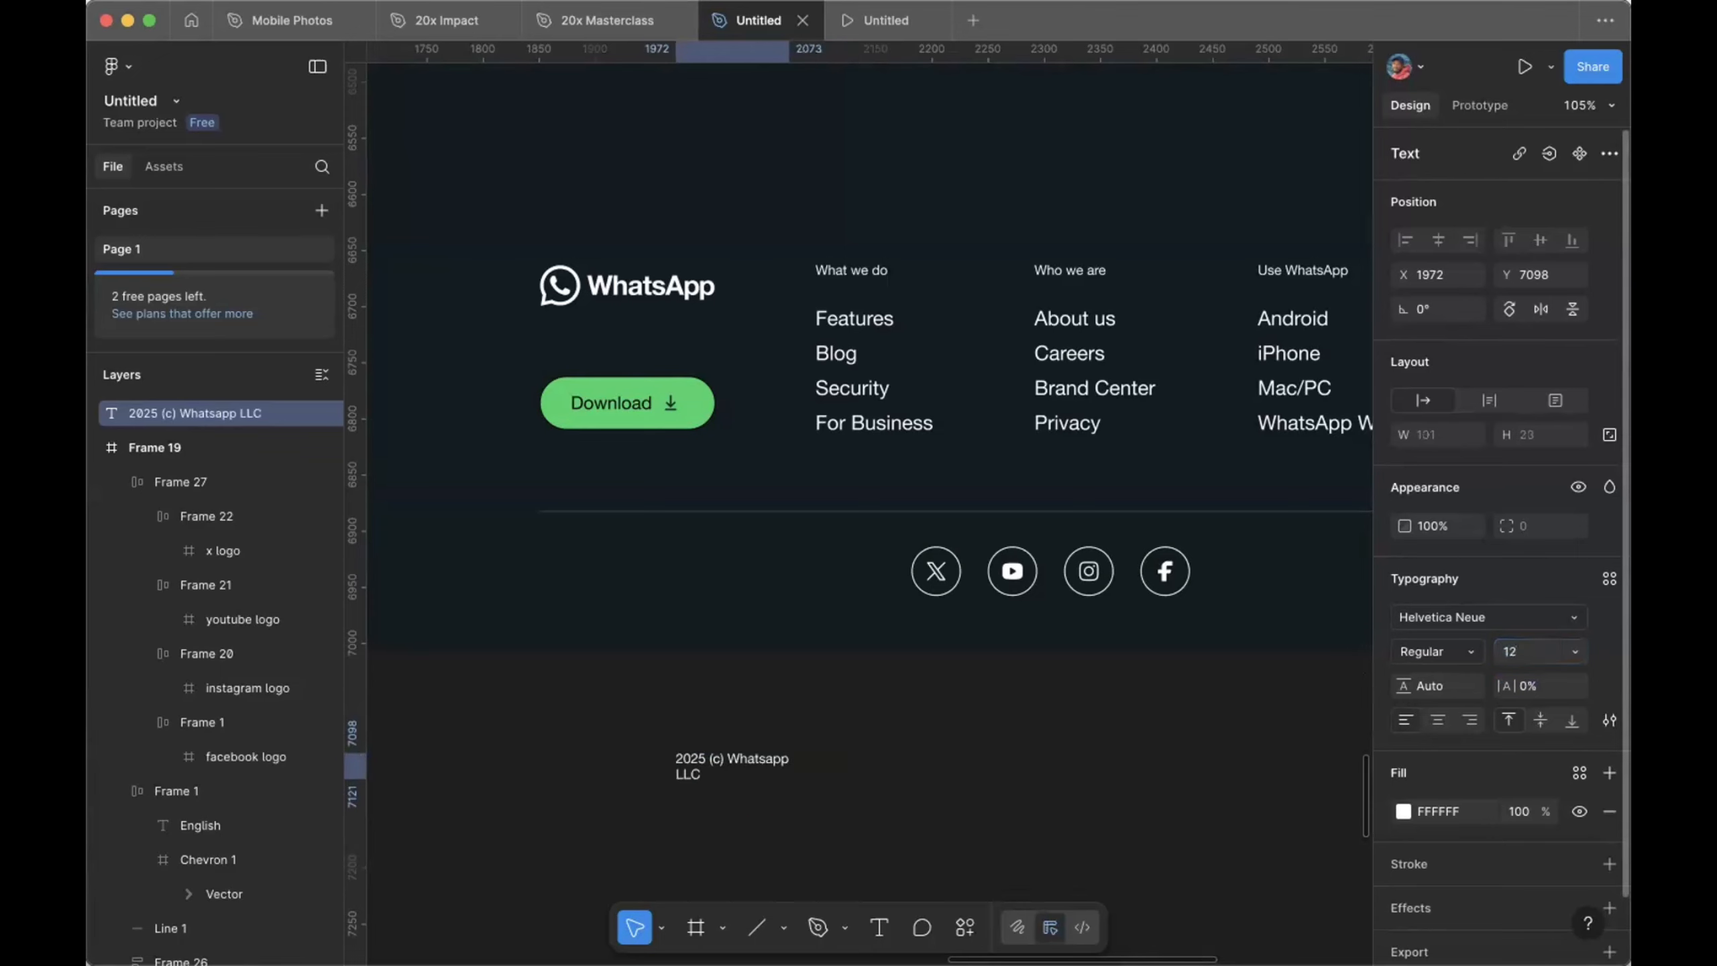
Step: Duplicate the copyright text alongside itself and change the copy to "Terms & Pricavy Policy", with "Policy" on a second line
{"action": "scroll", "coordinate": [837, 679], "scroll_direction": "right", "scroll_amount": 3}
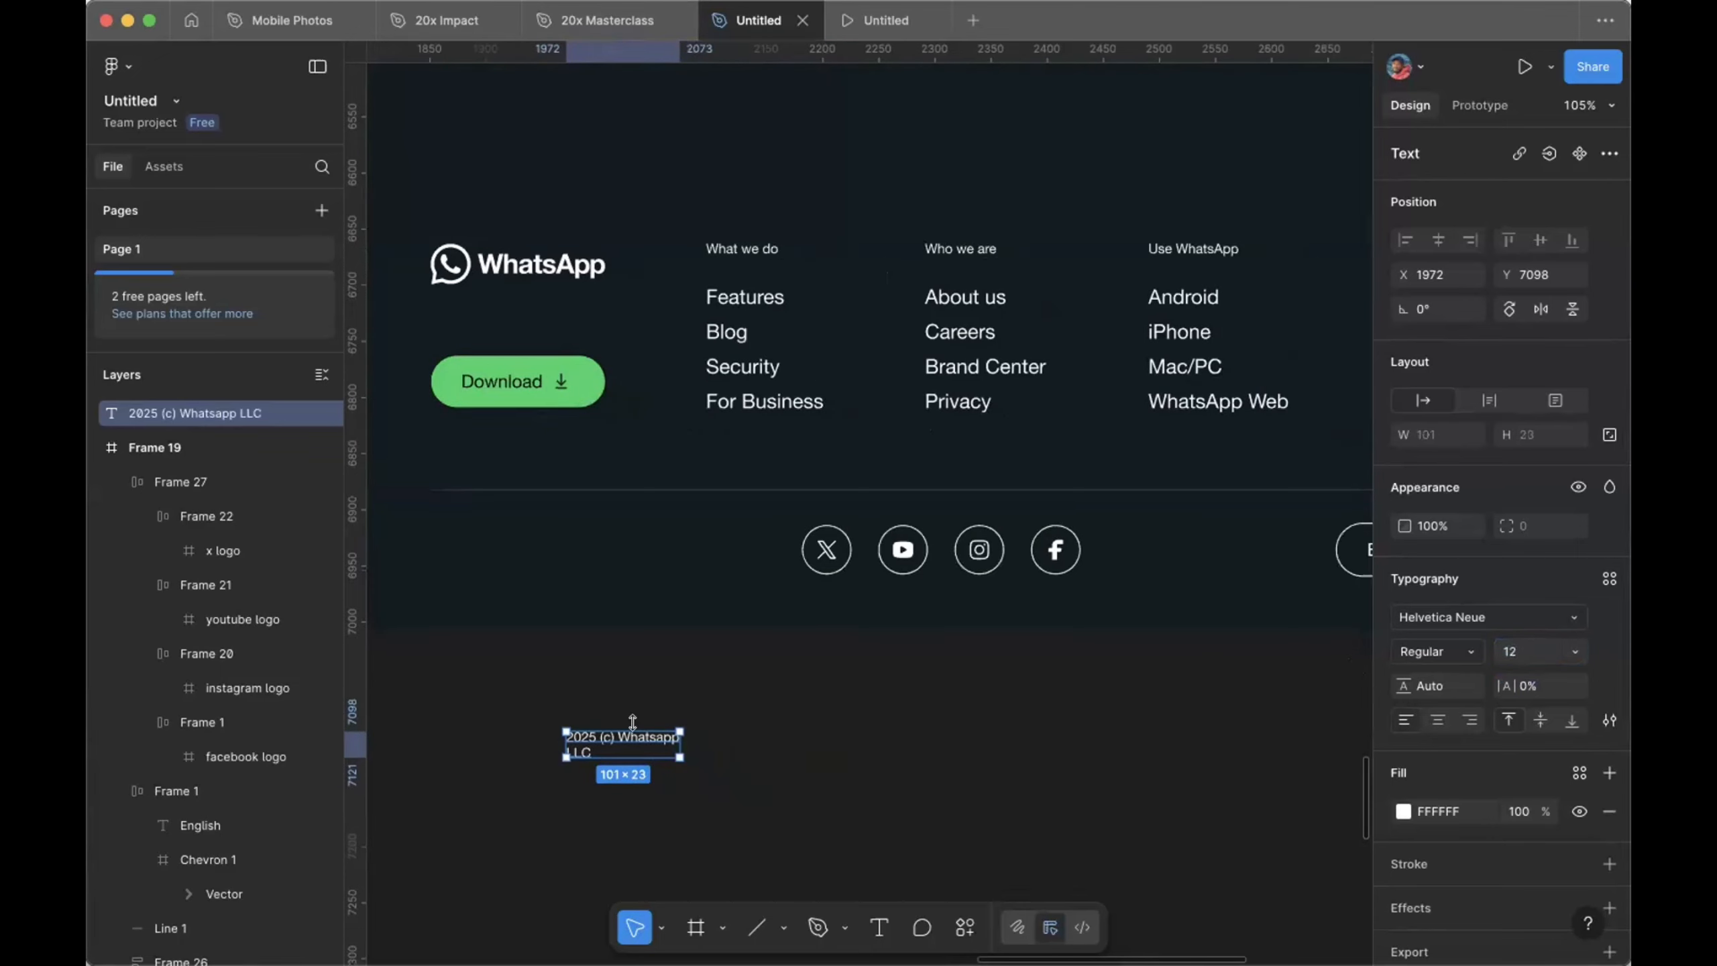
{"action": "left_click_drag", "start_coordinate": [632, 737], "coordinate": [813, 725]}
{"action": "double_click", "coordinate": [813, 725]}
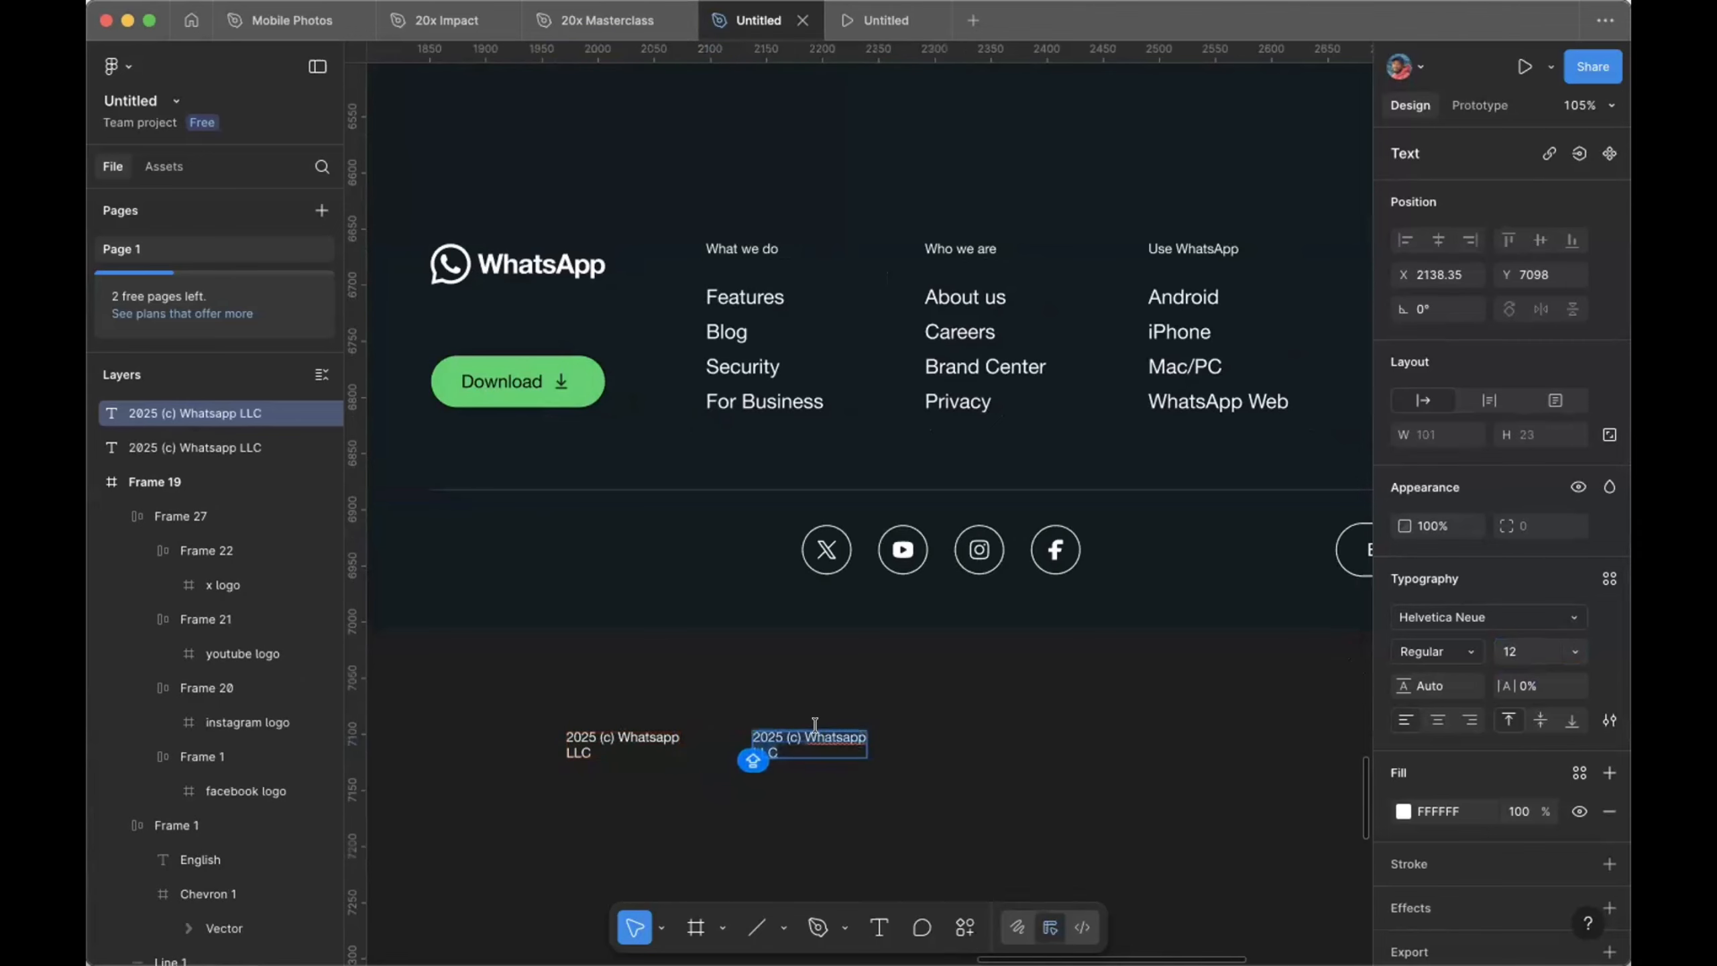
{"action": "type", "text": "t"}
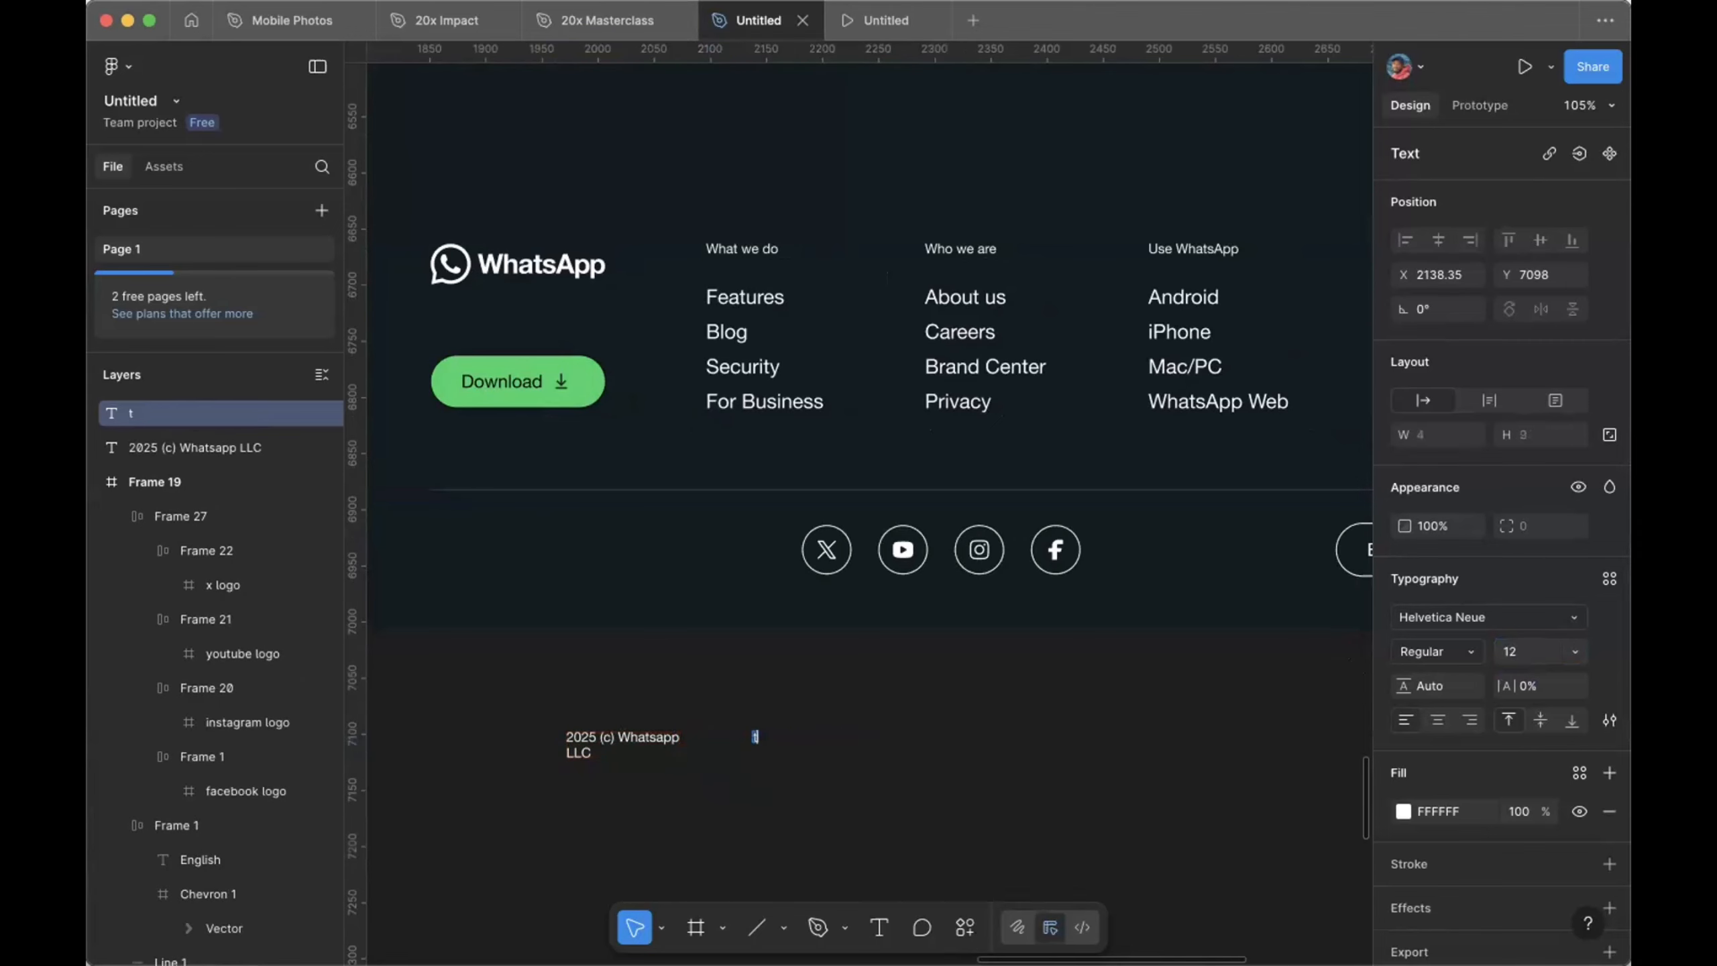
{"action": "key", "text": "BackSpace"}
{"action": "key", "text": "Caps_Lock"}
{"action": "type", "text": "Terms & Prica"}
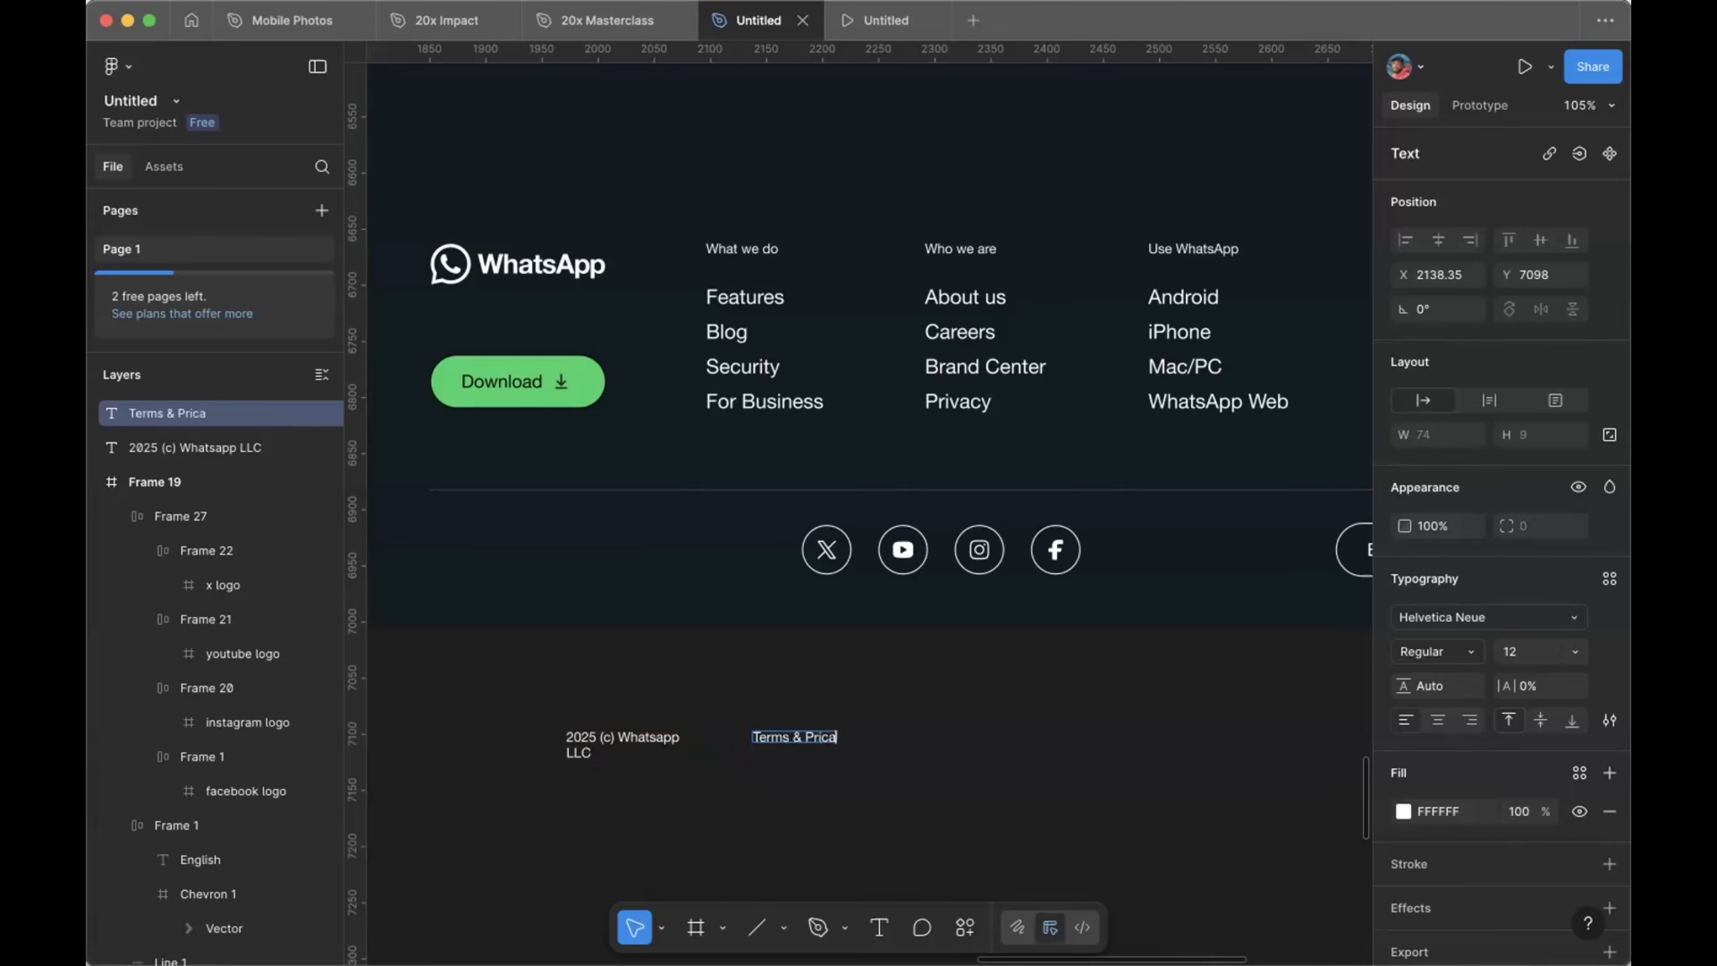
{"action": "type", "text": "vy Policy"}
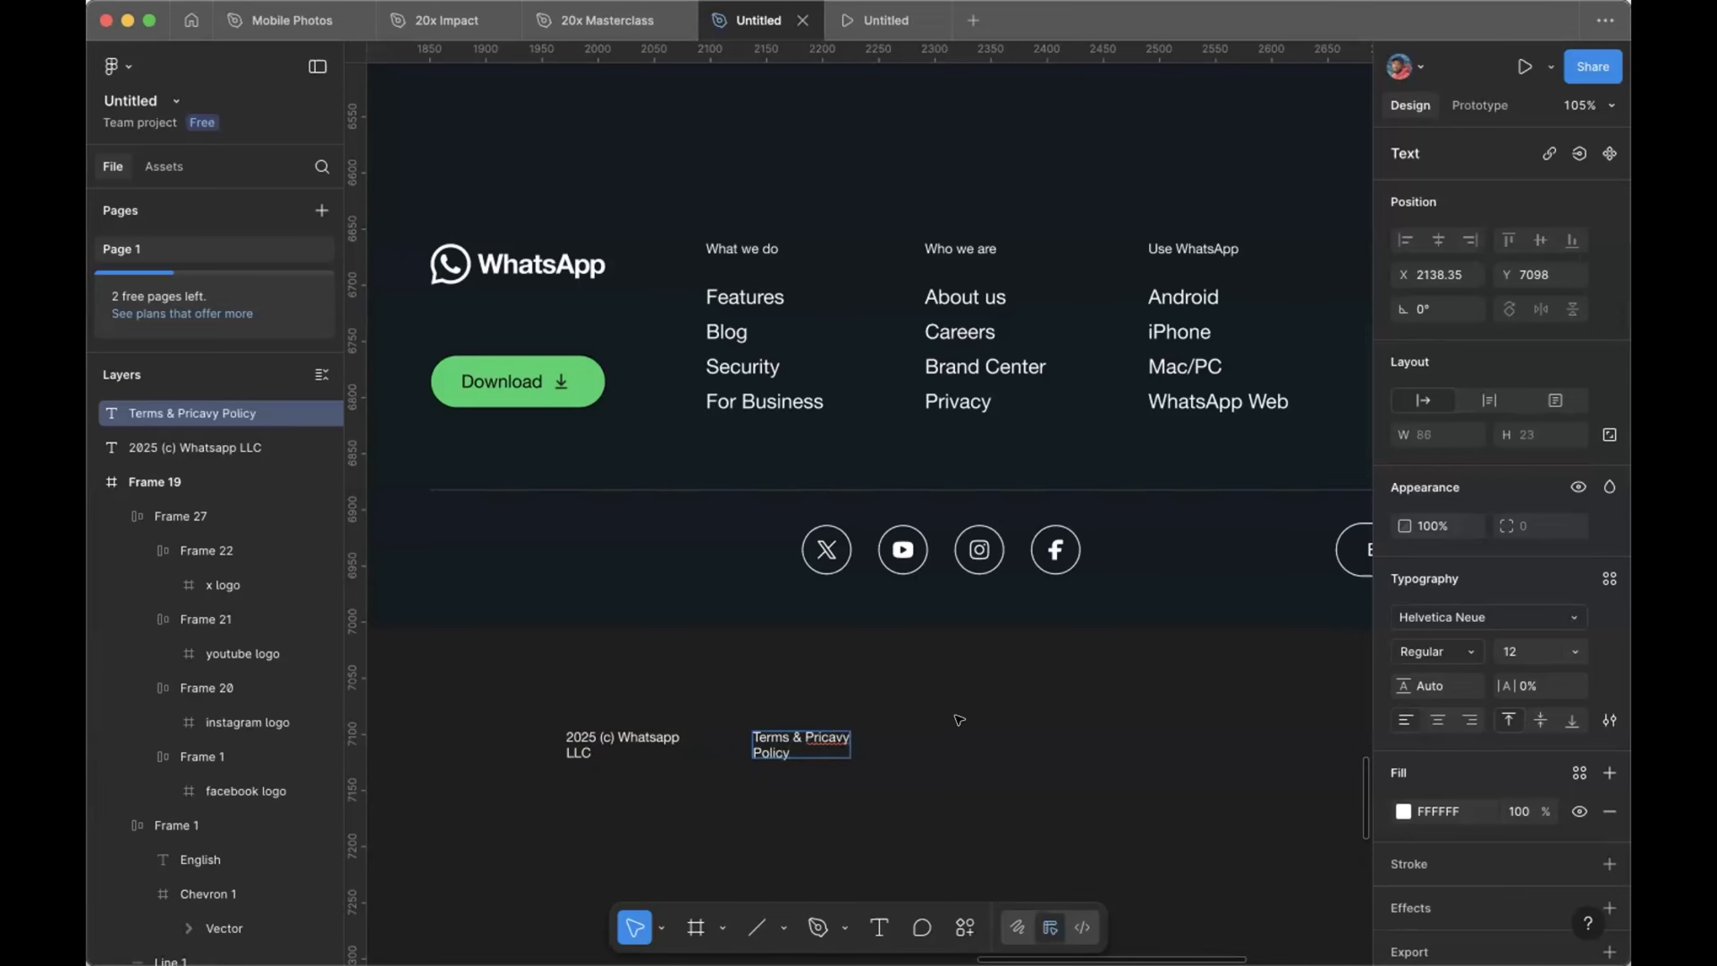
{"action": "key", "text": "Escape"}
Step: Duplicate the policy text alongside itself and change the copy to "Sitemap"
{"action": "left_click_drag", "start_coordinate": [826, 732], "coordinate": [958, 732]}
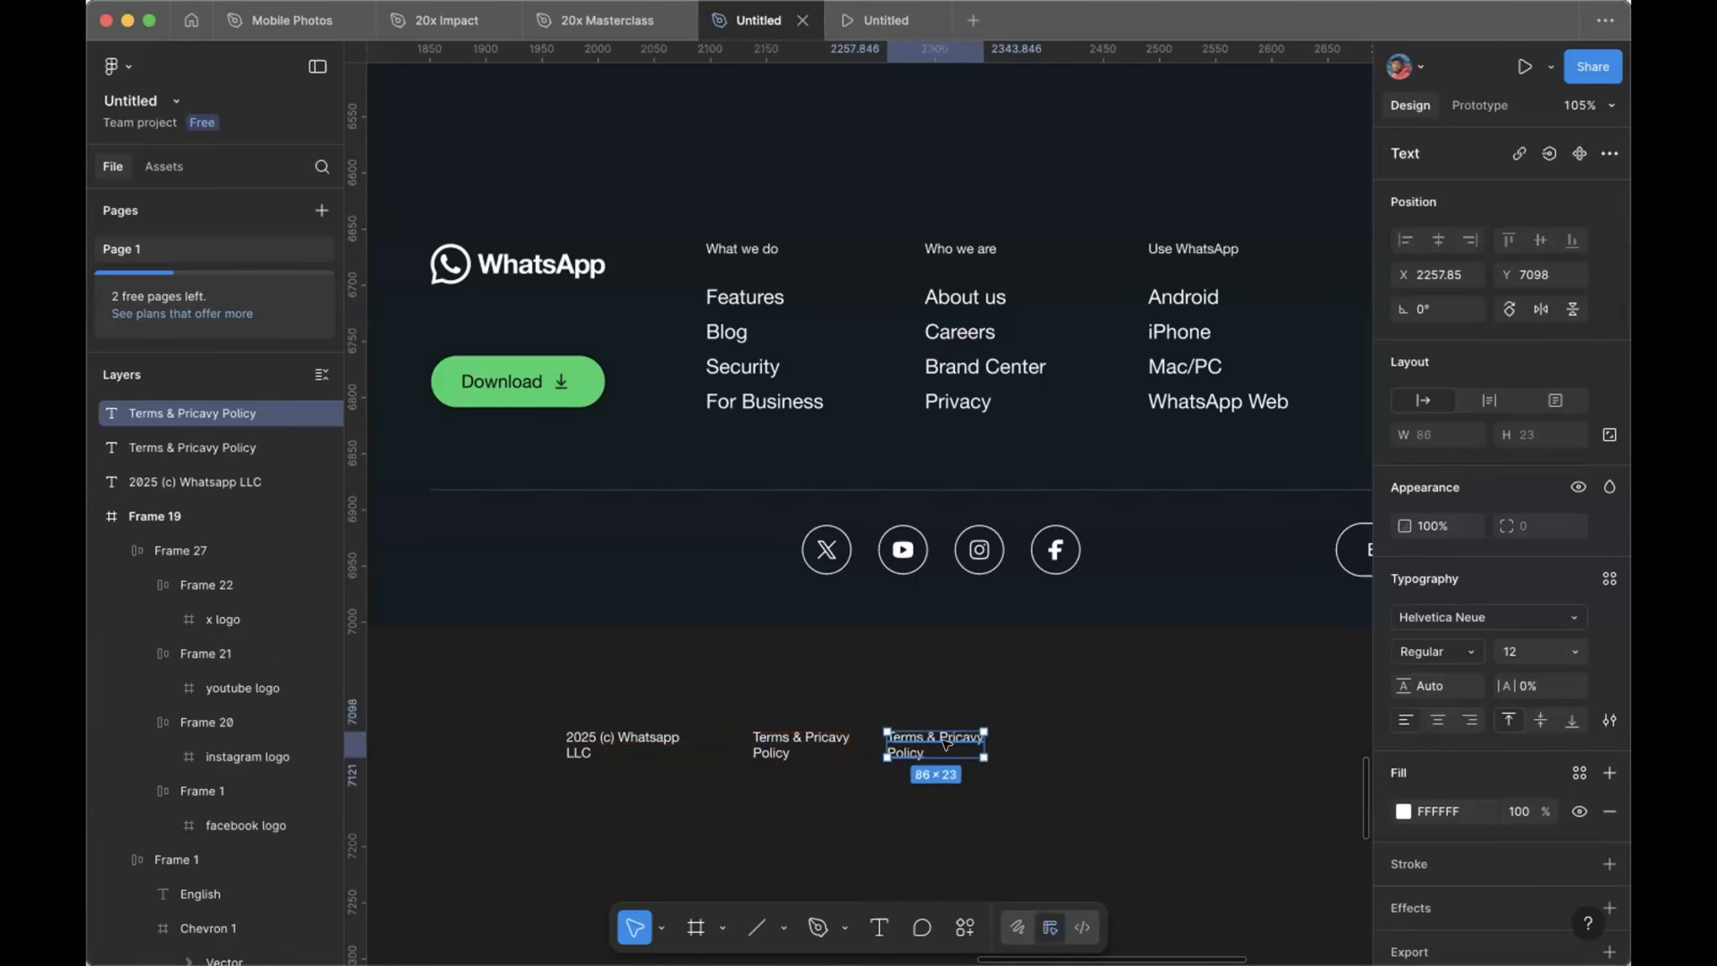
{"action": "double_click", "coordinate": [942, 736]}
{"action": "type", "text": "Si"}
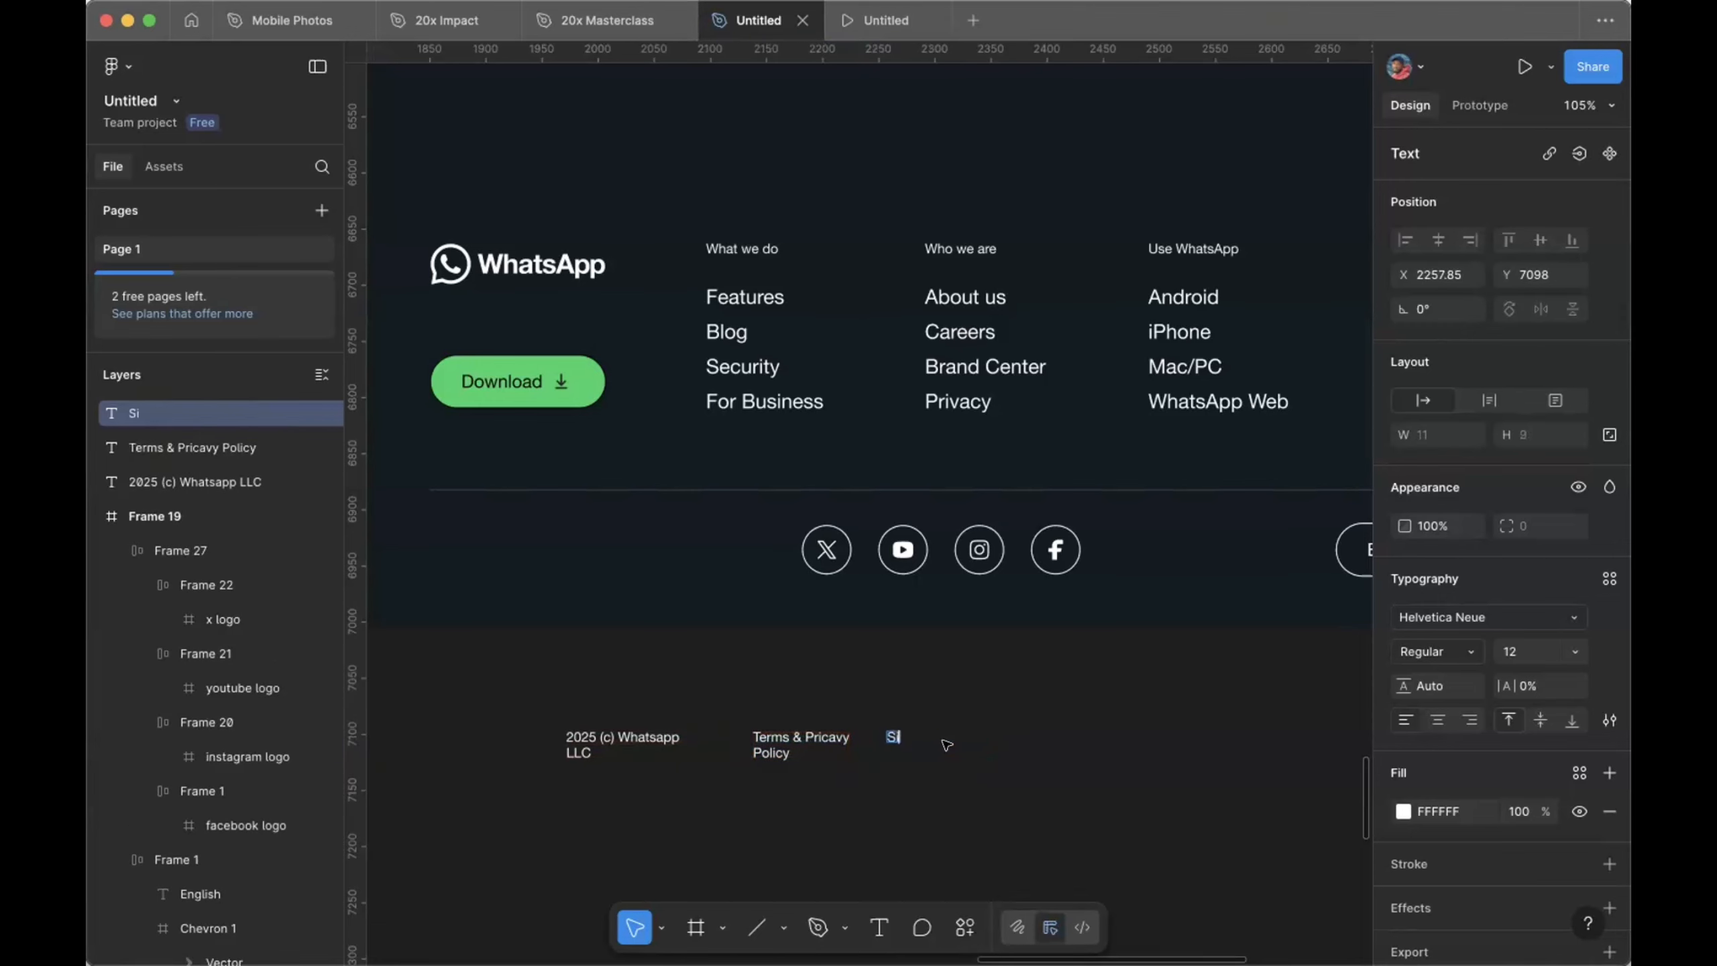
{"action": "type", "text": "temap"}
{"action": "key", "text": "Escape"}
Step: Wrap the copyright, policy and Sitemap texts in a horizontal auto layout frame with an item spacing of 40
{"action": "scroll", "coordinate": [567, 639], "scroll_direction": "down", "scroll_amount": 3}
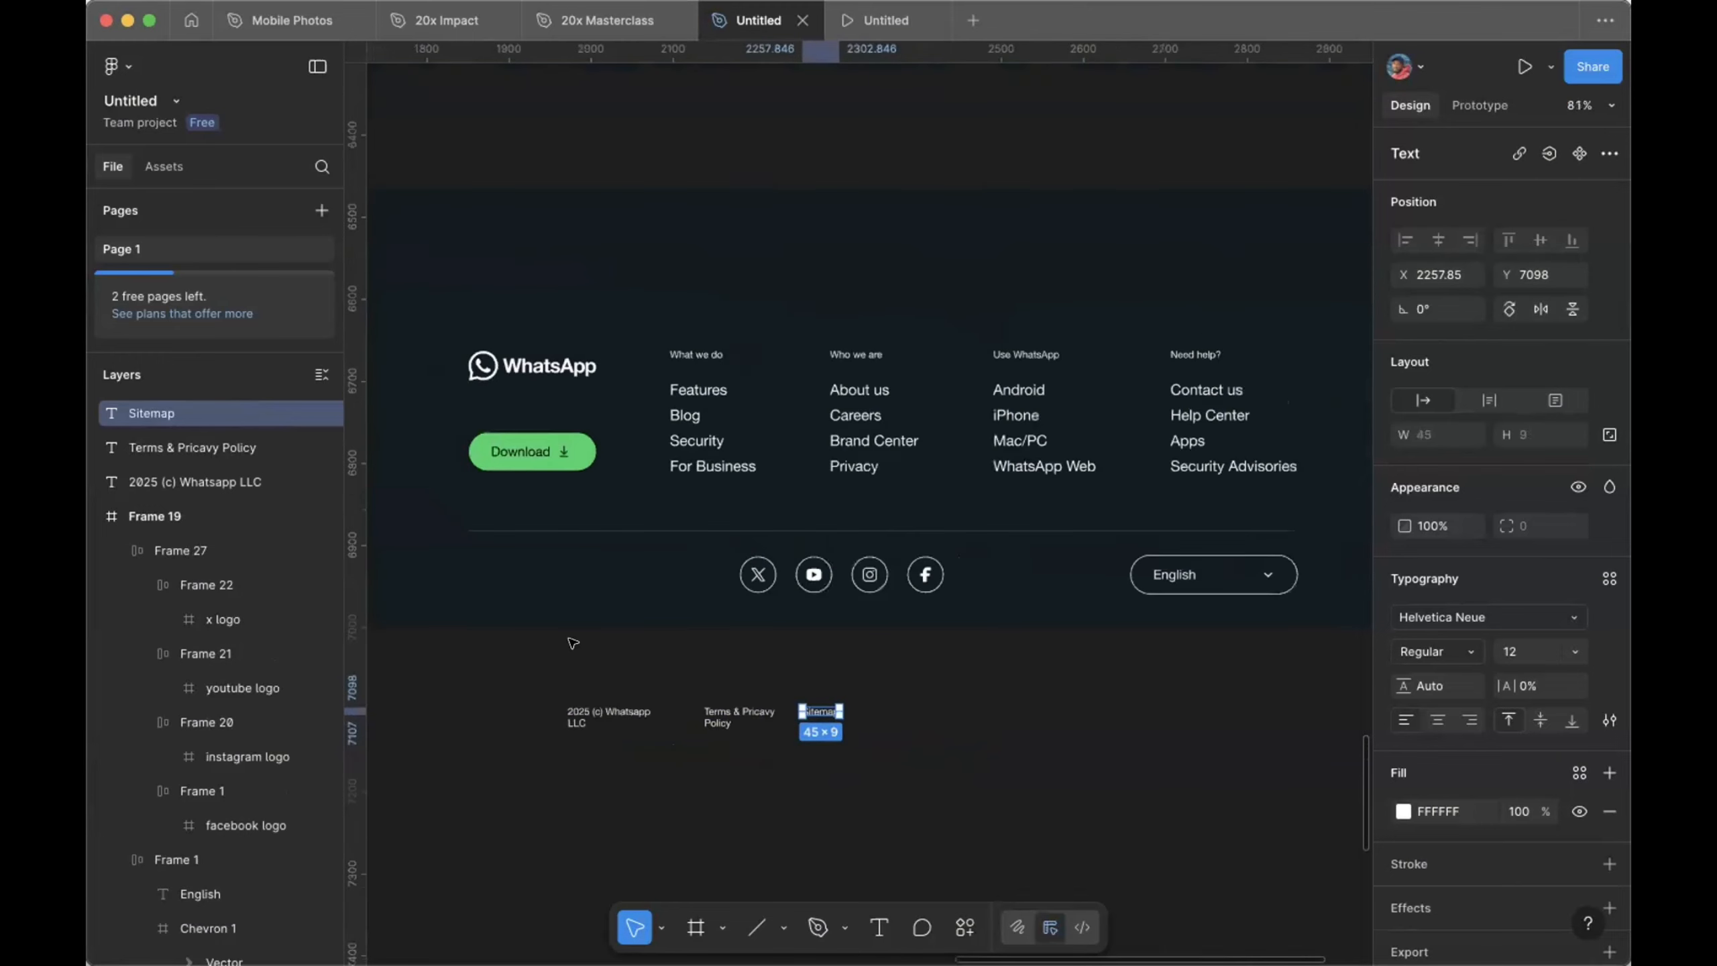
{"action": "left_click_drag", "start_coordinate": [567, 639], "coordinate": [819, 708]}
{"action": "scroll", "coordinate": [861, 717], "scroll_direction": "up", "scroll_amount": 5}
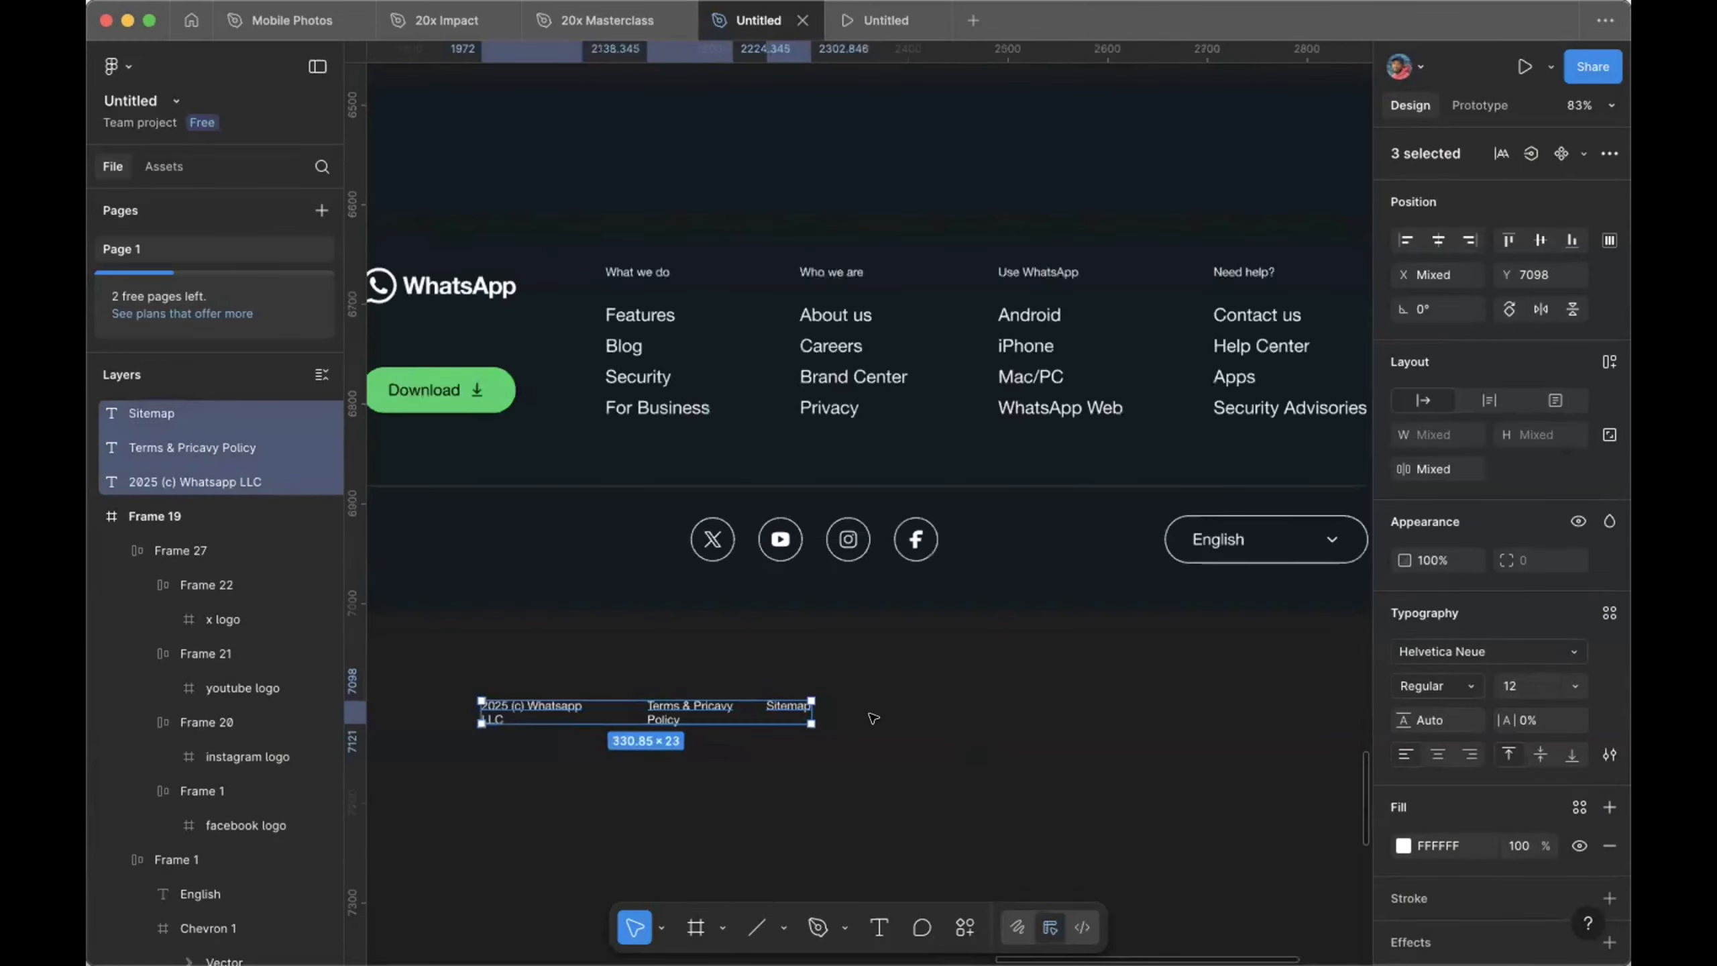
{"action": "scroll", "coordinate": [872, 717], "scroll_direction": "up", "scroll_amount": 2}
{"action": "scroll", "coordinate": [872, 717], "scroll_direction": "left", "scroll_amount": 5}
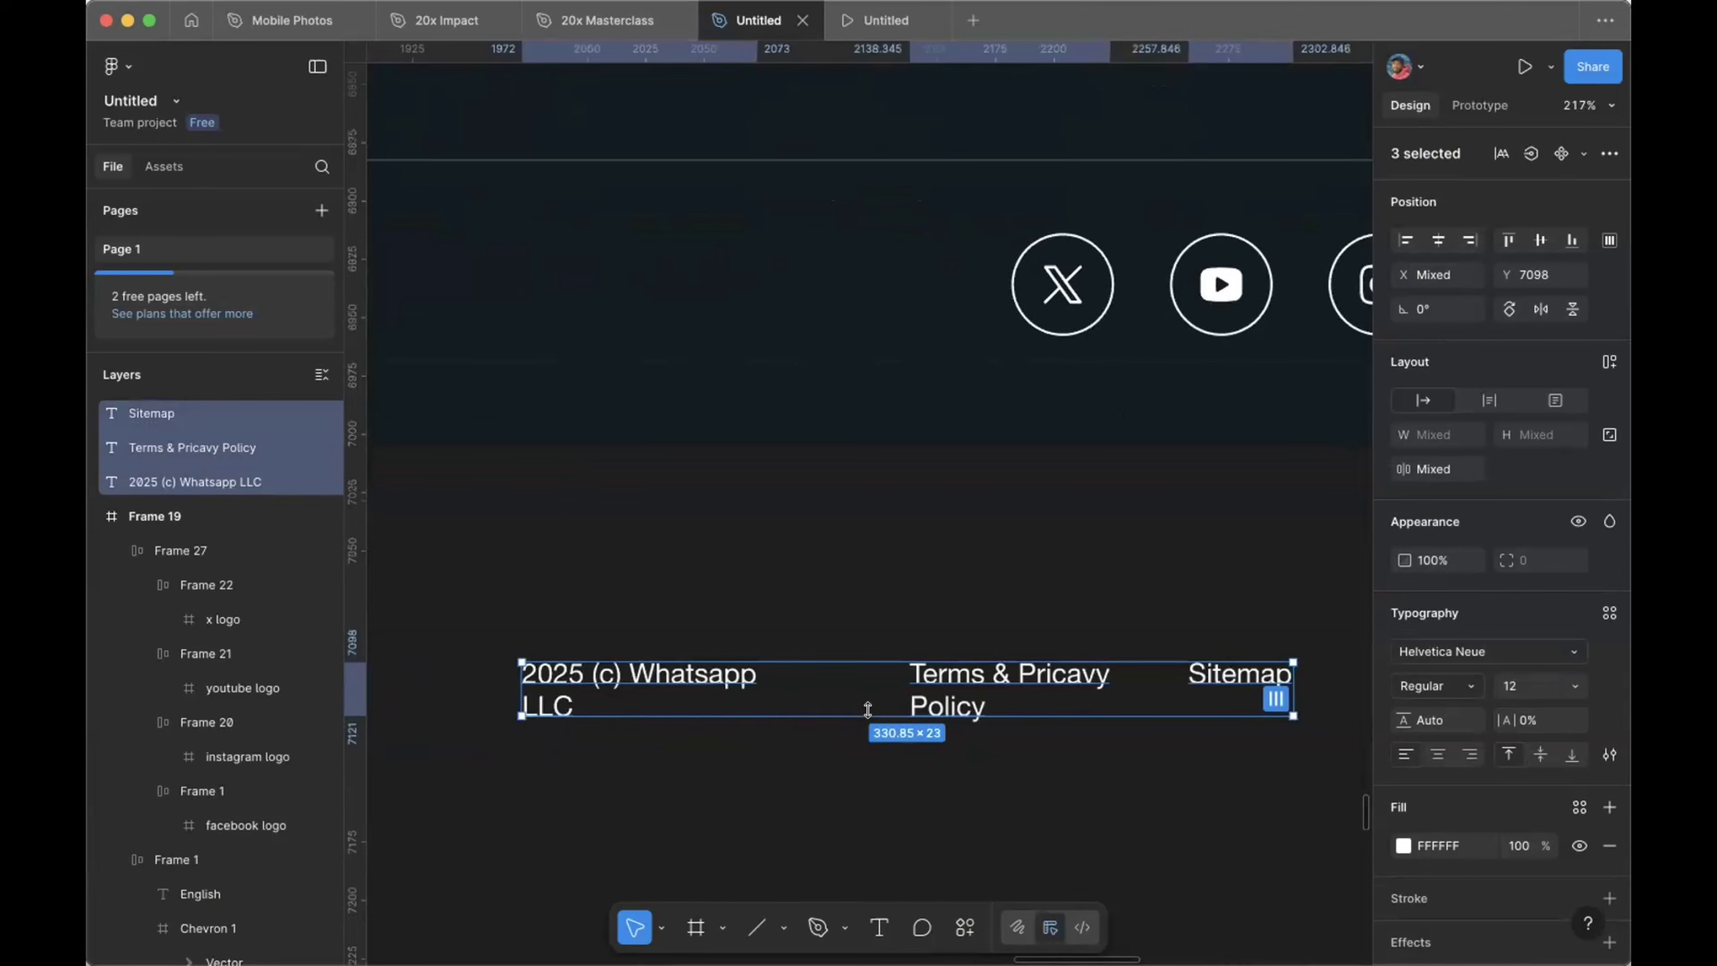
{"action": "scroll", "coordinate": [873, 717], "scroll_direction": "right", "scroll_amount": 1}
{"action": "scroll", "coordinate": [873, 717], "scroll_direction": "down", "scroll_amount": 1}
{"action": "key", "text": "shift+a"}
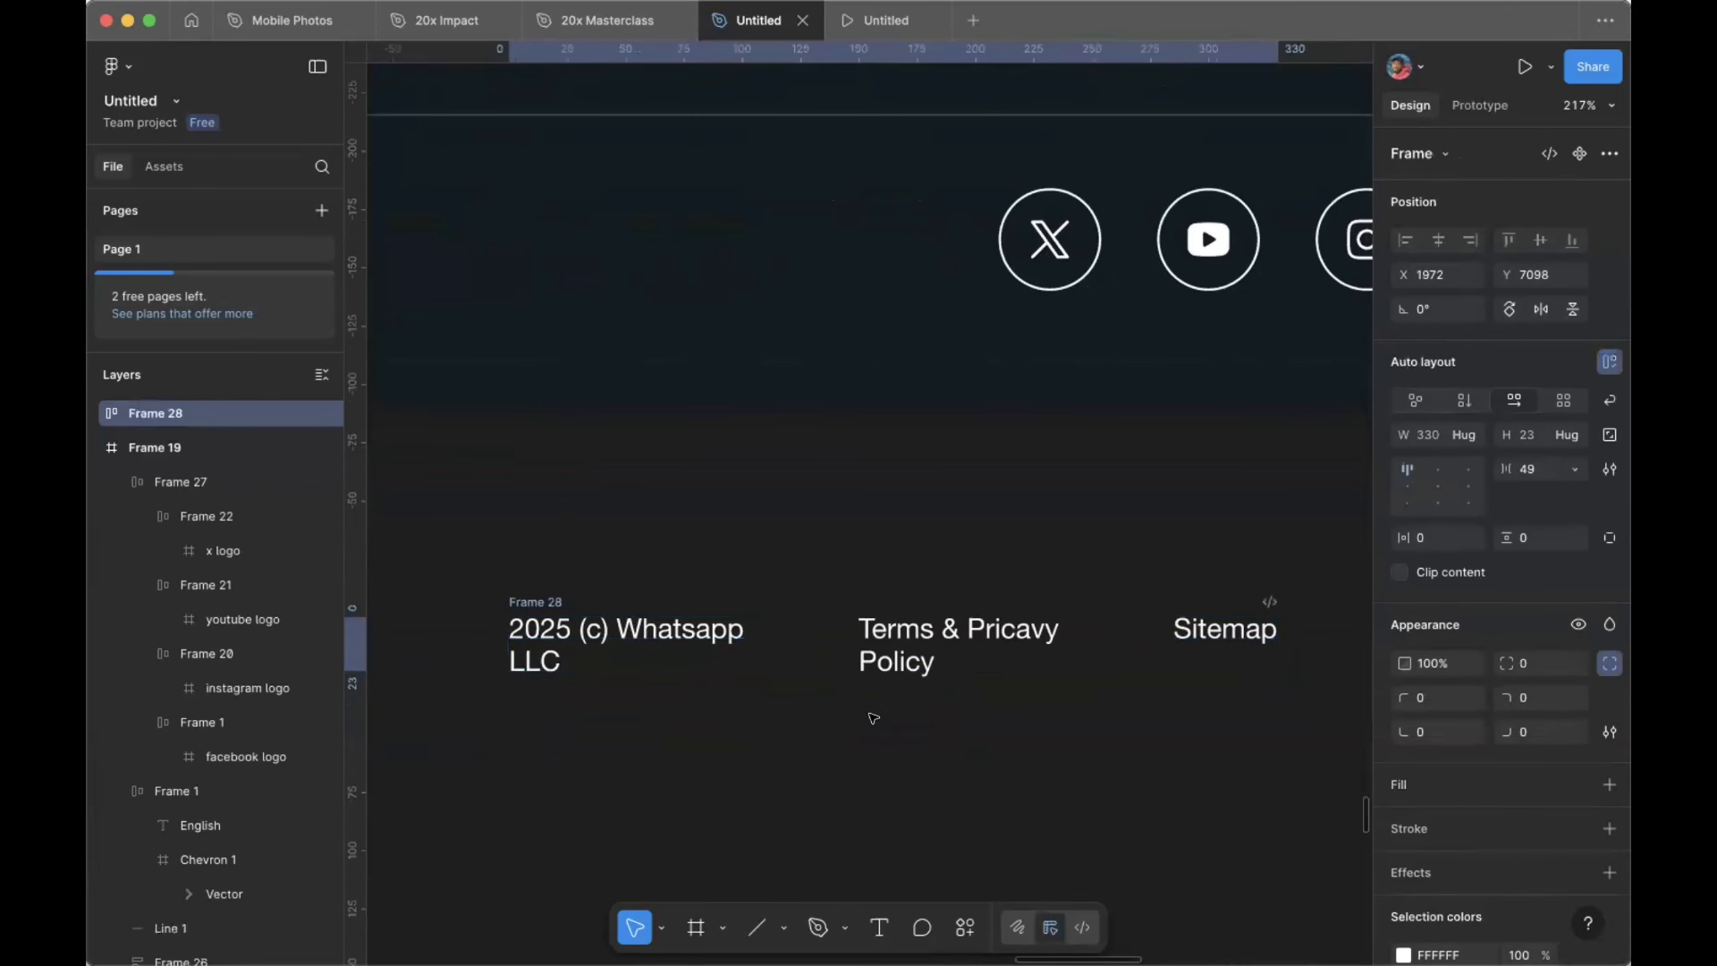
{"action": "scroll", "coordinate": [874, 715], "scroll_direction": "down", "scroll_amount": 3}
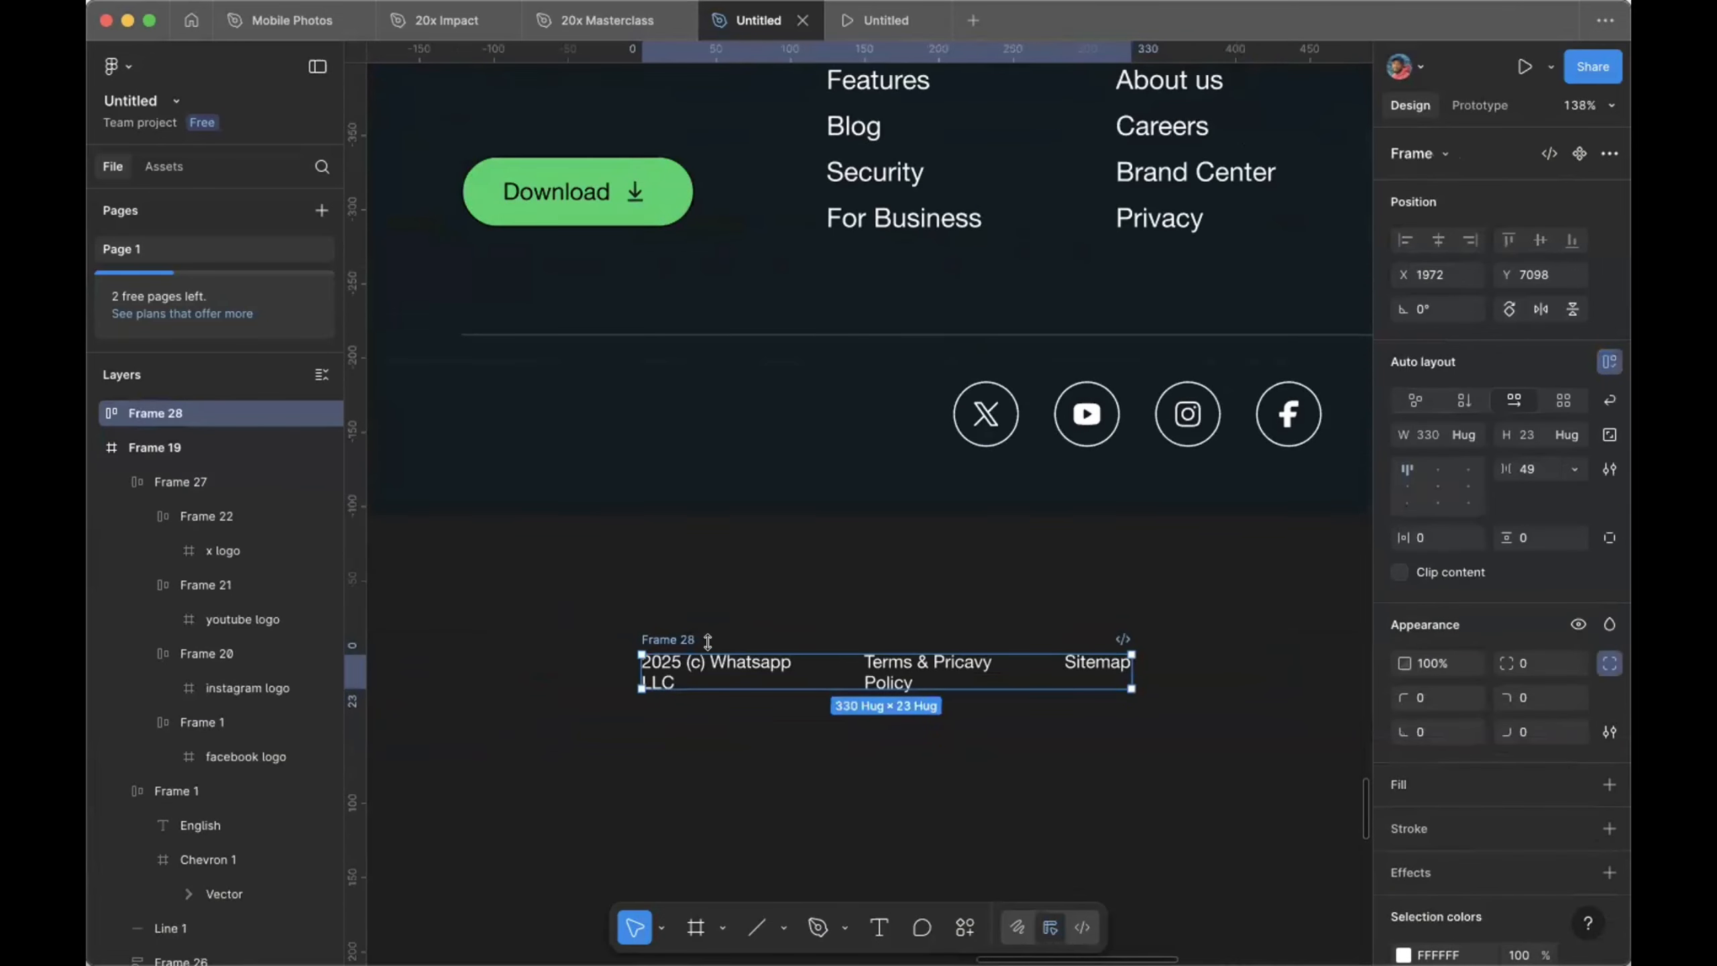
{"action": "left_click", "coordinate": [1536, 469]}
{"action": "type", "text": "40"}
{"action": "key", "text": "Return"}
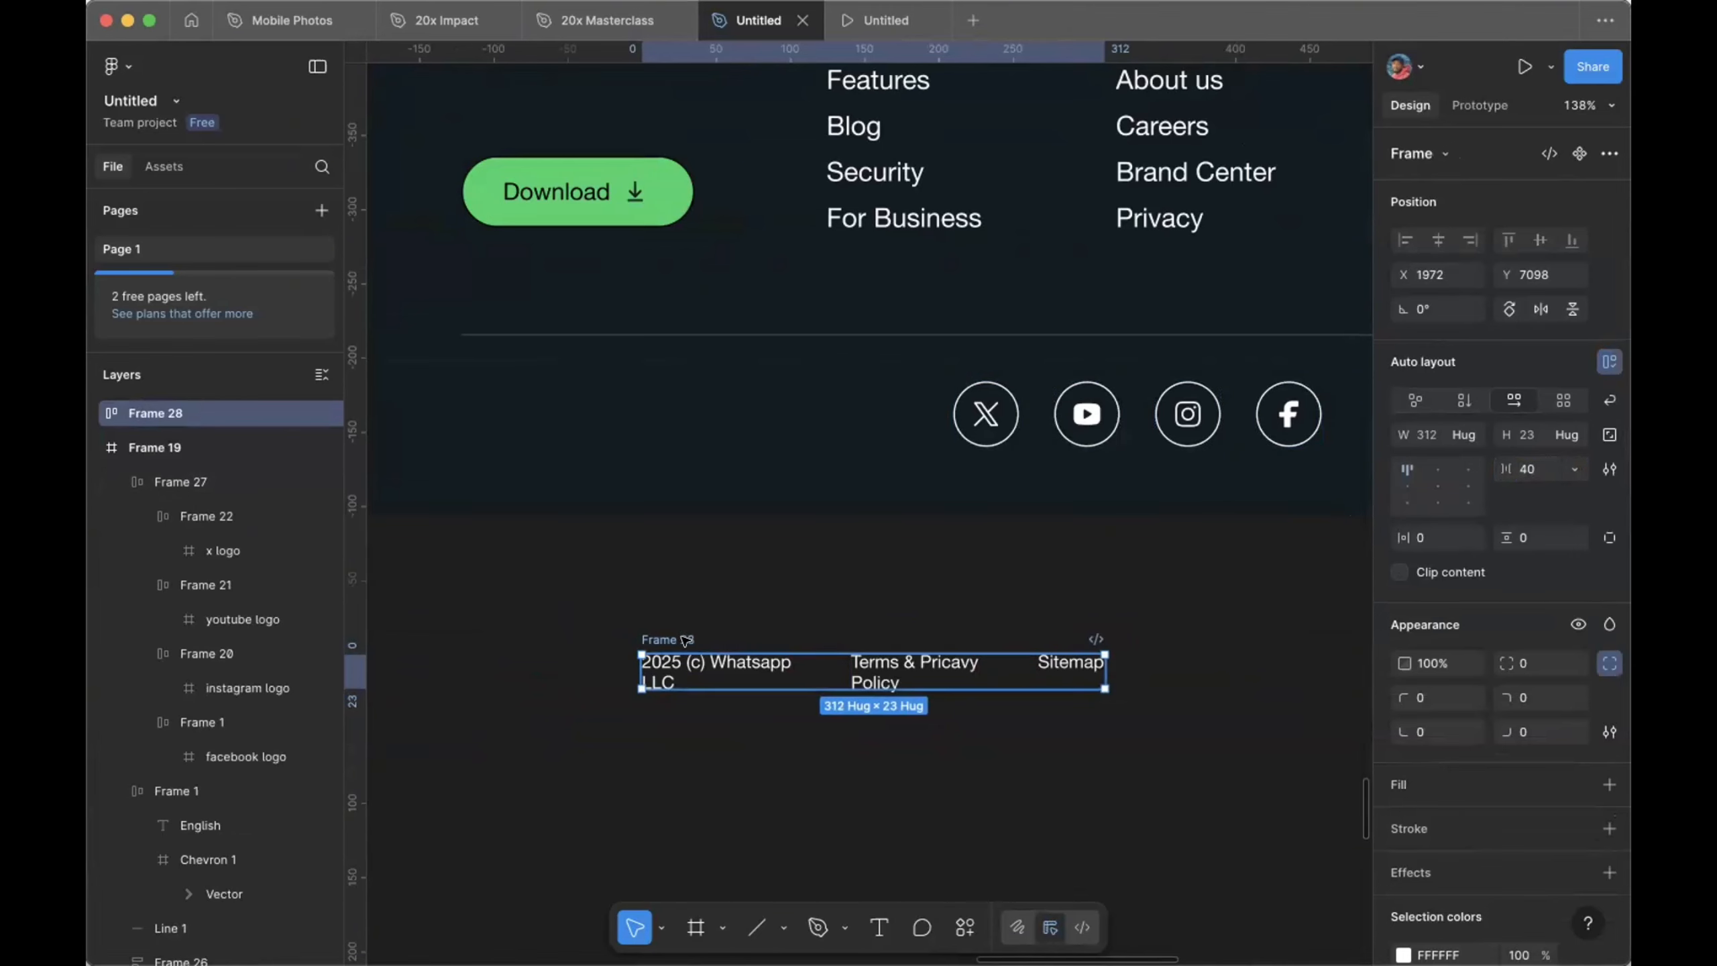
Step: Place the legal text row in the footer under the divider, aligned with the logo, and shift the social button row to X 640.5
{"action": "left_click_drag", "start_coordinate": [684, 637], "coordinate": [507, 373]}
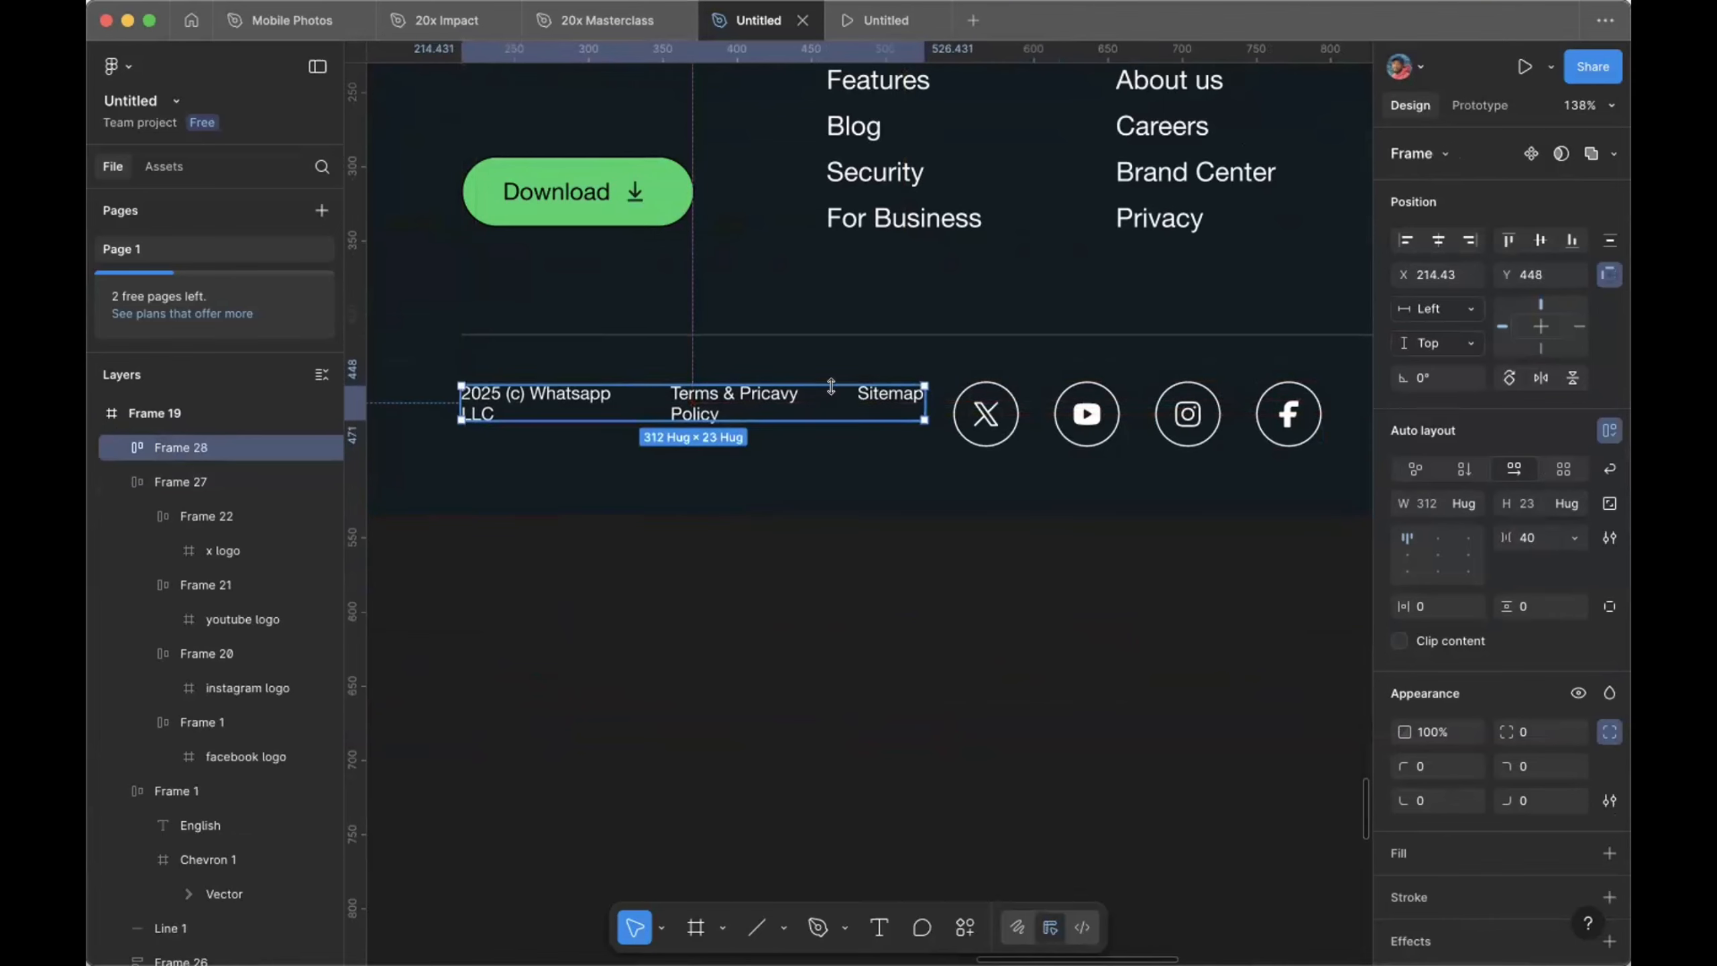
{"action": "scroll", "coordinate": [831, 385], "scroll_direction": "right", "scroll_amount": 10}
{"action": "left_click", "coordinate": [637, 419]}
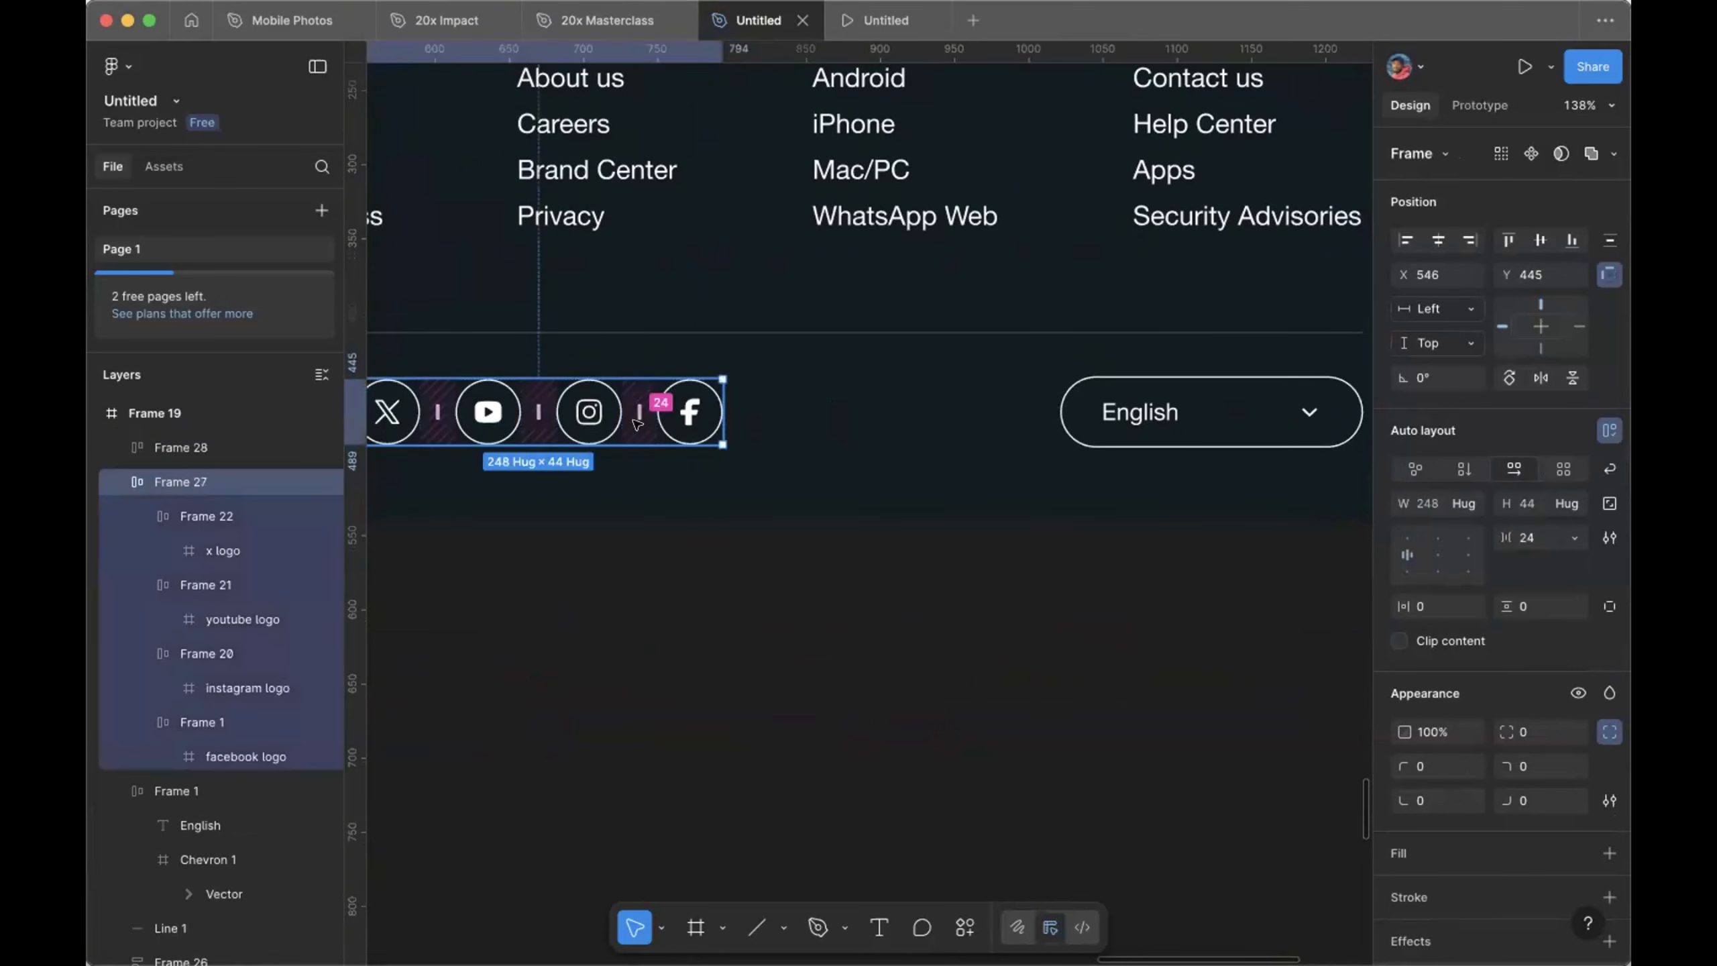
{"action": "scroll", "coordinate": [637, 419], "scroll_direction": "left", "scroll_amount": 8}
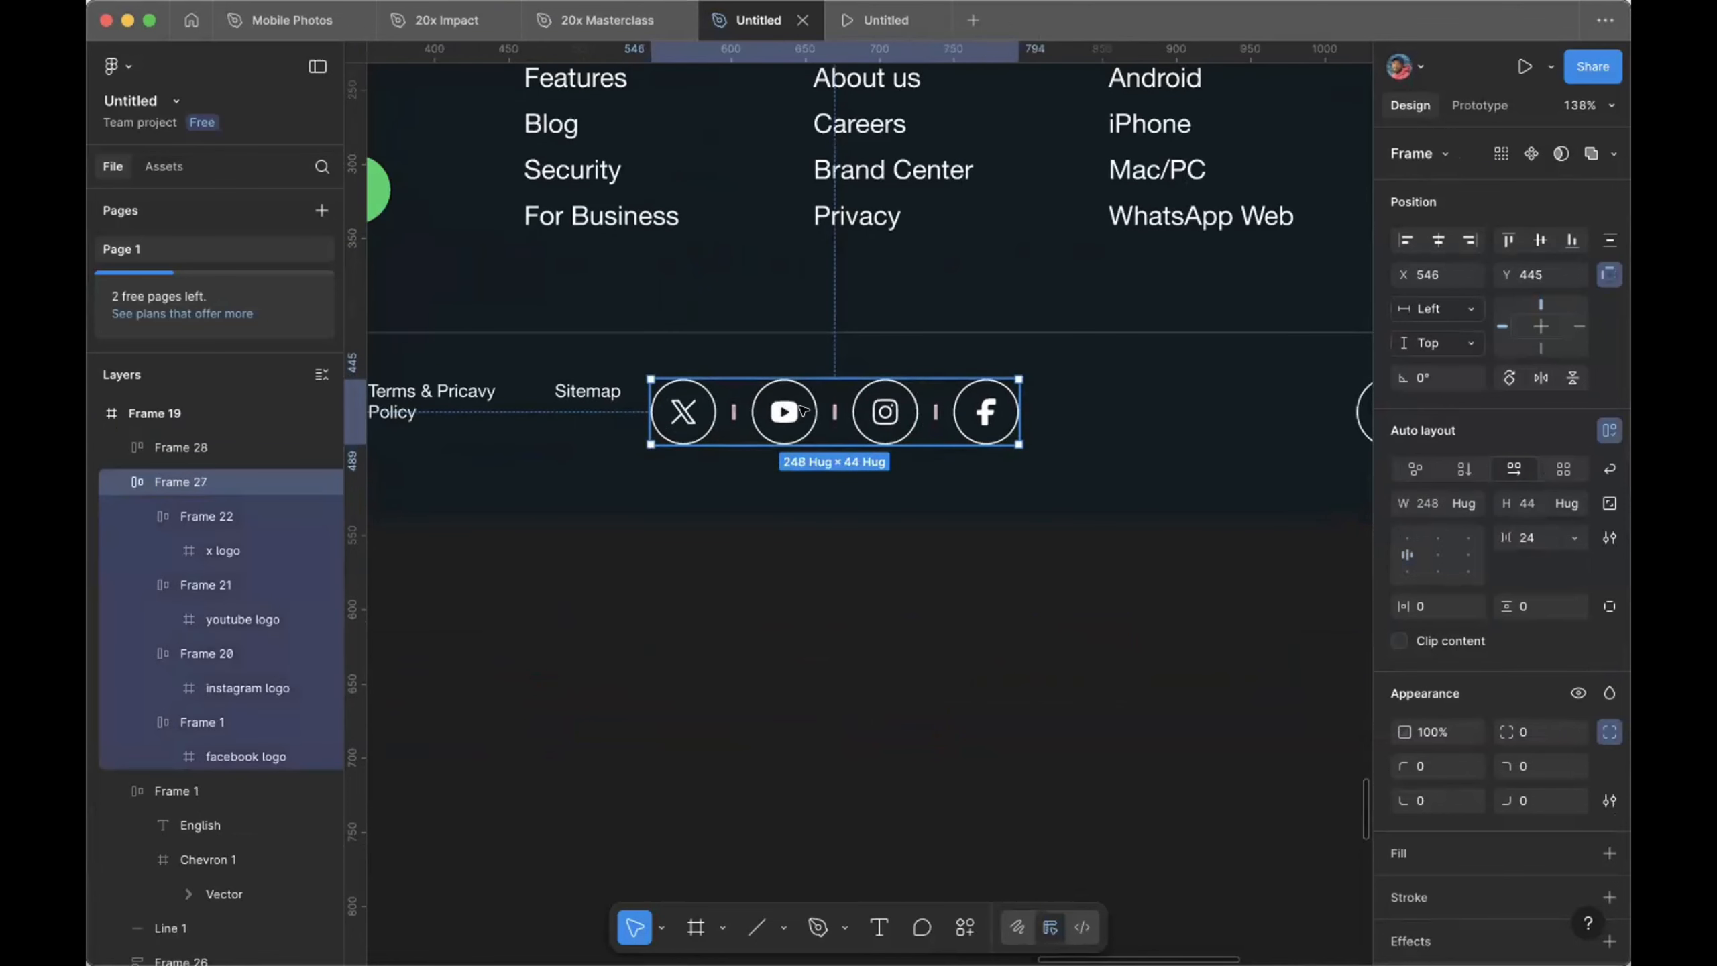
{"action": "left_click_drag", "start_coordinate": [803, 410], "coordinate": [925, 416]}
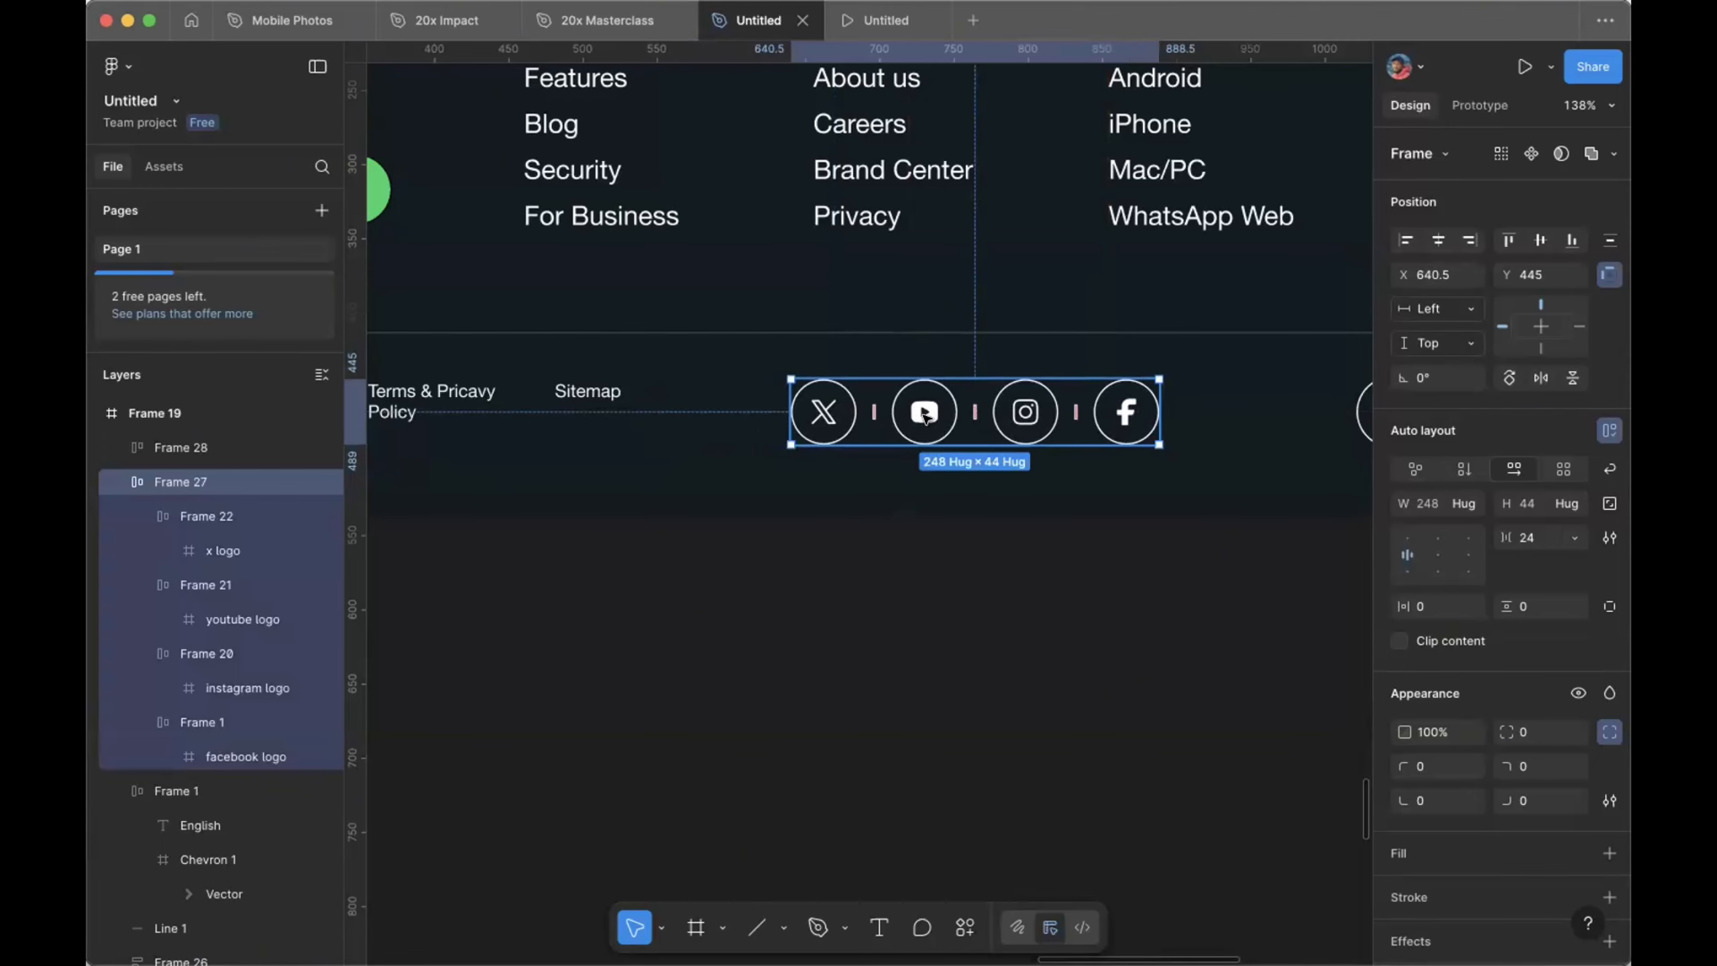
{"action": "scroll", "coordinate": [925, 417], "scroll_direction": "down", "scroll_amount": 3}
{"action": "scroll", "coordinate": [924, 417], "scroll_direction": "down", "scroll_amount": 1}
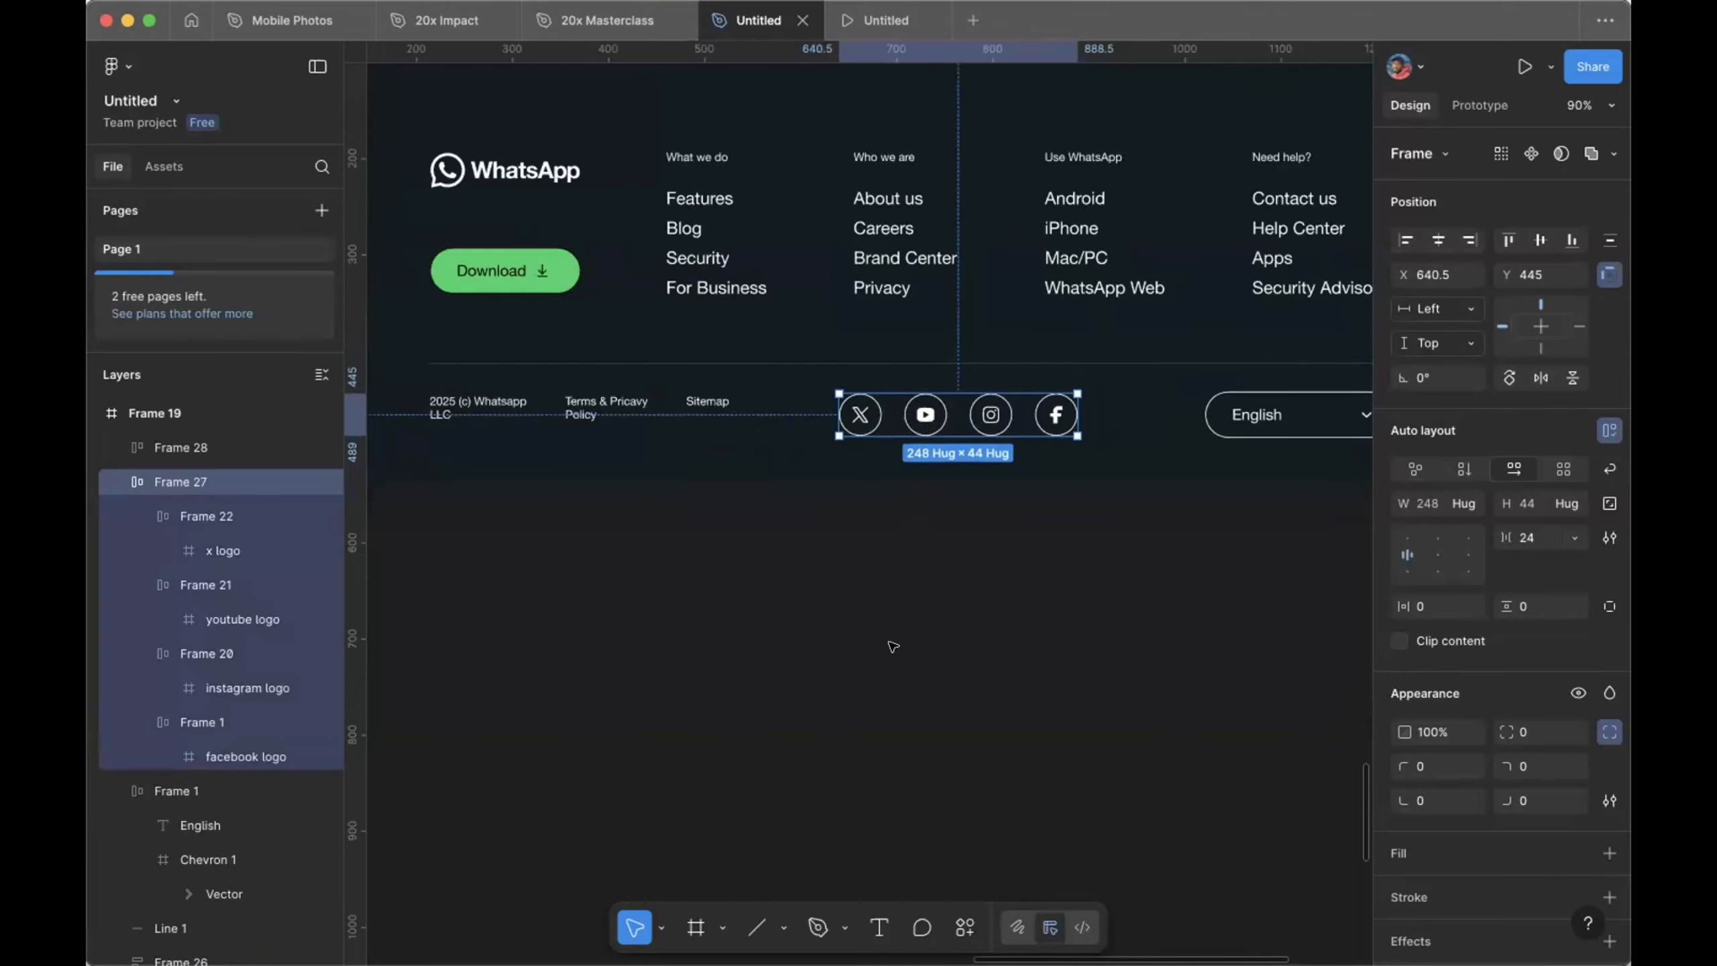
{"action": "left_click", "coordinate": [891, 646]}
Step: Move the footer frame into the Desktop - 1 page below the "Stay up to date" section and center it horizontally
{"action": "scroll", "coordinate": [892, 647], "scroll_direction": "down", "scroll_amount": 5}
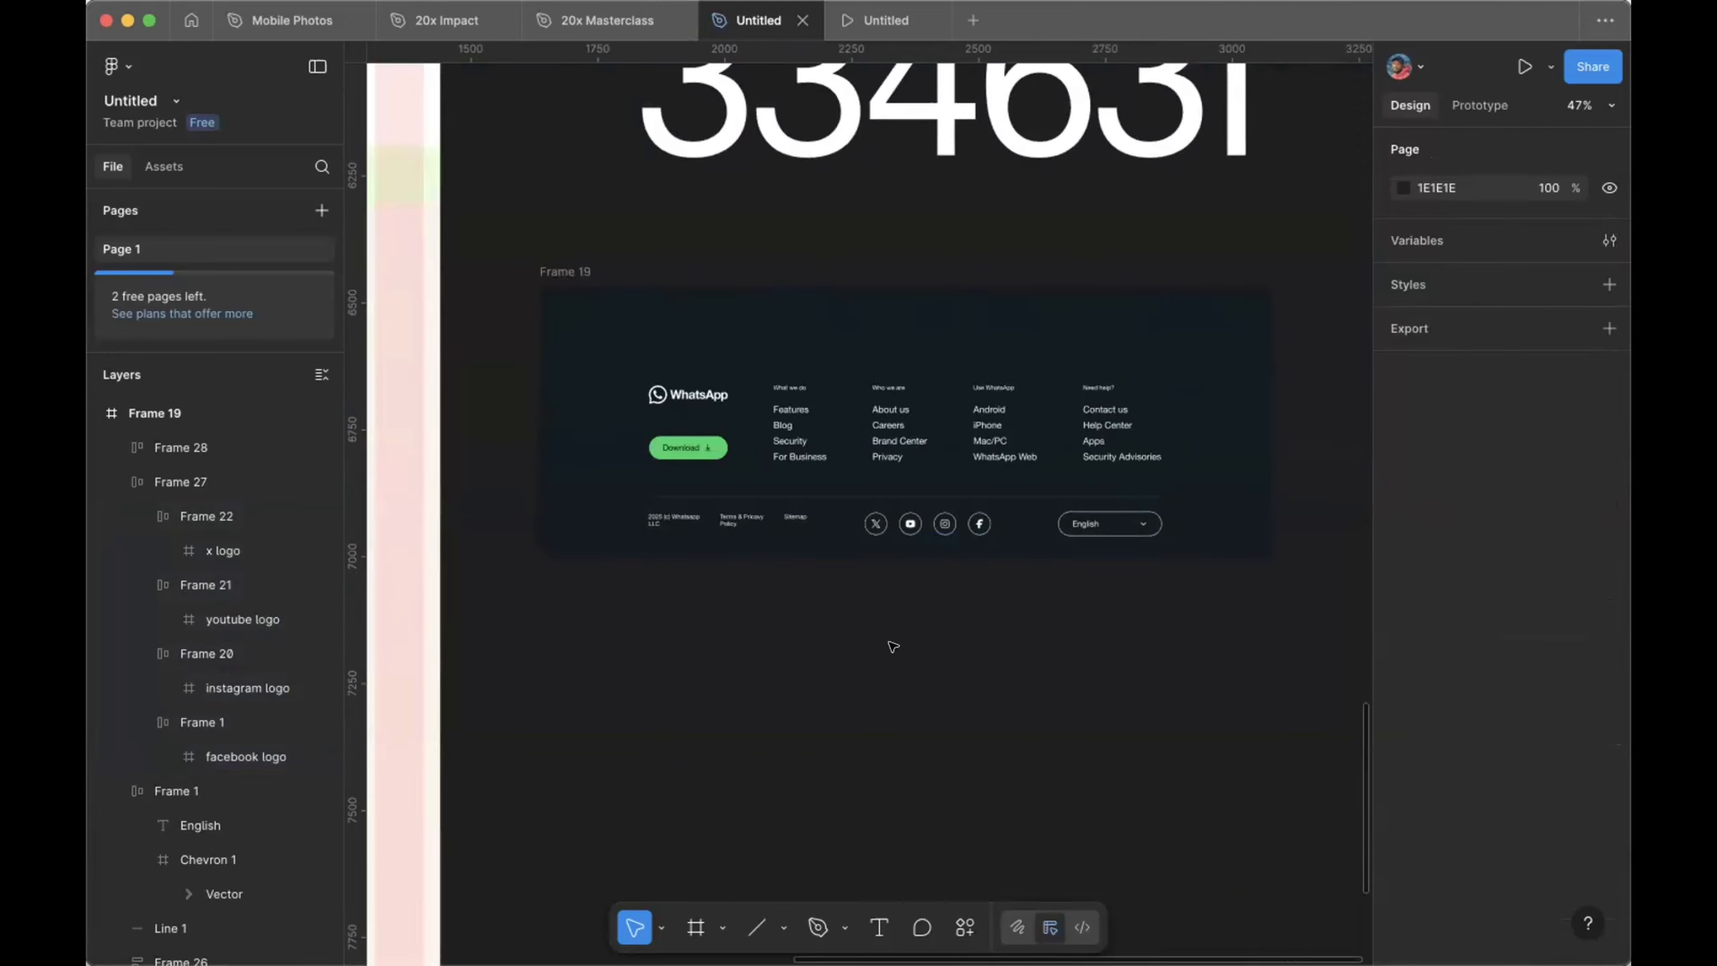
{"action": "scroll", "coordinate": [892, 646], "scroll_direction": "down", "scroll_amount": 5}
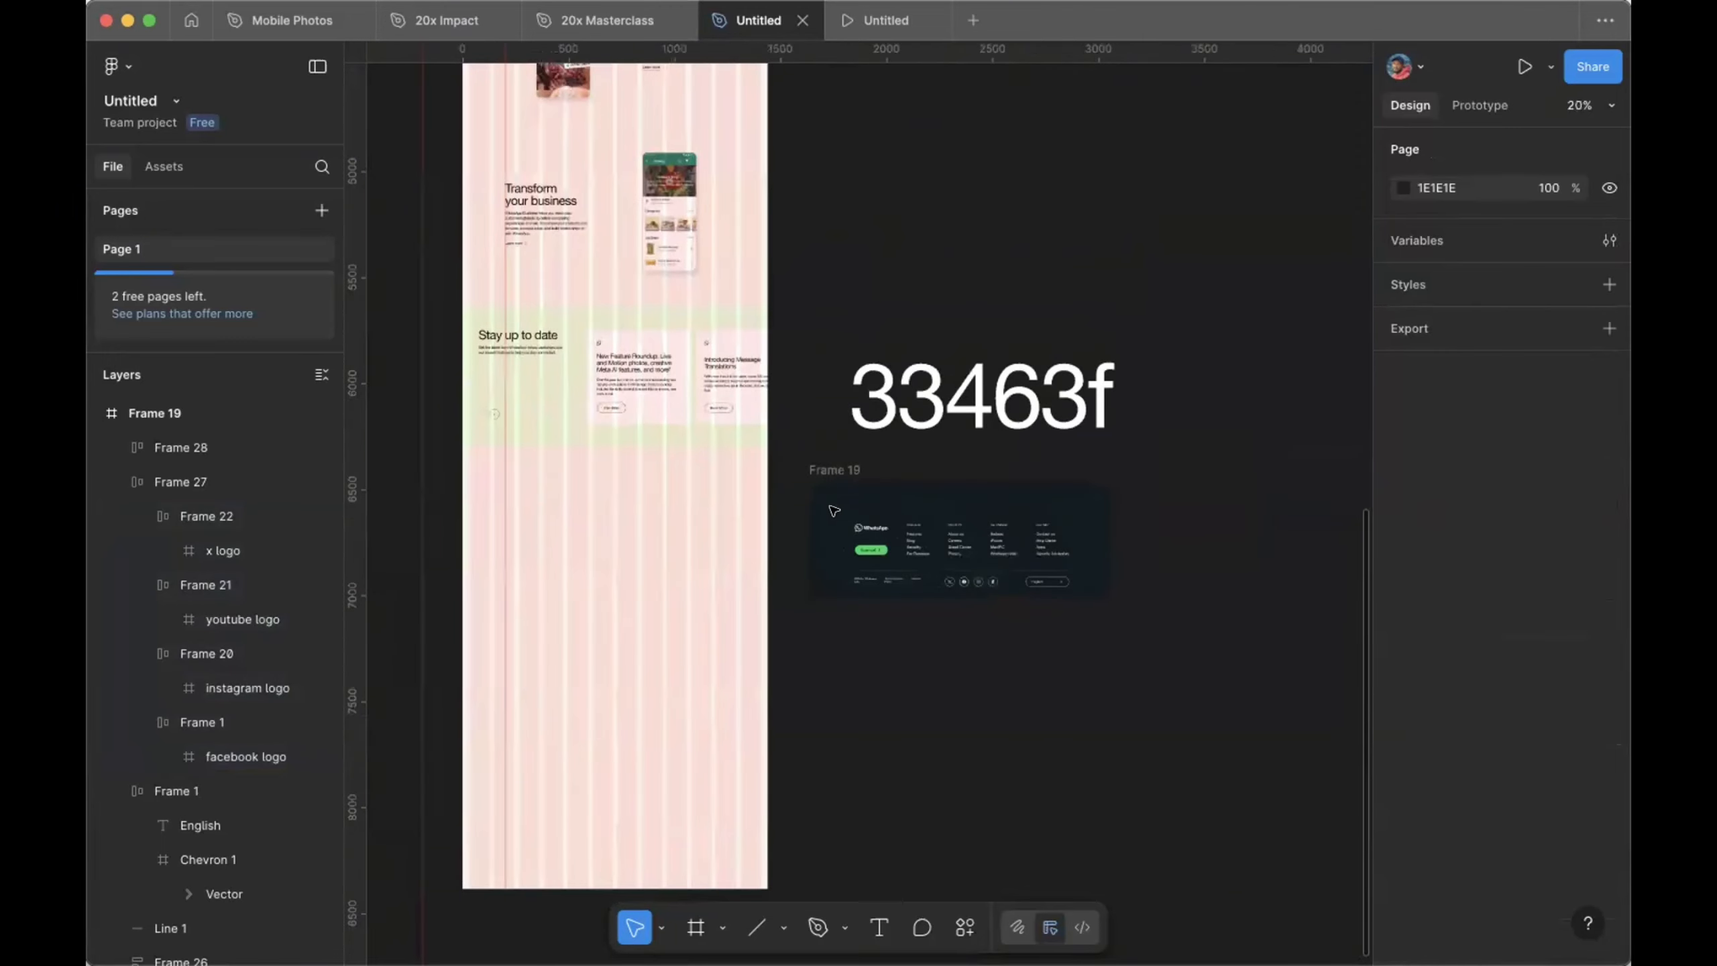
{"action": "left_click_drag", "start_coordinate": [833, 497], "coordinate": [497, 447]}
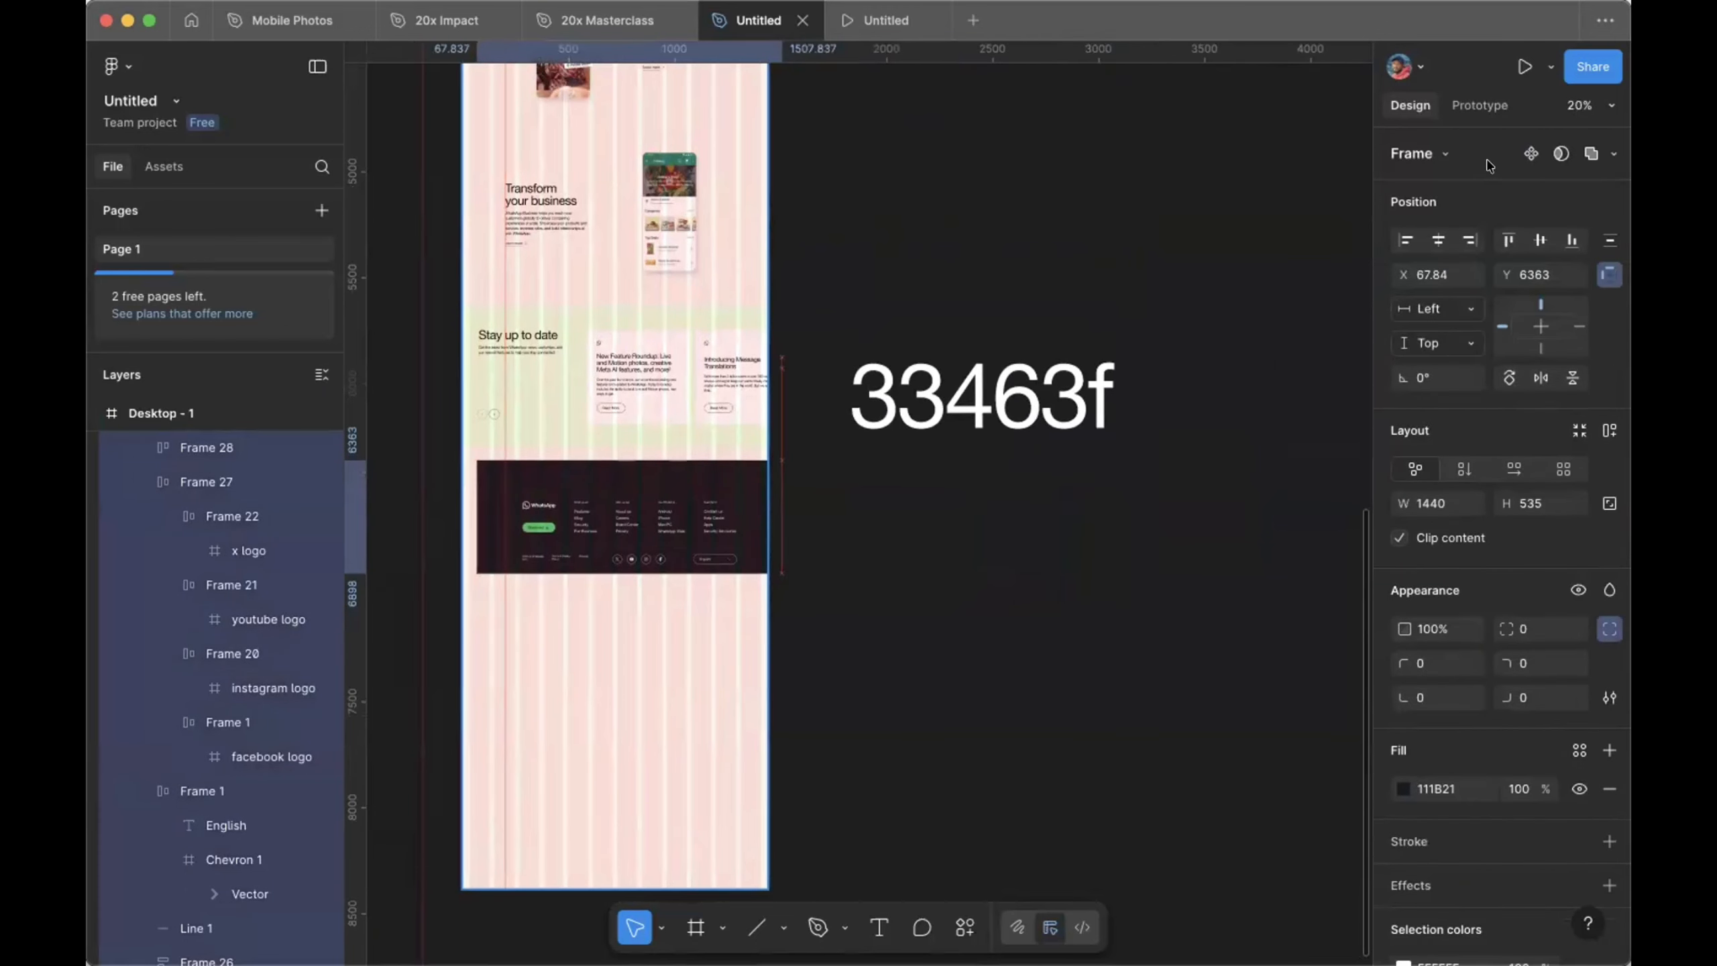
{"action": "left_click", "coordinate": [1436, 241]}
Step: Hide the layout guides and move the footer up to Y 6267 so it covers the green section's rounded lower corners
{"action": "scroll", "coordinate": [730, 455], "scroll_direction": "up", "scroll_amount": 8}
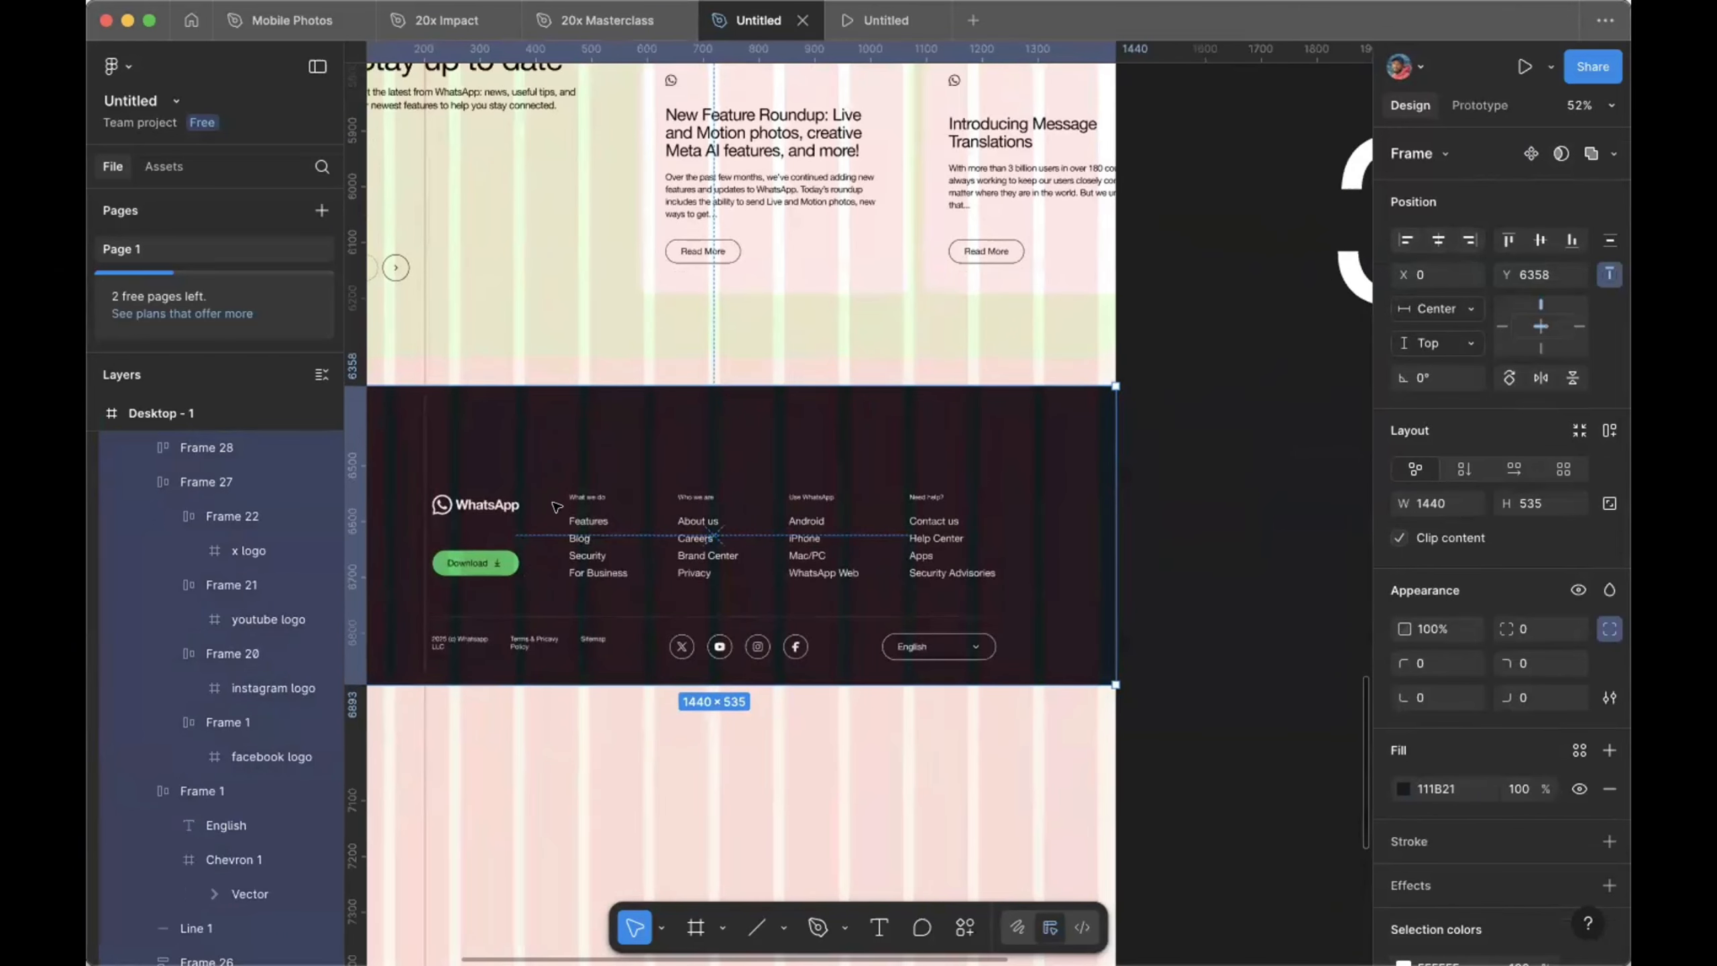
{"action": "key", "text": "ctrl+g"}
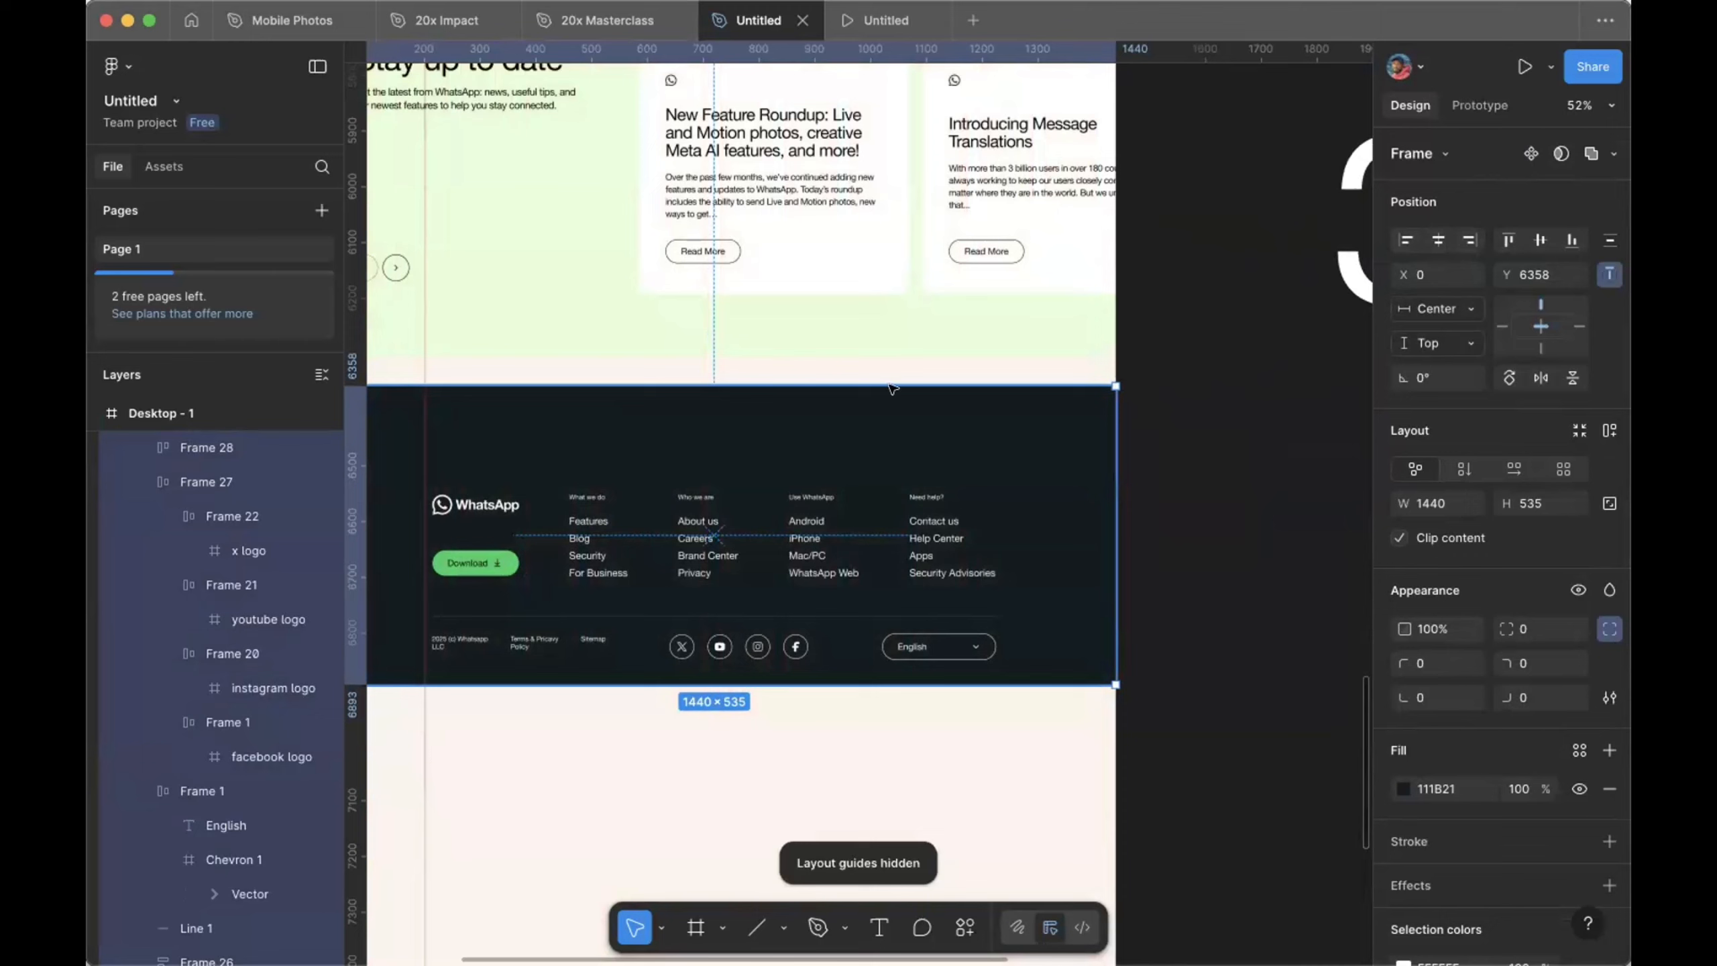
{"action": "scroll", "coordinate": [1060, 360], "scroll_direction": "up", "scroll_amount": 10}
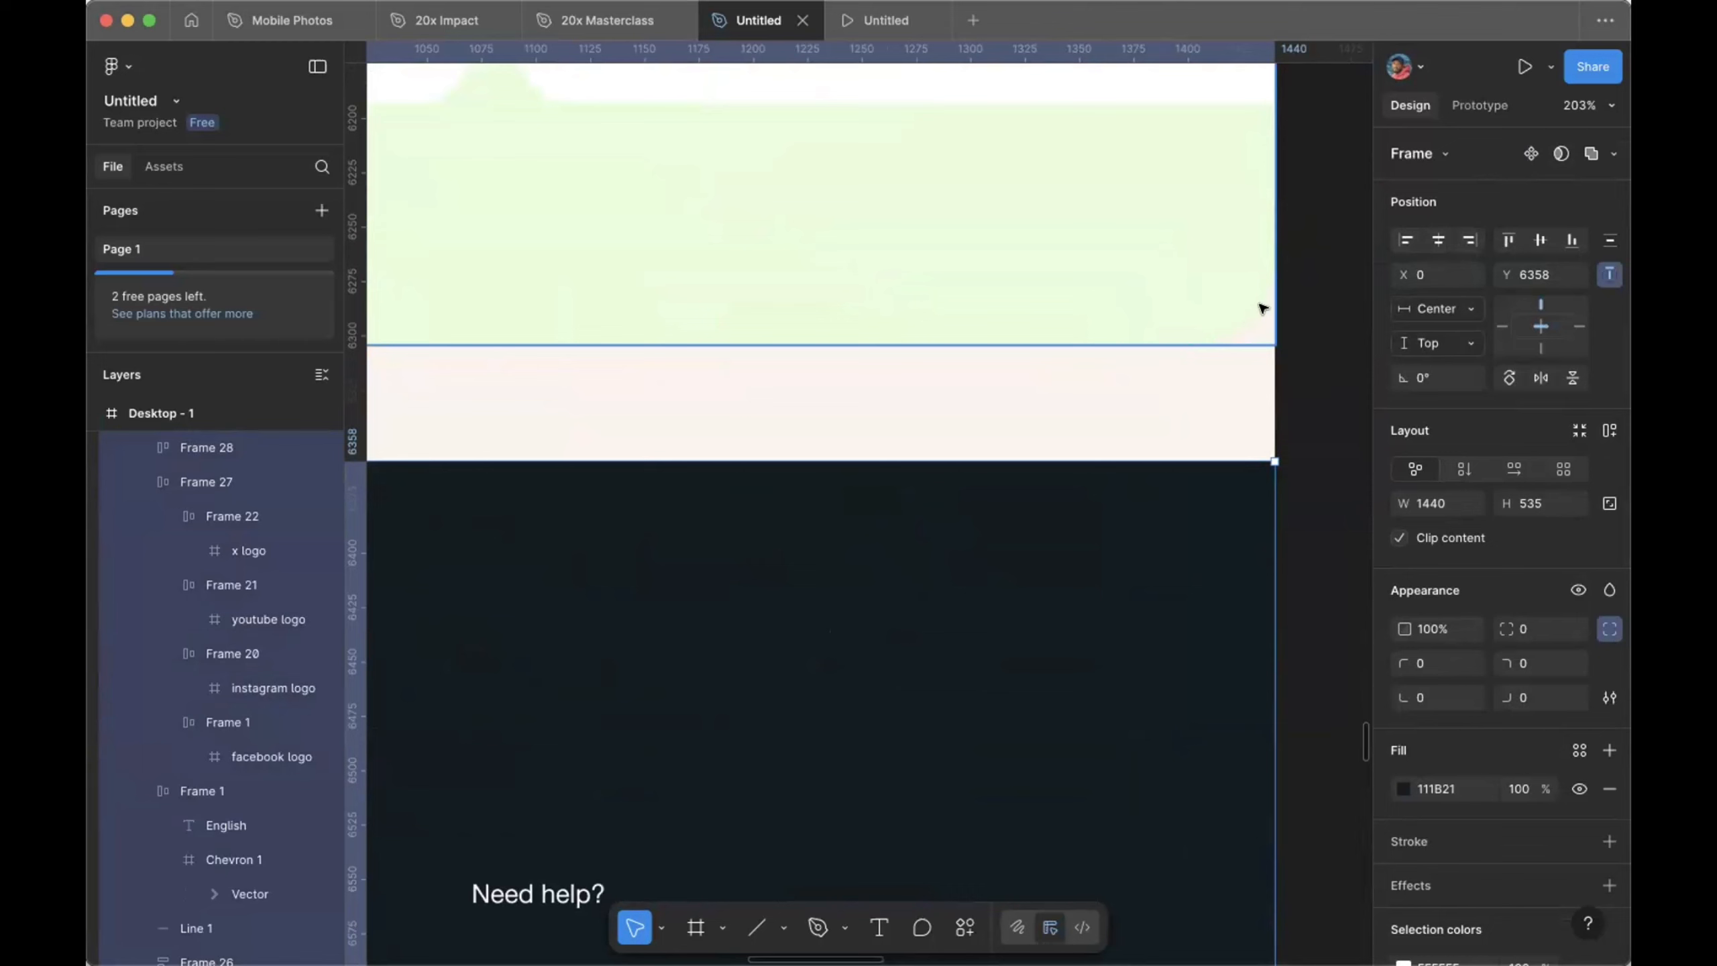
{"action": "scroll", "coordinate": [1093, 559], "scroll_direction": "down", "scroll_amount": 4}
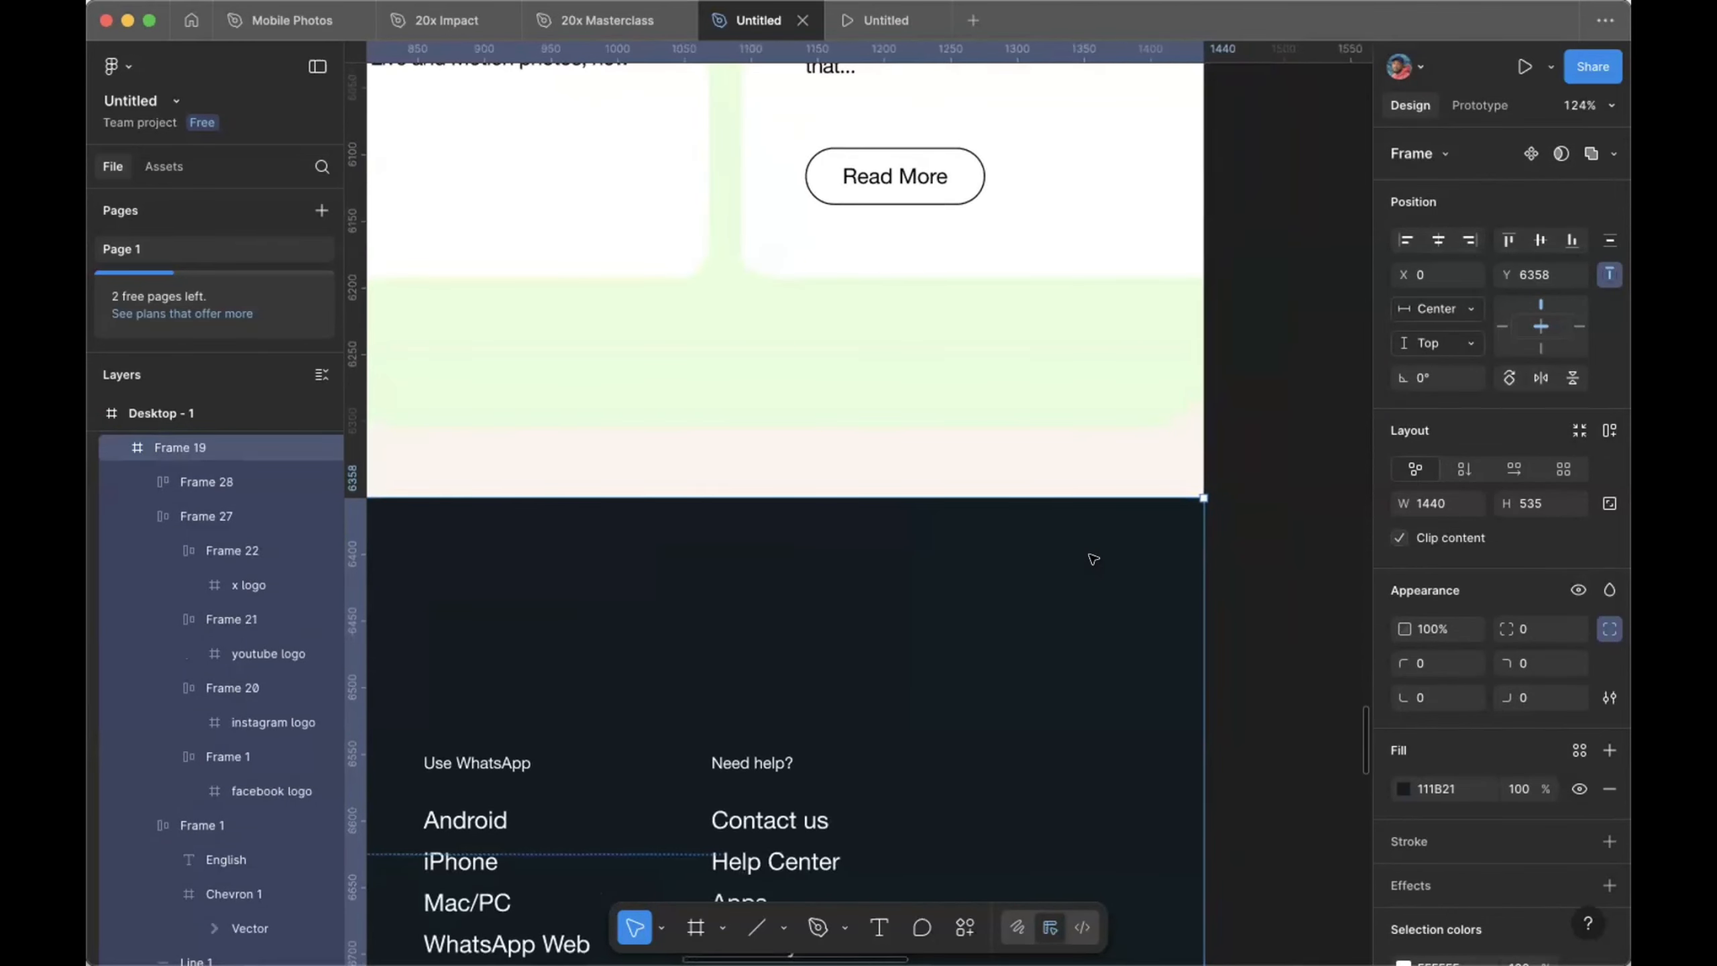
{"action": "left_click_drag", "start_coordinate": [1090, 555], "coordinate": [1093, 436]}
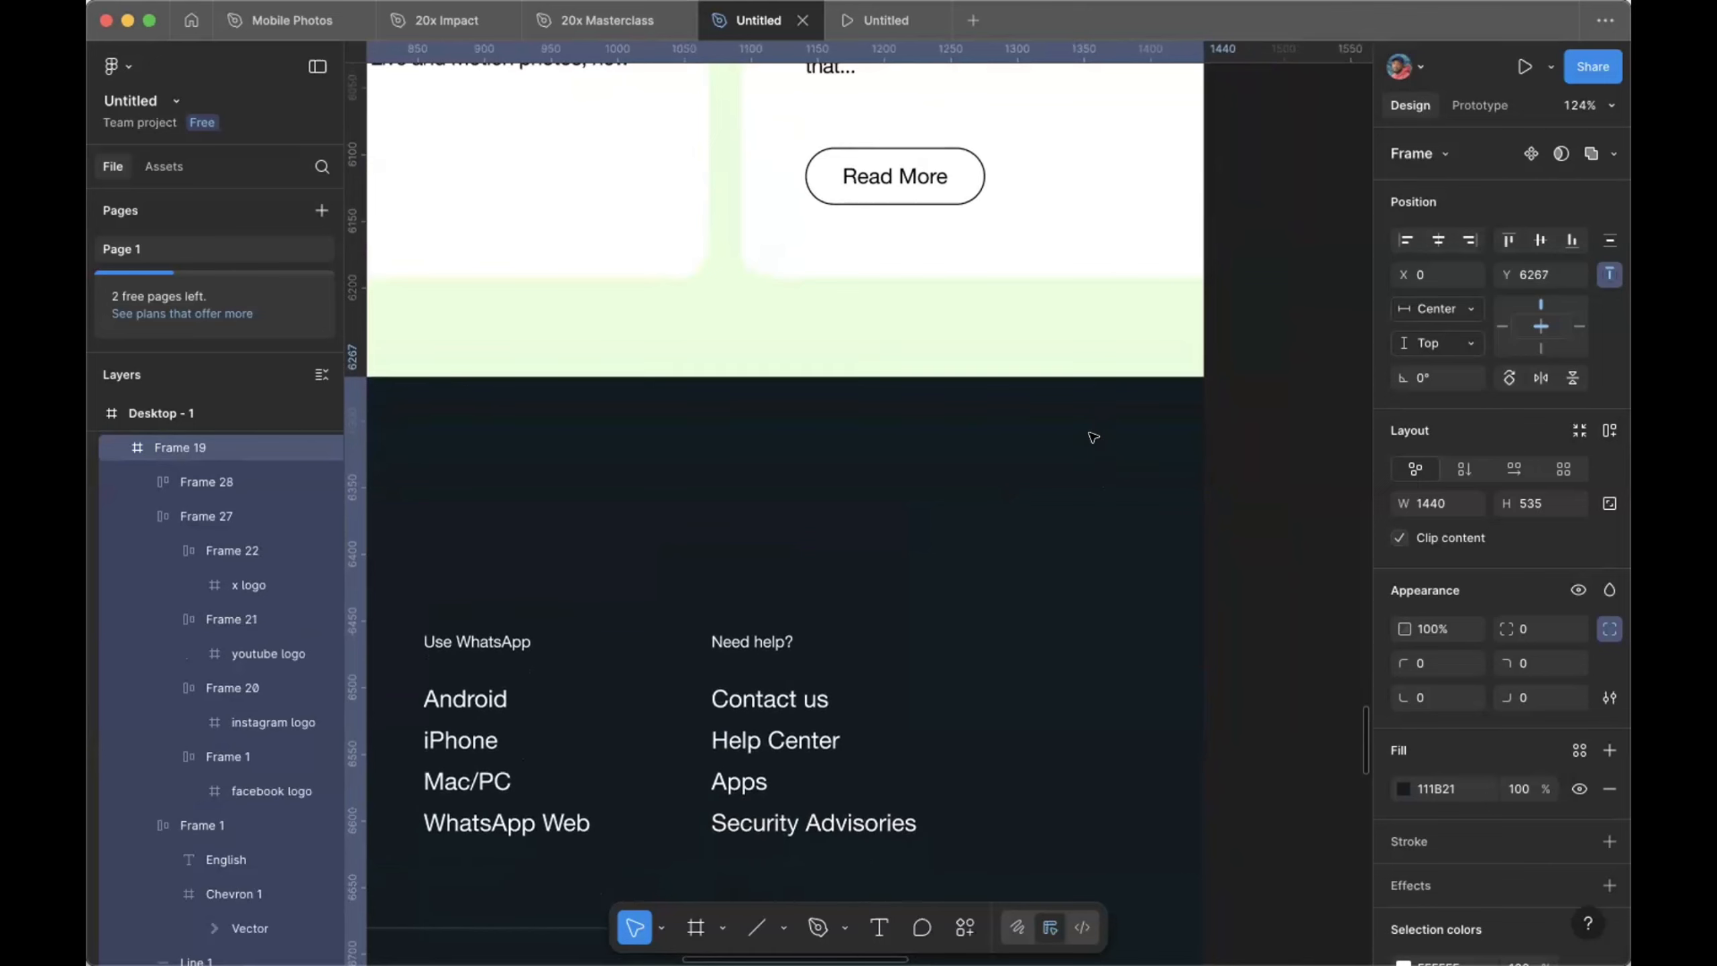
Step: Nudge the footer frame down to Y 6268 and bring the green "Stay up to date" section in front of it
{"action": "key", "text": "Down"}
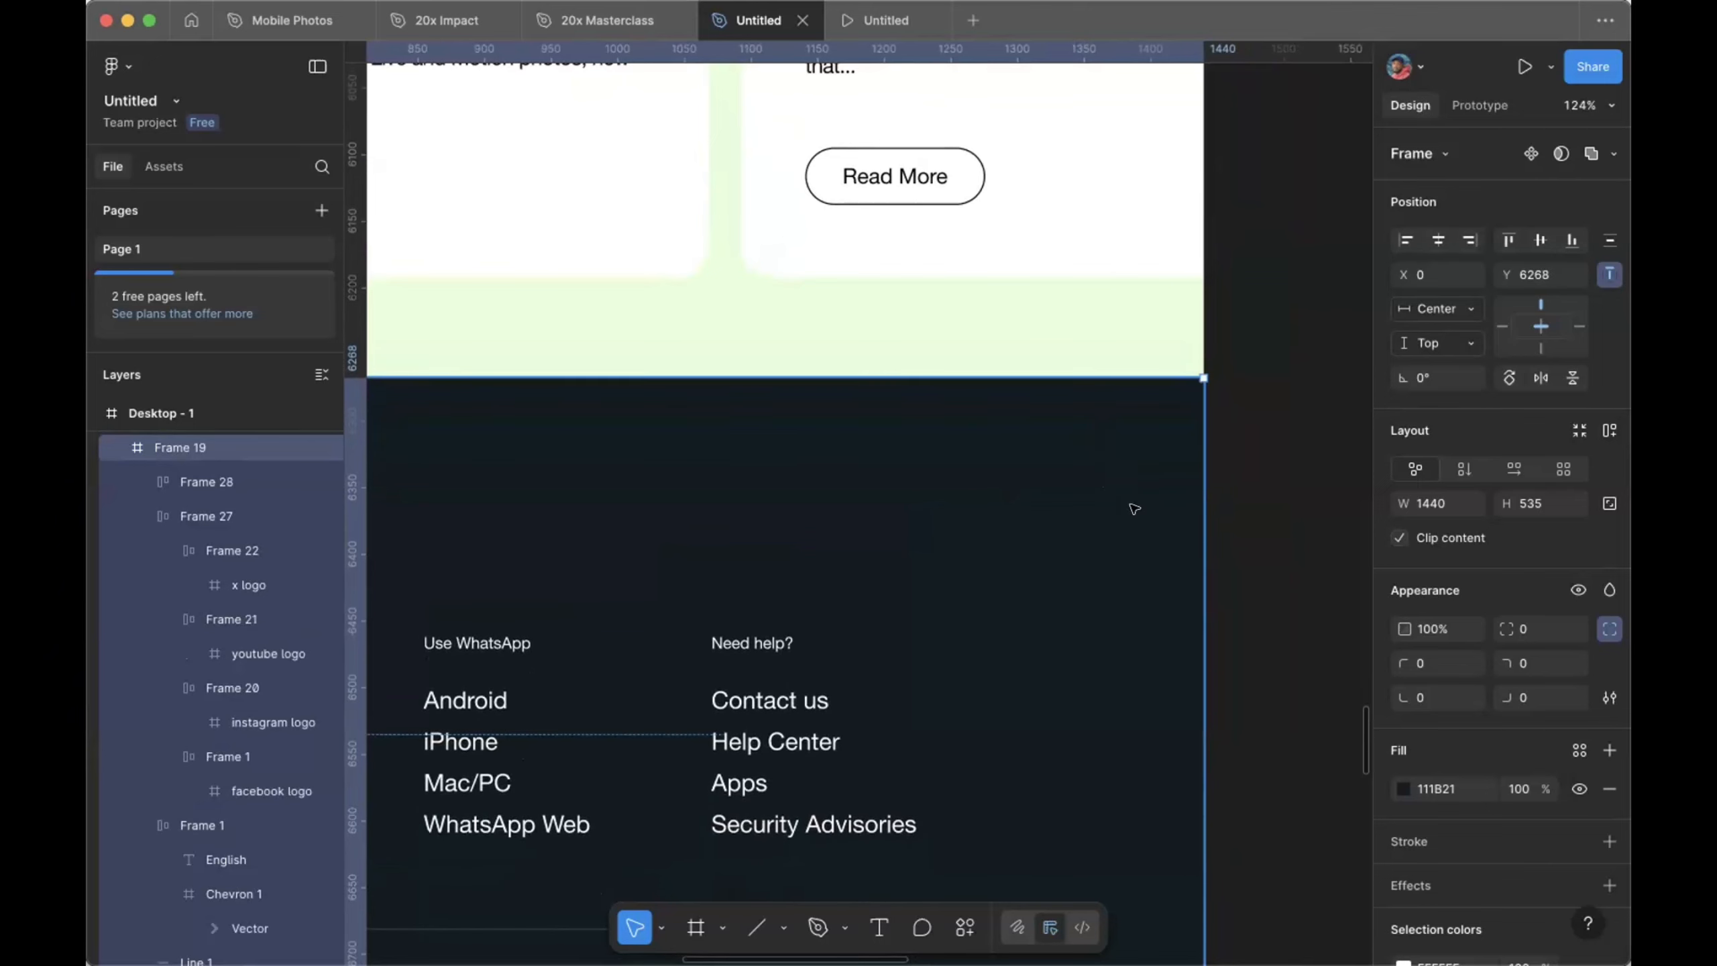
{"action": "scroll", "coordinate": [1138, 533], "scroll_direction": "down", "scroll_amount": 5, "text": "ctrl"}
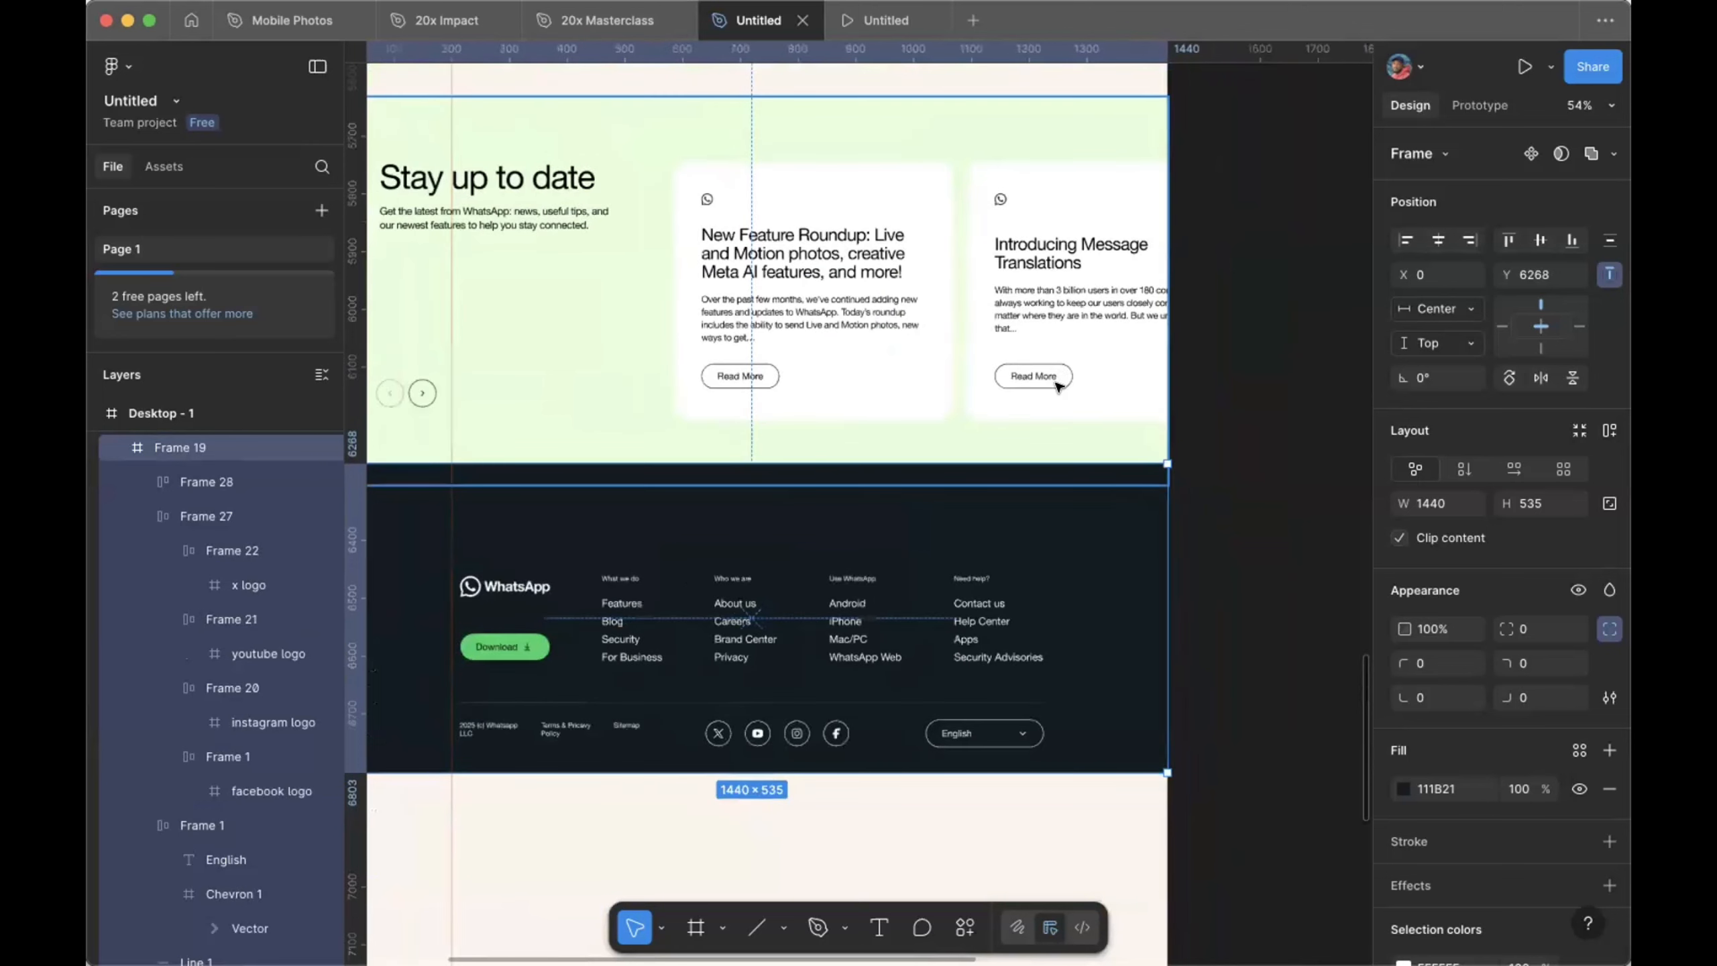
{"action": "left_click", "coordinate": [1058, 386]}
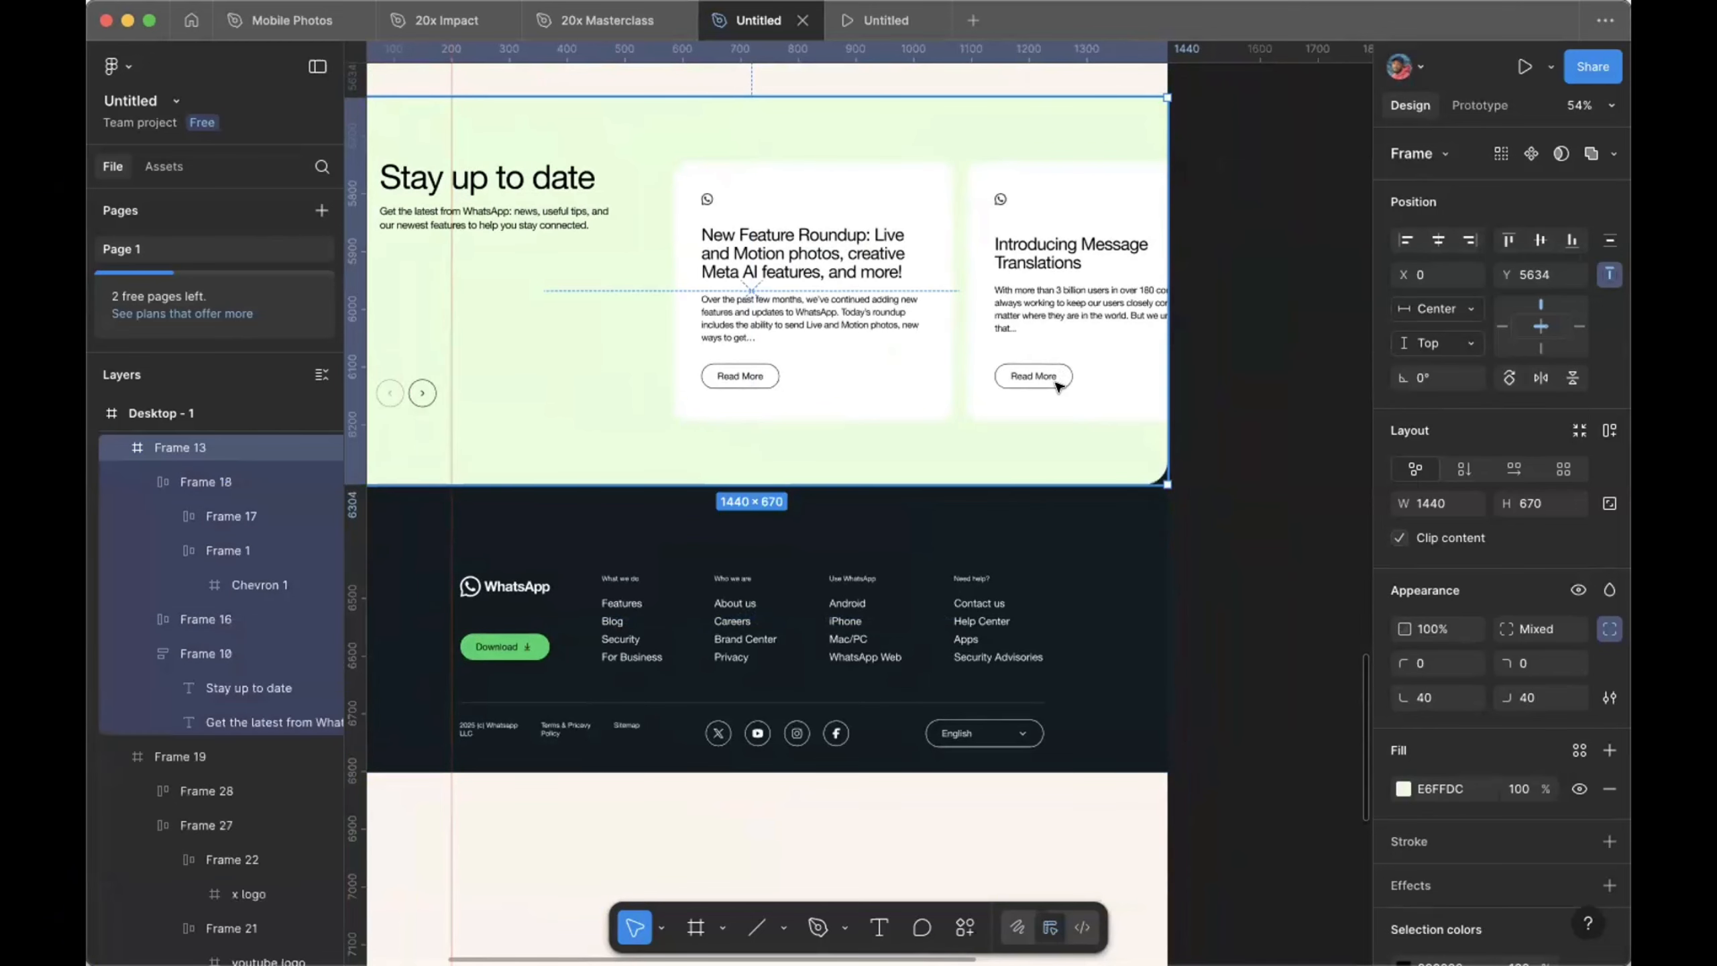
{"action": "scroll", "coordinate": [442, 732], "scroll_direction": "up", "scroll_amount": 5}
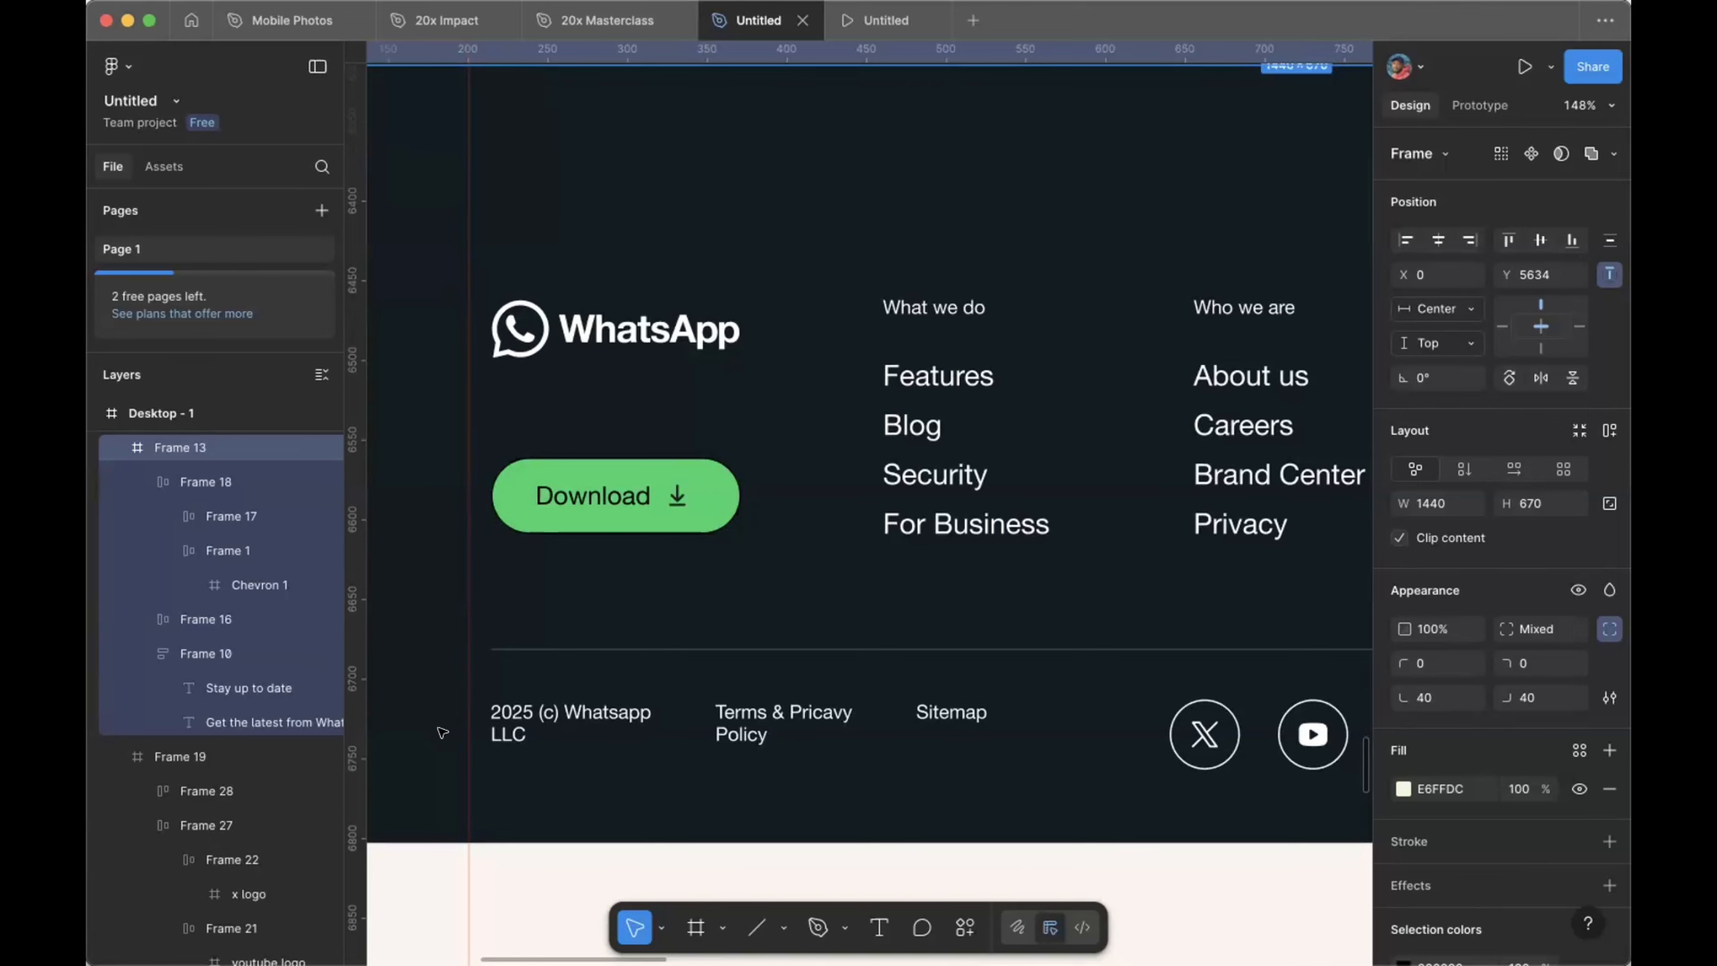
Step: Shorten the Desktop - 1 frame to a height of 6803 so it ends at the footer's lower edge
{"action": "scroll", "coordinate": [443, 732], "scroll_direction": "down", "scroll_amount": 8}
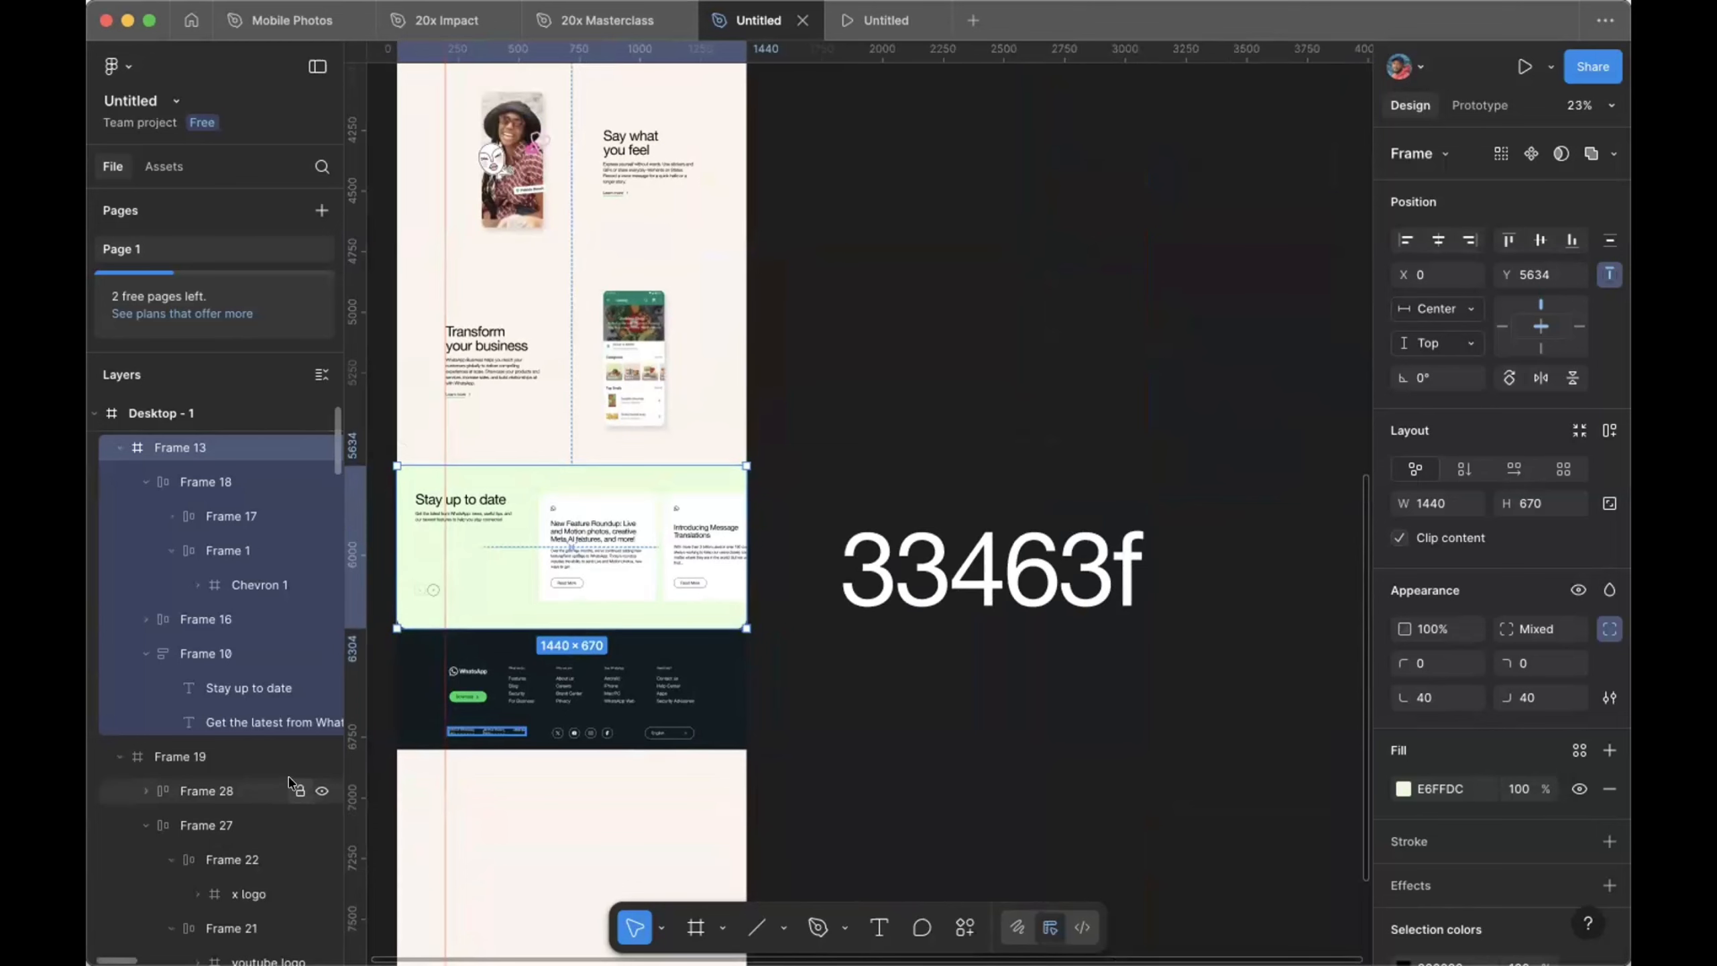
{"action": "scroll", "coordinate": [289, 781], "scroll_direction": "up", "scroll_amount": 2}
{"action": "scroll", "coordinate": [549, 469], "scroll_direction": "down", "scroll_amount": 4}
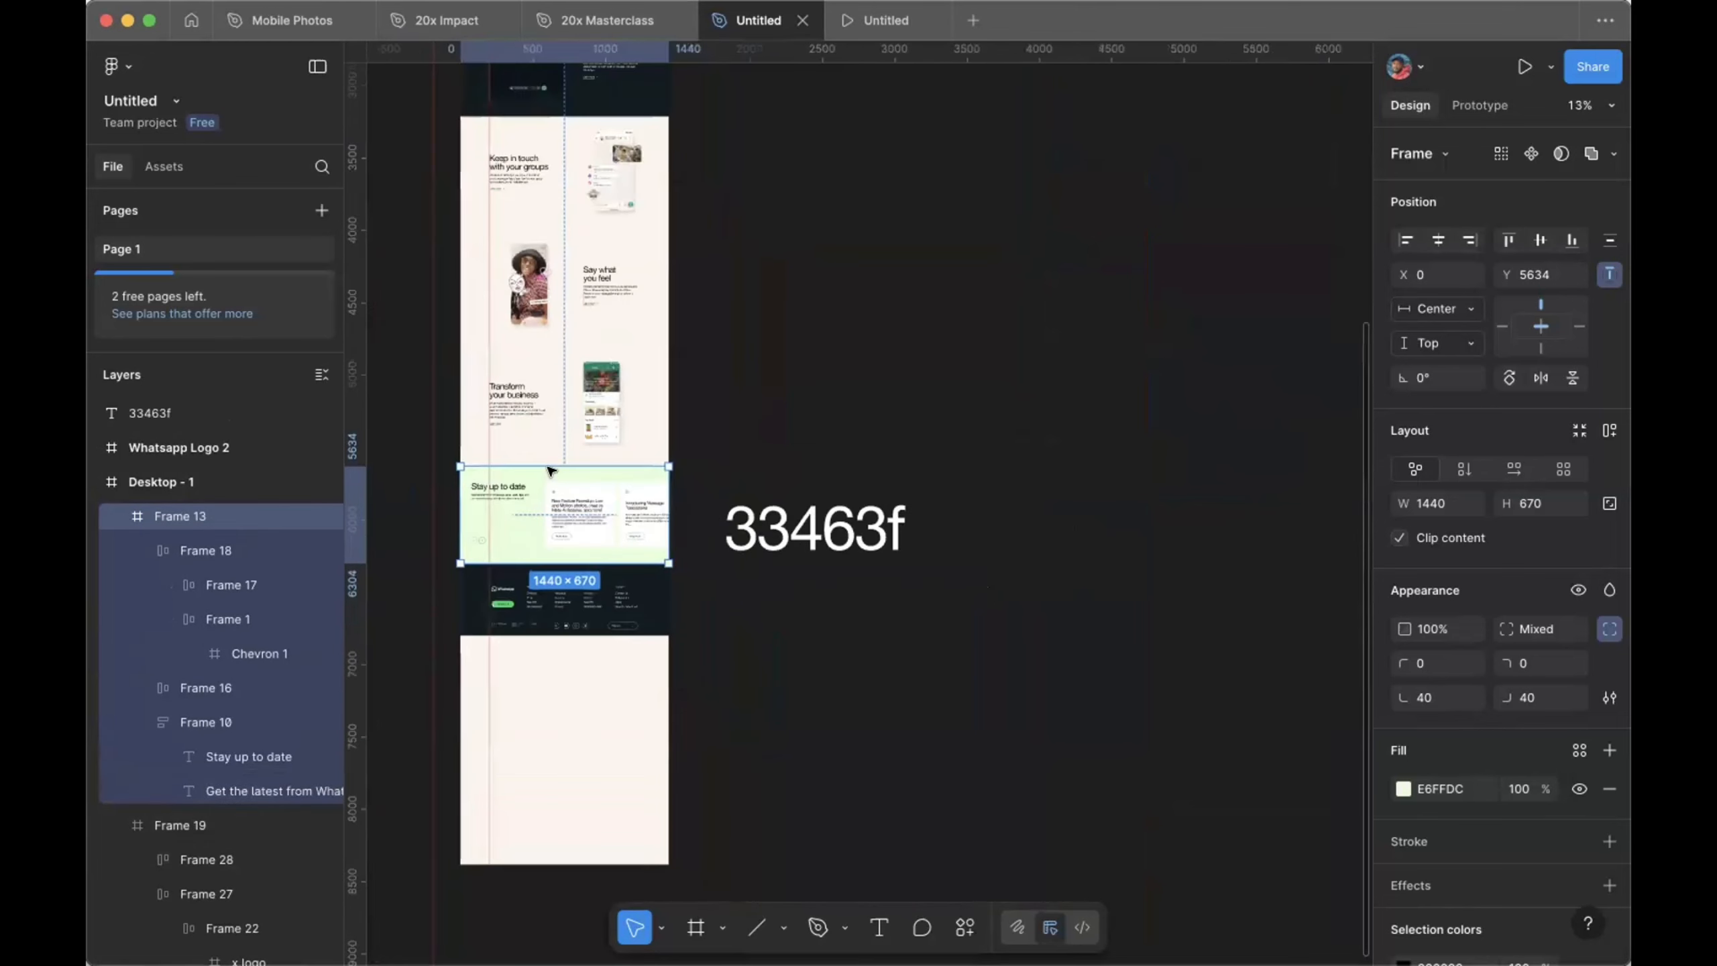
{"action": "scroll", "coordinate": [548, 469], "scroll_direction": "up", "scroll_amount": 5}
{"action": "scroll", "coordinate": [540, 272], "scroll_direction": "down", "scroll_amount": 3}
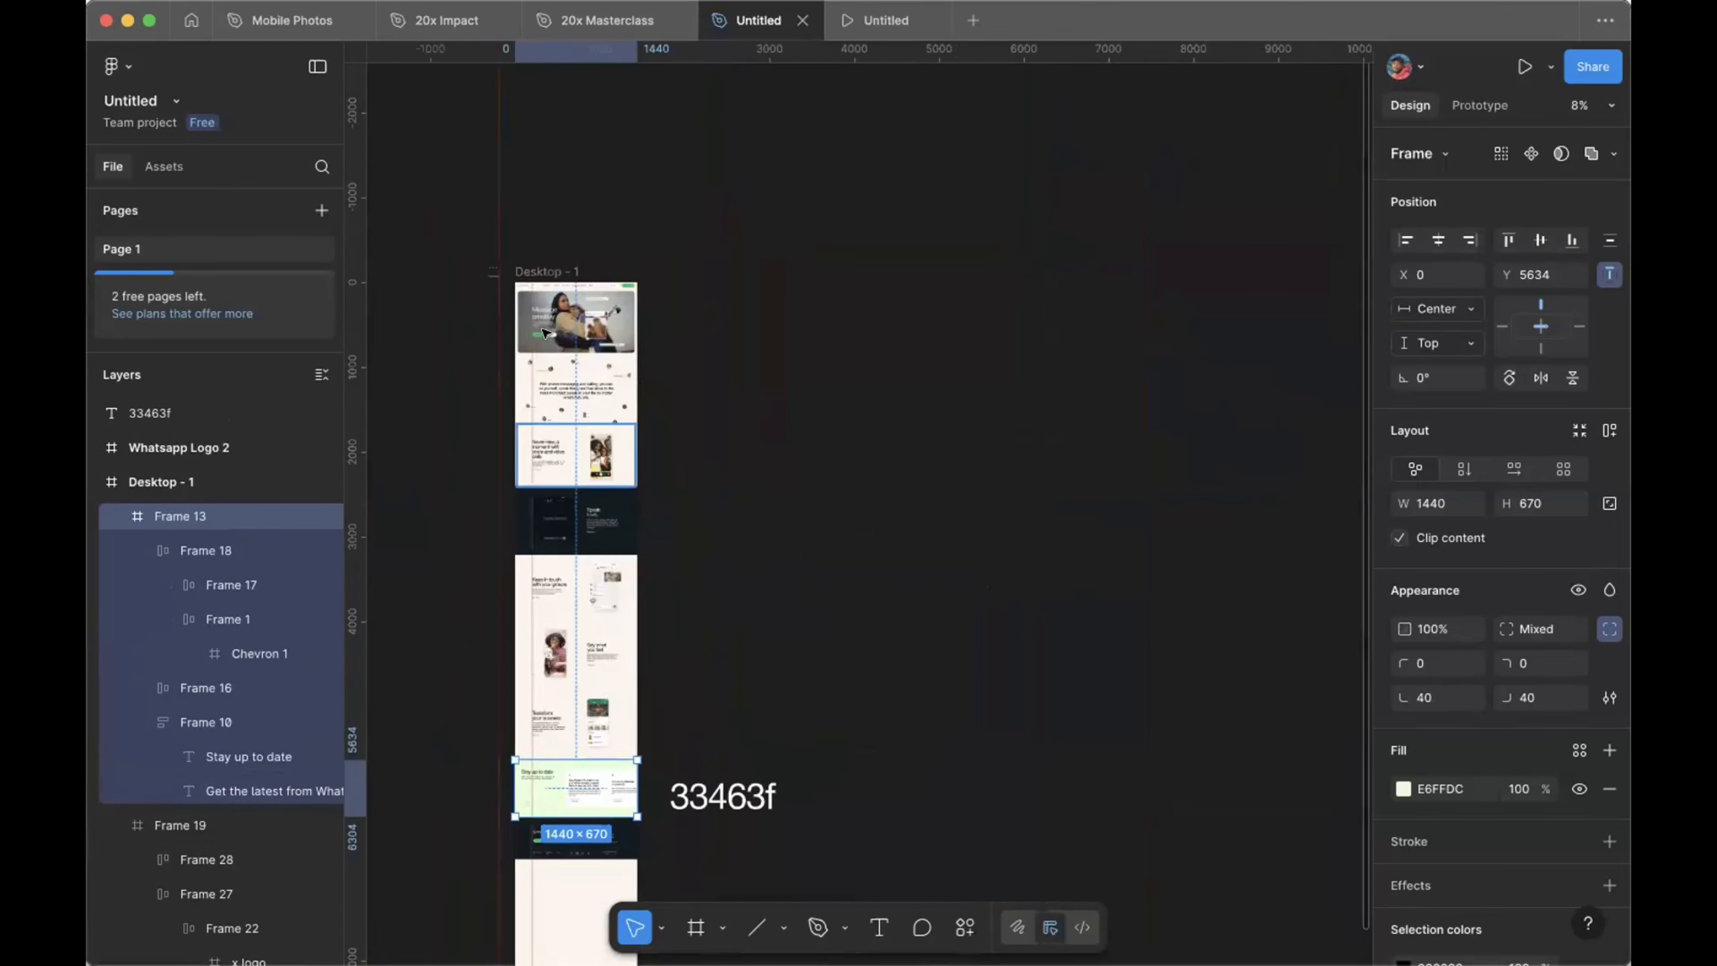
{"action": "left_click", "coordinate": [539, 272]}
{"action": "scroll", "coordinate": [549, 439], "scroll_direction": "down", "scroll_amount": 5}
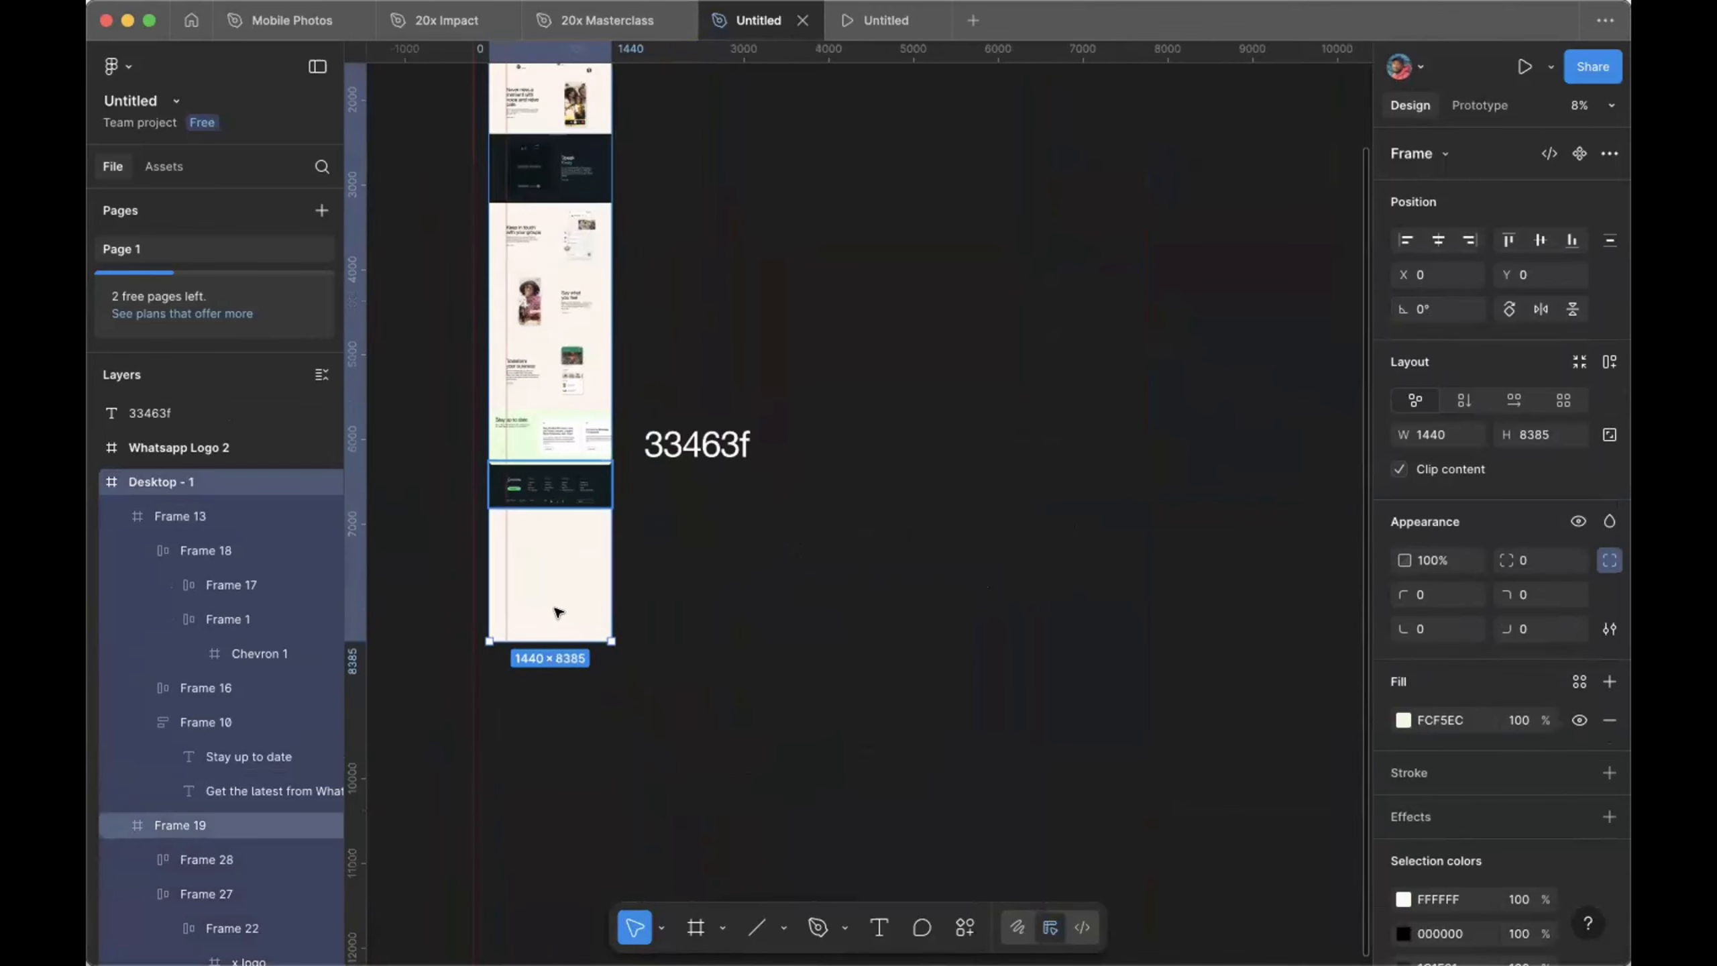
{"action": "scroll", "coordinate": [559, 612], "scroll_direction": "up", "scroll_amount": 4}
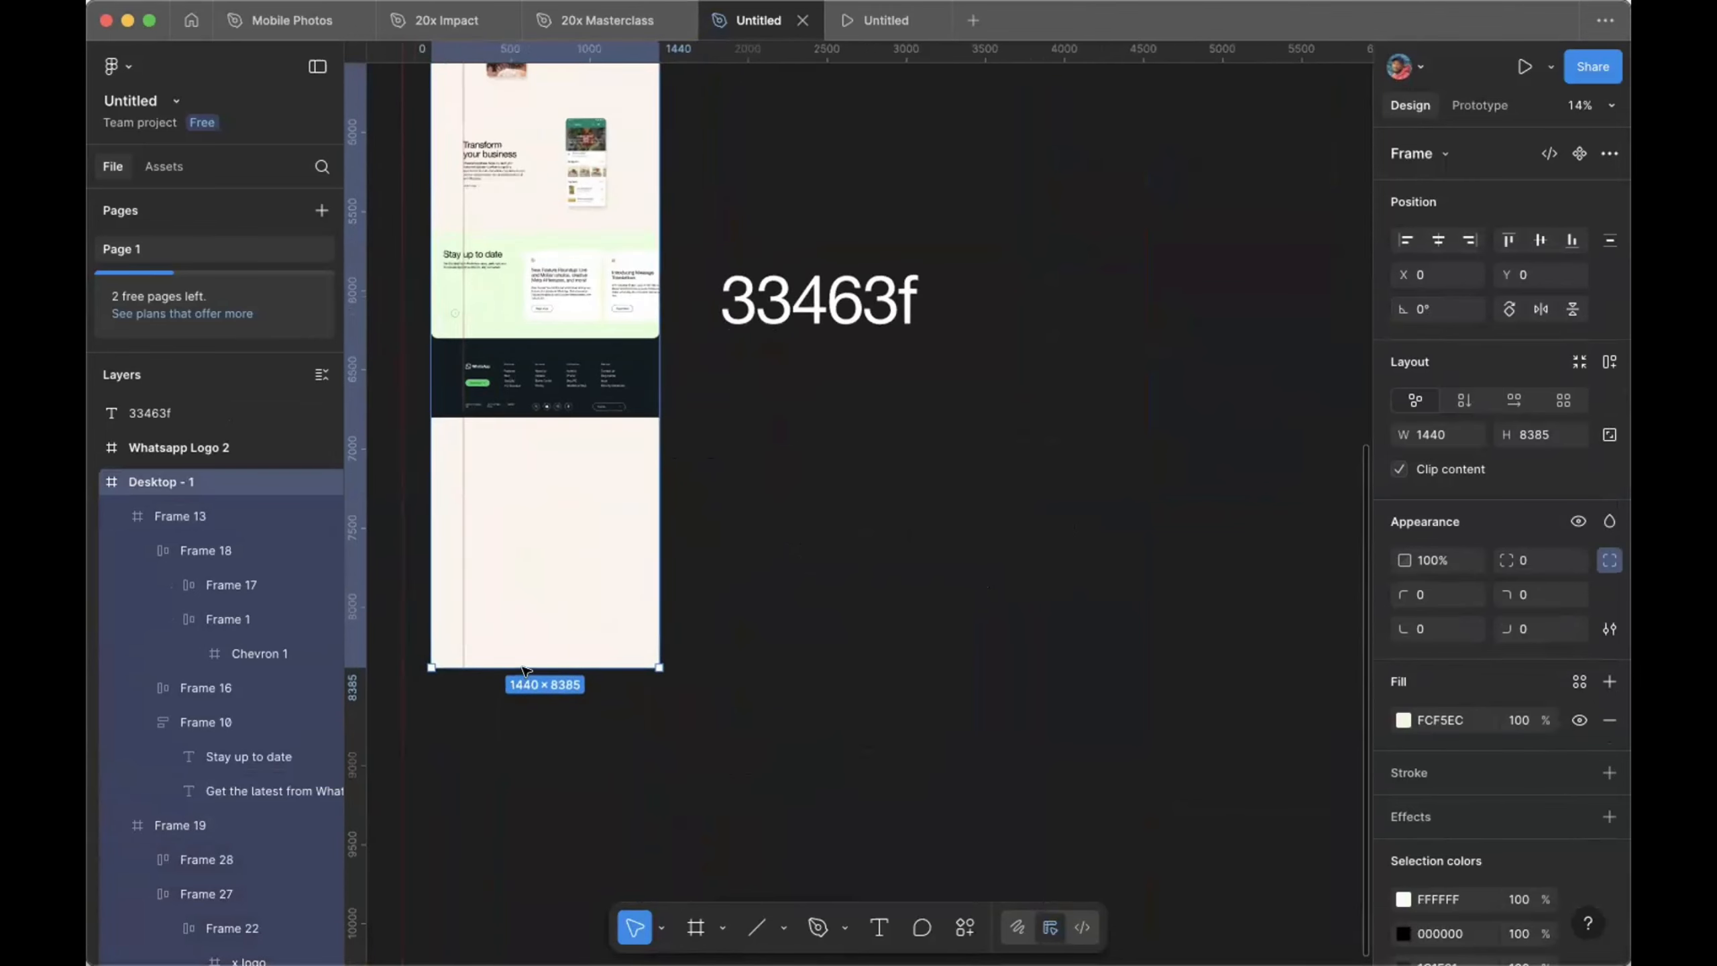
{"action": "scroll", "coordinate": [523, 669], "scroll_direction": "up", "scroll_amount": 3}
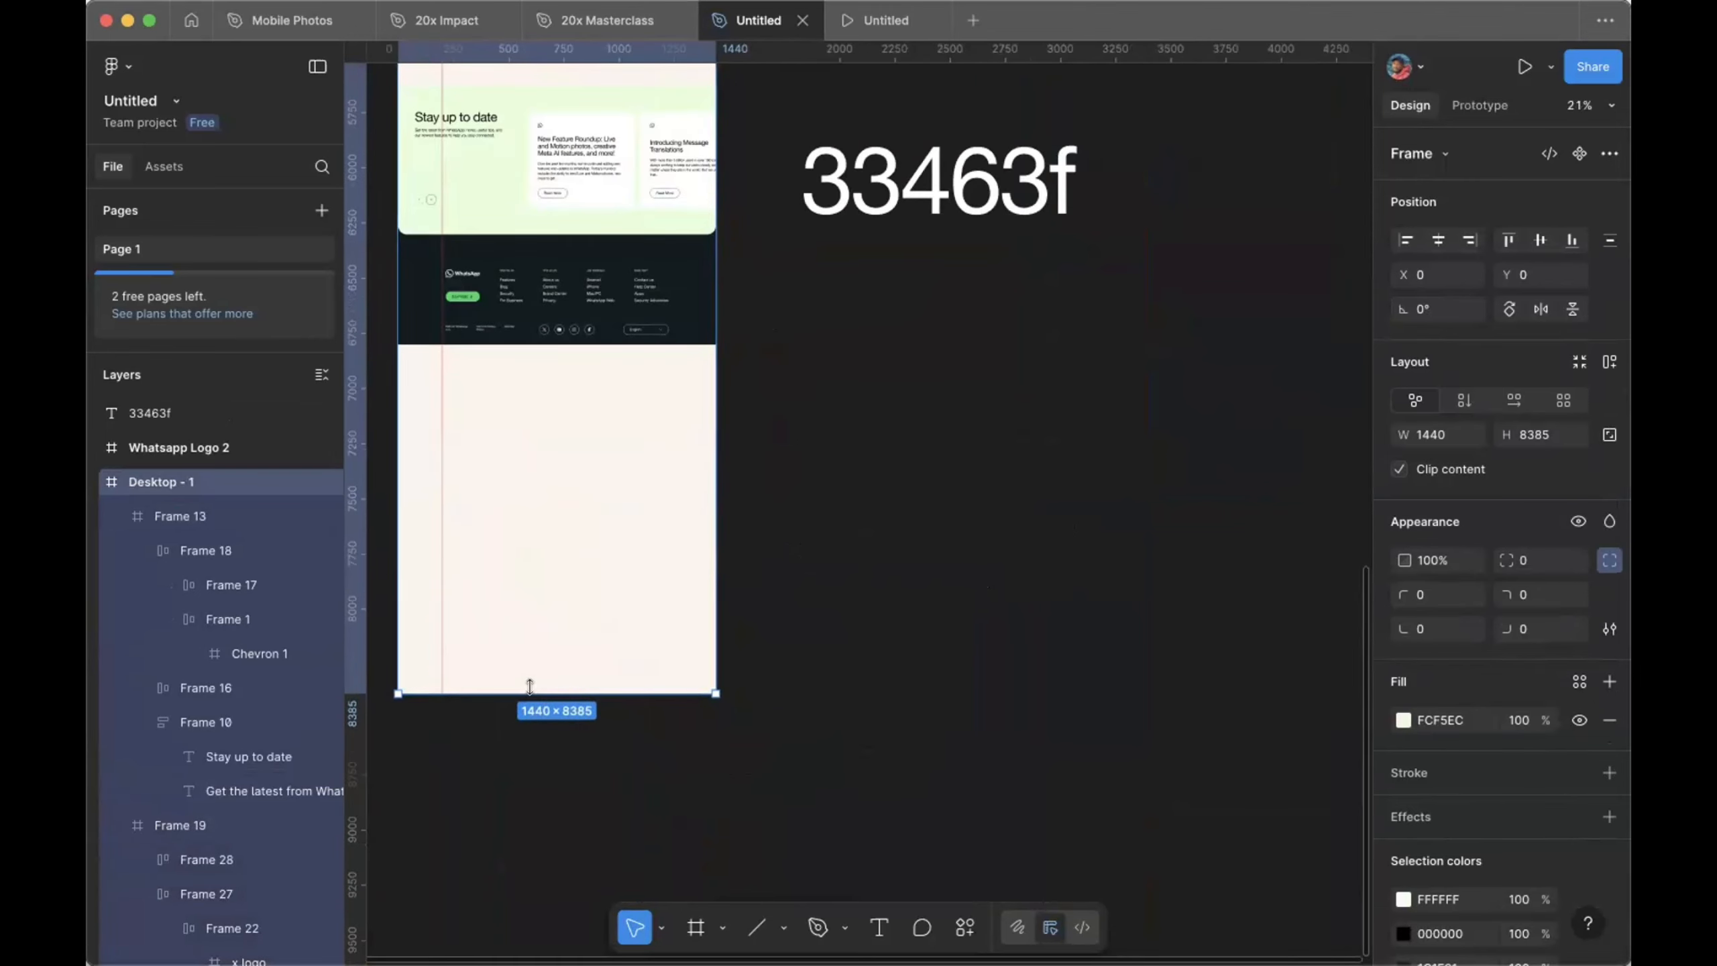
{"action": "left_click_drag", "start_coordinate": [529, 686], "coordinate": [514, 341]}
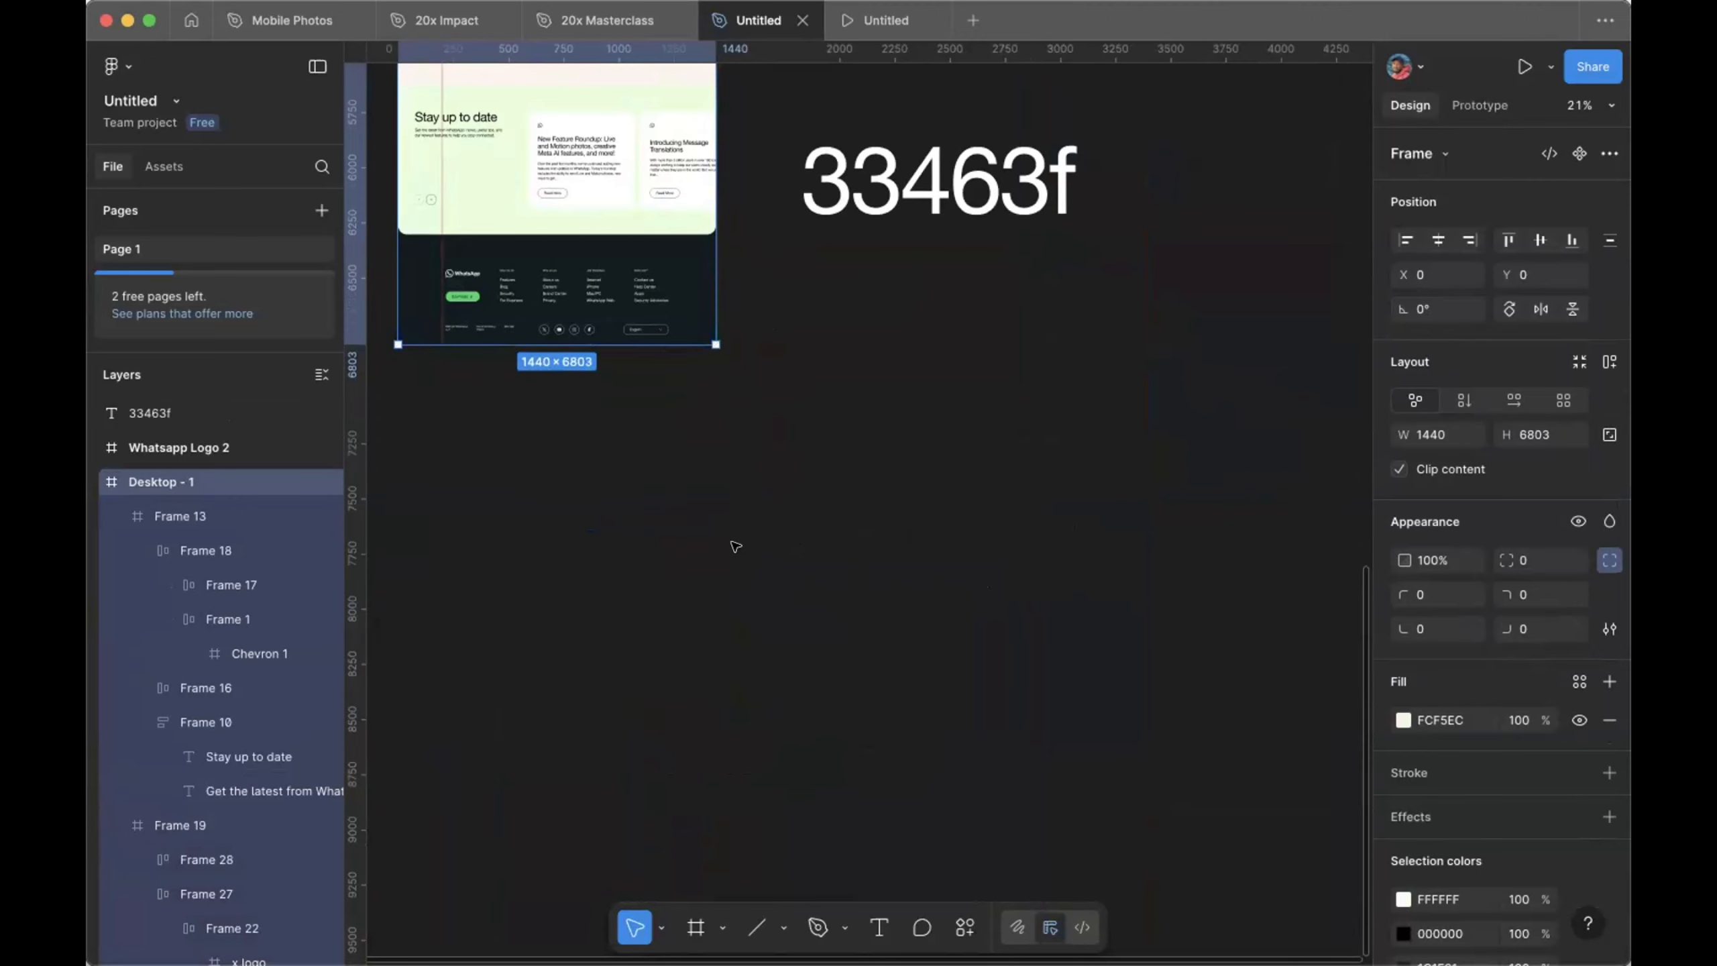
Step: Switch to the prototype preview of the landing page and set its scaling to Fit width
{"action": "scroll", "coordinate": [734, 544], "scroll_direction": "up", "scroll_amount": 3}
{"action": "scroll", "coordinate": [734, 545], "scroll_direction": "down", "scroll_amount": 1}
{"action": "scroll", "coordinate": [736, 546], "scroll_direction": "down", "scroll_amount": 3}
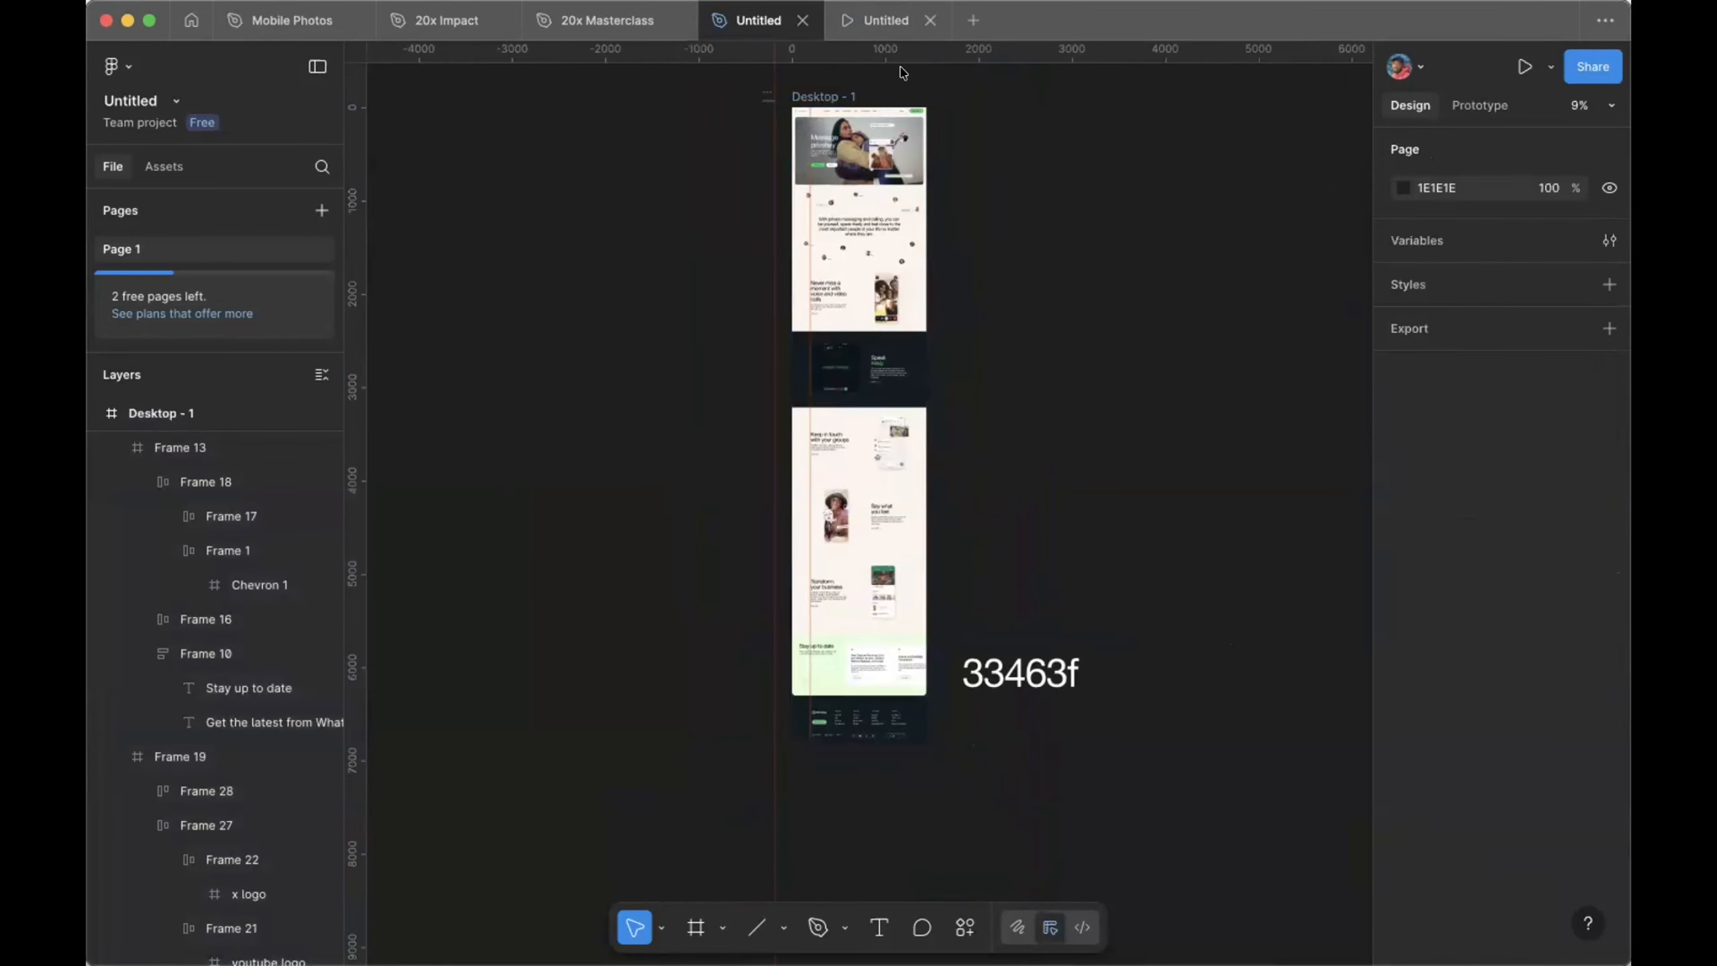
{"action": "left_click", "coordinate": [879, 22]}
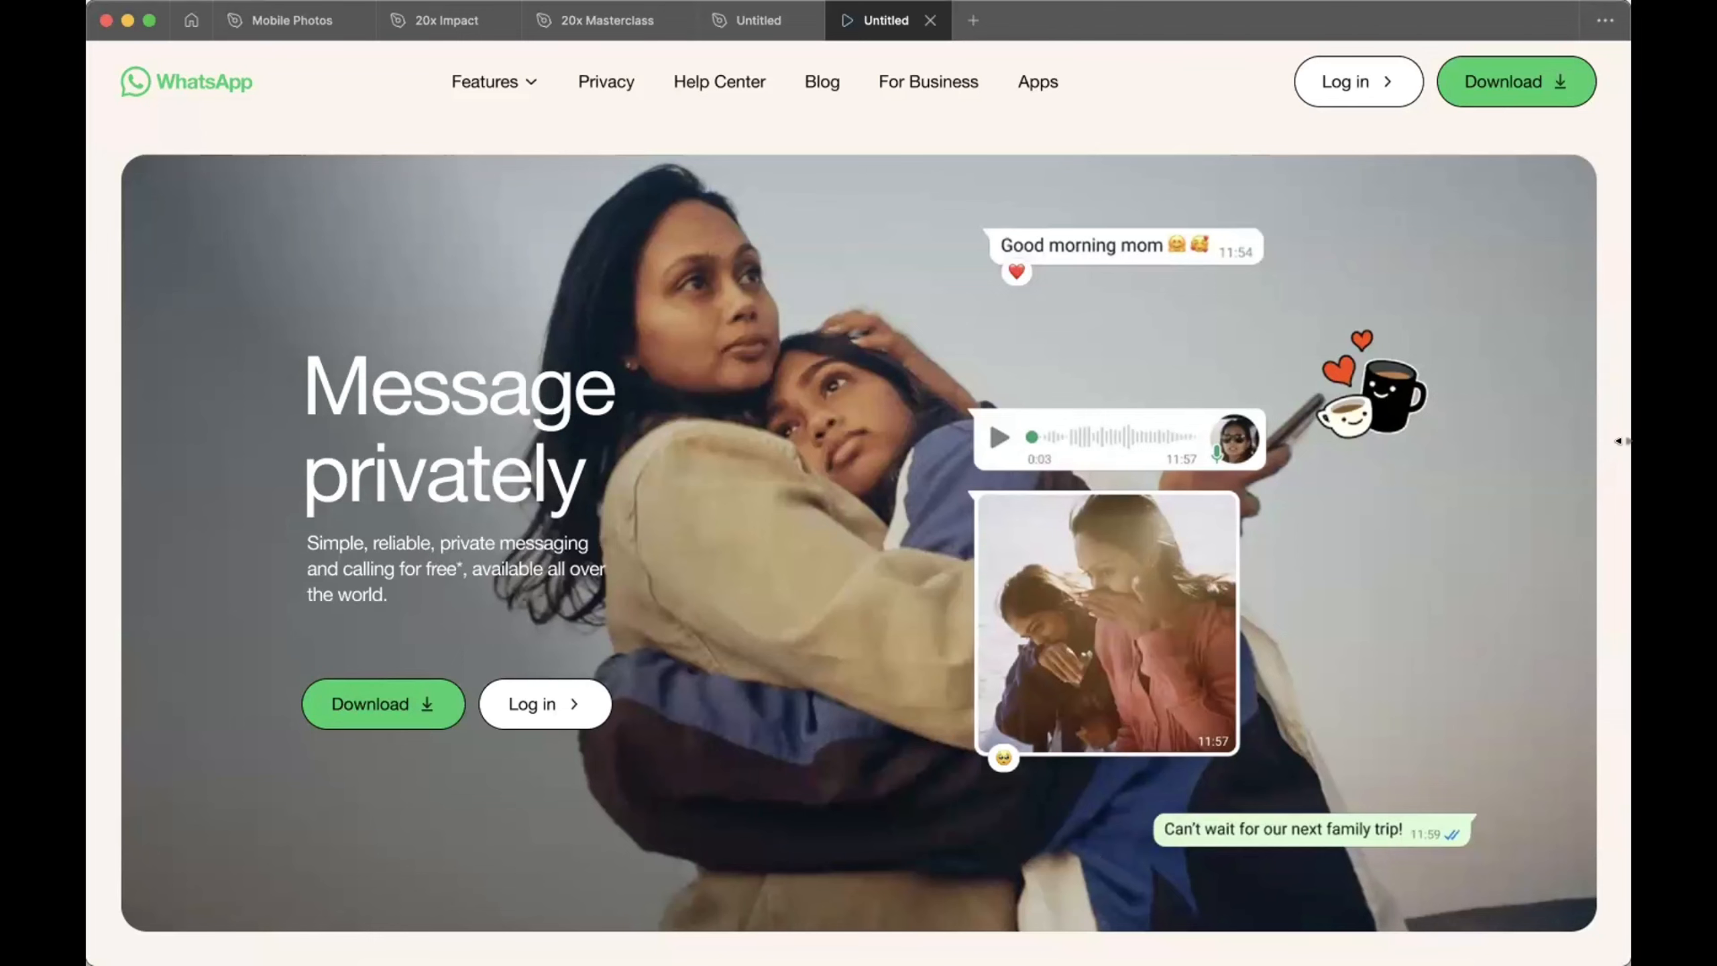
{"action": "mouse_move", "coordinate": [1315, 46]}
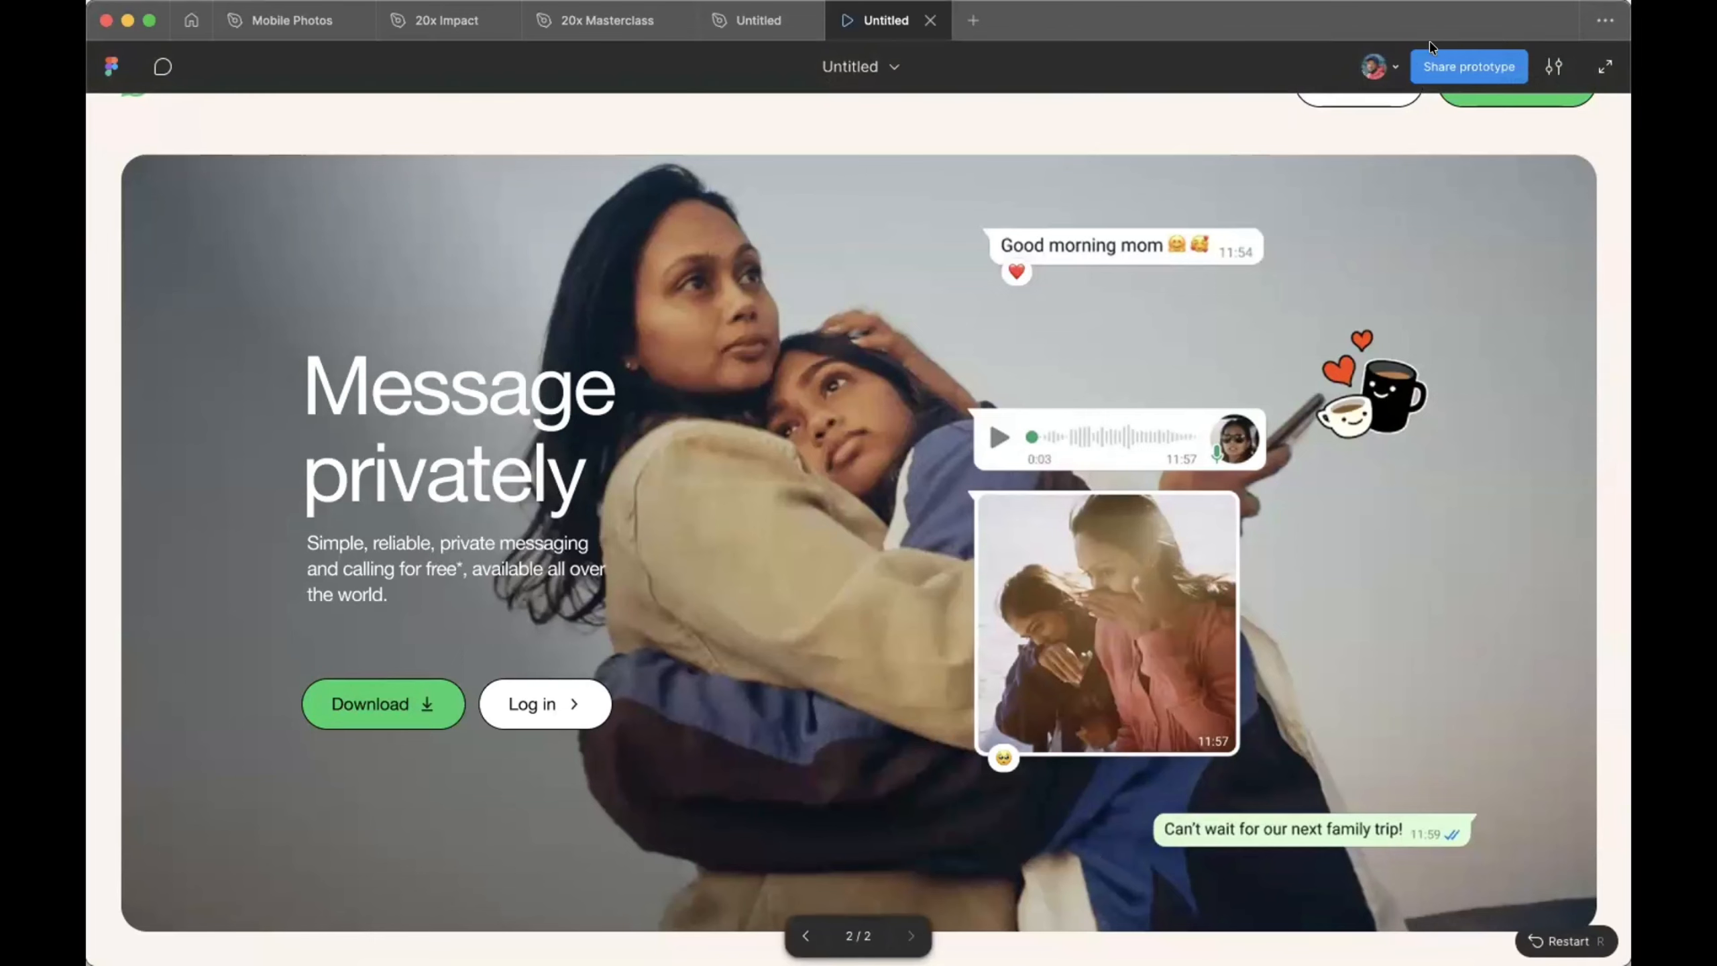
{"action": "left_click", "coordinate": [1553, 67]}
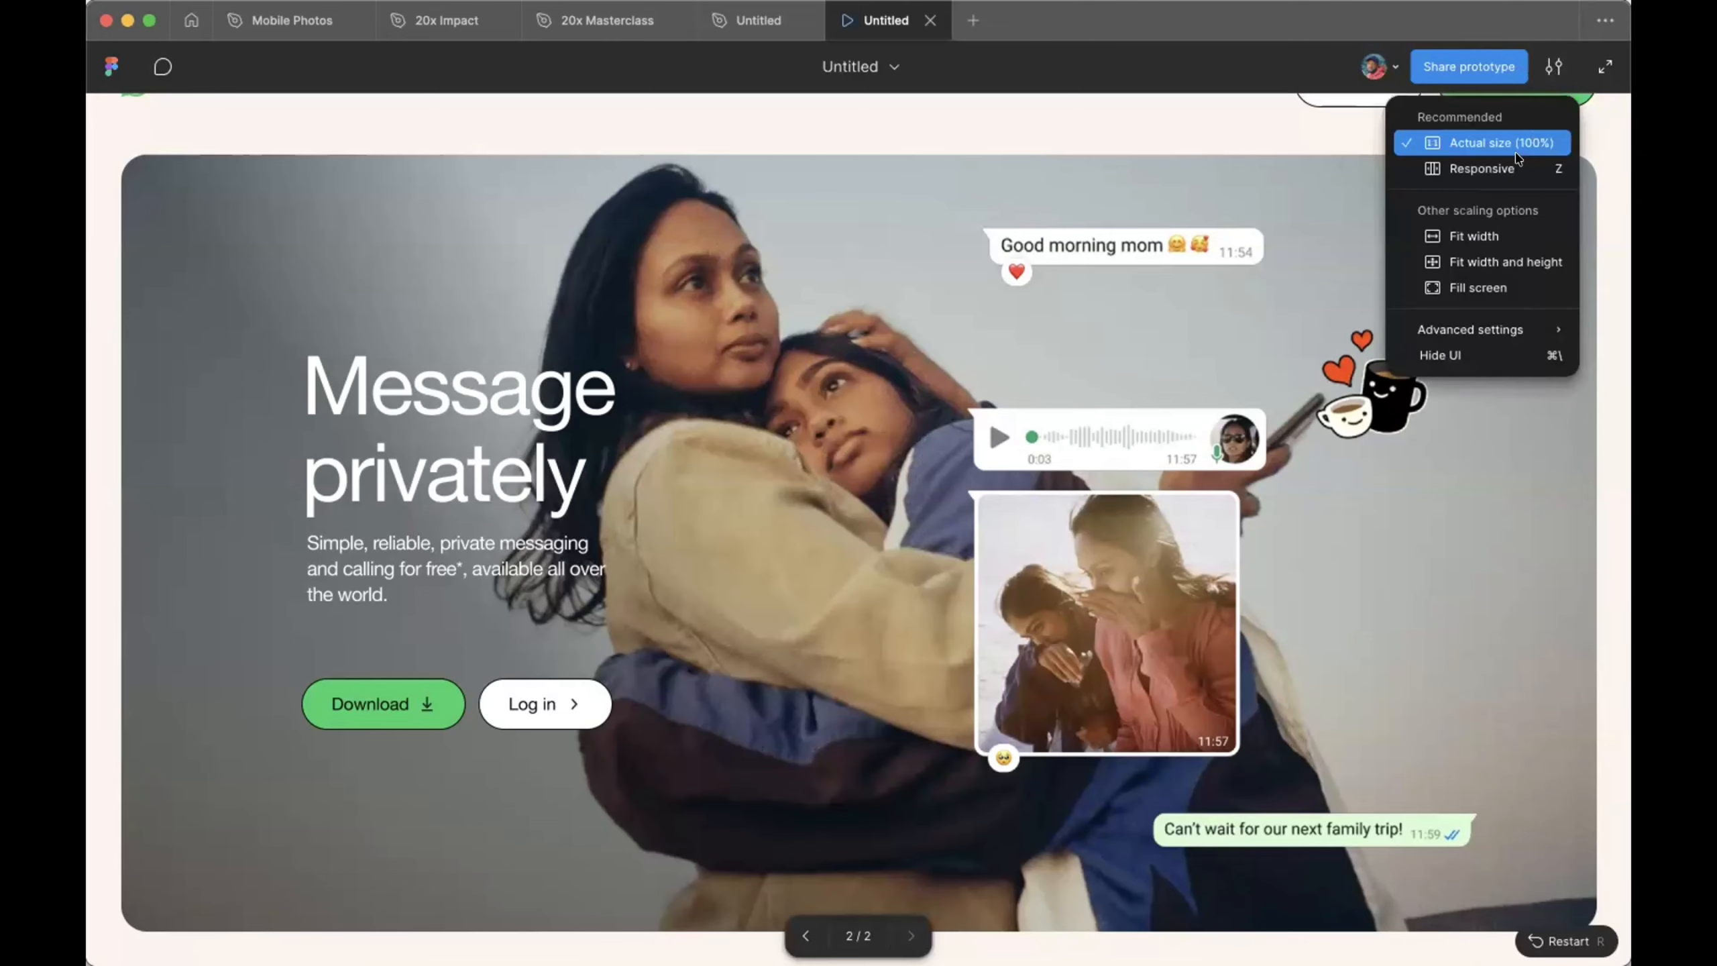
{"action": "left_click", "coordinate": [1479, 235]}
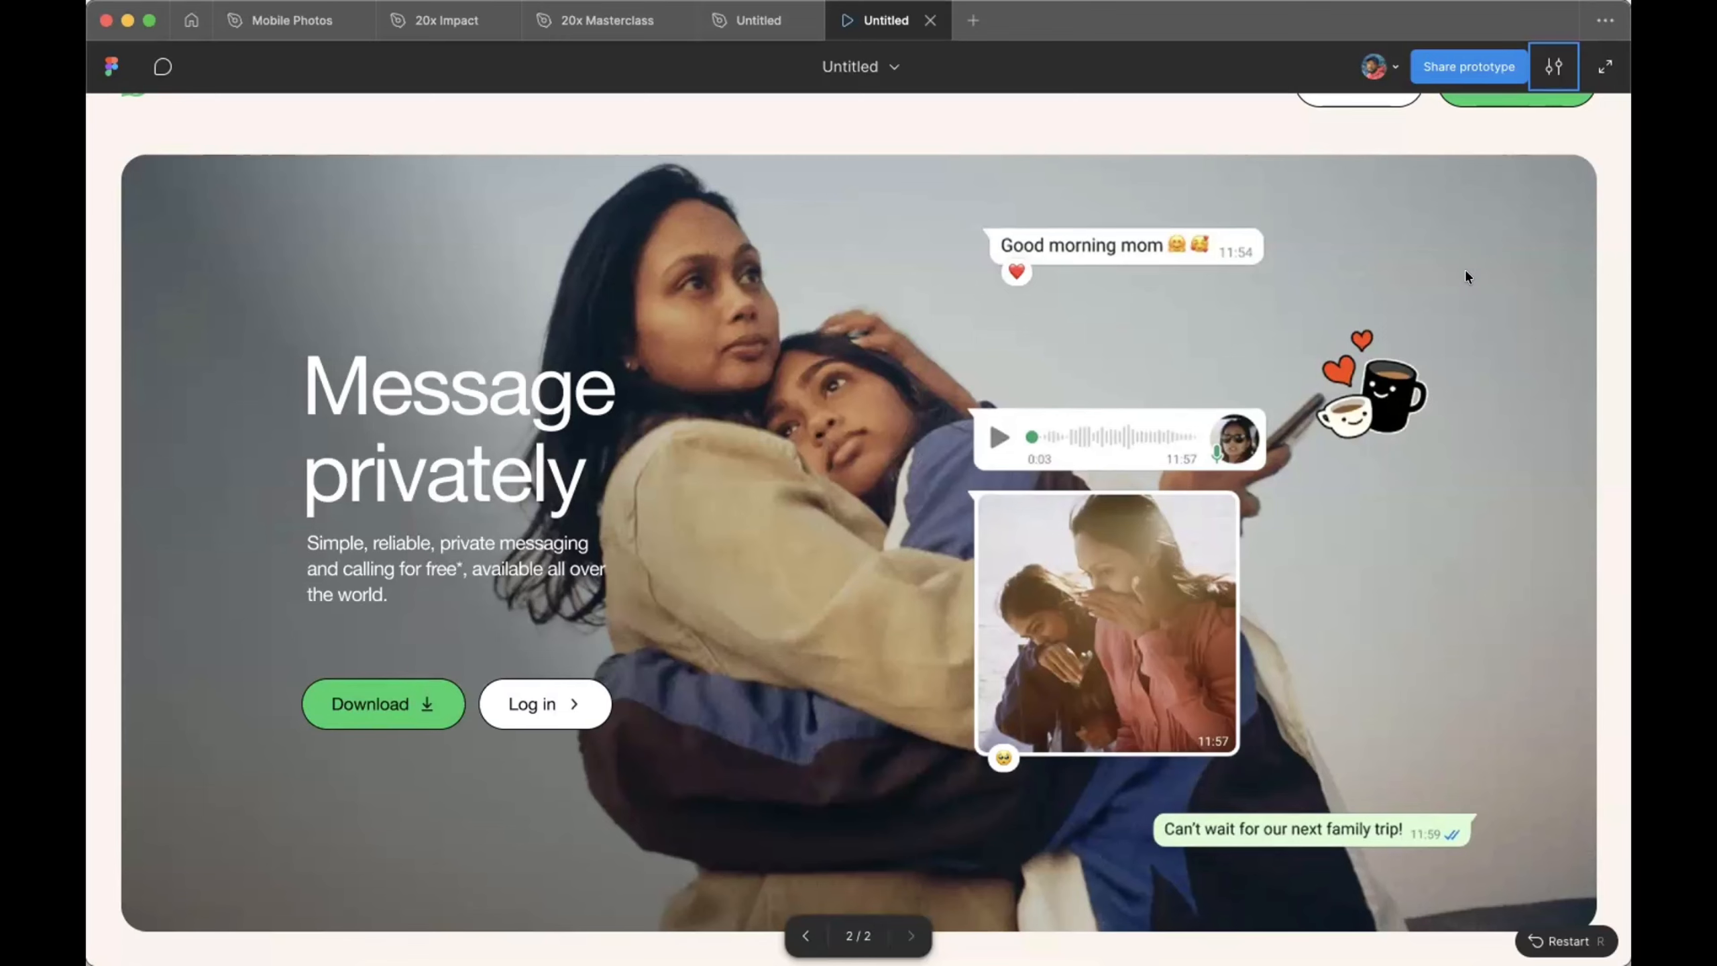
{"action": "left_click", "coordinate": [1440, 266]}
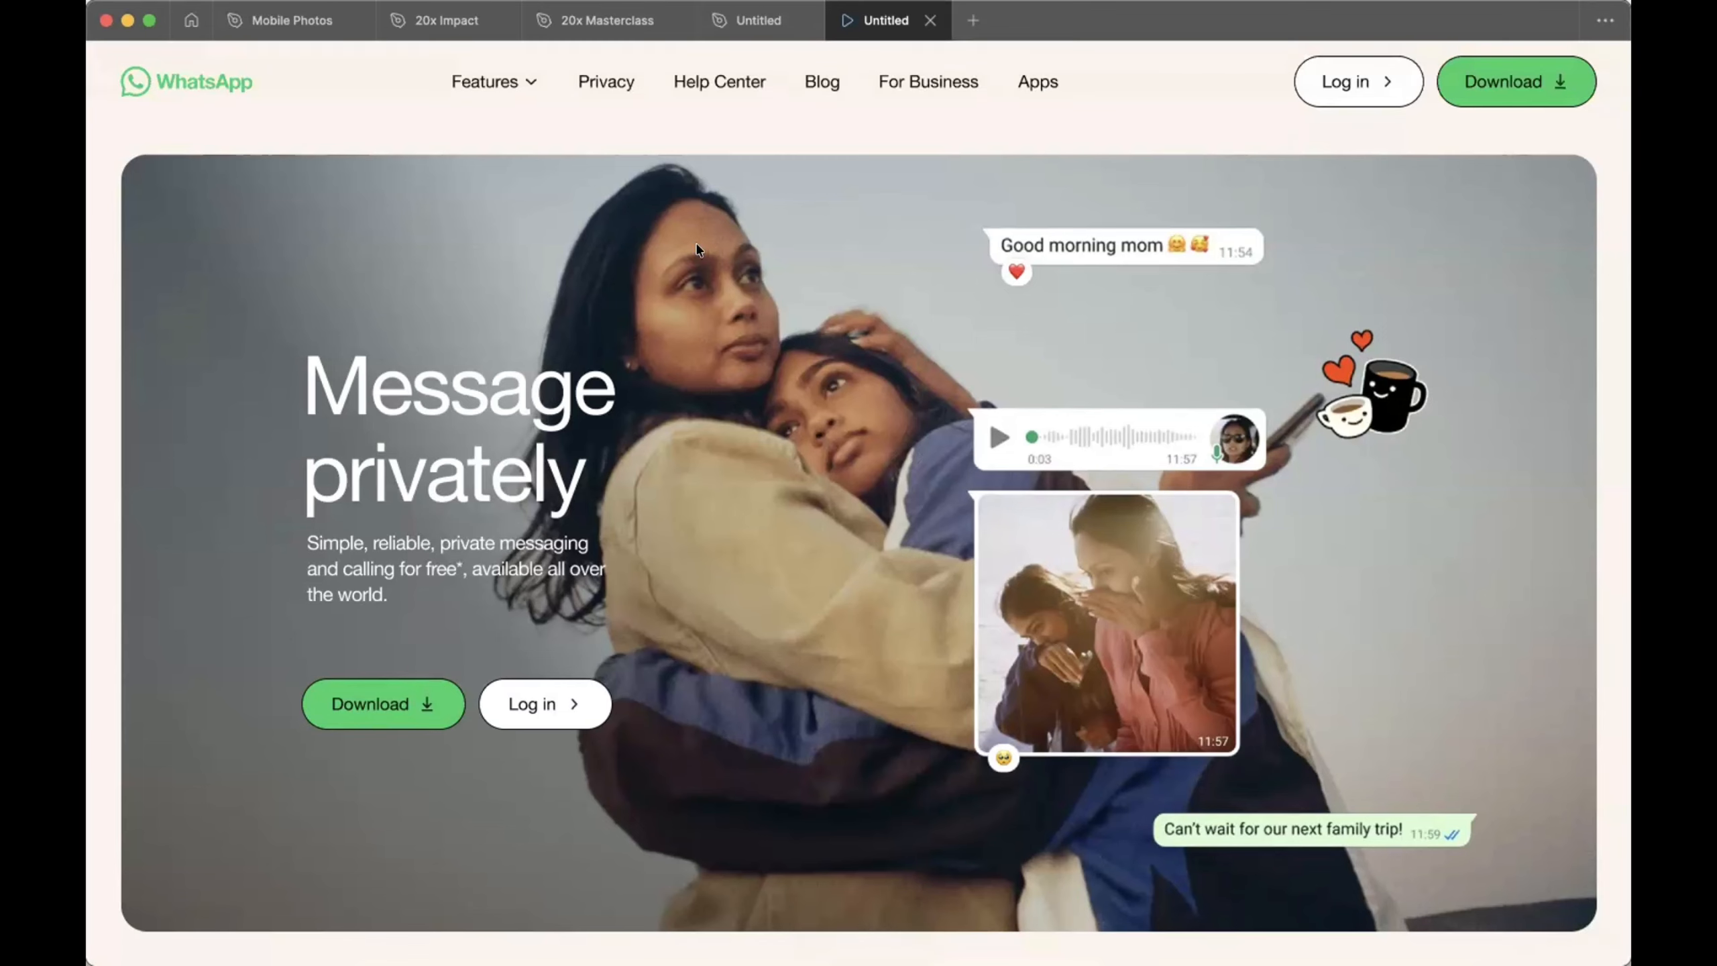
{"action": "mouse_move", "coordinate": [509, 82]}
Step: Back in the design file, set the Nav Bar frame's prototype scroll position to Fixed (stay in place)
{"action": "left_click", "coordinate": [746, 18]}
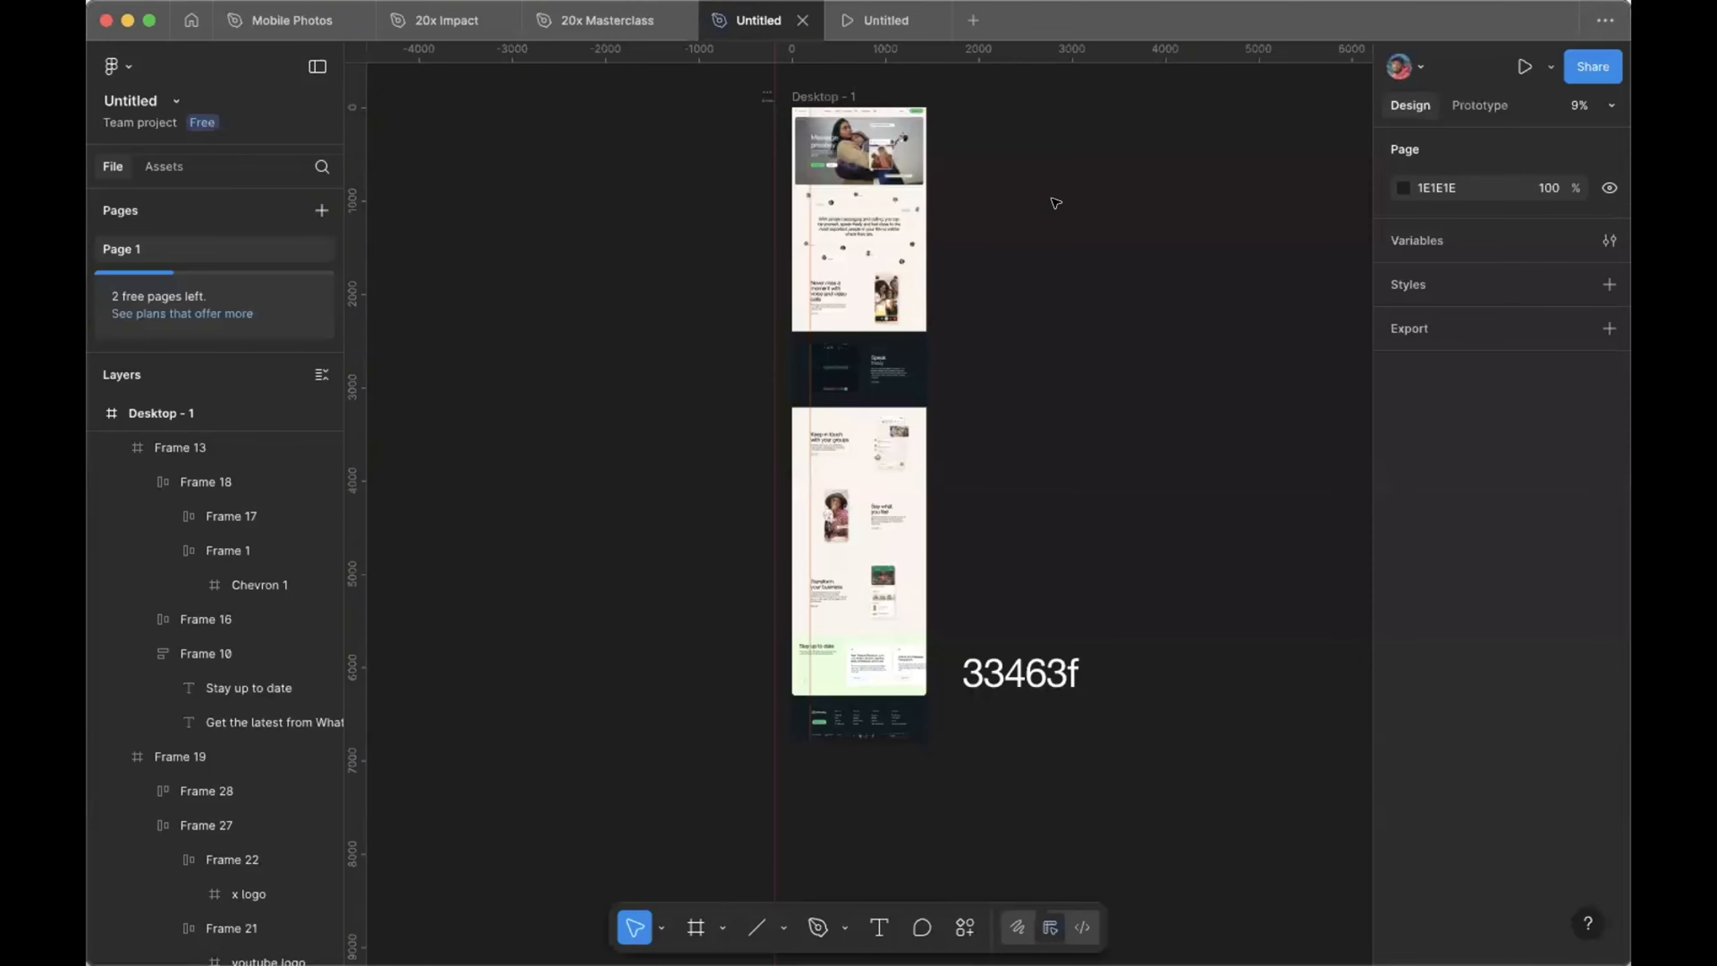
{"action": "scroll", "coordinate": [1056, 203], "scroll_direction": "up", "scroll_amount": 10}
{"action": "scroll", "coordinate": [975, 632], "scroll_direction": "up", "scroll_amount": 3}
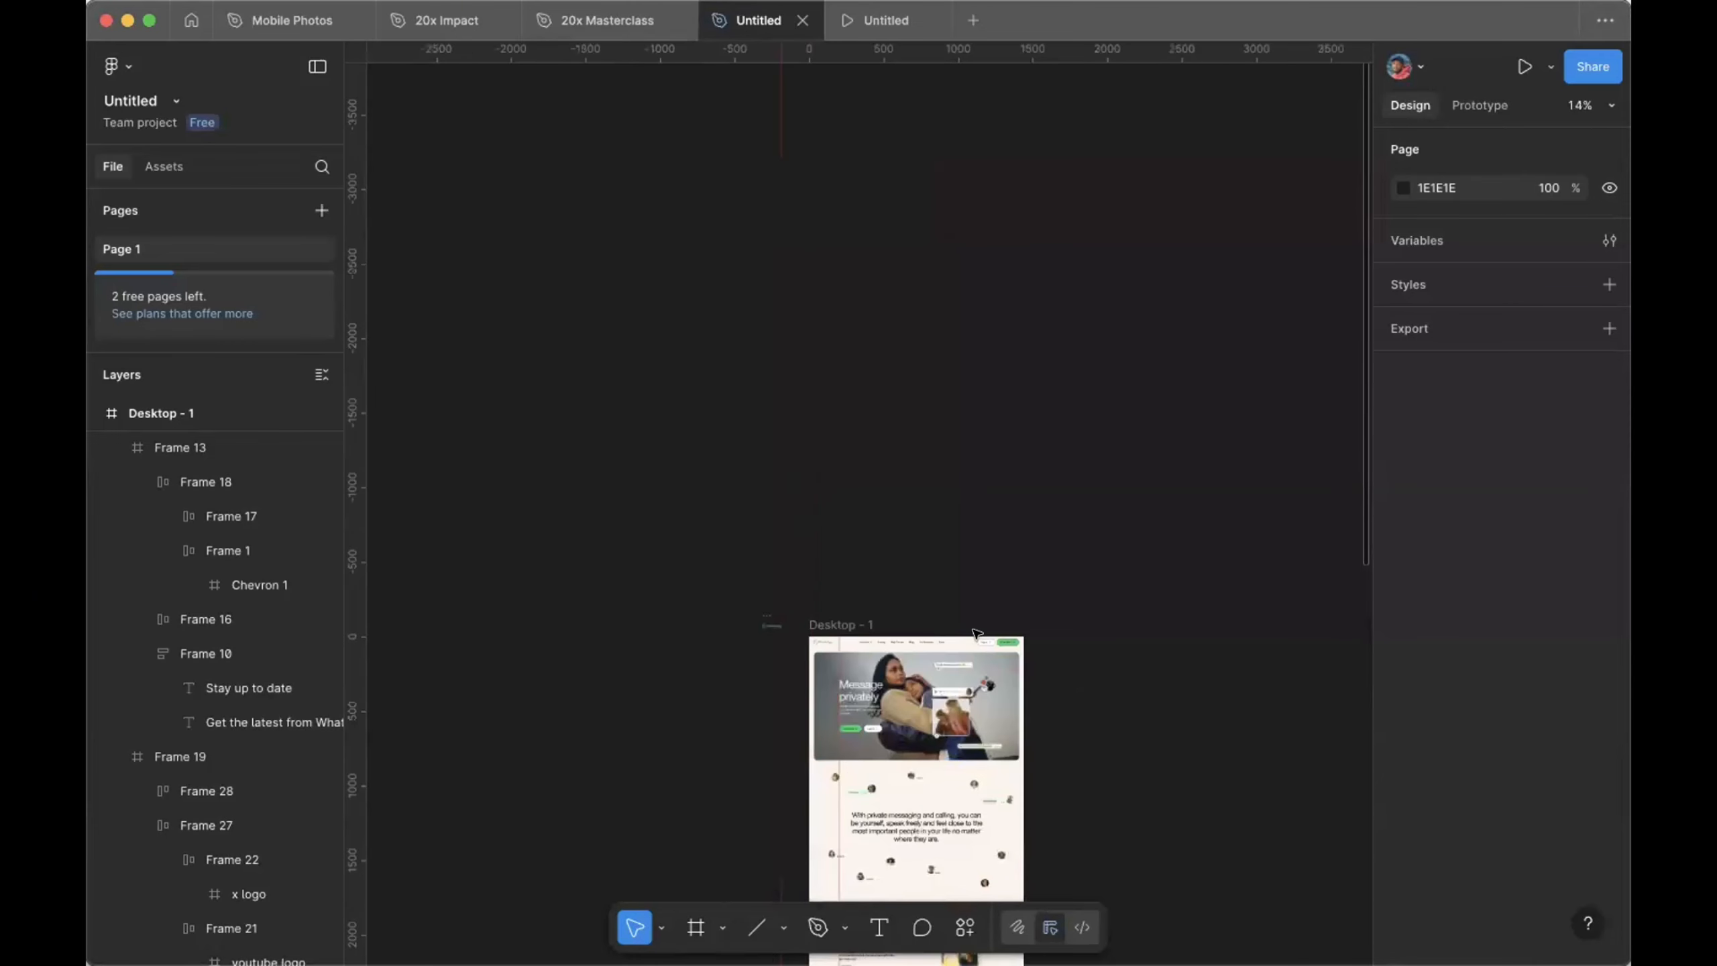
{"action": "scroll", "coordinate": [975, 632], "scroll_direction": "up", "scroll_amount": 8}
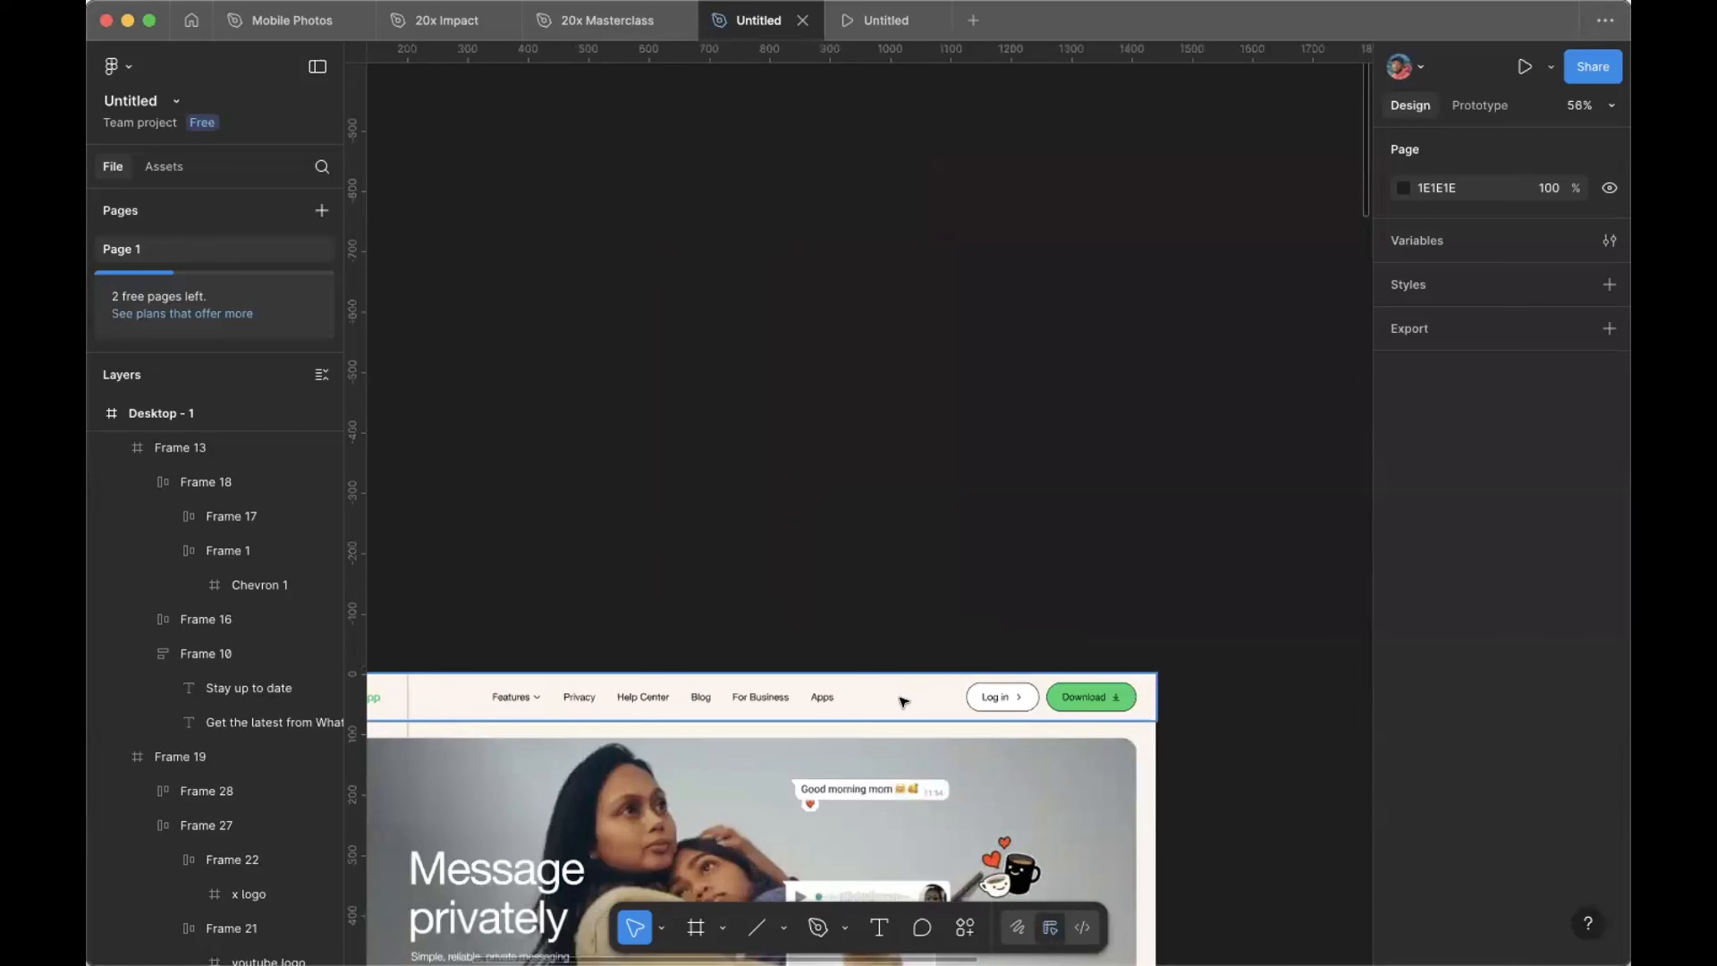
{"action": "left_click", "coordinate": [903, 701]}
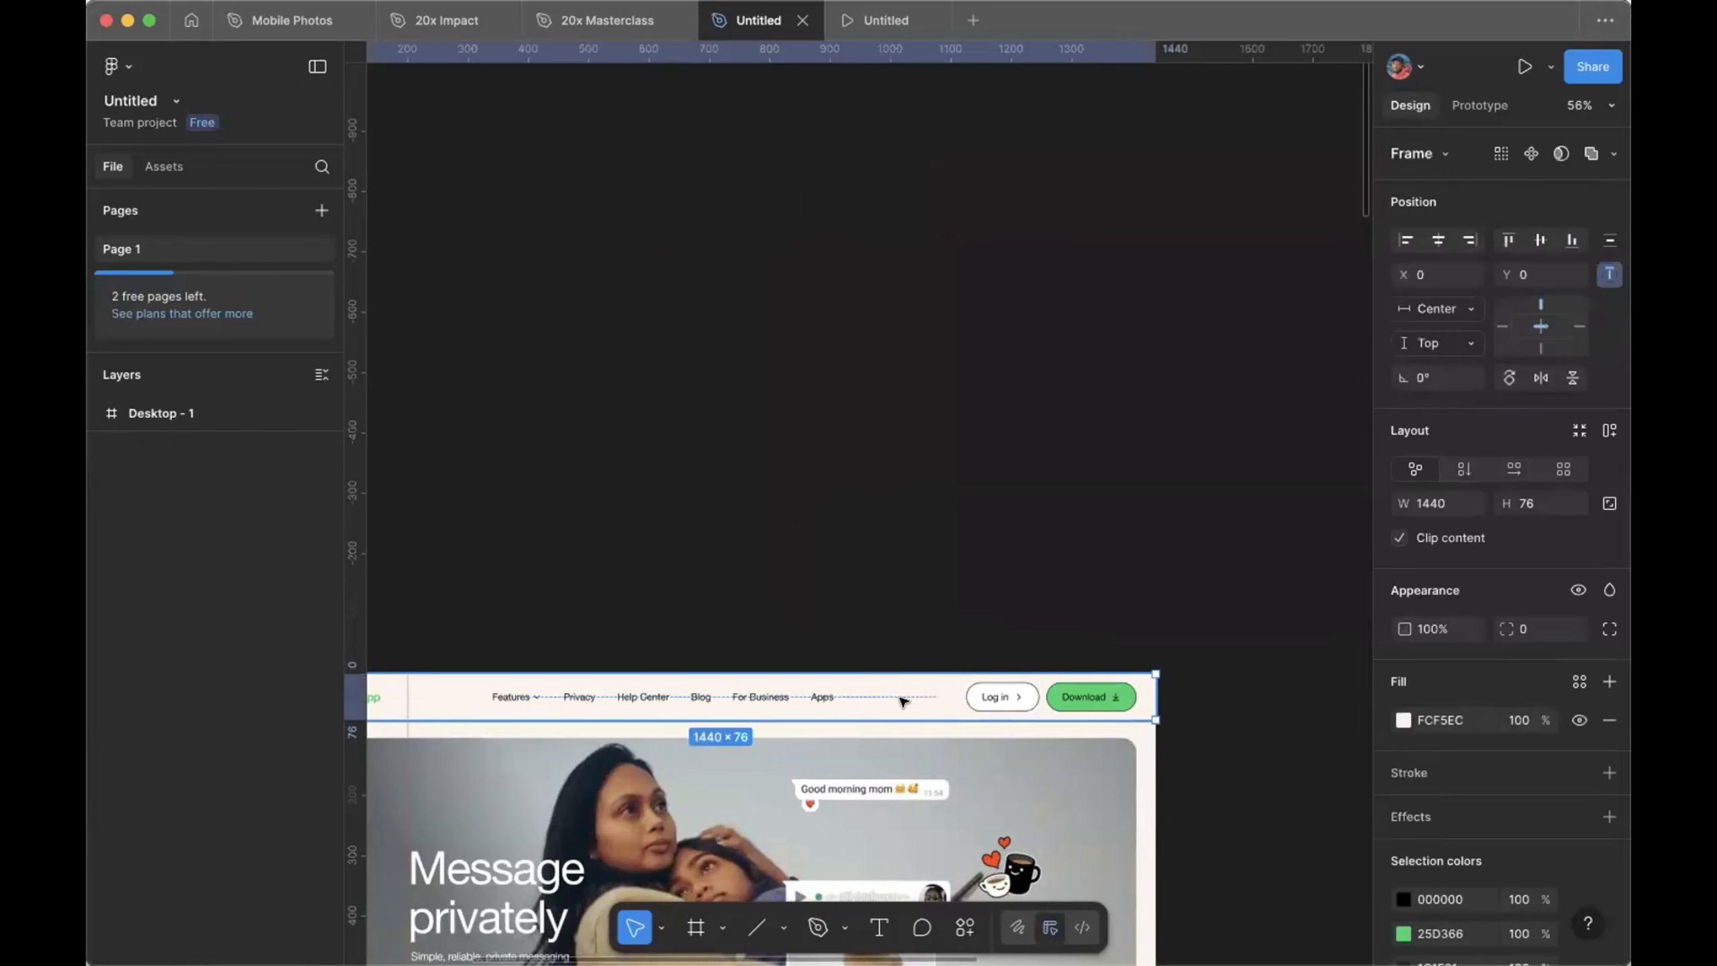
{"action": "left_click", "coordinate": [1485, 103]}
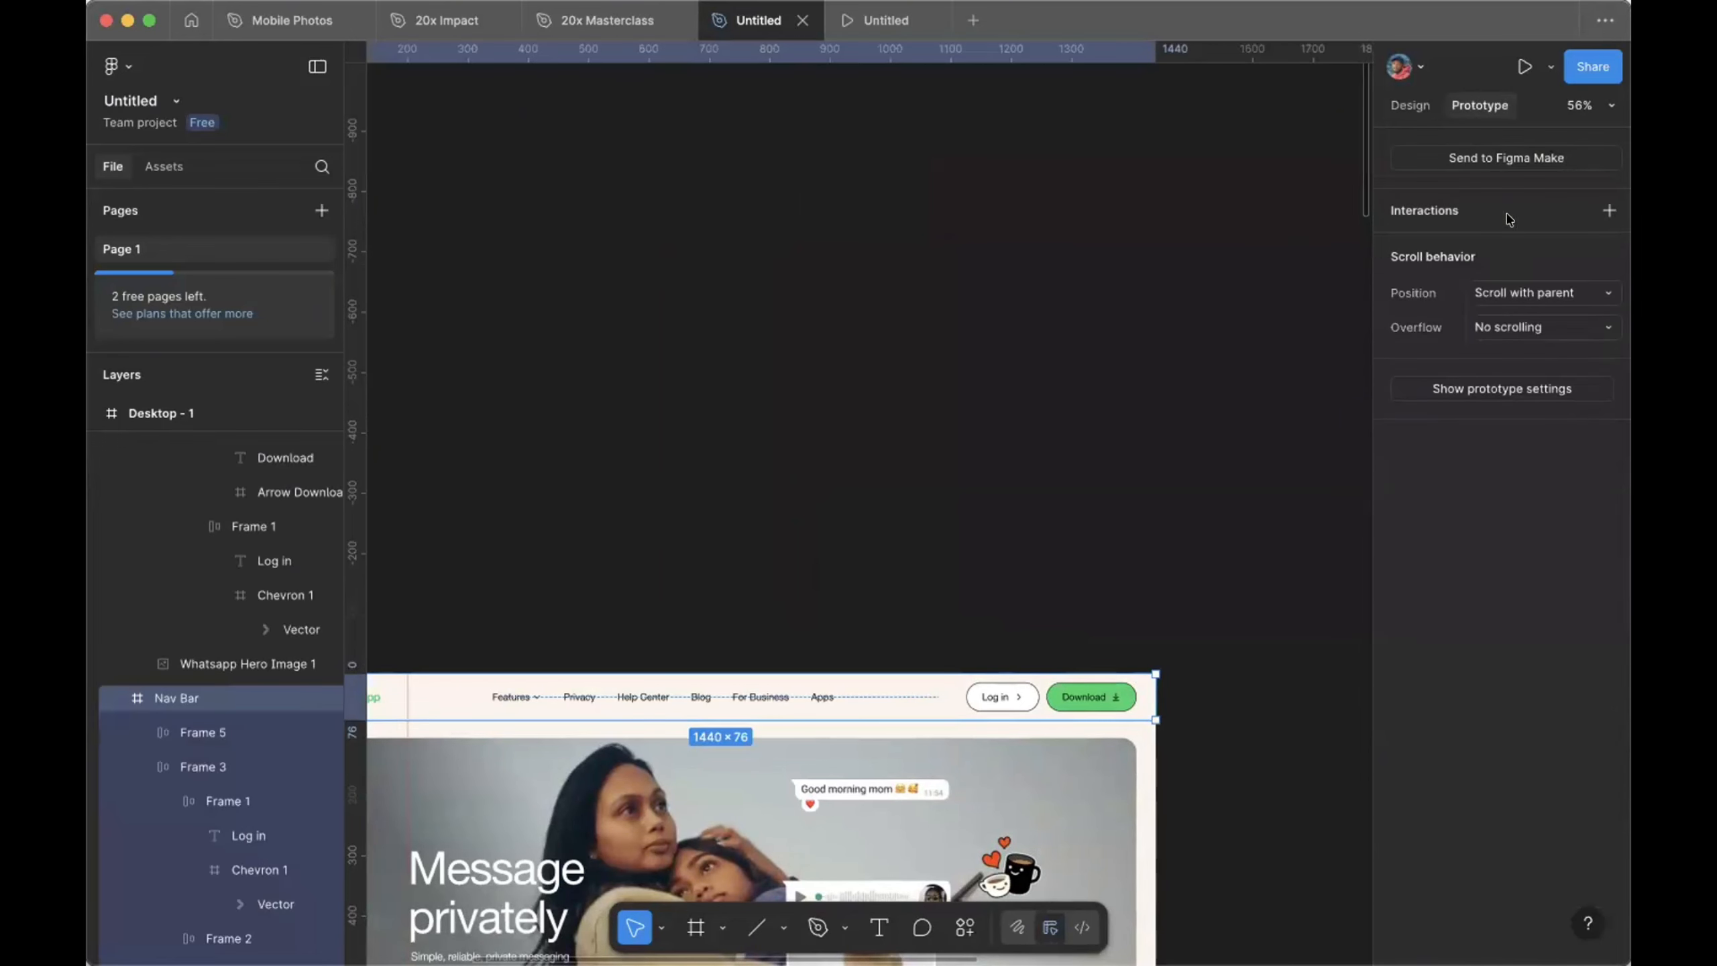
{"action": "left_click", "coordinate": [1531, 296]}
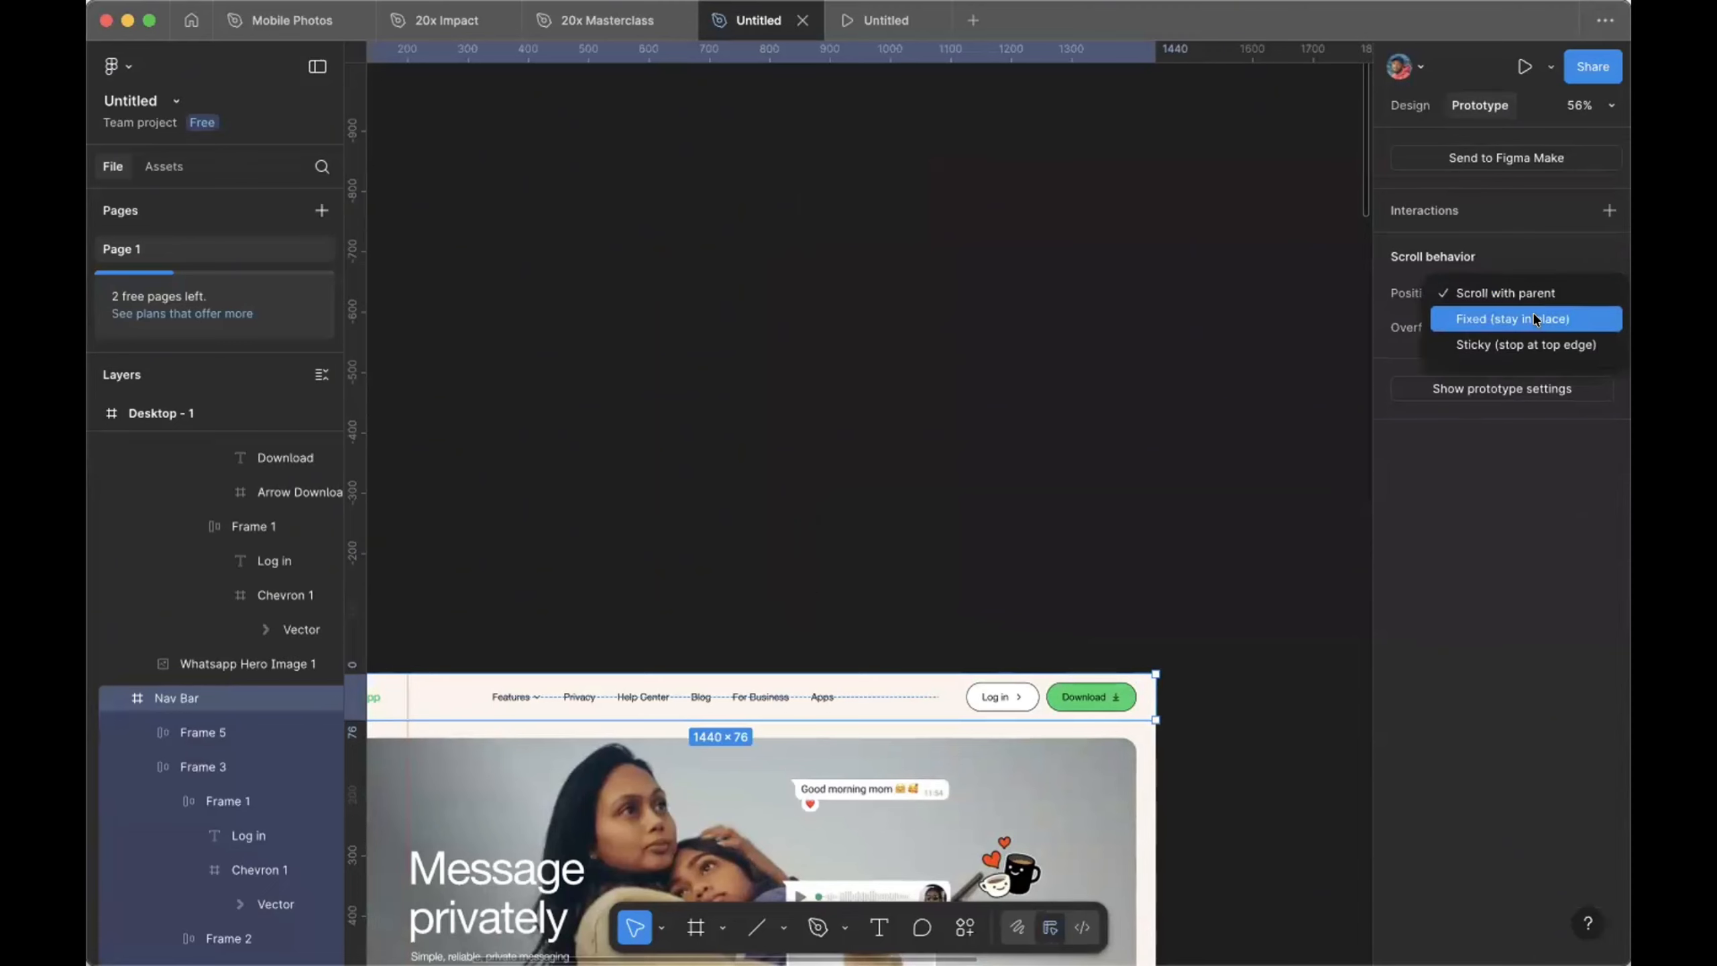
{"action": "left_click", "coordinate": [1533, 318]}
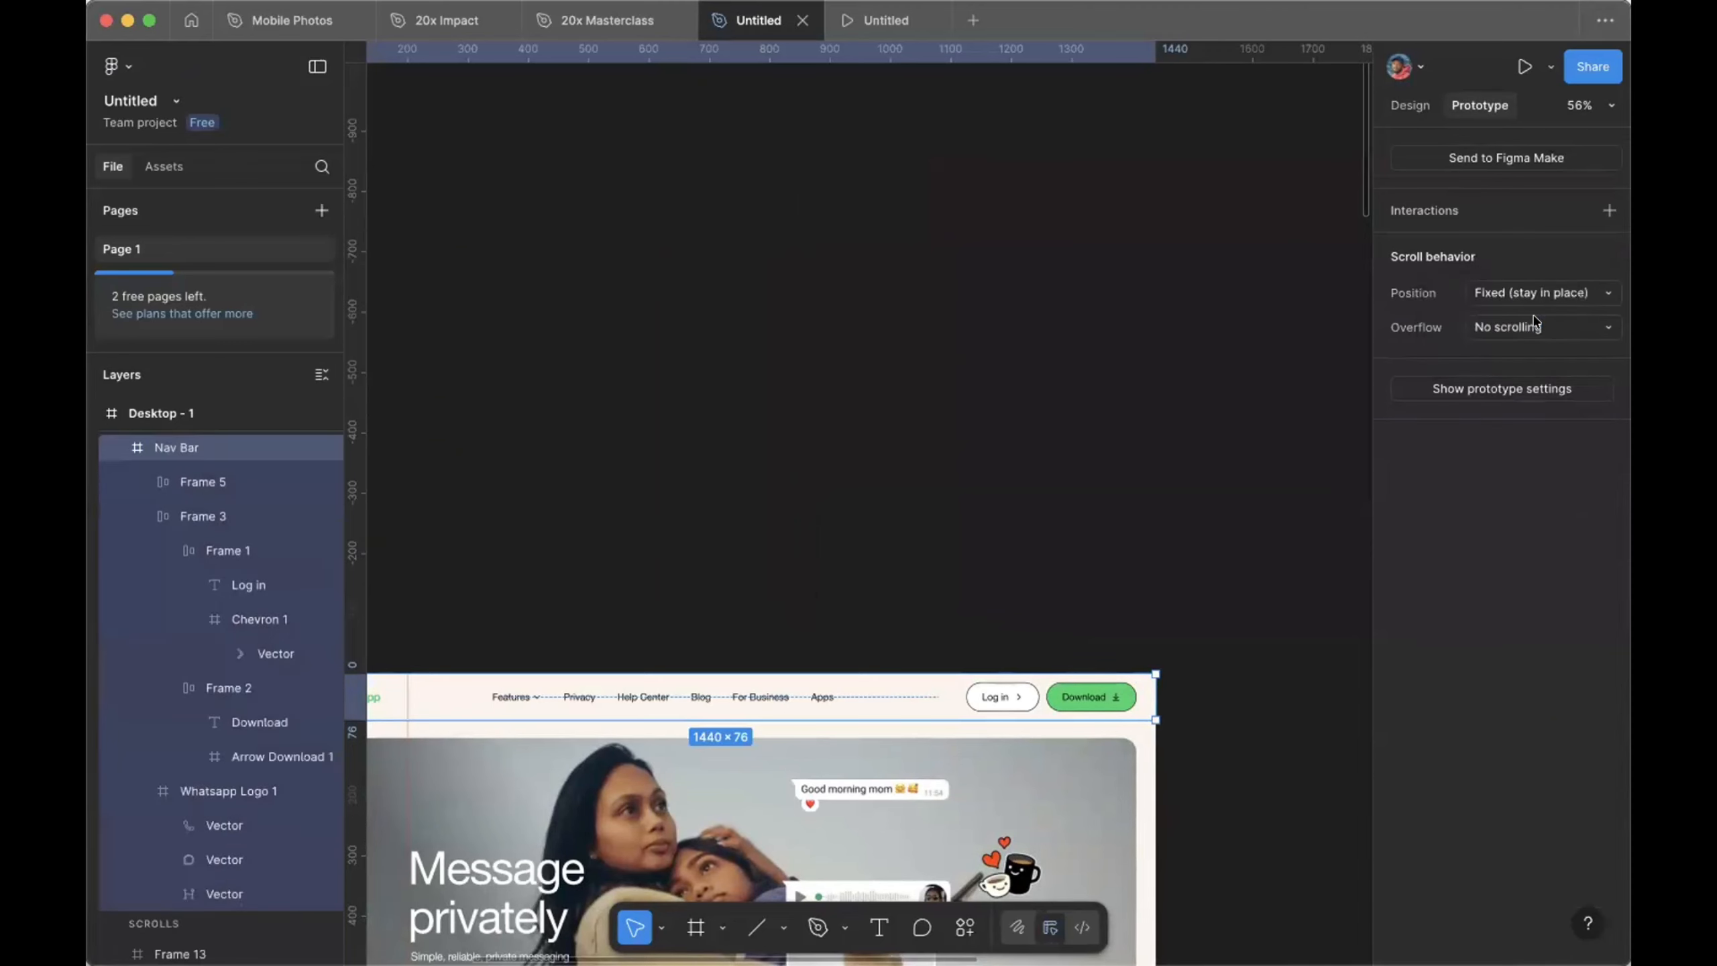
{"action": "left_click", "coordinate": [1541, 298]}
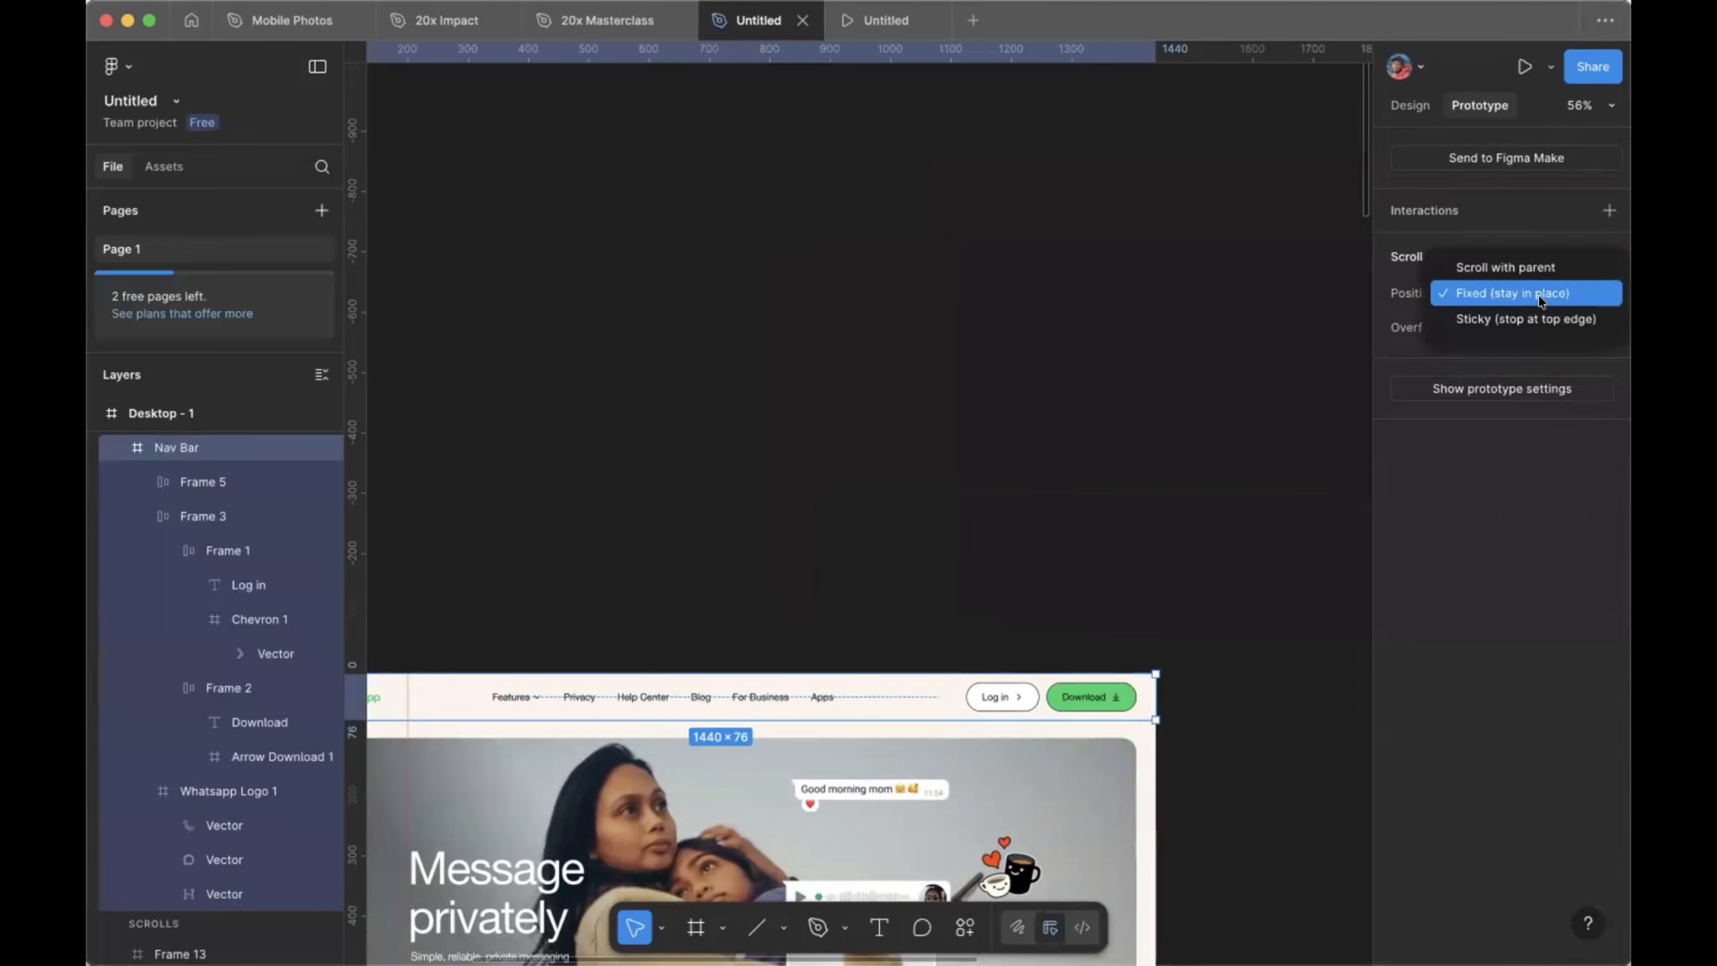
{"action": "left_click", "coordinate": [1540, 297]}
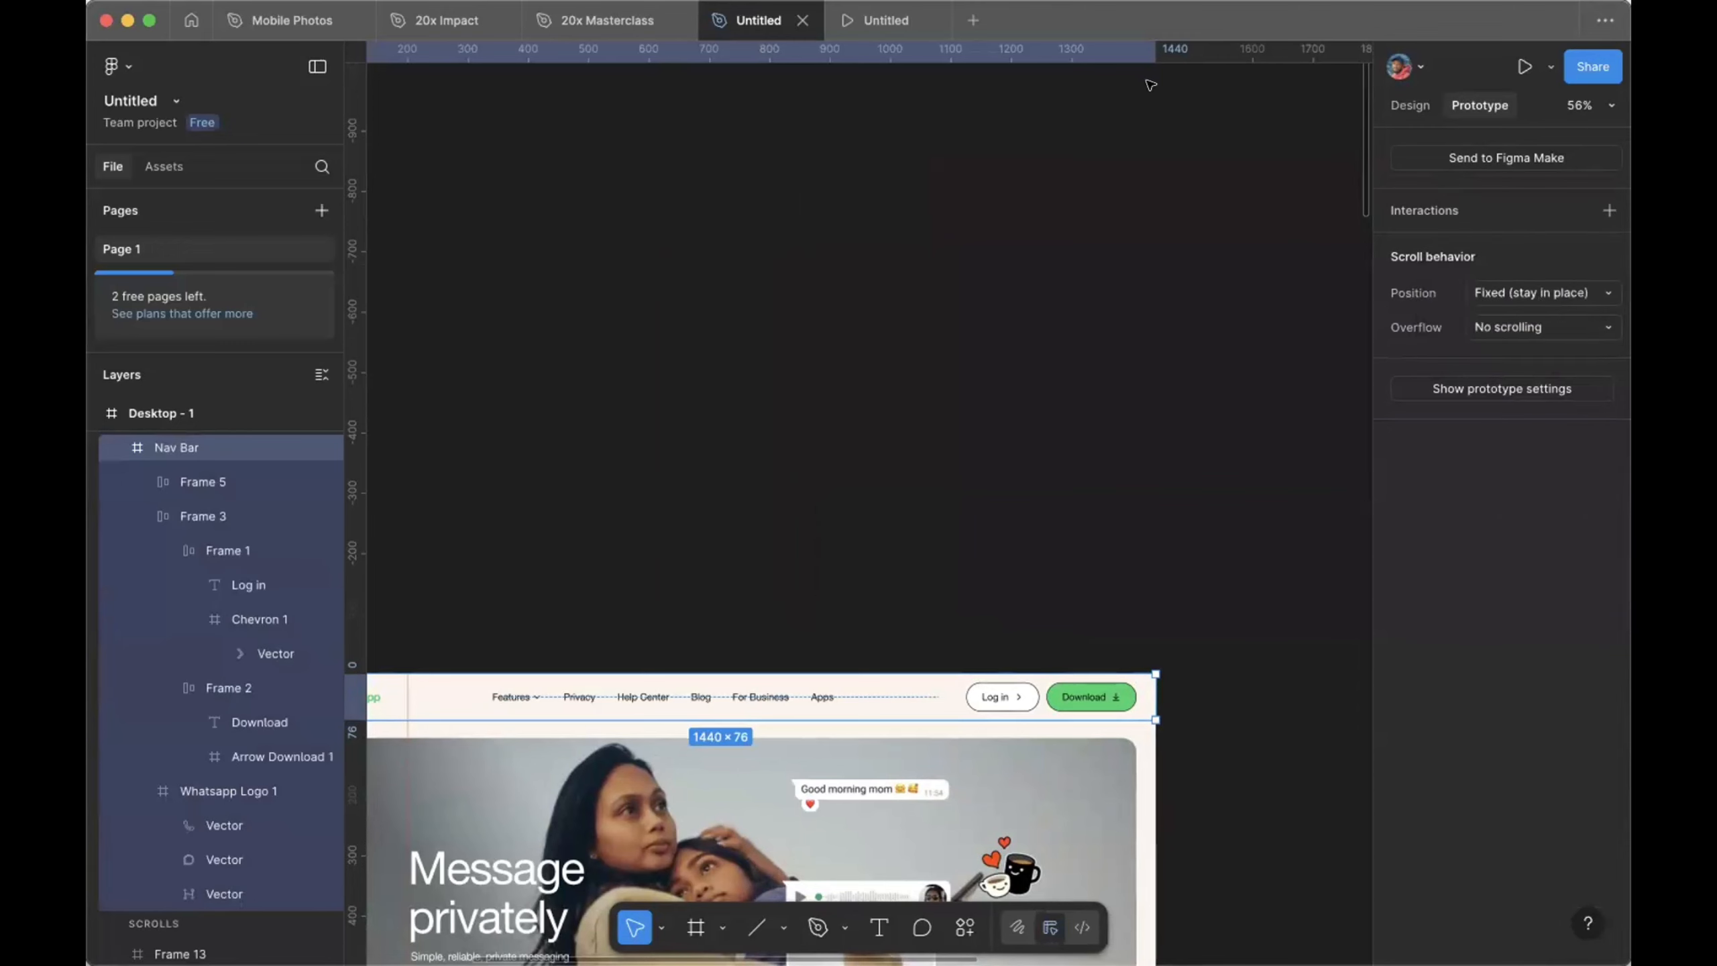
Step: Scroll through the landing page in the prototype preview to check how the navigation bar behaves
{"action": "left_click", "coordinate": [864, 26]}
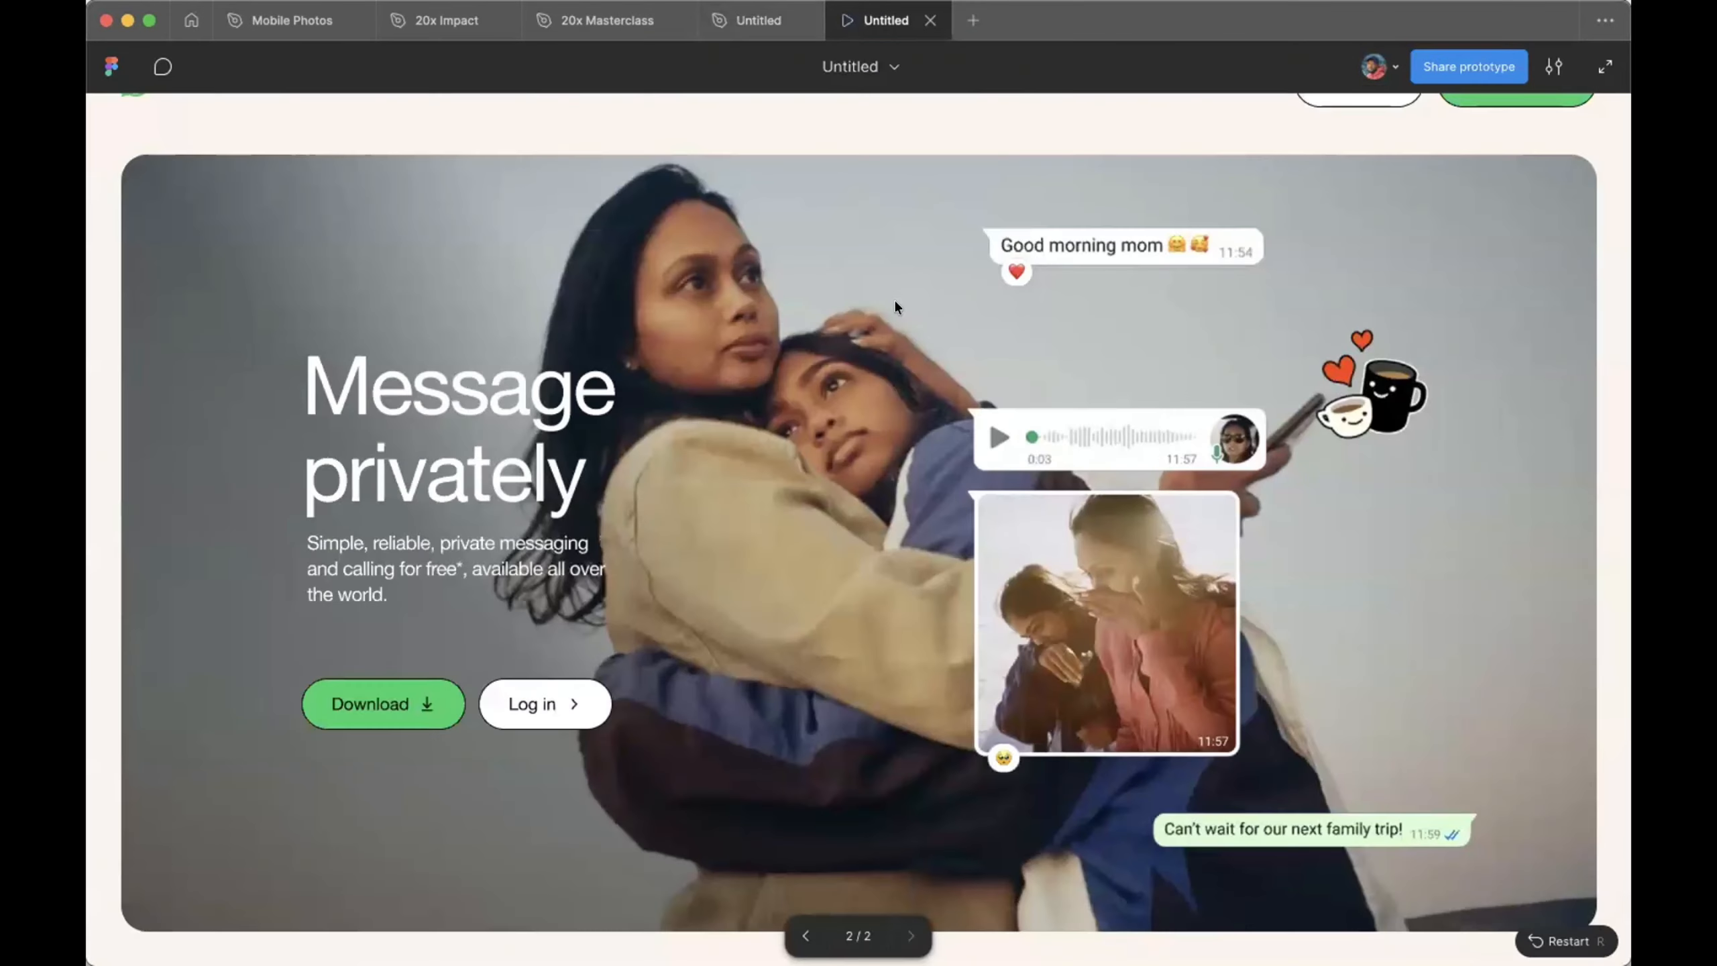
{"action": "scroll", "coordinate": [893, 298], "scroll_direction": "down", "scroll_amount": 3}
{"action": "scroll", "coordinate": [893, 306], "scroll_direction": "down", "scroll_amount": 5}
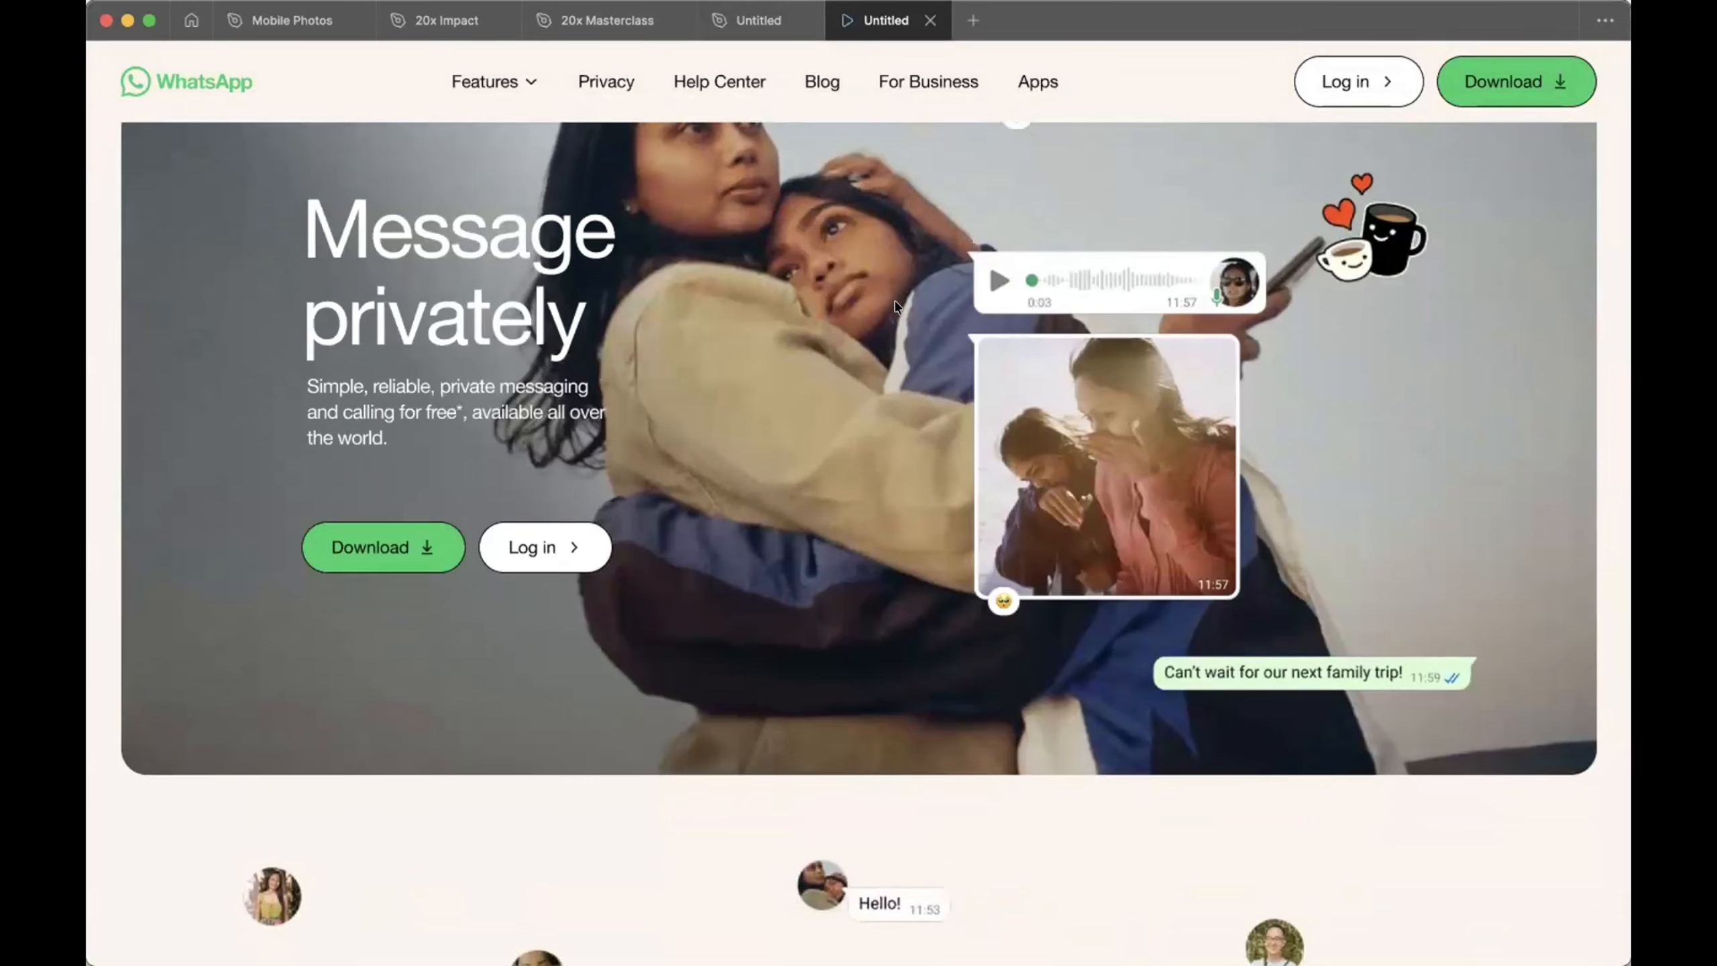
{"action": "scroll", "coordinate": [897, 308], "scroll_direction": "down", "scroll_amount": 5}
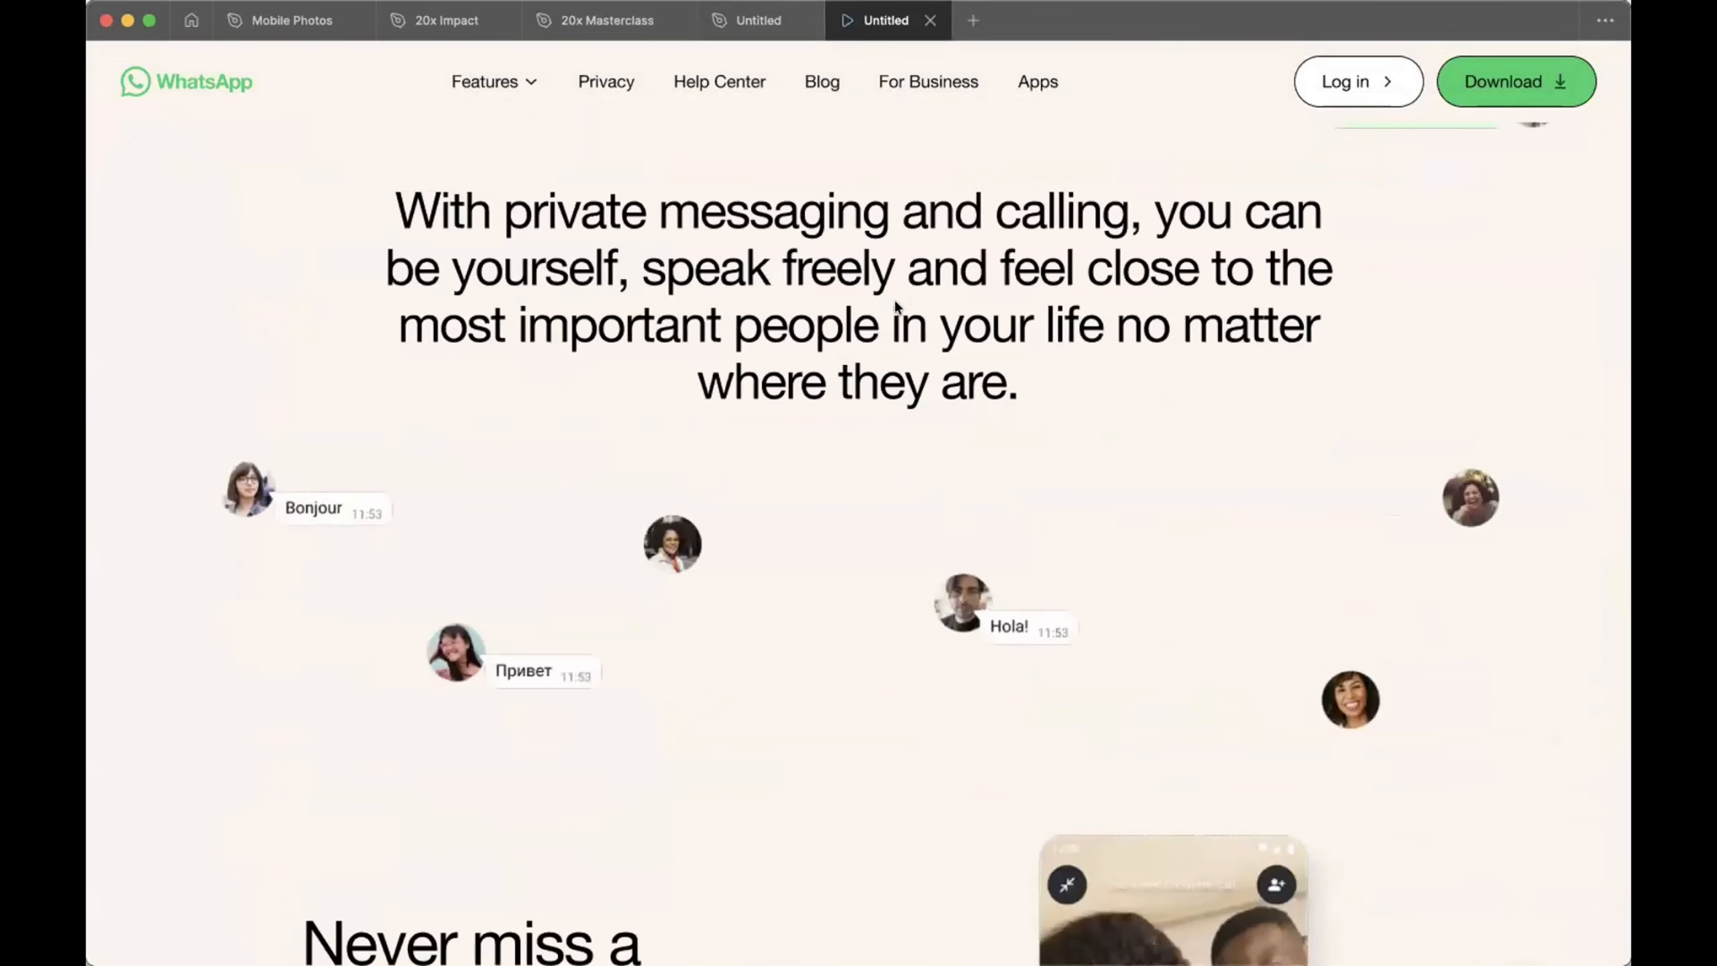
{"action": "scroll", "coordinate": [897, 308], "scroll_direction": "down", "scroll_amount": 5}
{"action": "scroll", "coordinate": [897, 308], "scroll_direction": "down", "scroll_amount": 10}
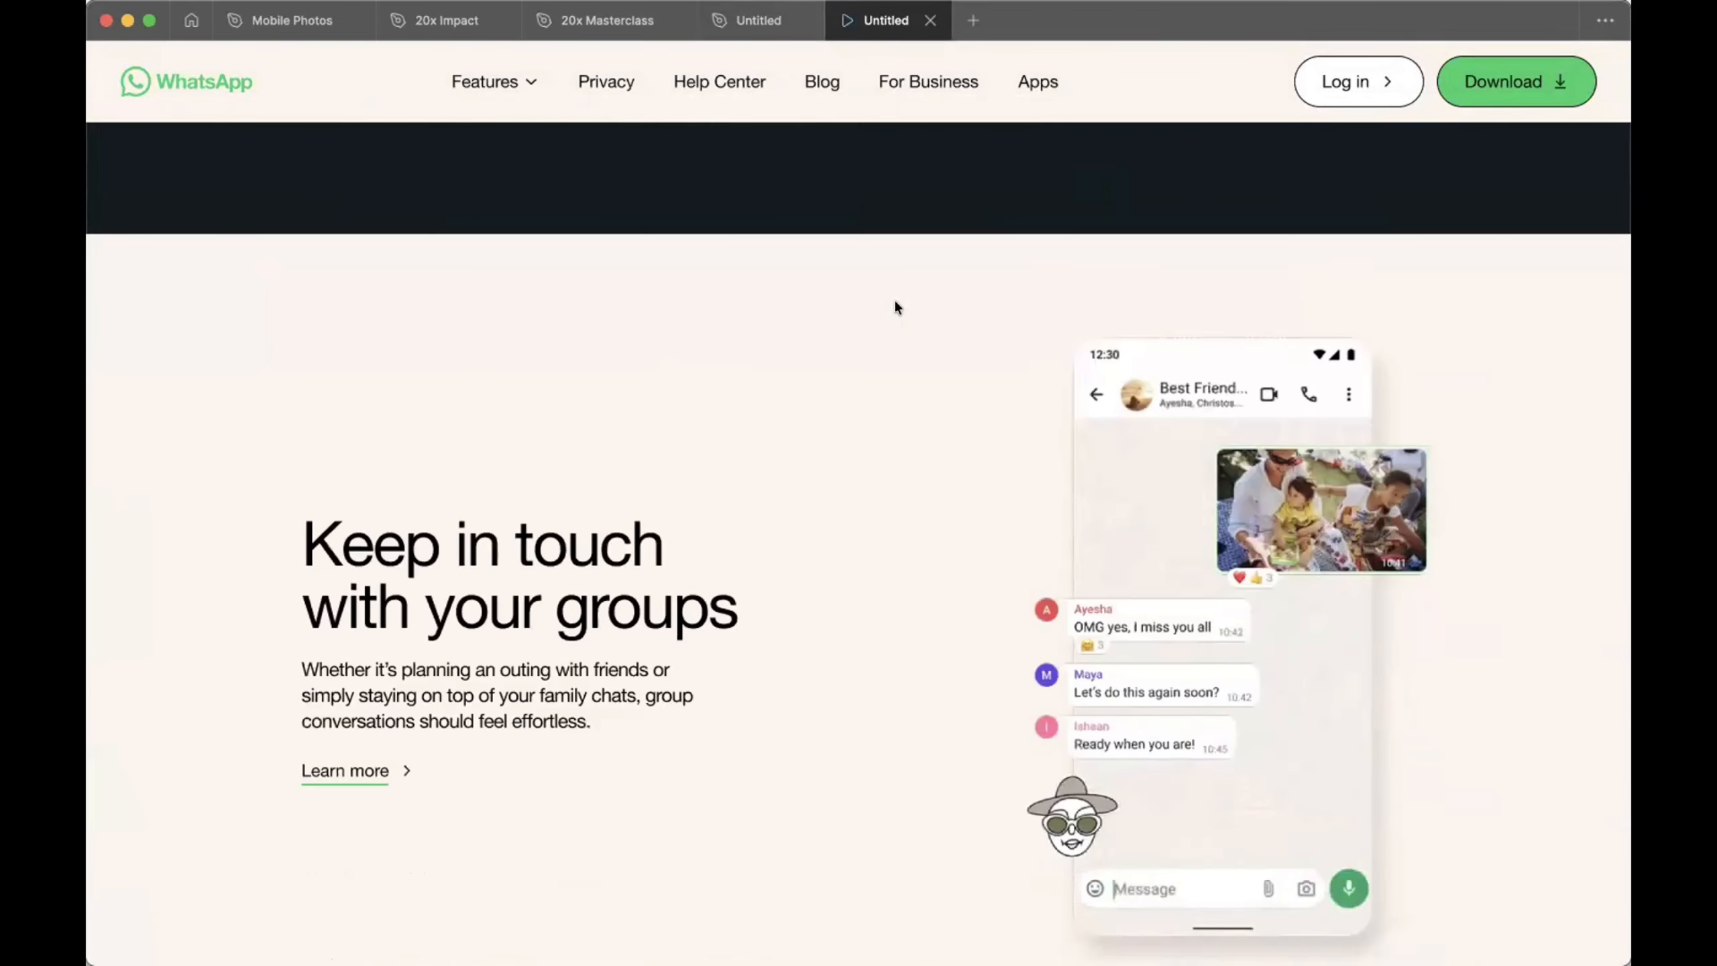
{"action": "scroll", "coordinate": [894, 306], "scroll_direction": "up", "scroll_amount": 20}
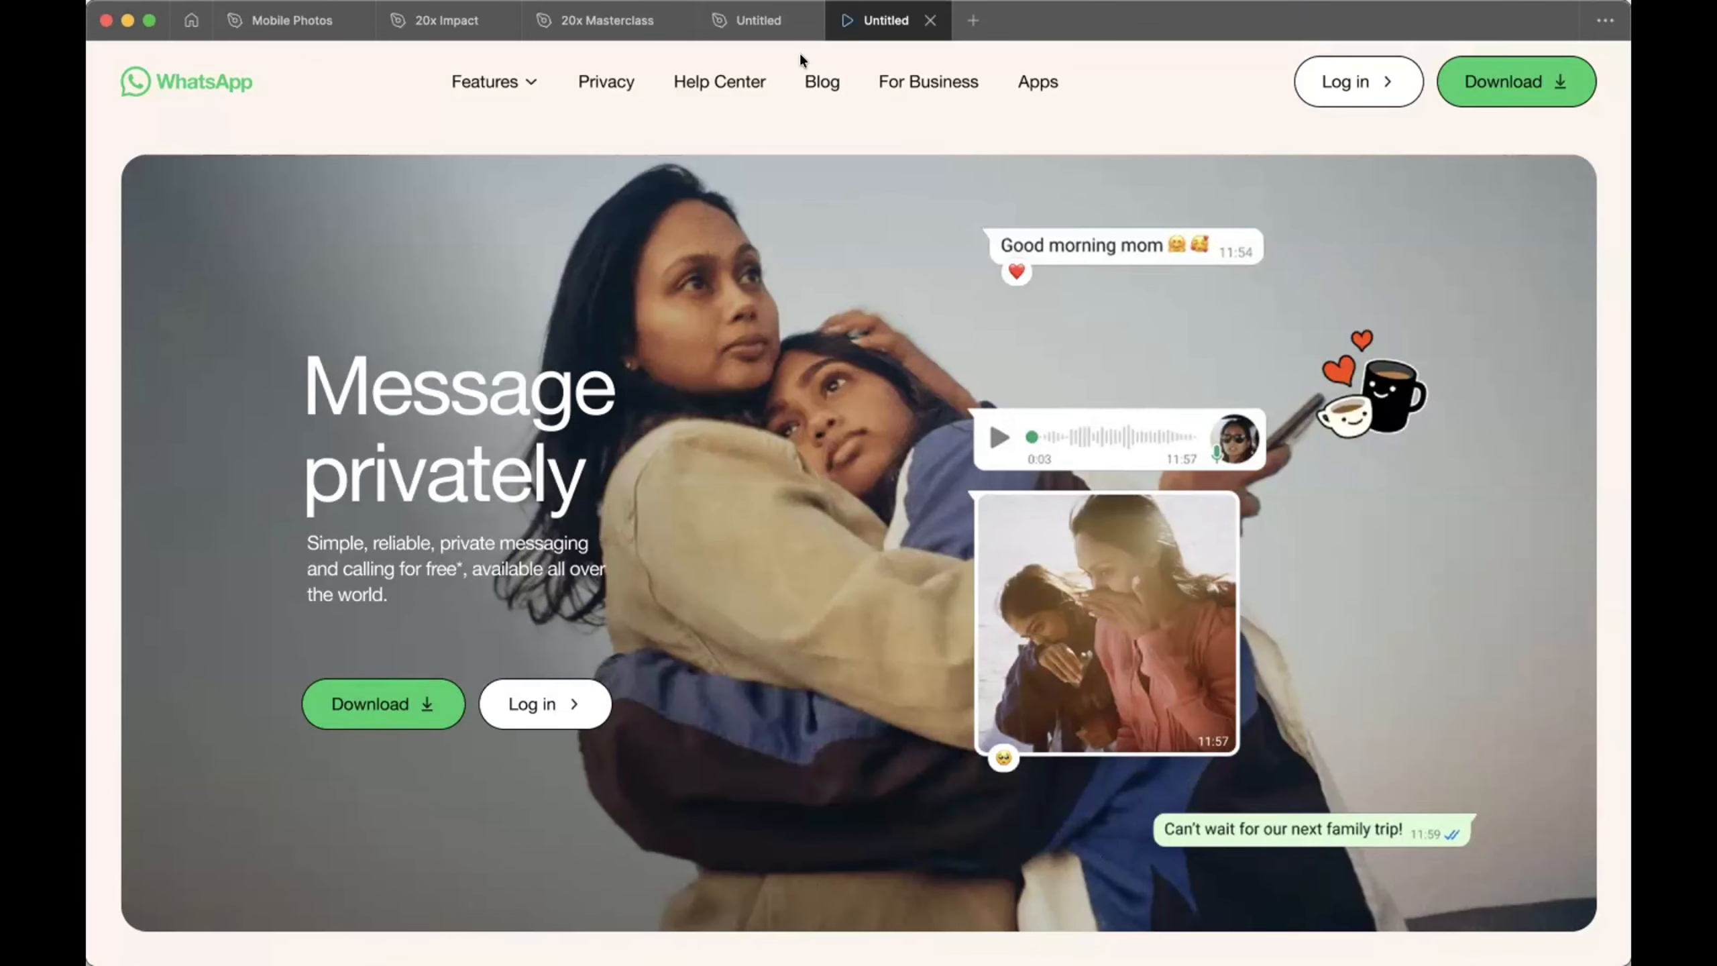
Step: In the design file, set the opacity of the Nav Bar frame's FCF5EC fill to 50%
{"action": "left_click", "coordinate": [757, 20]}
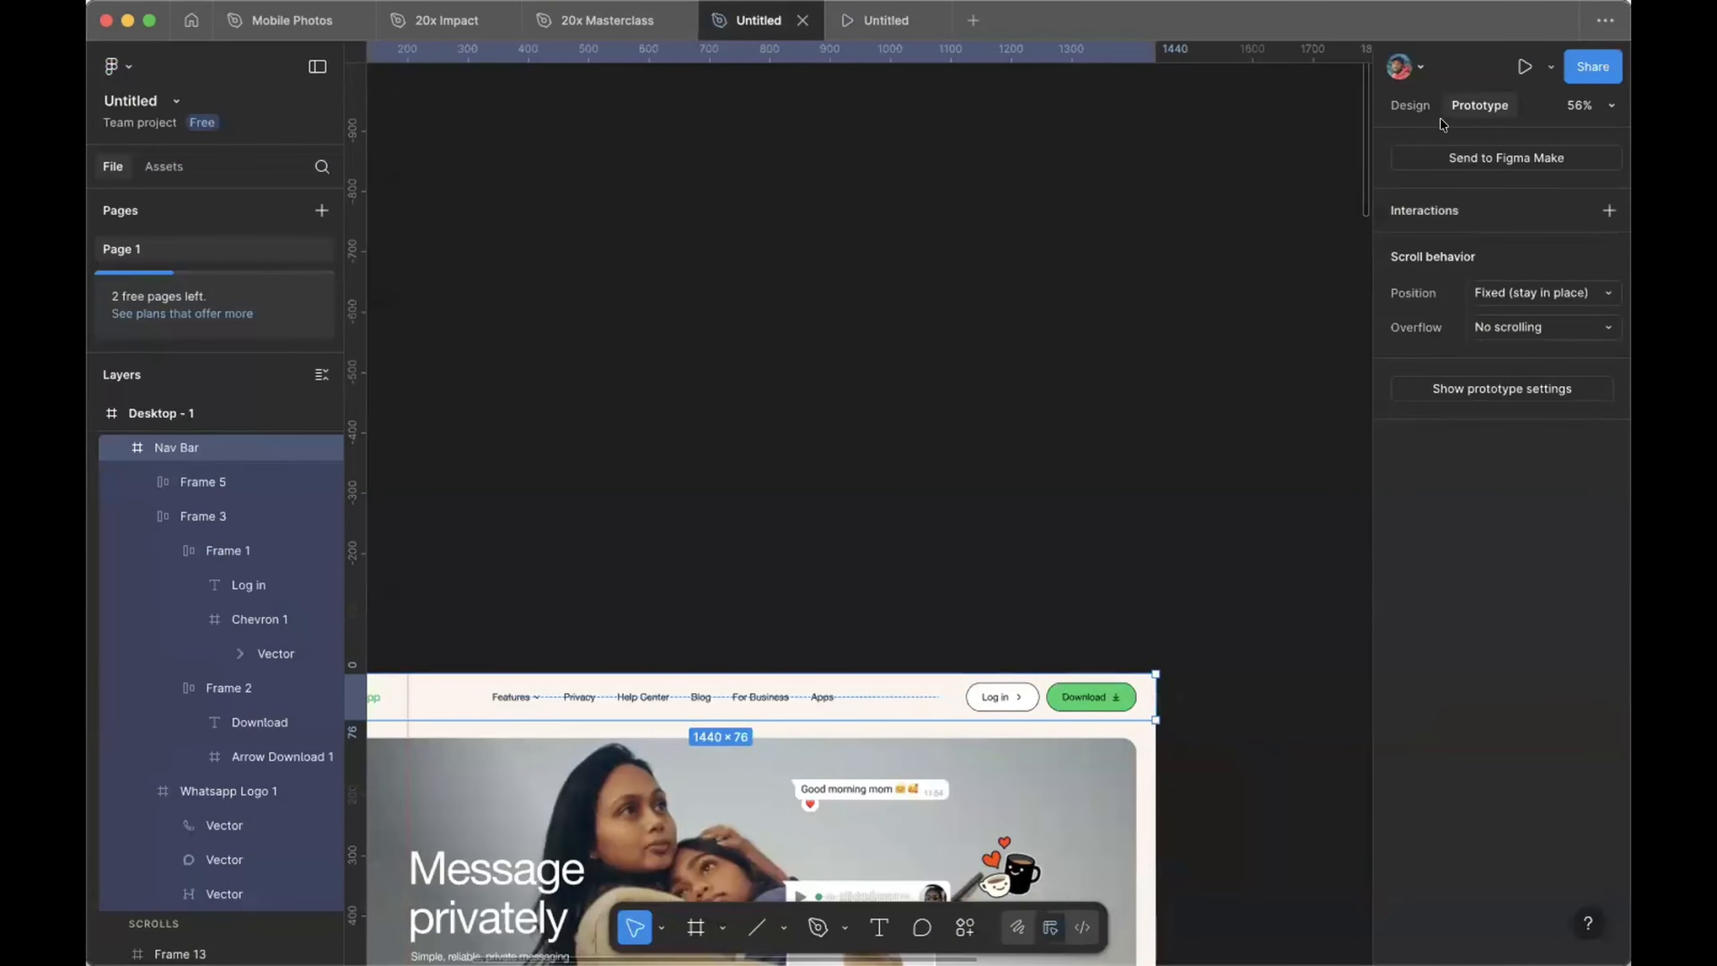
{"action": "left_click", "coordinate": [1410, 104]}
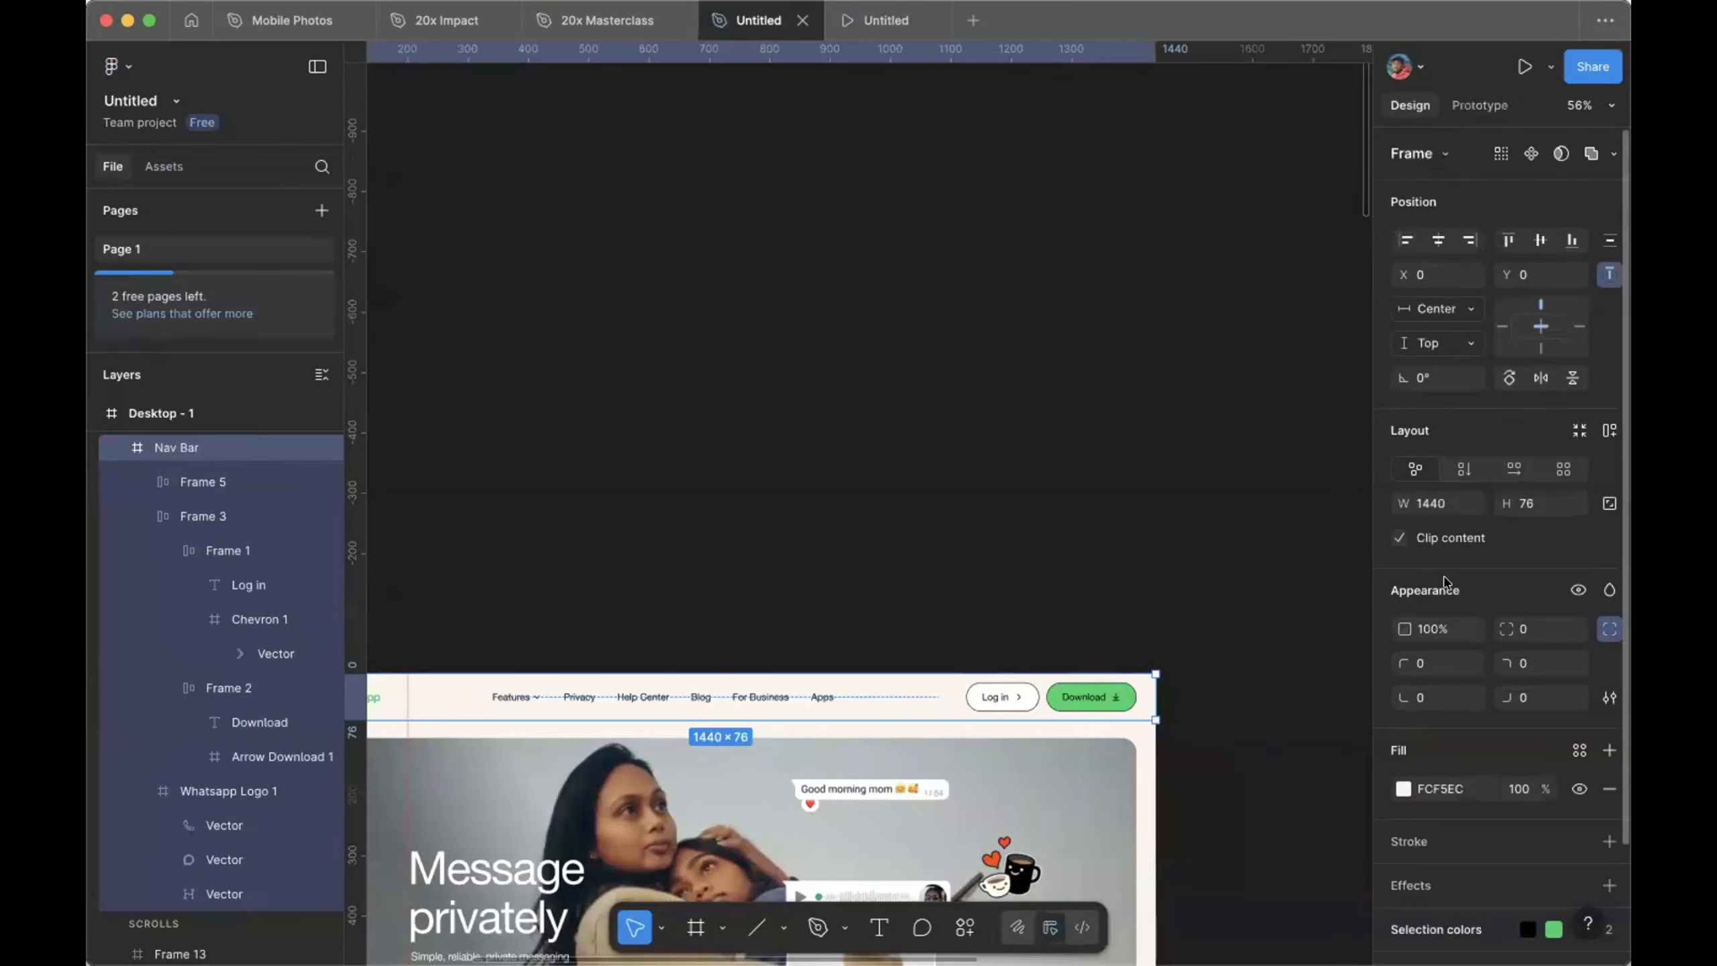
{"action": "scroll", "coordinate": [1434, 686], "scroll_direction": "down", "scroll_amount": 1}
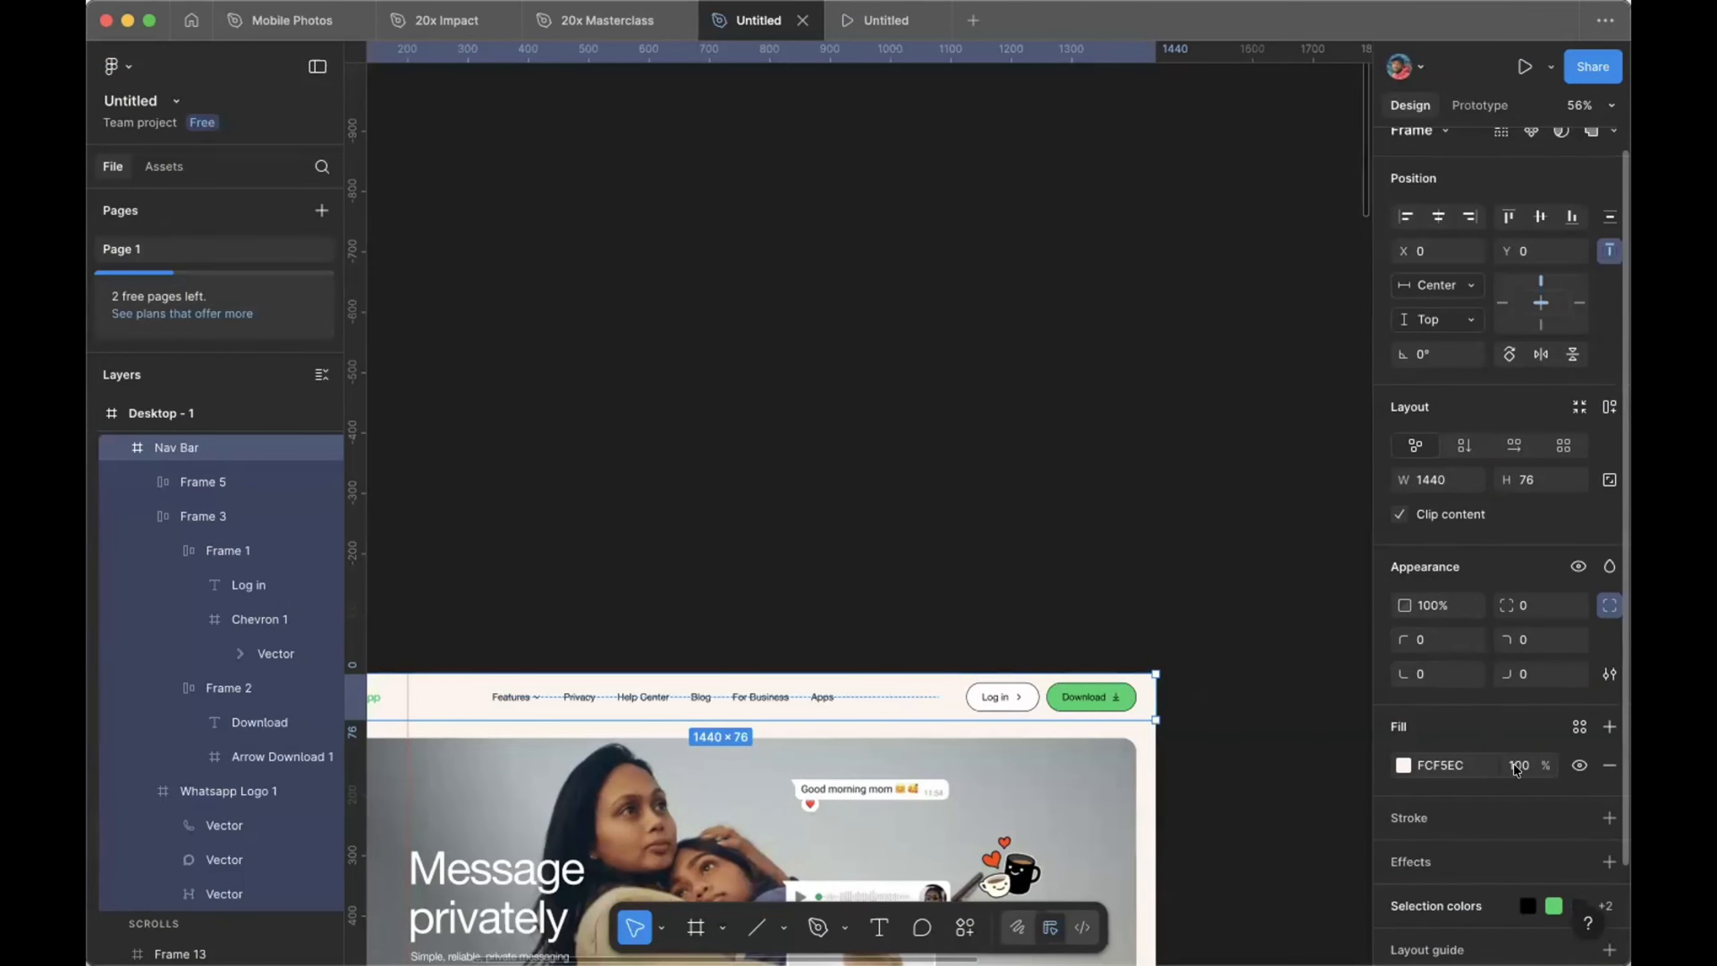
{"action": "left_click", "coordinate": [1514, 767]}
{"action": "type", "text": "50"}
{"action": "key", "text": "Return"}
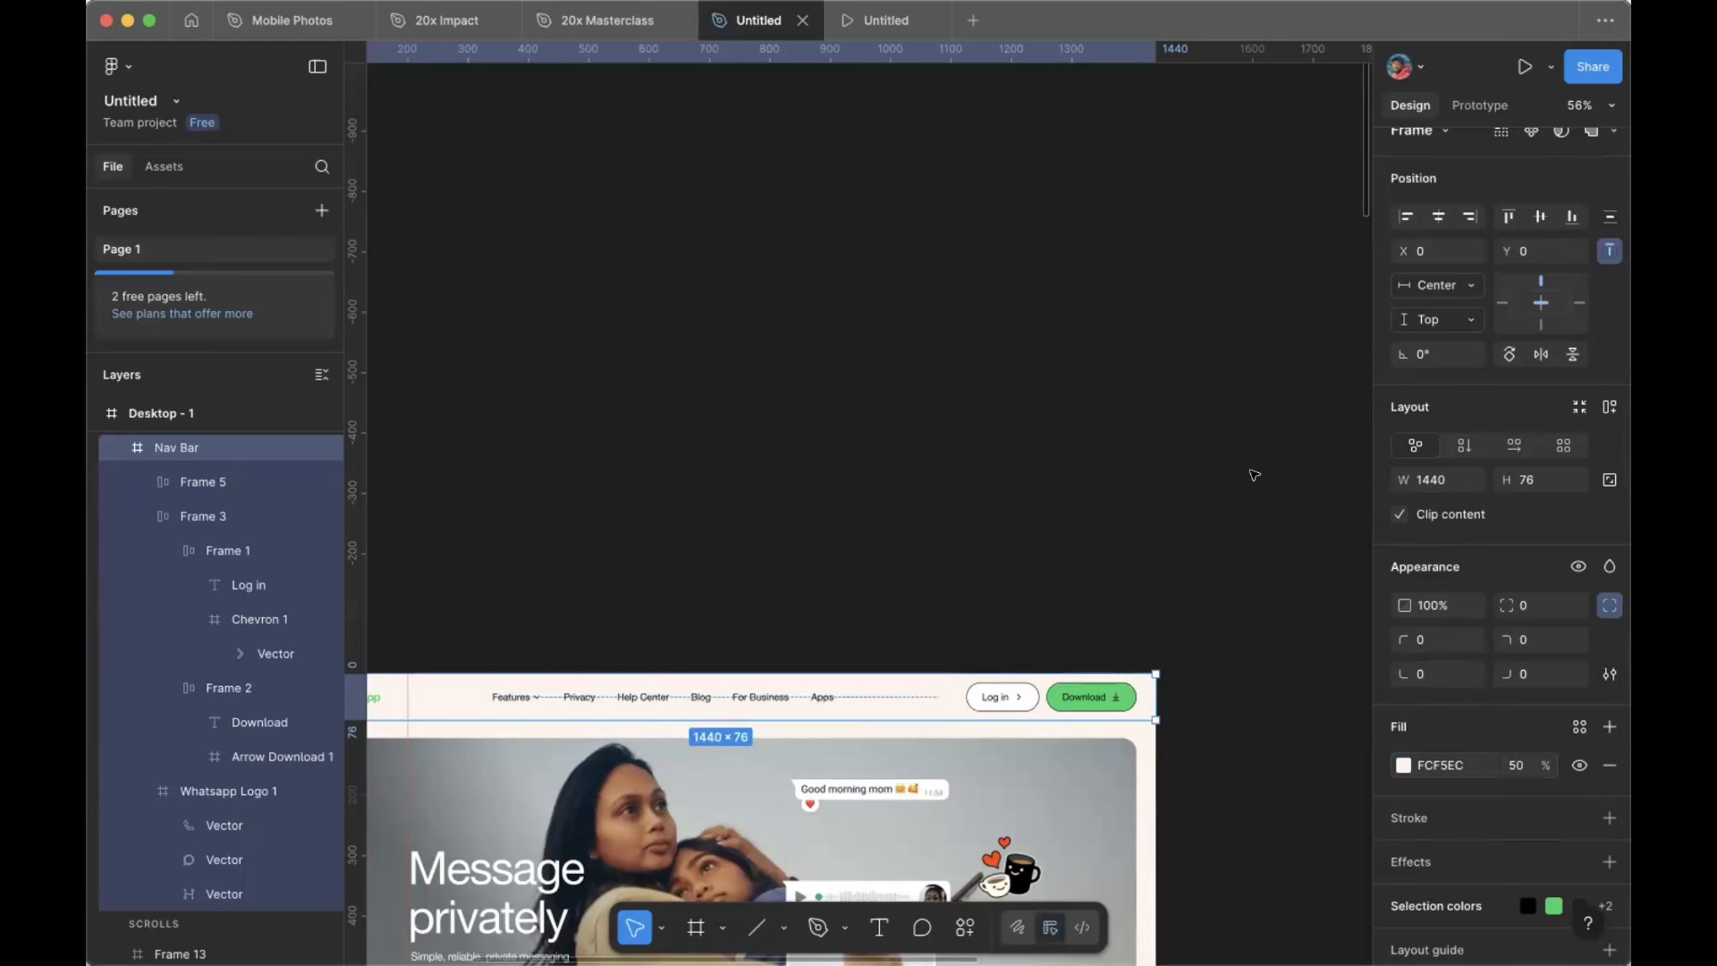
Step: Switch to the prototype preview and scroll the landing page to check the semi-transparent navigation bar over the hero image
{"action": "left_click", "coordinate": [870, 20]}
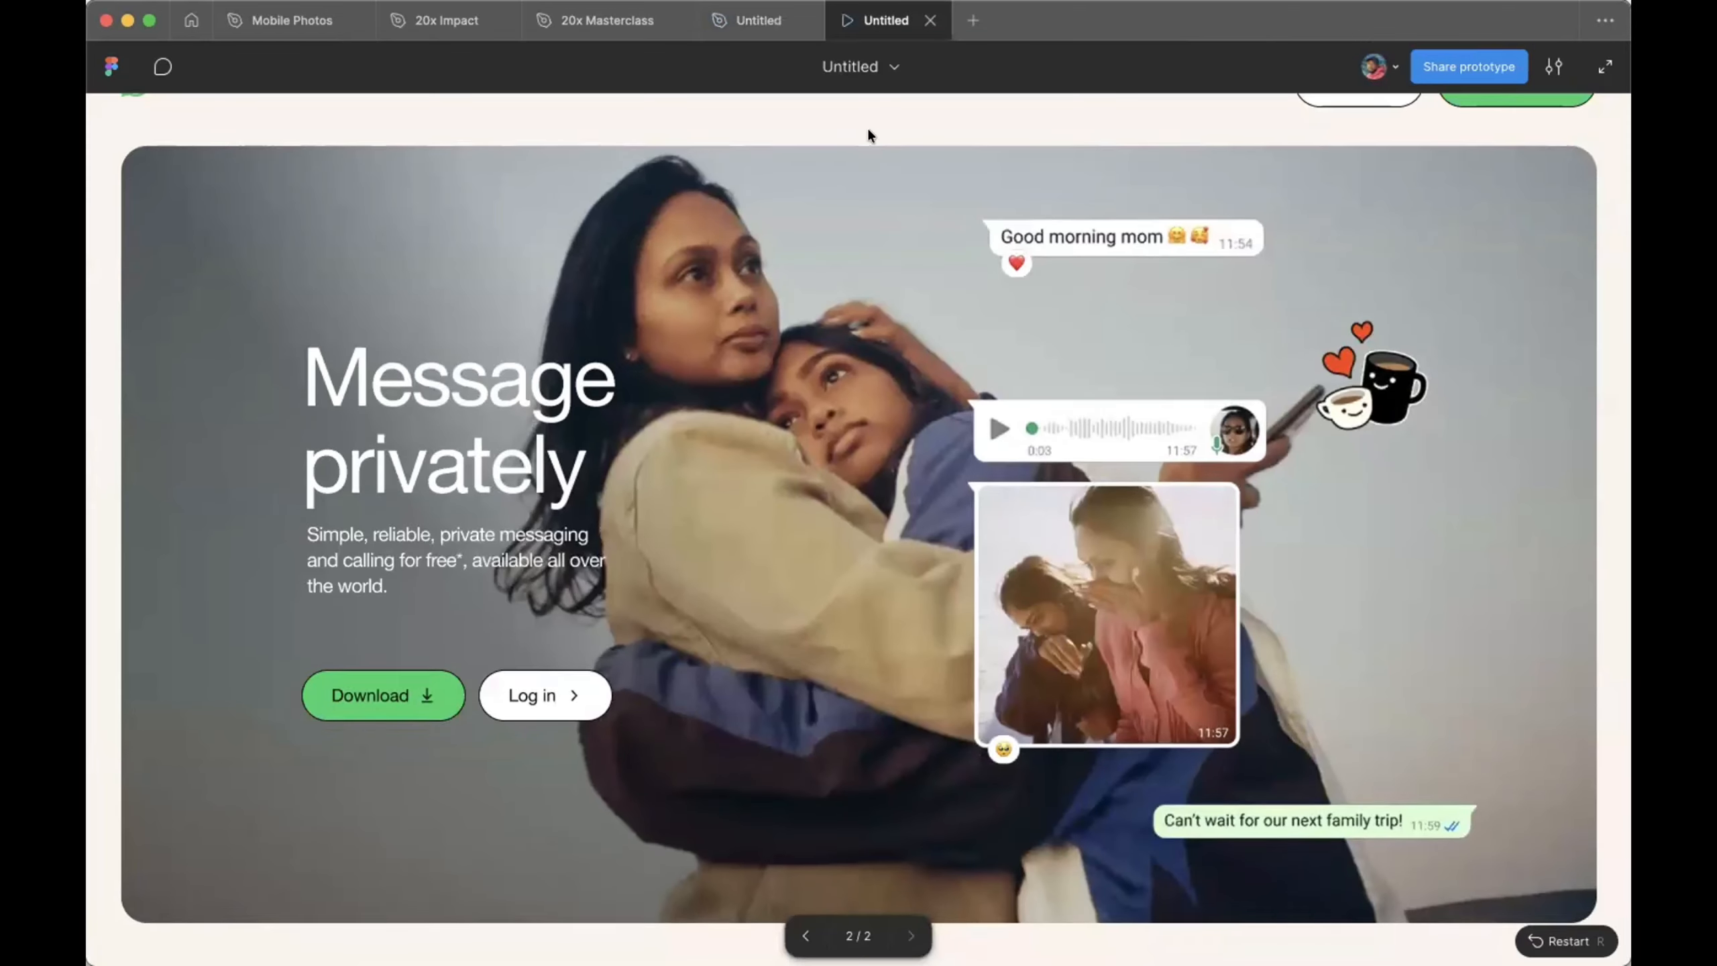
{"action": "scroll", "coordinate": [867, 132], "scroll_direction": "down", "scroll_amount": 3}
{"action": "scroll", "coordinate": [869, 135], "scroll_direction": "down", "scroll_amount": 3}
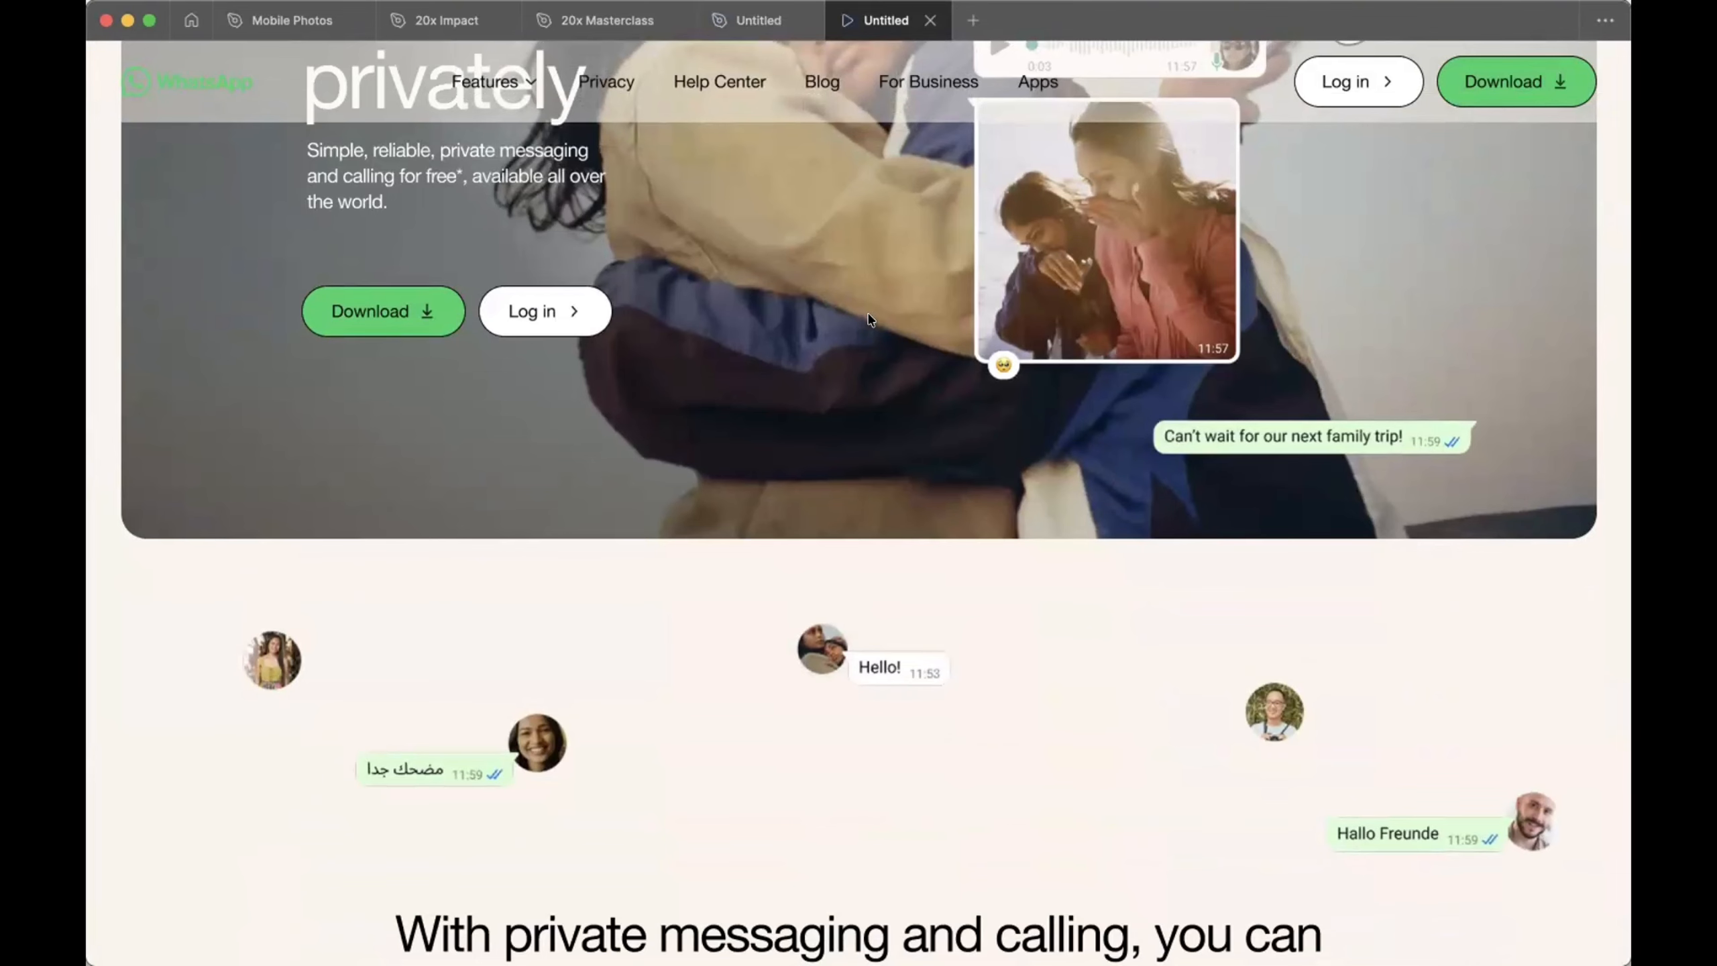
Step: Back in the design file, add an effect to the Nav Bar frame and change its type to Background blur
{"action": "left_click", "coordinate": [741, 23]}
{"action": "scroll", "coordinate": [1203, 770], "scroll_direction": "down", "scroll_amount": 5}
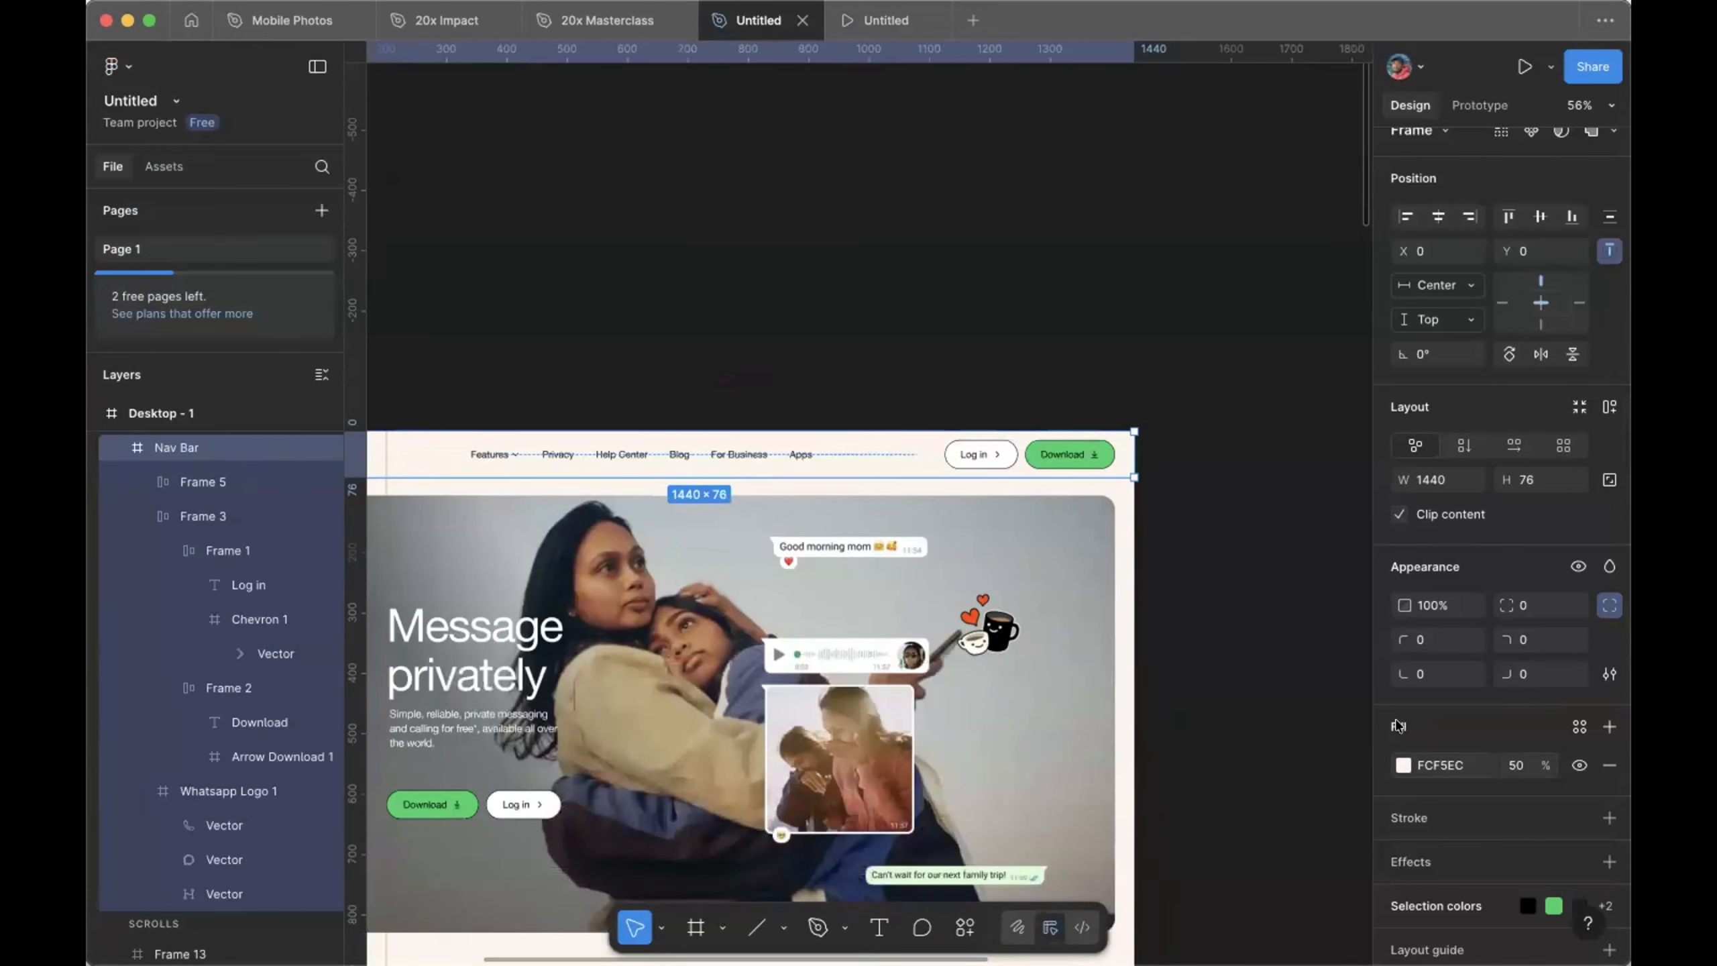
{"action": "scroll", "coordinate": [1477, 775], "scroll_direction": "down", "scroll_amount": 1}
{"action": "scroll", "coordinate": [1476, 774], "scroll_direction": "down", "scroll_amount": 2}
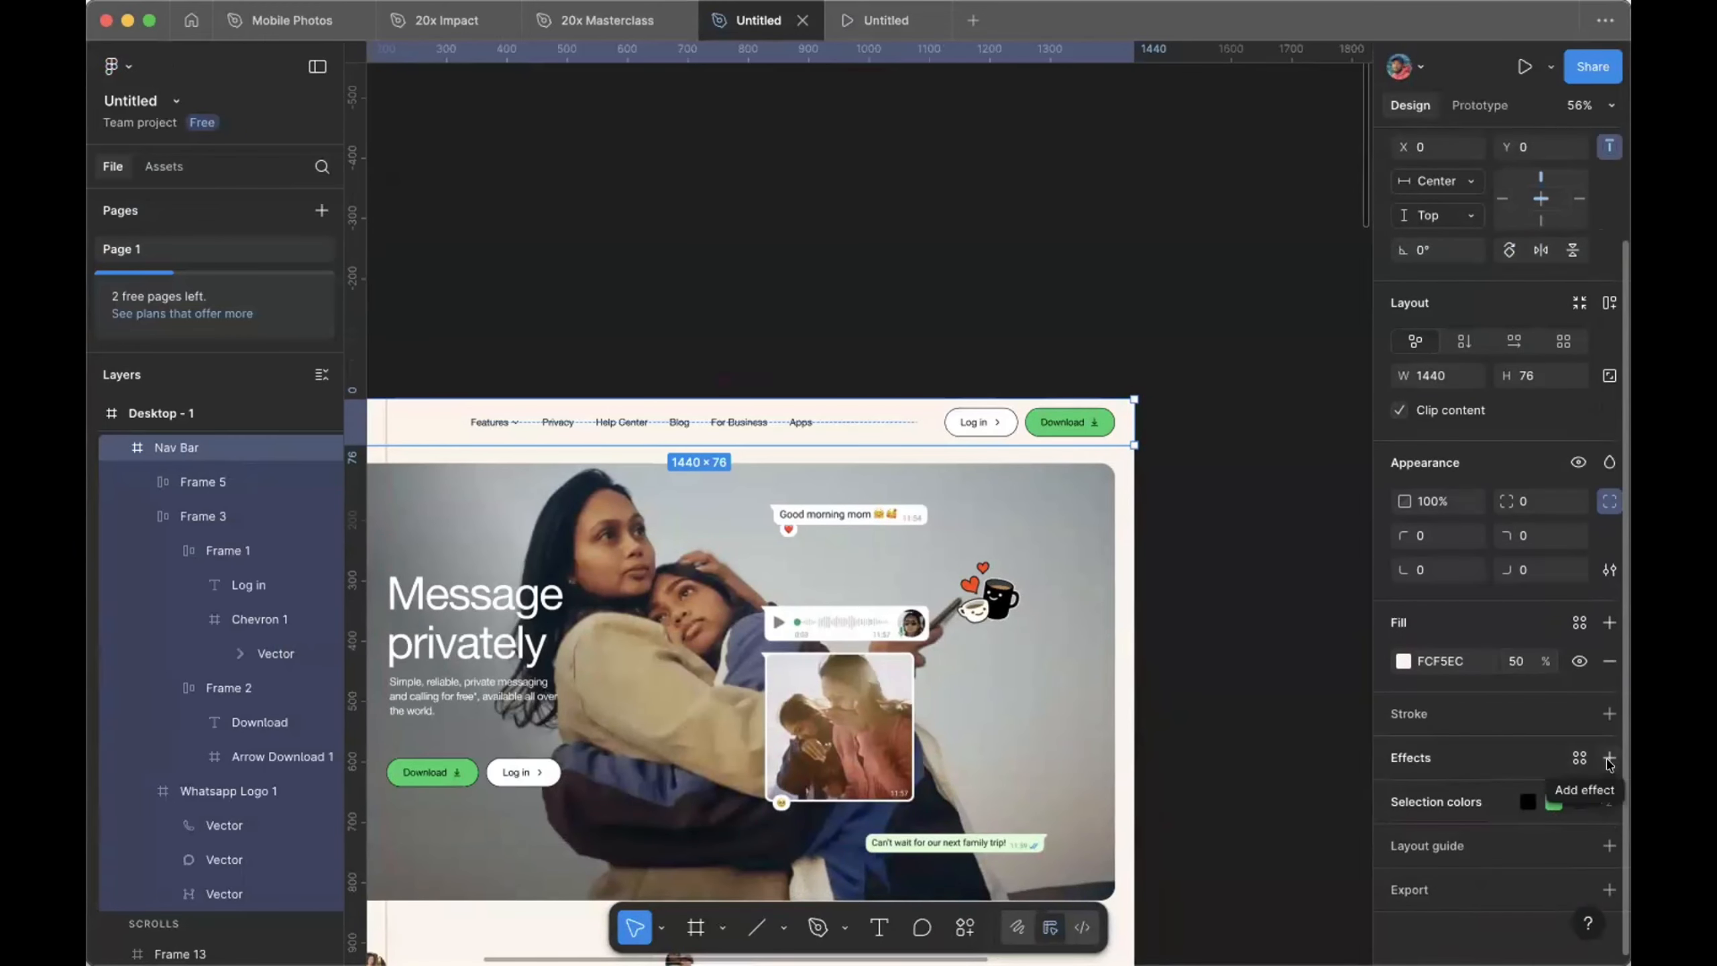
{"action": "left_click", "coordinate": [1609, 758]}
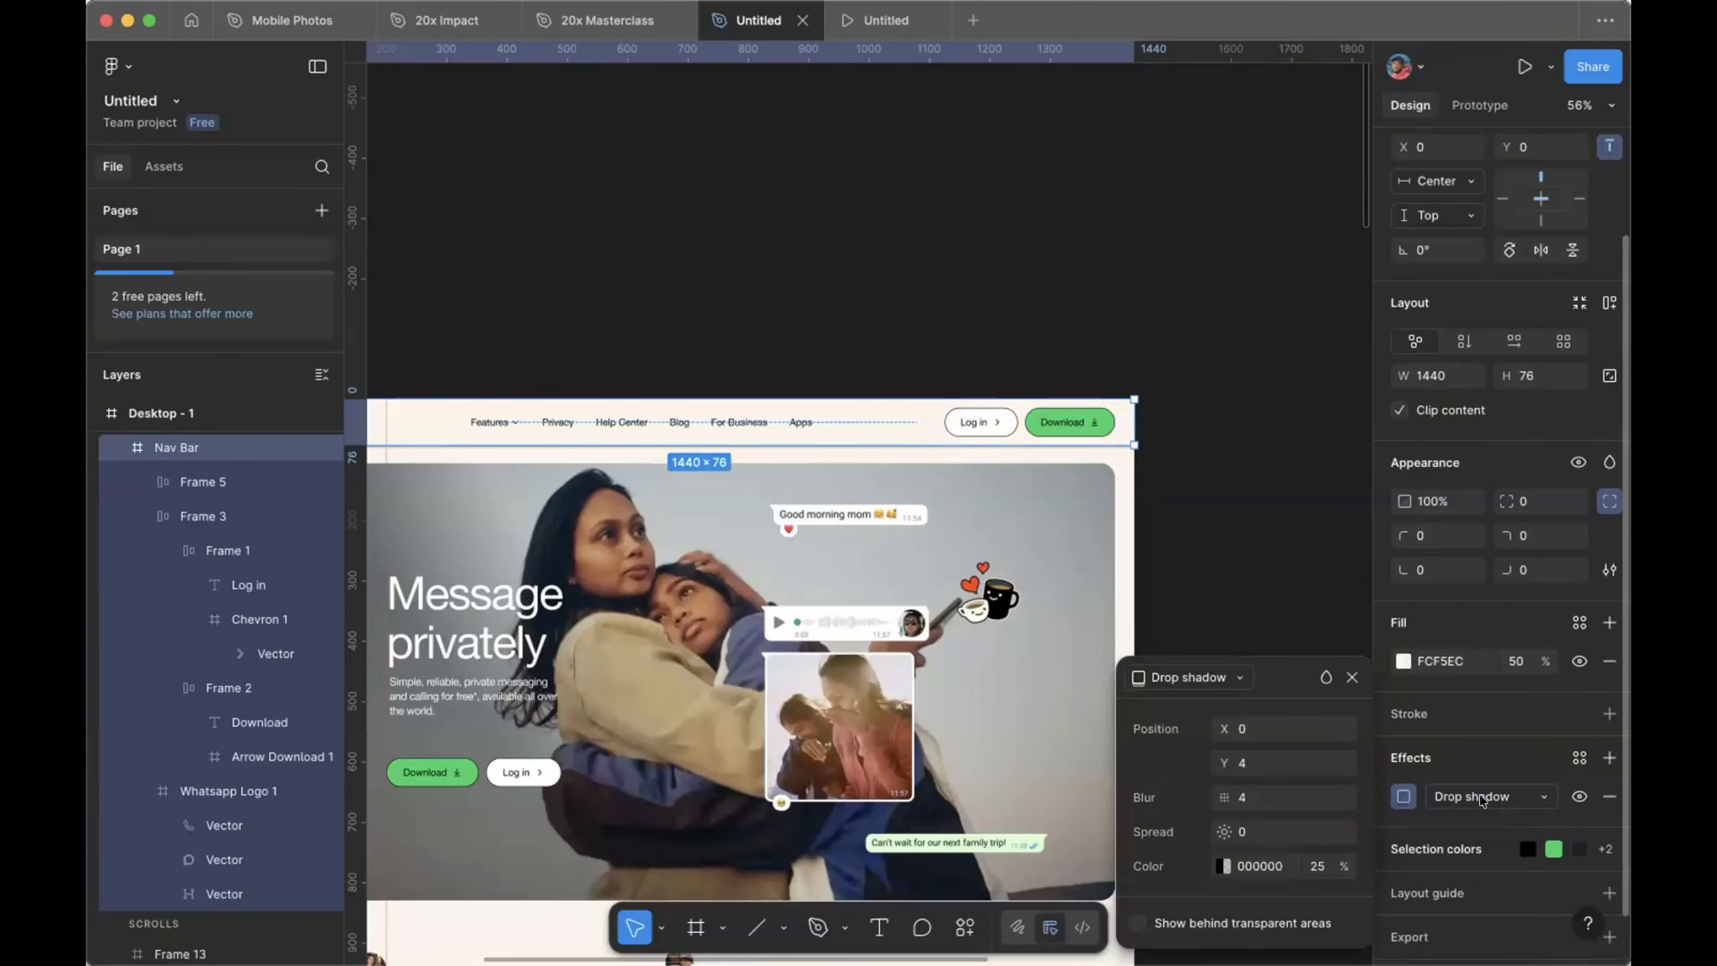
{"action": "left_click", "coordinate": [1480, 798]}
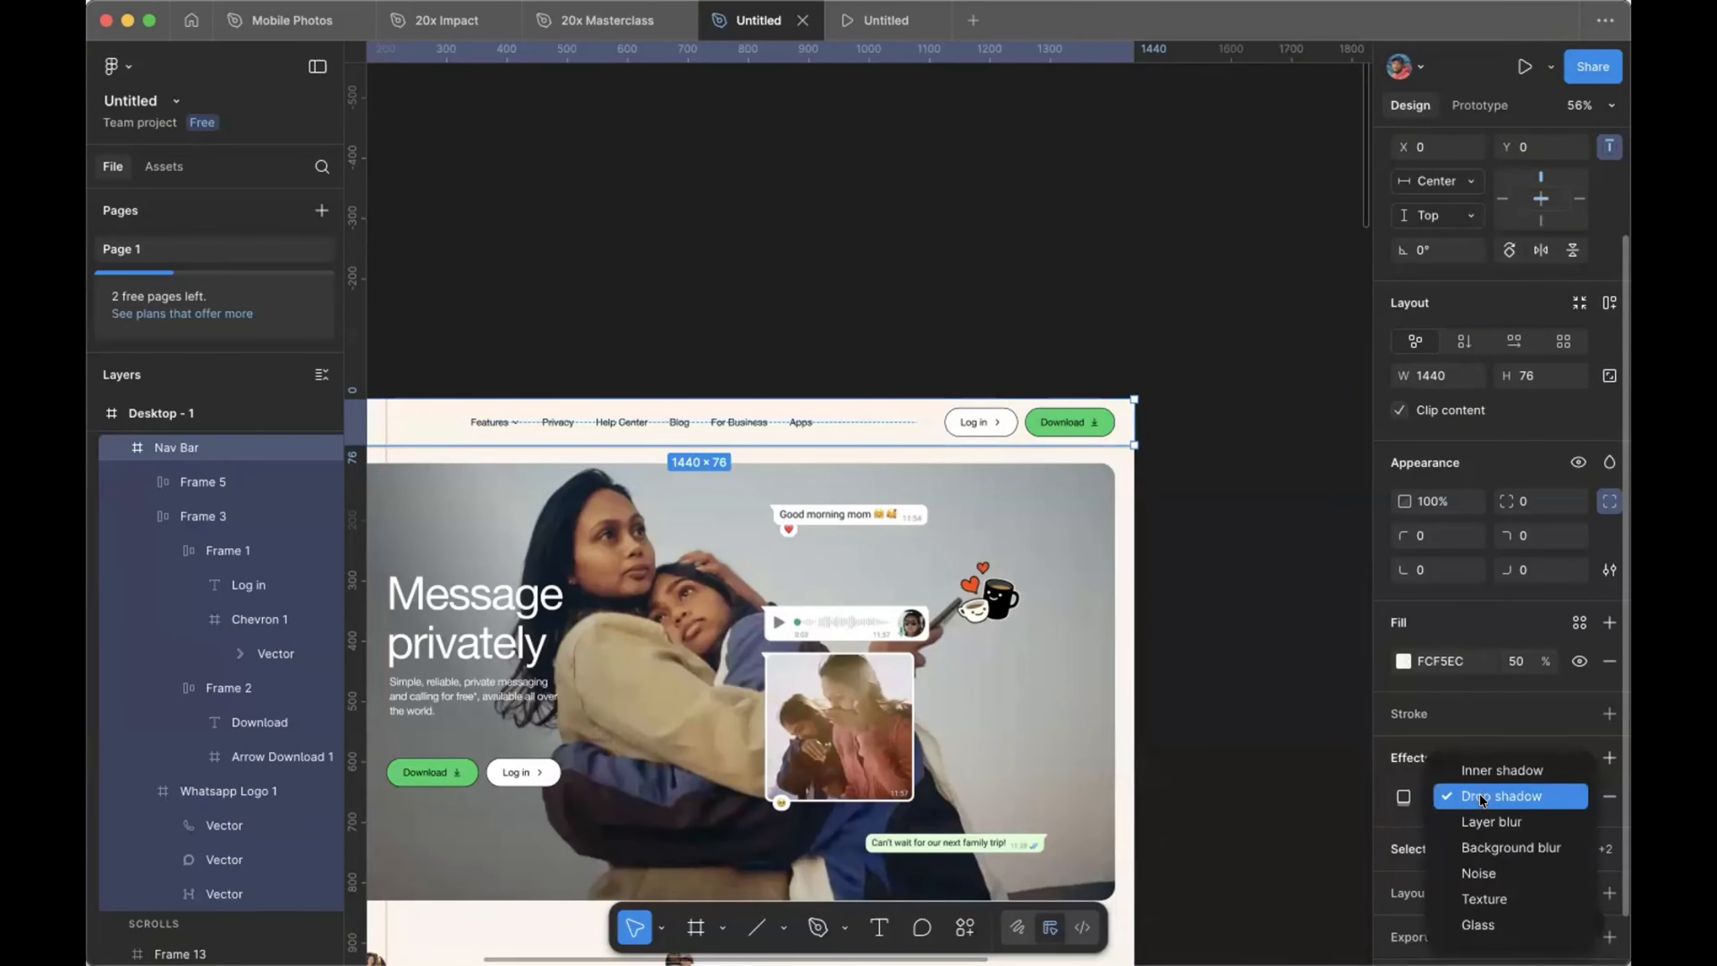
{"action": "left_click", "coordinate": [1491, 840]}
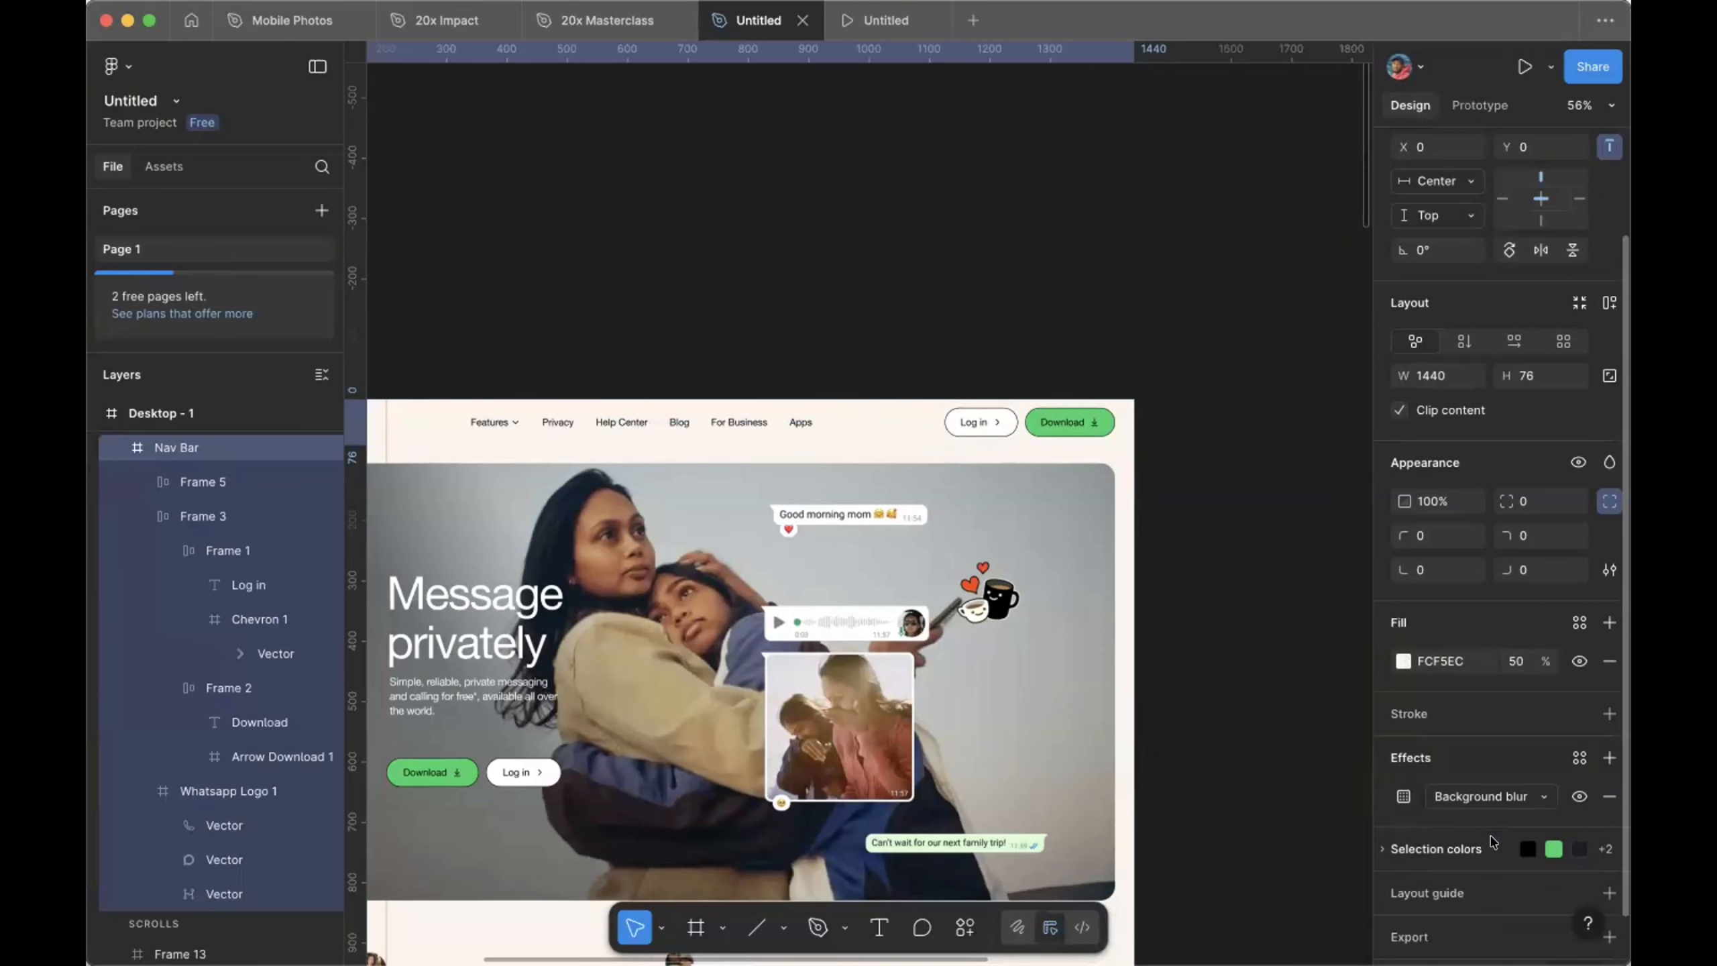
Step: Set the blur amount of the Nav Bar's uniform background blur to 12
{"action": "left_click", "coordinate": [1403, 796]}
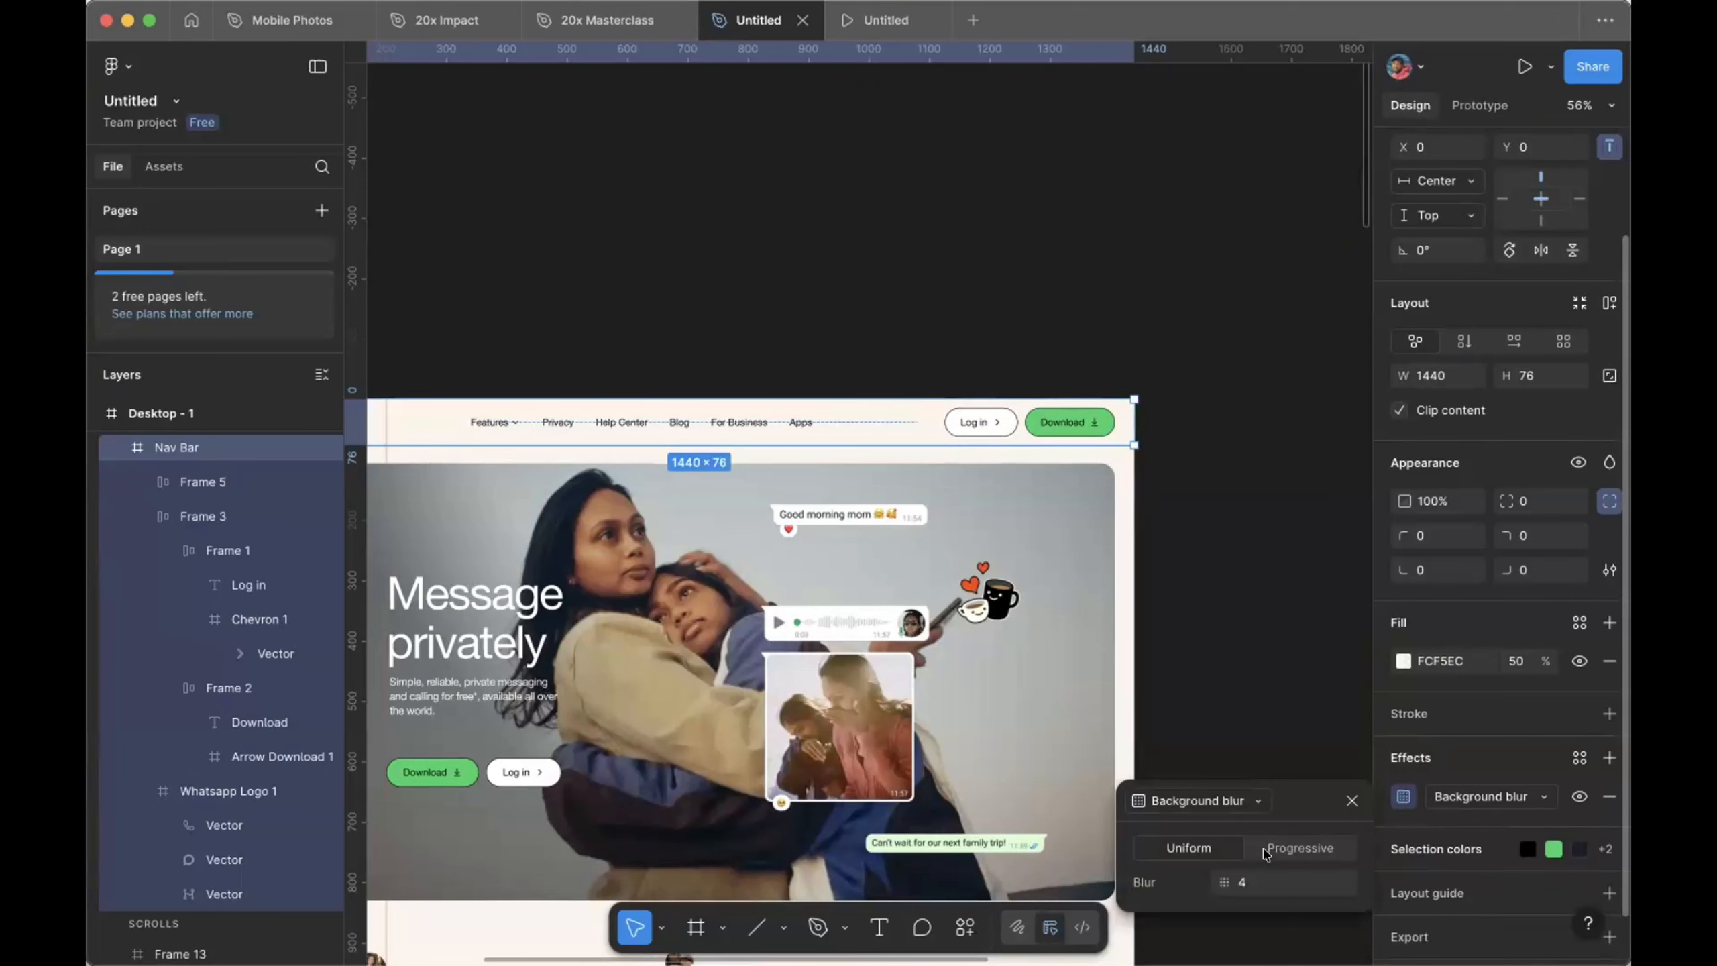
{"action": "left_click", "coordinate": [1260, 886]}
{"action": "key", "text": "Up"}
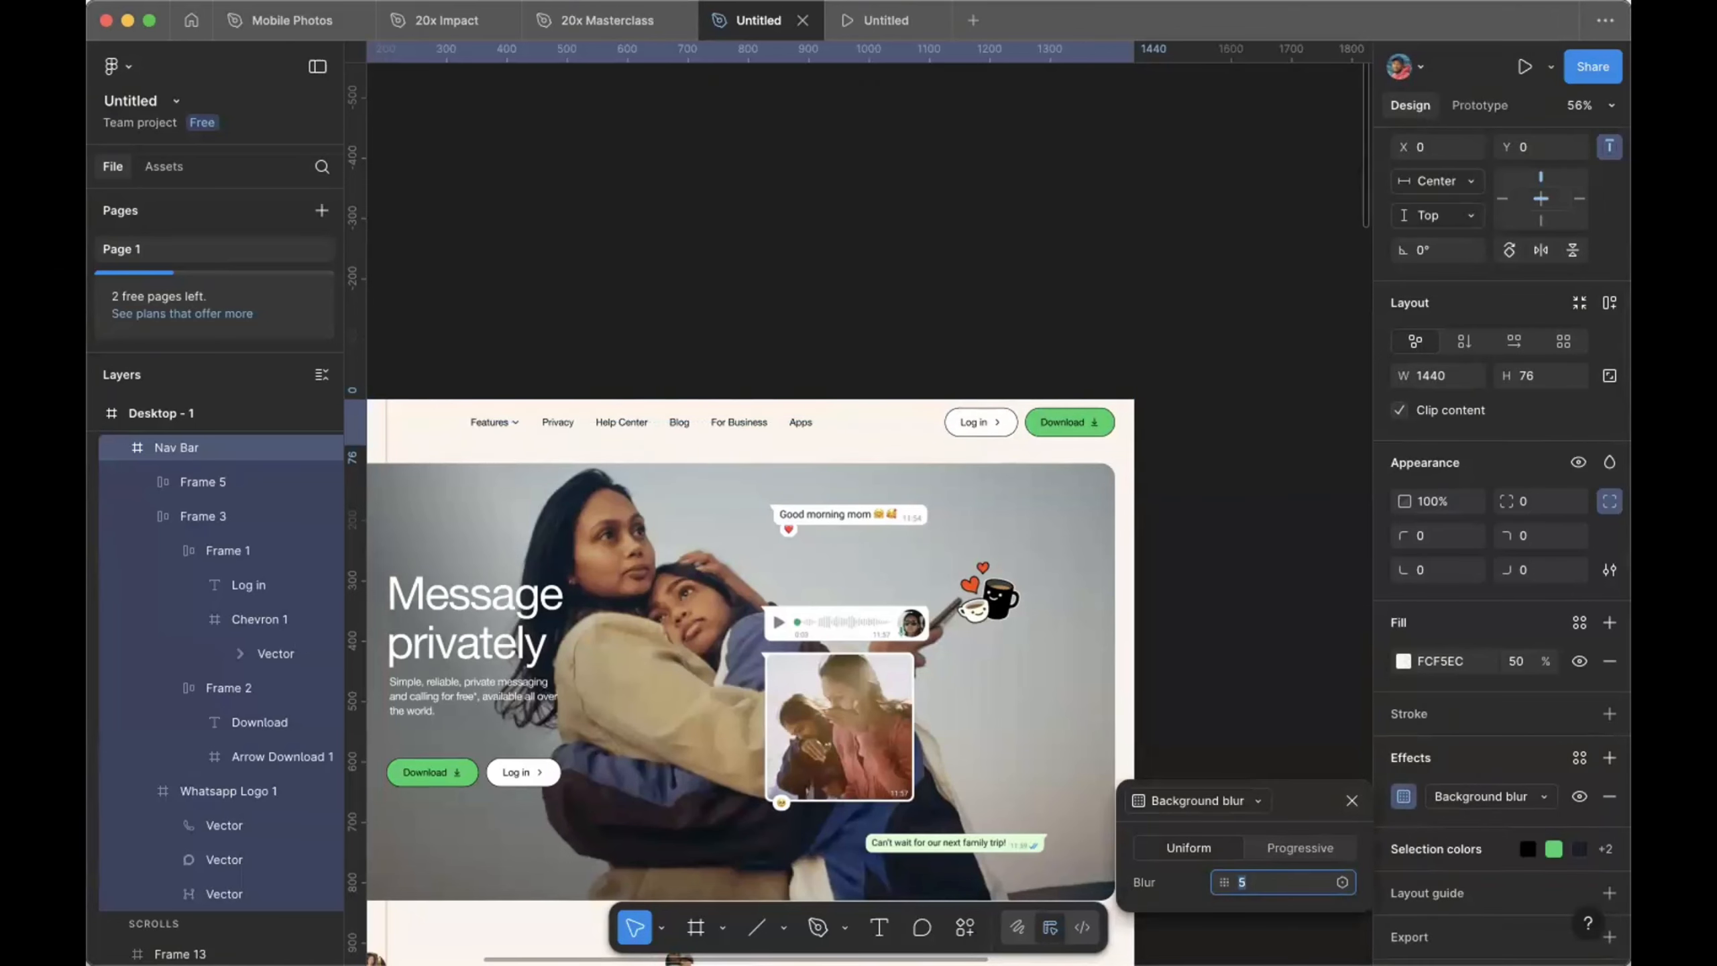
{"action": "key", "text": "Up"}
{"action": "key", "text": "Up"}
{"action": "key", "text": "Up"}
{"action": "key", "text": "Return"}
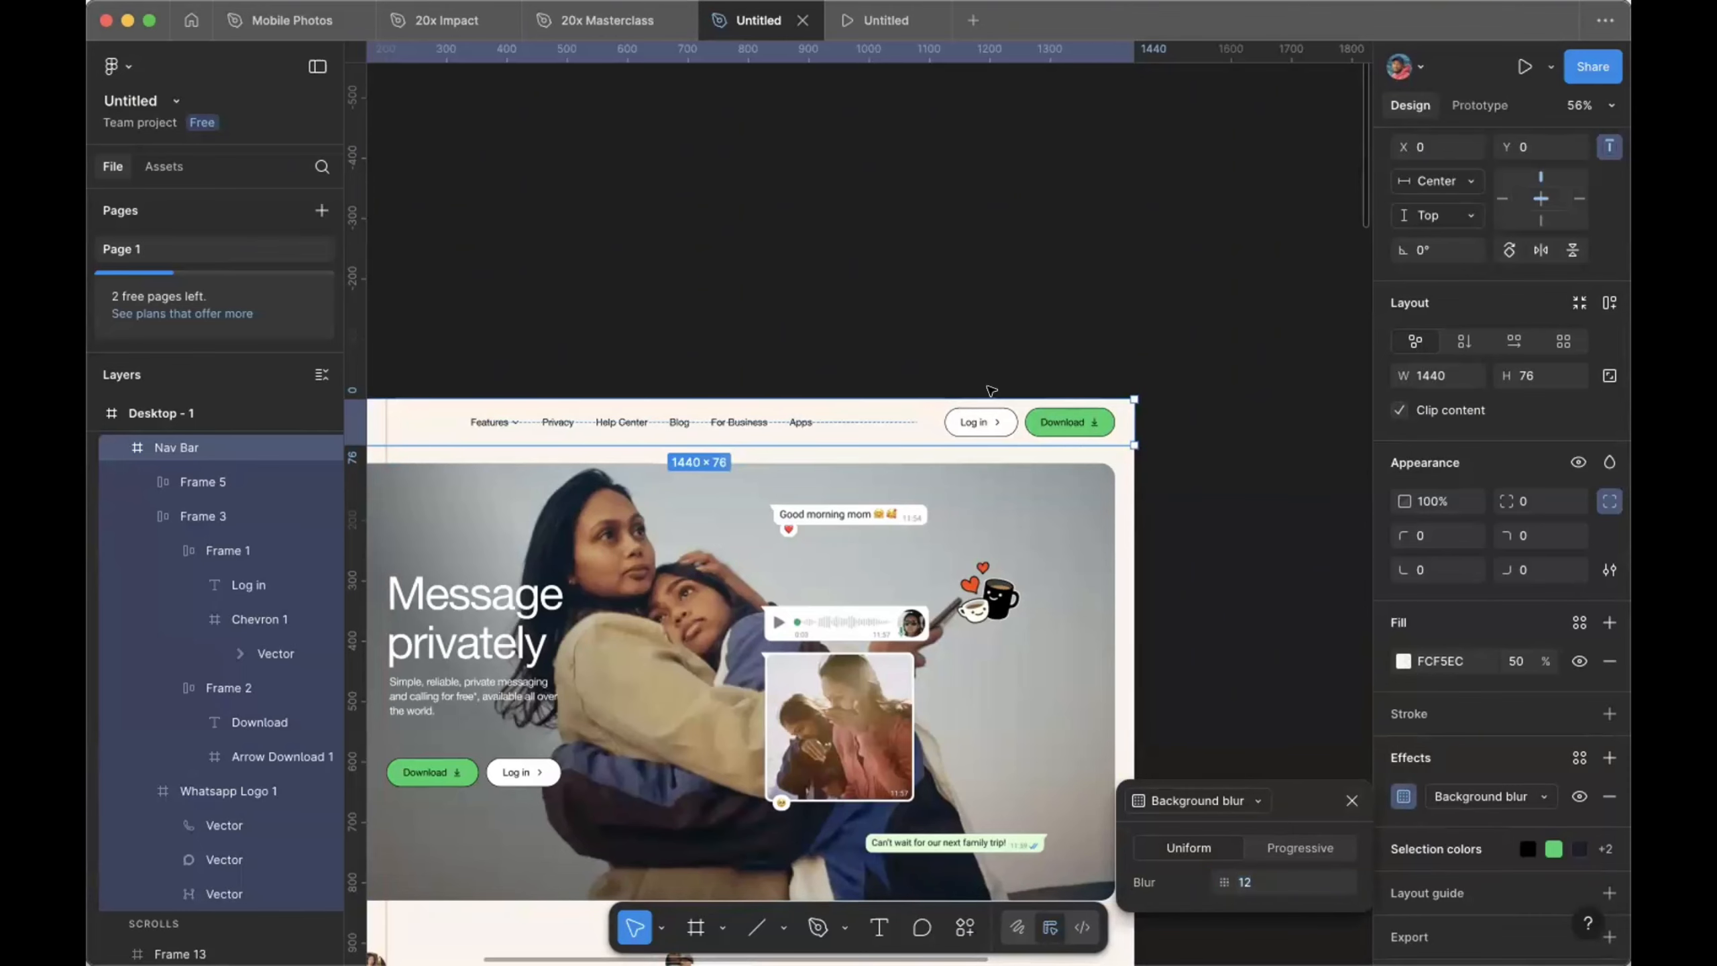
Step: In the prototype preview, scroll from the hero to the dark section to check the navigation bar's background blur
{"action": "left_click", "coordinate": [882, 20]}
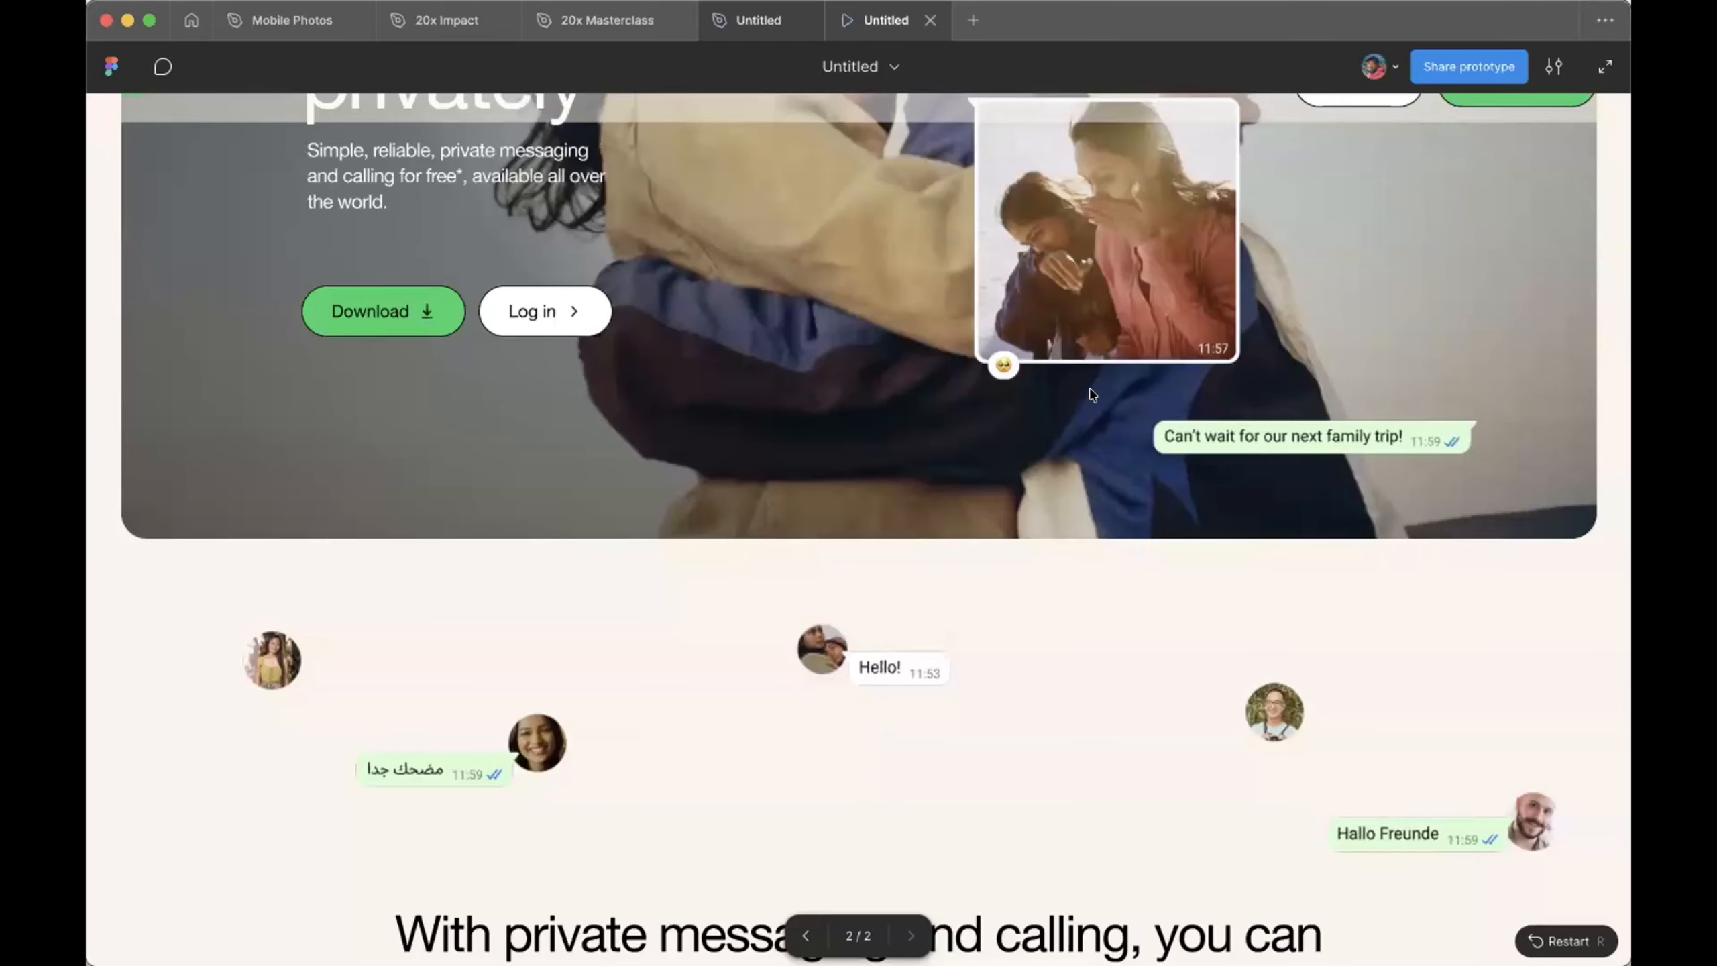
{"action": "scroll", "coordinate": [1091, 395], "scroll_direction": "up", "scroll_amount": 5}
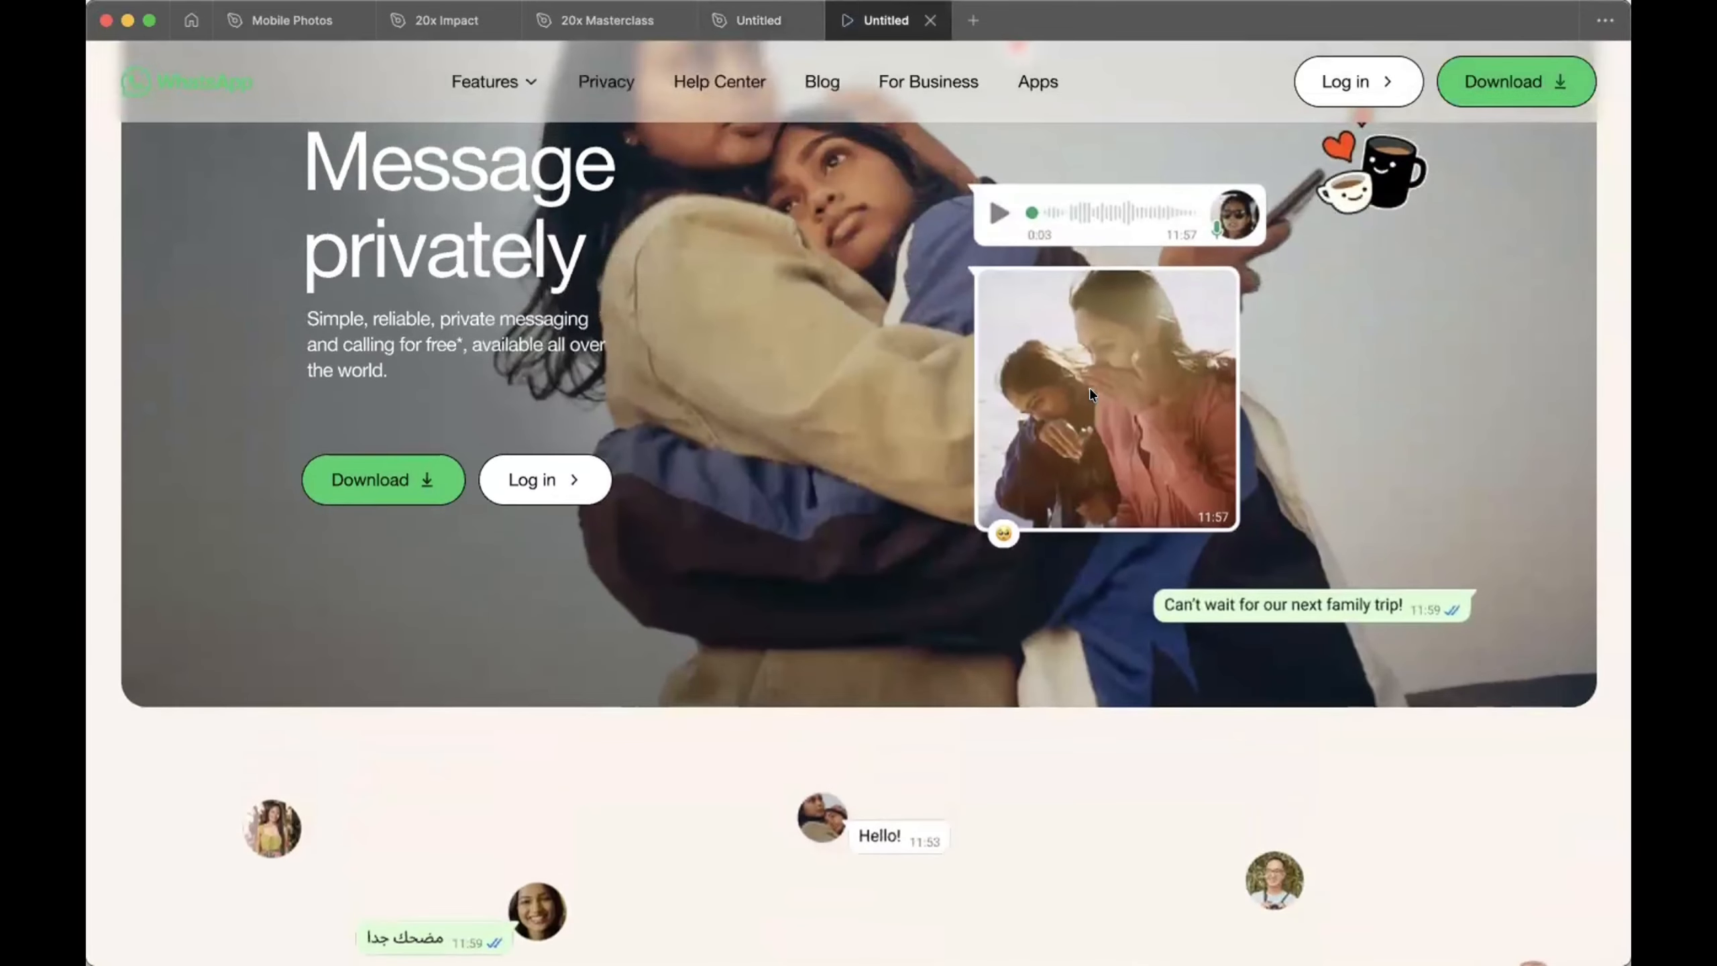
{"action": "scroll", "coordinate": [1089, 390], "scroll_direction": "down", "scroll_amount": 8}
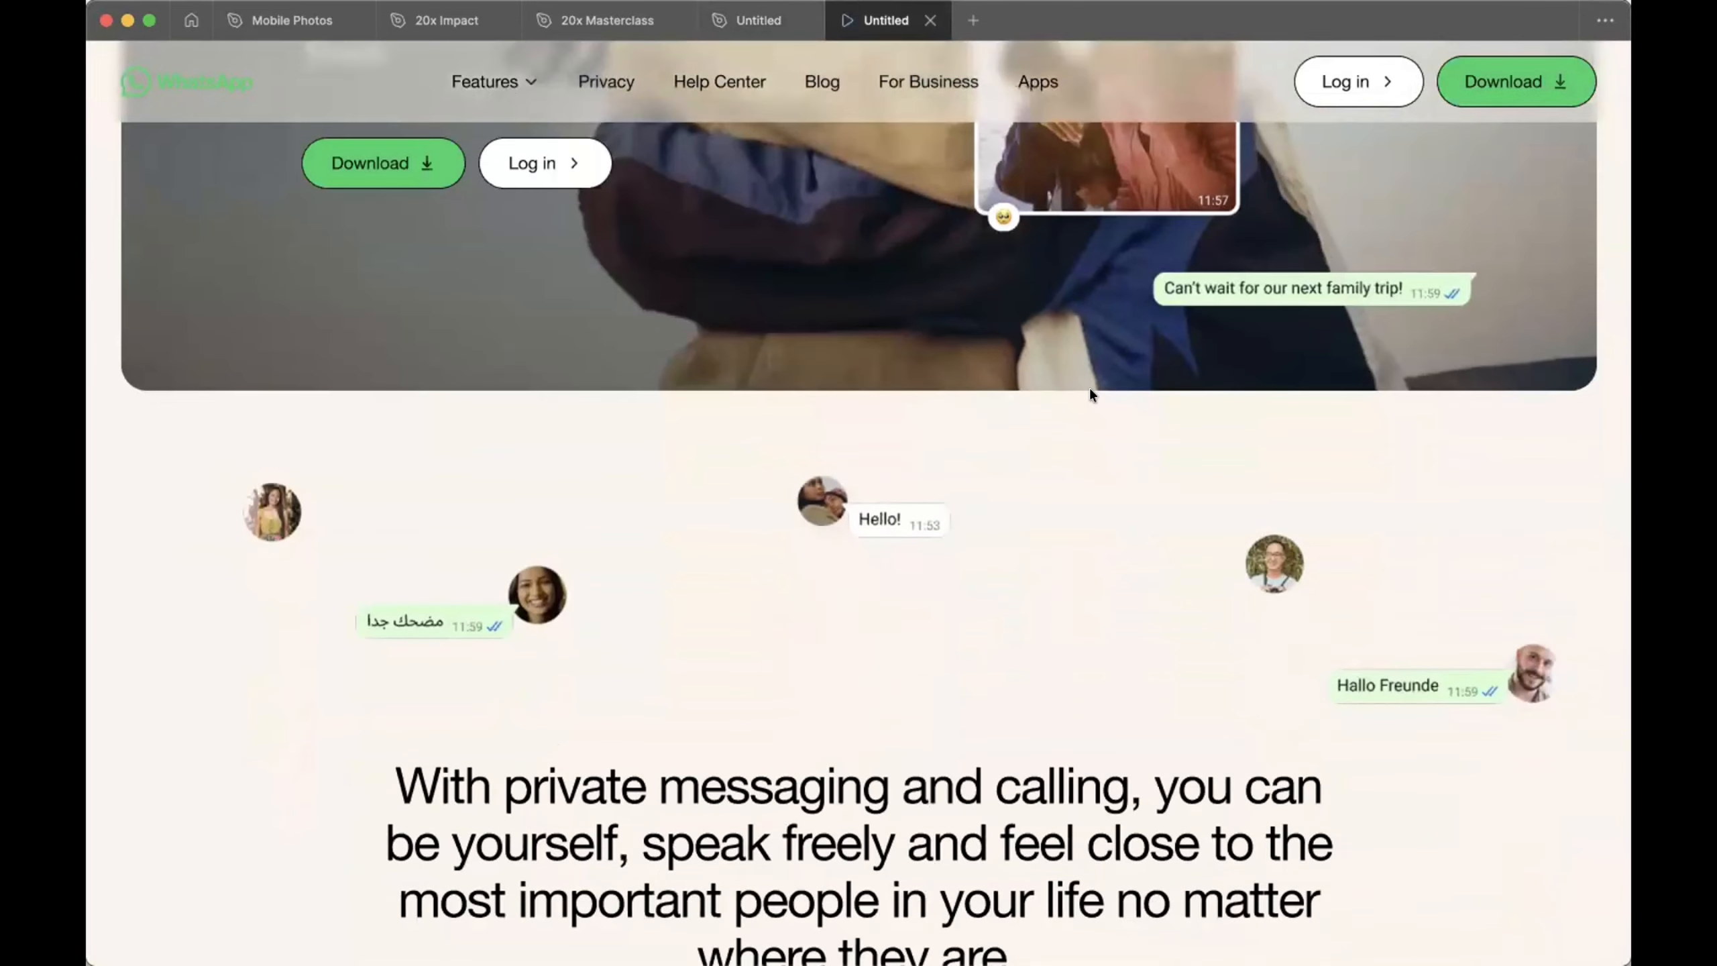
{"action": "scroll", "coordinate": [1089, 395], "scroll_direction": "down", "scroll_amount": 12}
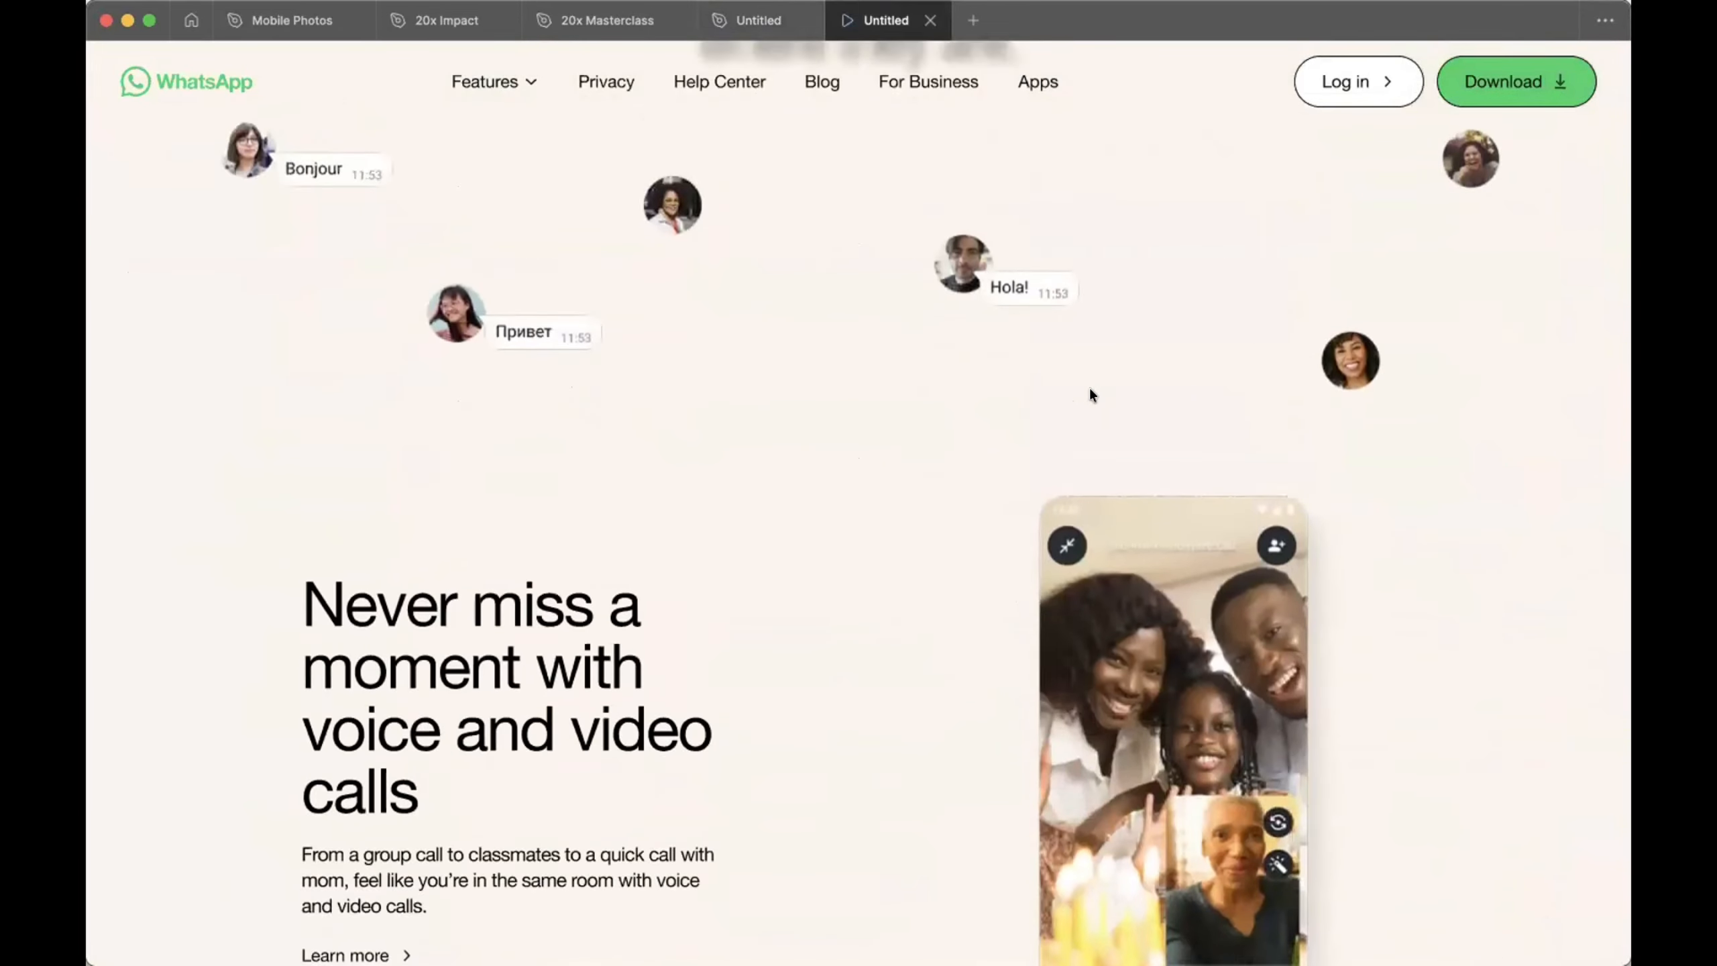
{"action": "scroll", "coordinate": [1089, 395], "scroll_direction": "down", "scroll_amount": 5}
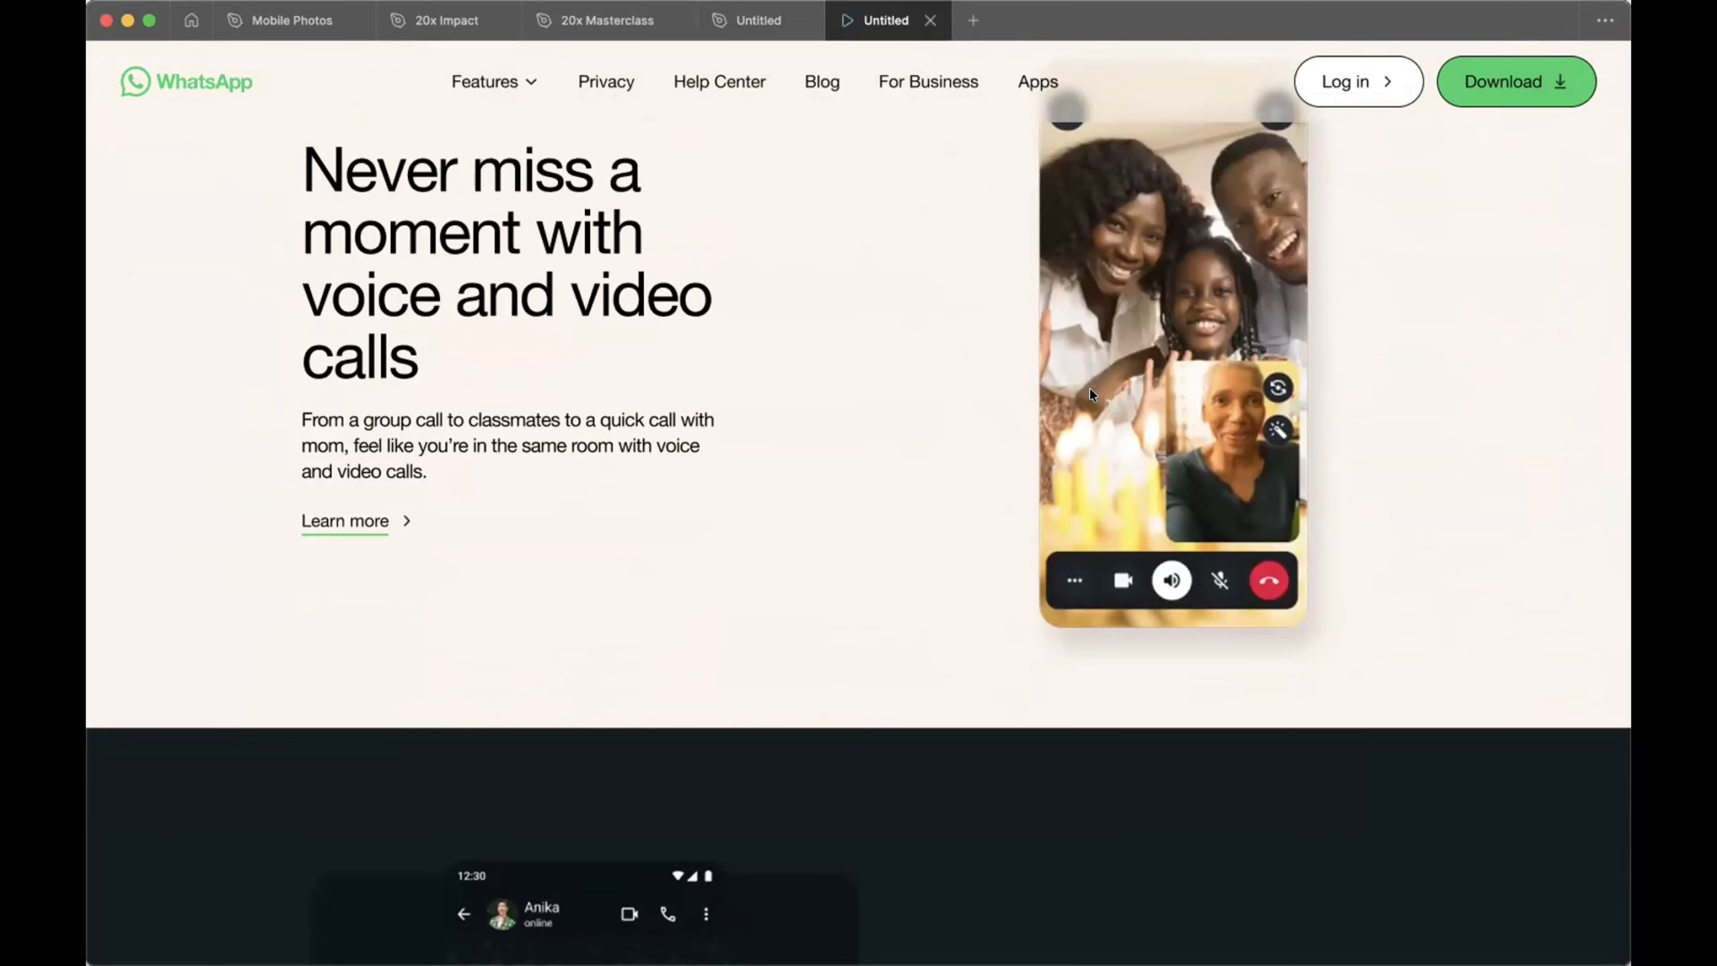
{"action": "scroll", "coordinate": [1128, 541], "scroll_direction": "down", "scroll_amount": 3}
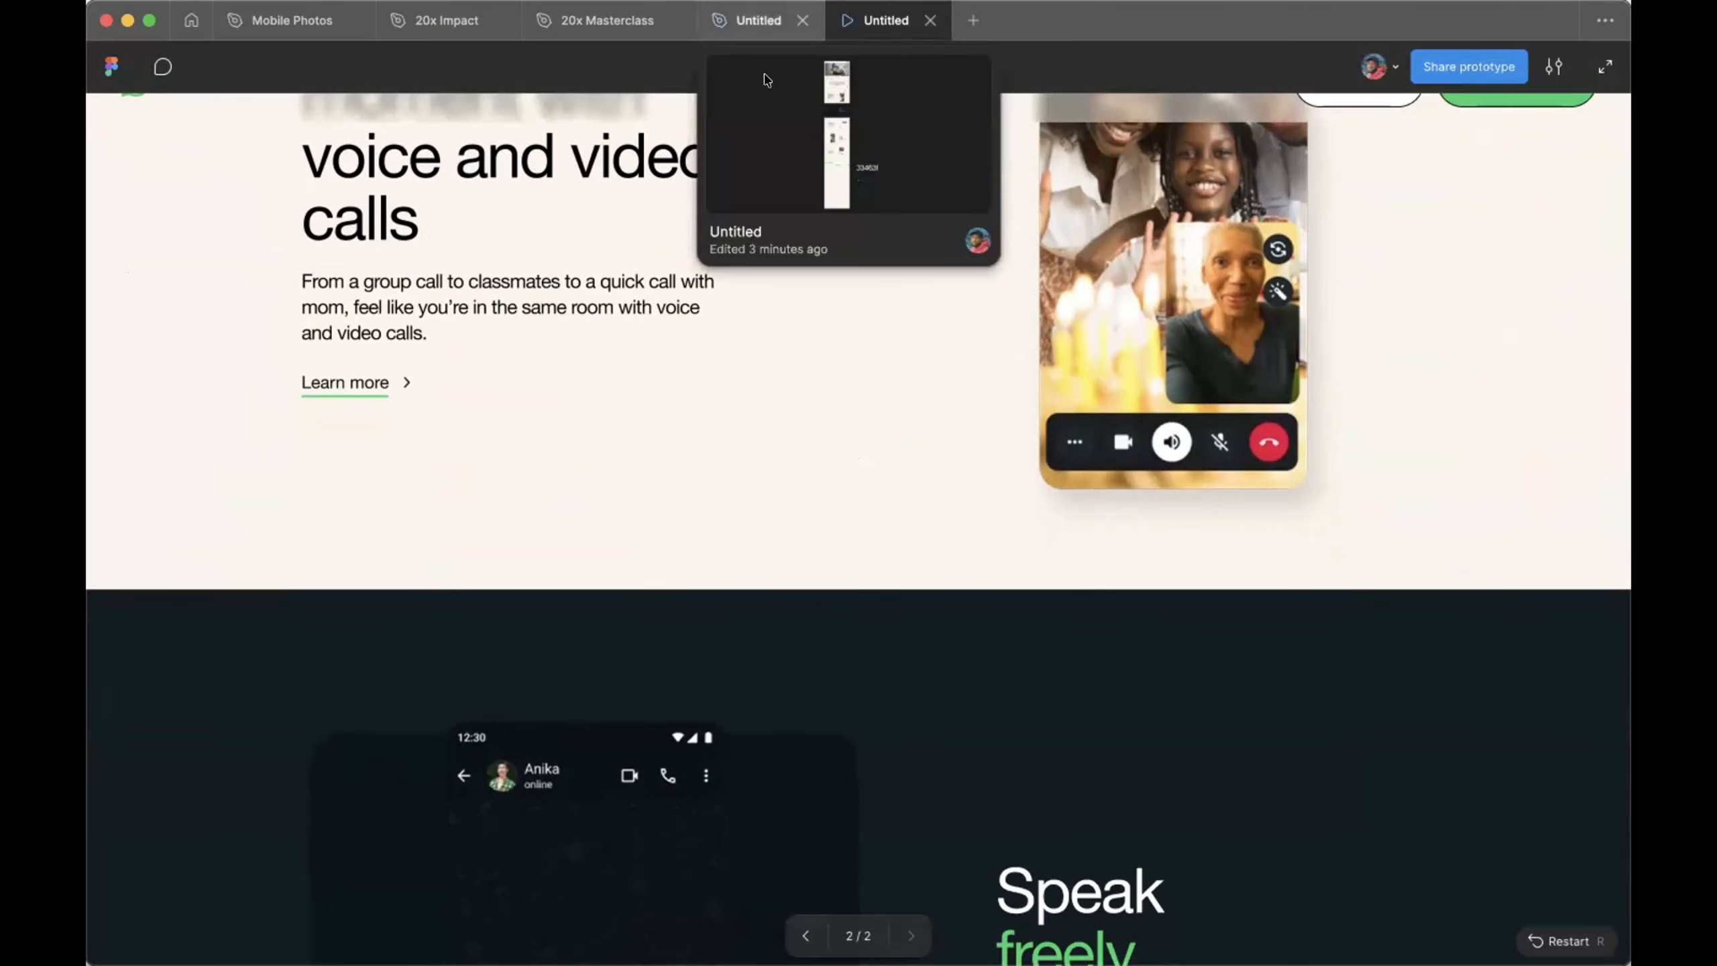
Step: In the design file, set the opacity of the Nav Bar frame's FCF5EC fill to 70%
{"action": "left_click", "coordinate": [750, 20]}
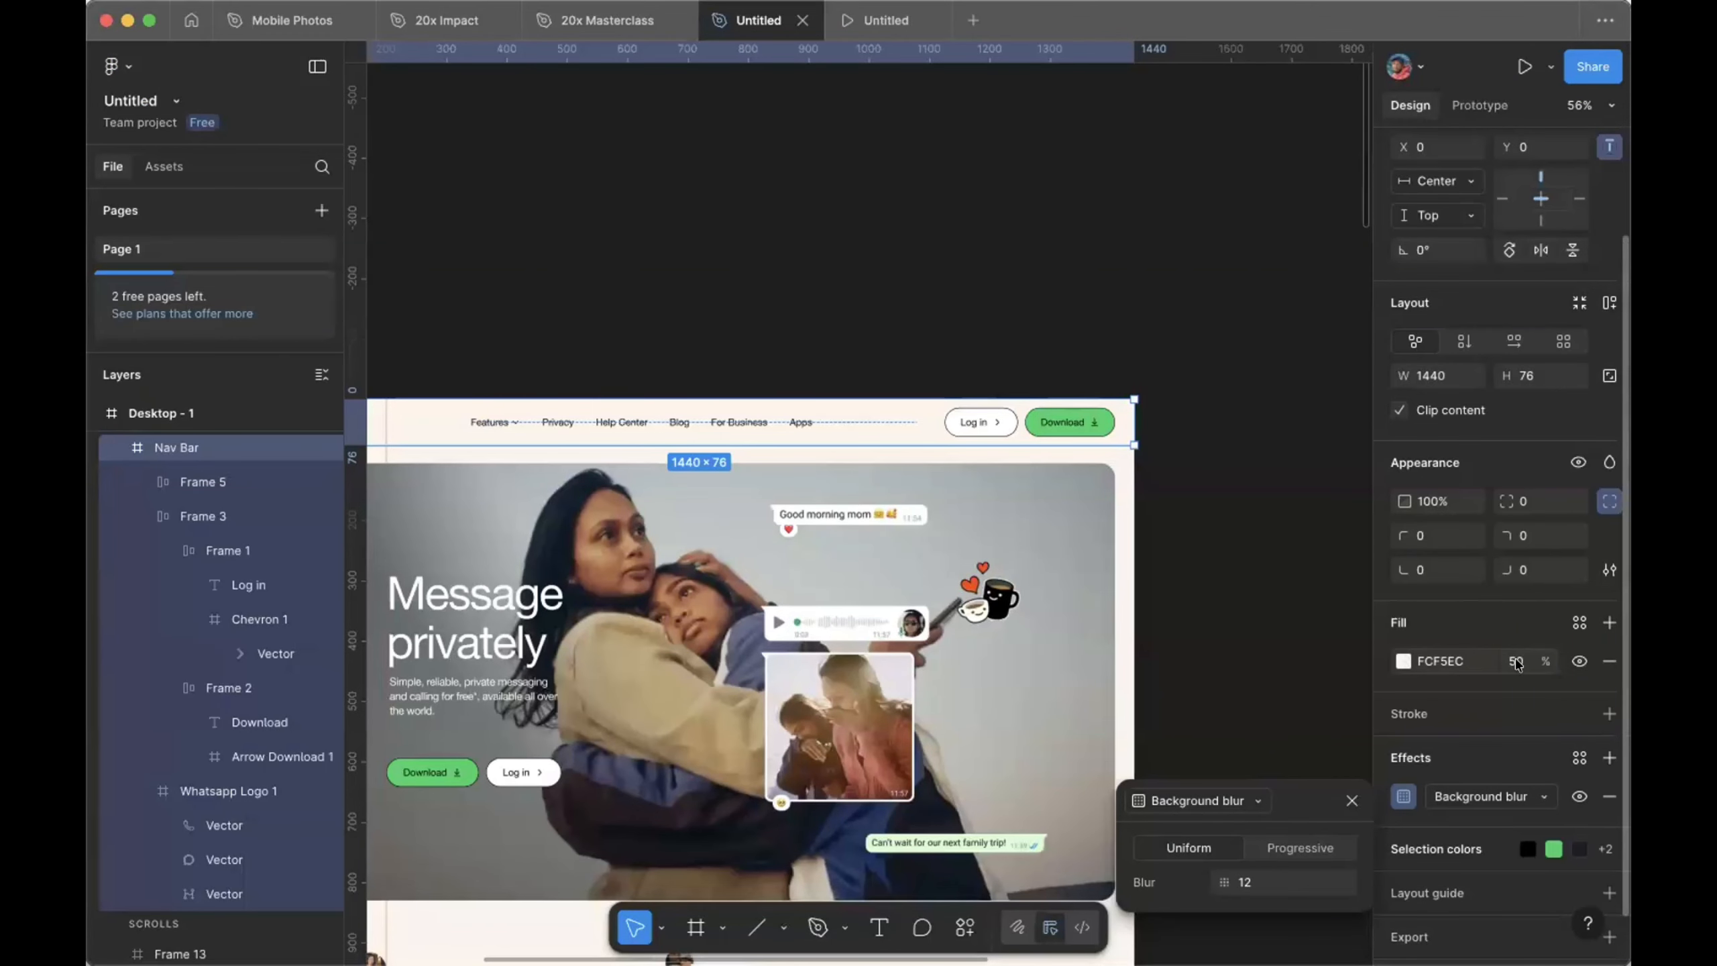
{"action": "left_click", "coordinate": [1516, 661]}
{"action": "type", "text": "70"}
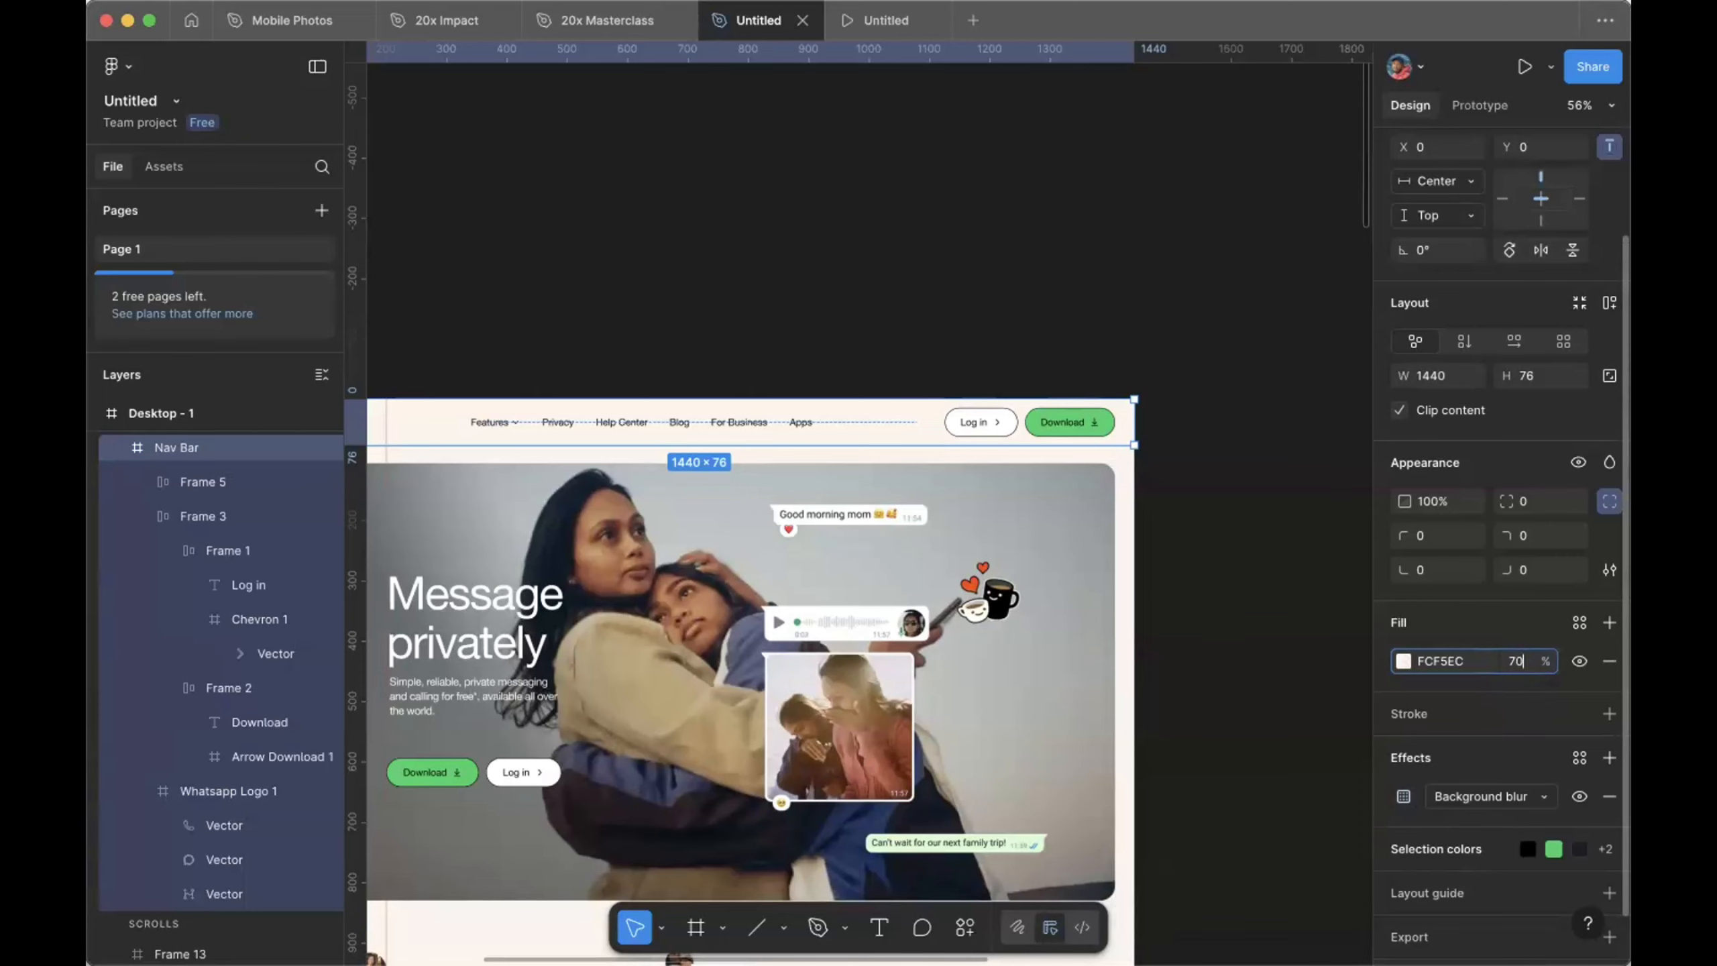
{"action": "key", "text": "Return"}
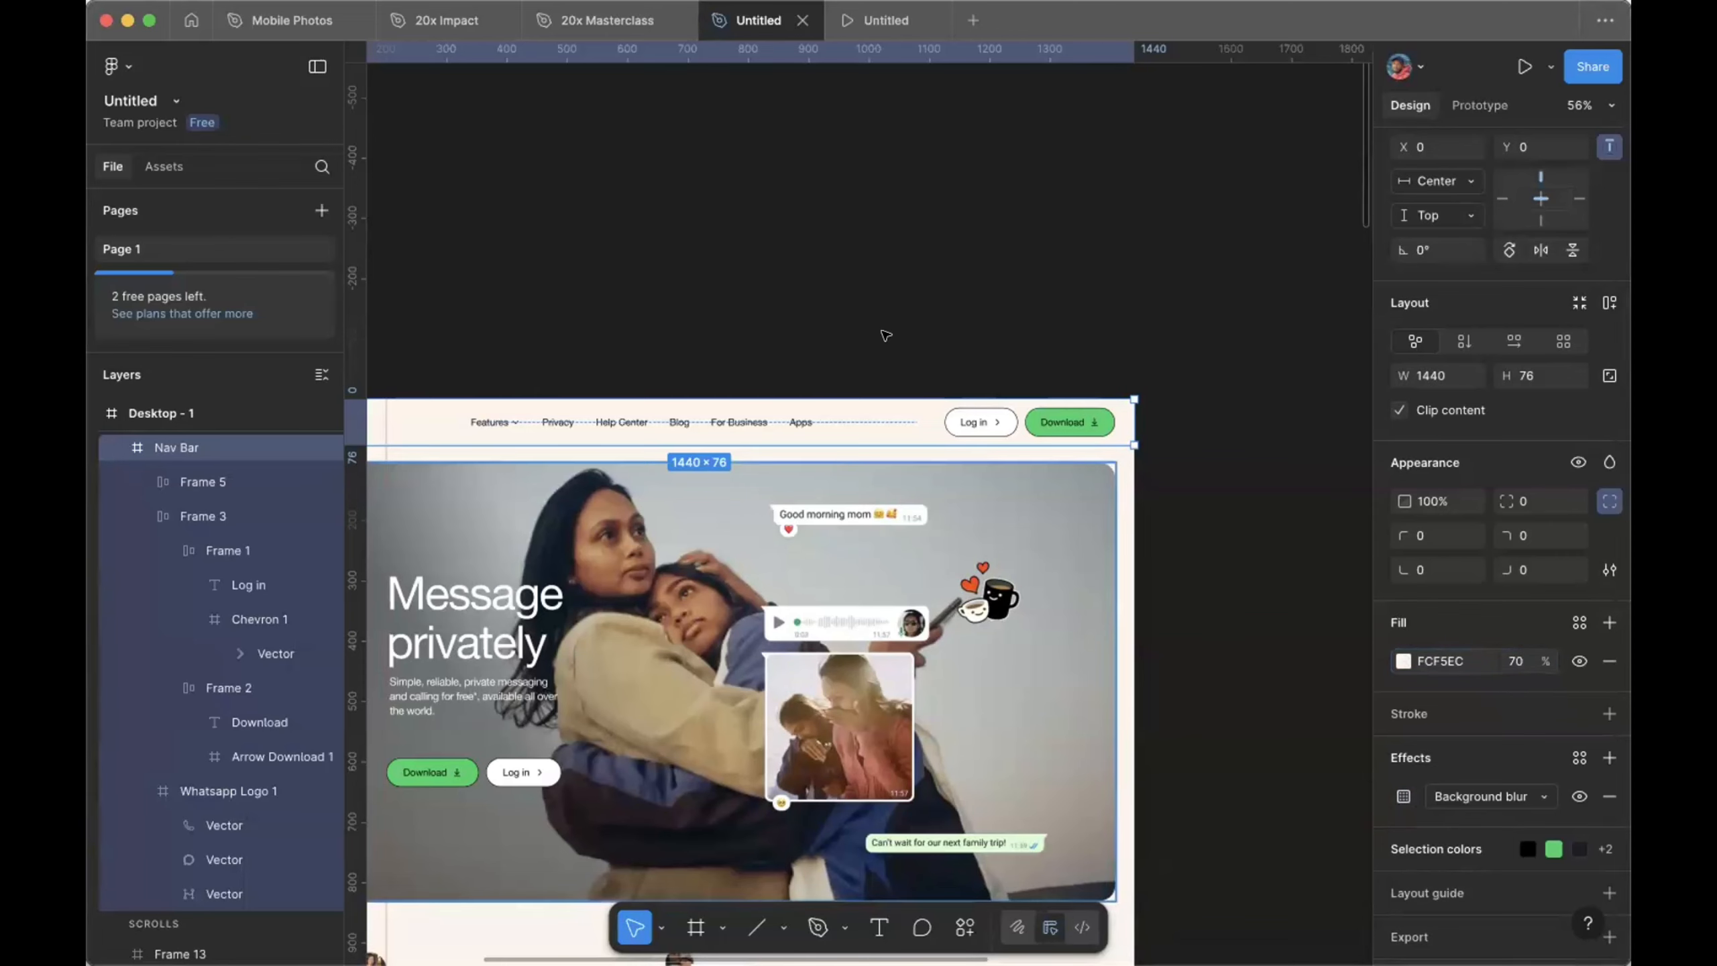
Step: Return to the prototype preview and scroll around the voice and video calls section to check the navigation bar's new fill opacity
{"action": "left_click", "coordinate": [874, 24]}
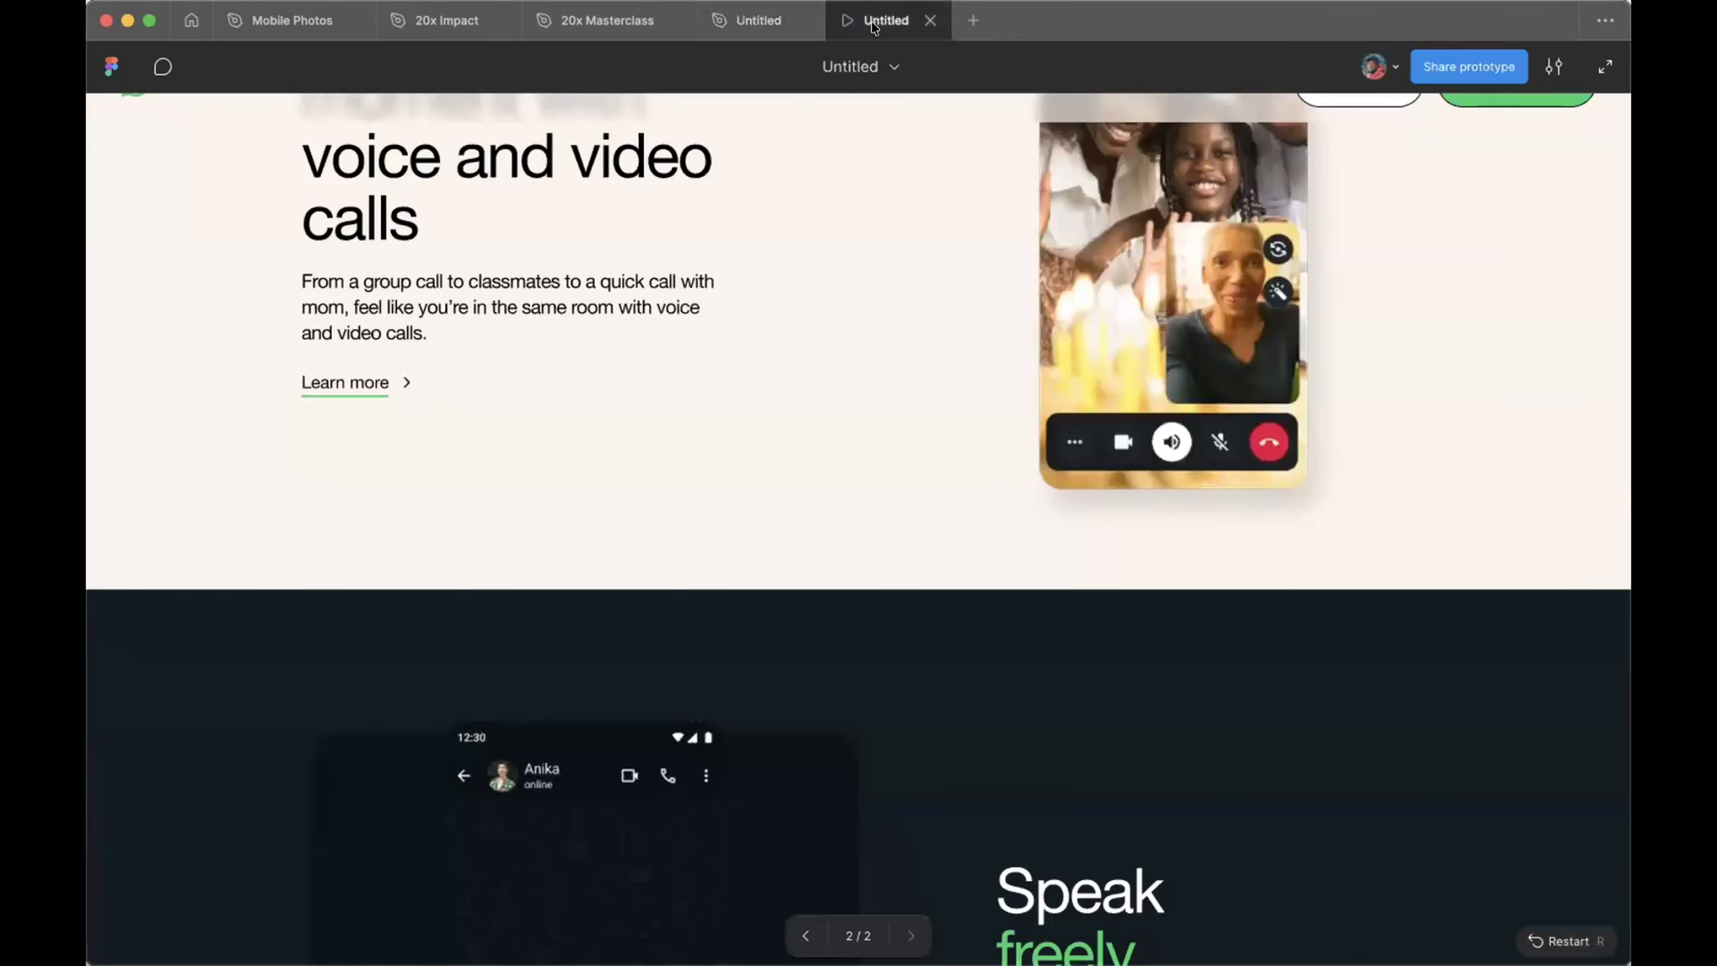
{"action": "scroll", "coordinate": [940, 499], "scroll_direction": "up", "scroll_amount": 6}
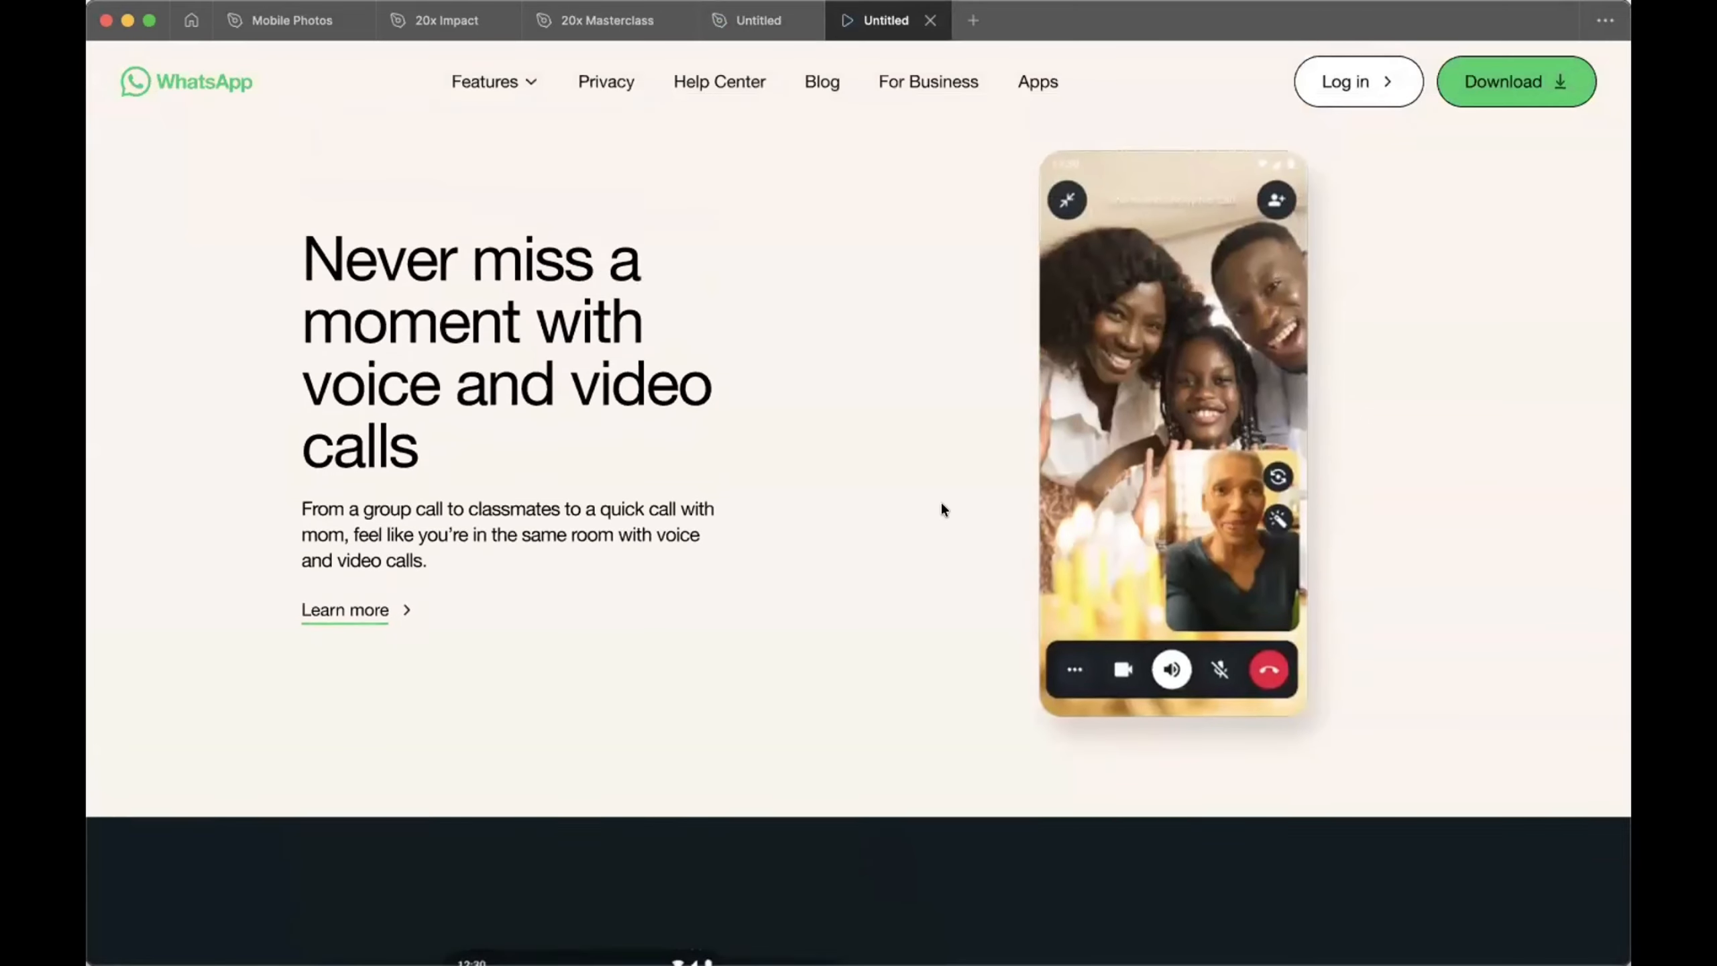
{"action": "scroll", "coordinate": [941, 506], "scroll_direction": "down", "scroll_amount": 5}
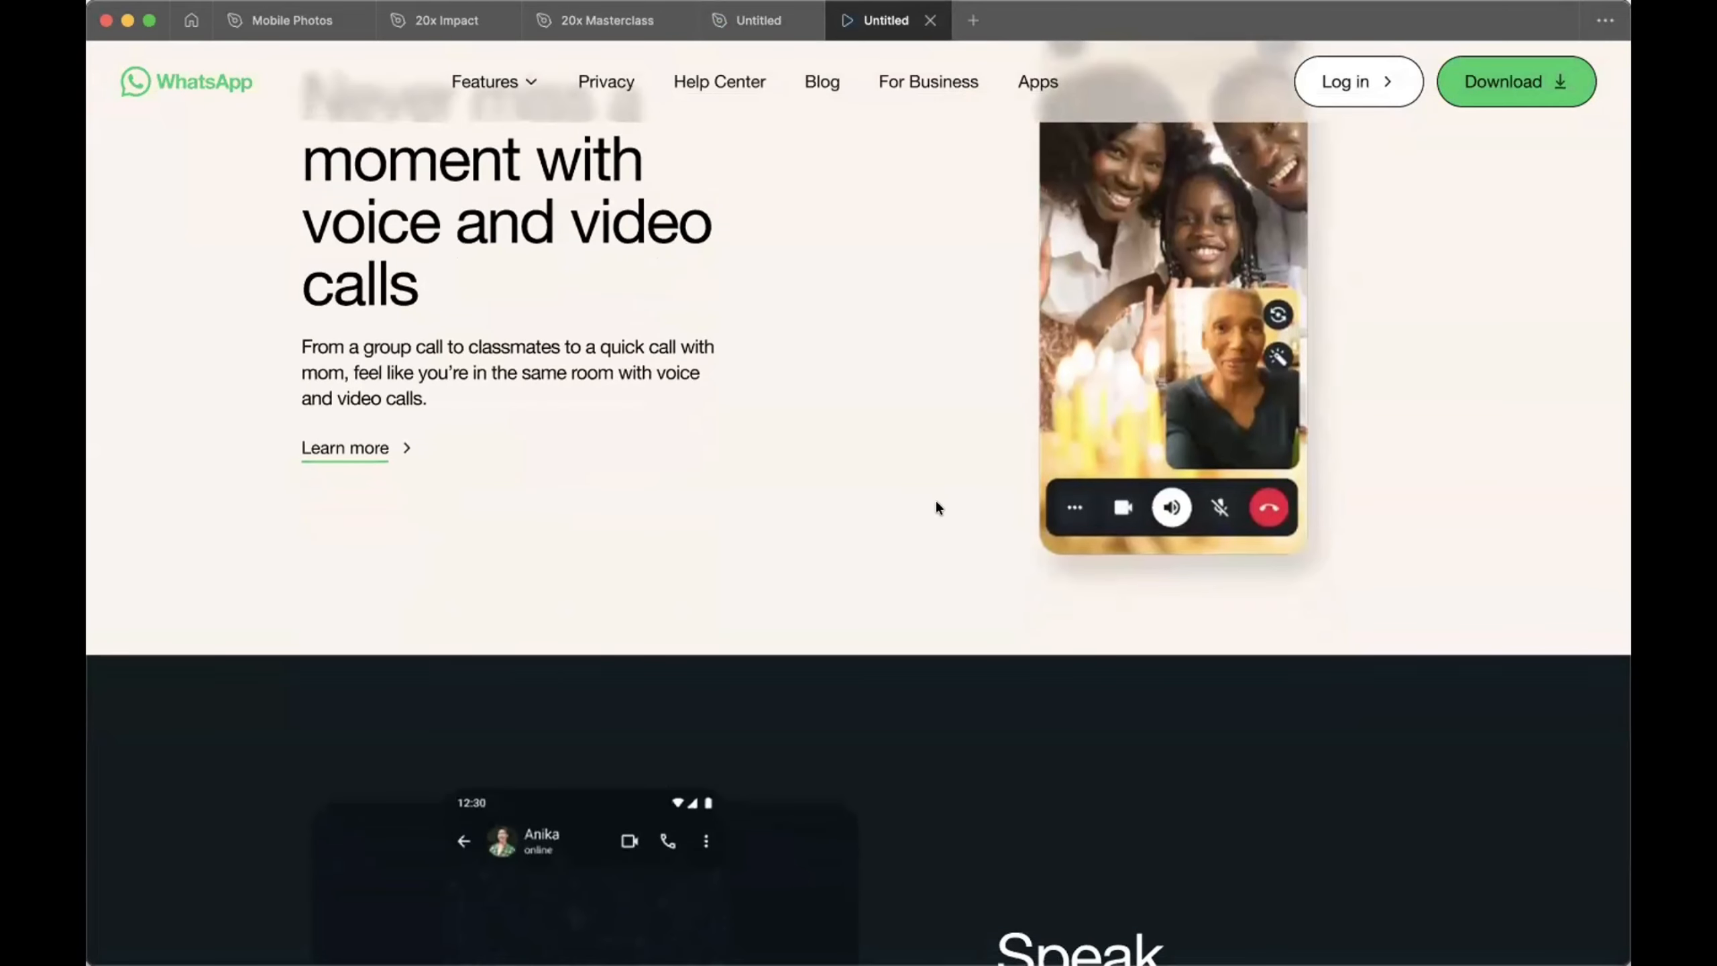